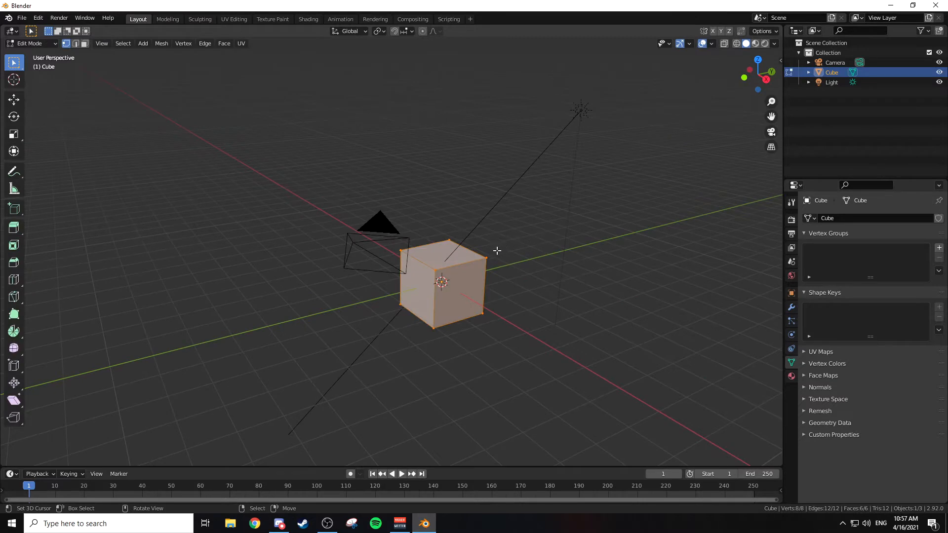
# Step: Add a single centred vertical loop cut around the default cube
pyautogui.moveTo(556, 229); pyautogui.dragTo(523, 258, button='middle')
pyautogui.hotkey('ctrl', 'r')
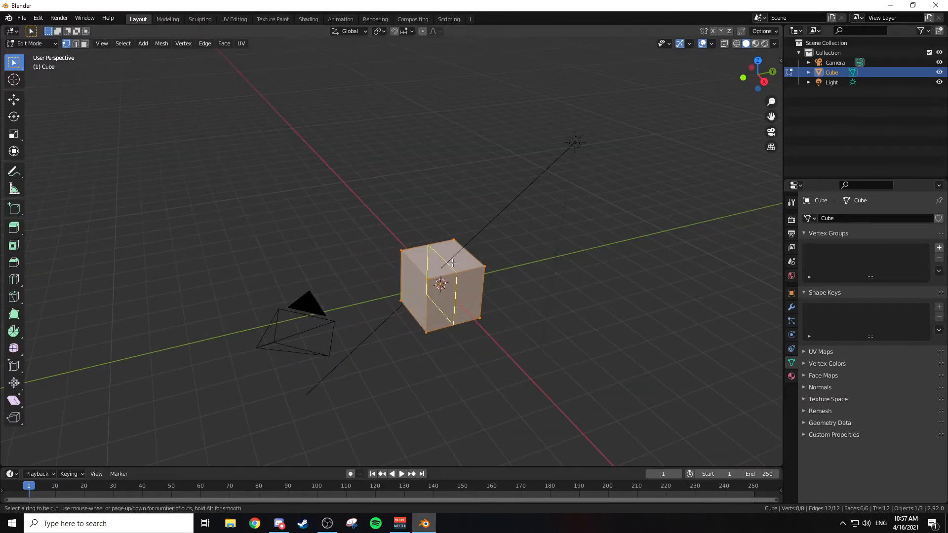
pyautogui.click(437, 249)
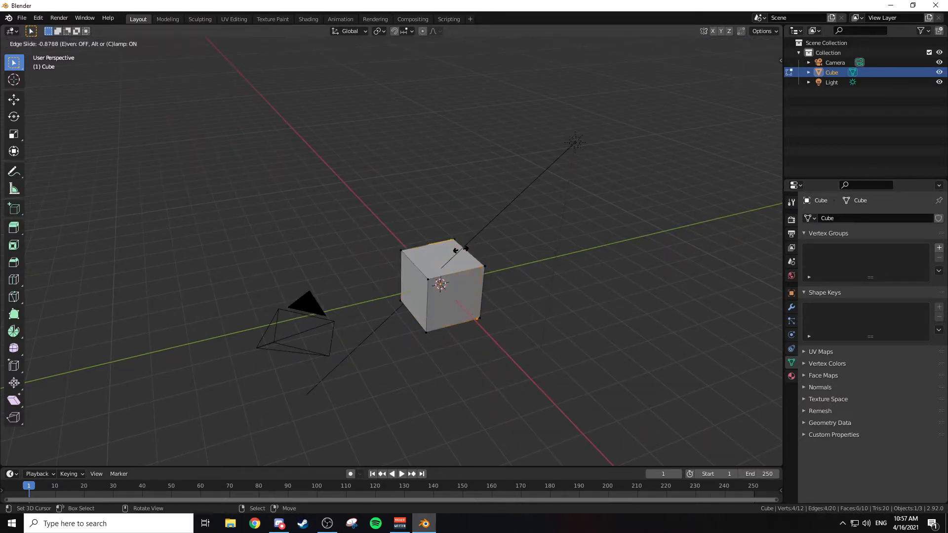
pyautogui.rightClick(453, 250)
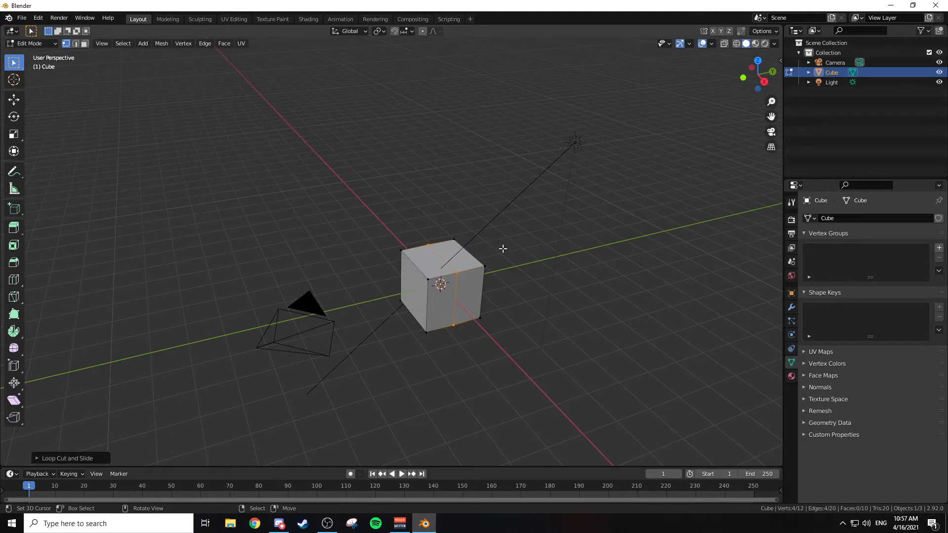
# Step: Raise the cube's top middle edge along Z into a steep roof ridge, and return to Object Mode
pyautogui.press('2')
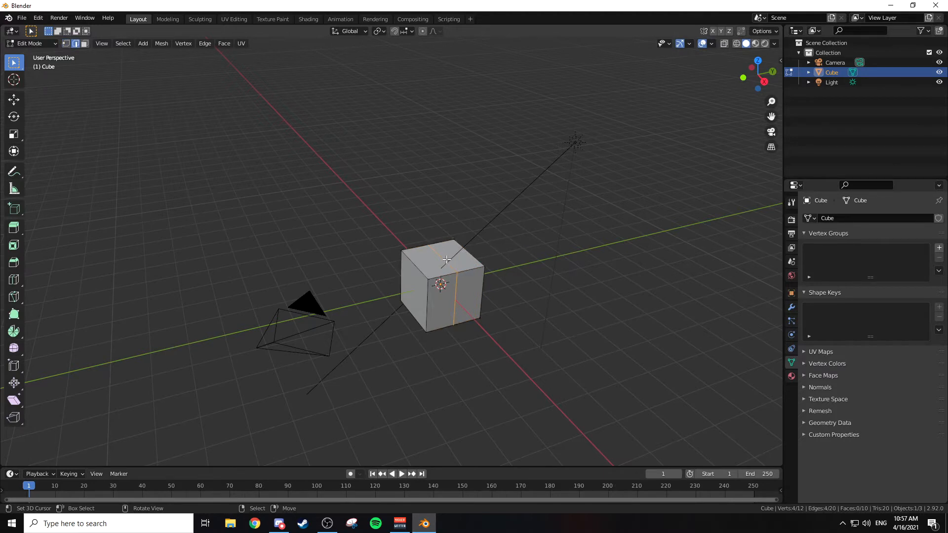
pyautogui.click(446, 260)
pyautogui.press('g')
pyautogui.press('z')
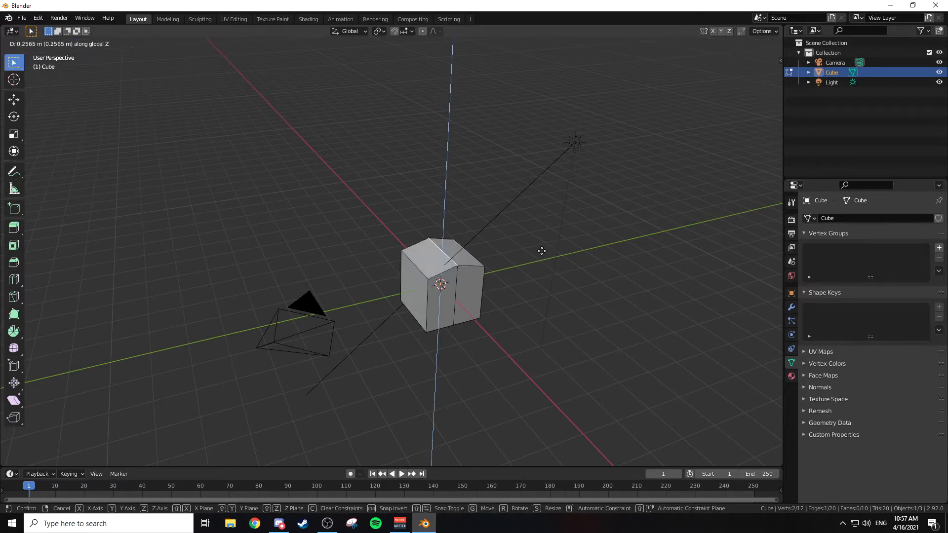
pyautogui.click(541, 220)
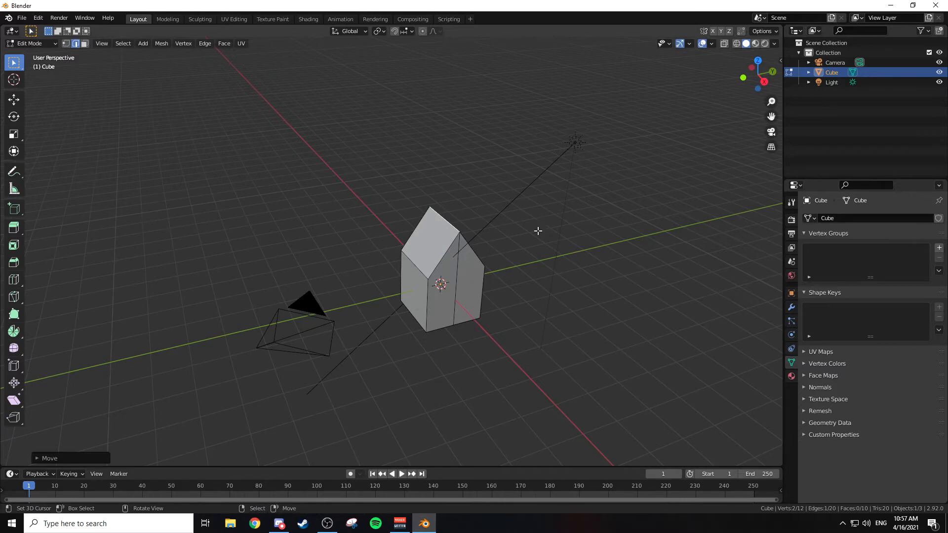
pyautogui.press('Tab')
pyautogui.moveTo(542, 231); pyautogui.dragTo(557, 216, button='middle')
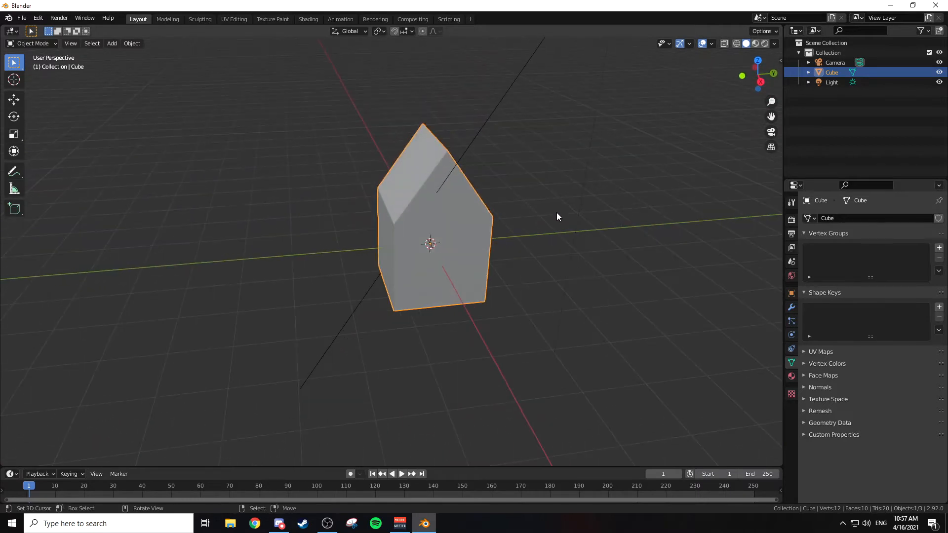
pyautogui.scroll(-3, 558, 217)
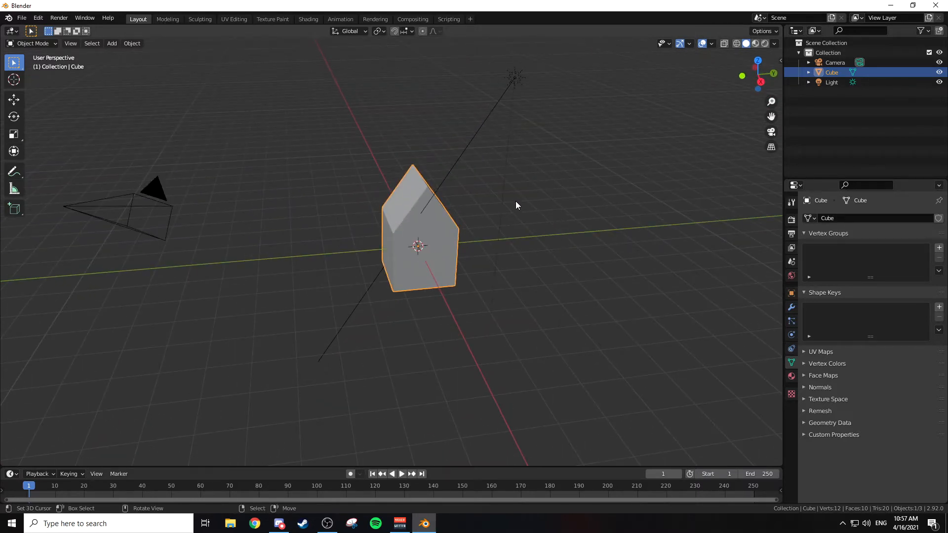
pyautogui.moveTo(517, 205); pyautogui.dragTo(536, 205, button='middle')
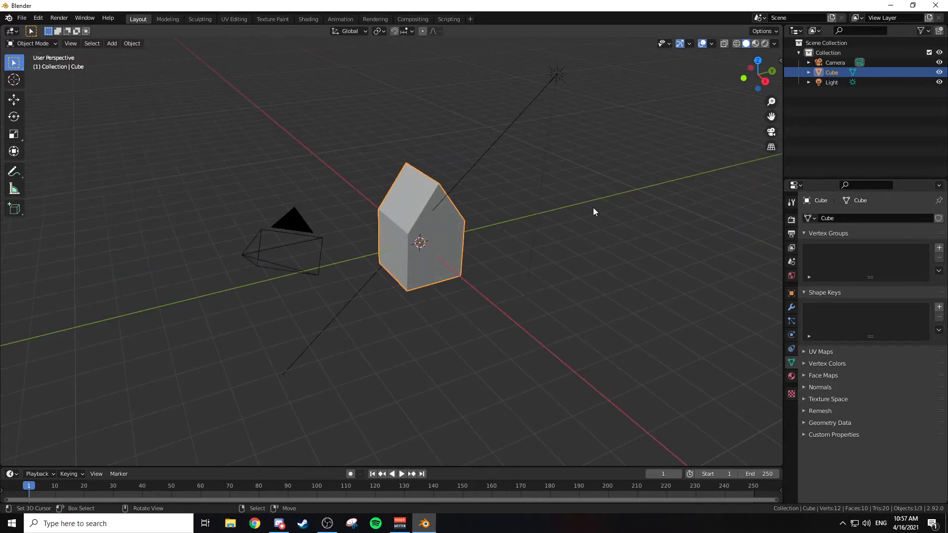
pyautogui.moveTo(594, 208); pyautogui.dragTo(480, 191, button='middle')
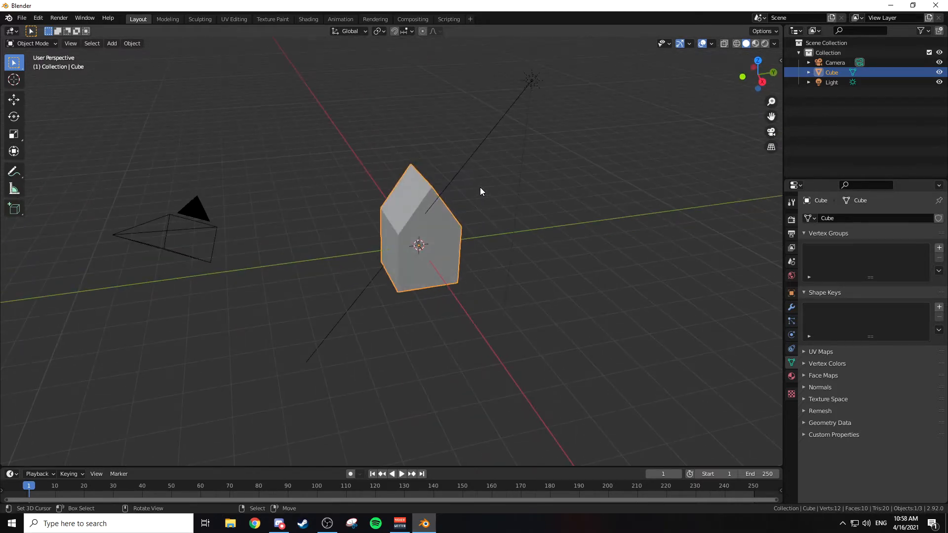
# Step: Delete the house-shaped mesh and add a new cube at the world origin
pyautogui.moveTo(588, 233); pyautogui.dragTo(583, 228, button='middle')
pyautogui.press('x')
pyautogui.click(576, 236)
pyautogui.hotkey('shift', 'a')
pyautogui.moveTo(582, 229)
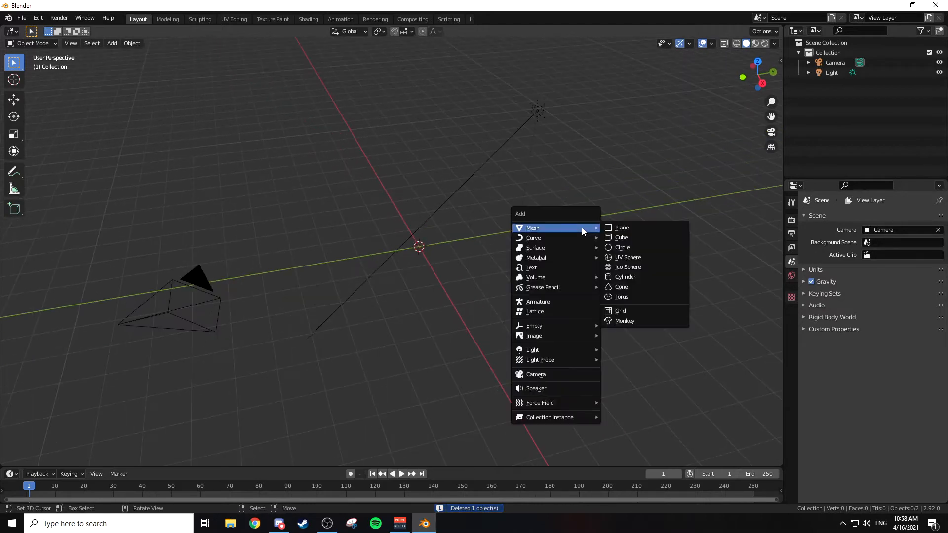
pyautogui.click(625, 238)
pyautogui.moveTo(573, 200); pyautogui.dragTo(578, 195, button='middle')
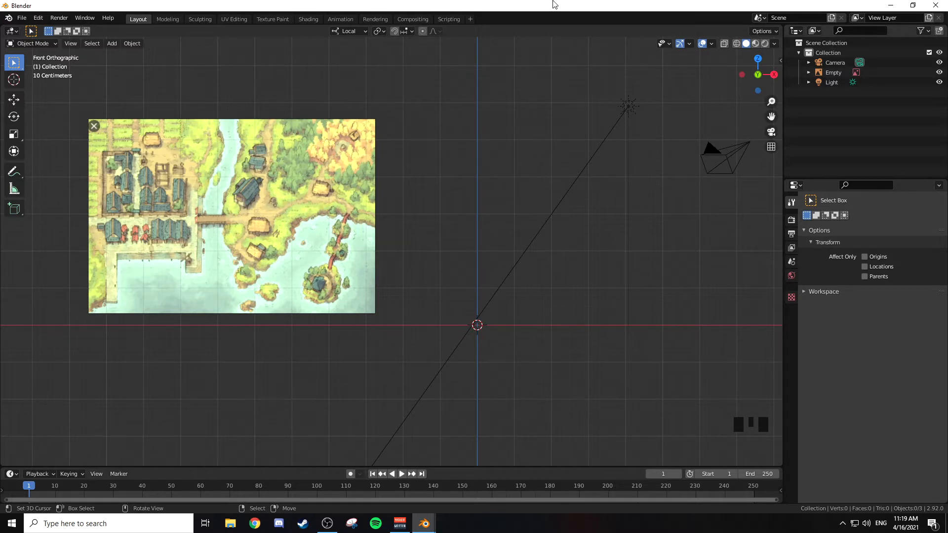
pyautogui.hotkey('shift', 'a')
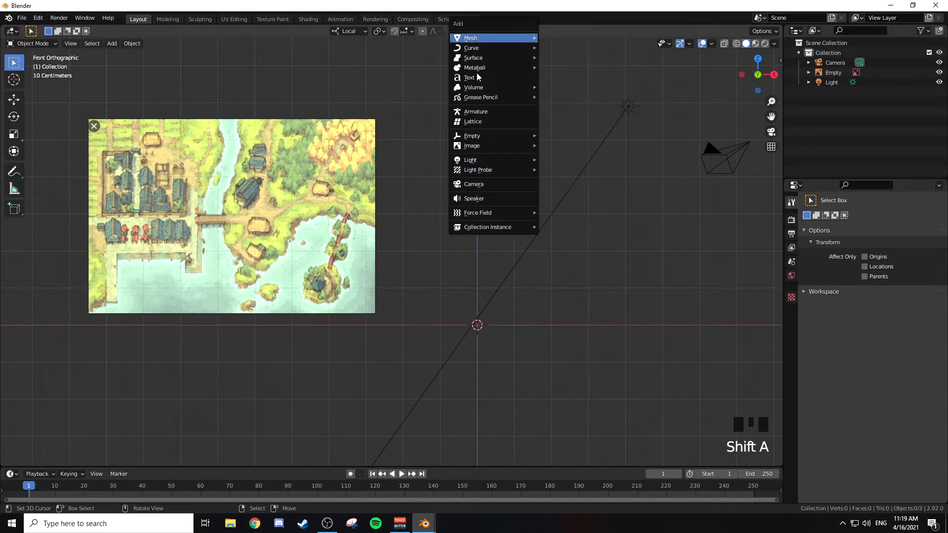
pyautogui.click(516, 257)
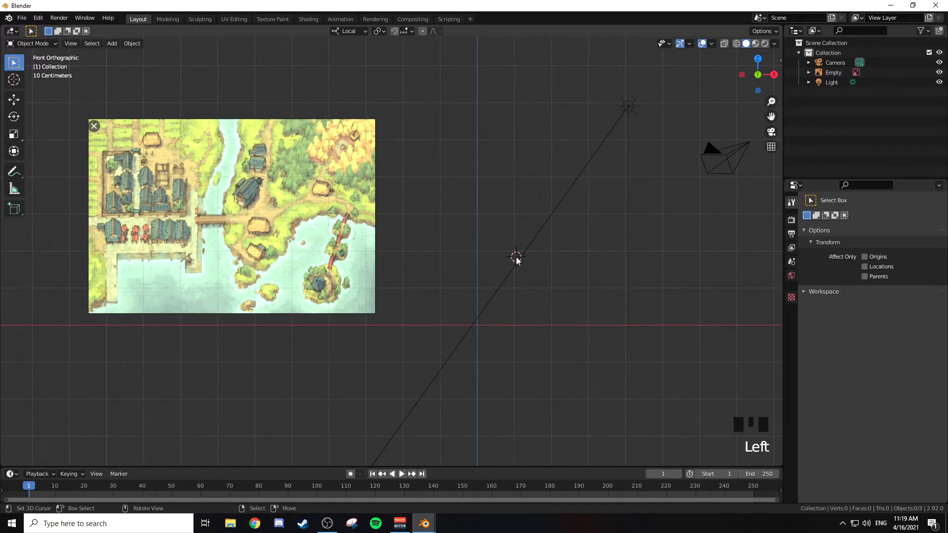
pyautogui.hotkey('shift', 'c')
pyautogui.scroll(5, 515, 258)
pyautogui.keyDown('shift'); pyautogui.moveTo(518, 258); pyautogui.dragTo(476, 226, button='middle'); pyautogui.keyUp('shift')
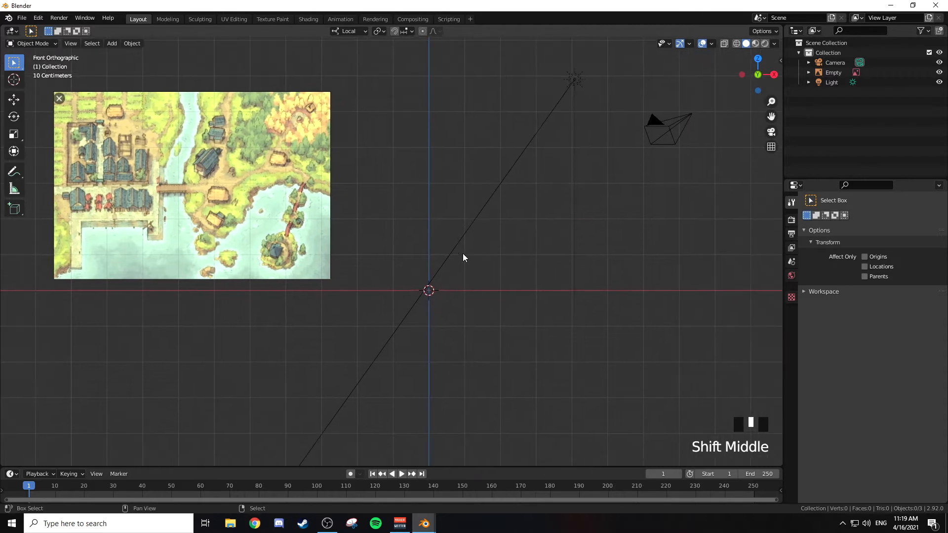
# Step: Try to load Housing Reference01.png as a background image while in front view
pyautogui.hotkey('shift', 'a')
pyautogui.moveTo(459, 239)
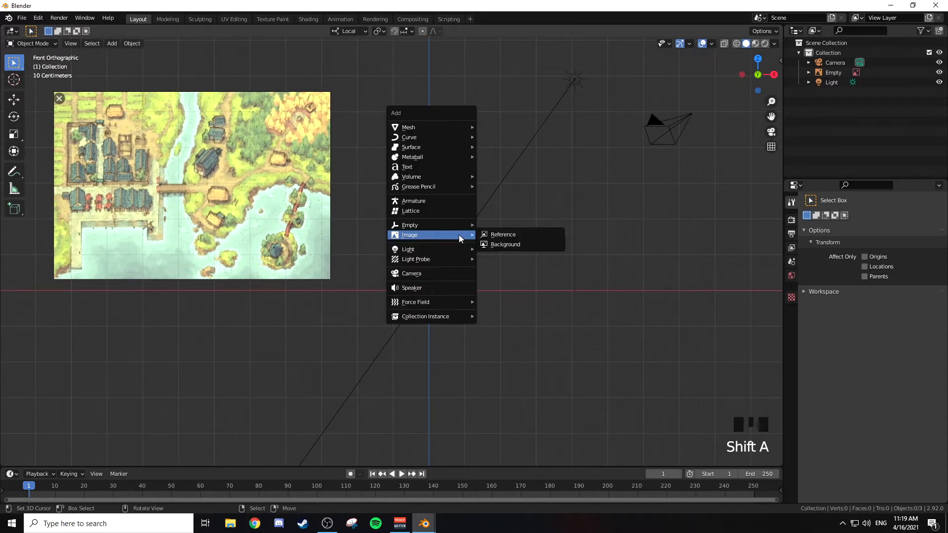
pyautogui.moveTo(417, 233)
pyautogui.click(523, 243)
pyautogui.click(377, 166)
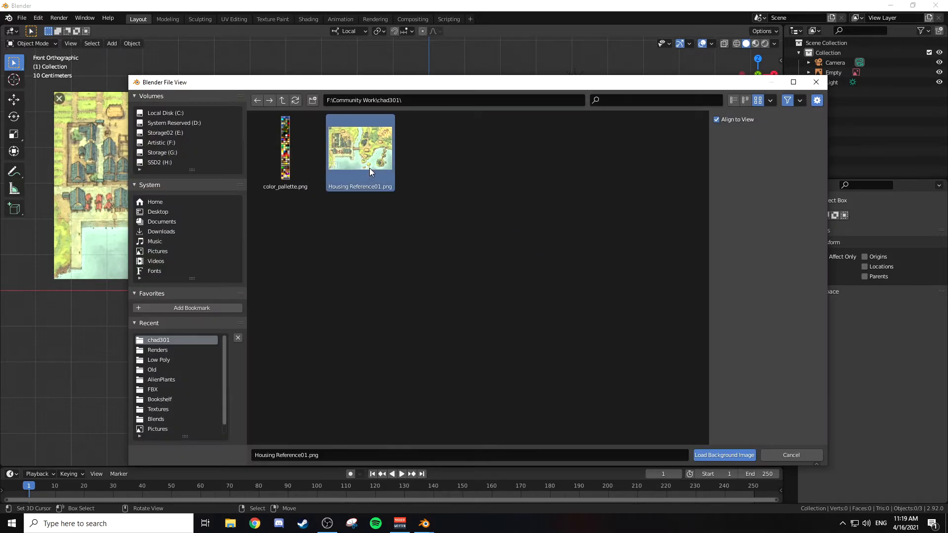
pyautogui.click(793, 454)
# Step: Add a cube at the world origin, working in perspective view
pyautogui.moveTo(505, 239); pyautogui.dragTo(522, 256, button='middle')
pyautogui.hotkey('shift', 'a')
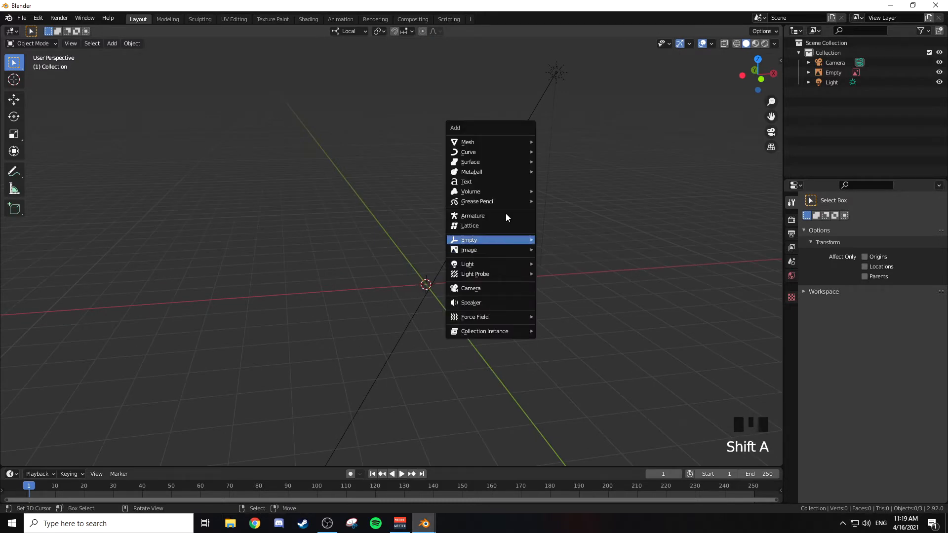
pyautogui.moveTo(498, 141)
pyautogui.click(557, 151)
pyautogui.moveTo(516, 188); pyautogui.dragTo(548, 199, button='middle')
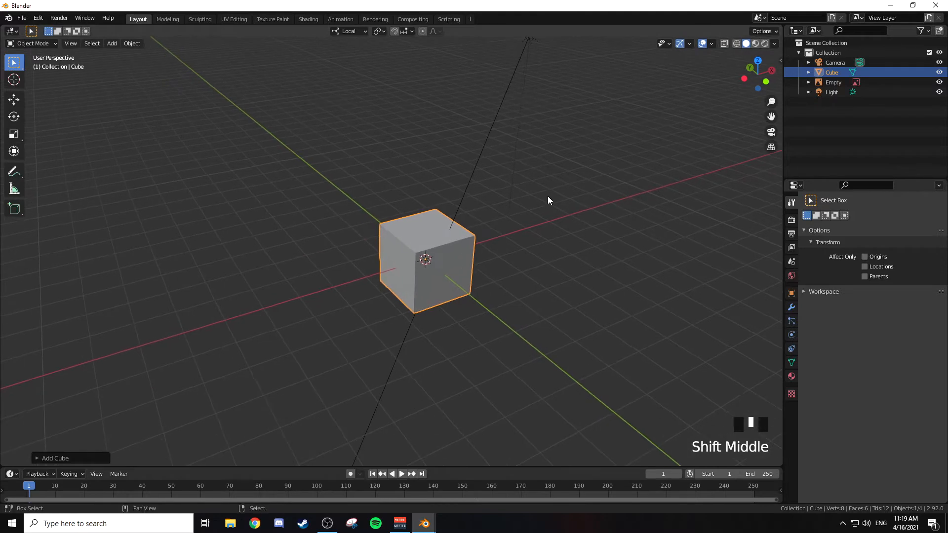
# Step: Load Housing Reference01.png as a background image aligned to the angled perspective view
pyautogui.hotkey('shift', 'a')
pyautogui.moveTo(518, 307)
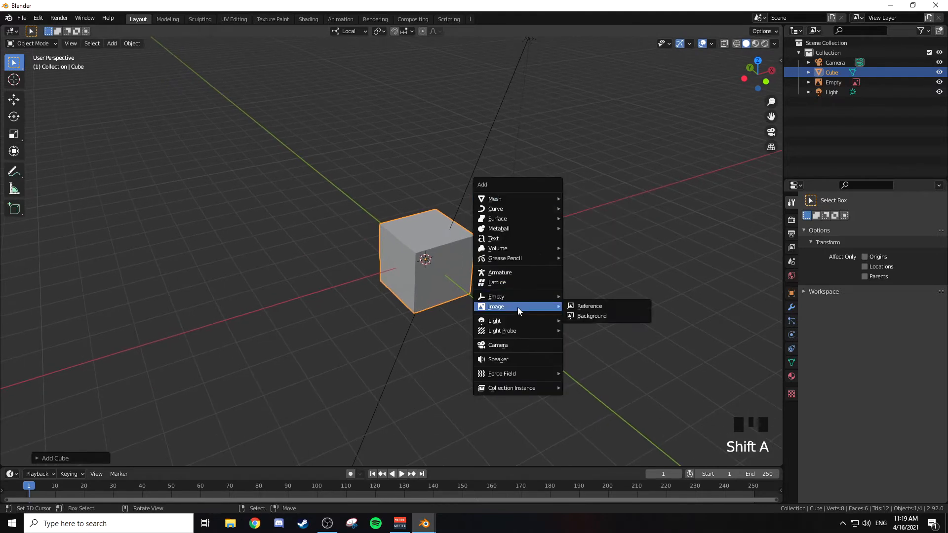
pyautogui.click(612, 316)
pyautogui.doubleClick(361, 148)
pyautogui.moveTo(605, 262)
pyautogui.mouseDown(button='middle')
pyautogui.moveTo(514, 215)
pyautogui.moveTo(478, 183)
pyautogui.moveTo(479, 206)
pyautogui.moveTo(553, 231)
pyautogui.moveTo(611, 235)
pyautogui.moveTo(595, 245)
pyautogui.moveTo(601, 262)
pyautogui.mouseUp(button='middle')
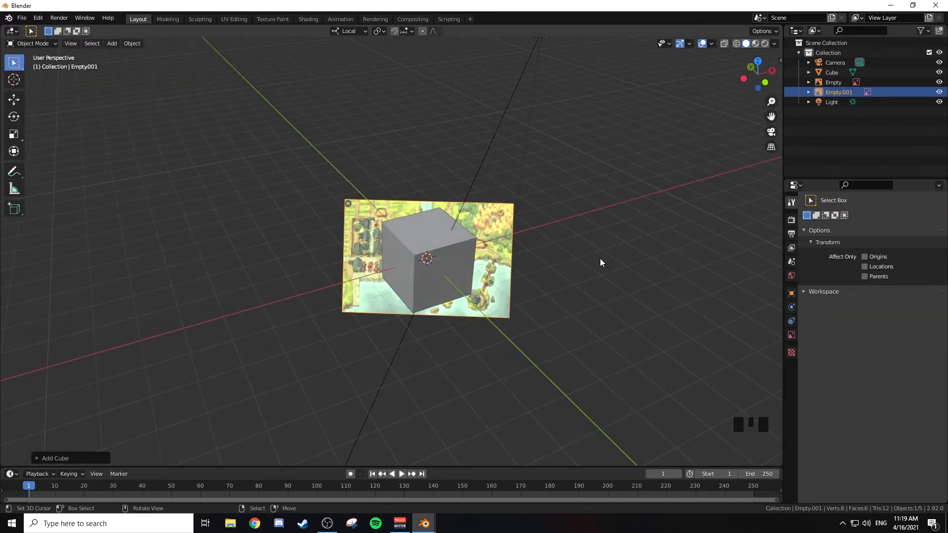
# Step: Delete the newly loaded background image behind the cube and return to front orthographic view
pyautogui.press('Delete')
pyautogui.moveTo(564, 252); pyautogui.dragTo(561, 231, button='middle')
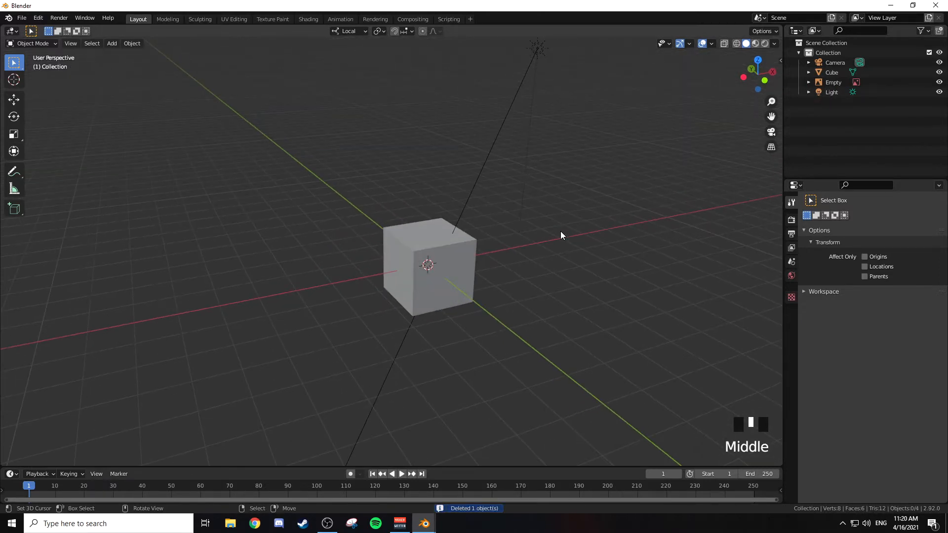
pyautogui.press('KP_1')
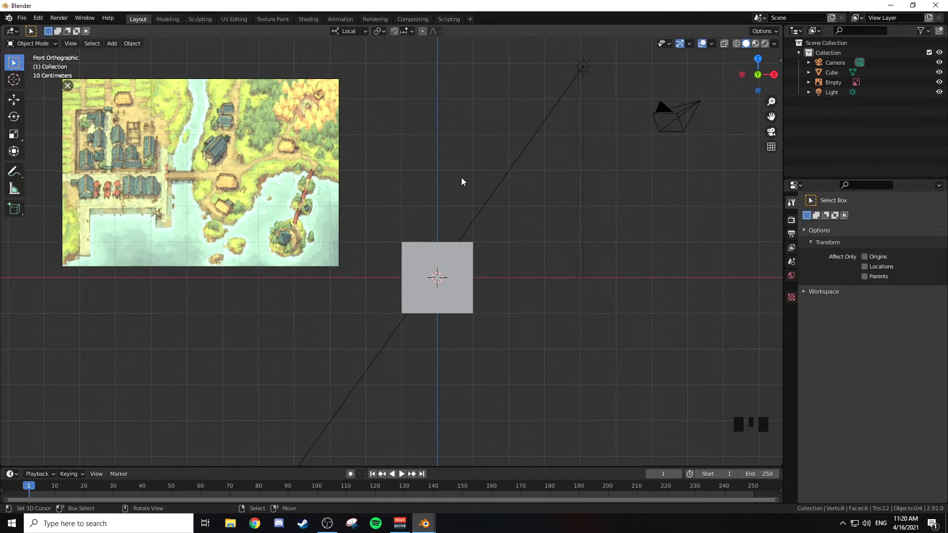
pyautogui.hotkey('shift', 'a')
pyautogui.moveTo(496, 186)
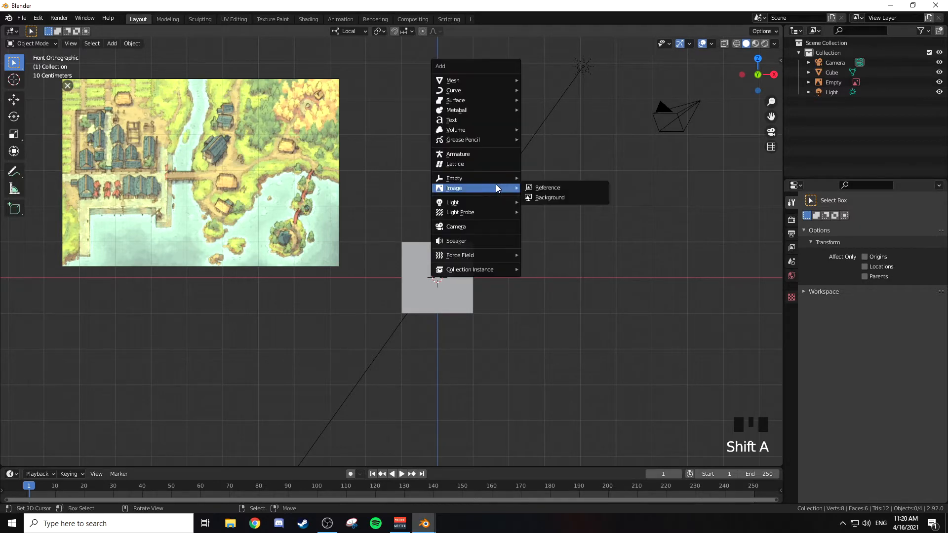
pyautogui.click(559, 196)
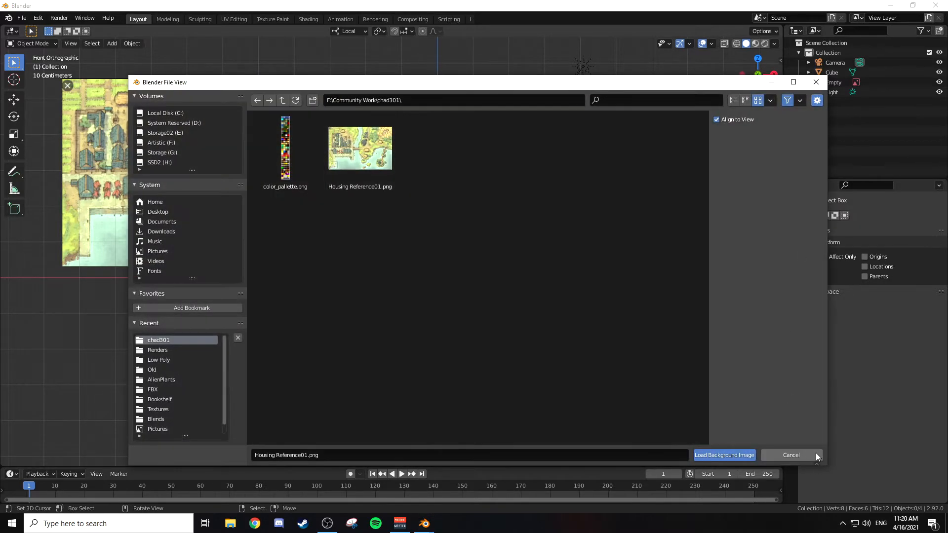
pyautogui.click(773, 455)
# Step: Select the existing village reference image and set its Depth to Default
pyautogui.rightClick(278, 170)
pyautogui.keyDown('shift'); pyautogui.moveTo(341, 160); pyautogui.dragTo(470, 180, button='middle'); pyautogui.keyUp('shift')
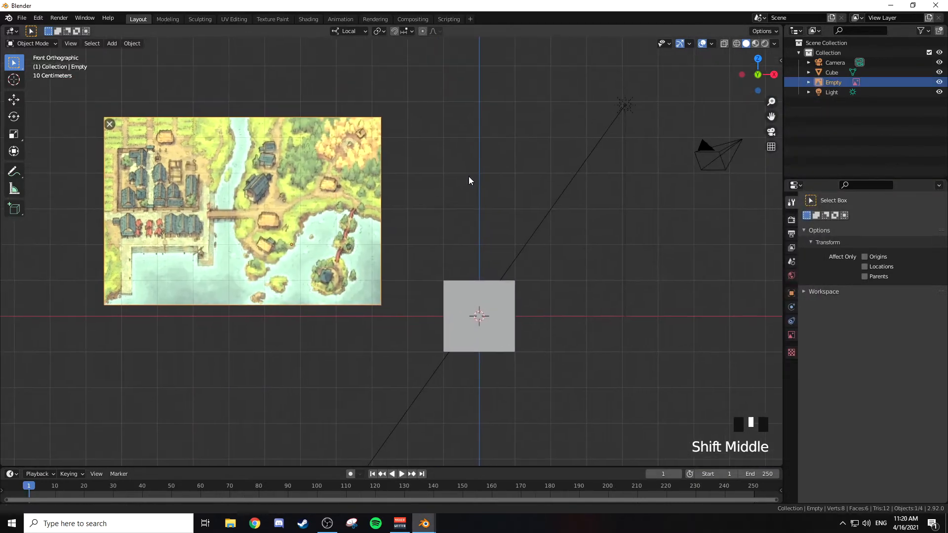
pyautogui.press('s')
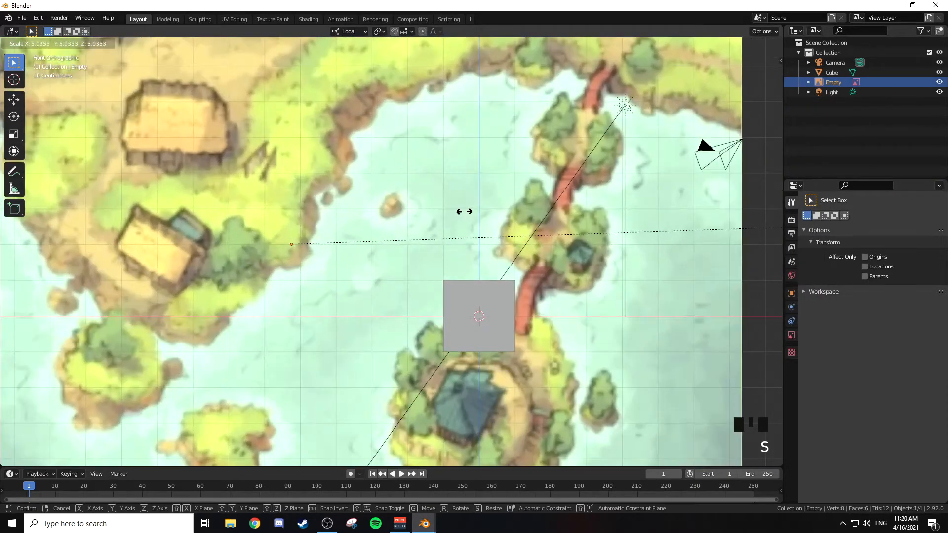
pyautogui.rightClick(336, 215)
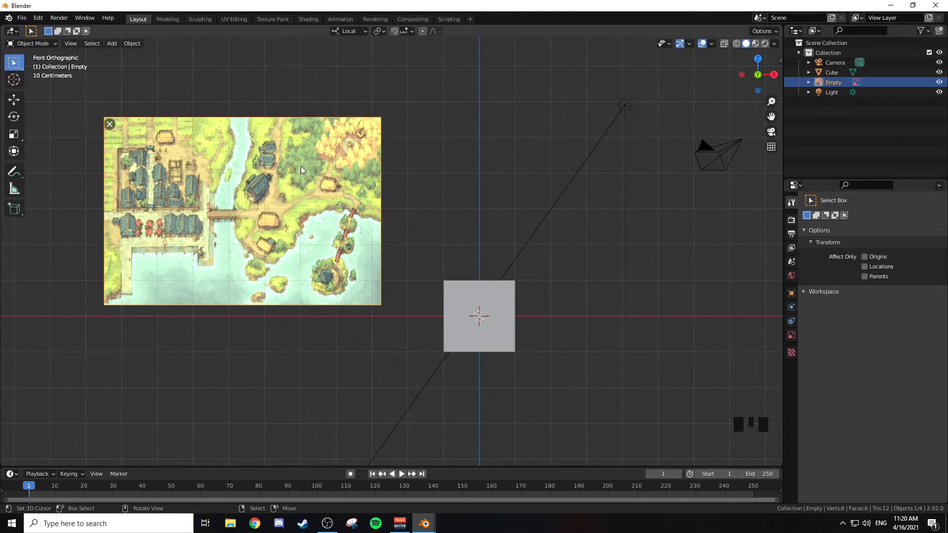
pyautogui.click(792, 335)
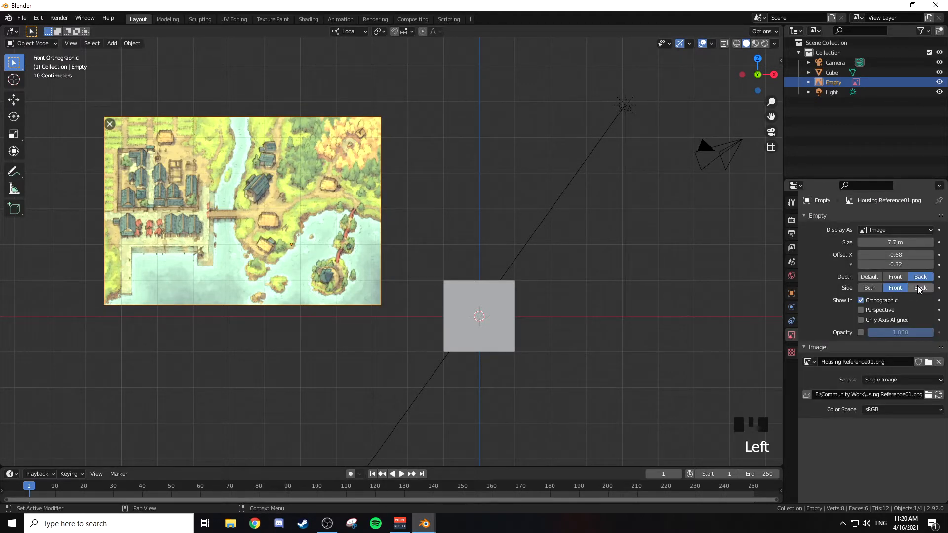
pyautogui.click(869, 277)
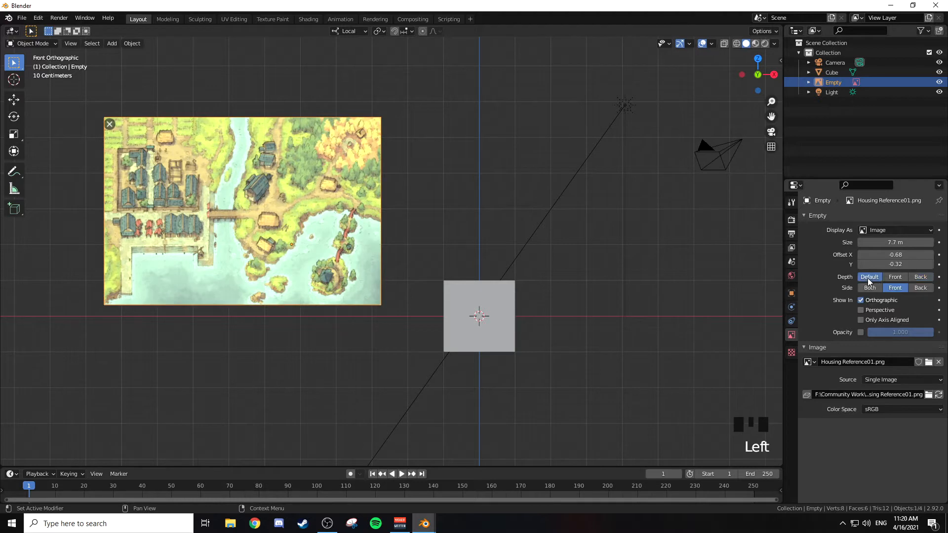
# Step: Move the cube over the lower-right area of the village reference image
pyautogui.rightClick(448, 312)
pyautogui.press('g')
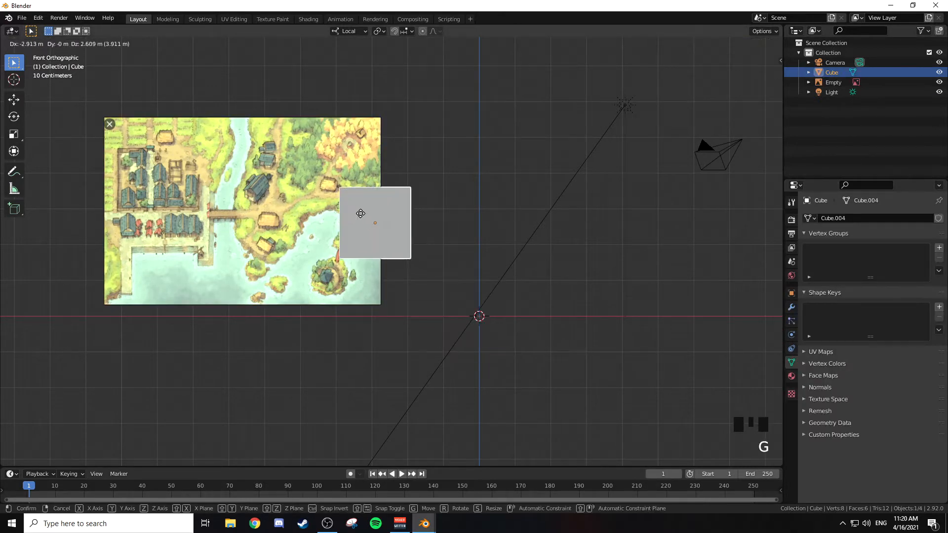
pyautogui.rightClick(337, 213)
pyautogui.press('g')
pyautogui.click(344, 219)
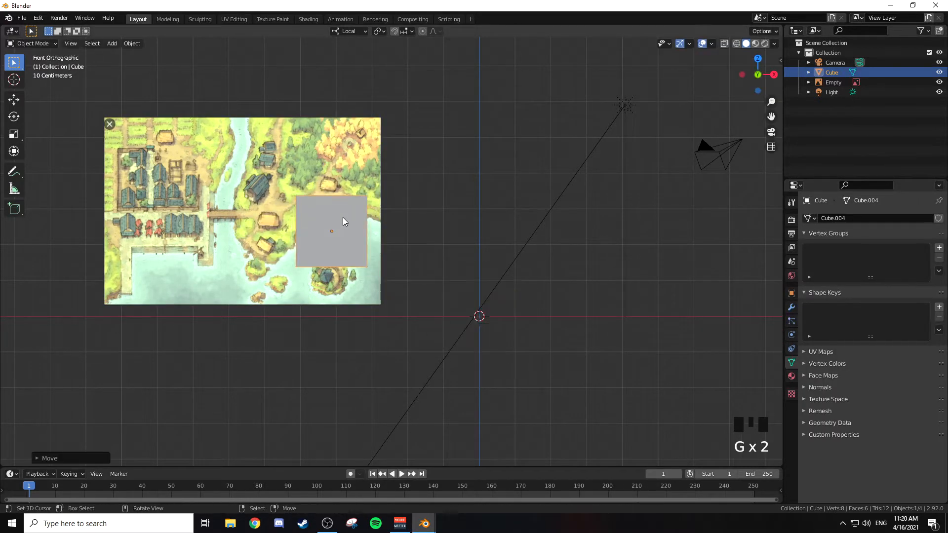
# Step: Try the Front depth on the reference image, and set its Depth to Back
pyautogui.rightClick(296, 202)
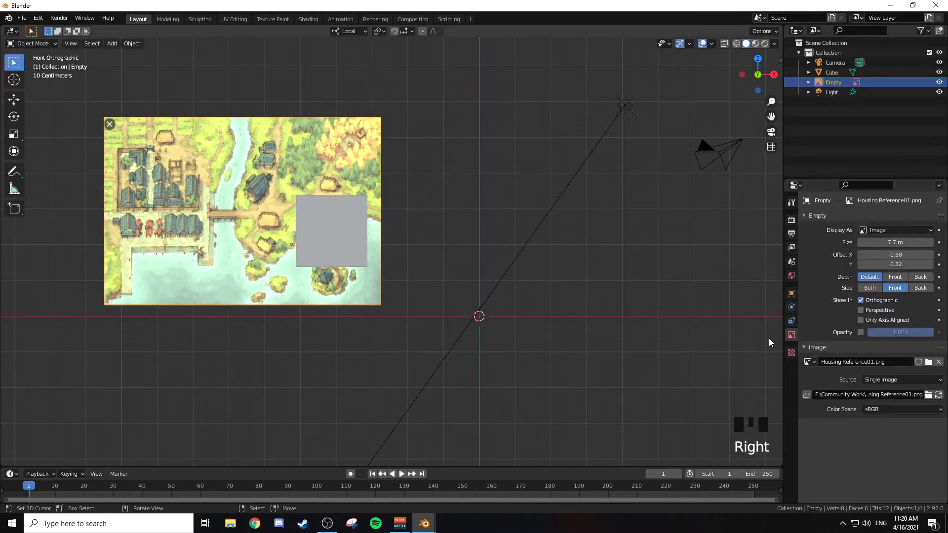
pyautogui.click(895, 277)
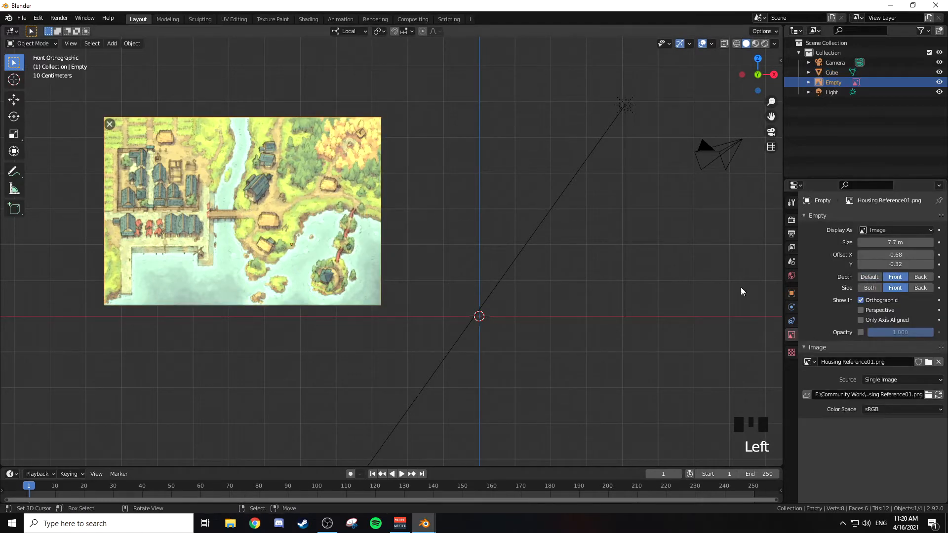
pyautogui.click(918, 276)
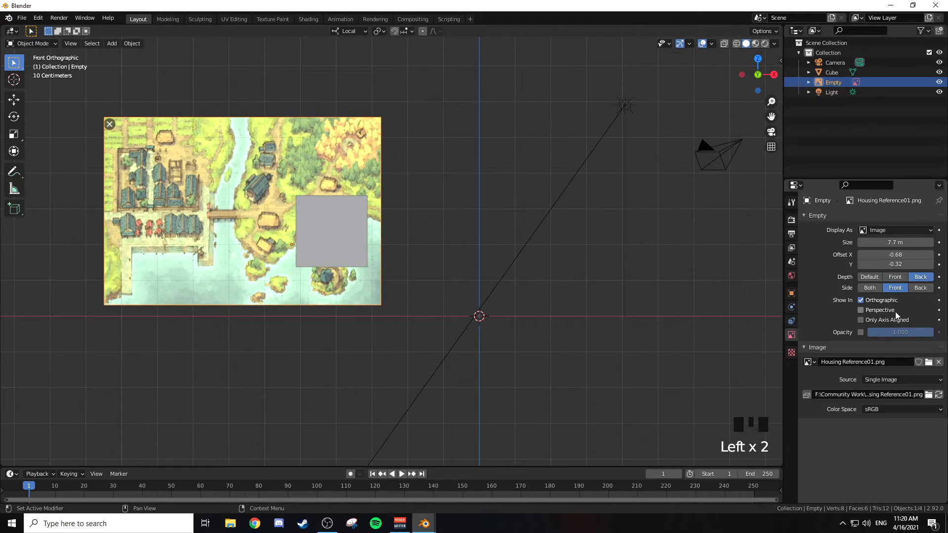
# Step: Try the reference image at about 0.191 opacity with Front and Back depth, and disable its opacity again
pyautogui.click(862, 332)
pyautogui.moveTo(894, 332); pyautogui.dragTo(837, 332)
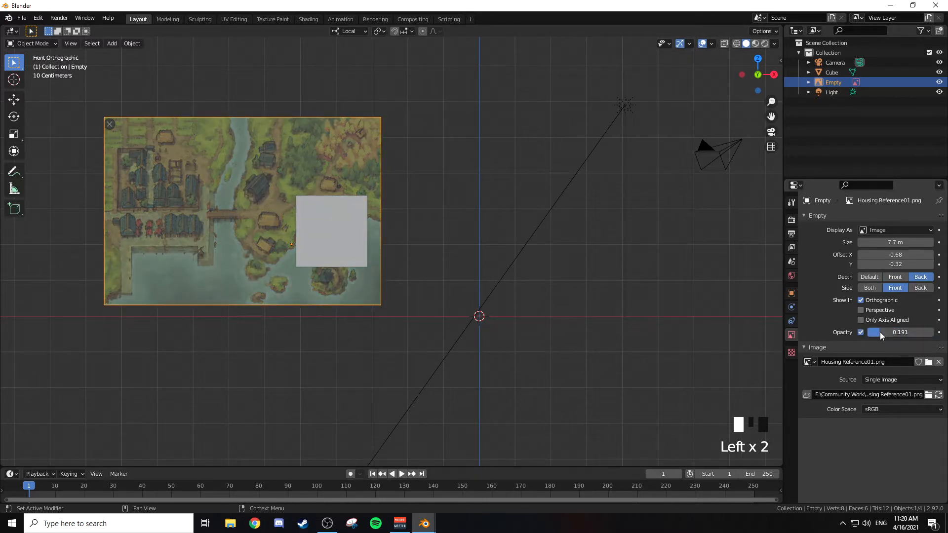
pyautogui.click(895, 277)
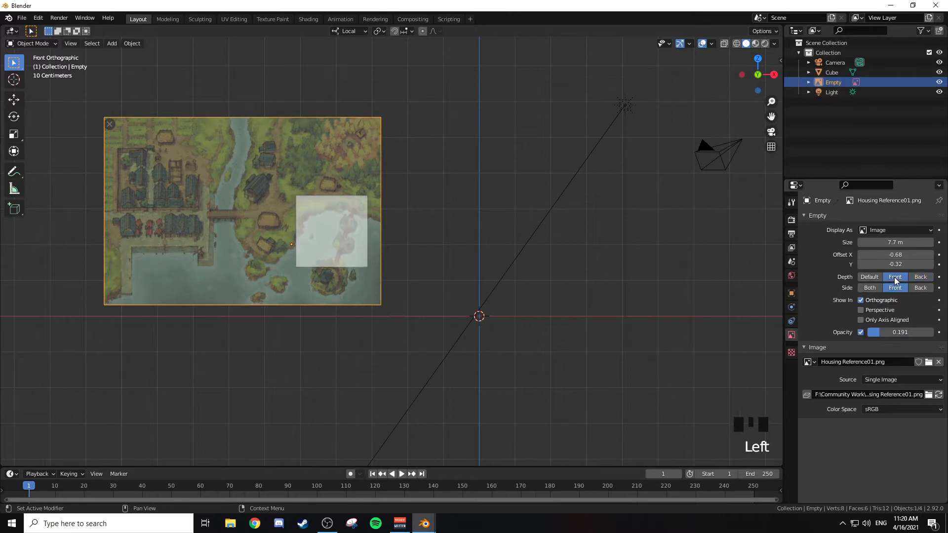
pyautogui.click(919, 277)
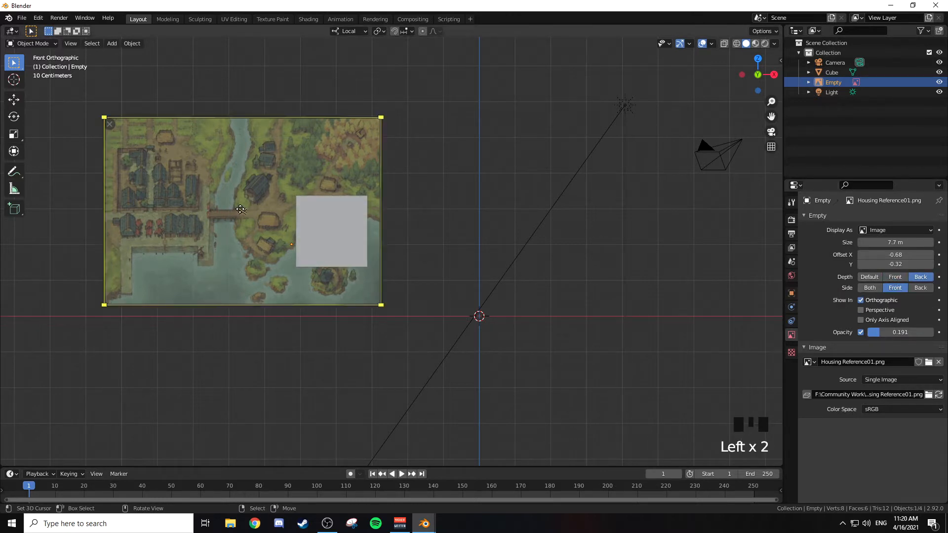
pyautogui.rightClick(163, 172)
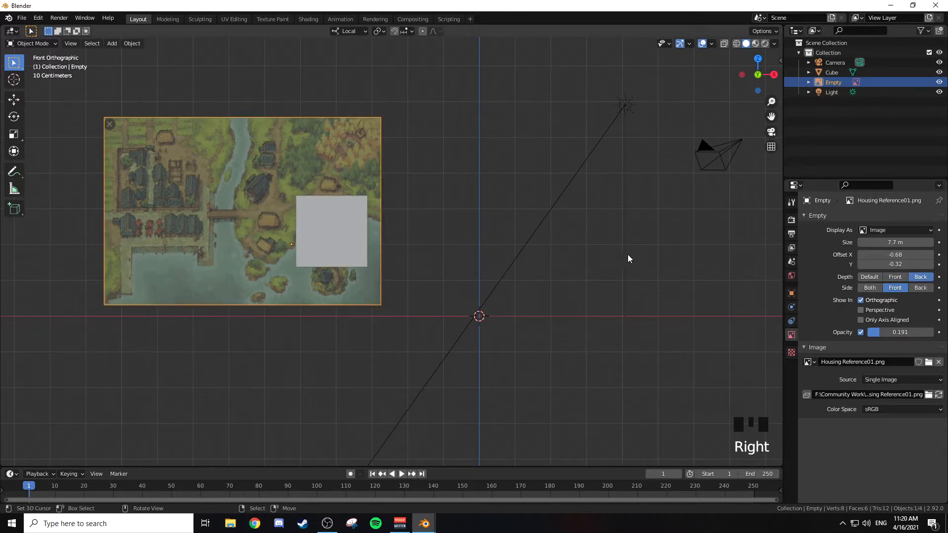
pyautogui.click(863, 332)
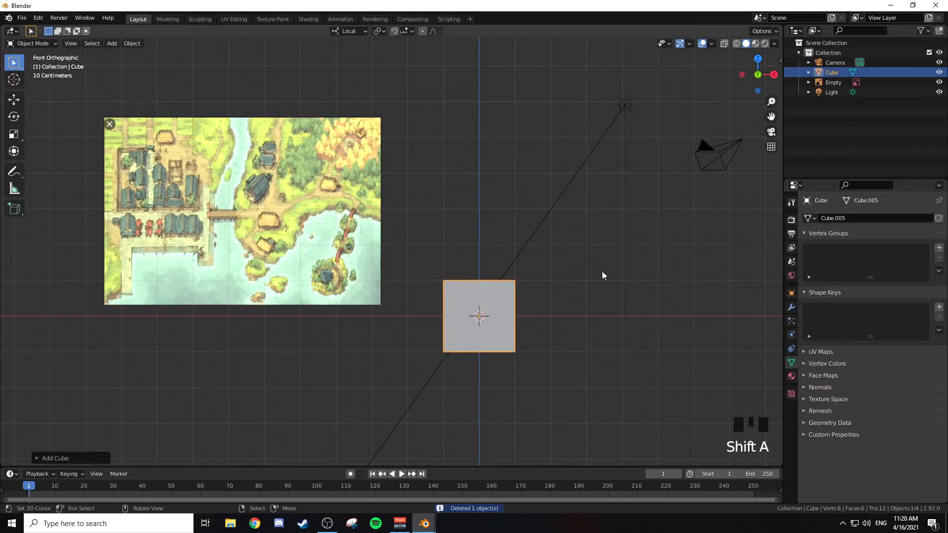
# Step: Replace the cube over the reference image with a new default cube at the world origin, in front orthographic view
pyautogui.keyDown('shift'); pyautogui.moveTo(595, 260); pyautogui.dragTo(578, 213, button='middle'); pyautogui.keyUp('shift')
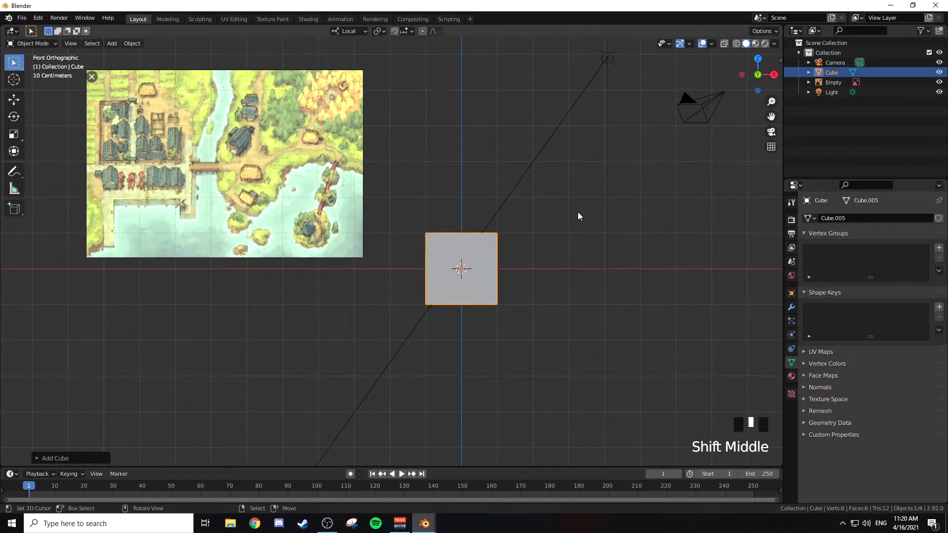
pyautogui.press('KP_1')
pyautogui.keyDown('shift'); pyautogui.moveTo(580, 236); pyautogui.dragTo(575, 289, button='middle'); pyautogui.keyUp('shift')
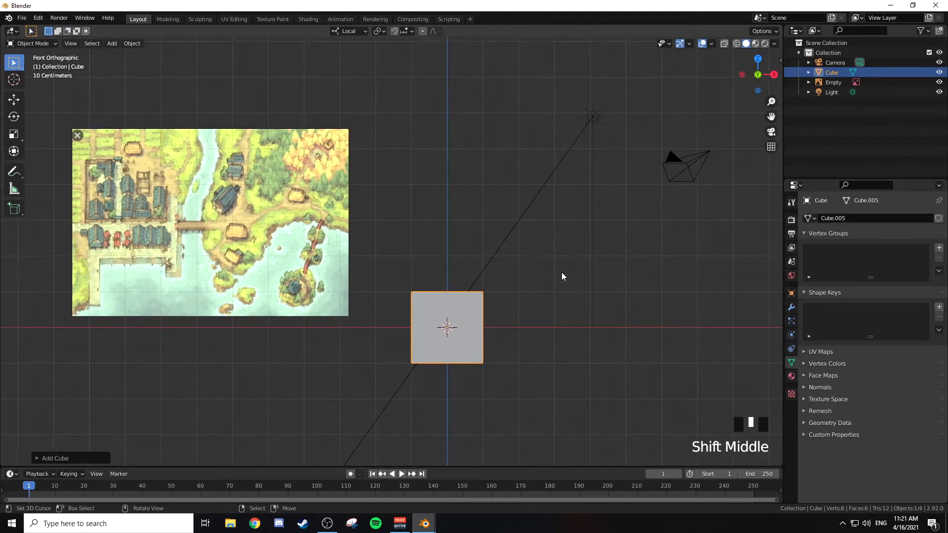
# Step: Examine the shapes of the houses and roofs in the village reference image
pyautogui.keyDown('shift'); pyautogui.moveTo(256, 218); pyautogui.dragTo(437, 249, button='middle'); pyautogui.keyUp('shift')
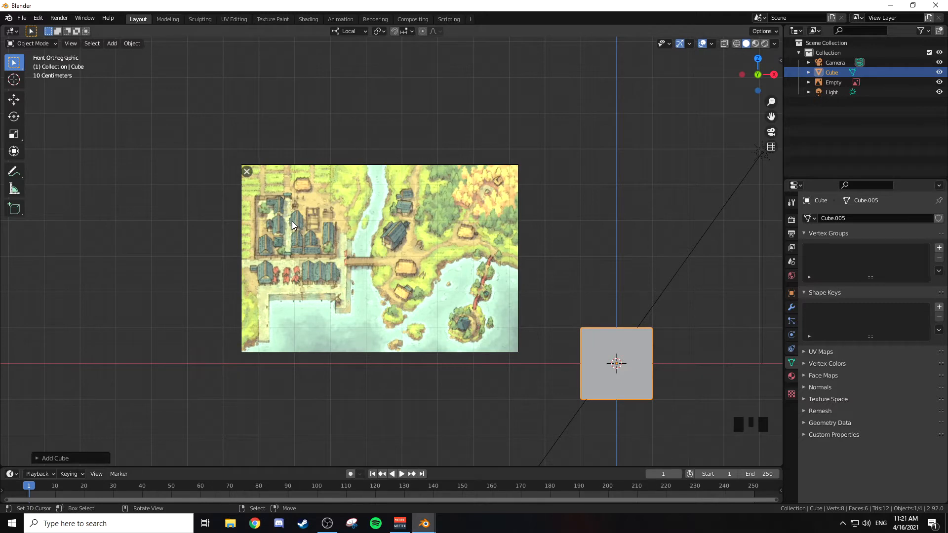
pyautogui.scroll(5, 294, 227)
pyautogui.keyDown('shift'); pyautogui.moveTo(148, 197); pyautogui.dragTo(391, 281, button='middle'); pyautogui.keyUp('shift')
pyautogui.scroll(4, 396, 251)
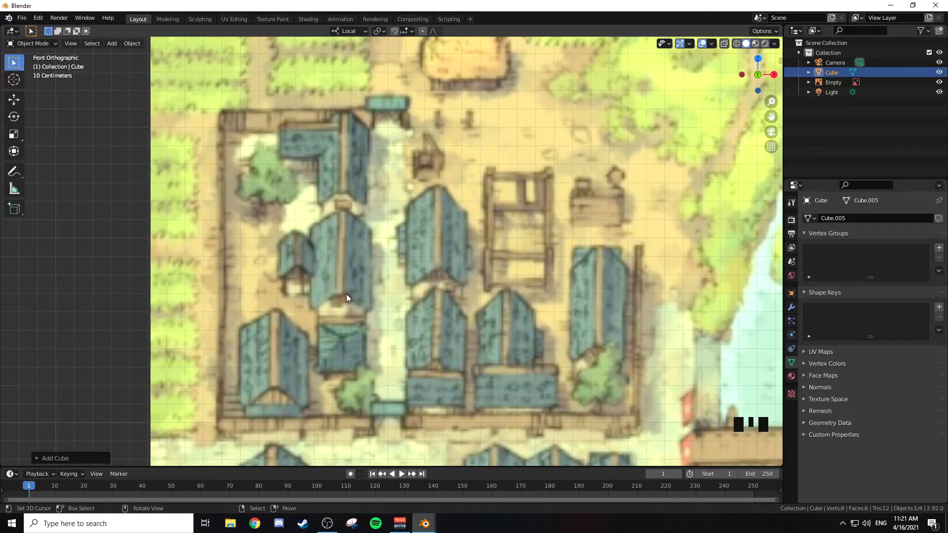
pyautogui.keyDown('shift'); pyautogui.moveTo(544, 279); pyautogui.dragTo(553, 282, button='middle'); pyautogui.keyUp('shift')
pyautogui.scroll(-6, 516, 249)
pyautogui.keyDown('shift'); pyautogui.moveTo(515, 248); pyautogui.dragTo(413, 215, button='middle'); pyautogui.keyUp('shift')
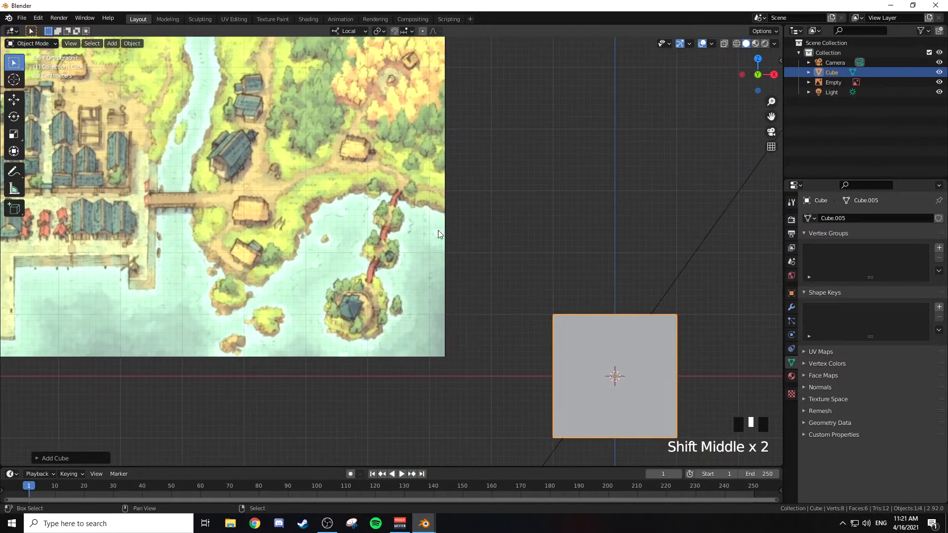
pyautogui.keyDown('shift'); pyautogui.moveTo(511, 242); pyautogui.dragTo(479, 211, button='middle'); pyautogui.keyUp('shift')
pyautogui.keyDown('shift'); pyautogui.moveTo(571, 217); pyautogui.dragTo(438, 125, button='middle'); pyautogui.keyUp('shift')
pyautogui.scroll(-1, 543, 200)
pyautogui.scroll(-1, 541, 199)
# Step: In Edit Mode, scale the whole cube along local Z to about 0.7 to make a lower house base
pyautogui.press('KP_1')
pyautogui.press('Tab')
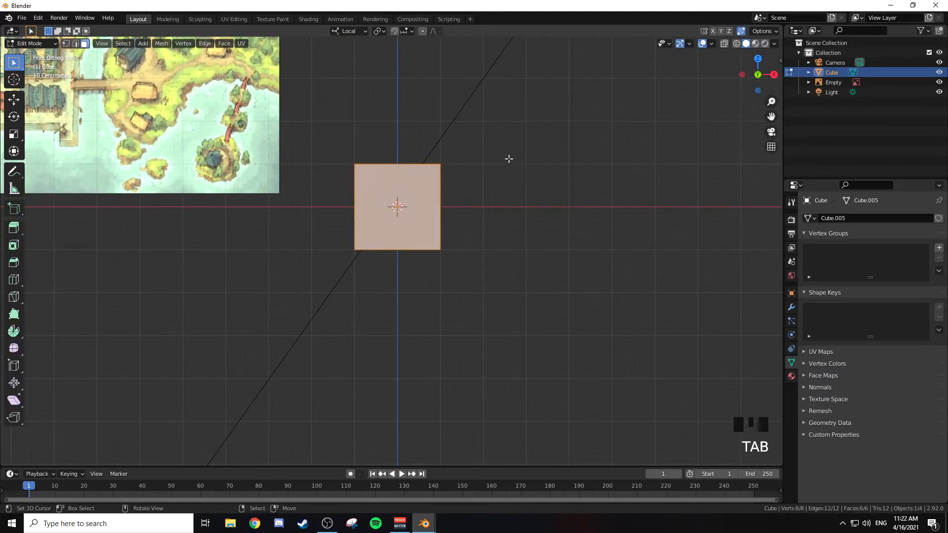
pyautogui.keyDown('shift'); pyautogui.moveTo(509, 158); pyautogui.dragTo(470, 168, button='middle'); pyautogui.keyUp('shift')
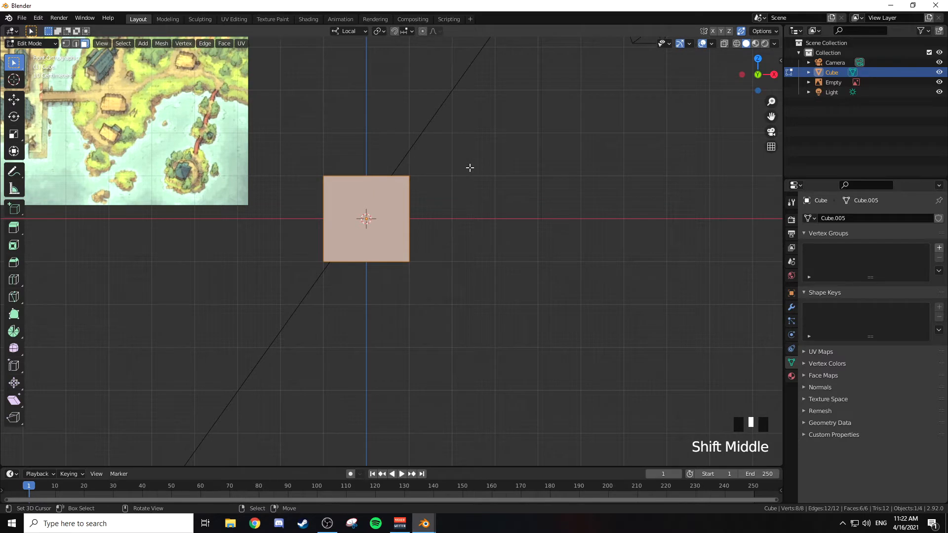
pyautogui.keyDown('shift'); pyautogui.moveTo(469, 168); pyautogui.dragTo(483, 198, button='middle'); pyautogui.keyUp('shift')
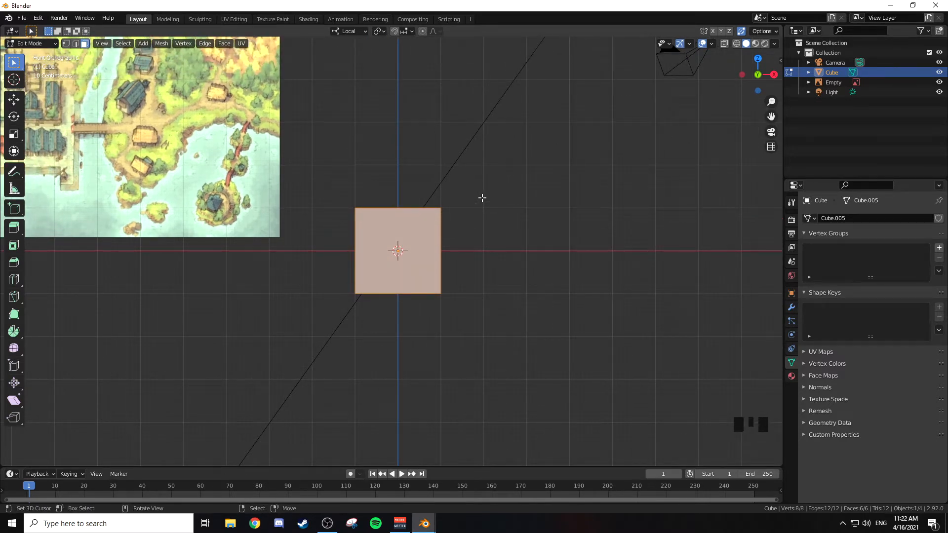
pyautogui.press('s')
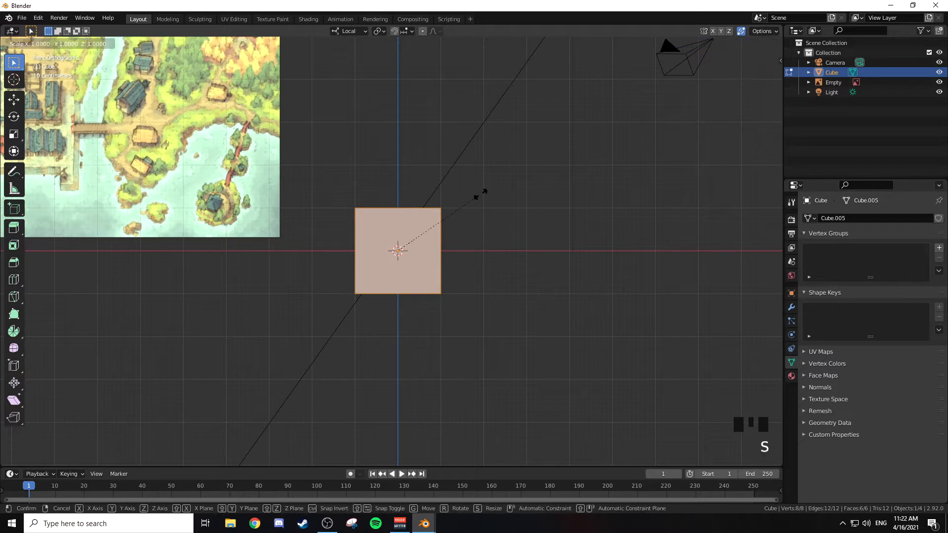
pyautogui.press('z')
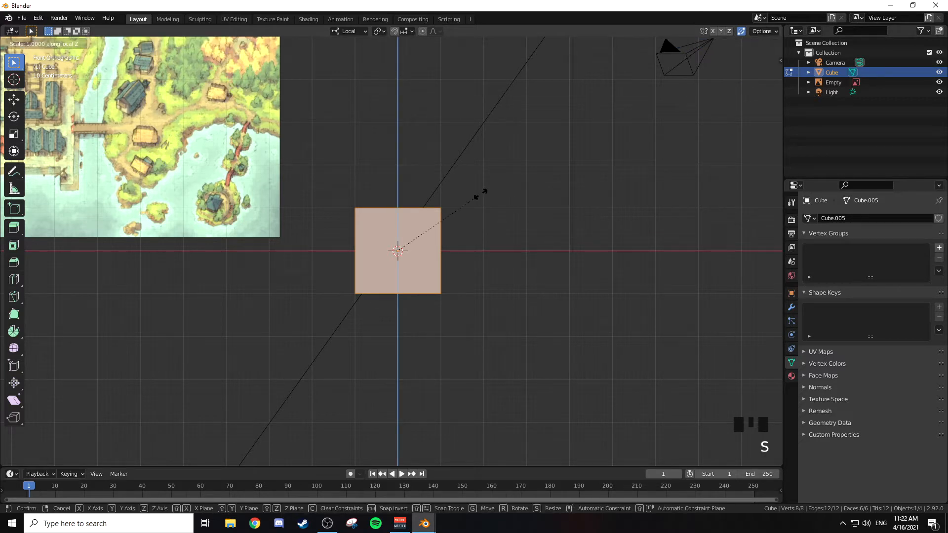
pyautogui.click(458, 214)
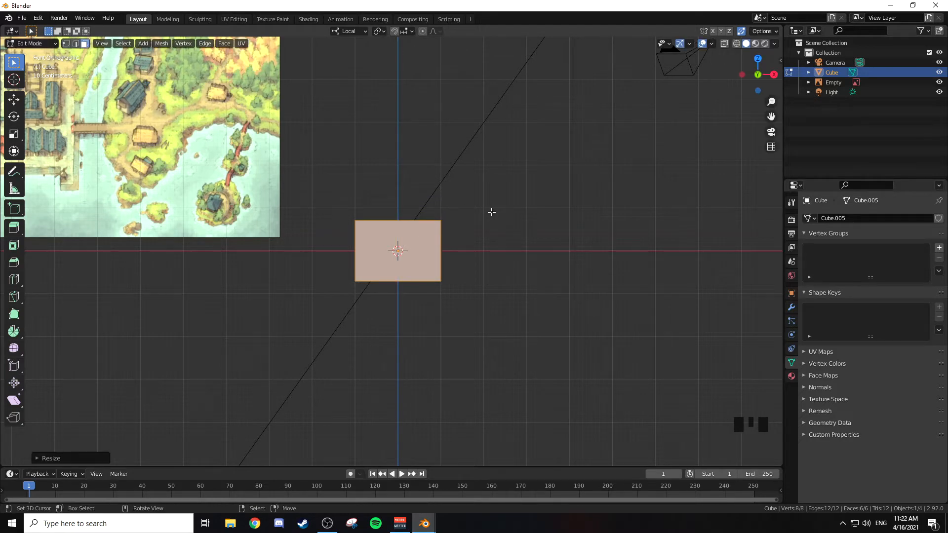
# Step: Lengthen the house base by moving one of its end faces about 2.8 m along local Y
pyautogui.keyDown('shift'); pyautogui.moveTo(483, 207); pyautogui.dragTo(470, 220, button='middle'); pyautogui.keyUp('shift')
pyautogui.moveTo(499, 191); pyautogui.dragTo(502, 267, button='middle')
pyautogui.press('3')
pyautogui.rightClick(447, 271)
pyautogui.press('g')
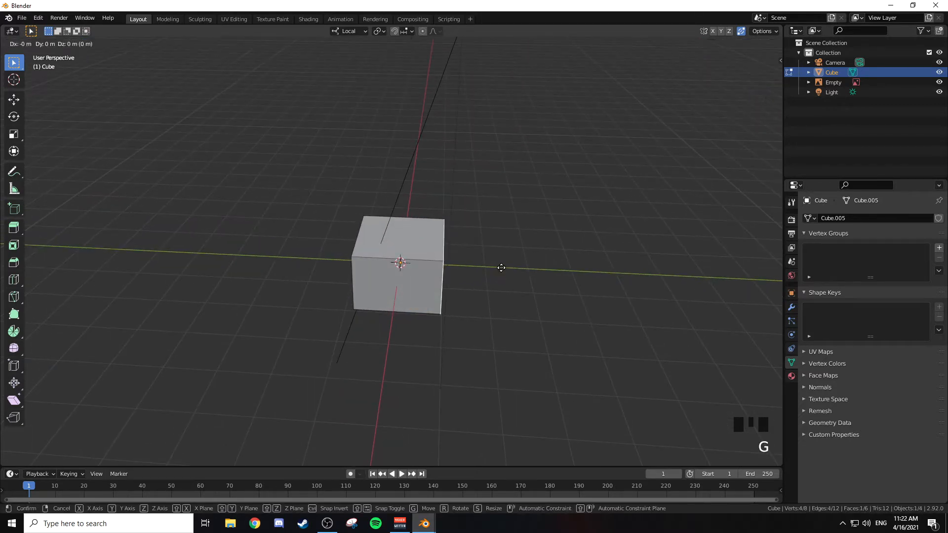
pyautogui.press('y')
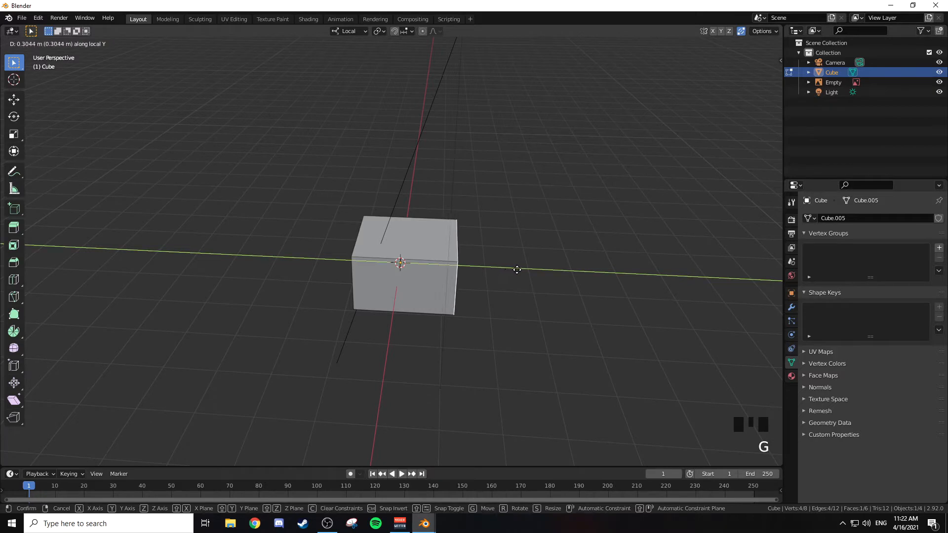
pyautogui.click(622, 275)
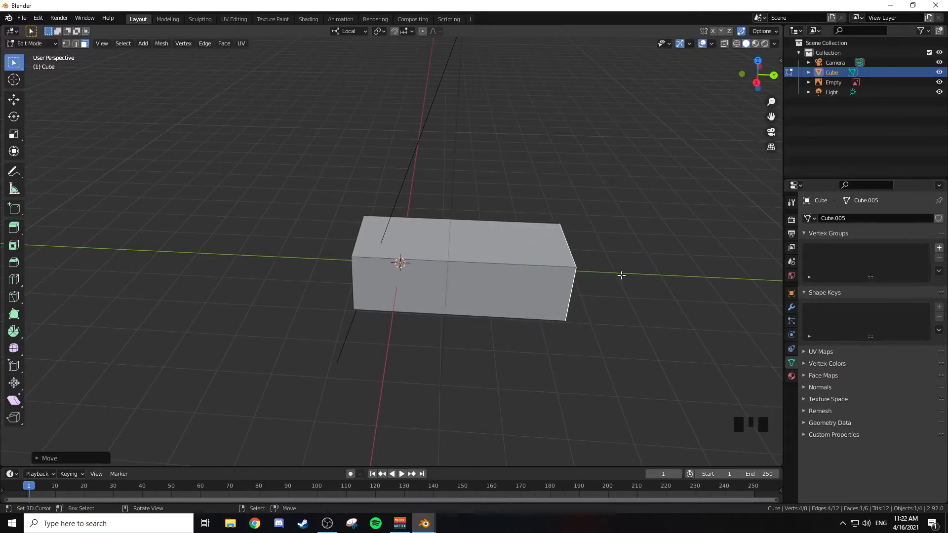
pyautogui.moveTo(445, 208); pyautogui.dragTo(540, 214, button='middle')
pyautogui.press('Tab')
pyautogui.press('Tab')
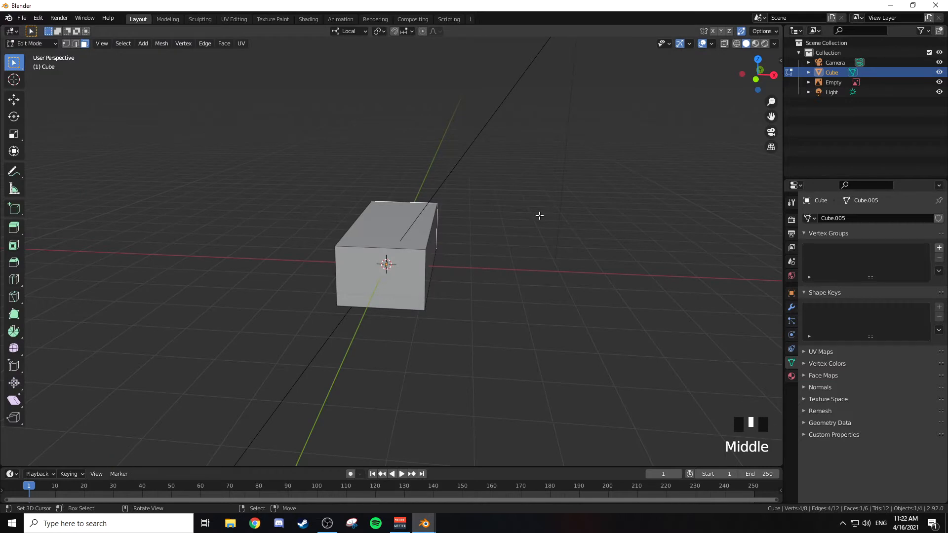
# Step: Add a second cube to the mesh and move it about 2 m up along Z above the house base
pyautogui.press('KP_1')
pyautogui.scroll(2, 427, 209)
pyautogui.keyDown('shift'); pyautogui.moveTo(428, 209); pyautogui.dragTo(416, 227, button='middle'); pyautogui.keyUp('shift')
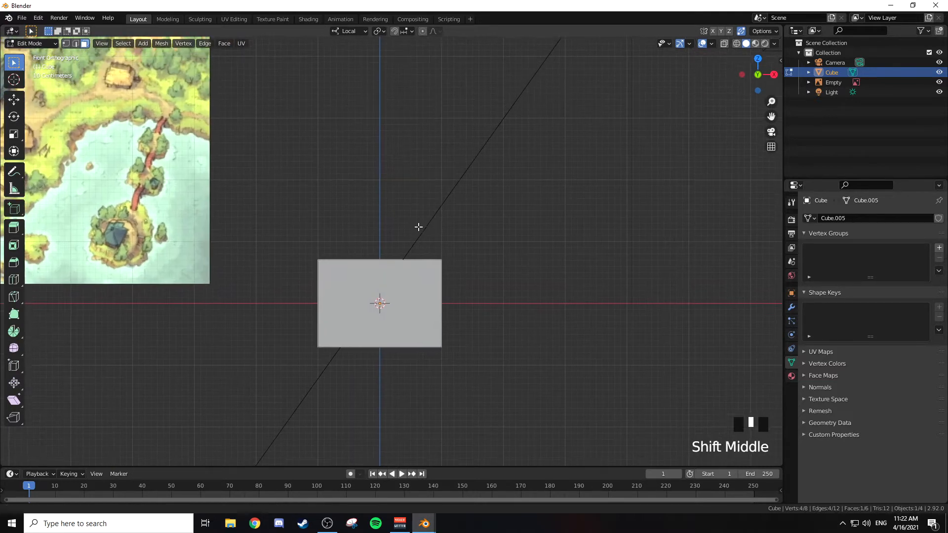
pyautogui.hotkey('shift', 'a')
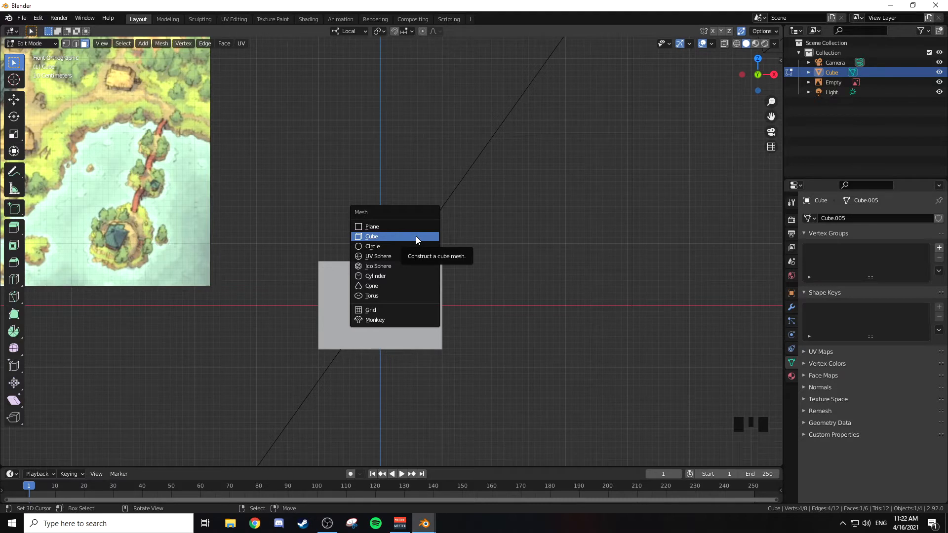
pyautogui.click(415, 237)
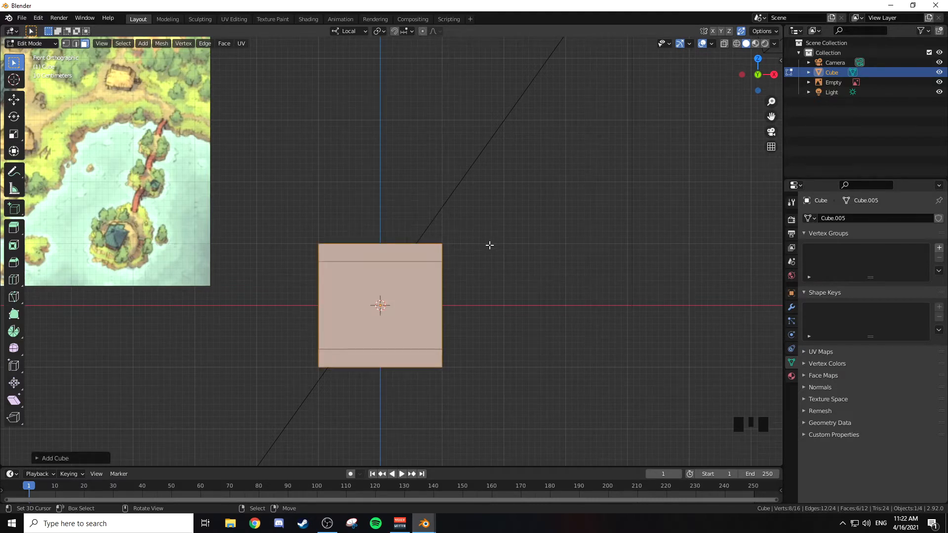
pyautogui.press('g')
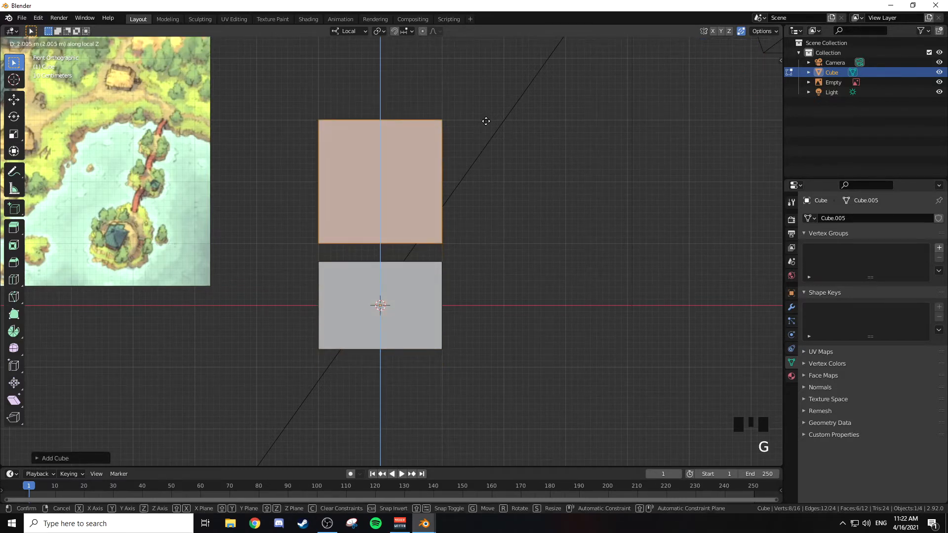
pyautogui.click(486, 121)
# Step: Set snapping to Vertex and move the upper cube's end face along local Y, snapped level with the base's far end corner
pyautogui.moveTo(416, 117); pyautogui.dragTo(463, 154, button='middle')
pyautogui.moveTo(354, 146); pyautogui.dragTo(447, 179, button='middle')
pyautogui.rightClick(469, 171)
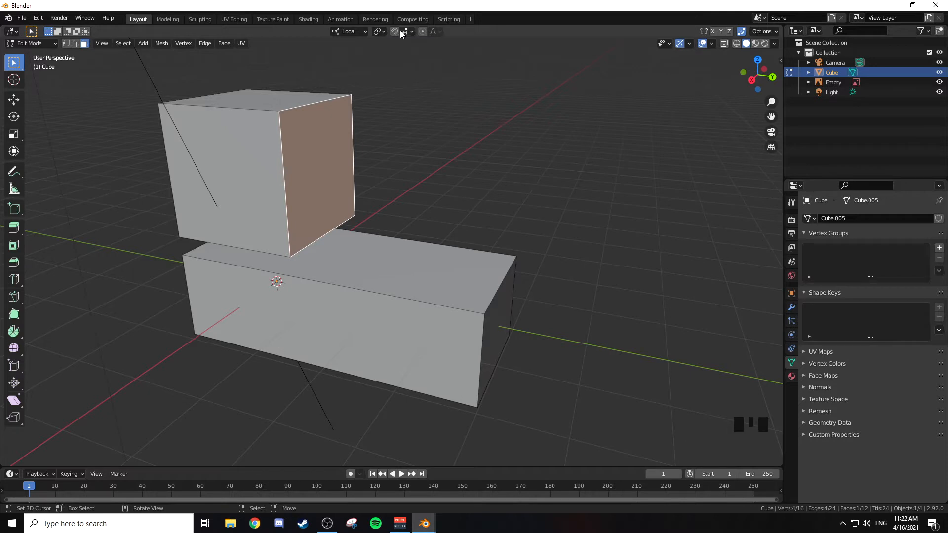
pyautogui.click(410, 32)
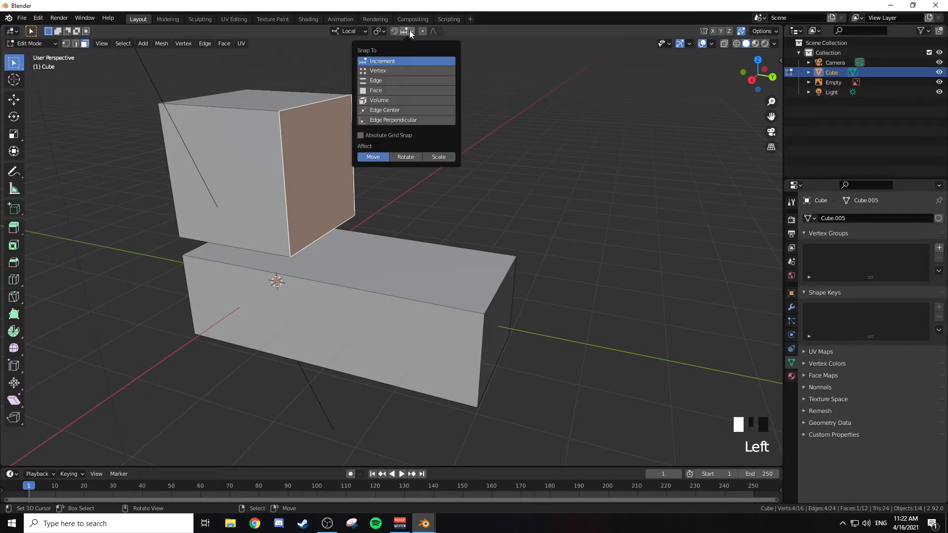
pyautogui.click(378, 71)
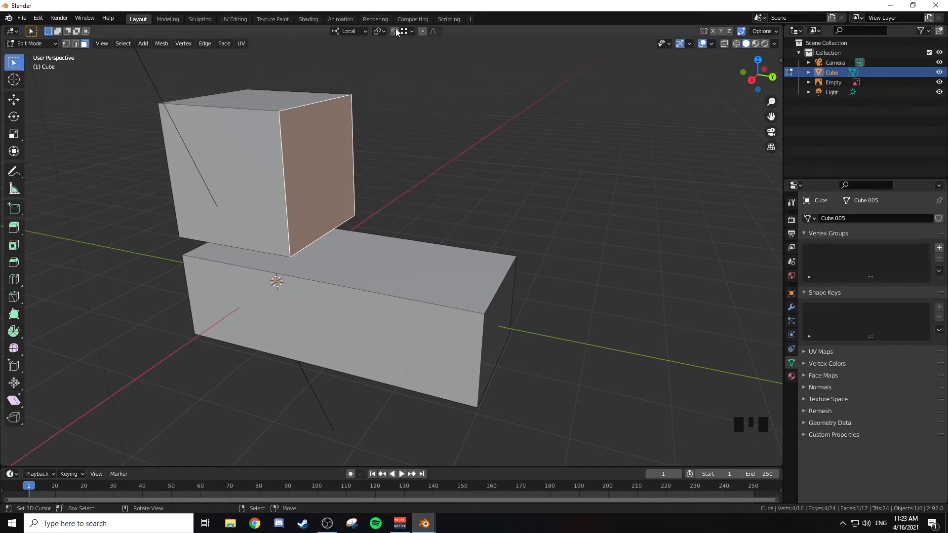
pyautogui.keyDown('shift'); pyautogui.moveTo(460, 103); pyautogui.dragTo(440, 138, button='middle'); pyautogui.keyUp('shift')
pyautogui.scroll(-1, 443, 158)
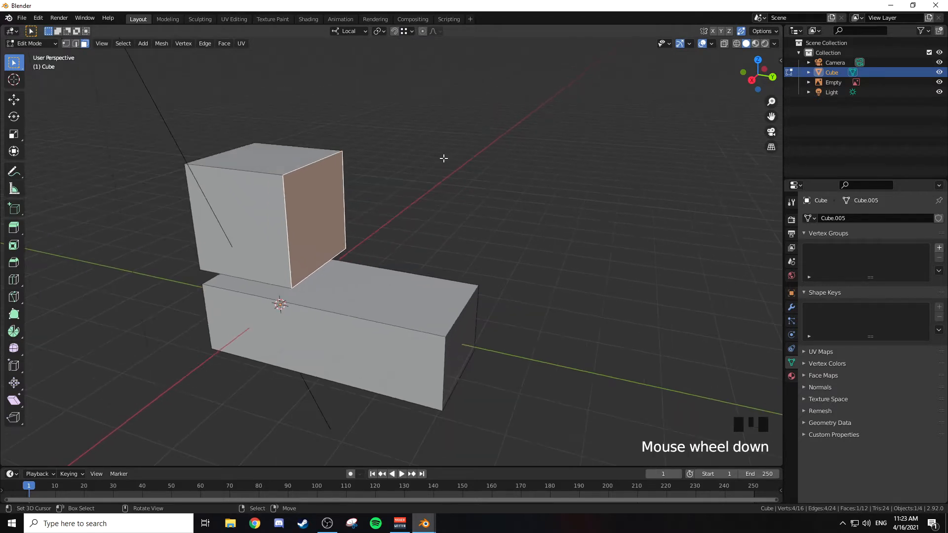
pyautogui.press('g')
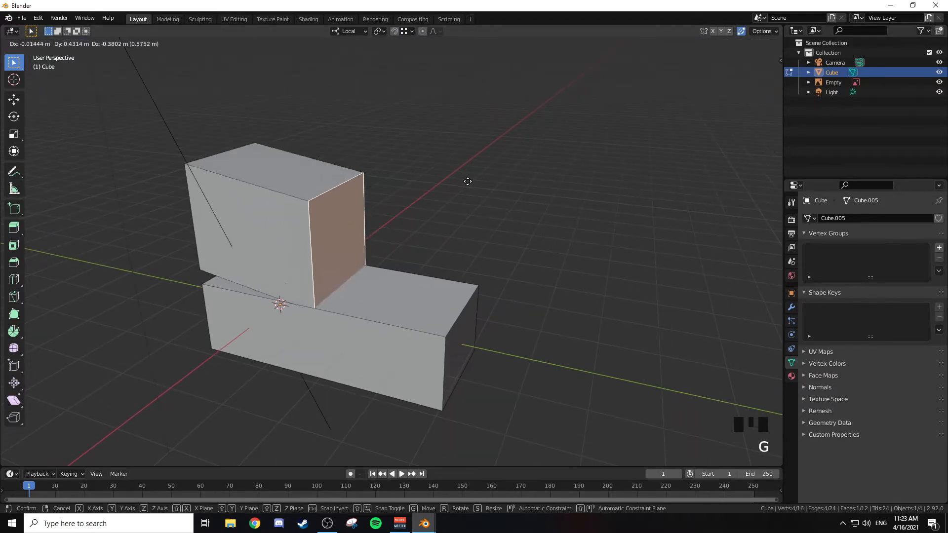
pyautogui.press('y')
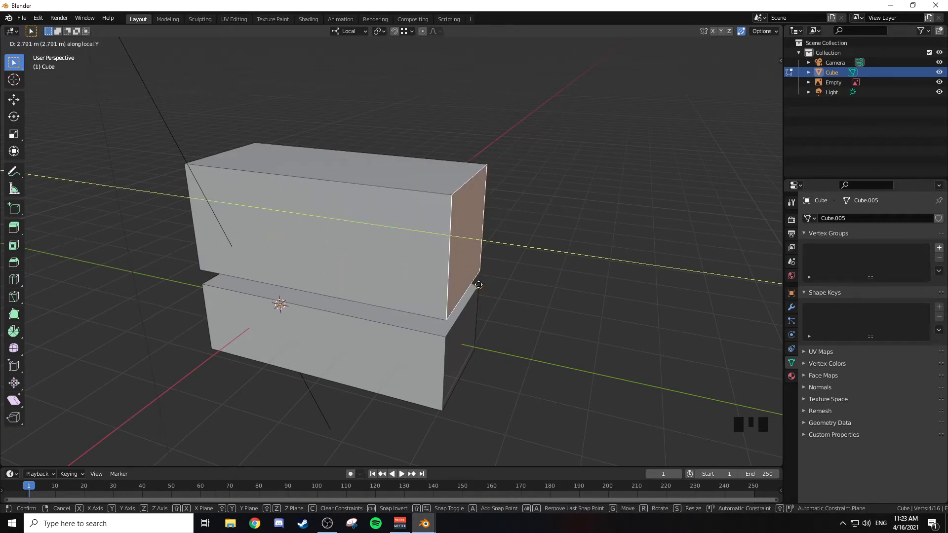
pyautogui.click(446, 338)
# Step: Select the upper cube's two long top edges and try narrowing the gap between them along local X
pyautogui.moveTo(446, 338); pyautogui.dragTo(567, 239, button='middle')
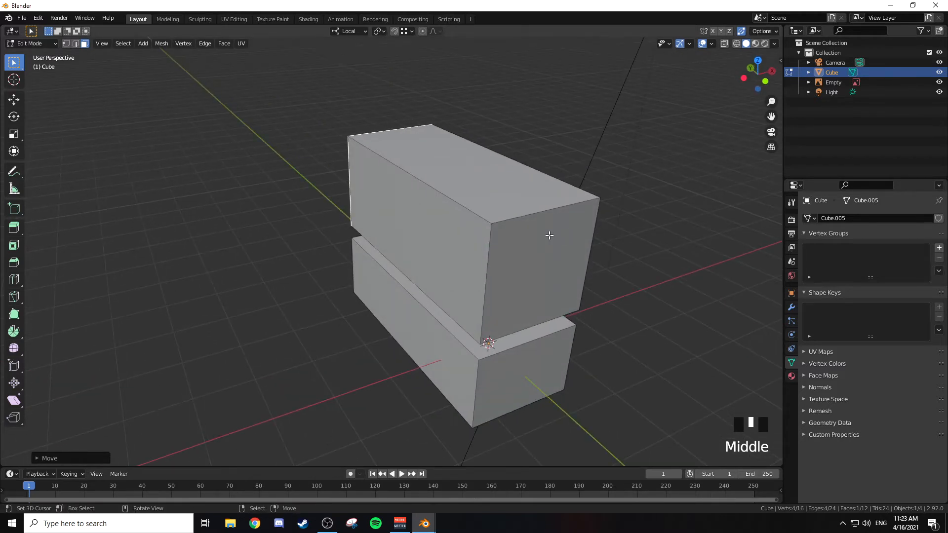
pyautogui.press('2')
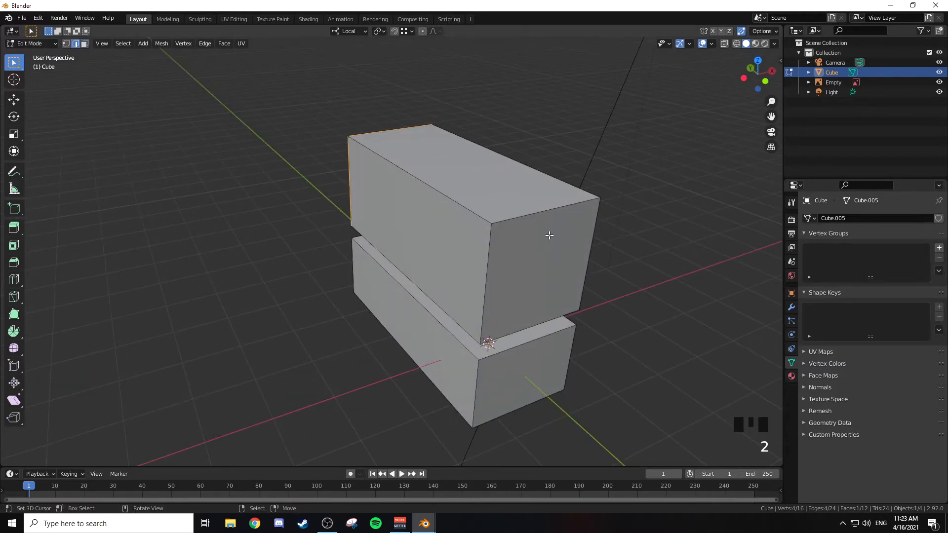
pyautogui.rightClick(432, 186)
pyautogui.keyDown('shift'); pyautogui.rightClick(501, 155); pyautogui.keyUp('shift')
pyautogui.moveTo(542, 142); pyautogui.dragTo(477, 129, button='middle')
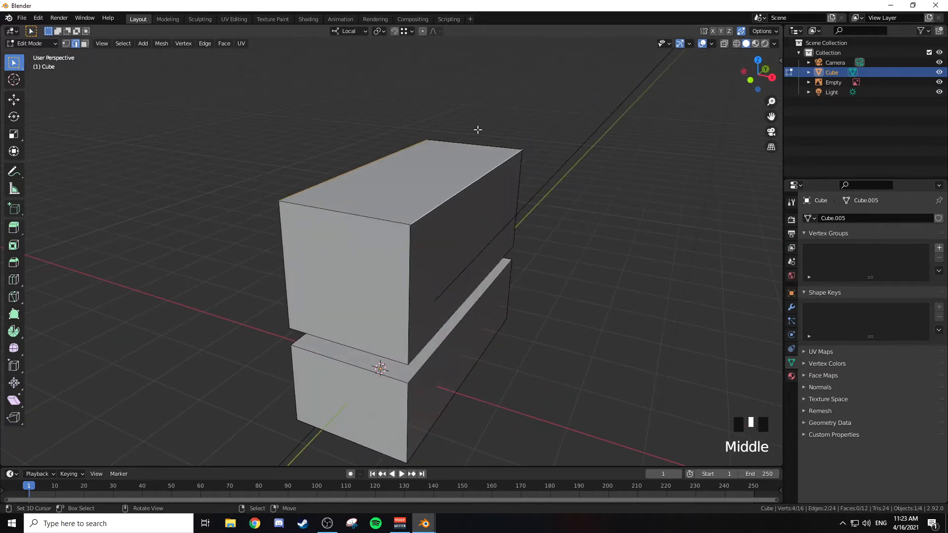
pyautogui.press('s')
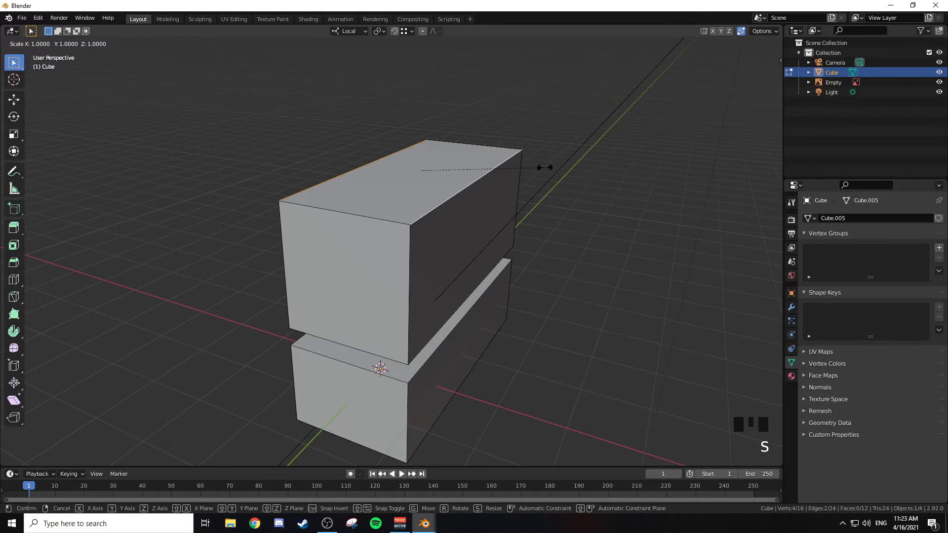
pyautogui.press('x')
pyautogui.press('x')
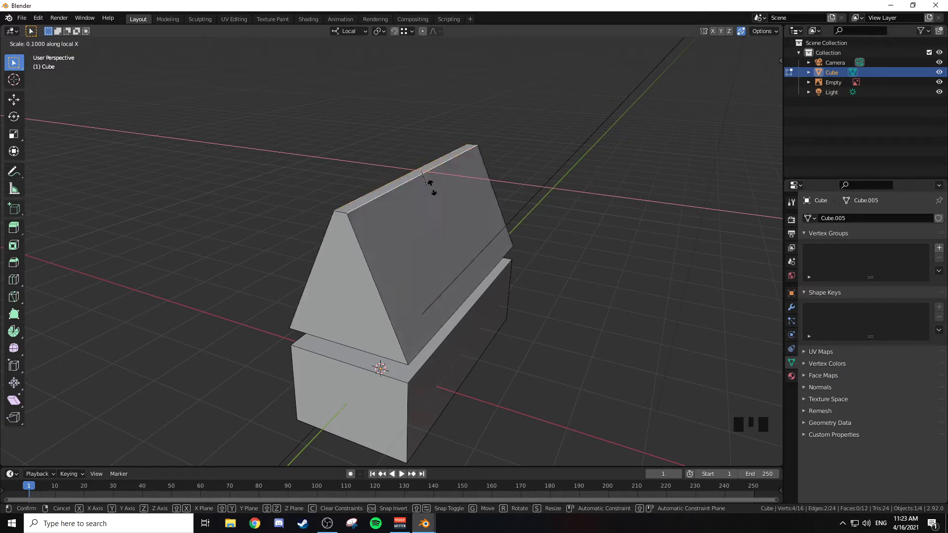
pyautogui.rightClick(446, 192)
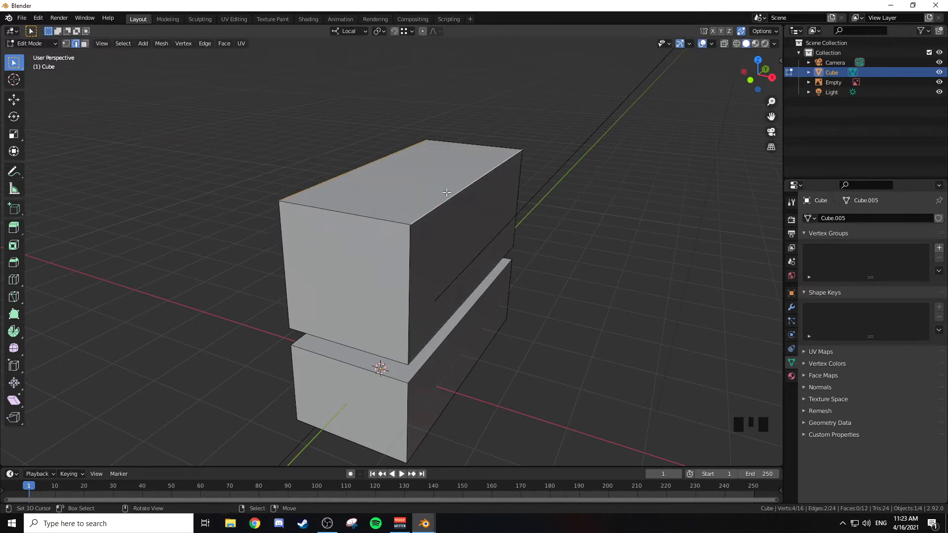
# Step: Scale the upper cube's two long top edges to 0 along local X to form a roof ridge
pyautogui.press('s')
pyautogui.write('x')
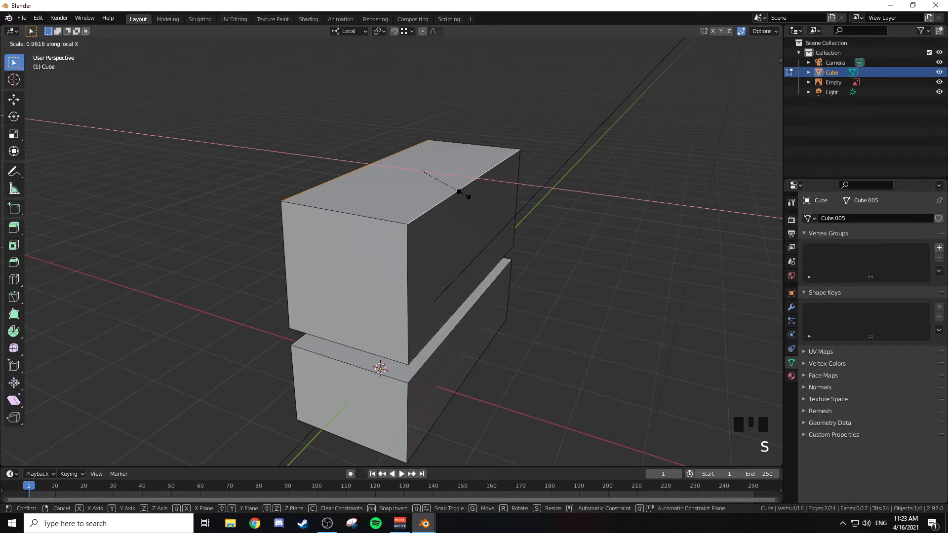
pyautogui.write('0')
pyautogui.press('Return')
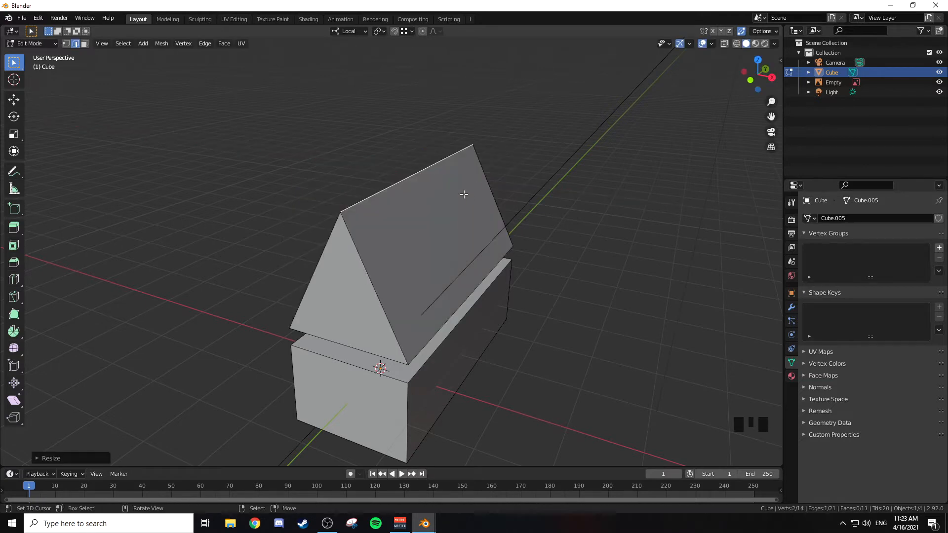
pyautogui.moveTo(453, 178)
pyautogui.mouseDown(button='middle')
pyautogui.moveTo(469, 183)
pyautogui.moveTo(448, 193)
pyautogui.mouseUp(button='middle')
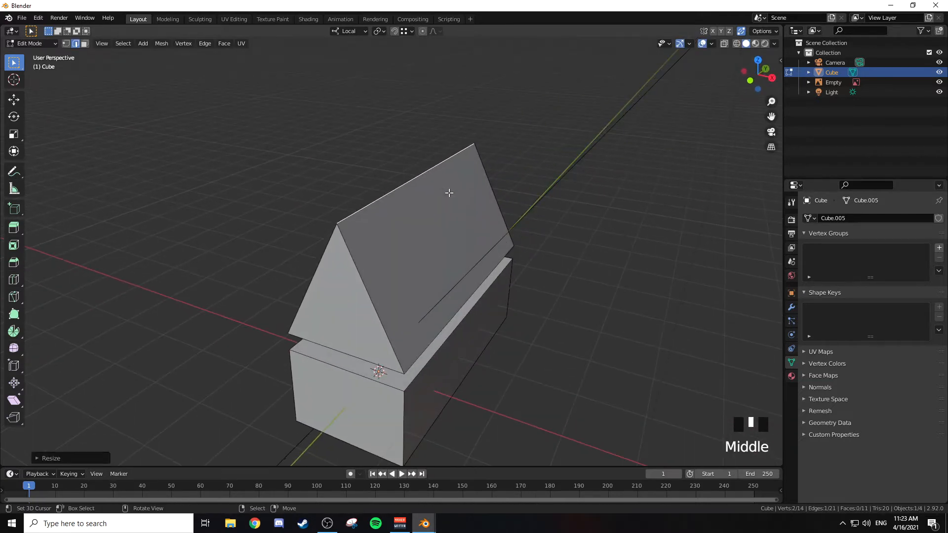
# Step: Test-move the vertex at the front end of the ridge to check whether the corners there are merged
pyautogui.press('1')
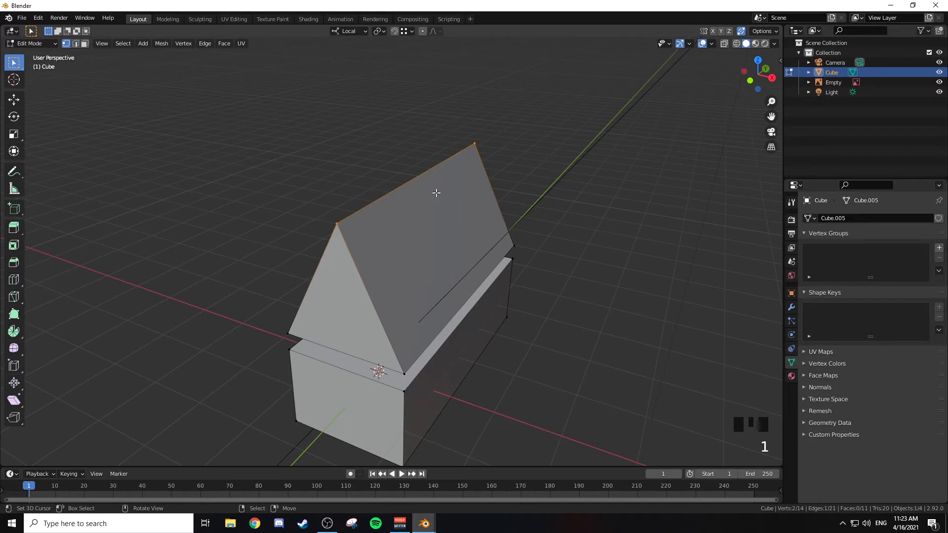
pyautogui.rightClick(342, 224)
pyautogui.keyDown('shift'); pyautogui.moveTo(348, 207); pyautogui.dragTo(398, 232, button='middle'); pyautogui.keyUp('shift')
pyautogui.scroll(3, 414, 230)
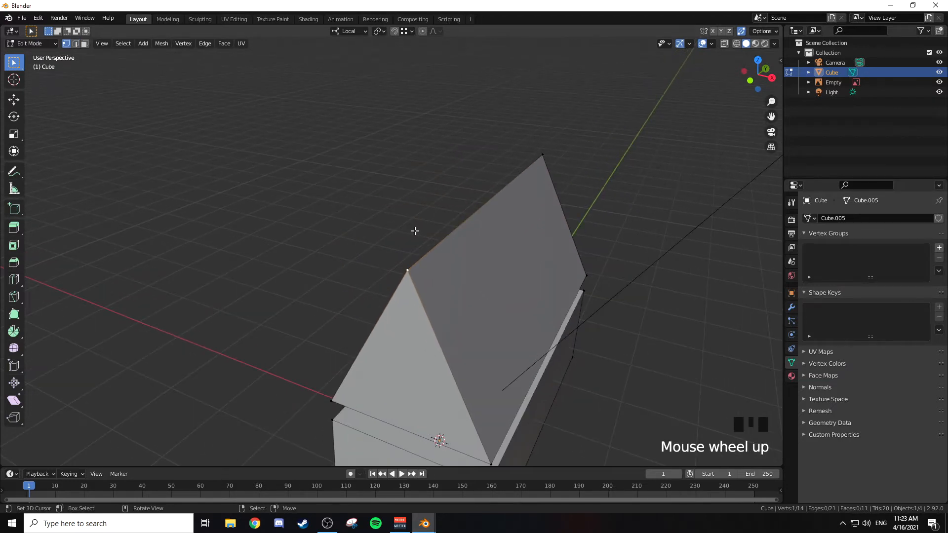
pyautogui.scroll(1, 414, 231)
pyautogui.press('g')
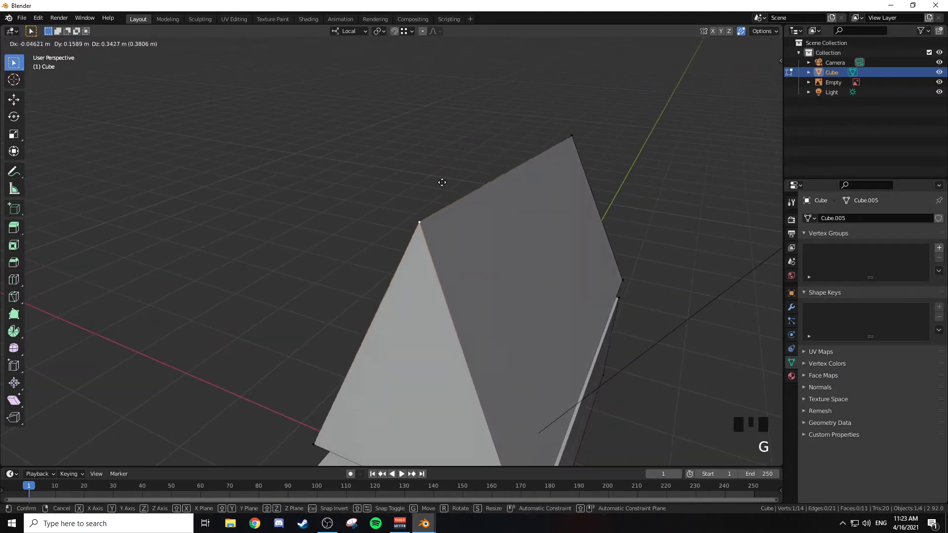
pyautogui.rightClick(469, 193)
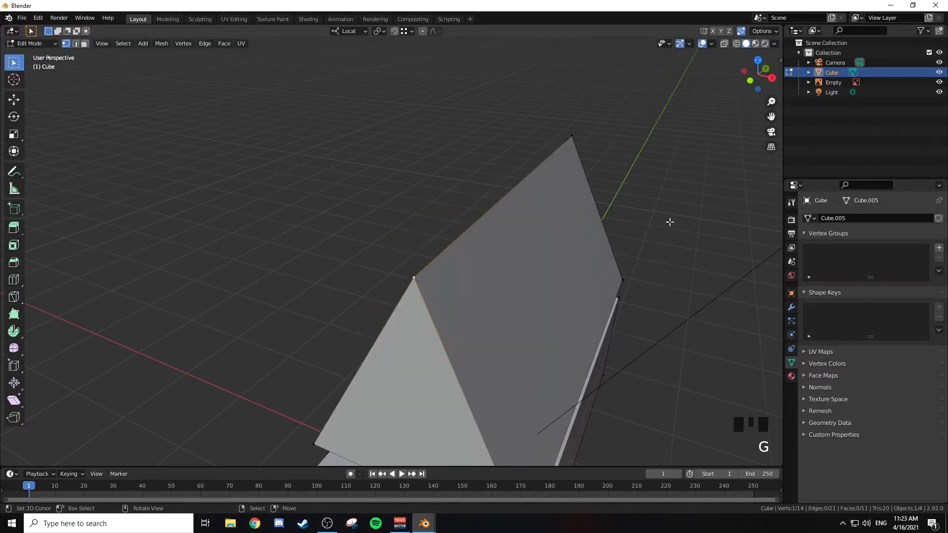
pyautogui.moveTo(531, 231); pyautogui.dragTo(504, 217, button='middle')
pyautogui.keyDown('shift'); pyautogui.moveTo(504, 218); pyautogui.dragTo(486, 152, button='middle'); pyautogui.keyUp('shift')
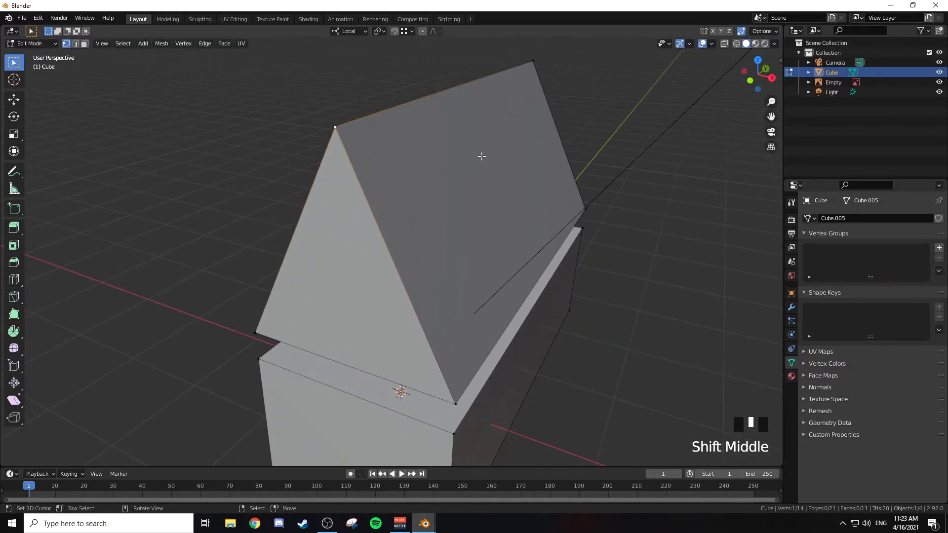
pyautogui.keyDown('shift'); pyautogui.moveTo(482, 157); pyautogui.dragTo(398, 142, button='middle'); pyautogui.keyUp('shift')
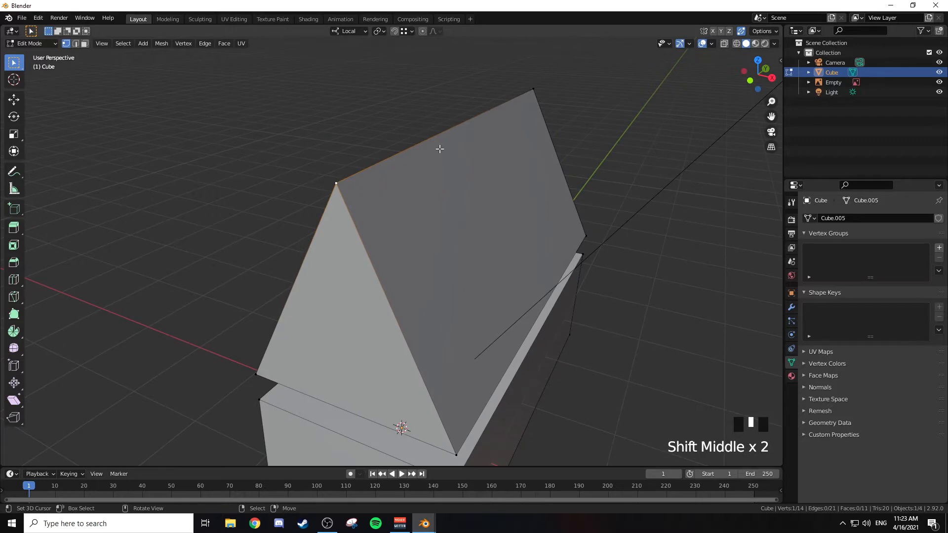
pyautogui.press('g')
pyautogui.rightClick(402, 159)
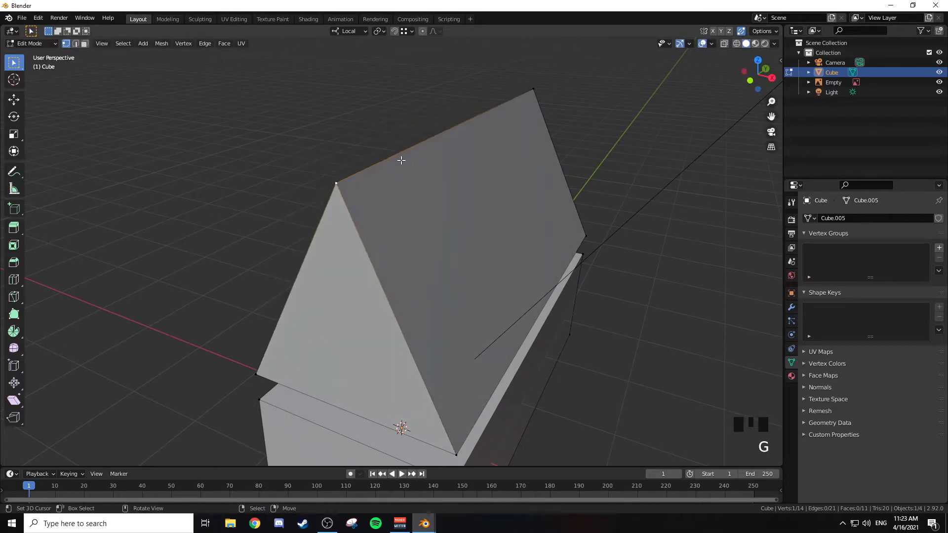
# Step: Examine the Auto Merge option in the active tool's settings
pyautogui.click(792, 203)
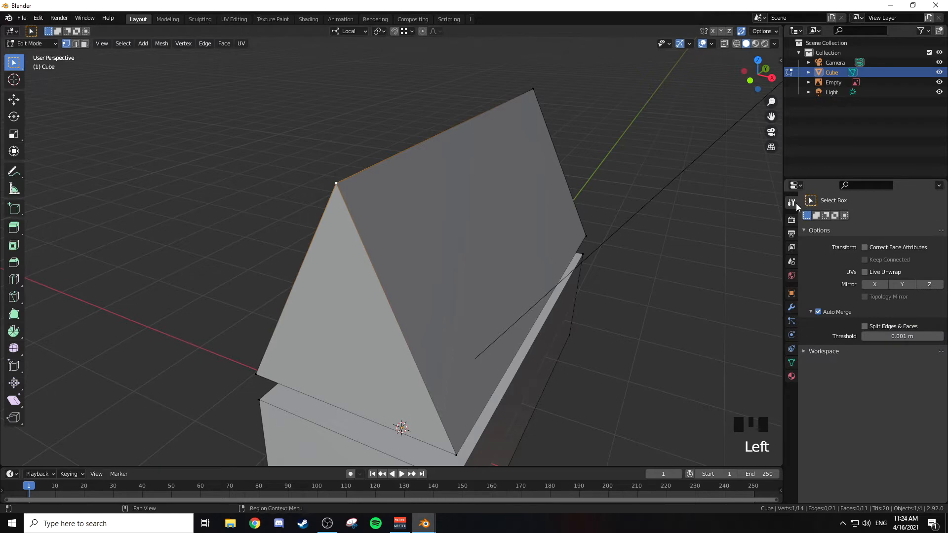
pyautogui.click(792, 203)
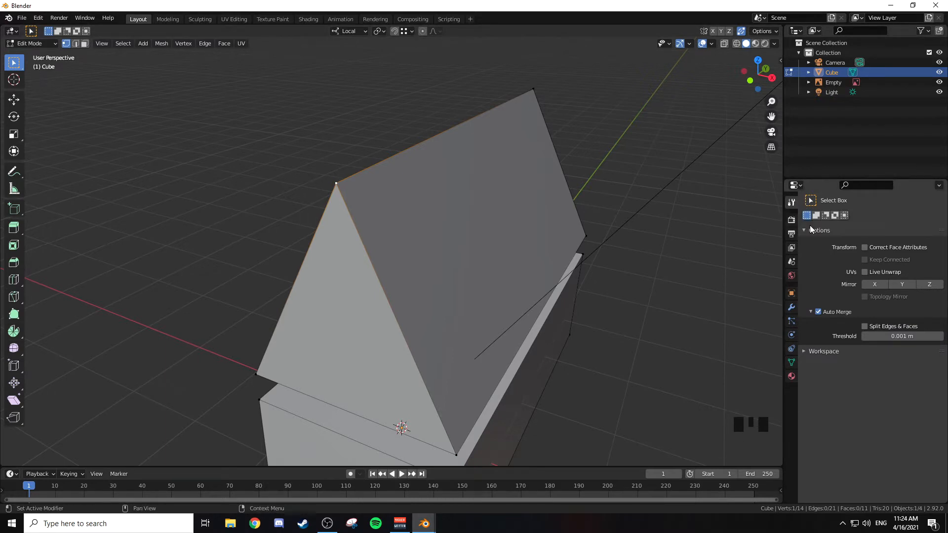
pyautogui.click(811, 312)
pyautogui.click(804, 230)
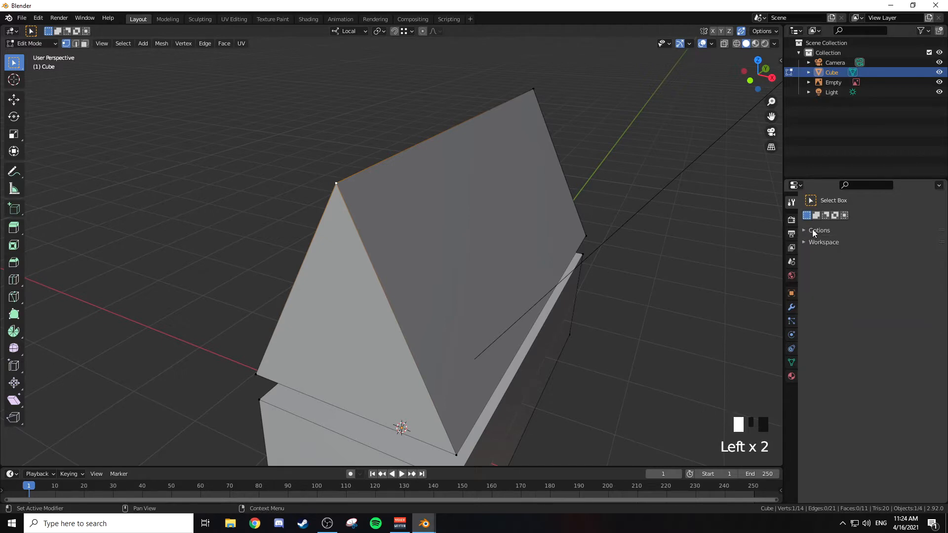
pyautogui.click(805, 230)
pyautogui.click(811, 312)
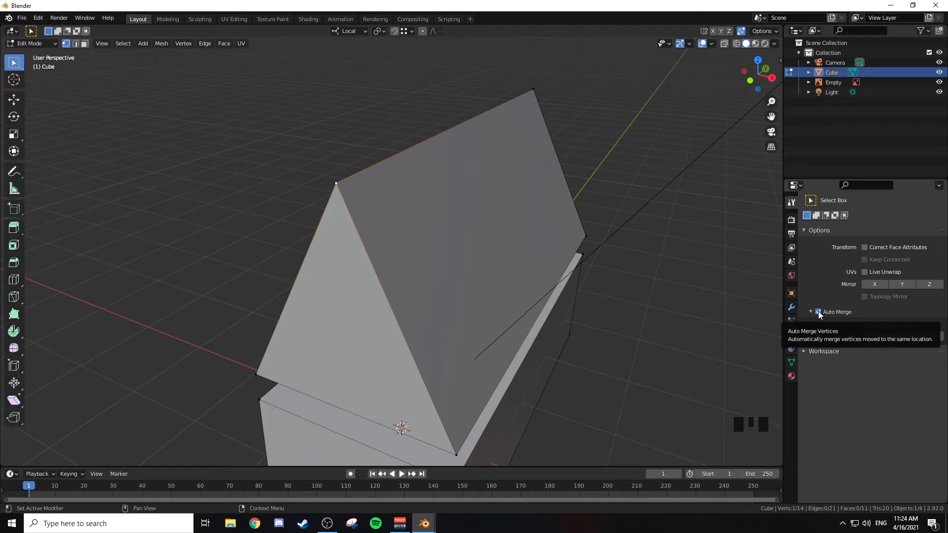
pyautogui.scroll(-3, 537, 152)
pyautogui.scroll(3, 518, 146)
pyautogui.keyDown('shift'); pyautogui.moveTo(517, 144); pyautogui.dragTo(742, 242, button='middle'); pyautogui.keyUp('shift')
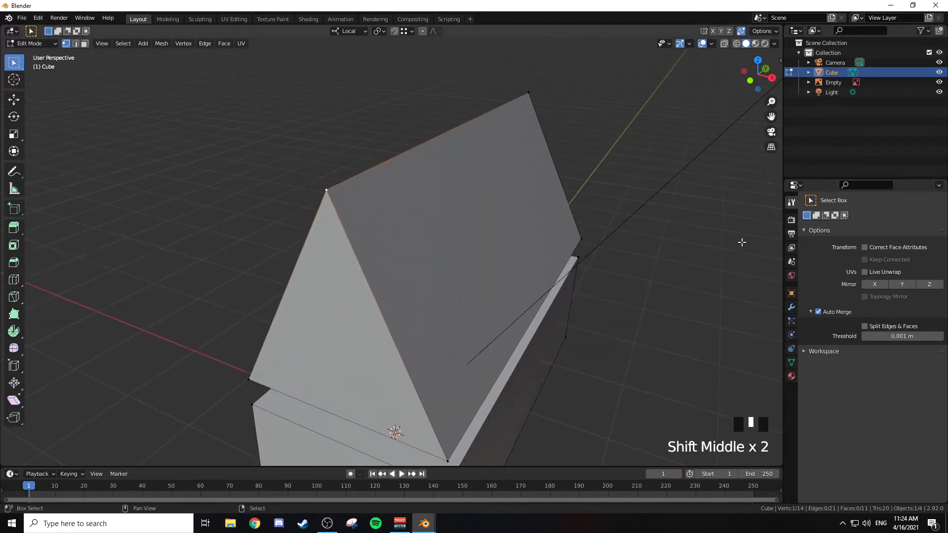
pyautogui.click(810, 312)
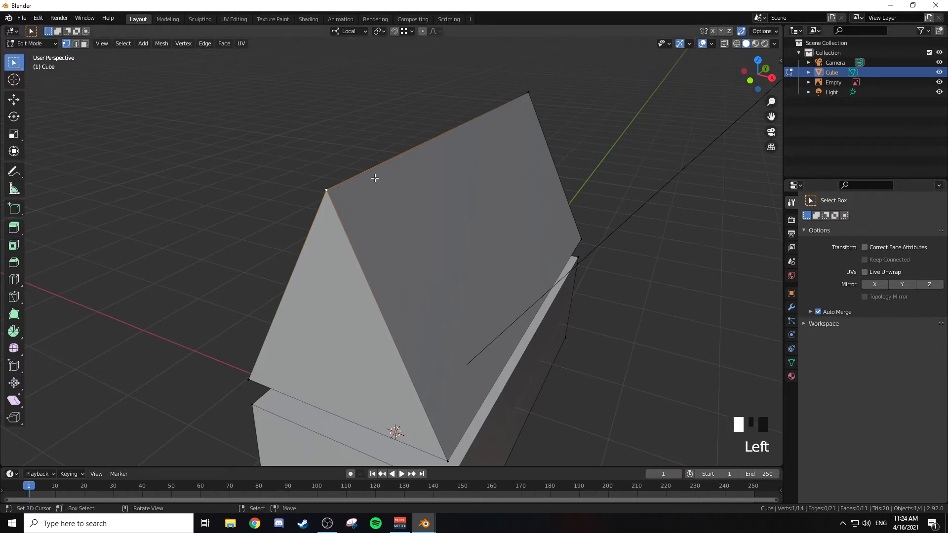
# Step: Undo the ridge collapse back to the upper cube's two separate long top edges
pyautogui.keyDown('shift'); pyautogui.moveTo(518, 93); pyautogui.dragTo(529, 133, button='middle'); pyautogui.keyUp('shift')
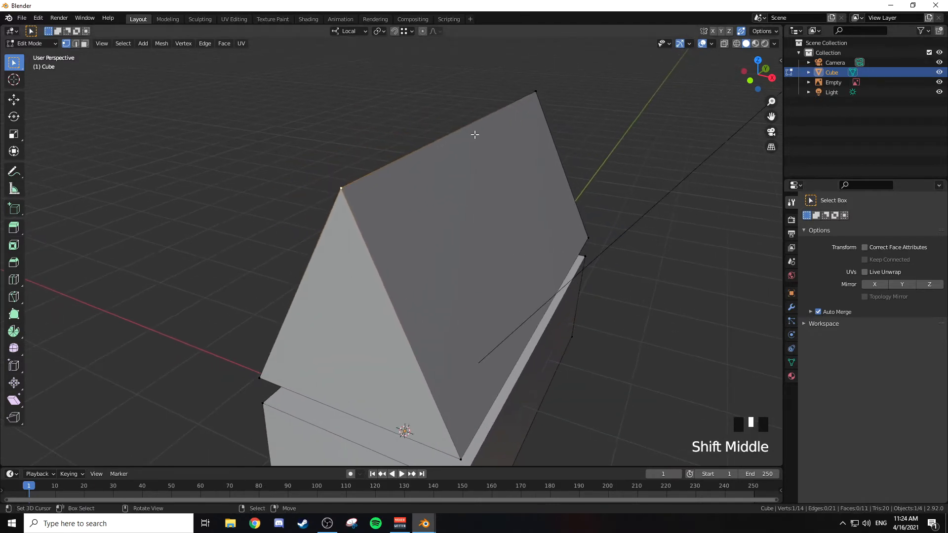
pyautogui.hotkey('ctrl', 'z')
pyautogui.hotkey('ctrl', 'z')
pyautogui.hotkey('ctrl', 'z')
pyautogui.hotkey('ctrl', 'z')
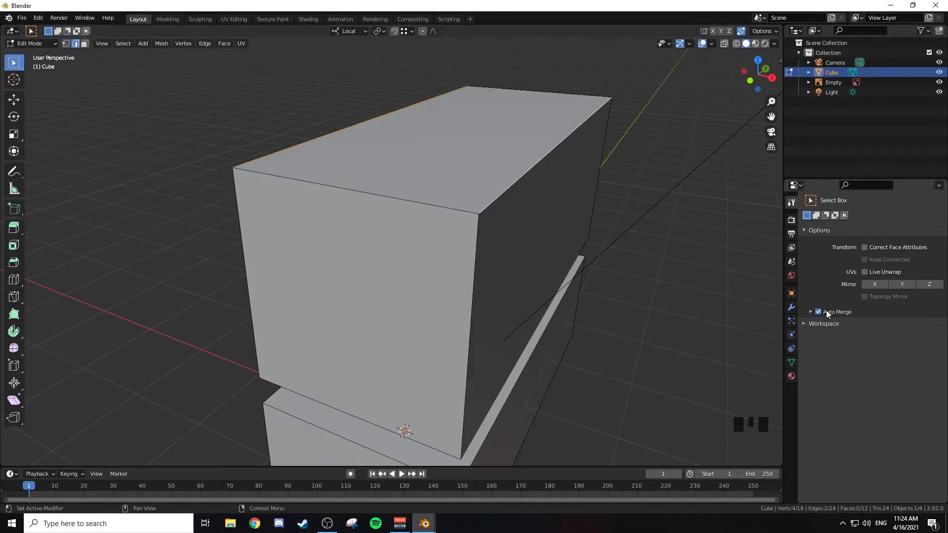
# Step: Select the upper cube's two long top edges and collapse them into a single ridge by scaling to 0 along local X
pyautogui.rightClick(387, 112)
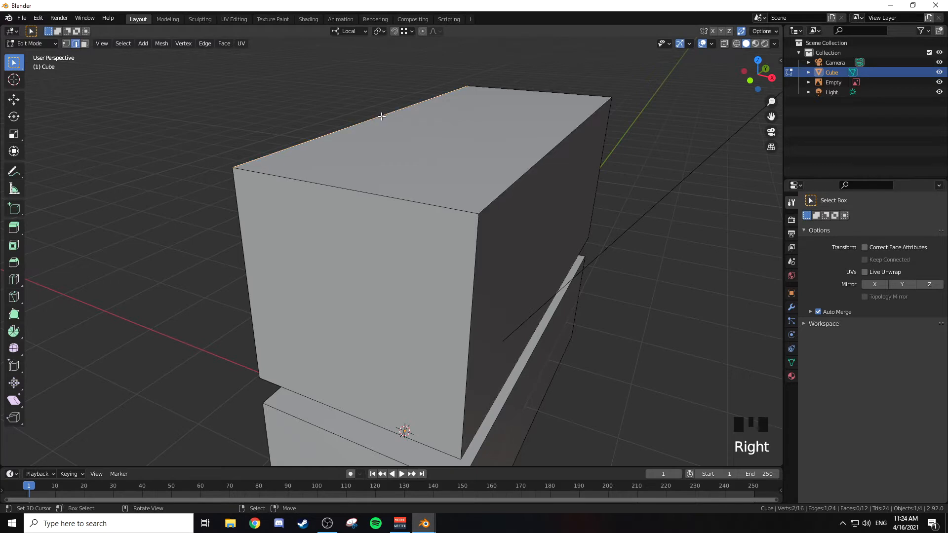
pyautogui.keyDown('shift'); pyautogui.rightClick(536, 151); pyautogui.keyUp('shift')
pyautogui.press('s')
pyautogui.press('x')
pyautogui.press('0')
pyautogui.press('Return')
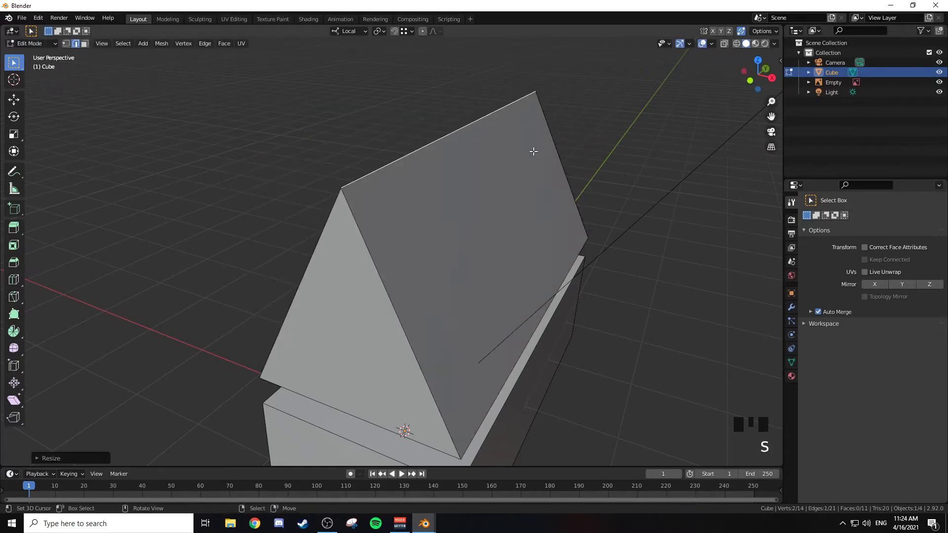
# Step: Move the roof's bottom face down about 0.3 m along local Z, snapped to a top corner of the base
pyautogui.scroll(-4, 534, 151)
pyautogui.keyDown('shift'); pyautogui.moveTo(524, 156); pyautogui.dragTo(529, 110, button='middle'); pyautogui.keyUp('shift')
pyautogui.scroll(3, 553, 163)
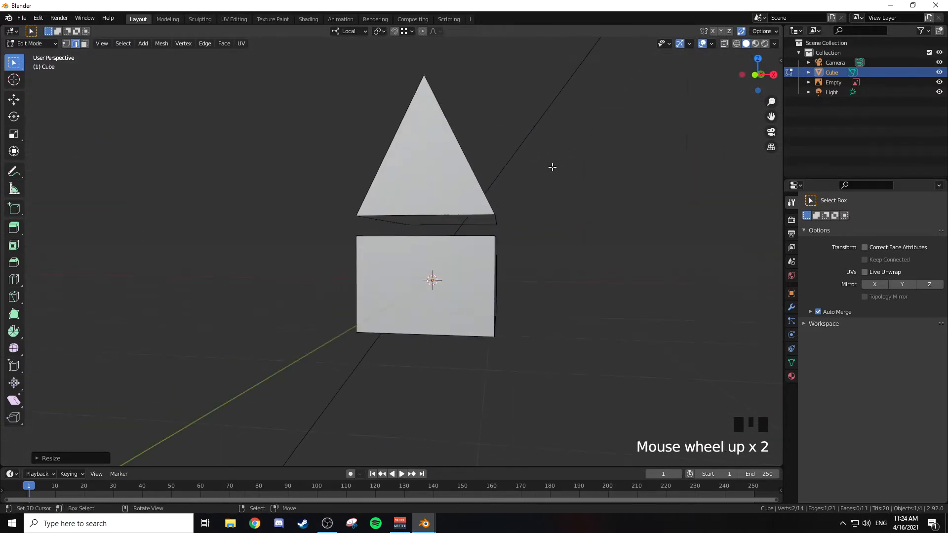
pyautogui.moveTo(542, 173); pyautogui.dragTo(479, 192, button='middle')
pyautogui.press('3')
pyautogui.rightClick(466, 197)
pyautogui.press('g')
pyautogui.press('z')
pyautogui.press('ctrl')
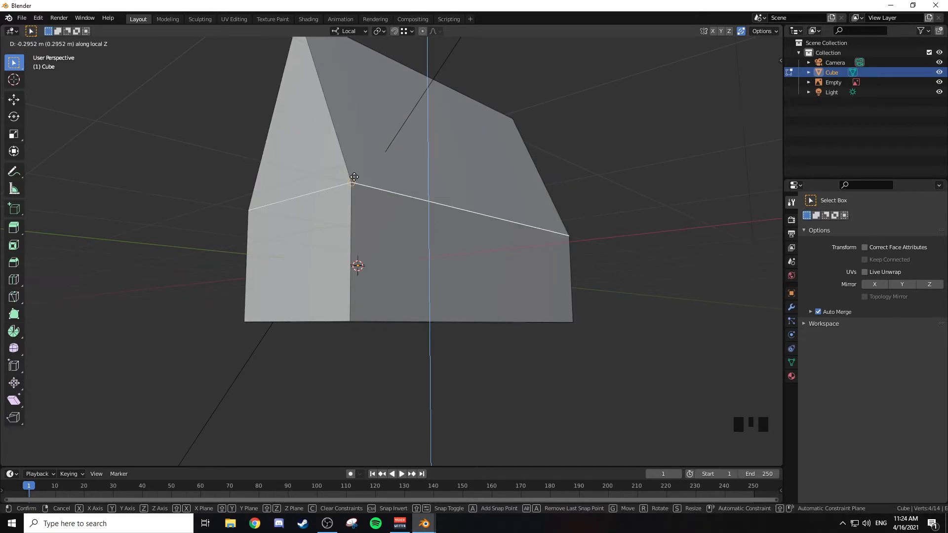
pyautogui.click(354, 177)
# Step: Lower the roof's ridge edge about 1.2 m along local Z for a shallower gable
pyautogui.moveTo(428, 148); pyautogui.dragTo(433, 116, button='middle')
pyautogui.press('2')
pyautogui.moveTo(434, 116); pyautogui.dragTo(434, 95, button='middle')
pyautogui.rightClick(435, 96)
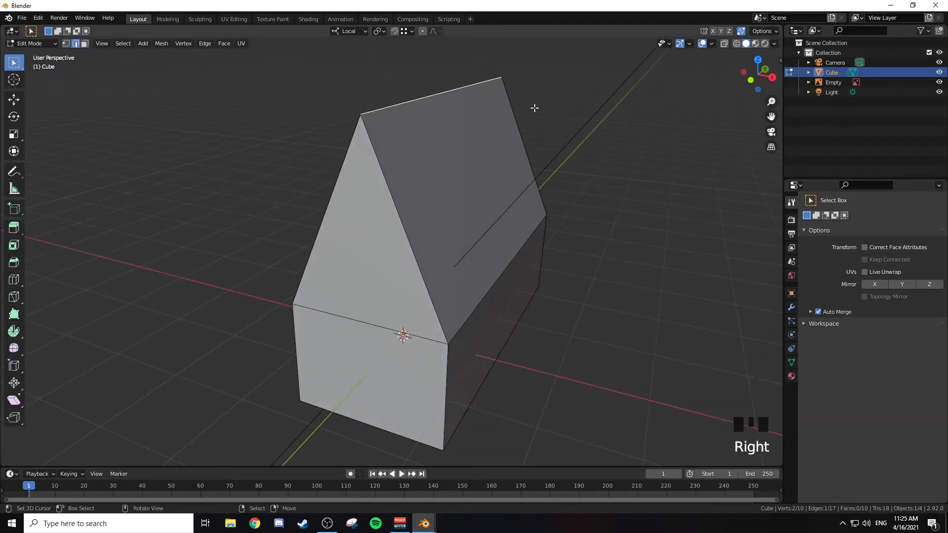
pyautogui.moveTo(534, 108); pyautogui.dragTo(550, 105, button='middle')
pyautogui.press('g')
pyautogui.press('z')
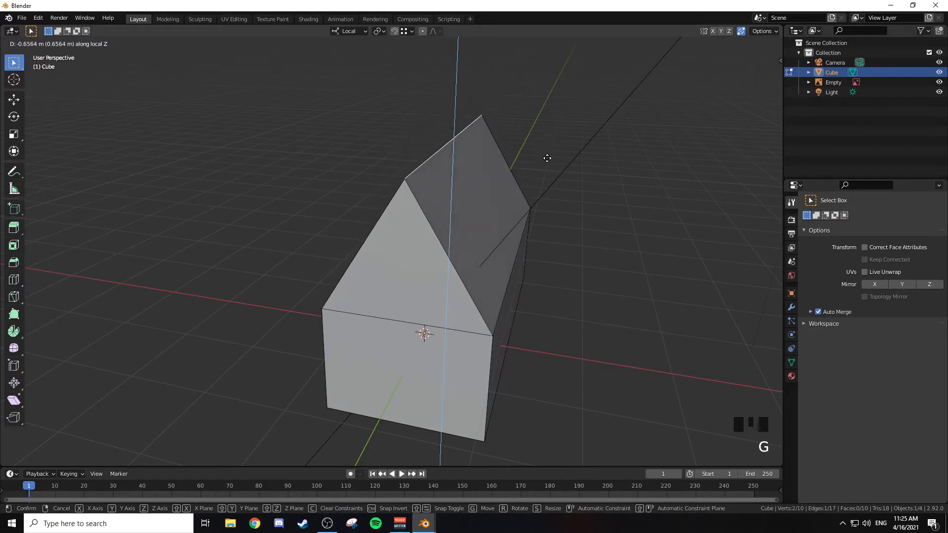
pyautogui.click(538, 199)
# Step: In front orthographic view, try other roof heights by moving the ridge edge along local Z
pyautogui.press('KP_1')
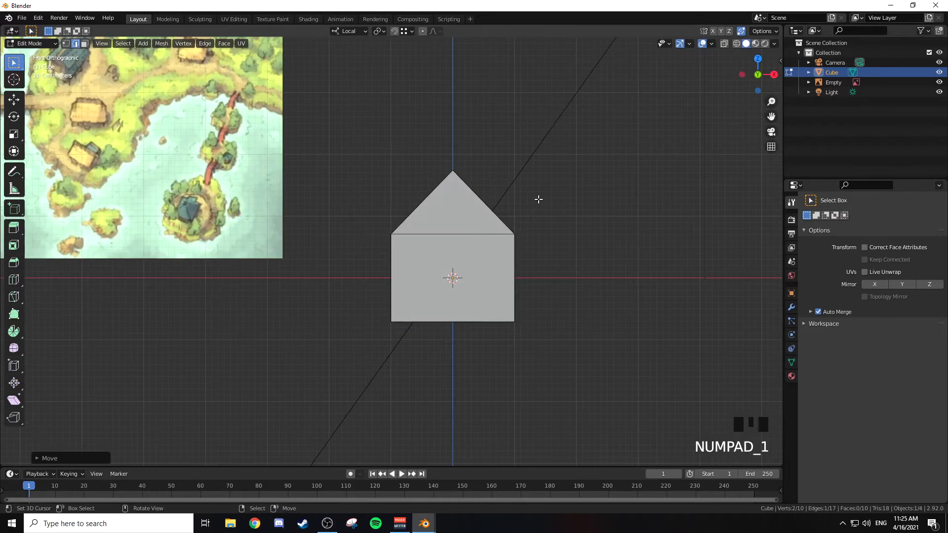
pyautogui.keyDown('shift'); pyautogui.moveTo(538, 199); pyautogui.dragTo(514, 210, button='middle'); pyautogui.keyUp('shift')
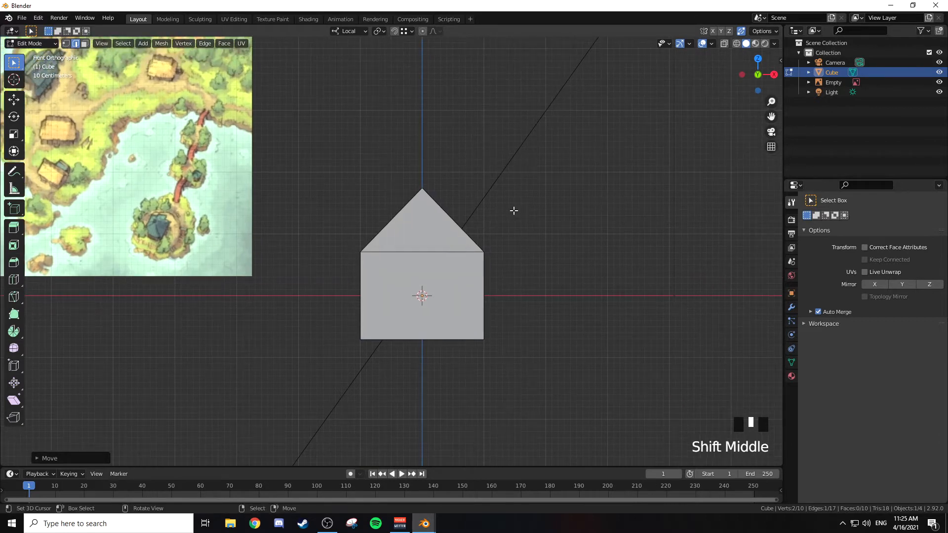
pyautogui.press('g')
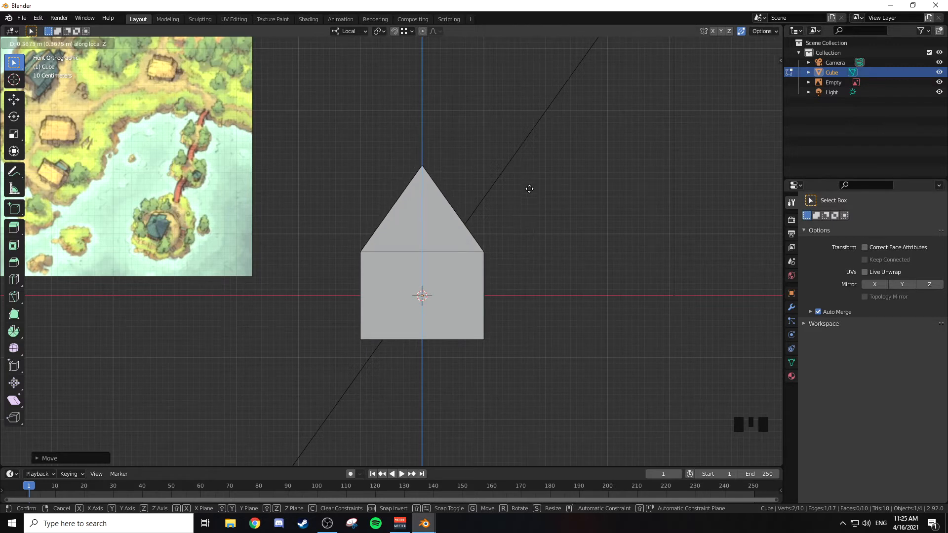
pyautogui.click(527, 210)
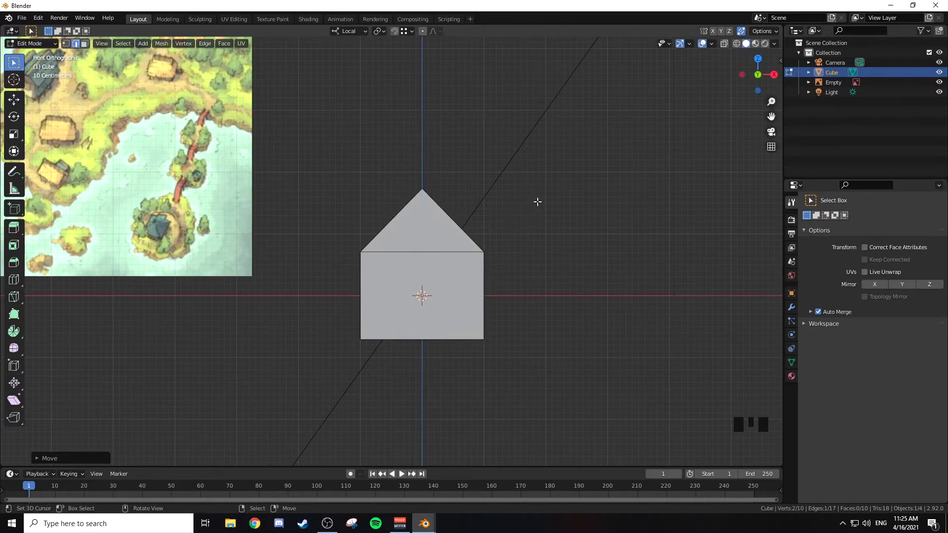
# Step: In wireframe shading, select the horizontal face between the roof and the base and delete it
pyautogui.keyDown('shift'); pyautogui.moveTo(537, 201); pyautogui.dragTo(507, 218, button='middle'); pyautogui.keyUp('shift')
pyautogui.press('z')
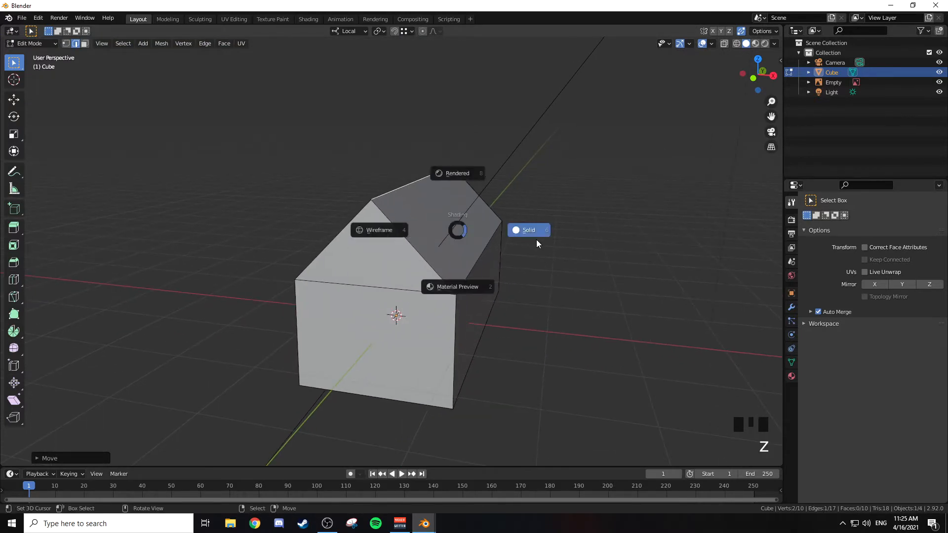
pyautogui.click(395, 230)
pyautogui.moveTo(507, 230); pyautogui.dragTo(464, 262, button='middle')
pyautogui.press('3')
pyautogui.rightClick(436, 248)
pyautogui.keyDown('shift'); pyautogui.rightClick(425, 237); pyautogui.keyUp('shift')
pyautogui.keyDown('shift'); pyautogui.rightClick(426, 238); pyautogui.keyUp('shift')
pyautogui.press('x')
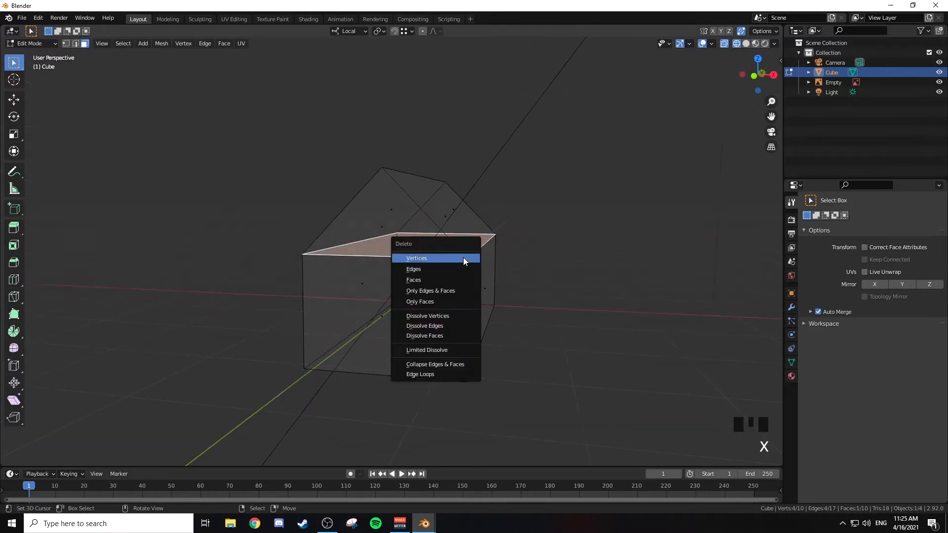
pyautogui.click(428, 277)
# Step: Check the house shape from several angles and compare it with the roofs in the village reference image
pyautogui.moveTo(470, 250); pyautogui.dragTo(519, 258, button='middle')
pyautogui.press('Tab')
pyautogui.press('Tab')
pyautogui.press('KP_1')
pyautogui.keyDown('shift'); pyautogui.moveTo(377, 212); pyautogui.dragTo(451, 243, button='middle'); pyautogui.keyUp('shift')
pyautogui.keyDown('shift'); pyautogui.moveTo(237, 187); pyautogui.dragTo(474, 240, button='middle'); pyautogui.keyUp('shift')
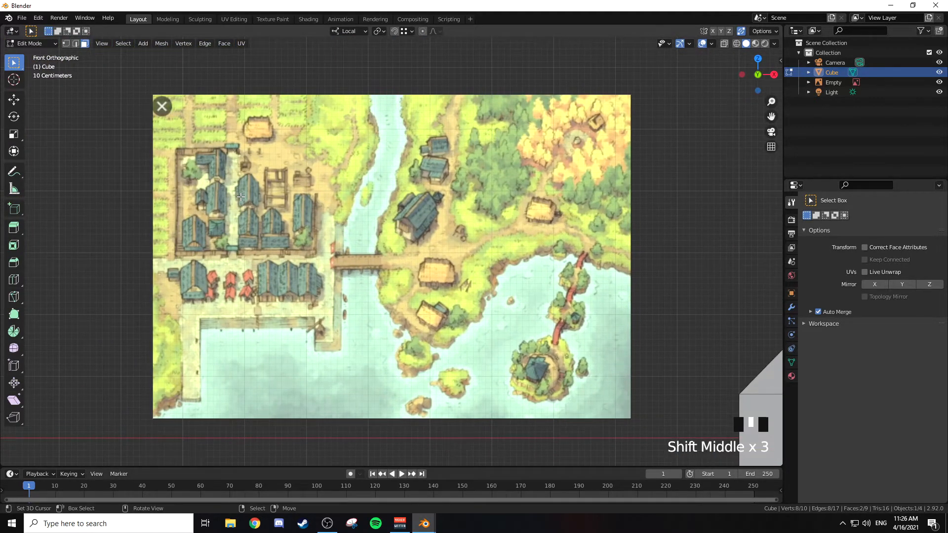
pyautogui.keyDown('shift'); pyautogui.moveTo(475, 225); pyautogui.dragTo(303, 180, button='middle'); pyautogui.keyUp('shift')
pyautogui.keyDown('shift'); pyautogui.moveTo(549, 208); pyautogui.dragTo(494, 168, button='middle'); pyautogui.keyUp('shift')
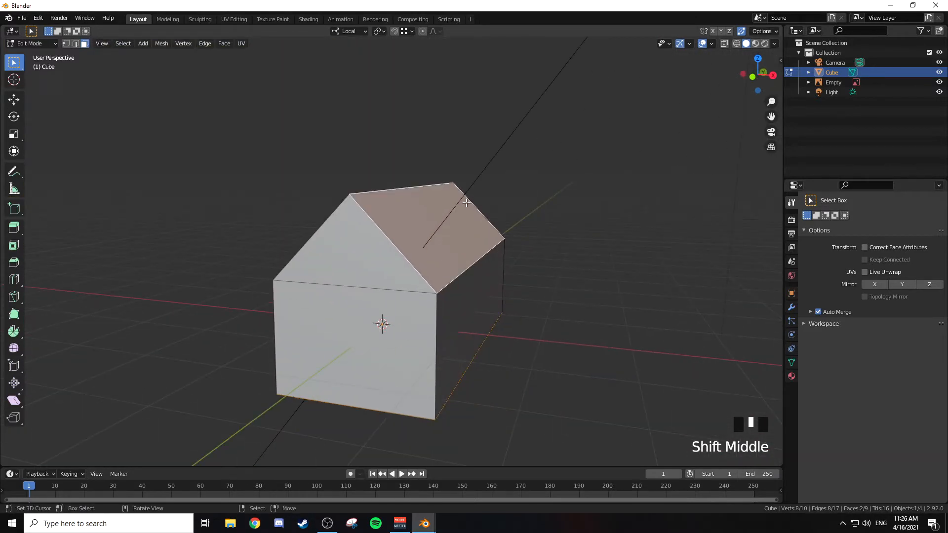
# Step: Select the roof's slope face on the positive X side and duplicate it in place
pyautogui.rightClick(470, 225)
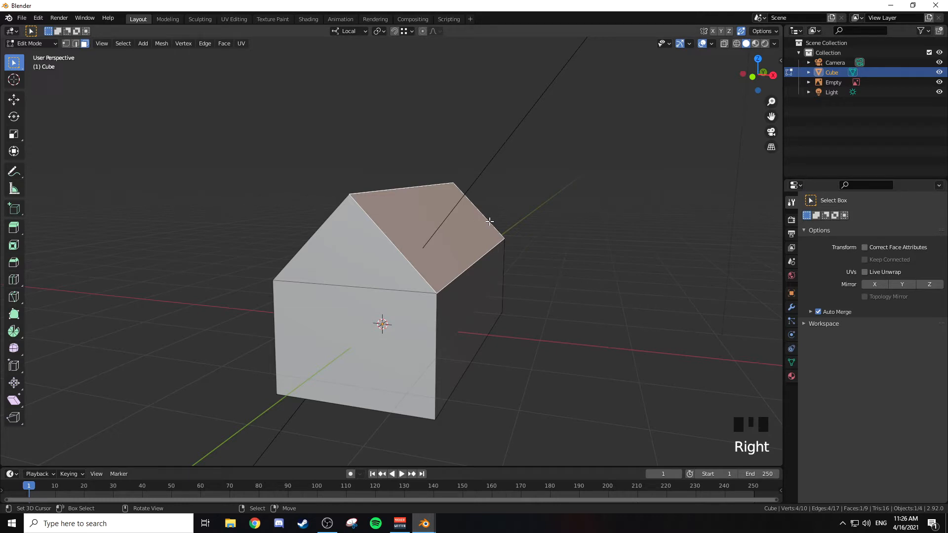
pyautogui.moveTo(509, 188); pyautogui.dragTo(533, 183, button='middle')
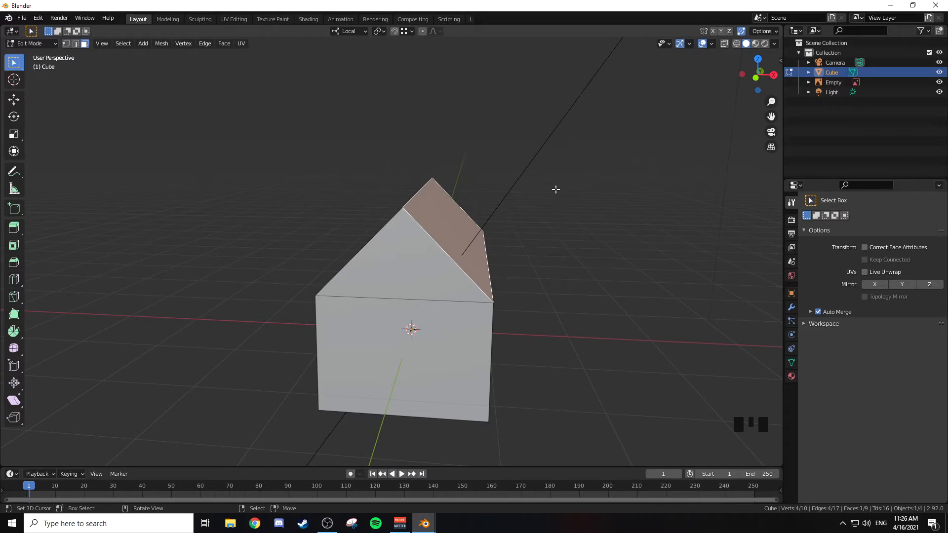
pyautogui.moveTo(556, 189)
pyautogui.mouseDown(button='middle')
pyautogui.moveTo(533, 203)
pyautogui.moveTo(576, 209)
pyautogui.moveTo(548, 203)
pyautogui.mouseUp(button='middle')
pyautogui.press('3')
pyautogui.rightClick(462, 230)
pyautogui.moveTo(584, 242); pyautogui.dragTo(455, 235, button='middle')
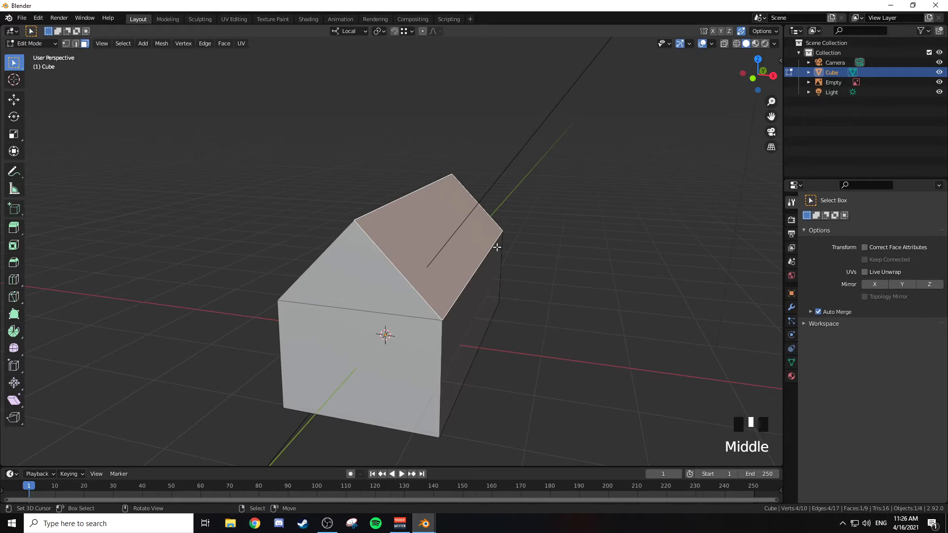
pyautogui.hotkey('shift', 'd')
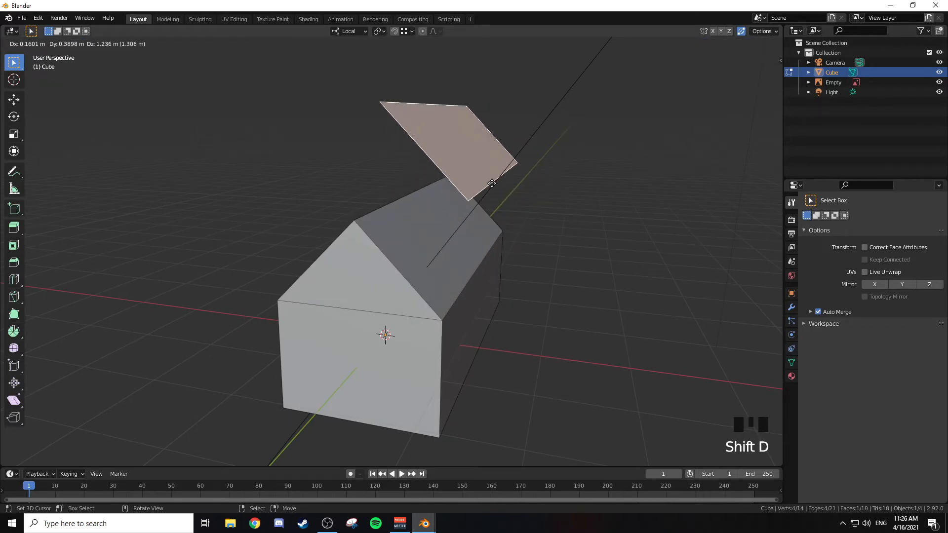
pyautogui.rightClick(593, 175)
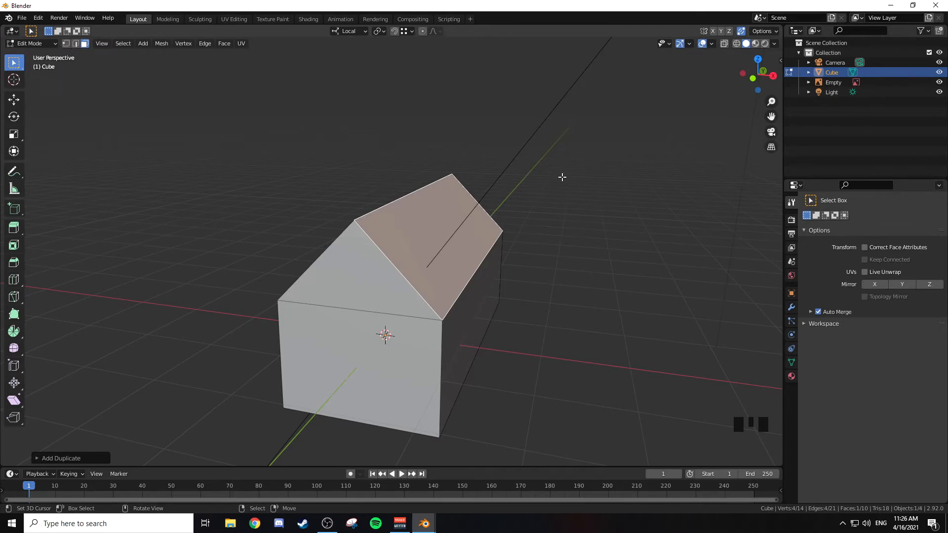
# Step: In front orthographic view, extrude the duplicated roof face outward along its normal by about 0.15 m
pyautogui.press('KP_1')
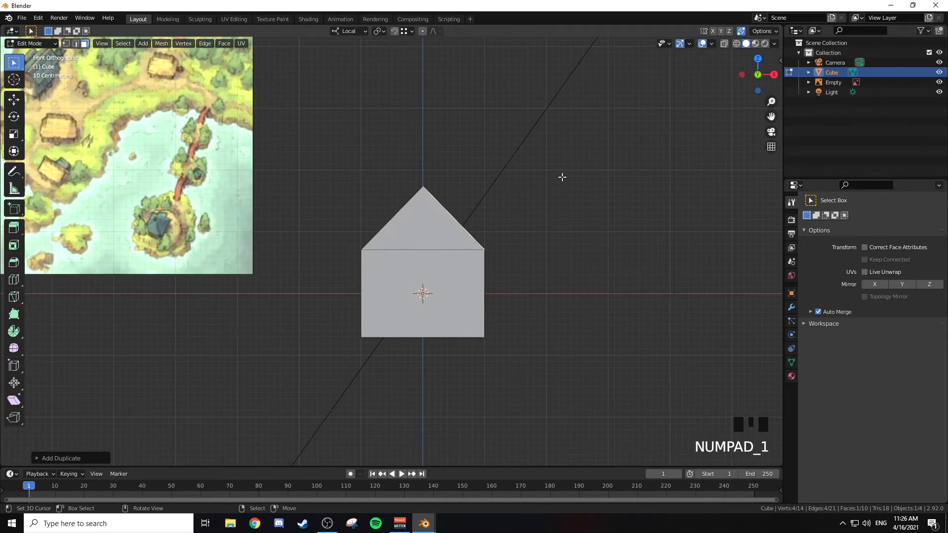
pyautogui.scroll(2, 563, 177)
pyautogui.keyDown('shift'); pyautogui.moveTo(563, 177); pyautogui.dragTo(465, 216, button='middle'); pyautogui.keyUp('shift')
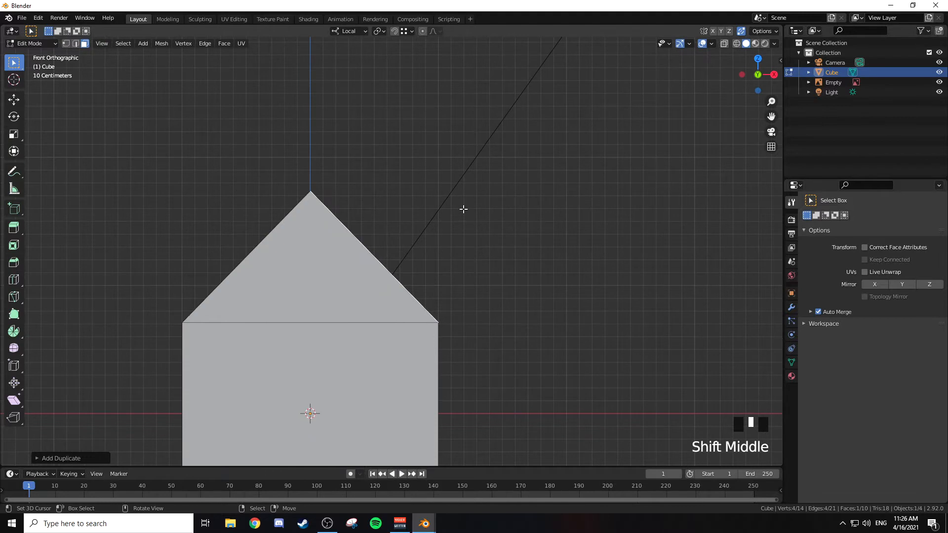
pyautogui.press('KP_Decimal')
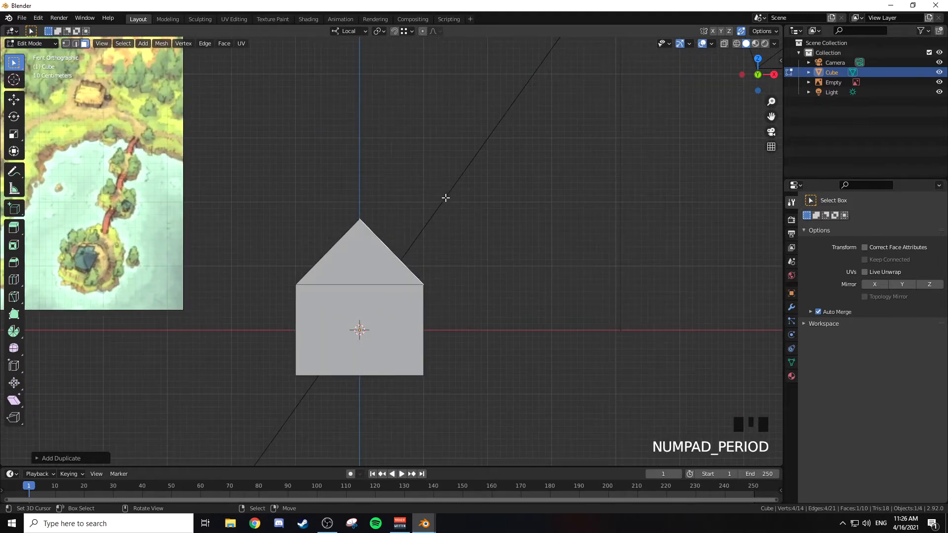
pyautogui.keyDown('shift'); pyautogui.moveTo(402, 250); pyautogui.dragTo(591, 260, button='middle'); pyautogui.keyUp('shift')
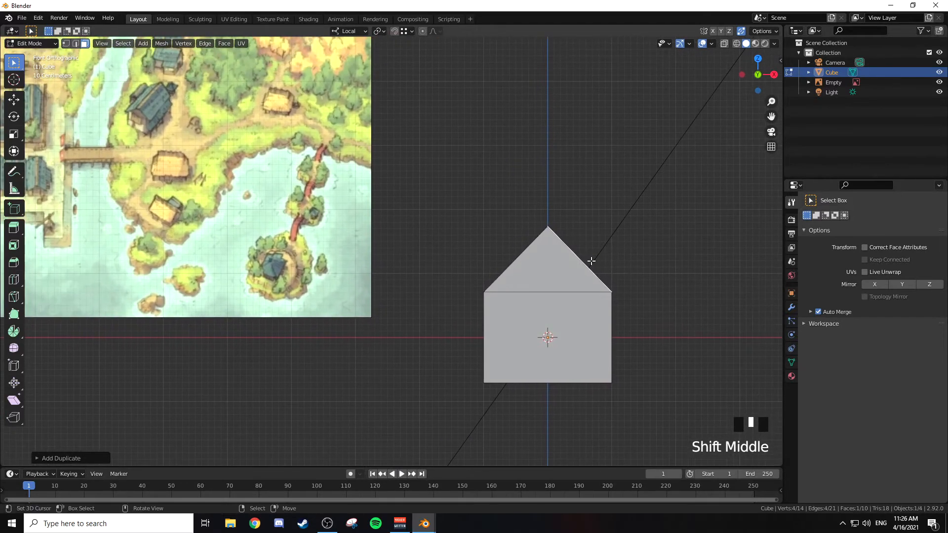
pyautogui.press('KP_Decimal')
pyautogui.scroll(5, 484, 231)
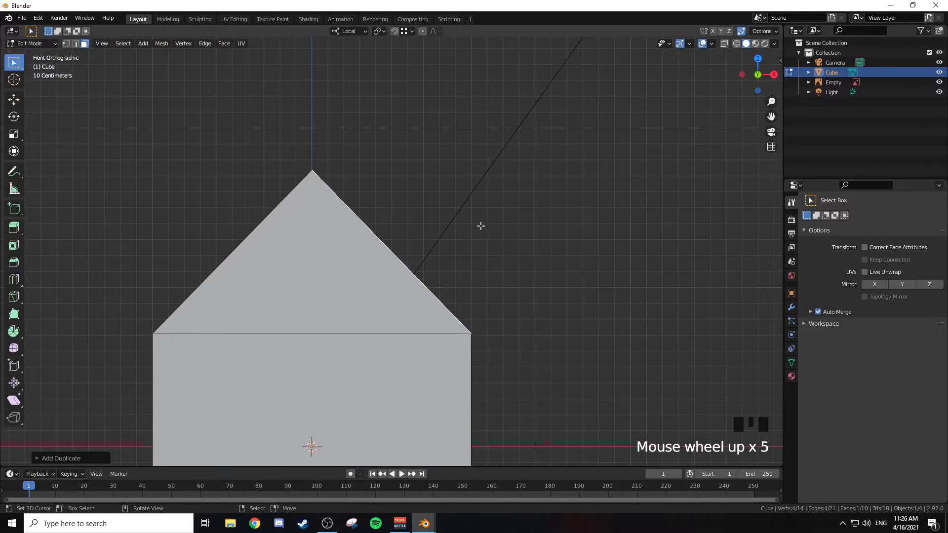
pyautogui.press('e')
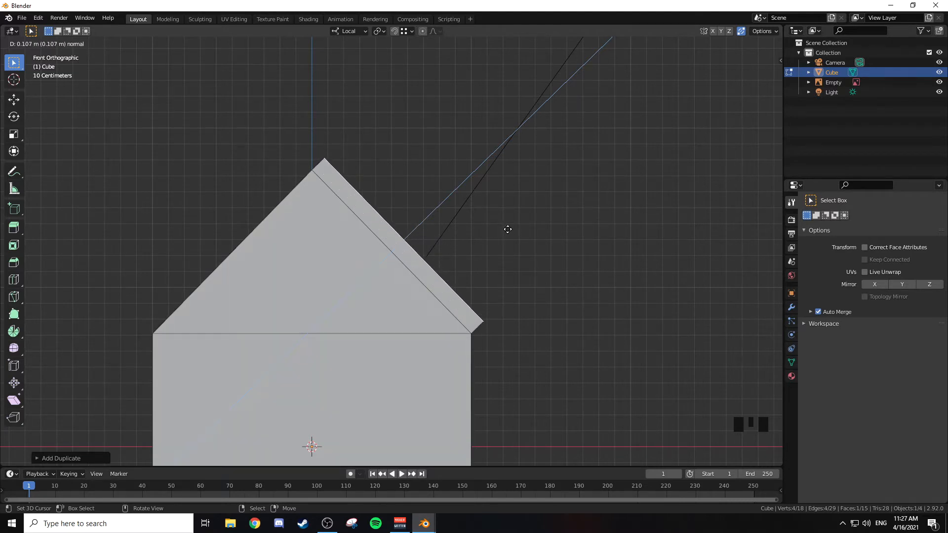
pyautogui.click(514, 227)
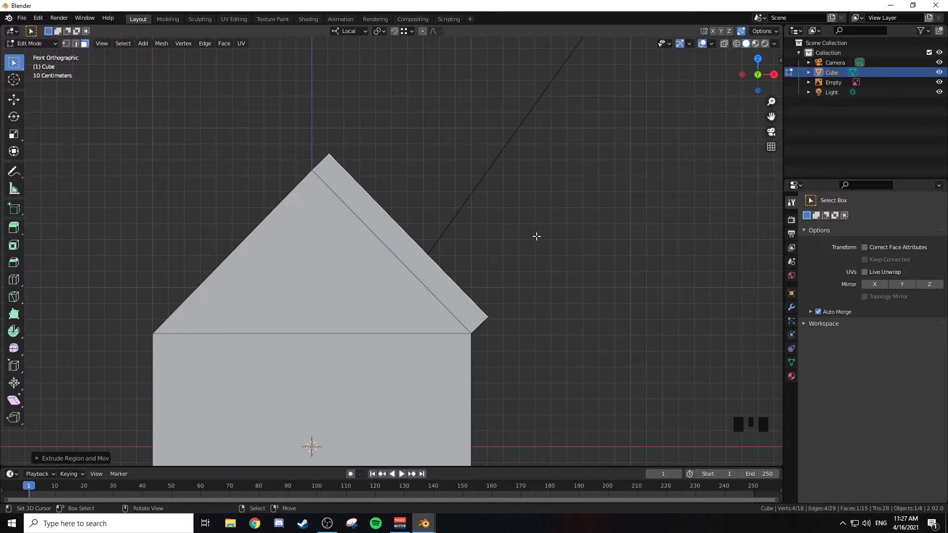
# Step: Grow the selection from the extruded top face until all faces of the roof slab are selected
pyautogui.moveTo(537, 237); pyautogui.dragTo(504, 247, button='middle')
pyautogui.scroll(-7, 508, 242)
pyautogui.scroll(2, 511, 239)
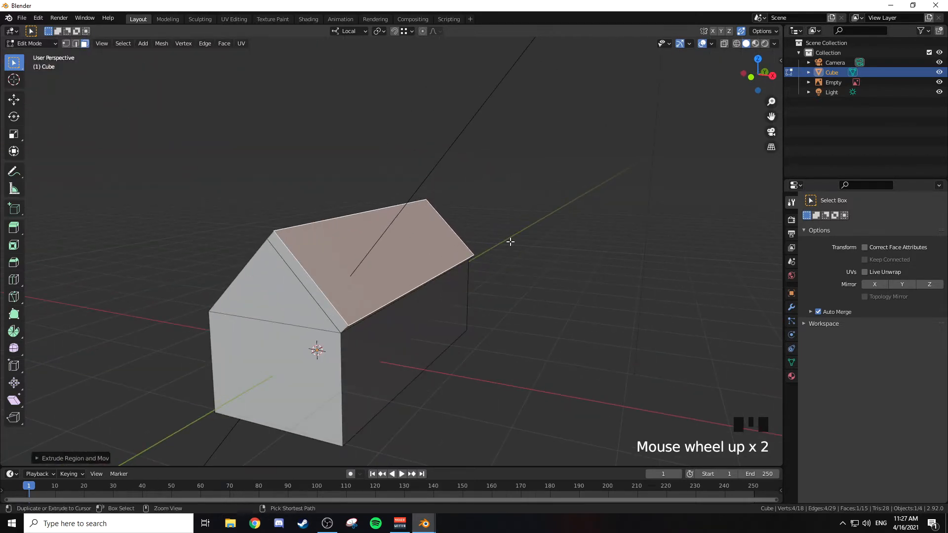
pyautogui.press('ctrl+KP_Add')
pyautogui.moveTo(510, 242)
pyautogui.mouseDown(button='middle')
pyautogui.moveTo(511, 190)
pyautogui.moveTo(495, 248)
pyautogui.mouseUp(button='middle')
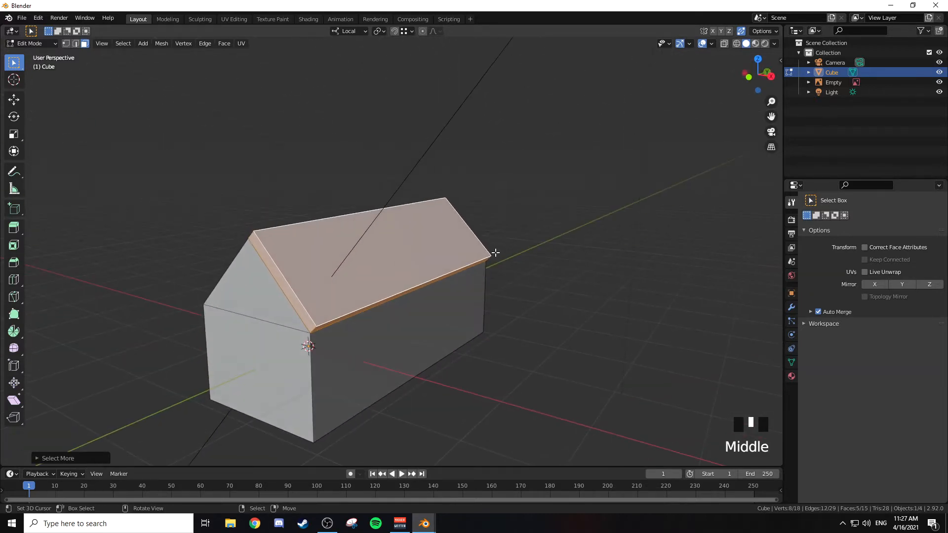
pyautogui.hotkey('alt', 'z')
pyautogui.moveTo(395, 265); pyautogui.dragTo(417, 260, button='middle')
pyautogui.press('z')
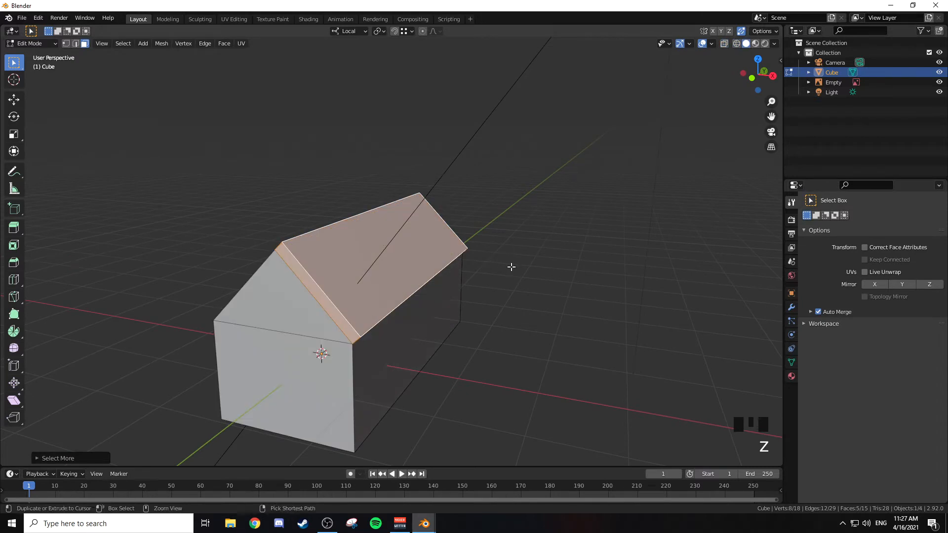
pyautogui.press('ctrl+KP_Add')
pyautogui.press('ctrl+KP_Add')
pyautogui.press('ctrl+KP_Add')
pyautogui.press('ctrl+KP_Add')
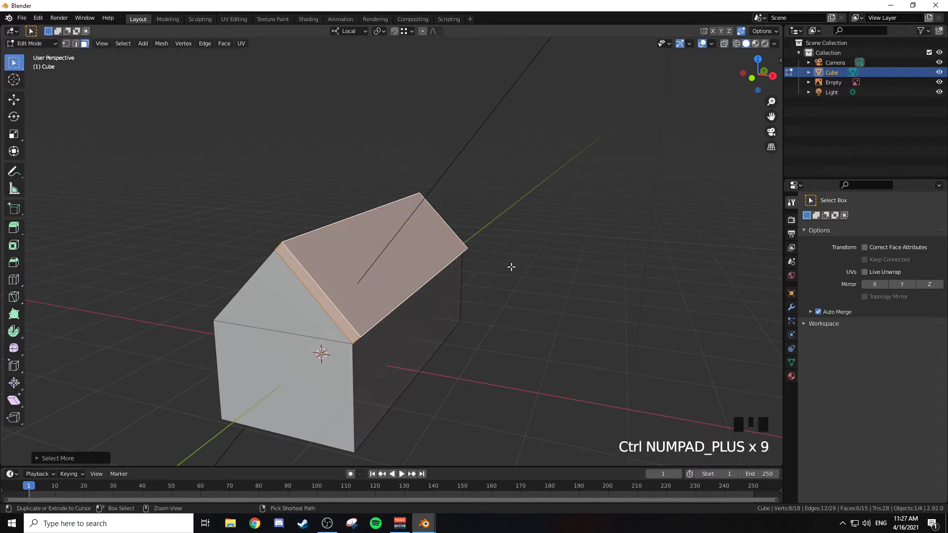
pyautogui.press('ctrl+KP_Add')
pyautogui.press('ctrl+KP_Add')
pyautogui.press('ctrl+KP_Add')
pyautogui.moveTo(472, 273); pyautogui.dragTo(489, 256, button='middle')
# Step: In front orthographic view, scale the roof slab up uniformly by about 1.12 so it overhangs the house
pyautogui.press('KP_1')
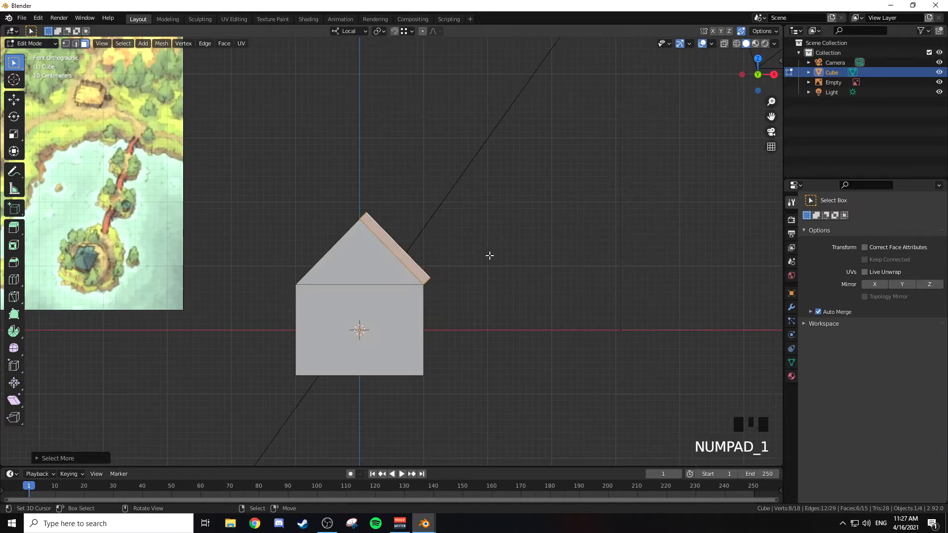
pyautogui.keyDown('shift'); pyautogui.moveTo(486, 224); pyautogui.dragTo(479, 253, button='middle'); pyautogui.keyUp('shift')
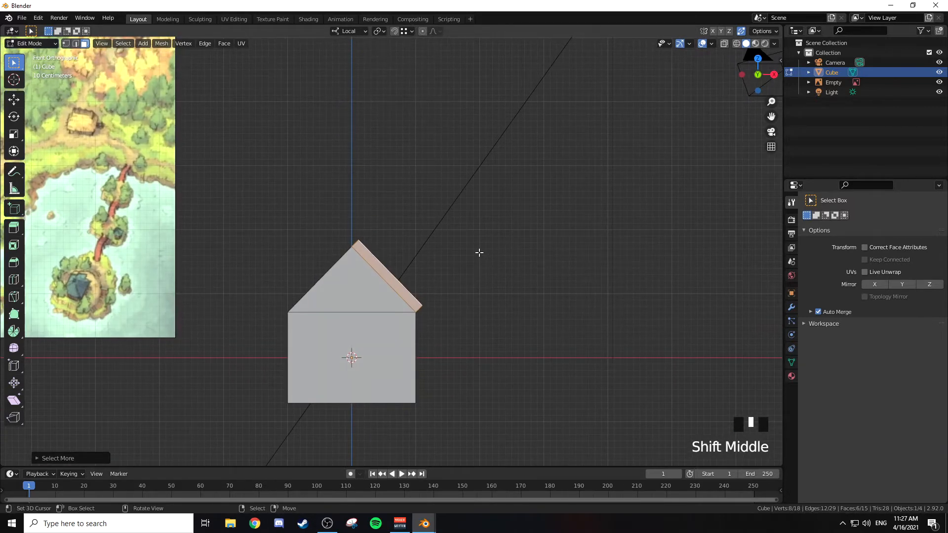
pyautogui.press('s')
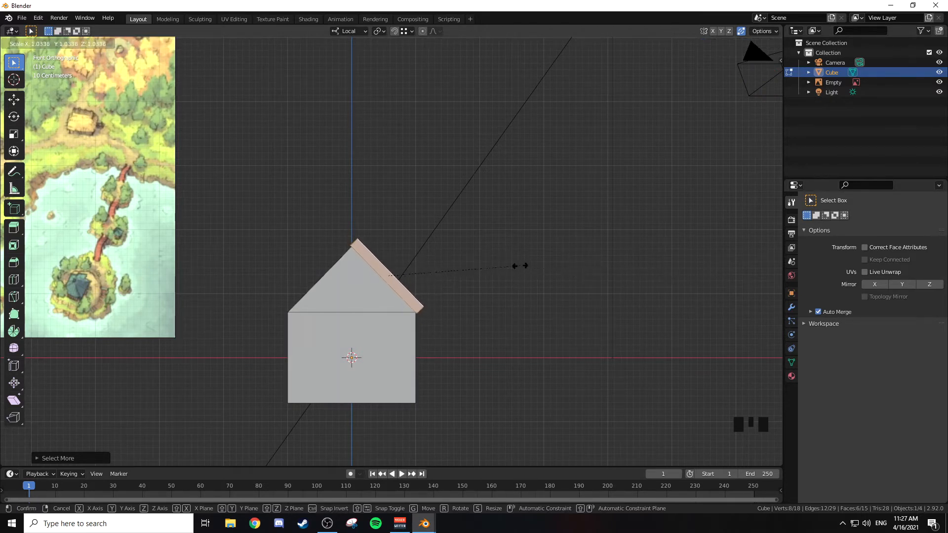
pyautogui.click(607, 281)
# Step: Move the roof slab along local X until its upper inner corner lines up with the house's vertical centre line
pyautogui.scroll(3, 476, 265)
pyautogui.keyDown('shift'); pyautogui.moveTo(476, 264); pyautogui.dragTo(486, 232, button='middle'); pyautogui.keyUp('shift')
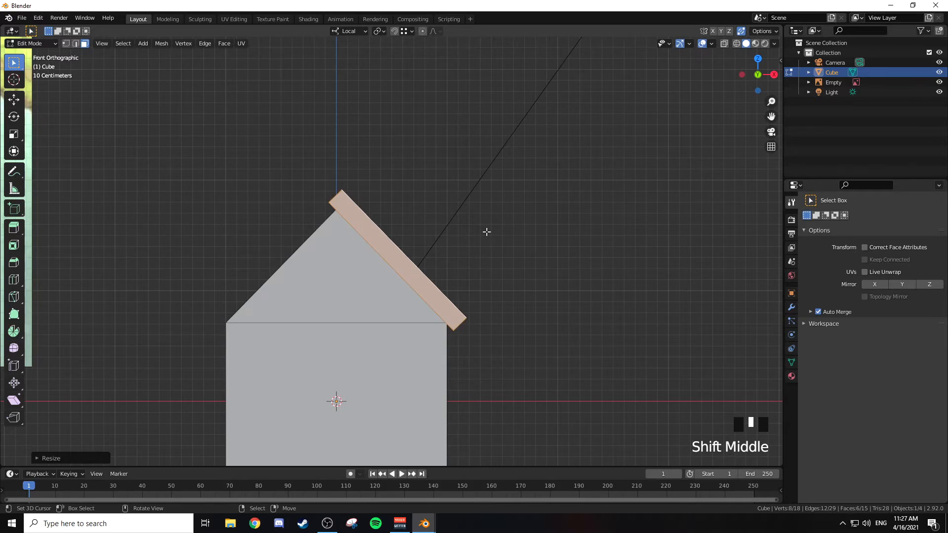
pyautogui.press('g')
pyautogui.press('x')
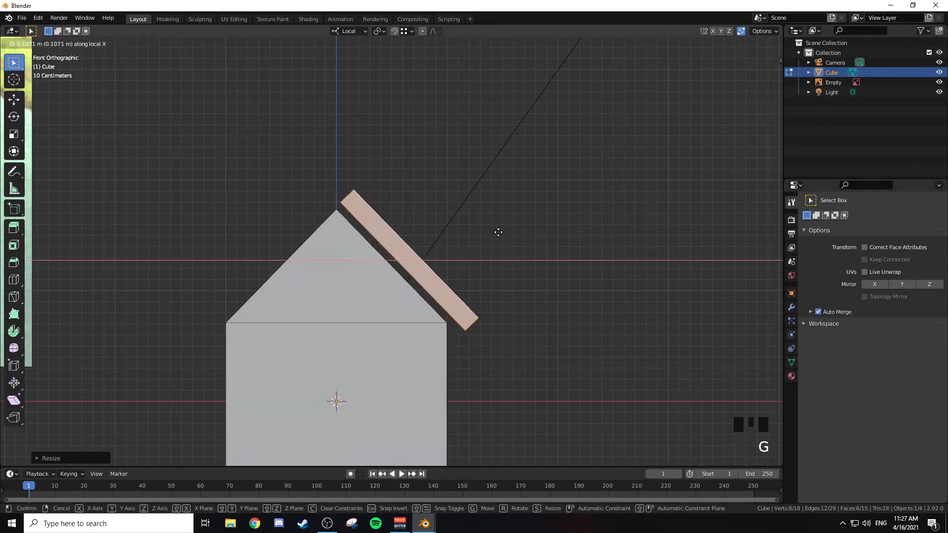
pyautogui.click(339, 199)
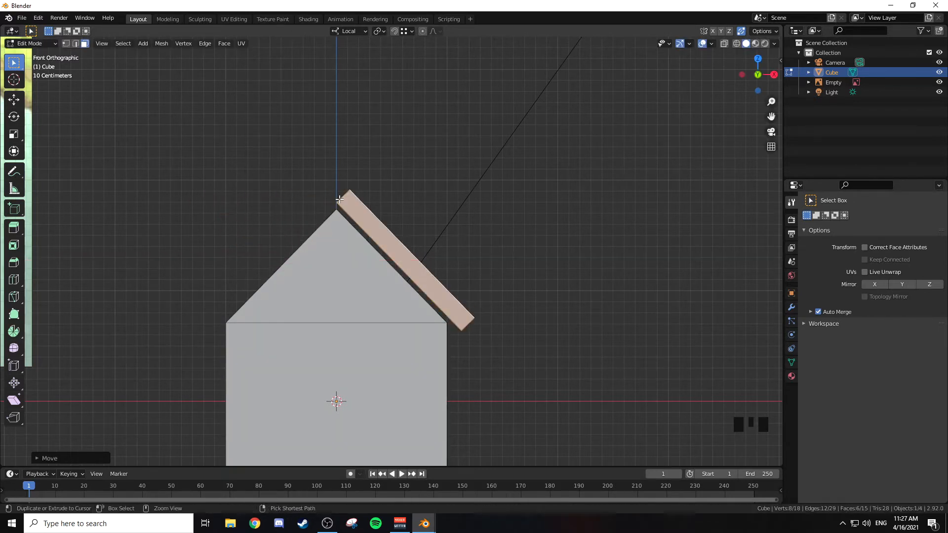
# Step: Lower the roof slab along local Z until its upper inner corner meets the roof ridge
pyautogui.scroll(4, 377, 195)
pyautogui.keyDown('shift'); pyautogui.moveTo(316, 184); pyautogui.dragTo(345, 267, button='middle'); pyautogui.keyUp('shift')
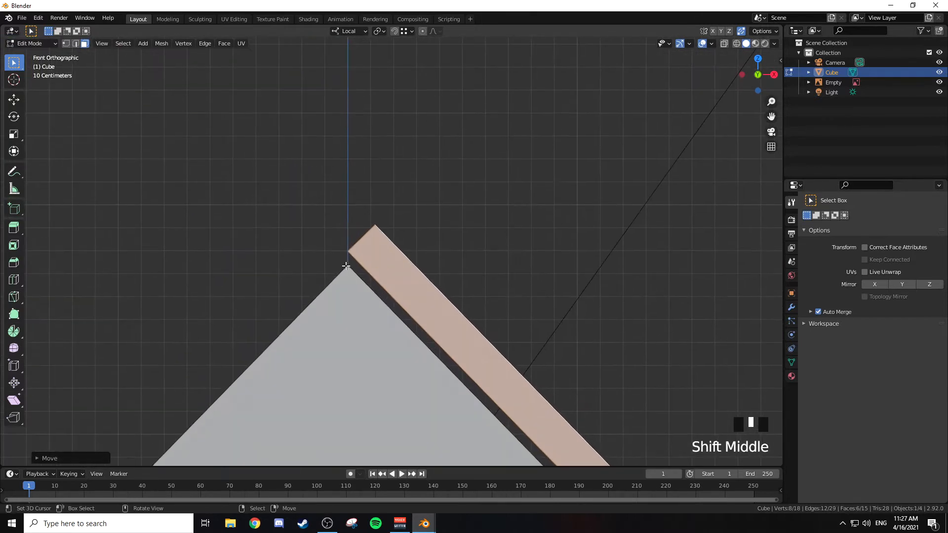
pyautogui.keyDown('shift'); pyautogui.moveTo(469, 275); pyautogui.dragTo(447, 123, button='middle'); pyautogui.keyUp('shift')
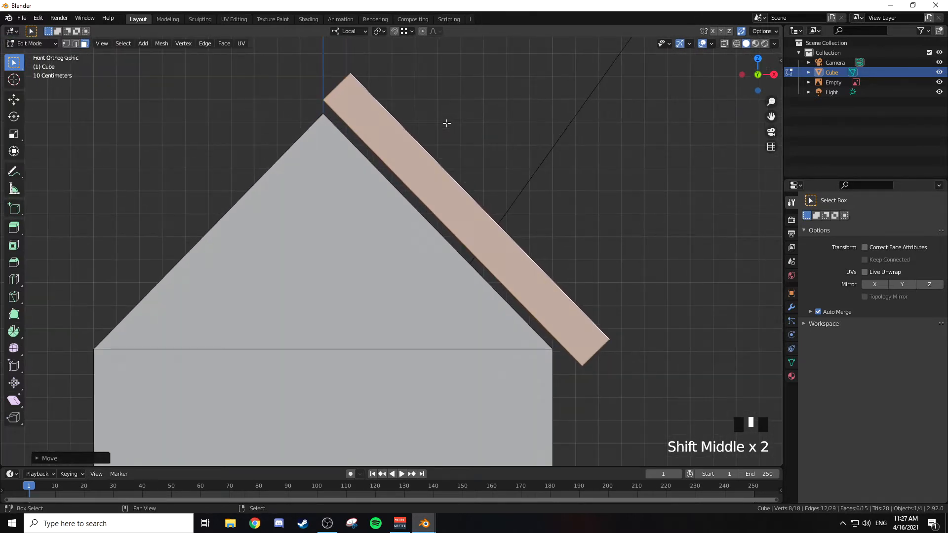
pyautogui.scroll(-2, 446, 123)
pyautogui.press('g')
pyautogui.press('z')
pyautogui.click(344, 144)
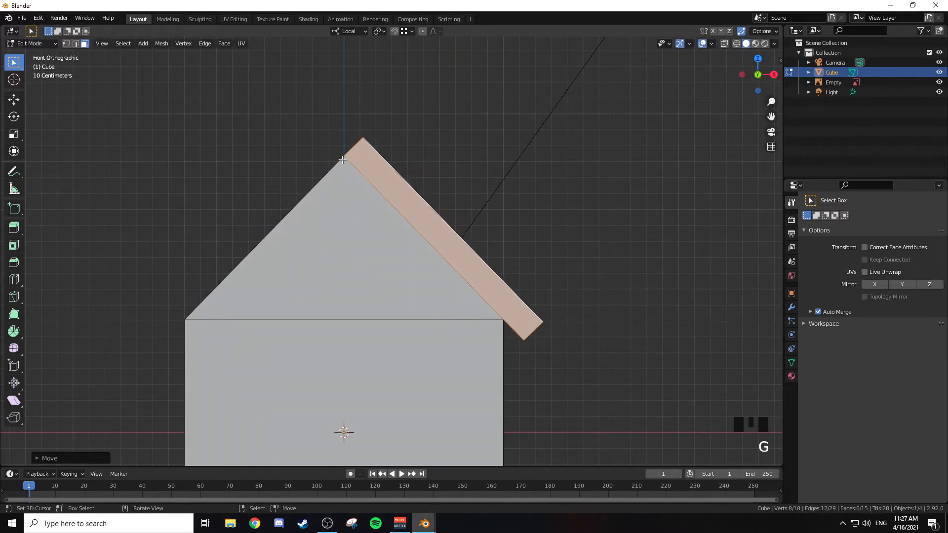
# Step: Inspect the roof slab's fit at the ridge up close and from other angles
pyautogui.keyDown('shift'); pyautogui.moveTo(492, 188); pyautogui.dragTo(488, 133, button='middle'); pyautogui.keyUp('shift')
pyautogui.keyDown('shift'); pyautogui.moveTo(368, 117); pyautogui.dragTo(377, 128, button='middle'); pyautogui.keyUp('shift')
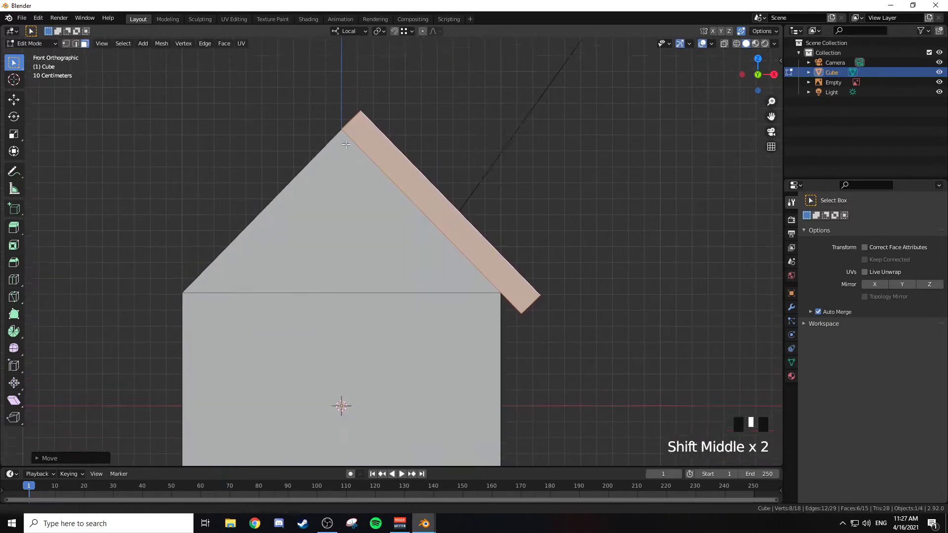
pyautogui.scroll(5, 368, 195)
pyautogui.scroll(4, 369, 196)
pyautogui.keyDown('shift'); pyautogui.moveTo(318, 114); pyautogui.dragTo(395, 297, button='middle'); pyautogui.keyUp('shift')
pyautogui.keyDown('shift'); pyautogui.scroll(1, 395, 296); pyautogui.keyUp('shift')
pyautogui.scroll(1, 393, 291)
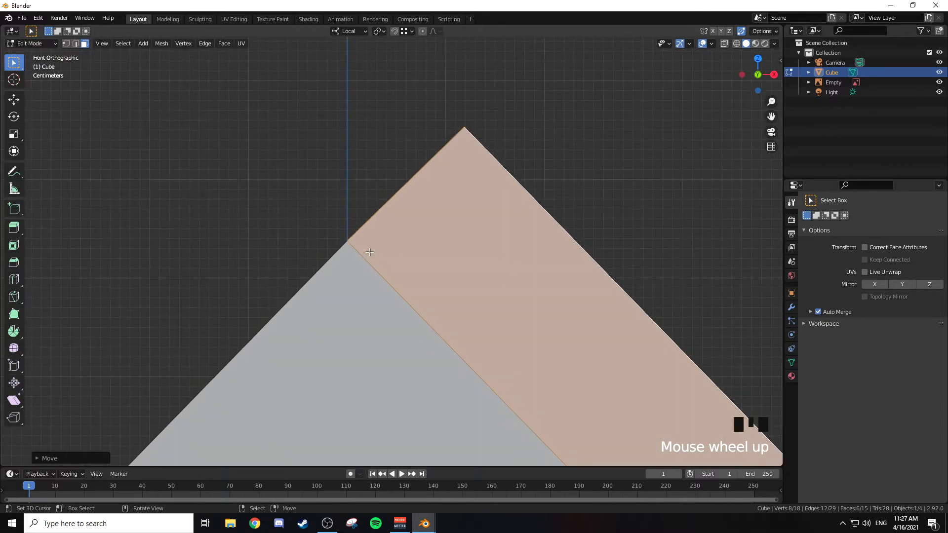
pyautogui.scroll(-19, 368, 251)
pyautogui.keyDown('shift'); pyautogui.moveTo(465, 288); pyautogui.dragTo(417, 213, button='middle'); pyautogui.keyUp('shift')
pyautogui.scroll(4, 431, 178)
pyautogui.keyDown('shift'); pyautogui.moveTo(432, 178); pyautogui.dragTo(502, 271, button='middle'); pyautogui.keyUp('shift')
# Step: In front orthographic view, duplicate the roof slab in place
pyautogui.press('KP_1')
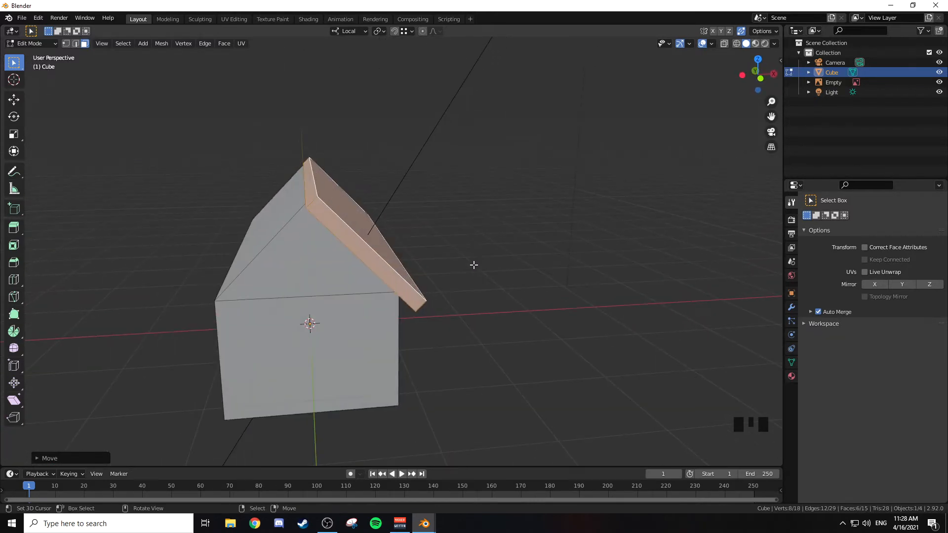
pyautogui.scroll(2, 467, 265)
pyautogui.keyDown('shift'); pyautogui.moveTo(459, 265); pyautogui.dragTo(503, 218, button='middle'); pyautogui.keyUp('shift')
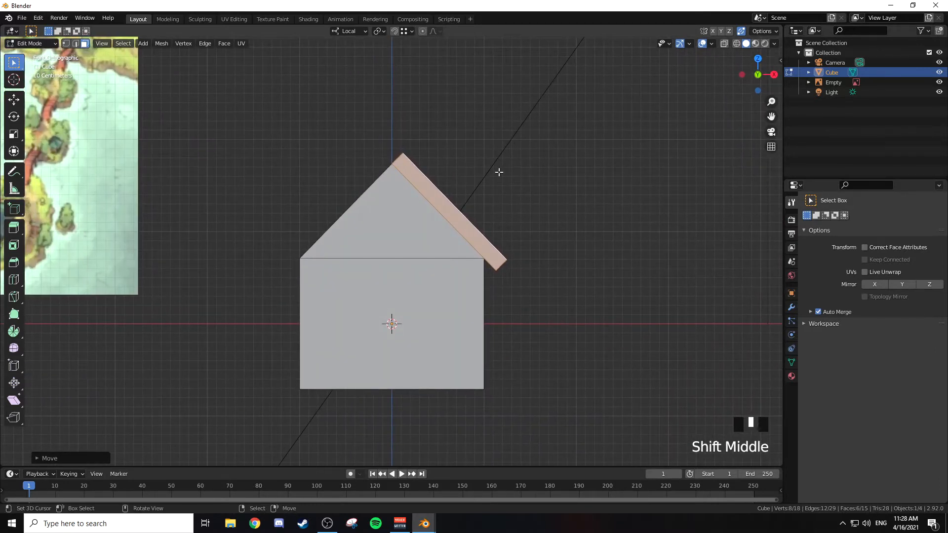
pyautogui.hotkey('shift', 'd')
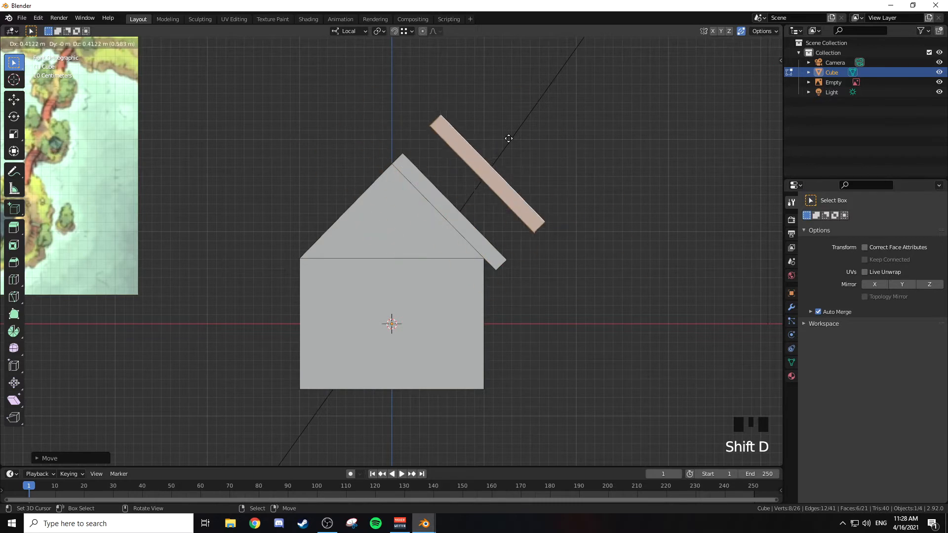
pyautogui.rightClick(544, 127)
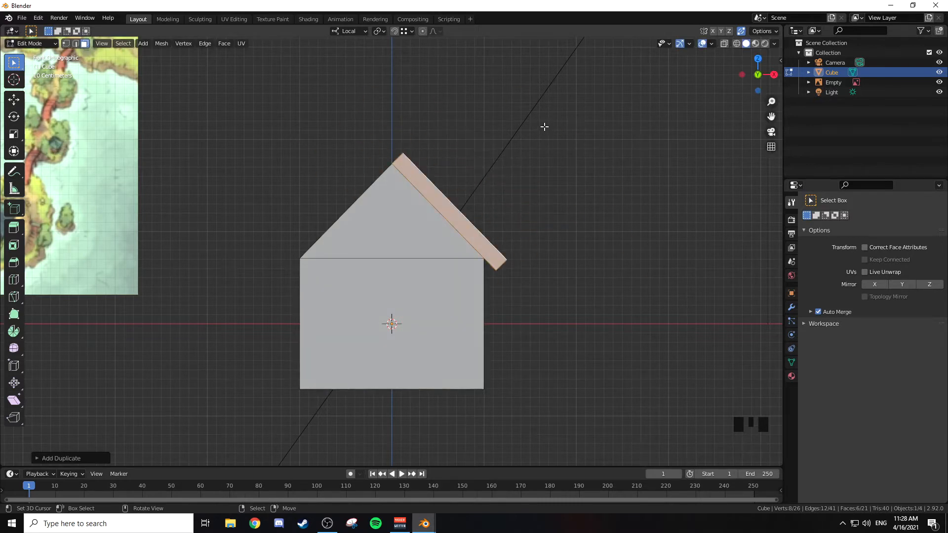
# Step: Rotate the duplicated roof slab 180° about the local Z axis
pyautogui.press('r')
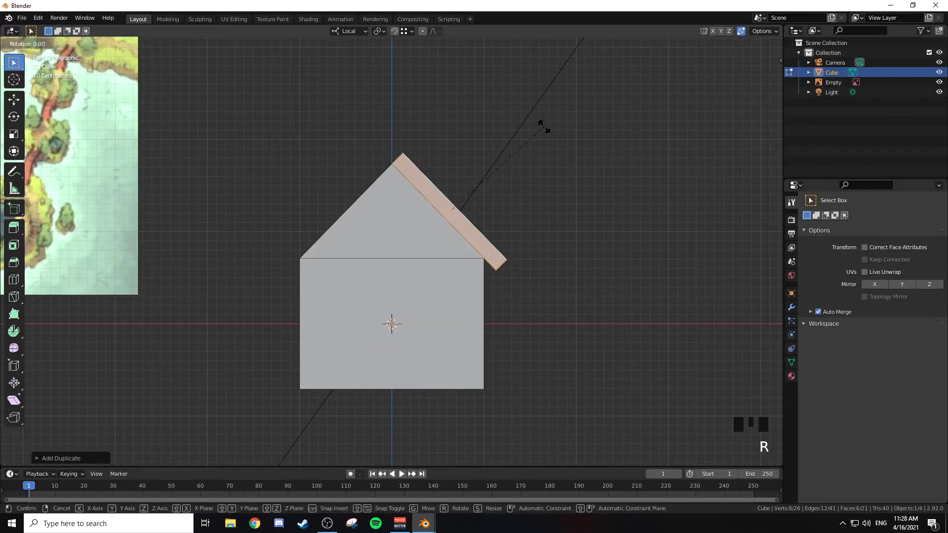
pyautogui.press('z')
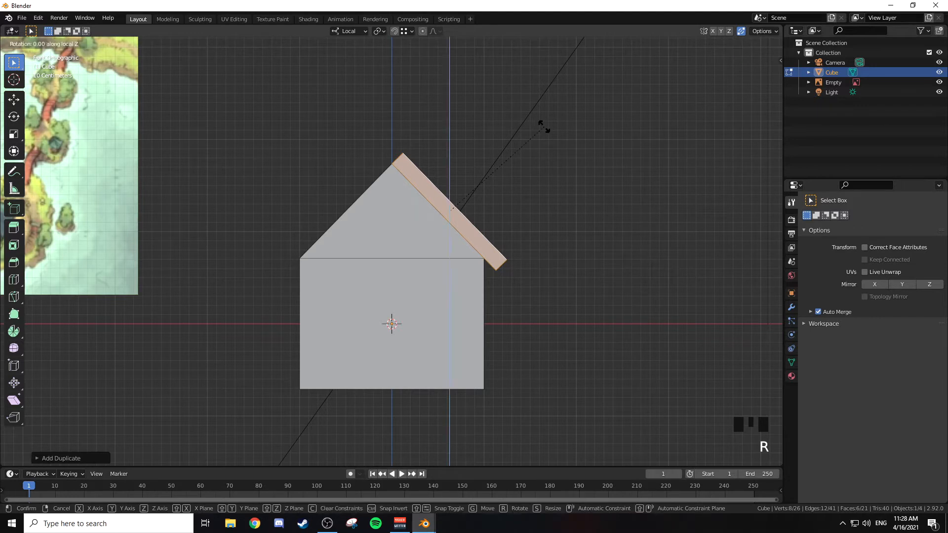
pyautogui.write('180')
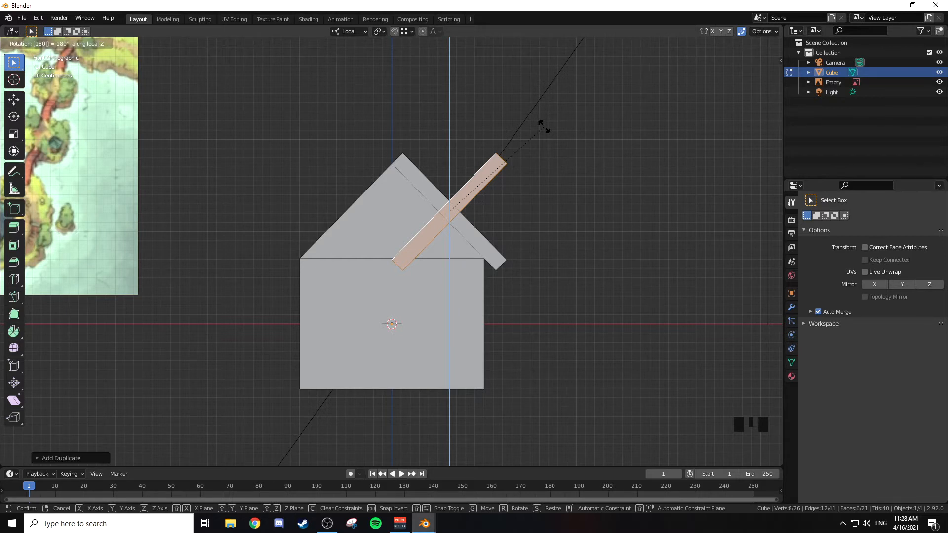
pyautogui.press('Return')
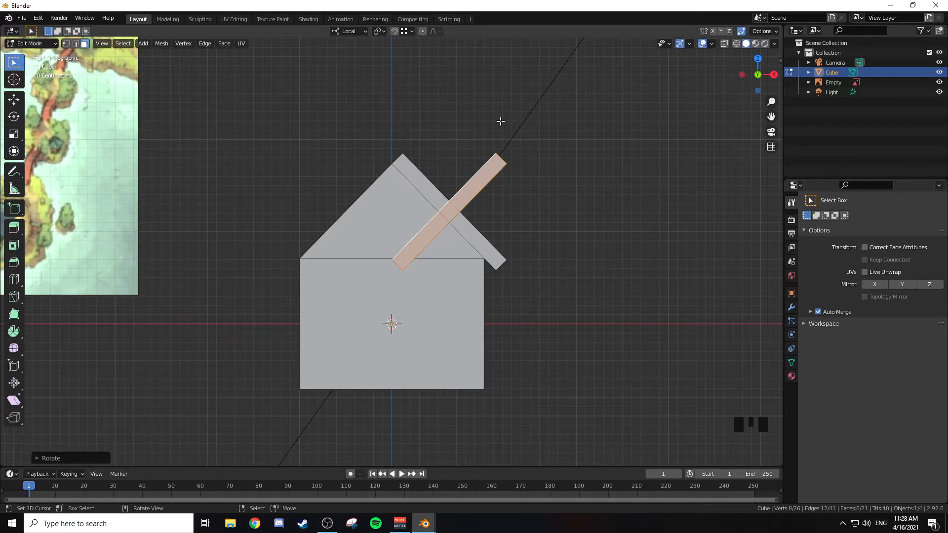
# Step: Move the rotated slab along local X onto the bare roof slope until its upper inner corner meets the ridge
pyautogui.press('g')
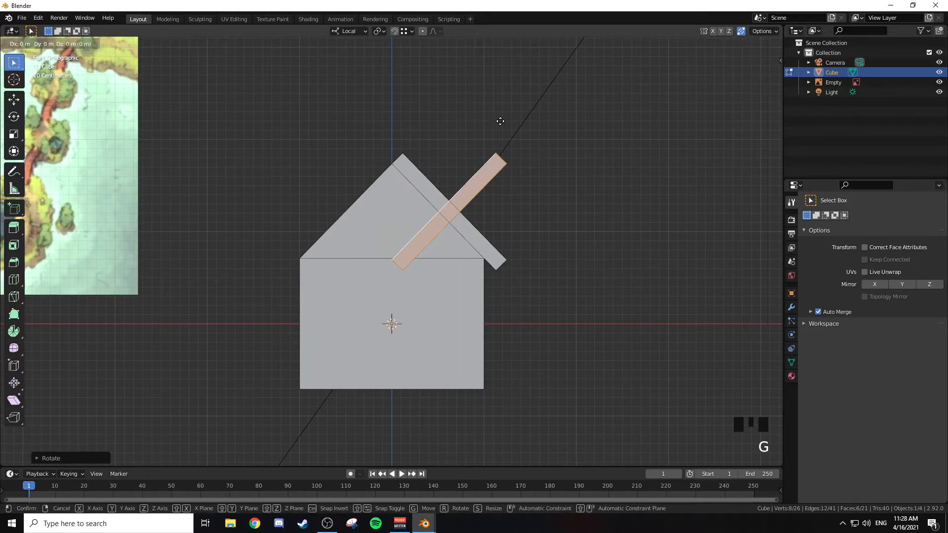
pyautogui.press('x')
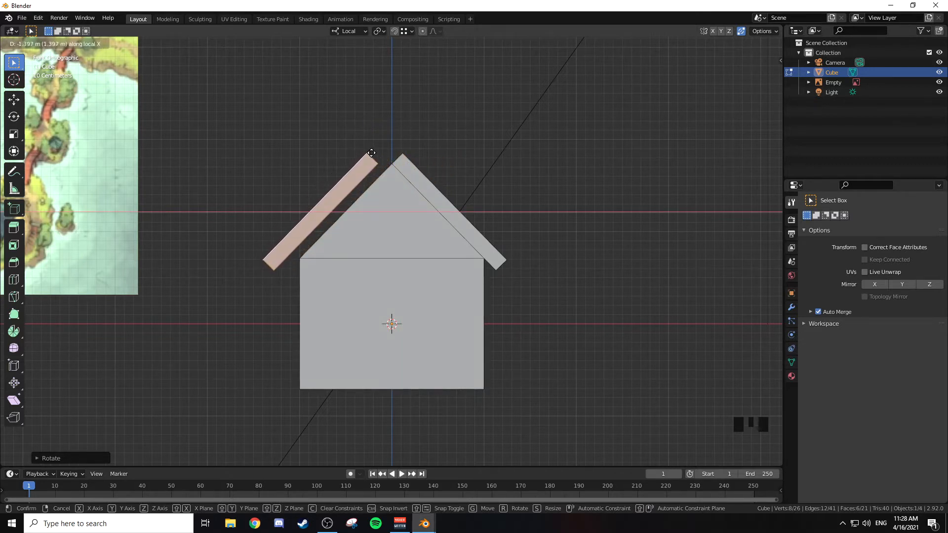
pyautogui.press('ctrl')
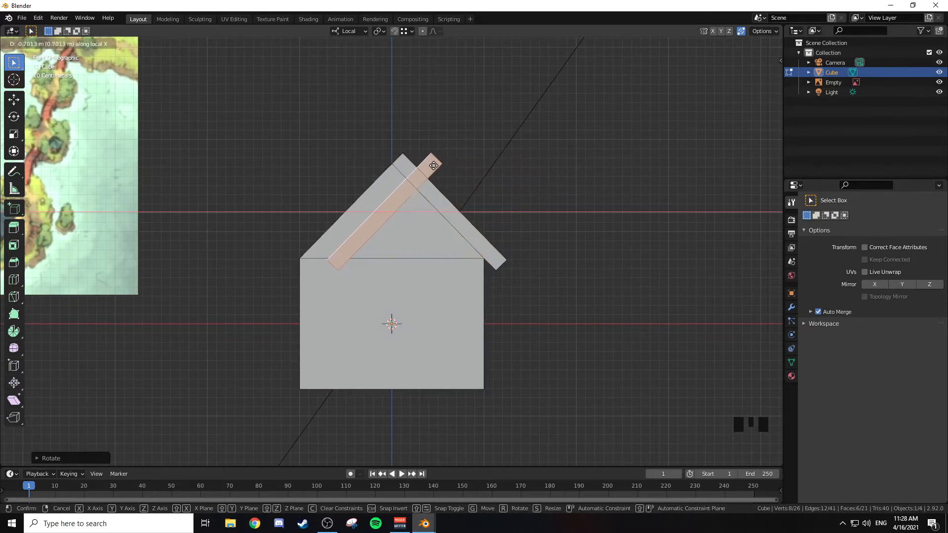
pyautogui.press('ctrl')
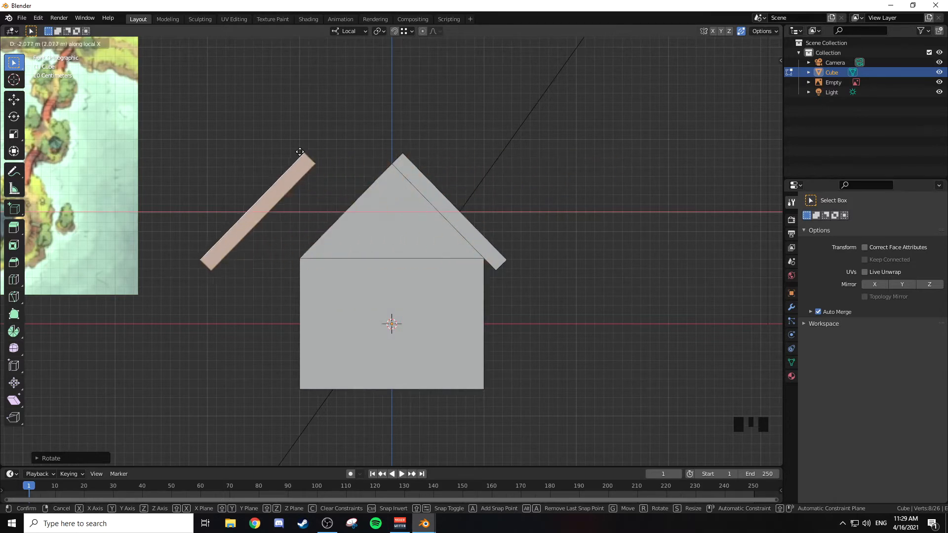
pyautogui.click(275, 149)
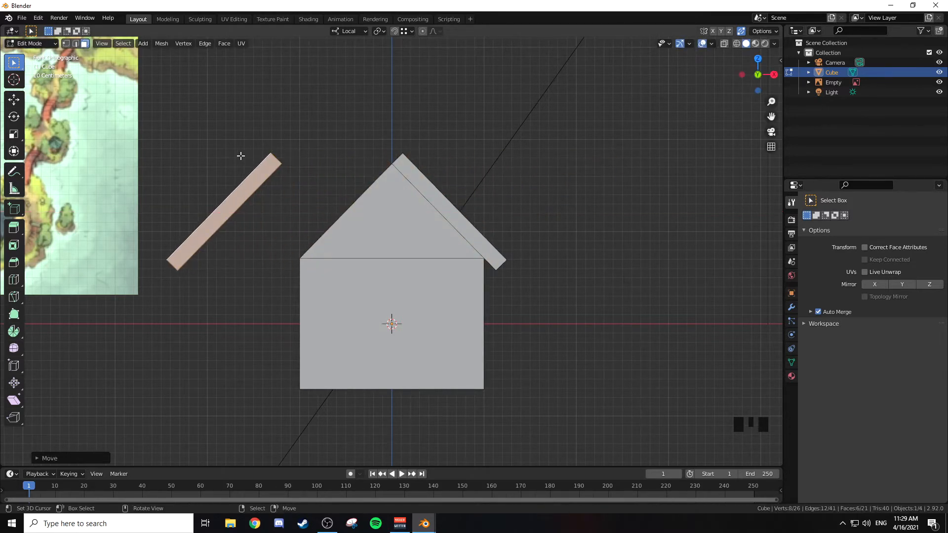
pyautogui.press('g')
pyautogui.press('x')
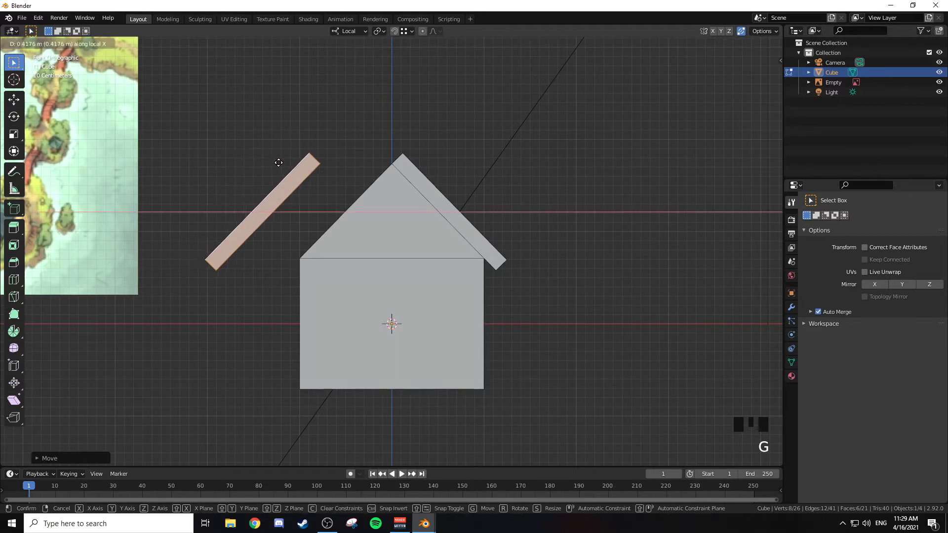
pyautogui.click(397, 164)
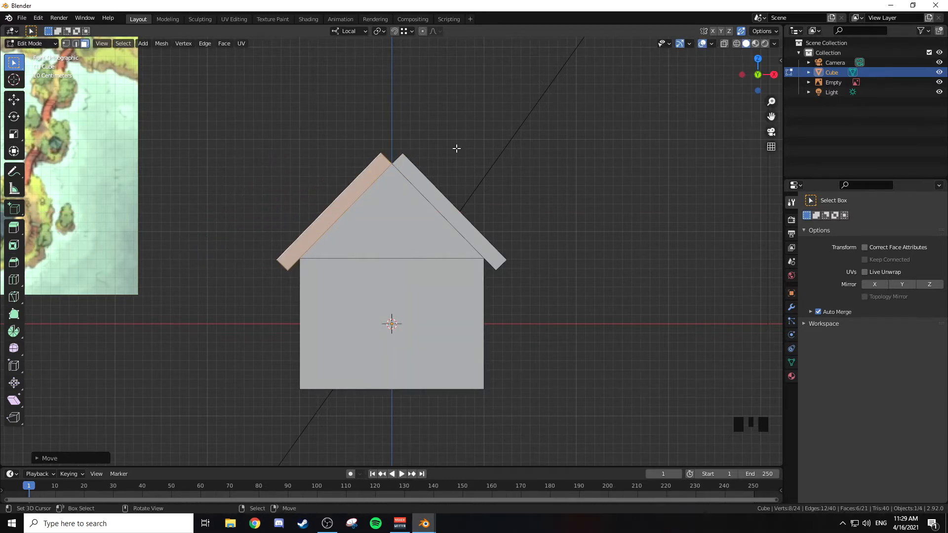
# Step: Inspect the fit of both roof slabs in Object Mode from several angles, ending in front view in Edit Mode
pyautogui.moveTo(450, 147); pyautogui.dragTo(460, 167, button='middle')
pyautogui.press('Tab')
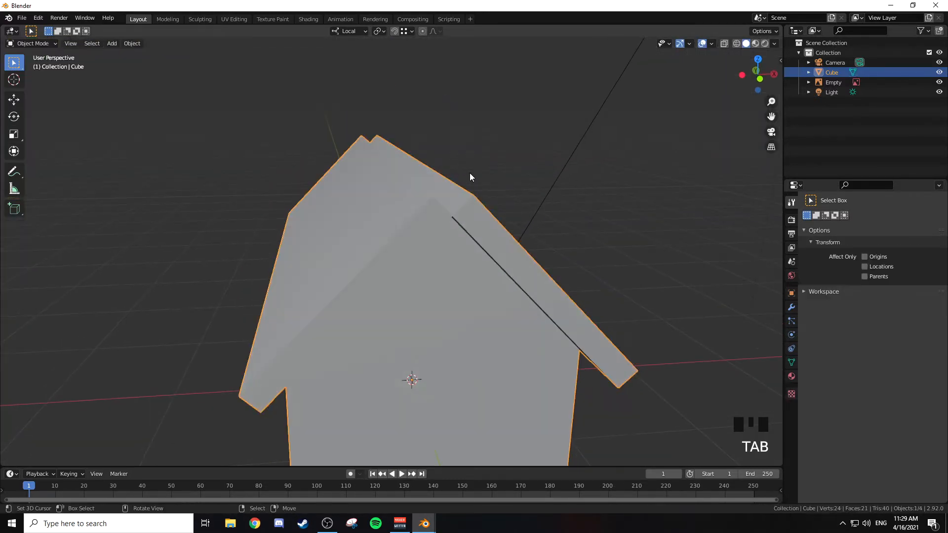
pyautogui.scroll(-3, 438, 186)
pyautogui.moveTo(387, 178); pyautogui.dragTo(443, 140, button='middle')
pyautogui.press('KP_1')
pyautogui.scroll(2, 546, 201)
pyautogui.press('Tab')
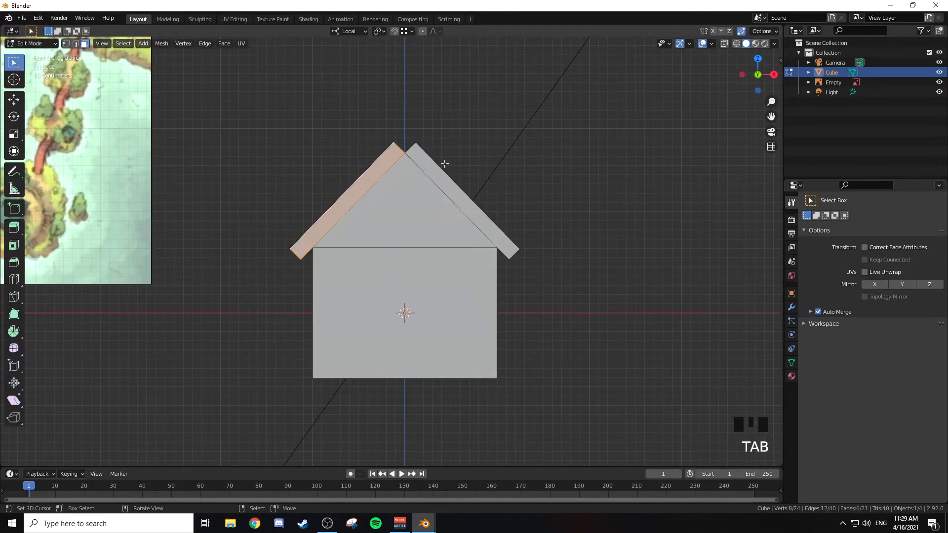
# Step: Add a cube to the house mesh and, in wireframe shading, scale it down to a small block for the ridge
pyautogui.hotkey('shift', 'a')
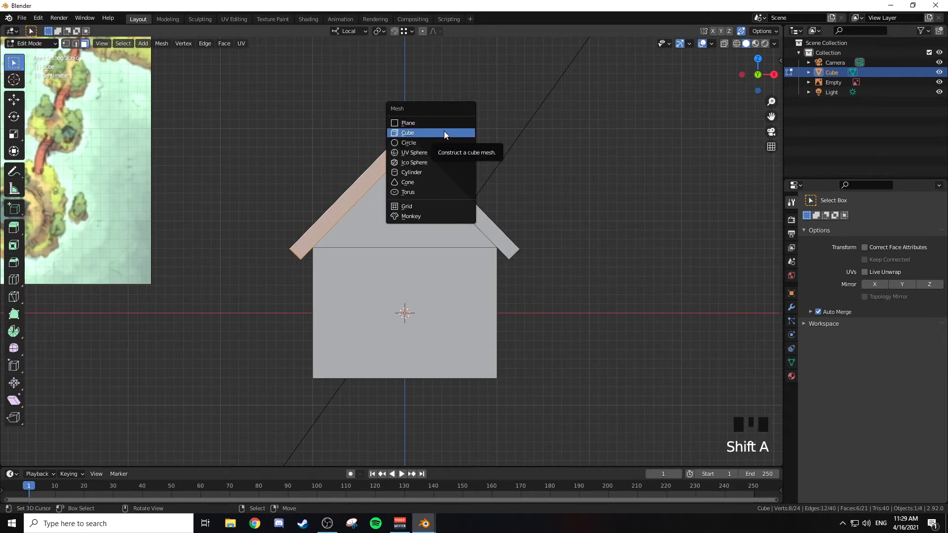
pyautogui.click(443, 131)
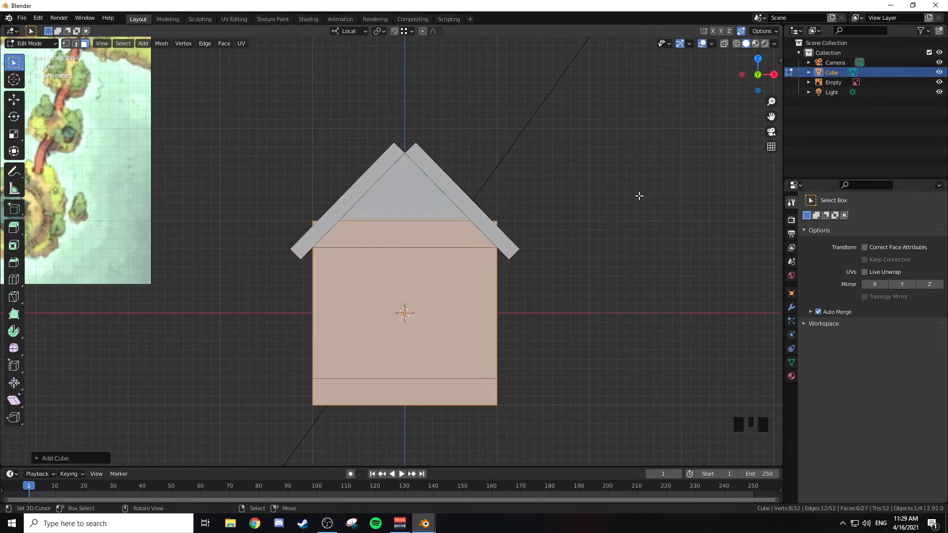
pyautogui.press('s')
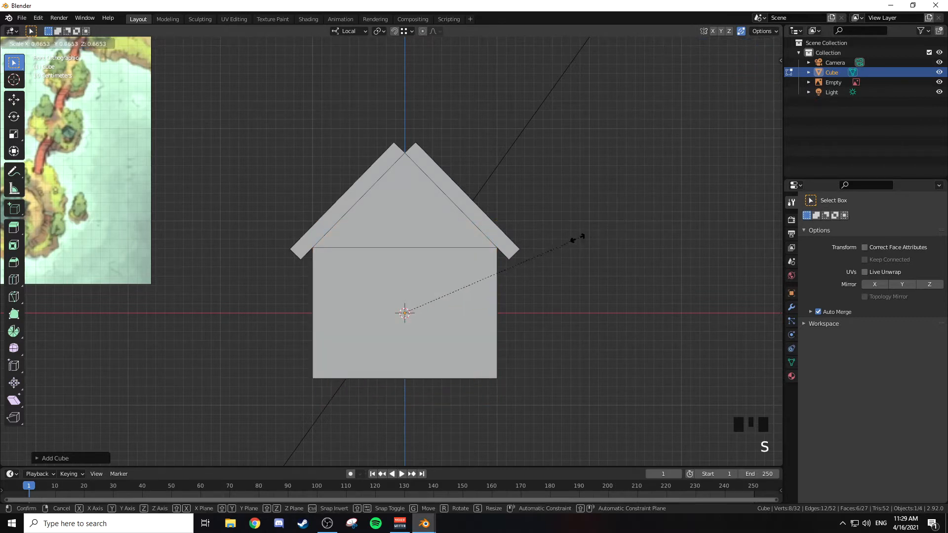
pyautogui.click(518, 270)
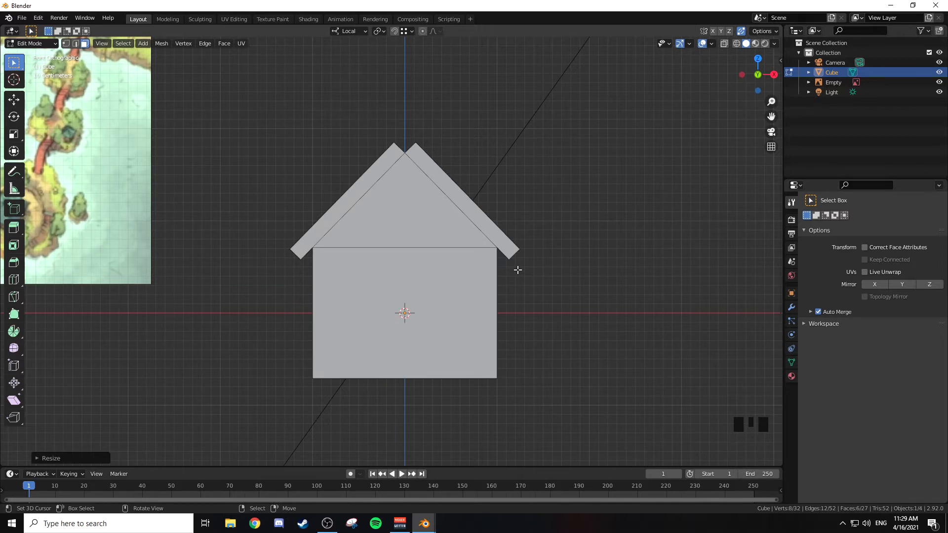
pyautogui.press('z')
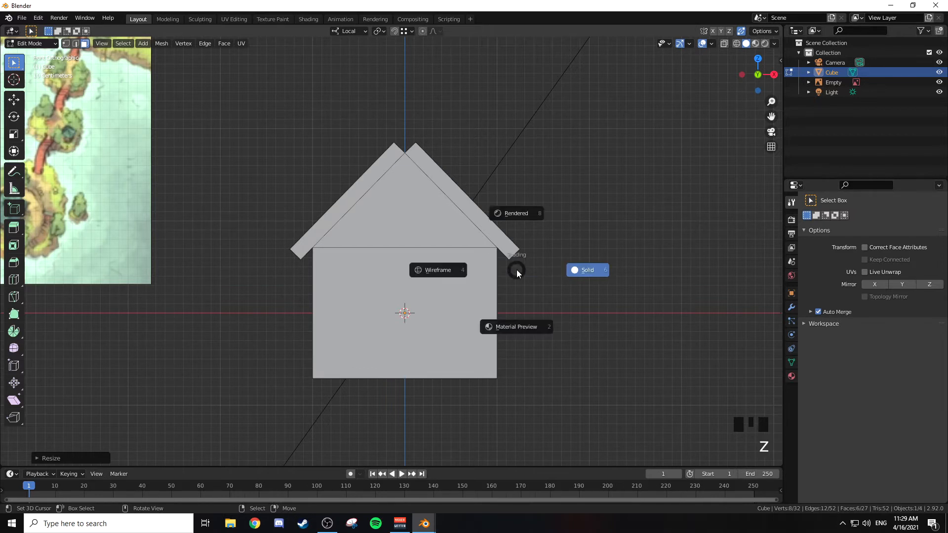
pyautogui.click(449, 272)
pyautogui.keyDown('shift'); pyautogui.moveTo(568, 239); pyautogui.dragTo(541, 247, button='middle'); pyautogui.keyUp('shift')
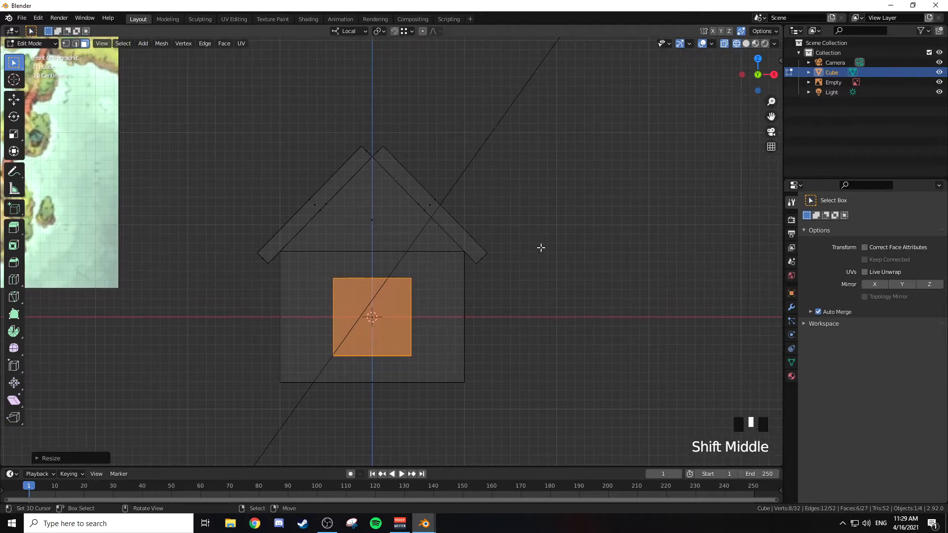
pyautogui.press('s')
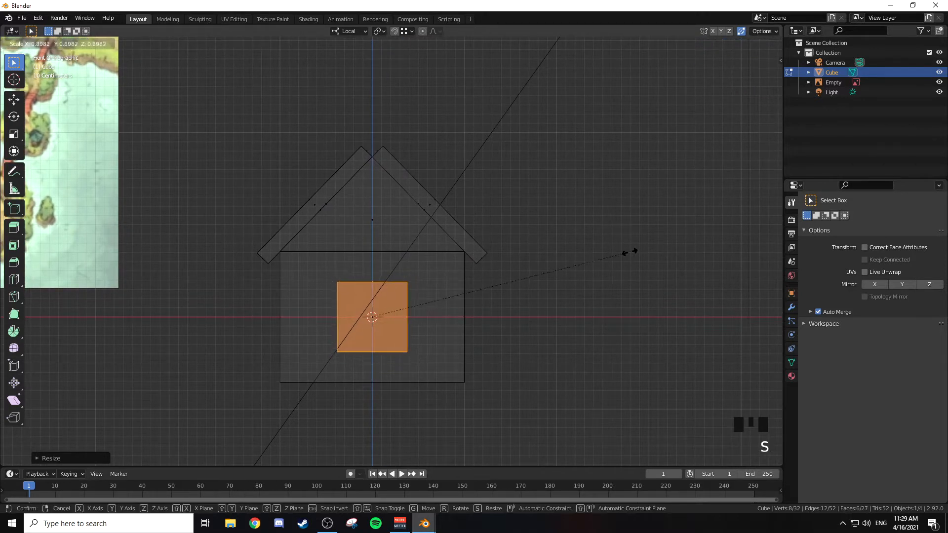
pyautogui.click(463, 290)
# Step: Raise the small cube about 2 m along local Z to just above the roof ridge
pyautogui.press('g')
pyautogui.press('z')
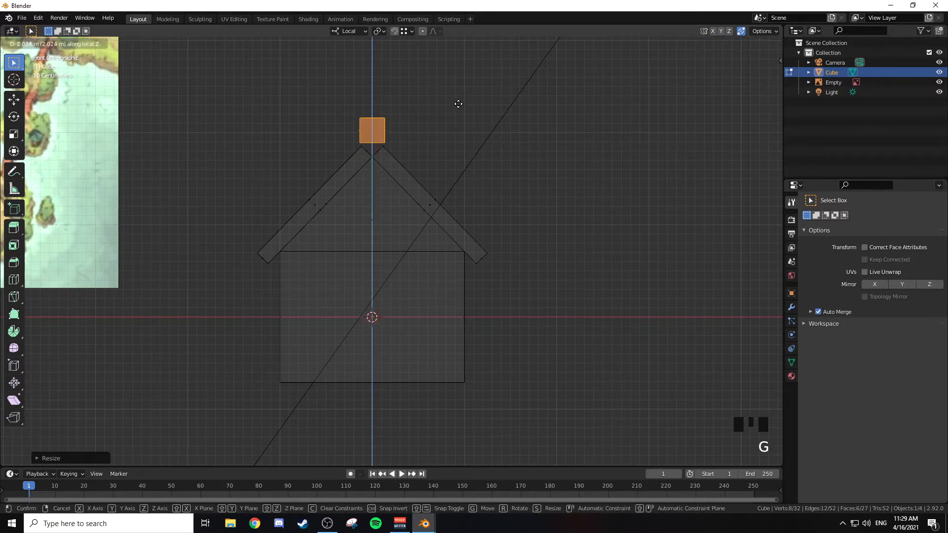
pyautogui.click(459, 103)
# Step: Rotate the small cube 45° about the local Y axis into a diamond orientation
pyautogui.scroll(2, 459, 104)
pyautogui.keyDown('shift'); pyautogui.moveTo(459, 103); pyautogui.dragTo(468, 195, button='middle'); pyautogui.keyUp('shift')
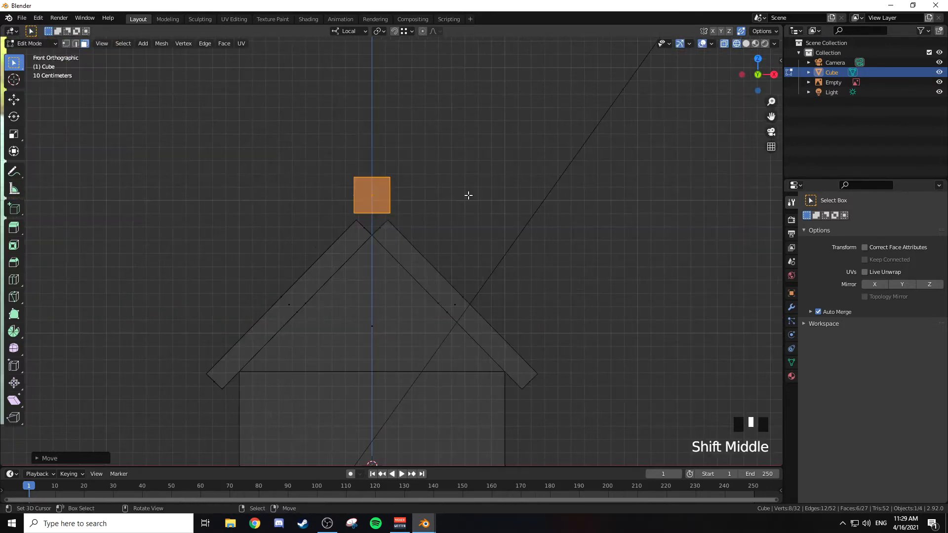
pyautogui.press('r')
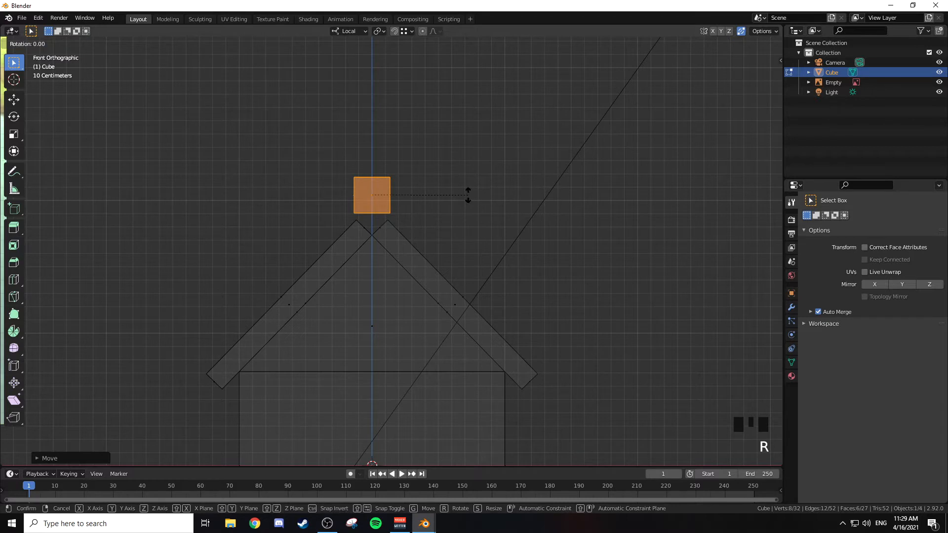
pyautogui.press('y')
pyautogui.write('45')
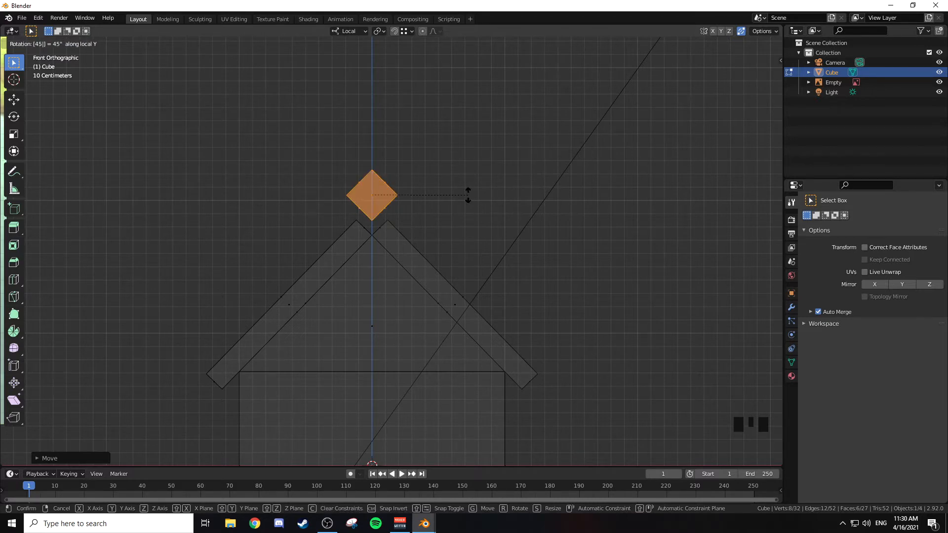
pyautogui.press('Return')
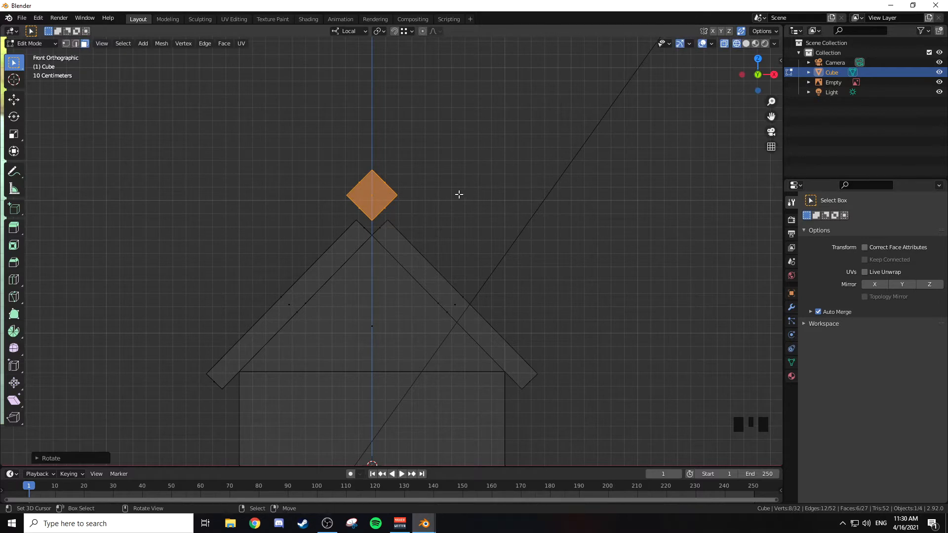
# Step: Lower the rotated cube along its vertical axis into the notch between the slabs, with its lowest corner at the ridge
pyautogui.press('g')
pyautogui.press('z')
pyautogui.press('z')
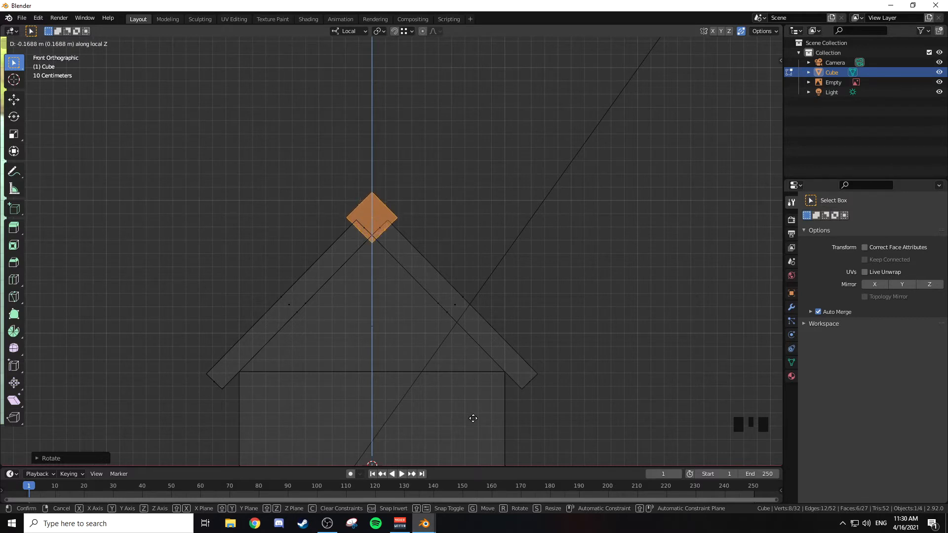
pyautogui.press('ctrl')
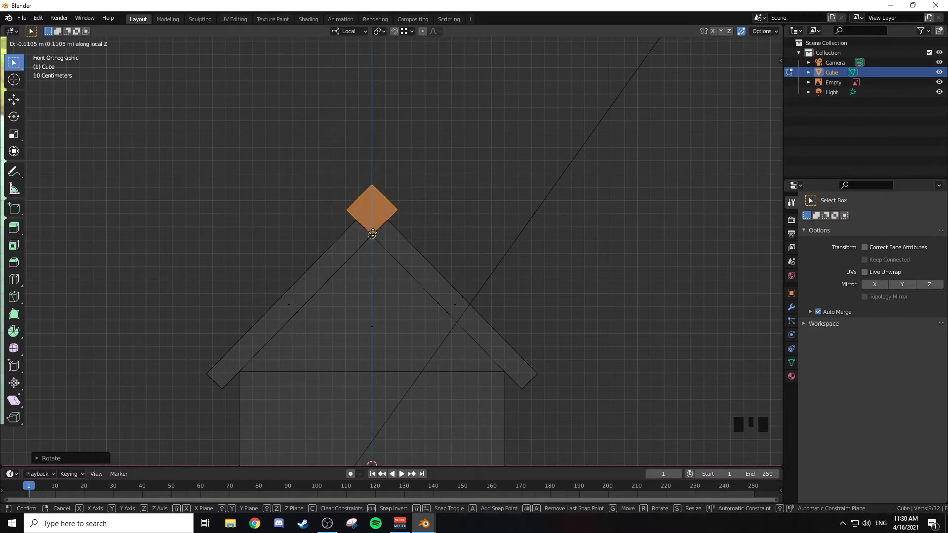
pyautogui.click(375, 233)
# Step: Examine in solid shading how the rotated cube sits between the roof slabs, up close, at an angle and from the front
pyautogui.scroll(3, 418, 213)
pyautogui.moveTo(420, 211)
pyautogui.keyDown('shift'); pyautogui.mouseDown(button='middle')
pyautogui.moveTo(419, 224)
pyautogui.moveTo(442, 223)
pyautogui.moveTo(370, 271)
pyautogui.mouseUp(button='middle'); pyautogui.keyUp('shift')
pyautogui.press('z')
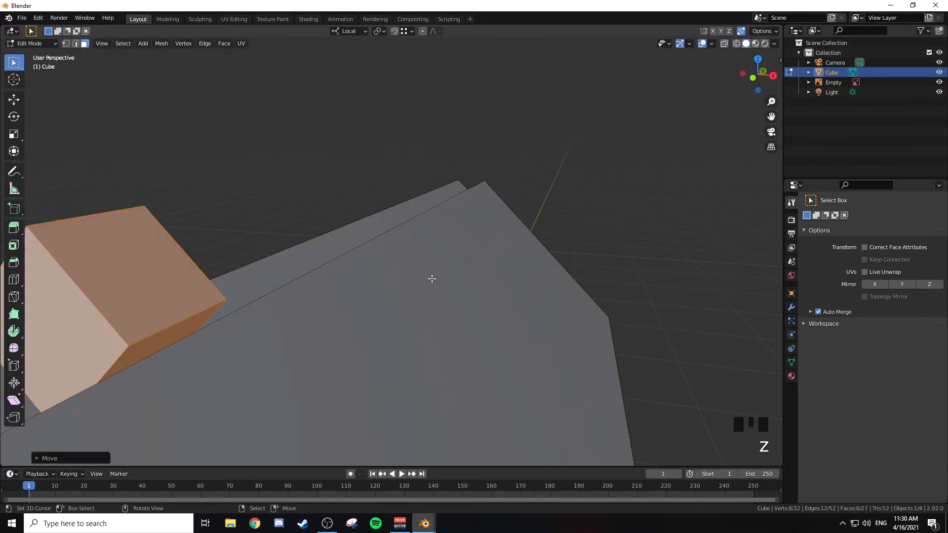
pyautogui.press('z')
pyautogui.scroll(-4, 466, 252)
pyautogui.moveTo(465, 252)
pyautogui.keyDown('shift'); pyautogui.mouseDown(button='middle')
pyautogui.moveTo(467, 216)
pyautogui.moveTo(417, 214)
pyautogui.moveTo(445, 218)
pyautogui.moveTo(430, 209)
pyautogui.mouseUp(button='middle'); pyautogui.keyUp('shift')
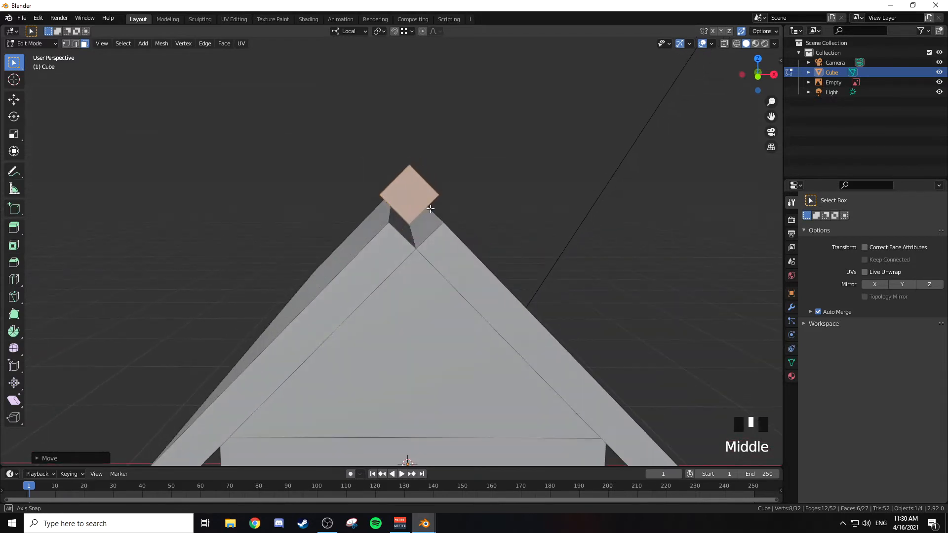
pyautogui.press('KP_1')
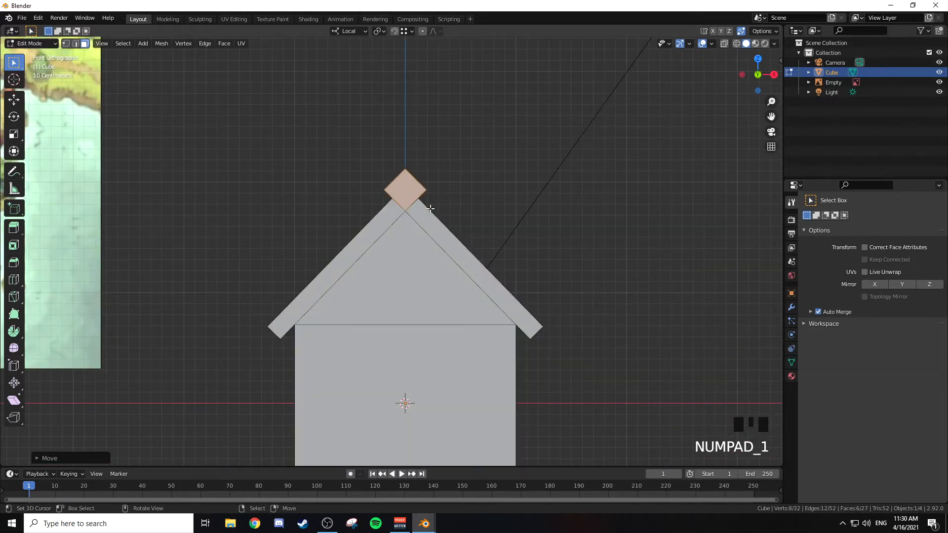
pyautogui.scroll(3, 430, 209)
pyautogui.press('KP_Decimal')
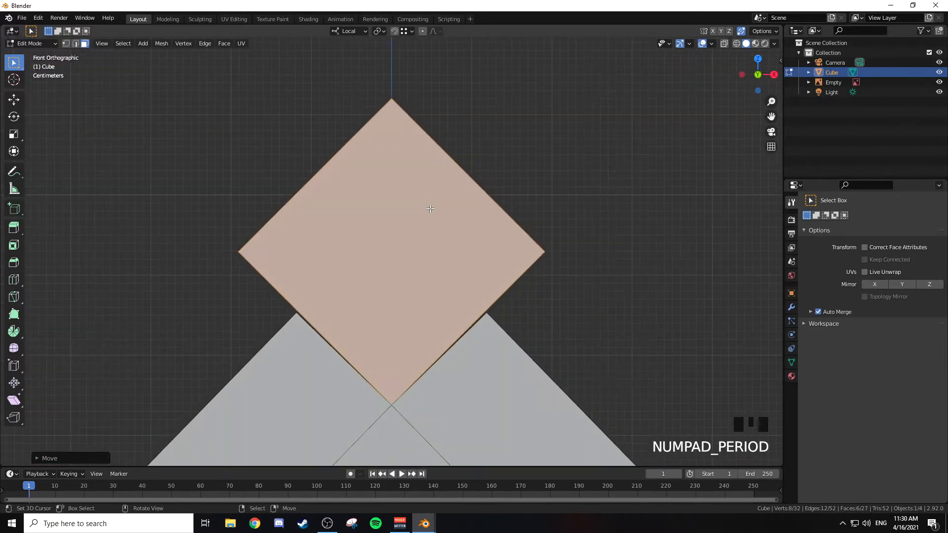
pyautogui.scroll(-11, 431, 208)
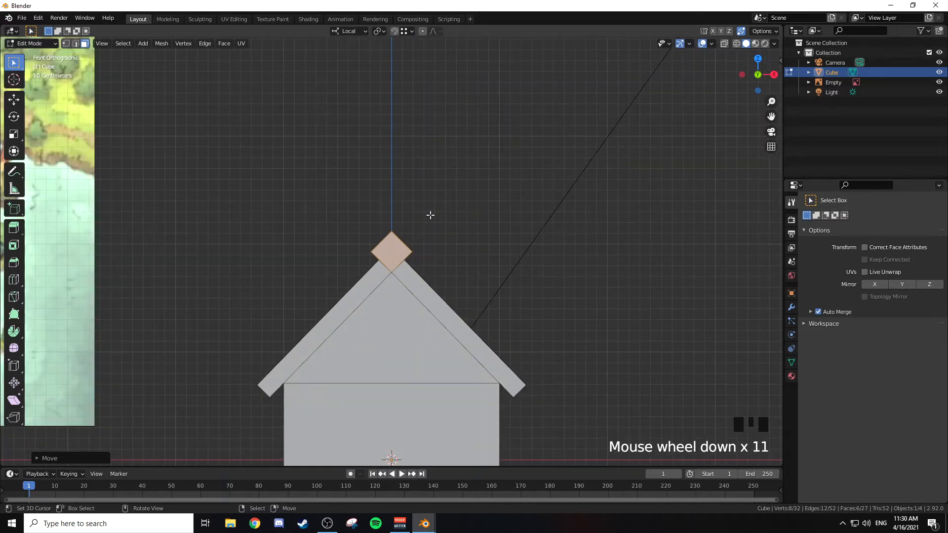
pyautogui.scroll(2, 430, 215)
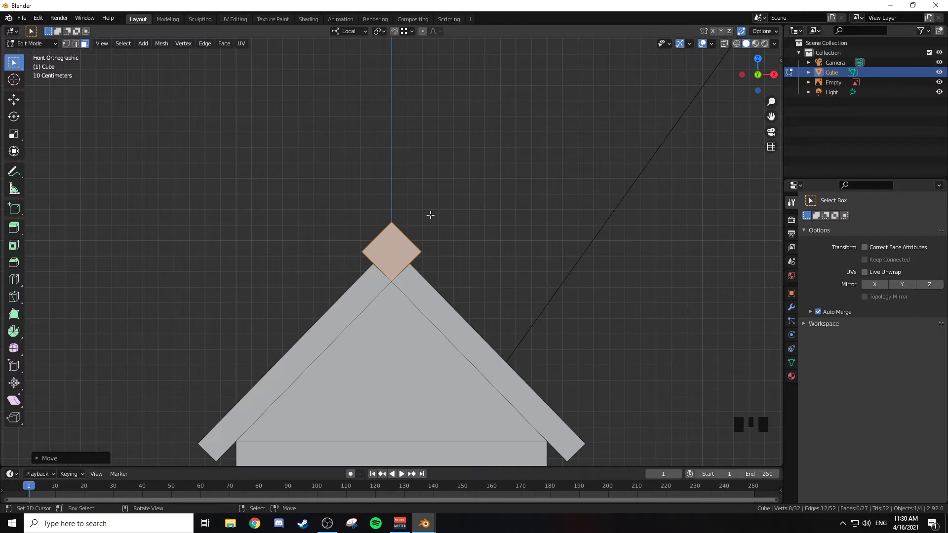
# Step: Lower the rotated cube about 0.08 m along local Z so it sinks into the top of the roof
pyautogui.hotkey('alt', 'z')
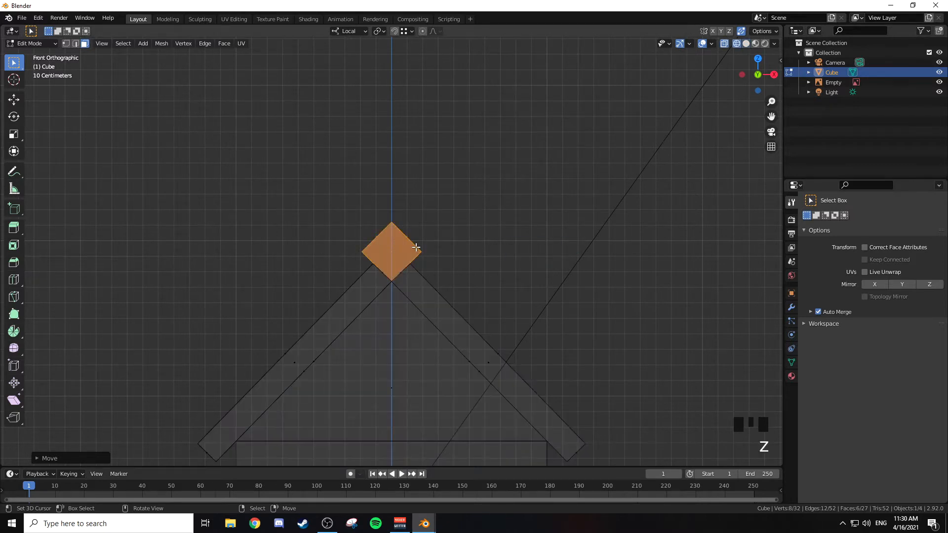
pyautogui.press('z')
pyautogui.click(341, 247)
pyautogui.press('g')
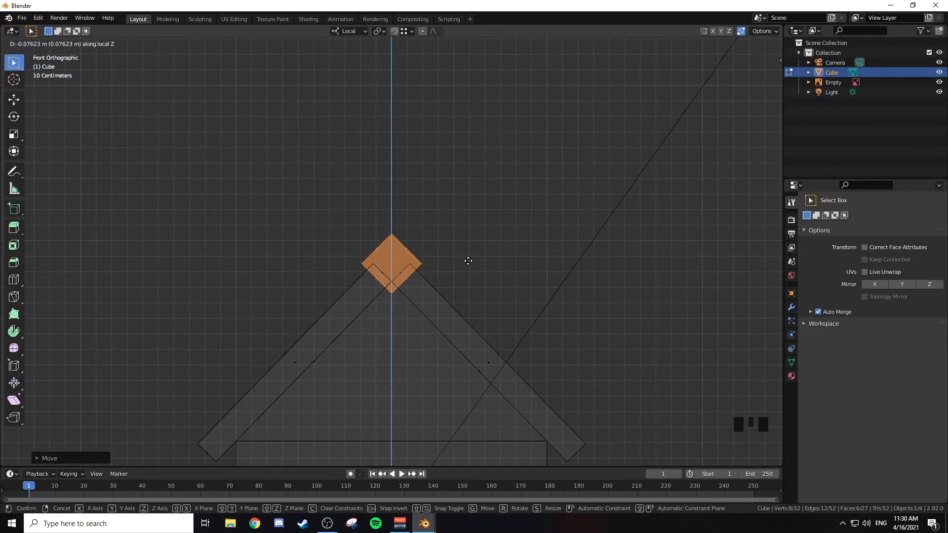
pyautogui.click(467, 261)
pyautogui.press('z')
# Step: Move the front face of the rotated cube along local Y to just past the front edges of the roof slabs
pyautogui.moveTo(522, 285)
pyautogui.mouseDown(button='middle')
pyautogui.moveTo(514, 267)
pyautogui.moveTo(465, 285)
pyautogui.moveTo(394, 267)
pyautogui.mouseUp(button='middle')
pyautogui.scroll(-4, 394, 267)
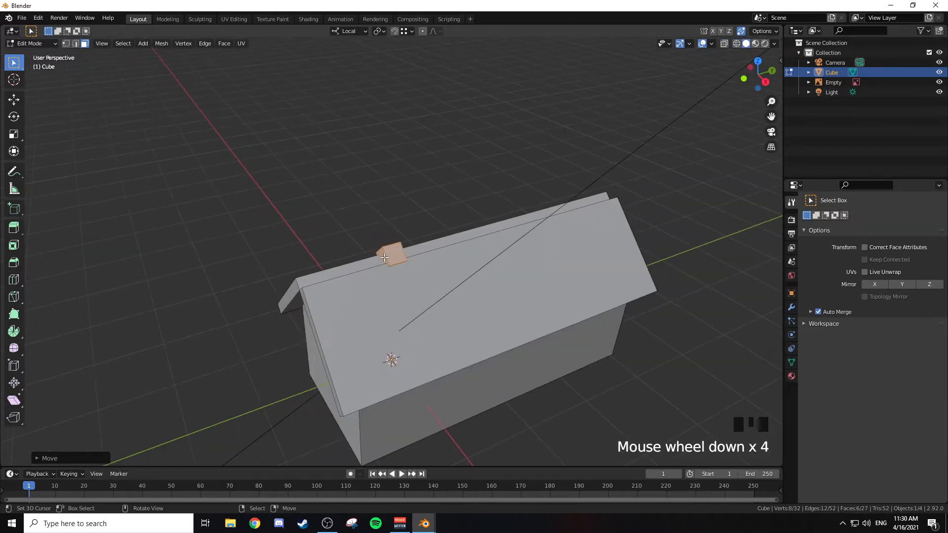
pyautogui.rightClick(384, 257)
pyautogui.moveTo(409, 264); pyautogui.dragTo(428, 268, button='middle')
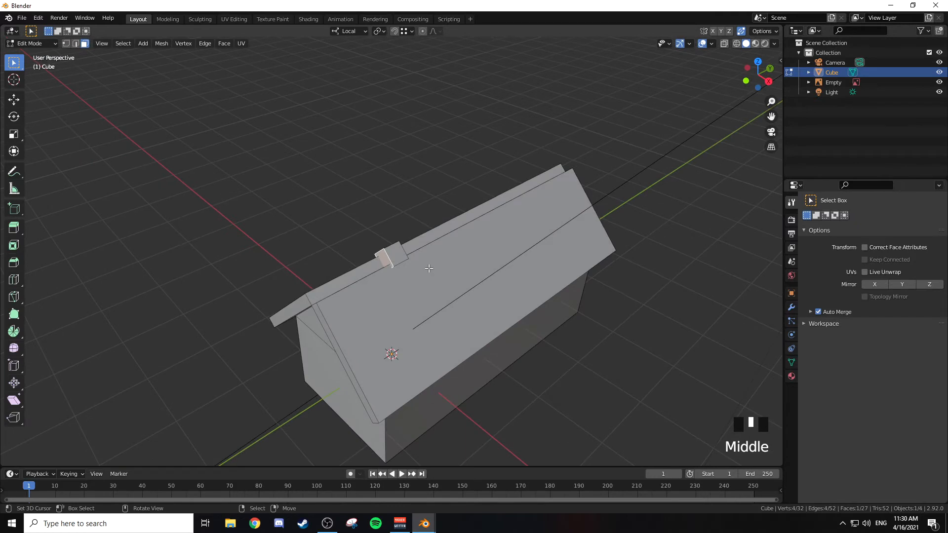
pyautogui.press('g')
pyautogui.press('y')
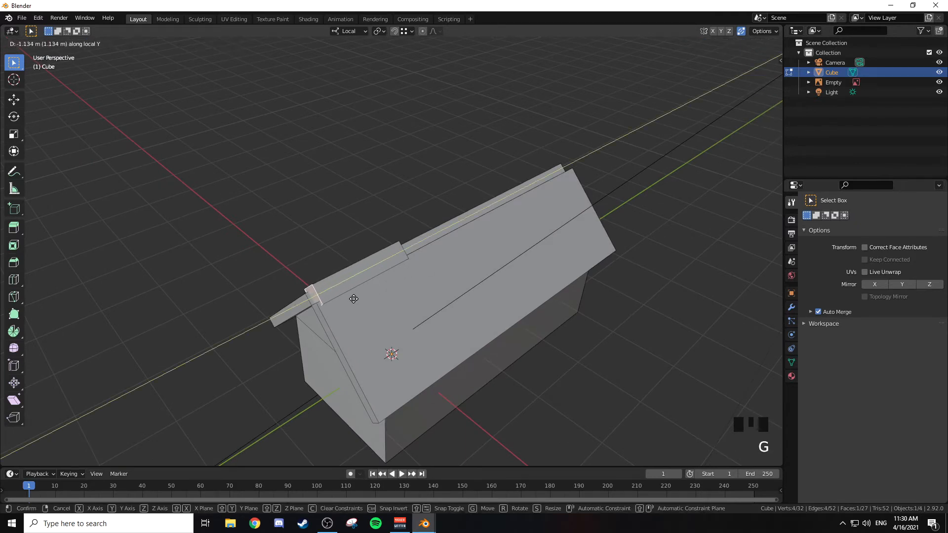
pyautogui.click(344, 305)
# Step: Move the ridge beam's rear face about 4 m along local Y past the rear roof edges, and return to Object Mode
pyautogui.moveTo(402, 286); pyautogui.dragTo(314, 260, button='middle')
pyautogui.rightClick(402, 257)
pyautogui.keyDown('shift'); pyautogui.moveTo(491, 278); pyautogui.dragTo(299, 171, button='middle'); pyautogui.keyUp('shift')
pyautogui.keyDown('shift'); pyautogui.moveTo(391, 176); pyautogui.dragTo(354, 171, button='middle'); pyautogui.keyUp('shift')
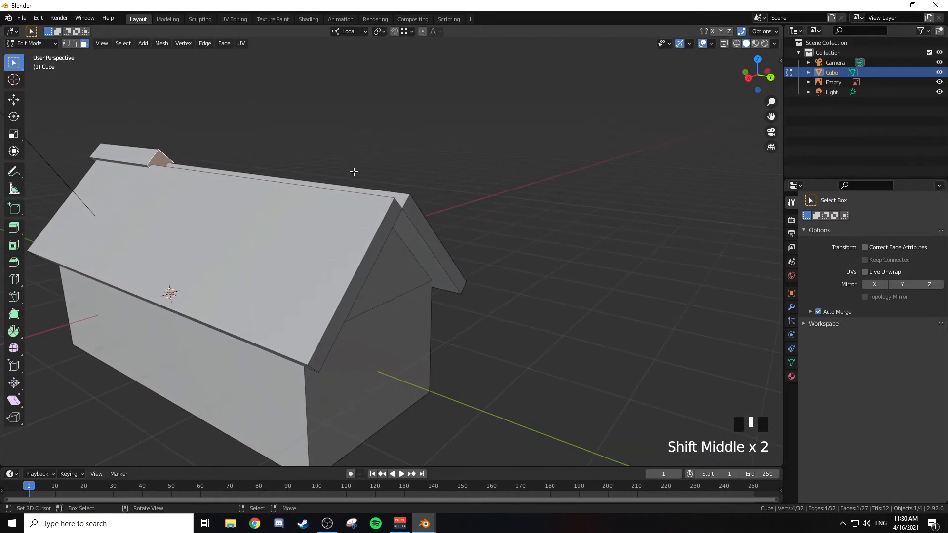
pyautogui.press('g')
pyautogui.press('y')
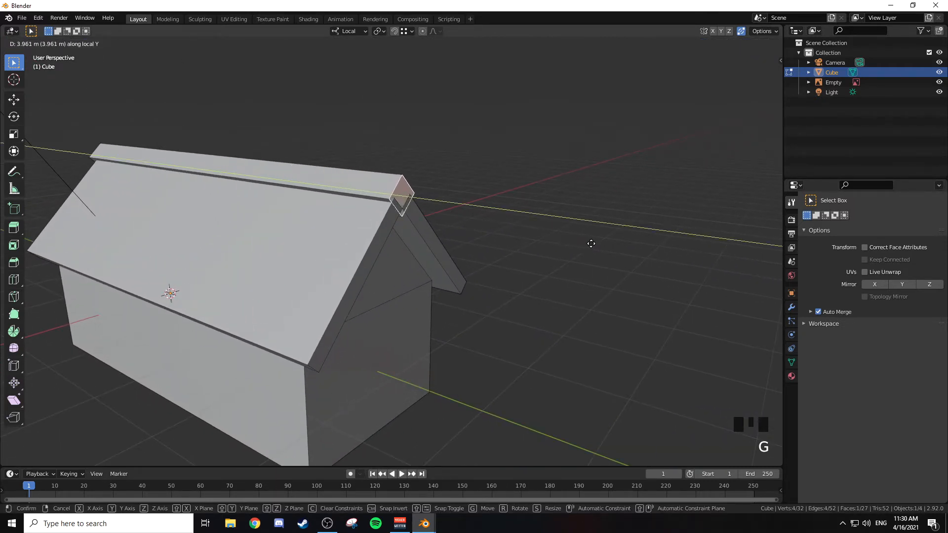
pyautogui.click(603, 243)
pyautogui.scroll(-3, 493, 237)
pyautogui.moveTo(324, 220); pyautogui.dragTo(457, 230, button='middle')
pyautogui.press('Tab')
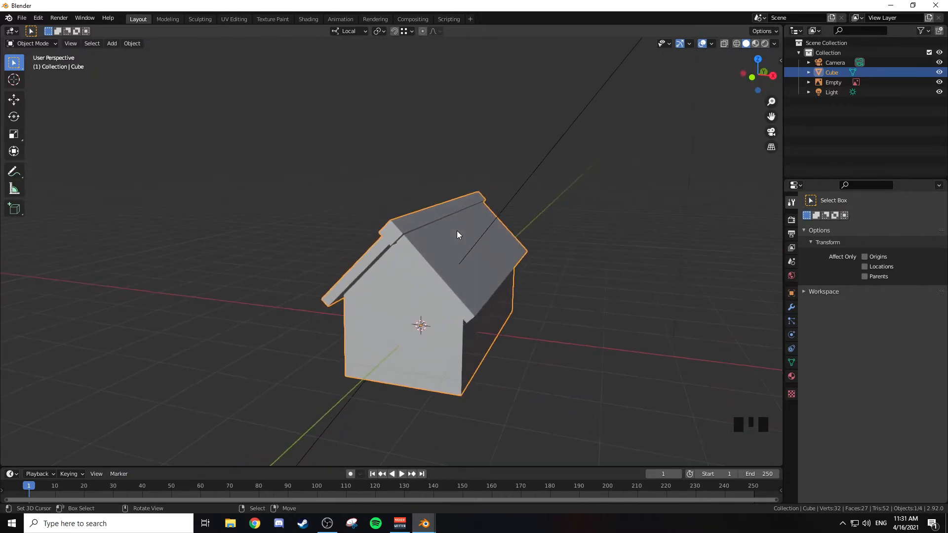
# Step: Examine the roofs, ridge beams and building shapes across the village reference image from the front view
pyautogui.press('KP_1')
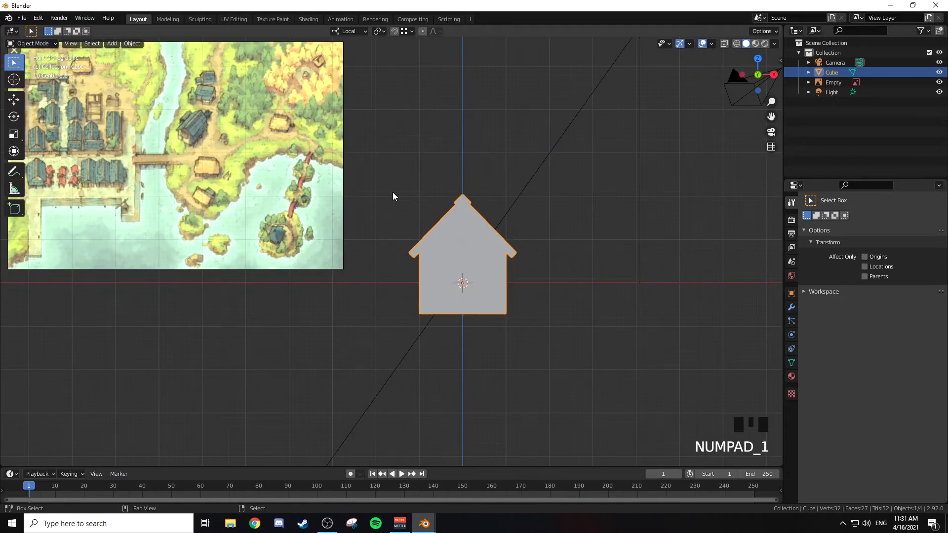
pyautogui.keyDown('shift'); pyautogui.moveTo(393, 192); pyautogui.dragTo(484, 233, button='middle'); pyautogui.keyUp('shift')
pyautogui.scroll(3, 208, 168)
pyautogui.keyDown('shift'); pyautogui.moveTo(208, 168); pyautogui.dragTo(395, 229, button='middle'); pyautogui.keyUp('shift')
pyautogui.scroll(3, 312, 229)
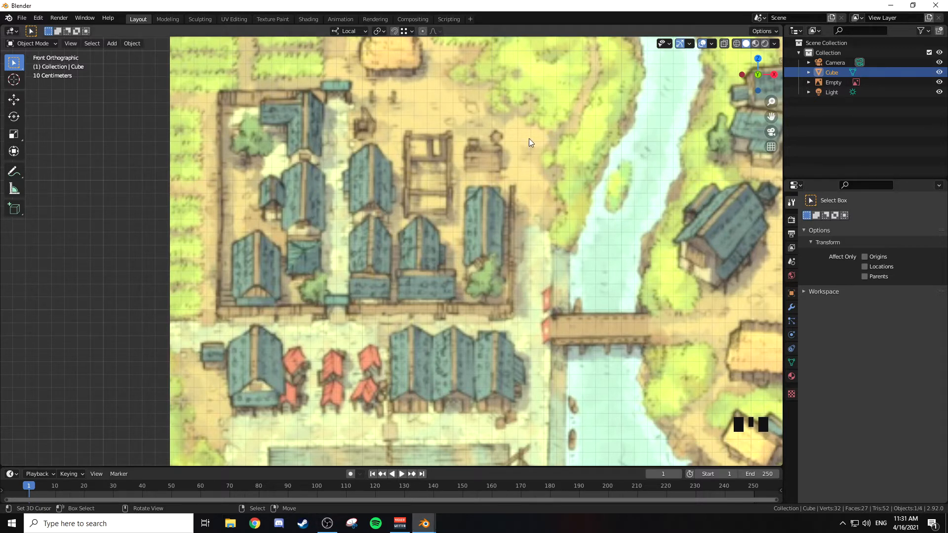
pyautogui.scroll(-2, 485, 186)
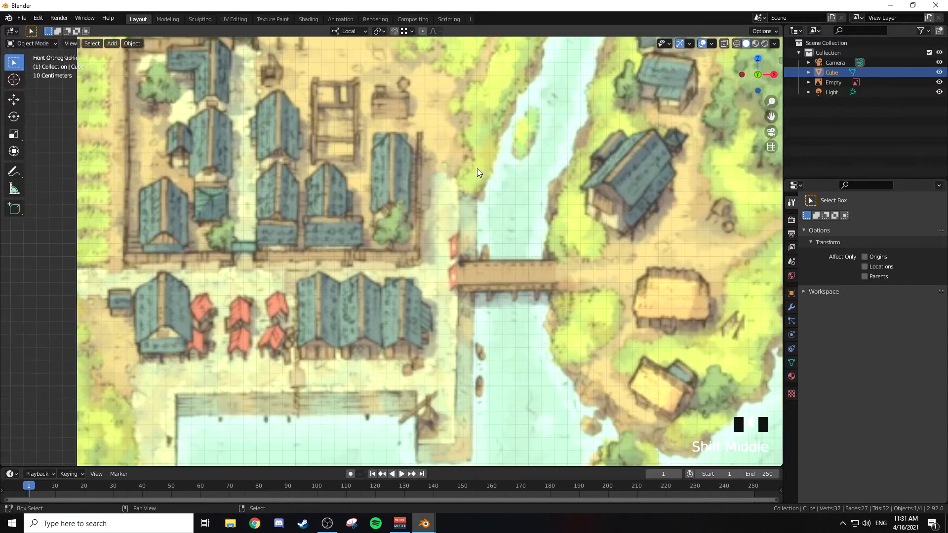
pyautogui.scroll(-3, 486, 190)
pyautogui.scroll(5, 304, 190)
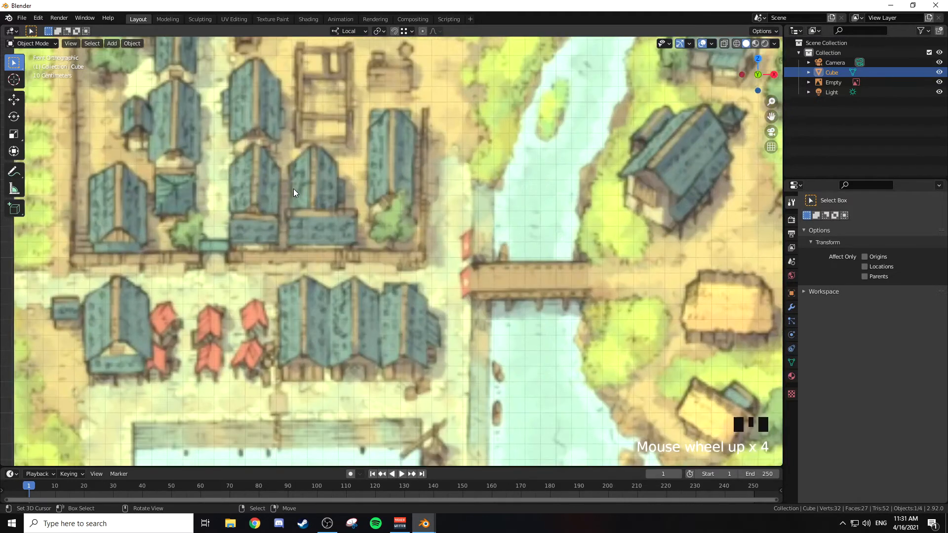
pyautogui.keyDown('shift'); pyautogui.moveTo(305, 190); pyautogui.dragTo(326, 212, button='middle'); pyautogui.keyUp('shift')
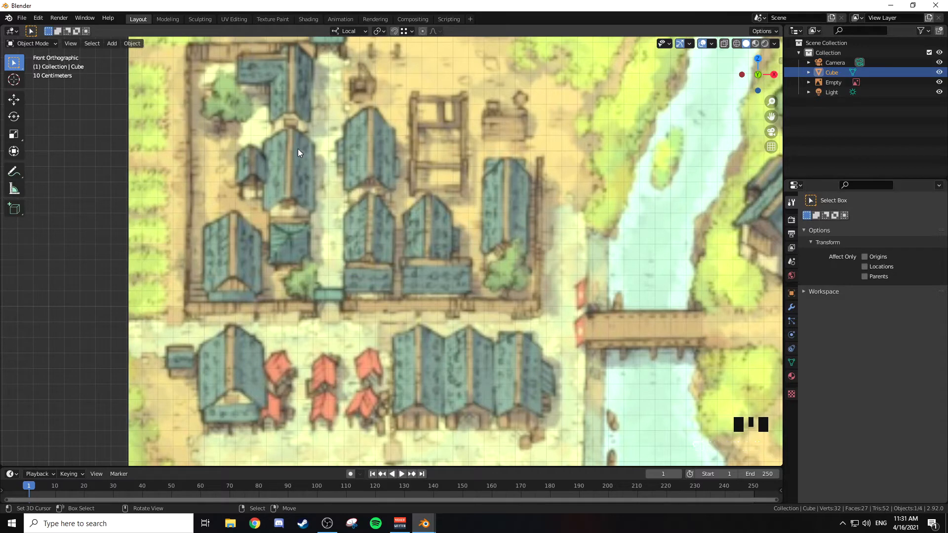
pyautogui.keyDown('shift'); pyautogui.moveTo(399, 179); pyautogui.dragTo(347, 194, button='middle'); pyautogui.keyUp('shift')
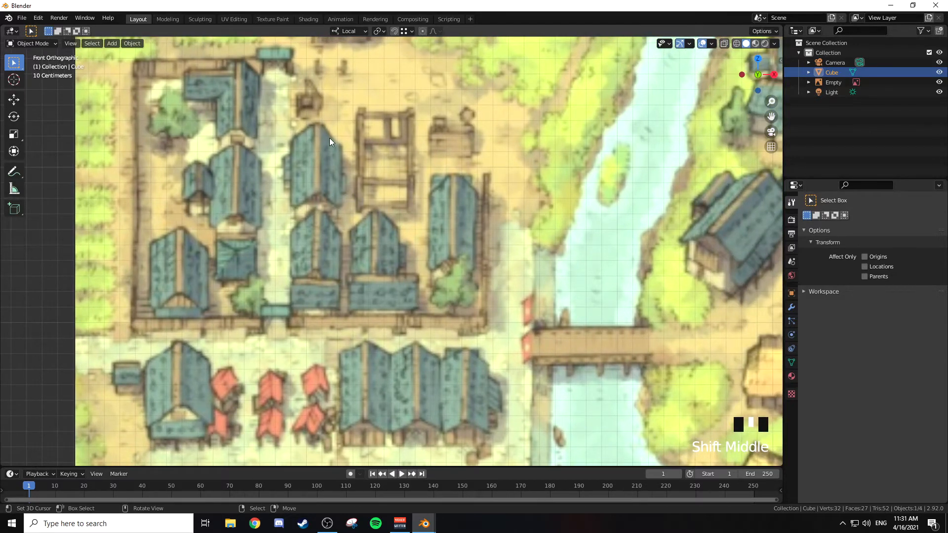
pyautogui.keyDown('shift'); pyautogui.moveTo(528, 228); pyautogui.dragTo(302, 191, button='middle'); pyautogui.keyUp('shift')
pyautogui.keyDown('shift'); pyautogui.moveTo(398, 184); pyautogui.dragTo(309, 211, button='middle'); pyautogui.keyUp('shift')
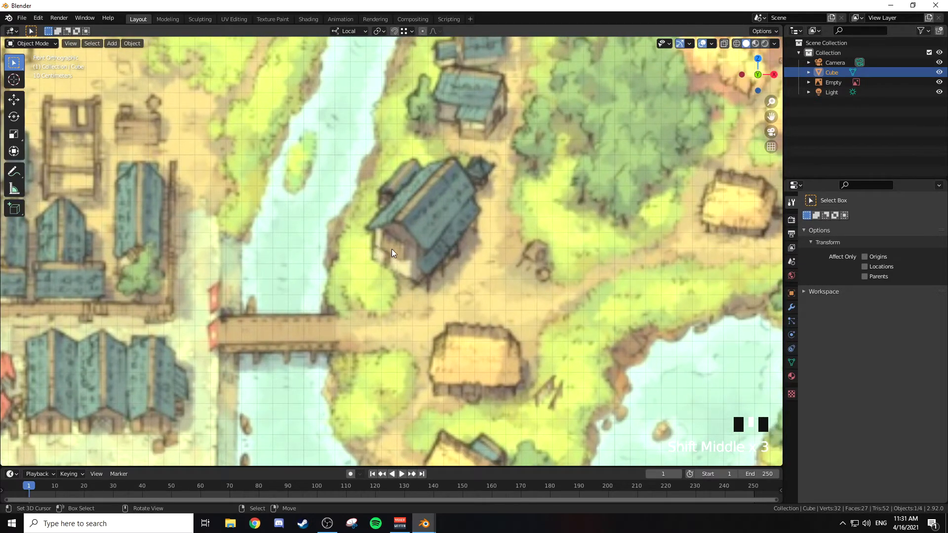
pyautogui.scroll(-1, 383, 264)
pyautogui.keyDown('shift'); pyautogui.moveTo(214, 234); pyautogui.dragTo(466, 259, button='middle'); pyautogui.keyUp('shift')
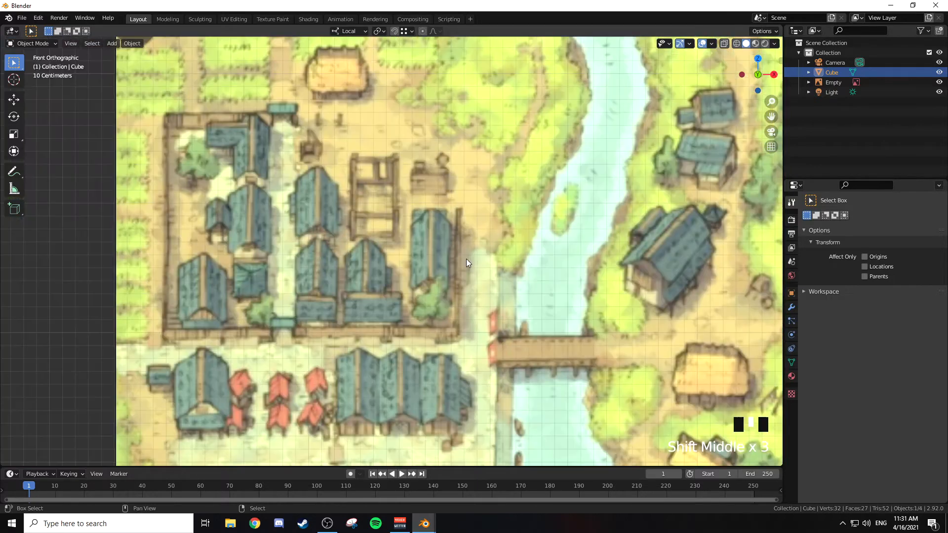
pyautogui.keyDown('shift'); pyautogui.moveTo(548, 271); pyautogui.dragTo(375, 212, button='middle'); pyautogui.keyUp('shift')
pyautogui.keyDown('shift'); pyautogui.moveTo(526, 249); pyautogui.dragTo(346, 198, button='middle'); pyautogui.keyUp('shift')
pyautogui.keyDown('shift'); pyautogui.moveTo(509, 228); pyautogui.dragTo(390, 201, button='middle'); pyautogui.keyUp('shift')
pyautogui.keyDown('shift'); pyautogui.moveTo(696, 288); pyautogui.dragTo(608, 279, button='middle'); pyautogui.keyUp('shift')
pyautogui.scroll(-6, 484, 245)
pyautogui.scroll(2, 259, 208)
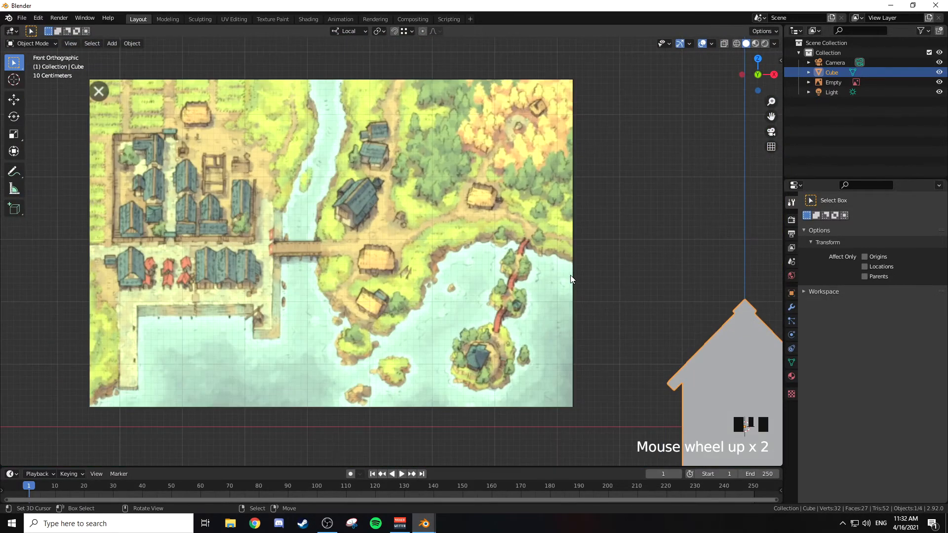
pyautogui.keyDown('shift'); pyautogui.moveTo(551, 270); pyautogui.dragTo(254, 221, button='middle'); pyautogui.keyUp('shift')
pyautogui.keyDown('shift'); pyautogui.moveTo(479, 258); pyautogui.dragTo(412, 194, button='middle'); pyautogui.keyUp('shift')
pyautogui.scroll(2, 447, 251)
pyautogui.keyDown('shift'); pyautogui.moveTo(453, 254); pyautogui.dragTo(553, 242, button='middle'); pyautogui.keyUp('shift')
pyautogui.scroll(-3, 603, 143)
pyautogui.rightClick(592, 218)
# Step: Duplicate the outer face of the right roof slab in place and scale the copy to about 0.24
pyautogui.press('KP_3')
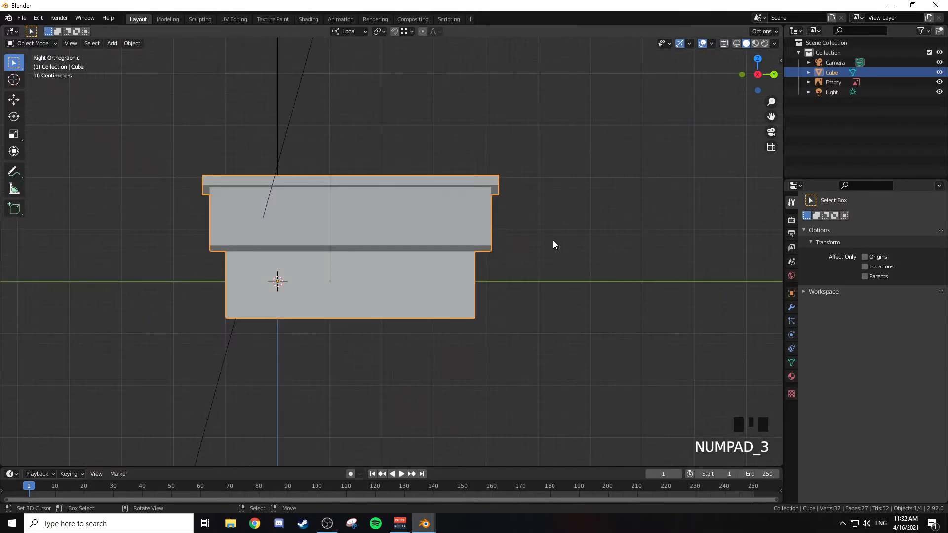
pyautogui.press('Tab')
pyautogui.keyDown('shift'); pyautogui.moveTo(357, 197); pyautogui.dragTo(548, 261, button='middle'); pyautogui.keyUp('shift')
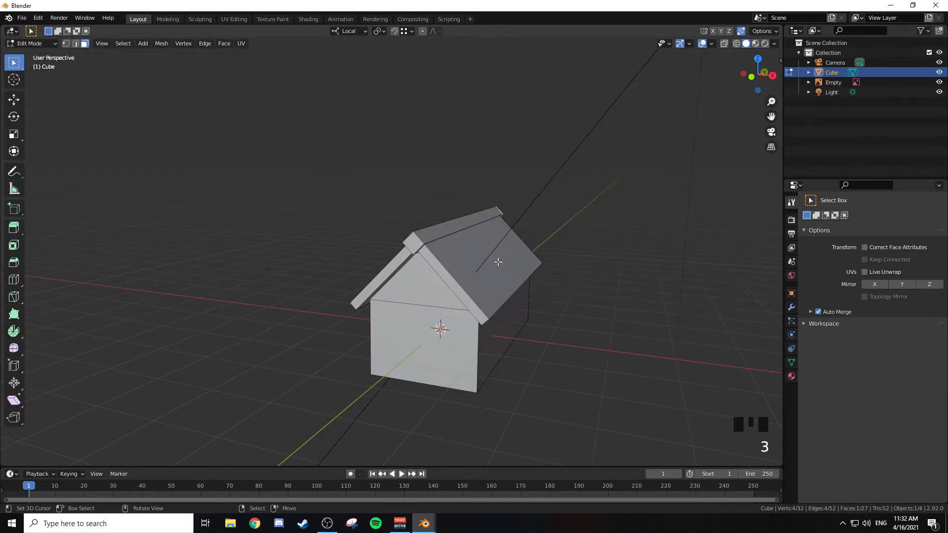
pyautogui.rightClick(494, 262)
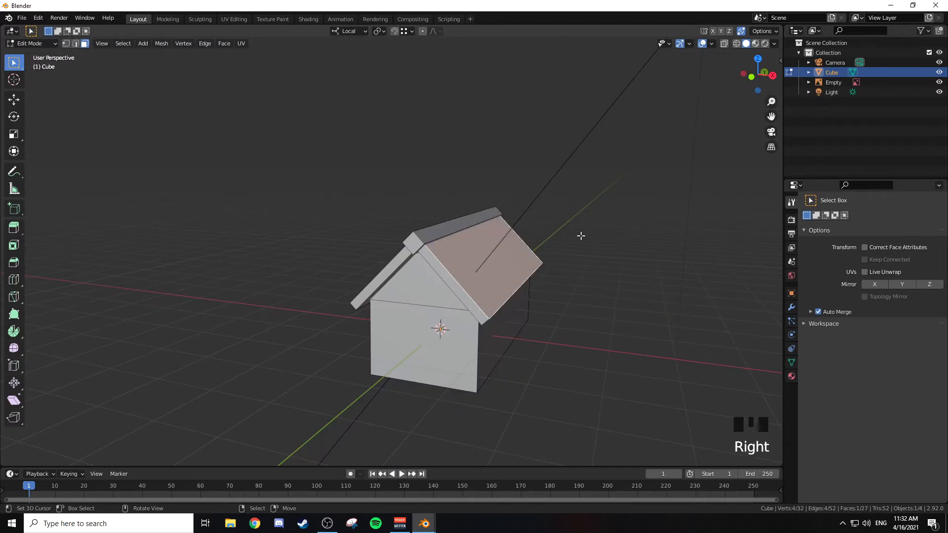
pyautogui.hotkey('shift', 'd')
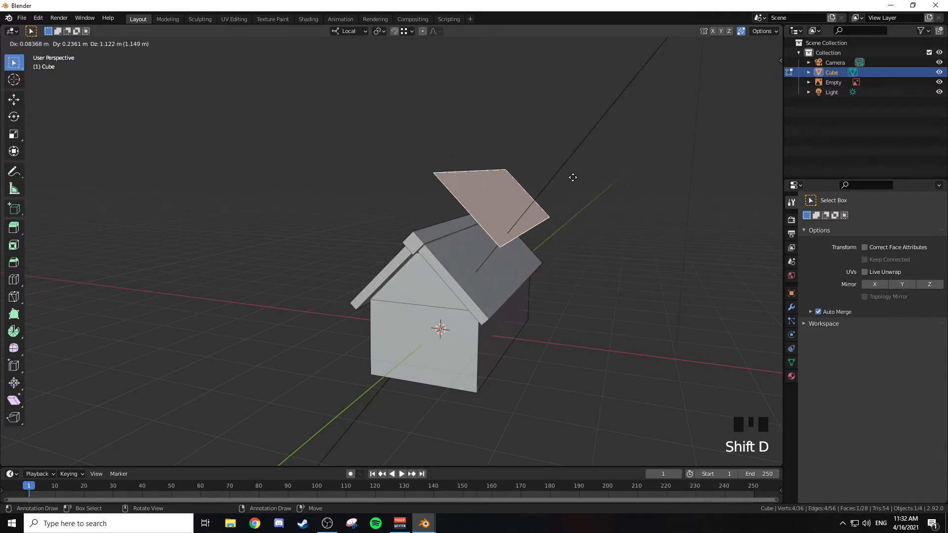
pyautogui.rightClick(617, 165)
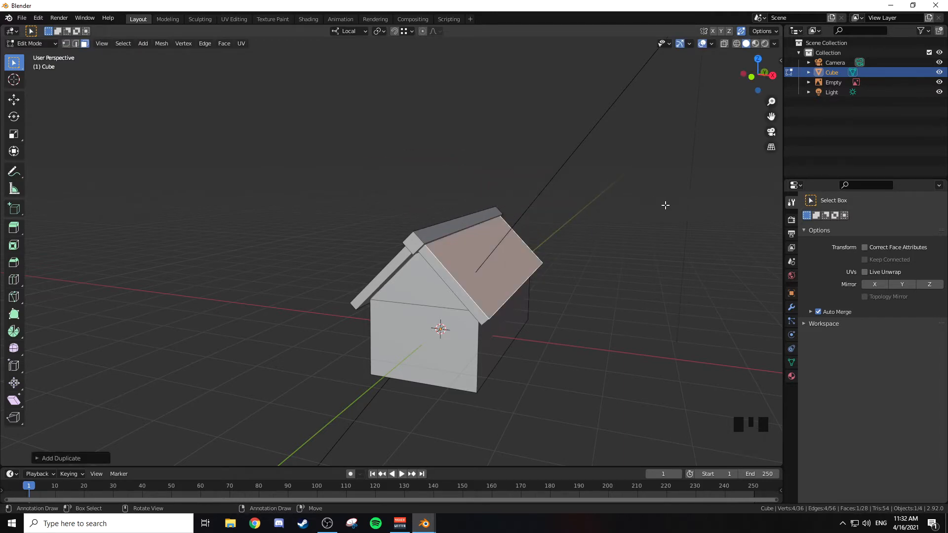
pyautogui.press('s')
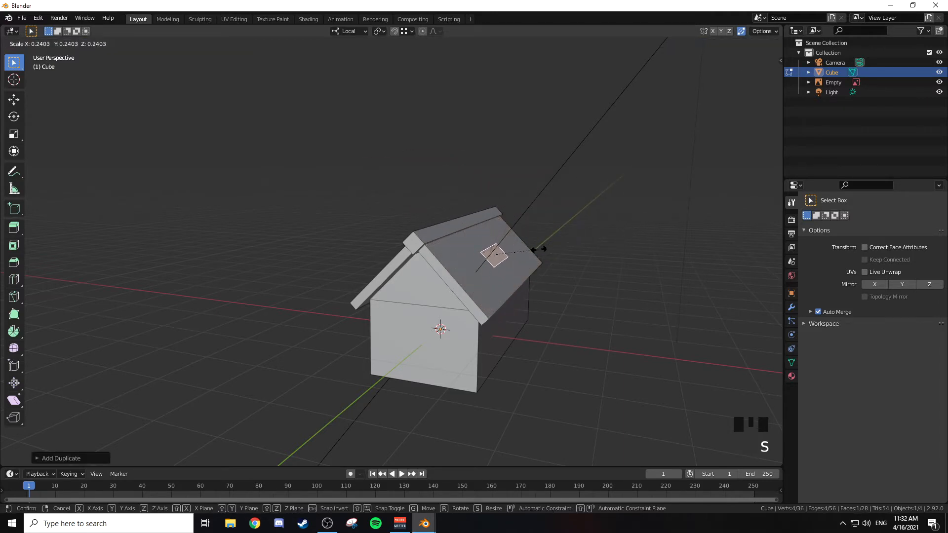
pyautogui.click(538, 249)
# Step: Scale the duplicated roof face to about 0.41 along local Y to narrow it into a small tile
pyautogui.moveTo(538, 249); pyautogui.dragTo(466, 248, button='middle')
pyautogui.press('KP_3')
pyautogui.scroll(2, 465, 248)
pyautogui.keyDown('shift'); pyautogui.moveTo(711, 224); pyautogui.dragTo(464, 235, button='middle'); pyautogui.keyUp('shift')
pyautogui.press('s')
pyautogui.press('y')
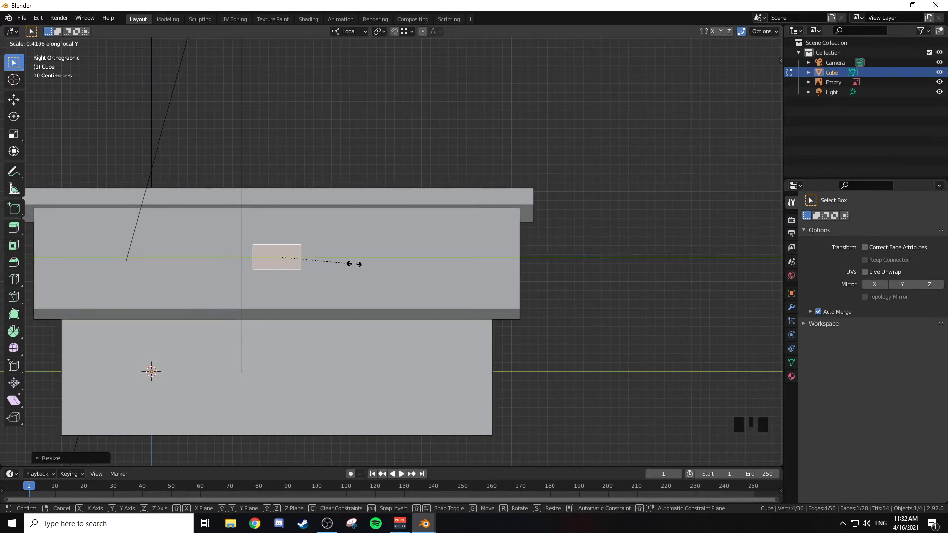
pyautogui.click(354, 263)
# Step: Extrude the small tile face about 0.03 m outward from the roof slope and return to Object Mode
pyautogui.moveTo(353, 263); pyautogui.dragTo(379, 251, button='middle')
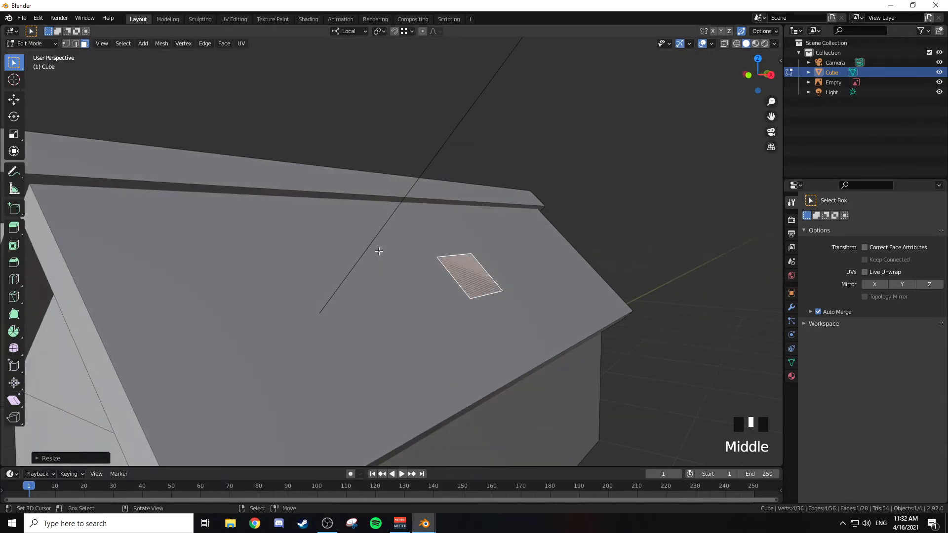
pyautogui.press('KP_1')
pyautogui.scroll(3, 379, 251)
pyautogui.keyDown('shift'); pyautogui.moveTo(676, 242); pyautogui.dragTo(437, 206, button='middle'); pyautogui.keyUp('shift')
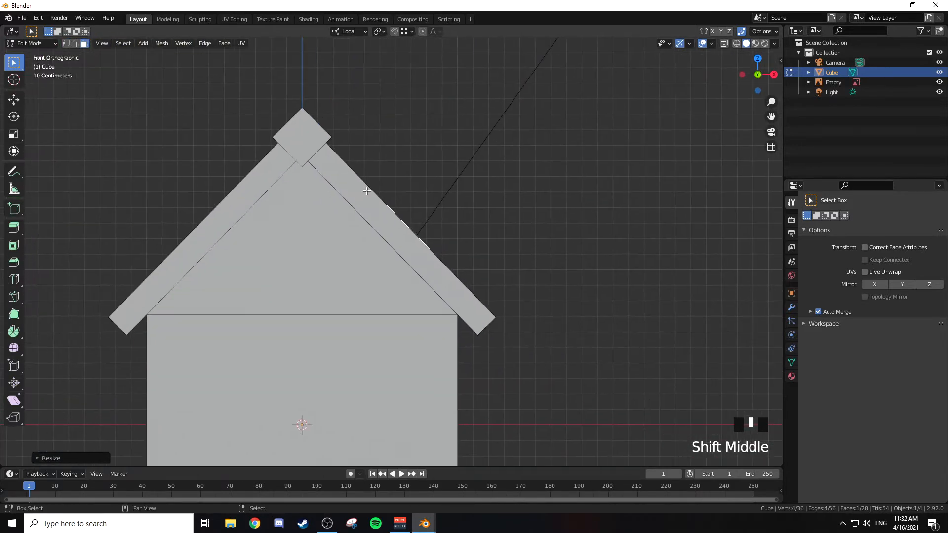
pyautogui.press('e')
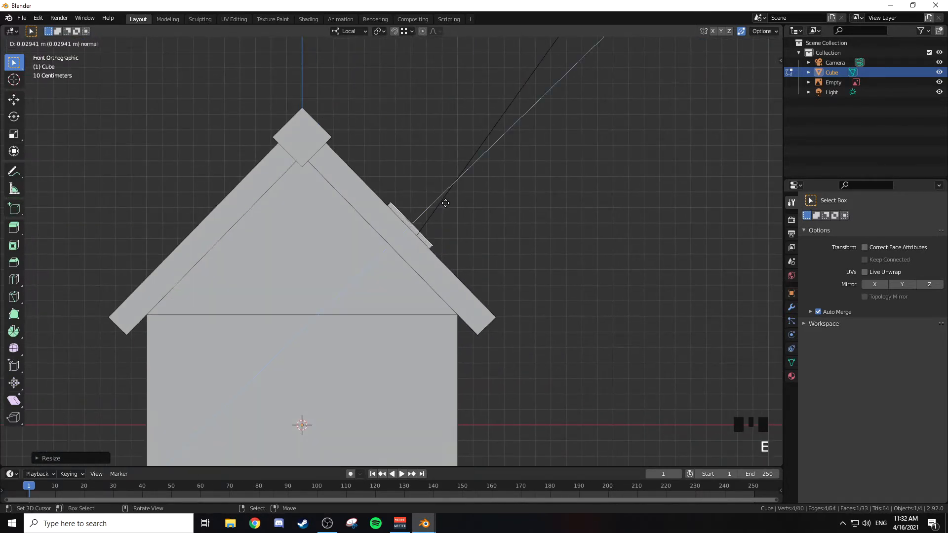
pyautogui.click(445, 203)
pyautogui.moveTo(525, 210); pyautogui.dragTo(445, 227, button='middle')
pyautogui.scroll(-4, 439, 242)
pyautogui.keyDown('shift'); pyautogui.moveTo(378, 248); pyautogui.dragTo(485, 239, button='middle'); pyautogui.keyUp('shift')
pyautogui.press('Tab')
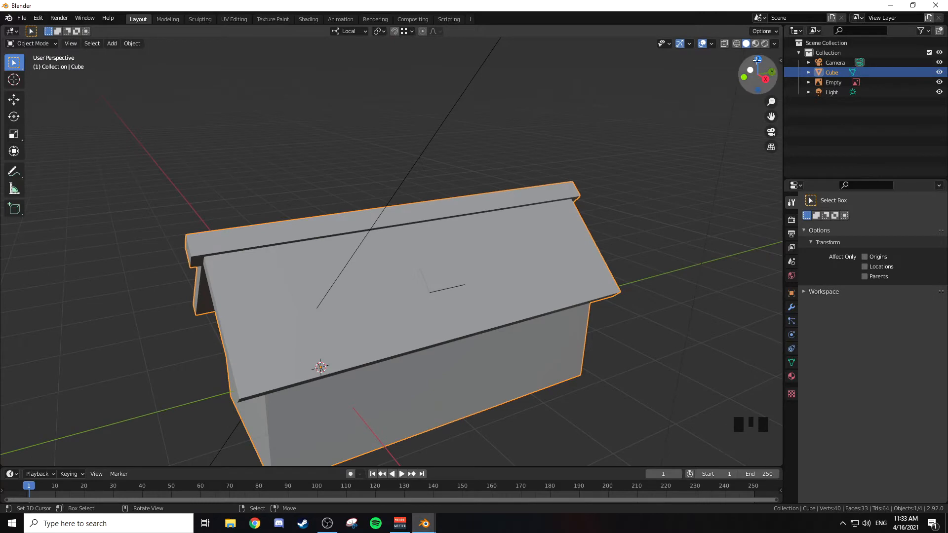
# Step: Set the solid viewport shading colour to Random and turn on Backface Culling to inspect the roof tile
pyautogui.click(775, 43)
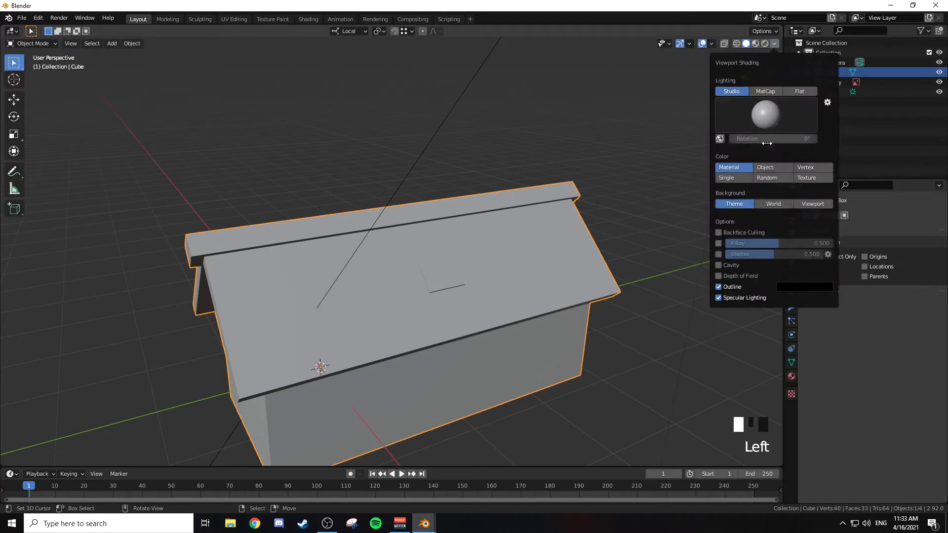
pyautogui.click(775, 43)
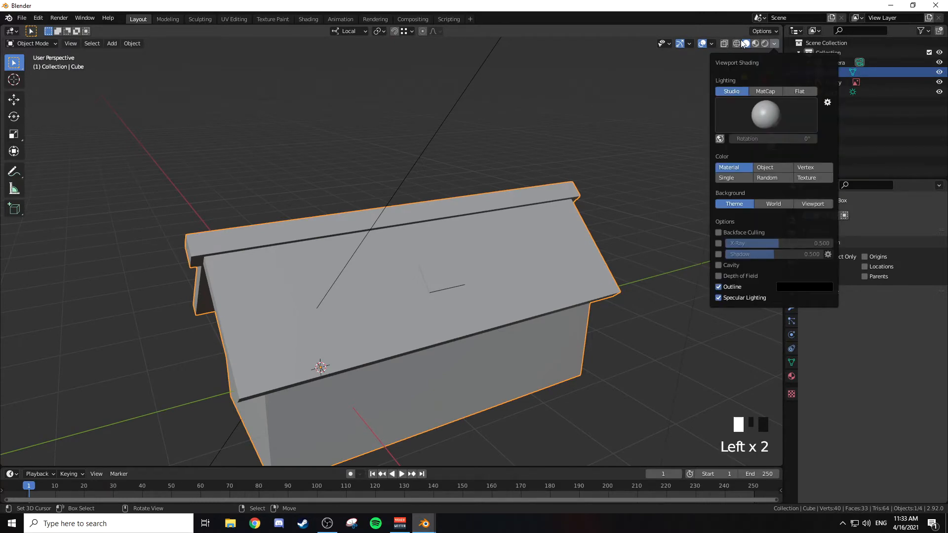
pyautogui.click(775, 43)
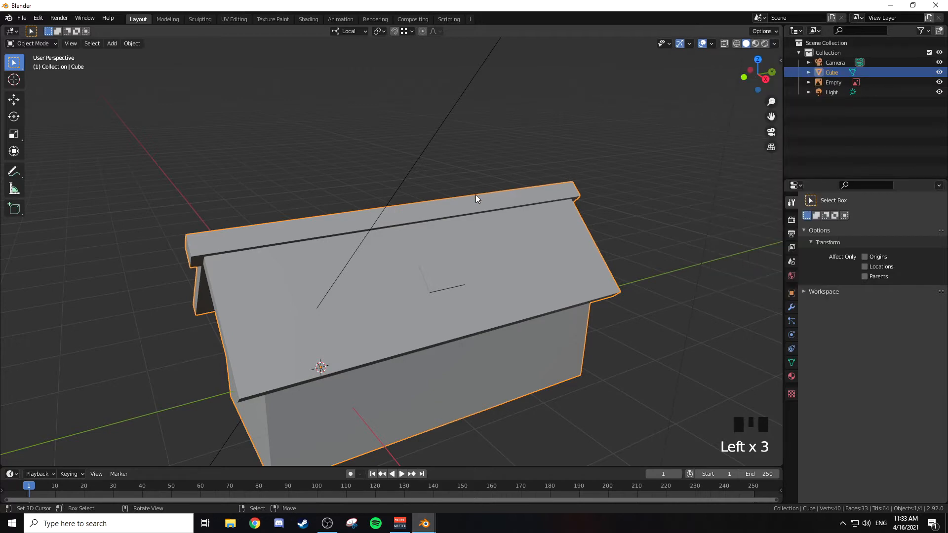
pyautogui.press('z')
pyautogui.click(775, 43)
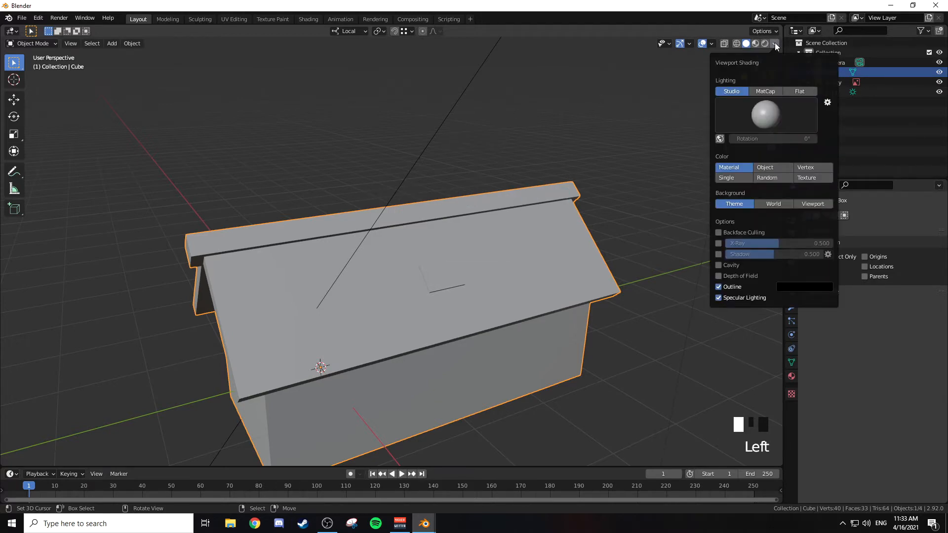
pyautogui.click(765, 177)
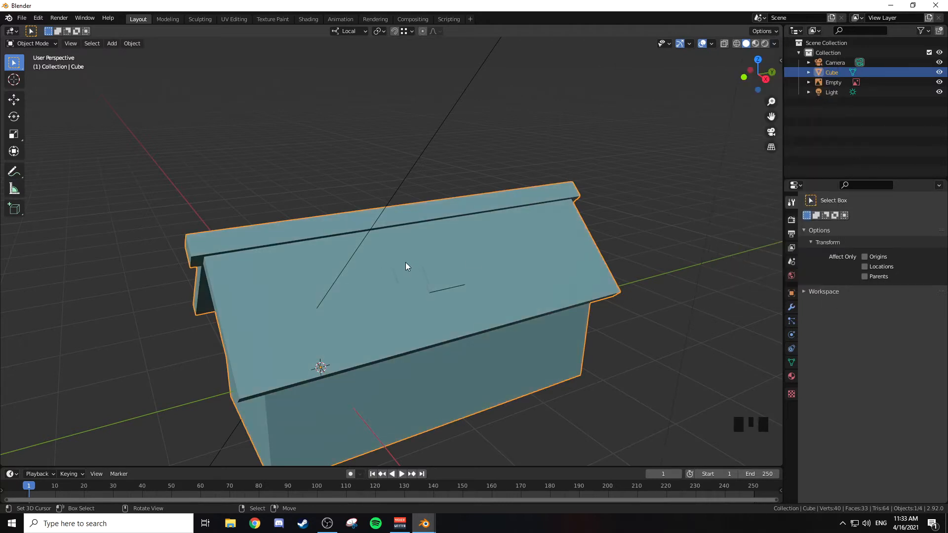
pyautogui.click(774, 44)
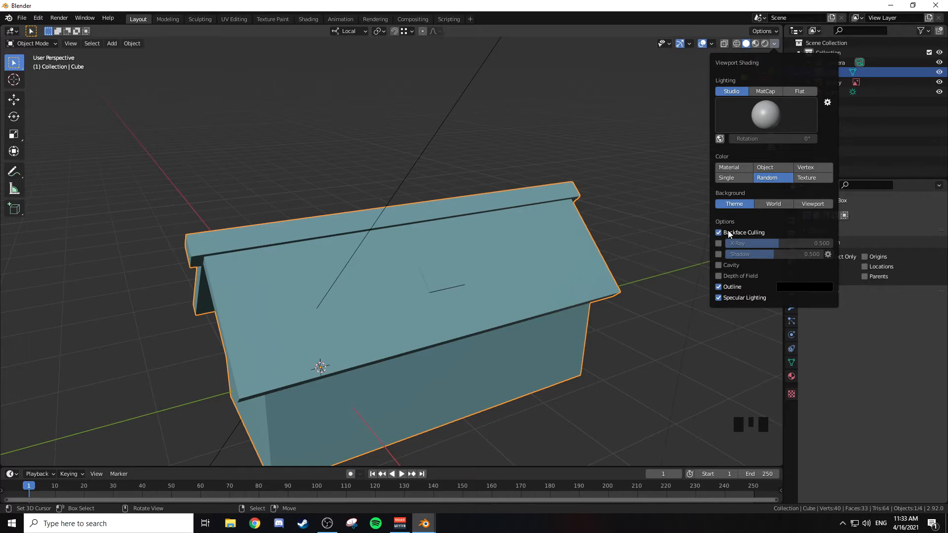
pyautogui.moveTo(431, 288)
pyautogui.mouseDown(button='middle')
pyautogui.moveTo(463, 239)
pyautogui.moveTo(462, 265)
pyautogui.moveTo(431, 287)
pyautogui.mouseUp(button='middle')
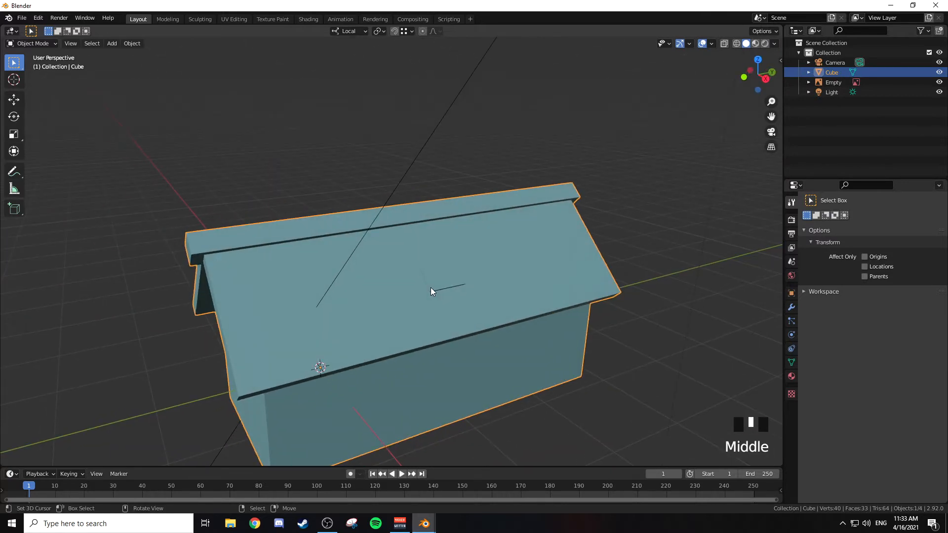
# Step: Enable Cavity and Shadow in the solid viewport shading so the roof tile's edges stand out
pyautogui.click(774, 44)
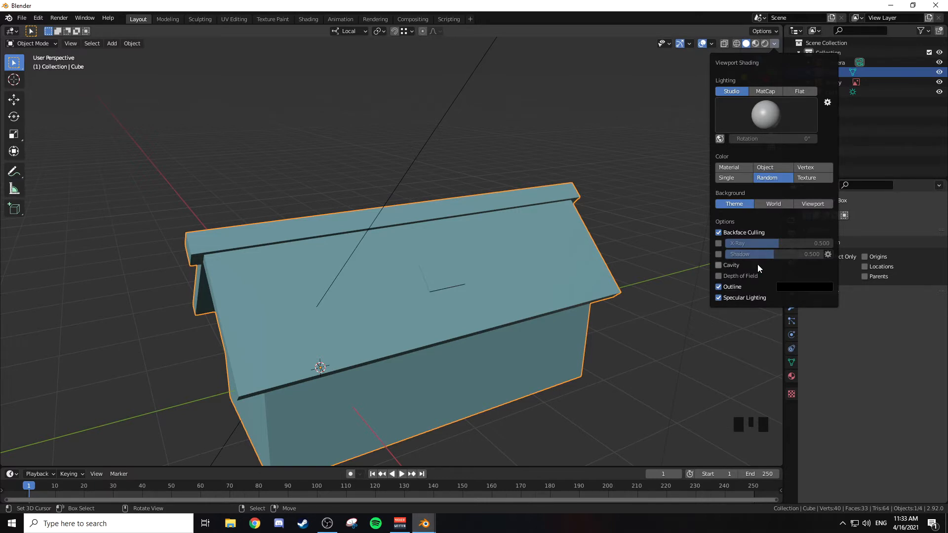
pyautogui.click(727, 264)
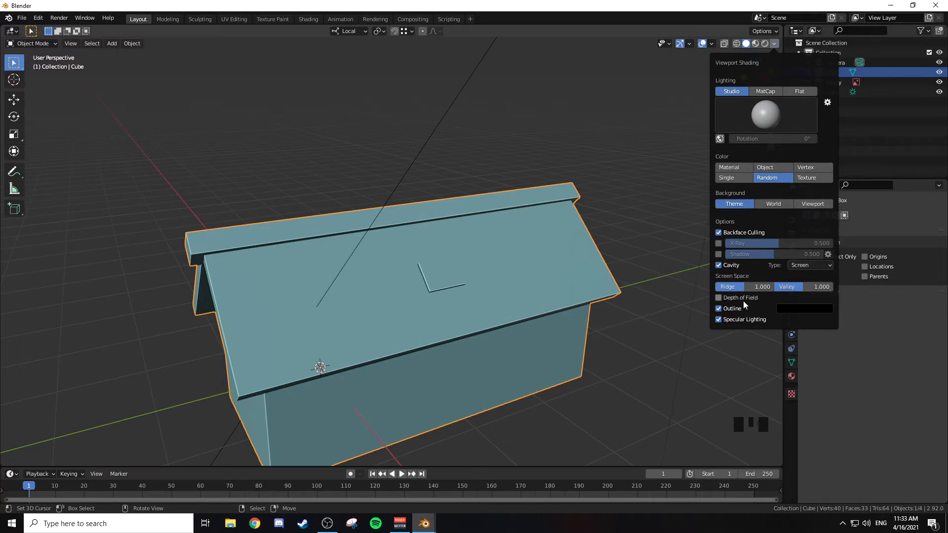
pyautogui.click(719, 253)
pyautogui.click(719, 254)
pyautogui.click(719, 255)
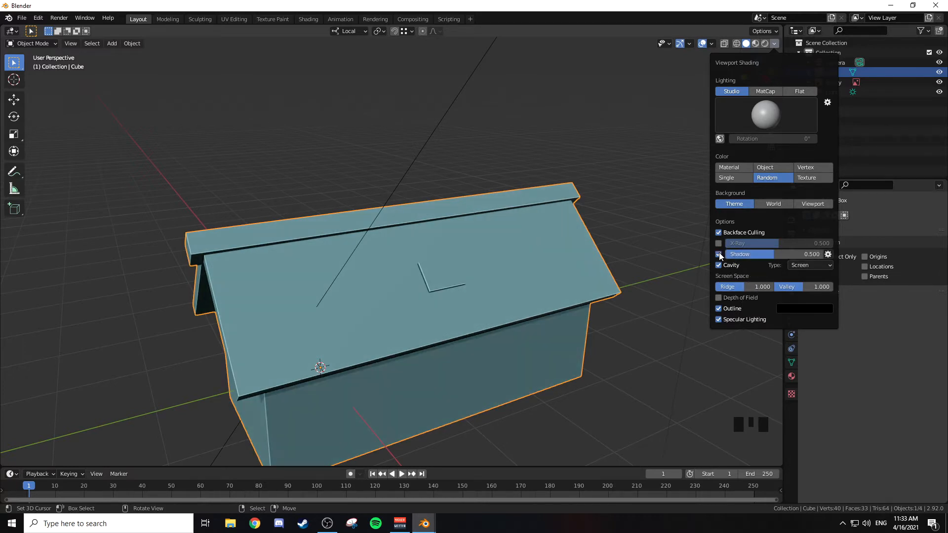
pyautogui.moveTo(582, 285); pyautogui.dragTo(523, 267, button='middle')
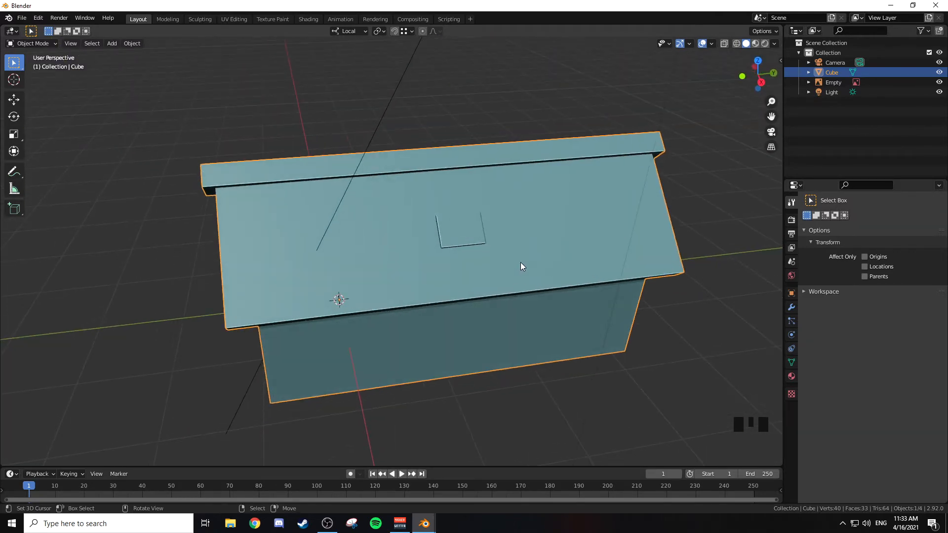
# Step: Select the whole roof tile in Edit Mode and duplicate it along Y on the right roof slope
pyautogui.press('Tab')
pyautogui.moveTo(480, 240); pyautogui.dragTo(483, 213, button='middle')
pyautogui.press('ctrl+KP_Add')
pyautogui.press('ctrl+KP_Add')
pyautogui.press('ctrl+KP_Add')
pyautogui.press('ctrl+KP_Add')
pyautogui.press('ctrl+KP_Add')
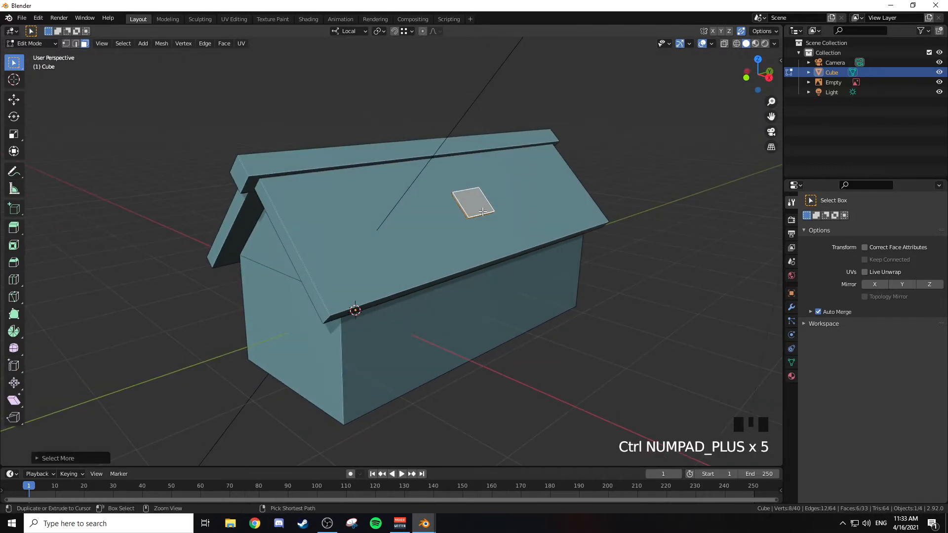
pyautogui.moveTo(483, 213); pyautogui.dragTo(465, 221, button='middle')
pyautogui.press('KP_3')
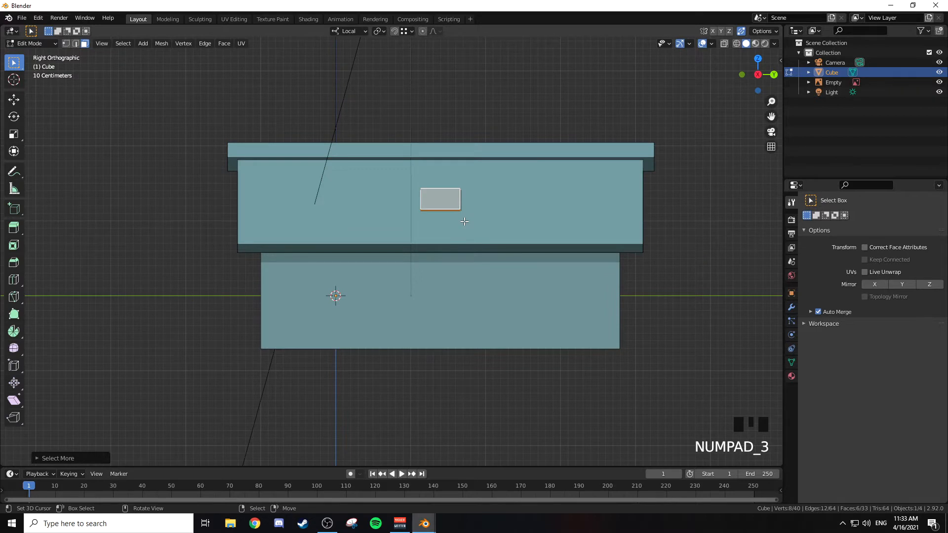
pyautogui.keyDown('shift'); pyautogui.moveTo(464, 222); pyautogui.dragTo(473, 291, button='middle'); pyautogui.keyUp('shift')
pyautogui.scroll(1, 506, 265)
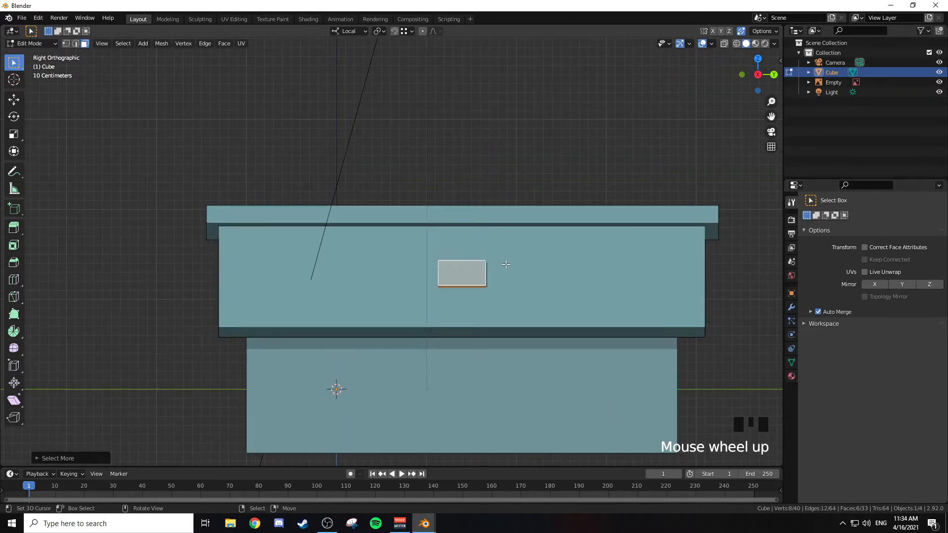
pyautogui.hotkey('shift', 'd')
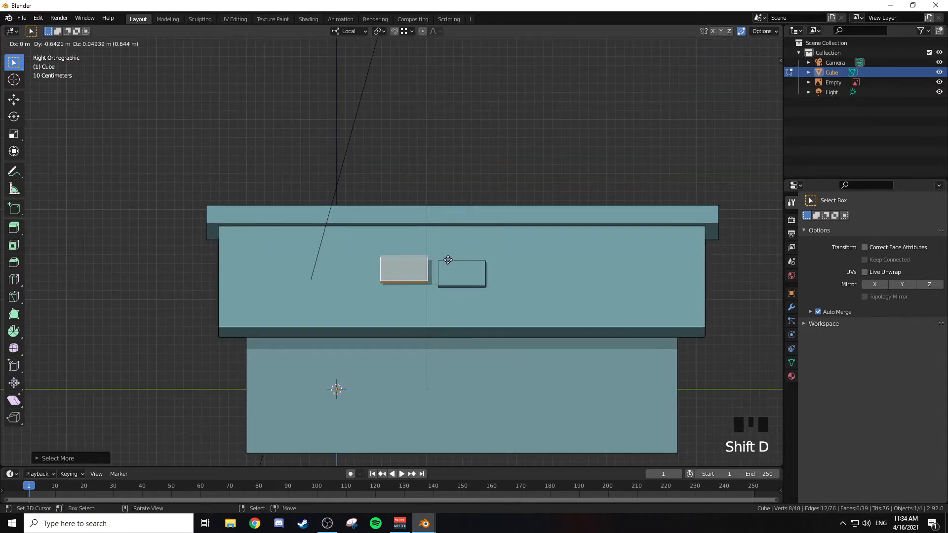
pyautogui.press('y')
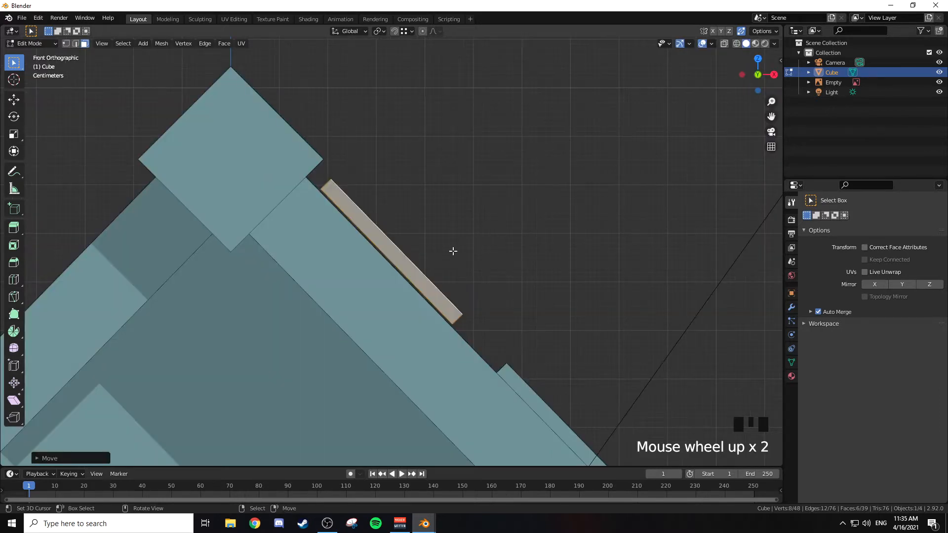
# Step: Nudge the copied tile along X towards the roof surface and move it freely away from the slope
pyautogui.press('g')
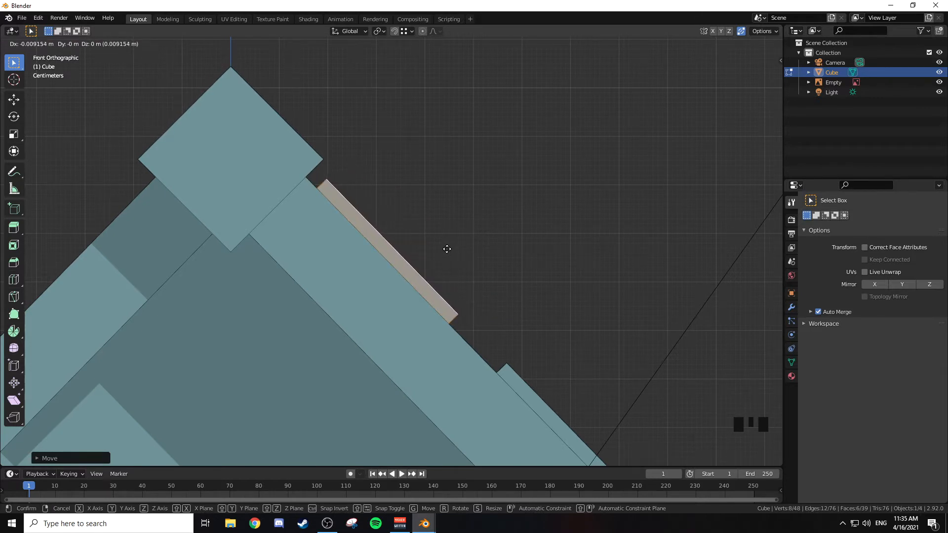
pyautogui.click(446, 249)
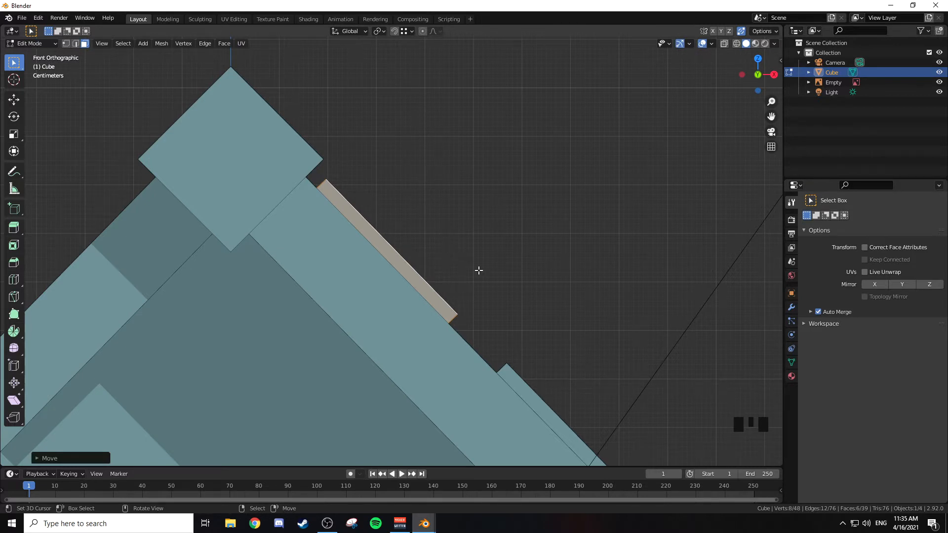
pyautogui.press('g')
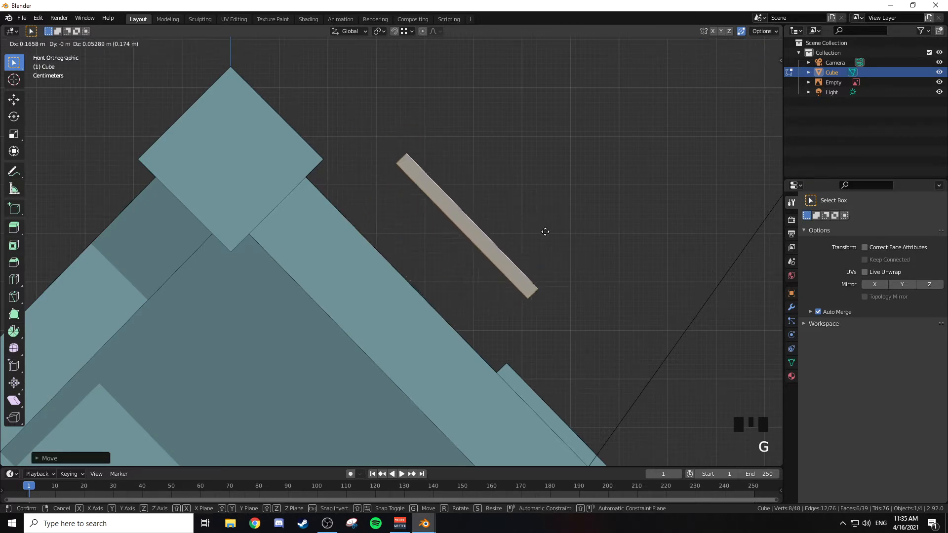
pyautogui.rightClick(510, 262)
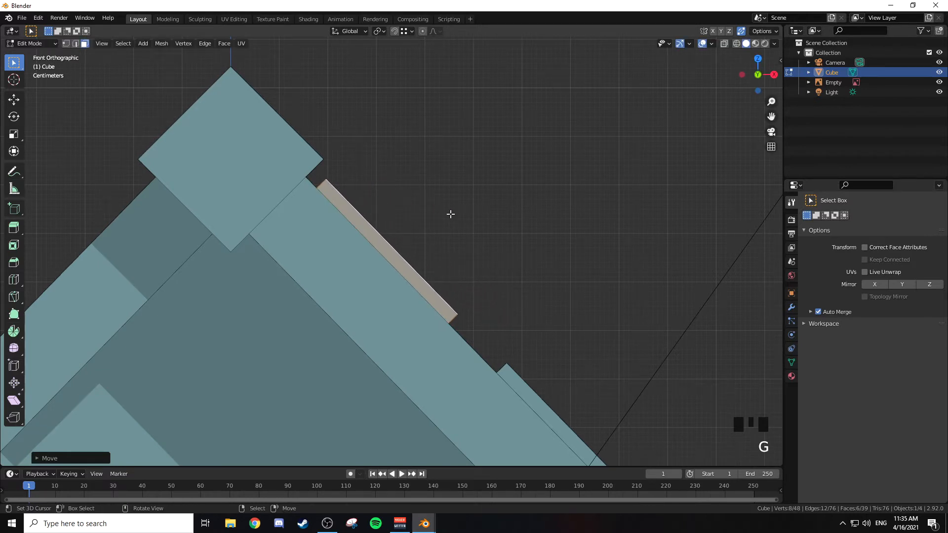
pyautogui.press('g')
pyautogui.click(477, 190)
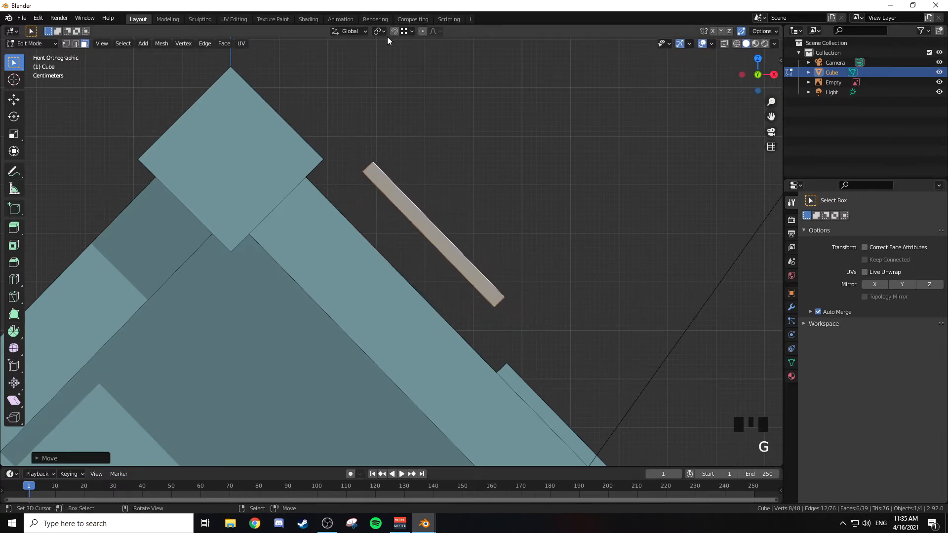
# Step: Set snapping to Edge and snap the copied tile onto the roof slope just below the ridge beam
pyautogui.click(410, 32)
pyautogui.click(403, 33)
pyautogui.click(411, 31)
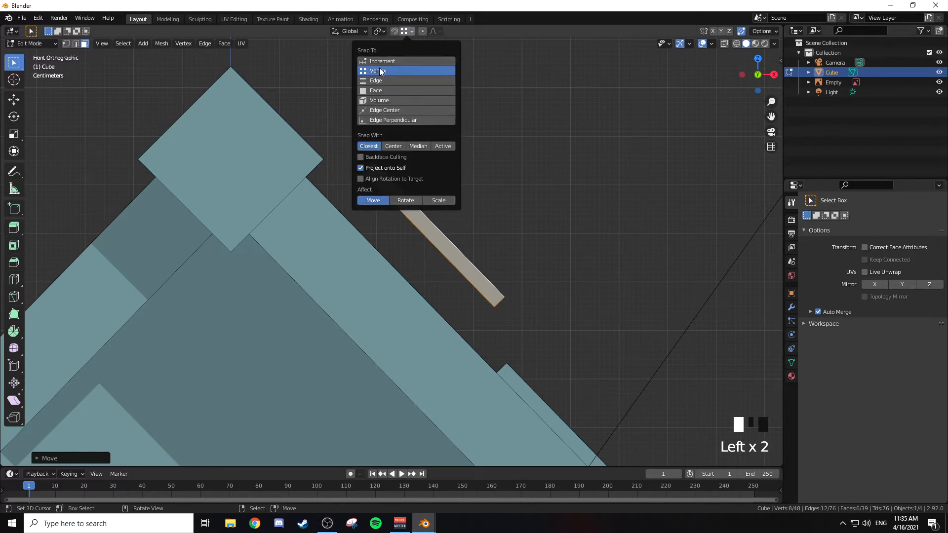
pyautogui.click(377, 81)
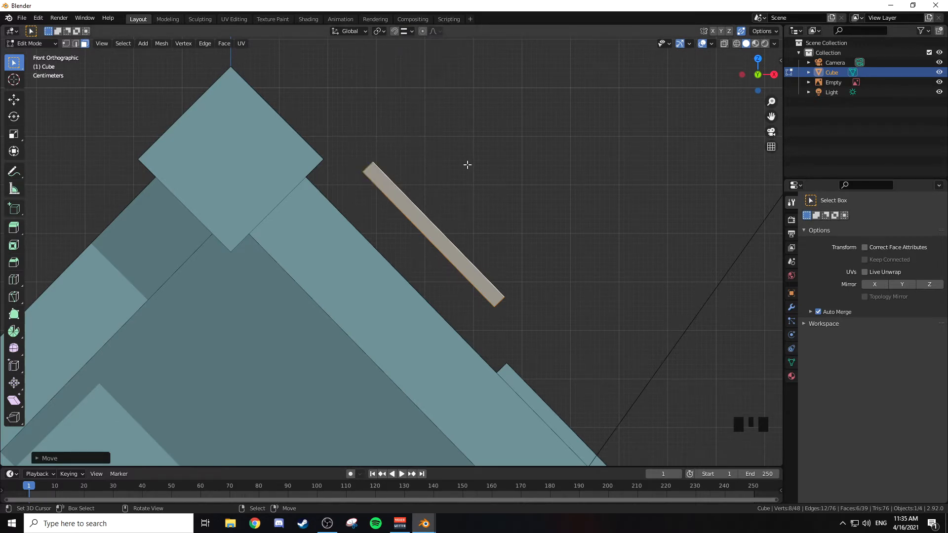
pyautogui.press('g')
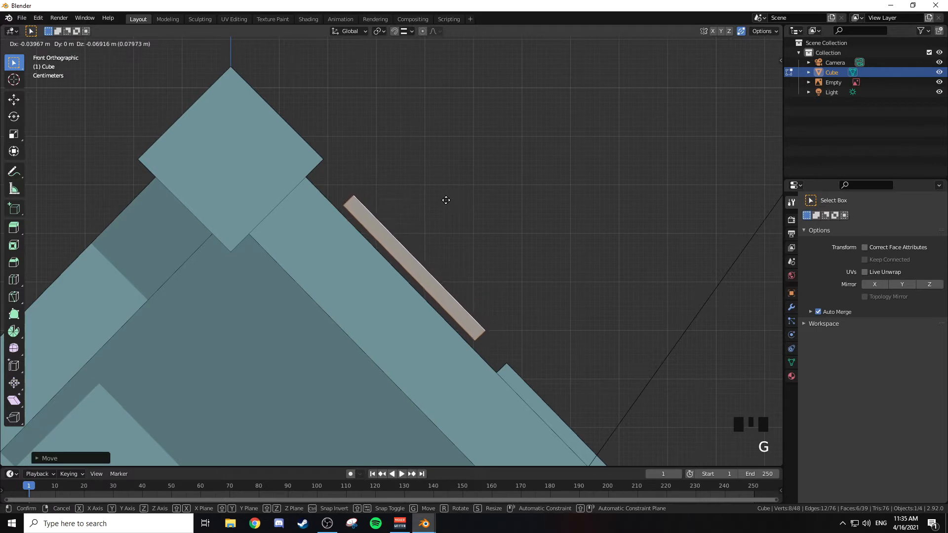
pyautogui.press('ctrl')
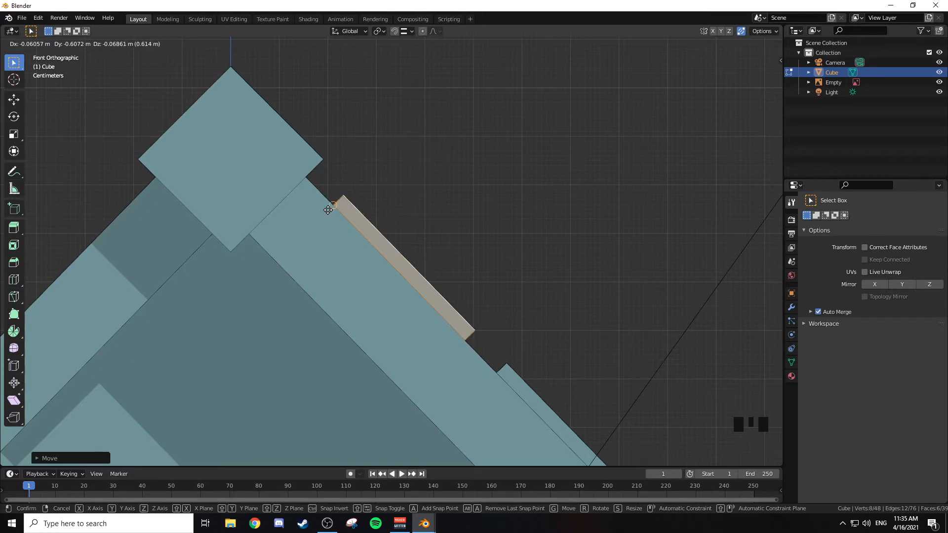
pyautogui.click(327, 209)
# Step: Move the snapped upper tile about 0.64 m along global Y, inward from the roof's end
pyautogui.moveTo(443, 205); pyautogui.dragTo(377, 197, button='middle')
pyautogui.scroll(-3, 373, 199)
pyautogui.scroll(-4, 463, 207)
pyautogui.moveTo(464, 207); pyautogui.dragTo(390, 208, button='middle')
pyautogui.scroll(-3, 391, 208)
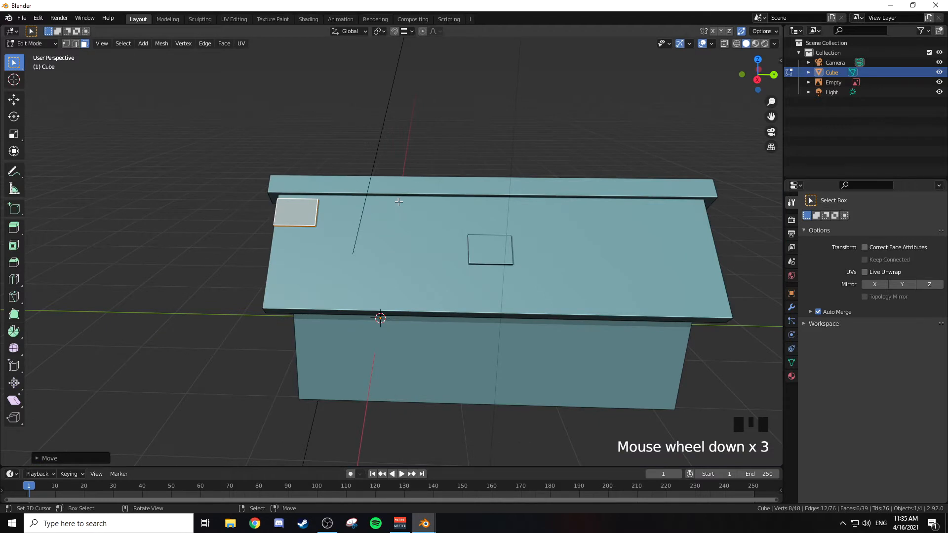
pyautogui.press('g')
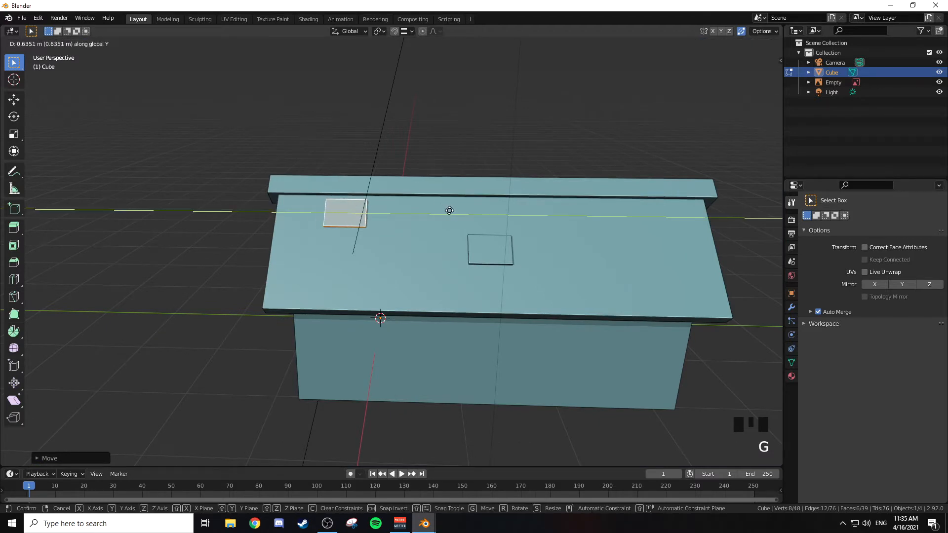
pyautogui.click(450, 211)
# Step: Duplicate the upper tile along global Y to the other half of the roof, past the middle tile
pyautogui.keyDown('shift'); pyautogui.moveTo(472, 196); pyautogui.dragTo(382, 193, button='middle'); pyautogui.keyUp('shift')
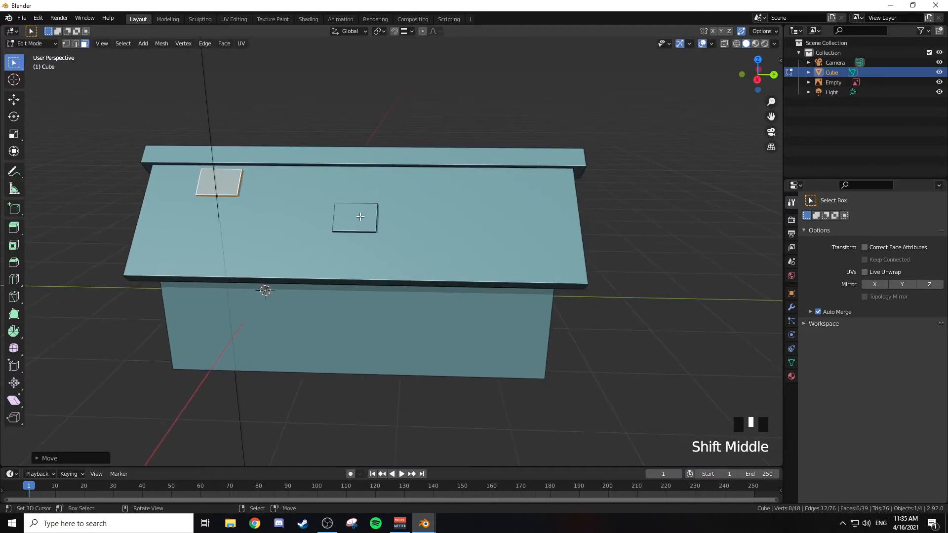
pyautogui.hotkey('shift', 'd')
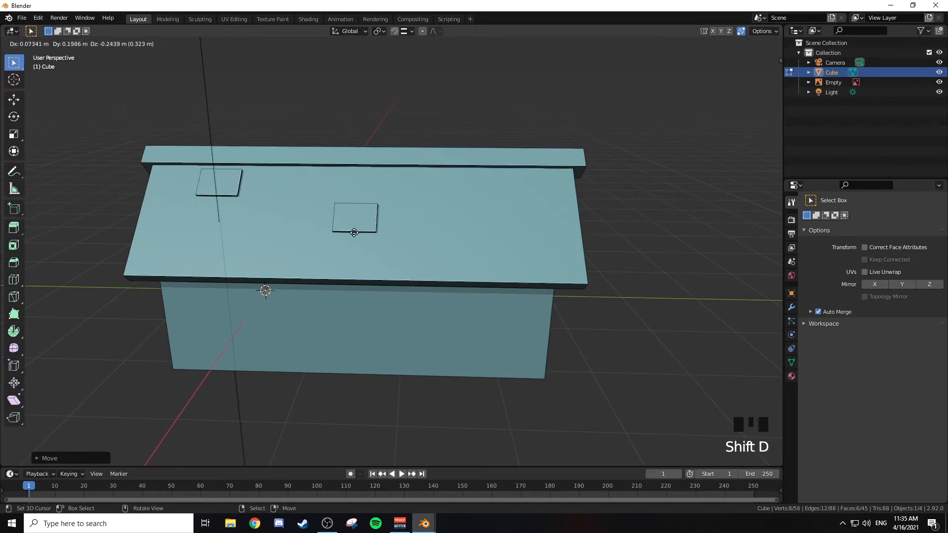
pyautogui.press('y')
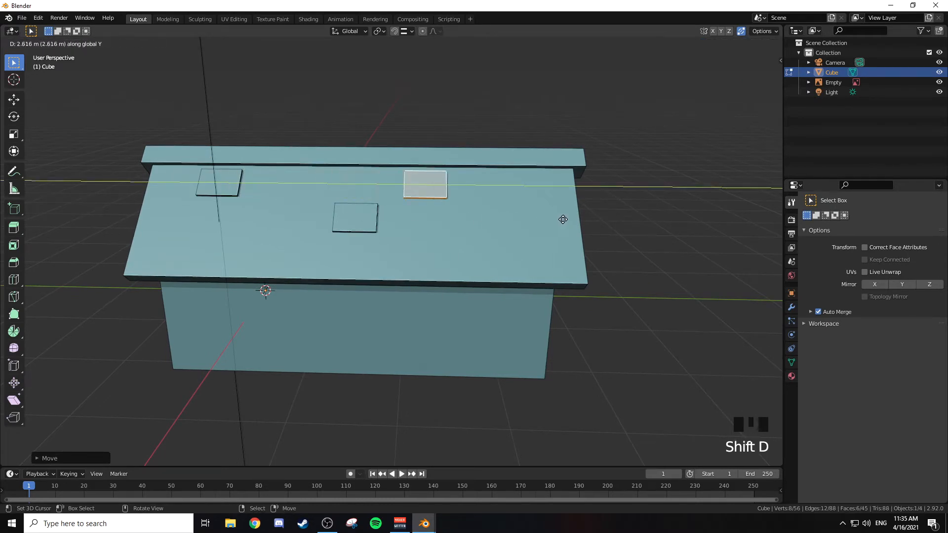
pyautogui.click(575, 221)
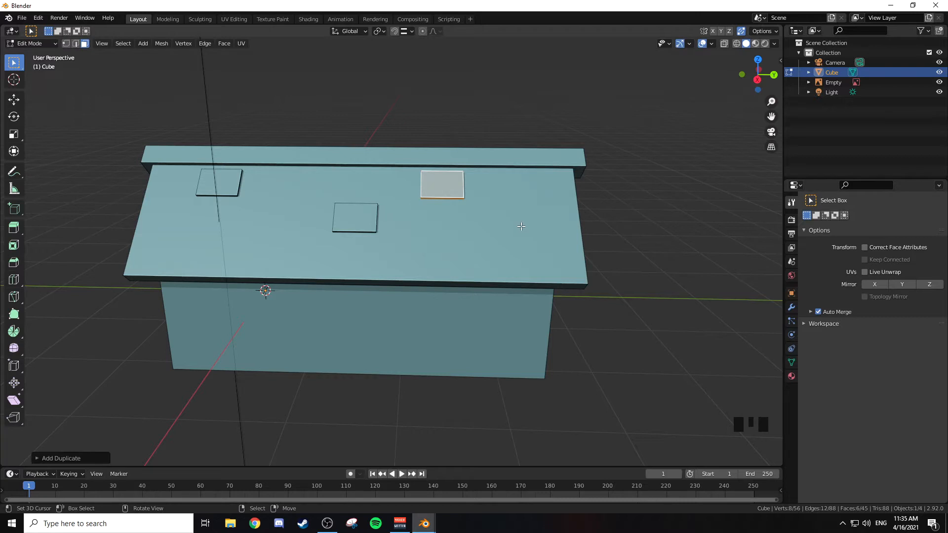
# Step: Select the whole middle tile and duplicate it along positive global Y to just below the second upper tile
pyautogui.rightClick(359, 216)
pyautogui.press('ctrl+KP_Add')
pyautogui.press('ctrl+KP_Add')
pyautogui.press('ctrl+KP_Add')
pyautogui.press('ctrl+KP_Add')
pyautogui.press('ctrl+KP_Add')
pyautogui.press('ctrl+KP_Add')
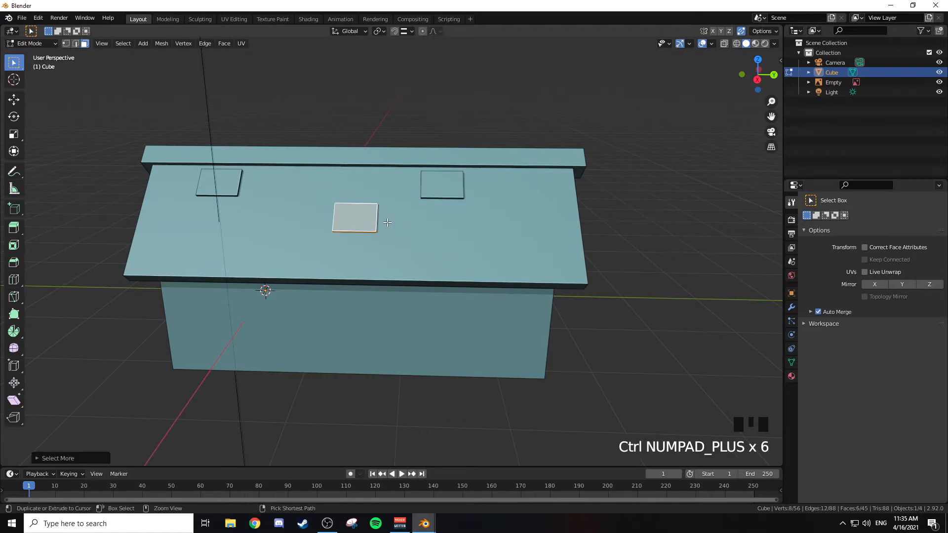
pyautogui.moveTo(387, 222)
pyautogui.mouseDown(button='middle')
pyautogui.moveTo(423, 231)
pyautogui.moveTo(419, 173)
pyautogui.moveTo(390, 236)
pyautogui.mouseUp(button='middle')
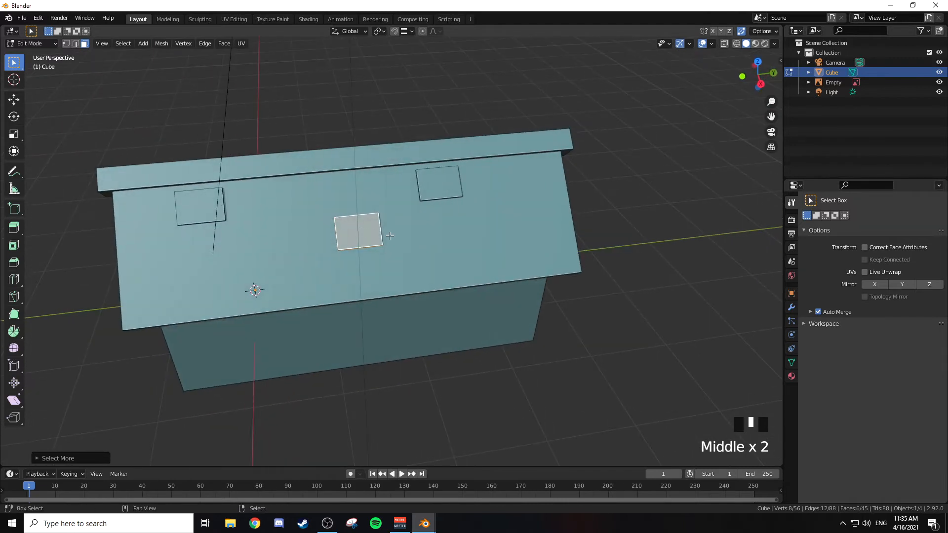
pyautogui.hotkey('shift', 'd')
pyautogui.press('y')
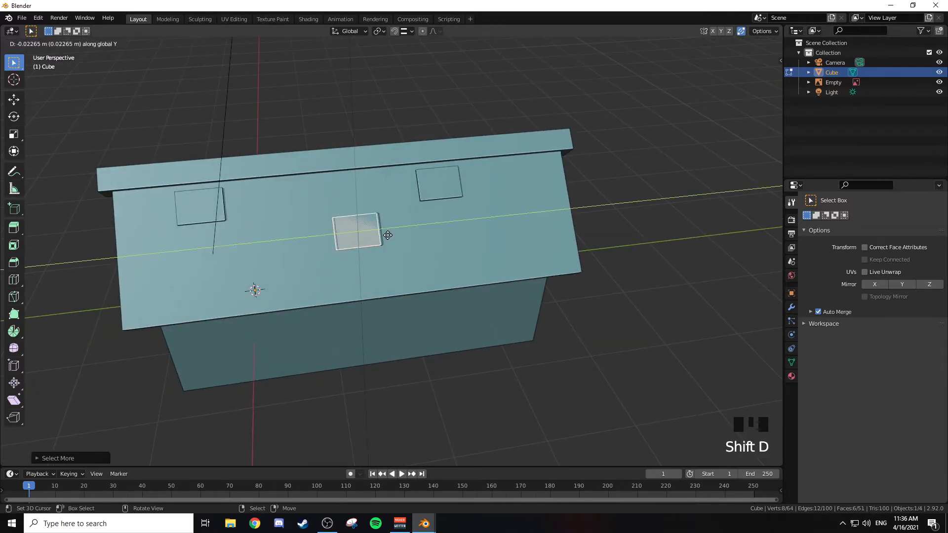
pyautogui.click(499, 225)
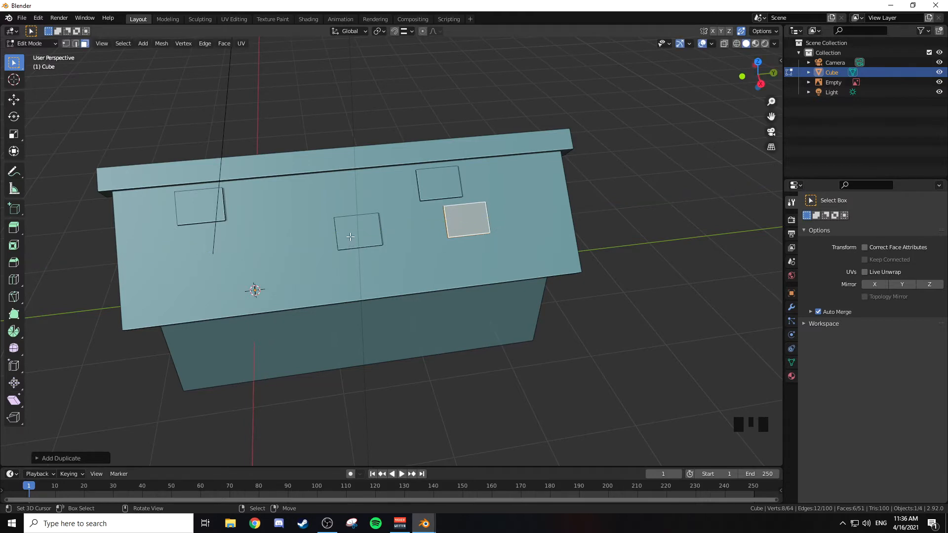
# Step: Duplicate the whole middle tile along negative global Y, placing the copy between it and the first upper tile
pyautogui.rightClick(378, 235)
pyautogui.press('ctrl+KP_Add')
pyautogui.press('ctrl+KP_Add')
pyautogui.press('ctrl+KP_Add')
pyautogui.press('ctrl+KP_Add')
pyautogui.press('ctrl+KP_Add')
pyautogui.press('ctrl+KP_Add')
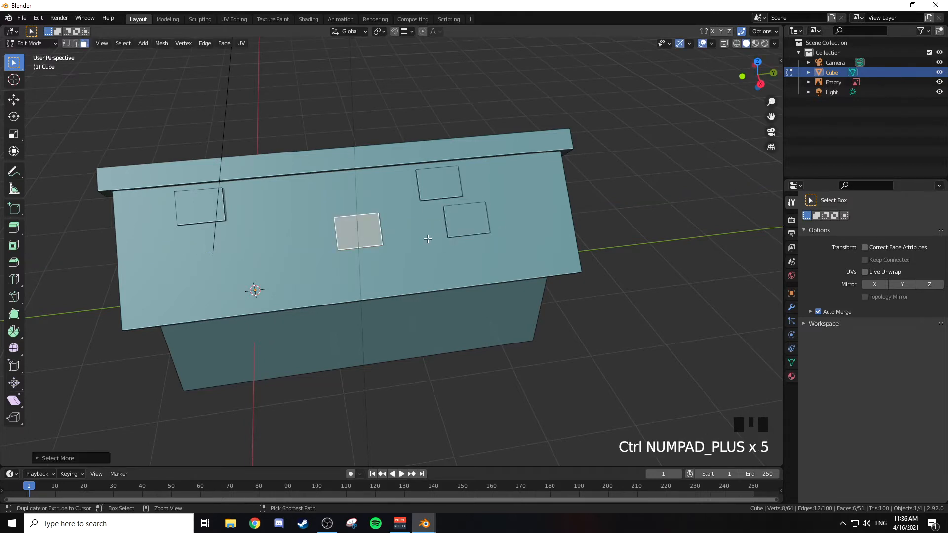
pyautogui.moveTo(428, 239); pyautogui.dragTo(405, 242, button='middle')
pyautogui.hotkey('shift', 'd')
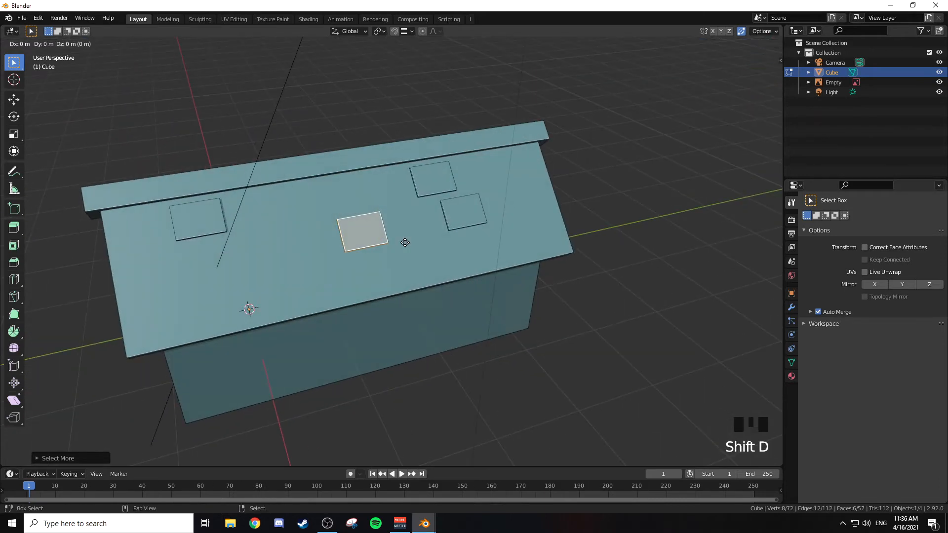
pyautogui.press('y')
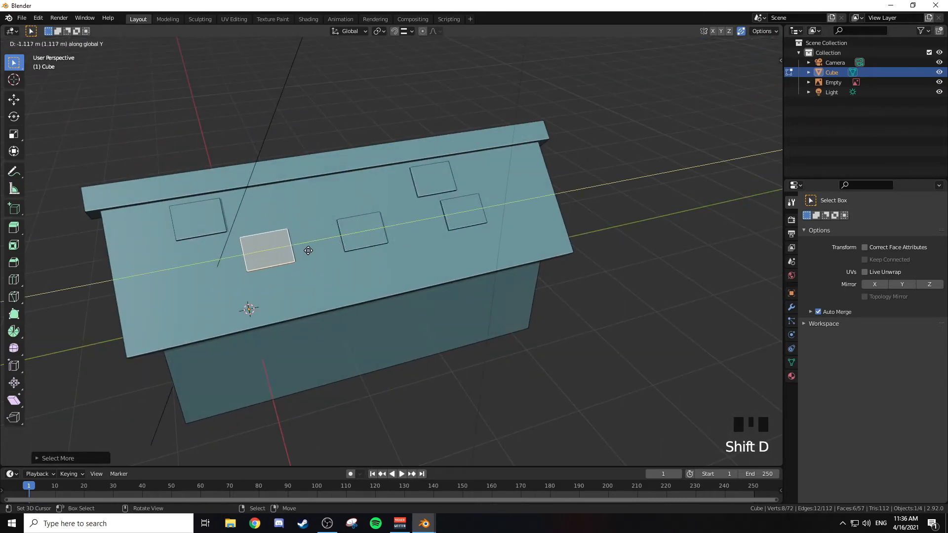
pyautogui.click(321, 248)
# Step: Move the copied tile down the roof slope and snap it directly below the middle row of tiles
pyautogui.moveTo(322, 248); pyautogui.dragTo(281, 360, button='middle')
pyautogui.press('KP_1')
pyautogui.scroll(5, 392, 209)
pyautogui.keyDown('shift'); pyautogui.moveTo(392, 210); pyautogui.dragTo(365, 205, button='middle'); pyautogui.keyUp('shift')
pyautogui.scroll(3, 367, 203)
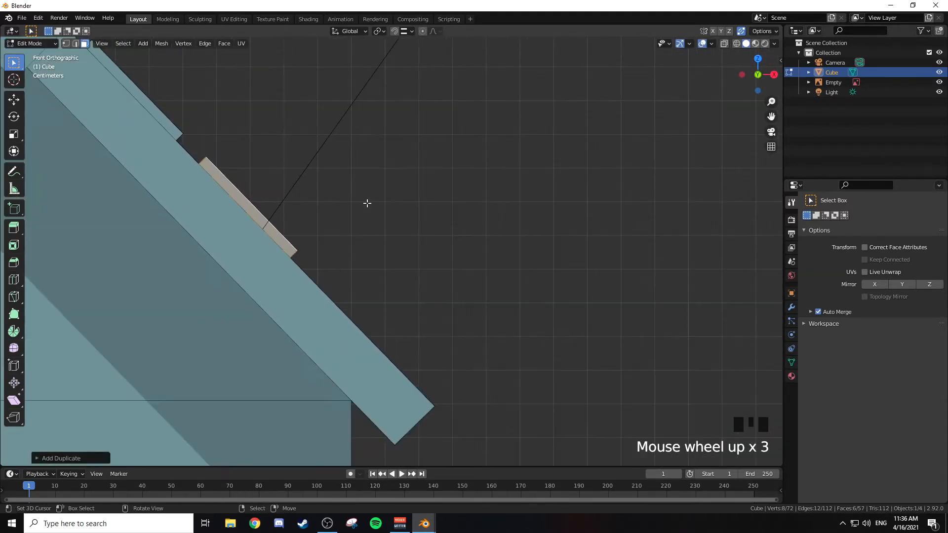
pyautogui.press('g')
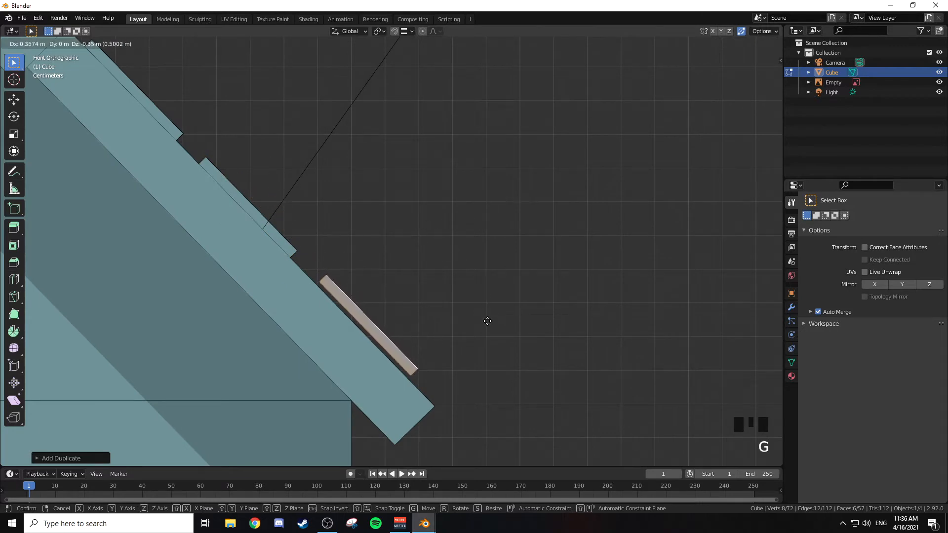
pyautogui.click(491, 324)
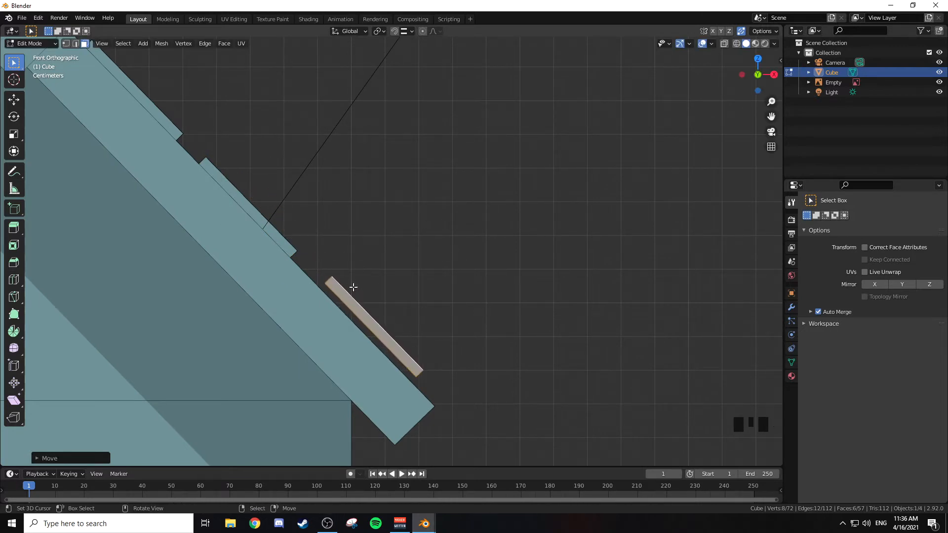
pyautogui.press('g')
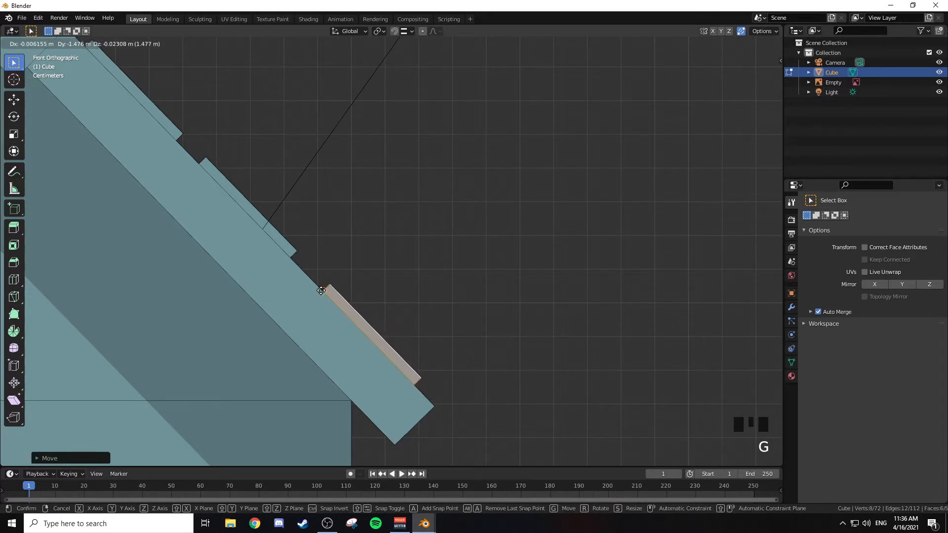
pyautogui.click(283, 264)
# Step: Move the snapped lower tile about 2.16 m along global Y, placing it just below the middle tile
pyautogui.moveTo(283, 264); pyautogui.dragTo(328, 281, button='middle')
pyautogui.scroll(-6, 356, 279)
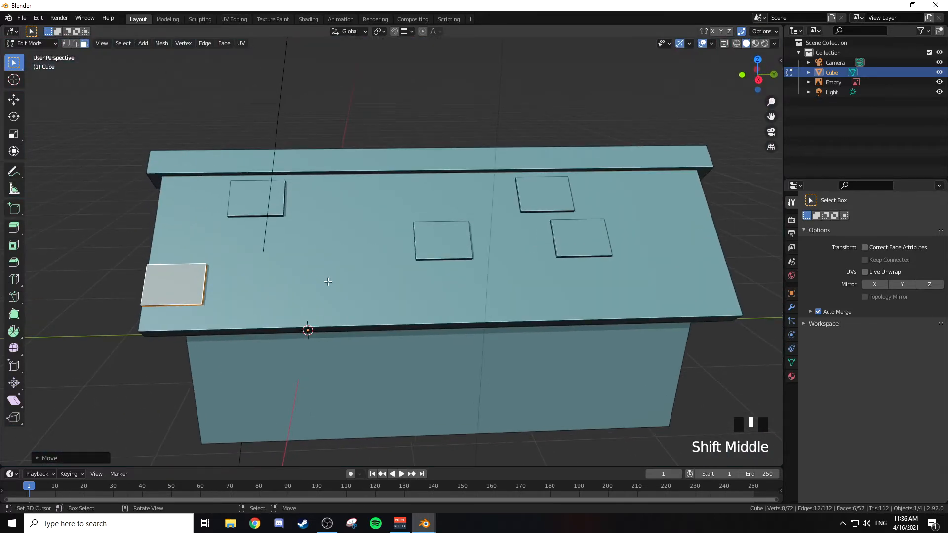
pyautogui.press('g')
pyautogui.press('y')
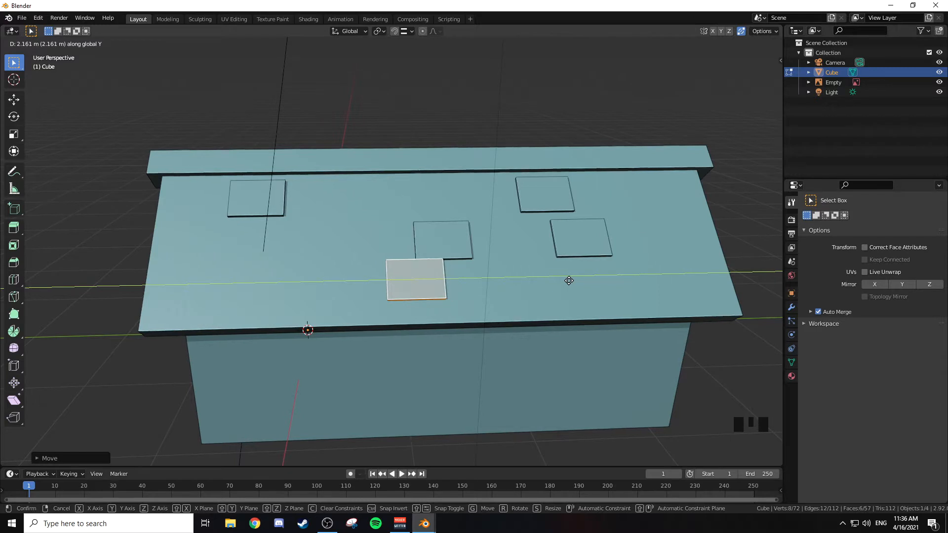
pyautogui.click(569, 280)
# Step: Duplicate the lower tile about 2.02 m along negative global Y, near the roof's end
pyautogui.scroll(-3, 569, 281)
pyautogui.moveTo(569, 280); pyautogui.dragTo(522, 268, button='middle')
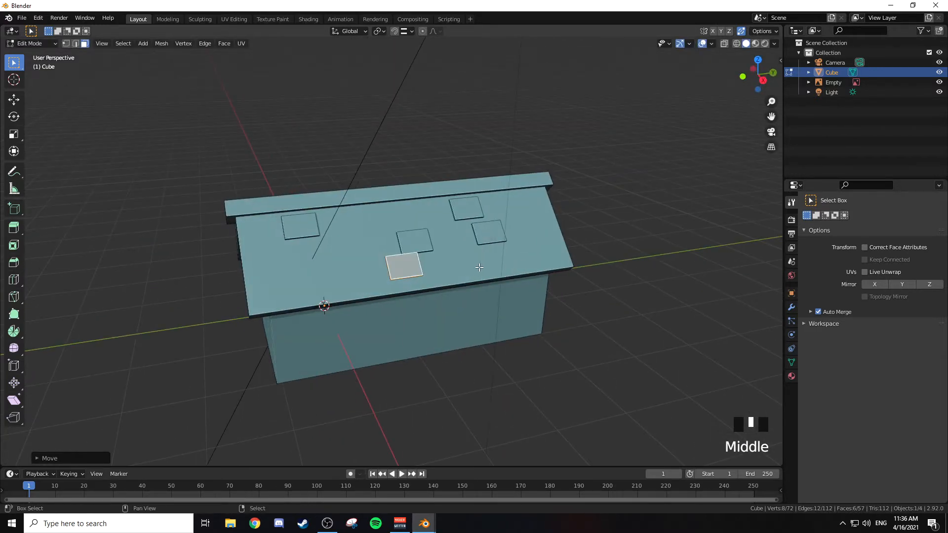
pyautogui.hotkey('shift', 'd')
pyautogui.press('y')
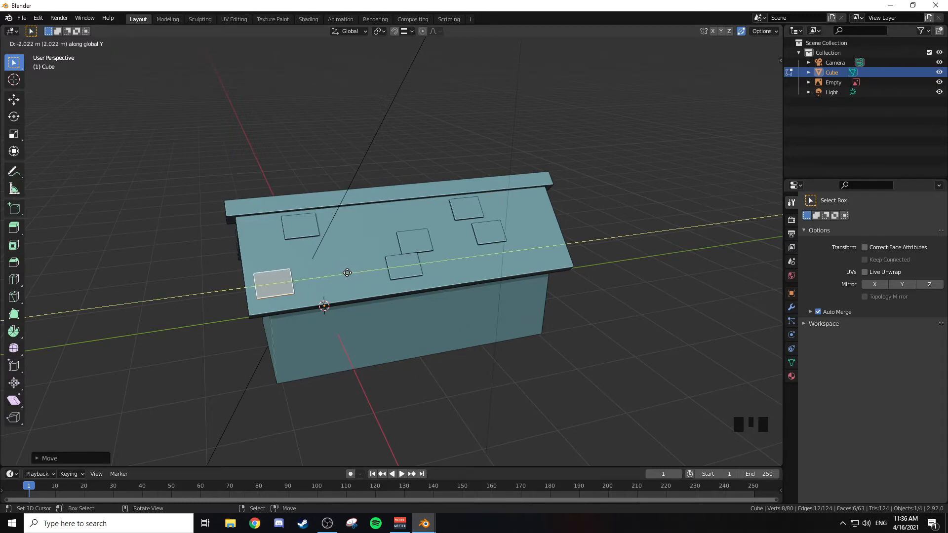
pyautogui.click(347, 273)
# Step: Select all six roof tiles on this slope and grow the selection to include each tile's side faces
pyautogui.moveTo(347, 273); pyautogui.dragTo(389, 274, button='middle')
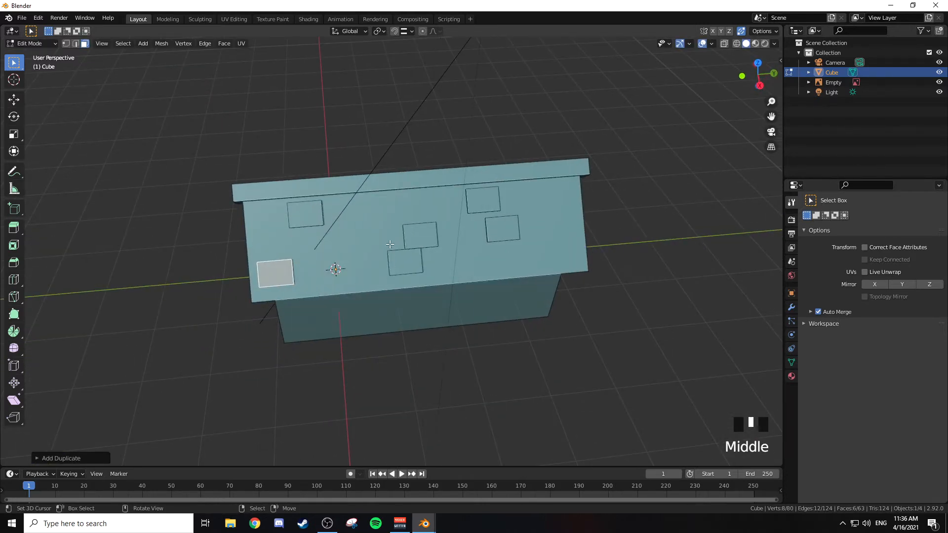
pyautogui.scroll(5, 395, 260)
pyautogui.moveTo(395, 260); pyautogui.dragTo(406, 241, button='middle')
pyautogui.keyDown('shift'); pyautogui.rightClick(402, 241); pyautogui.keyUp('shift')
pyautogui.keyDown('shift'); pyautogui.rightClick(404, 270); pyautogui.keyUp('shift')
pyautogui.keyDown('shift'); pyautogui.rightClick(248, 229); pyautogui.keyUp('shift')
pyautogui.keyDown('shift'); pyautogui.rightClick(458, 189); pyautogui.keyUp('shift')
pyautogui.keyDown('shift'); pyautogui.rightClick(487, 212); pyautogui.keyUp('shift')
pyautogui.moveTo(488, 212); pyautogui.dragTo(484, 196, button='middle')
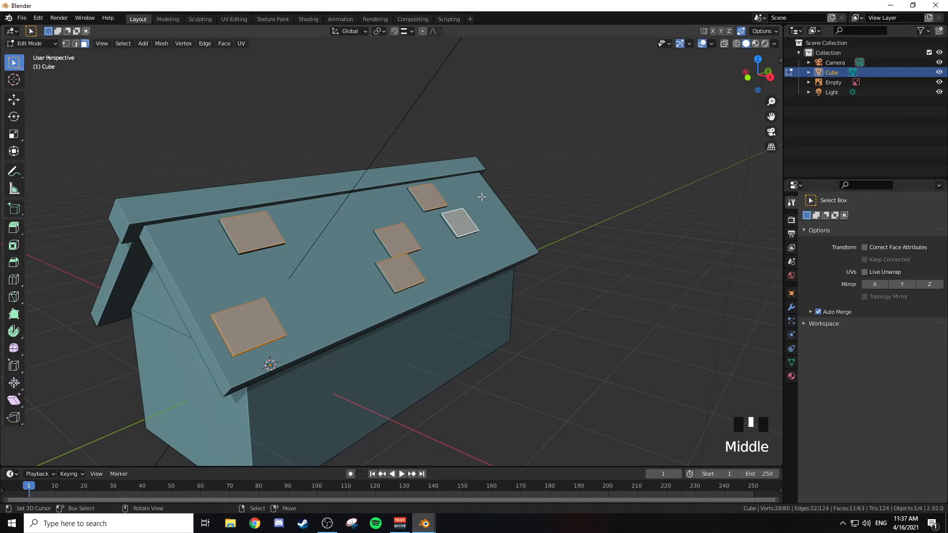
pyautogui.press('ctrl+KP_Add')
pyautogui.press('ctrl+KP_Add')
pyautogui.press('ctrl+KP_Add')
pyautogui.press('ctrl+KP_Add')
pyautogui.press('ctrl+KP_Add')
pyautogui.press('ctrl+KP_Add')
pyautogui.press('ctrl+KP_Add')
pyautogui.press('ctrl+KP_Add')
# Step: Duplicate the six selected tiles in place and rotate the copies 180° around global Z
pyautogui.moveTo(475, 198); pyautogui.dragTo(500, 186, button='middle')
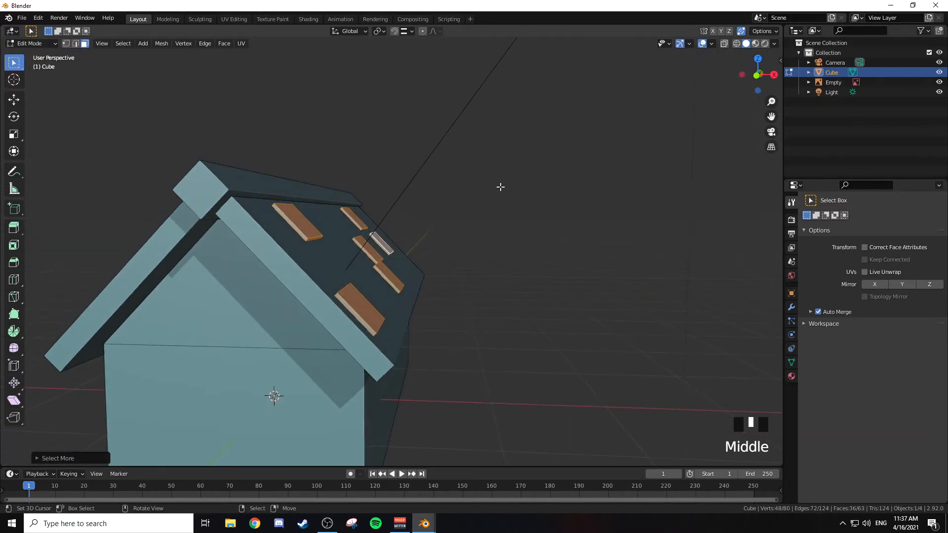
pyautogui.press('KP_1')
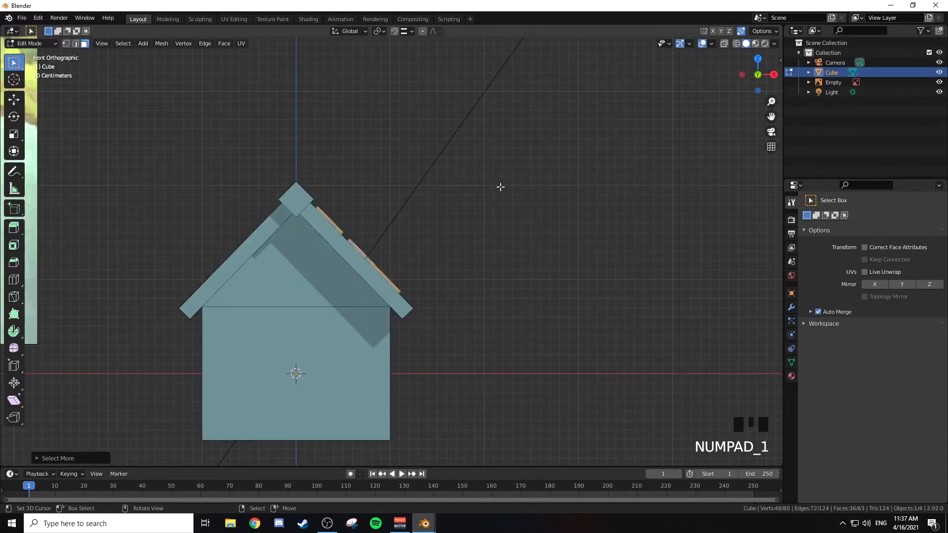
pyautogui.keyDown('shift'); pyautogui.moveTo(377, 174); pyautogui.dragTo(464, 214, button='middle'); pyautogui.keyUp('shift')
pyautogui.hotkey('shift', 'd')
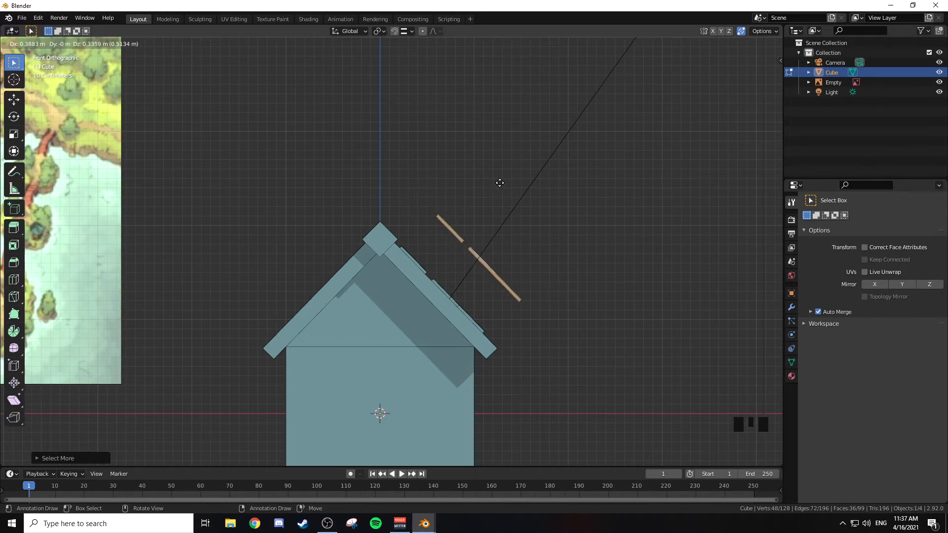
pyautogui.rightClick(495, 153)
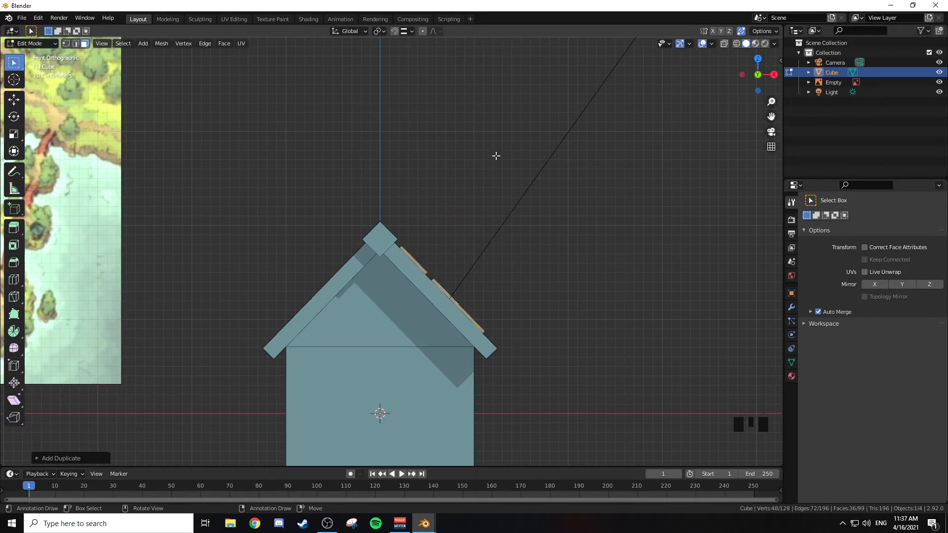
pyautogui.press('r')
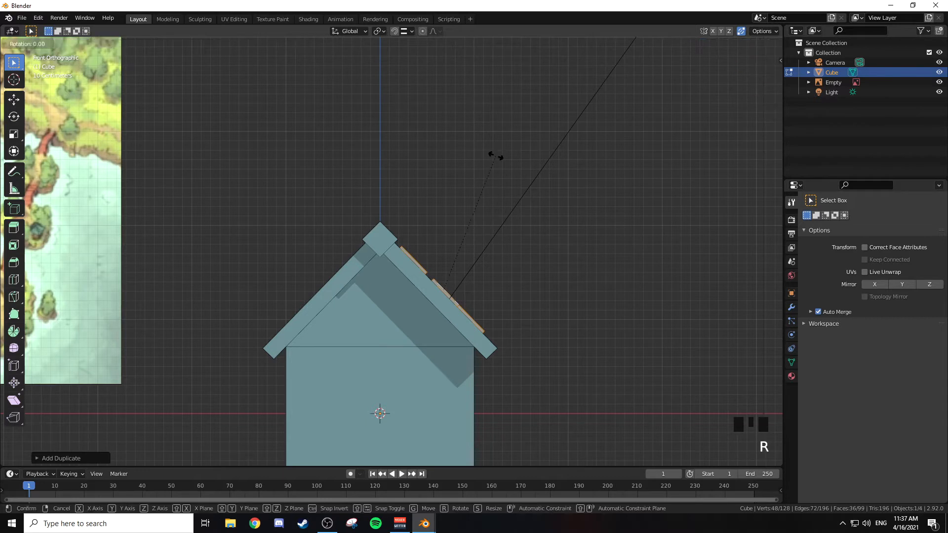
pyautogui.press('z')
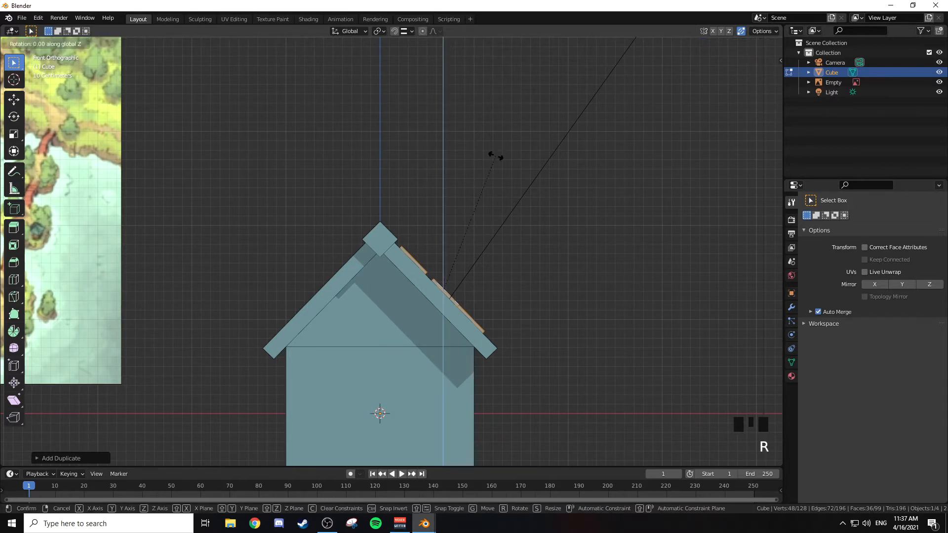
pyautogui.write('180')
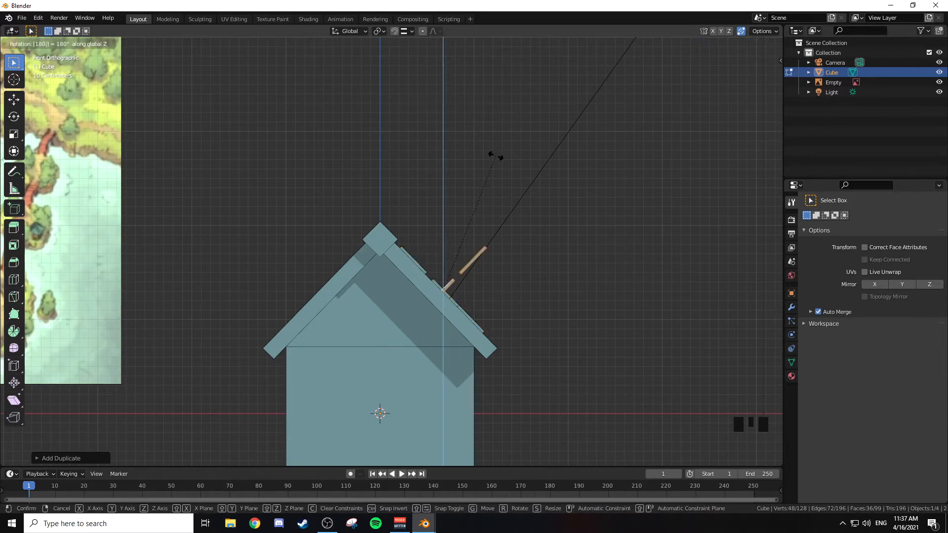
pyautogui.press('Return')
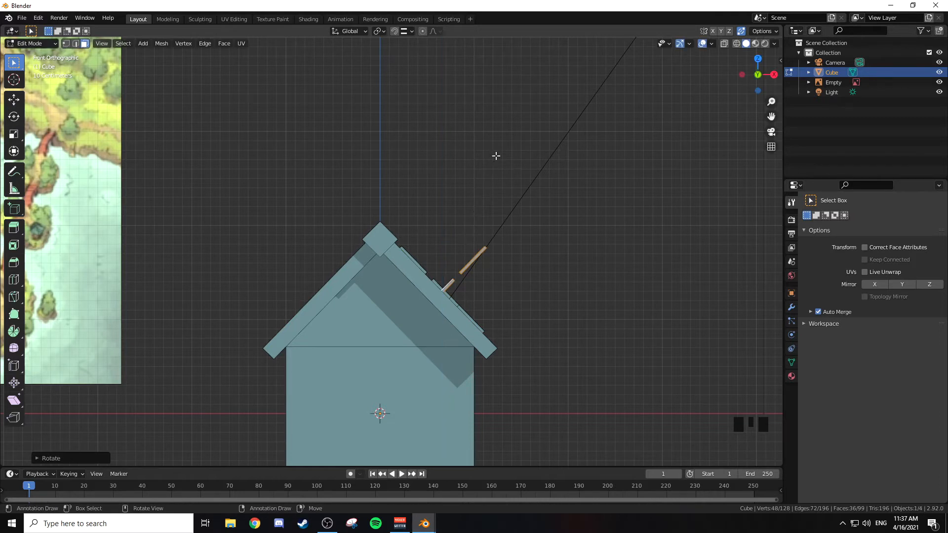
# Step: Move the rotated tiles across to the opposite roof slope, snap them onto its surface along global X, and leave Edit Mode
pyautogui.press('g')
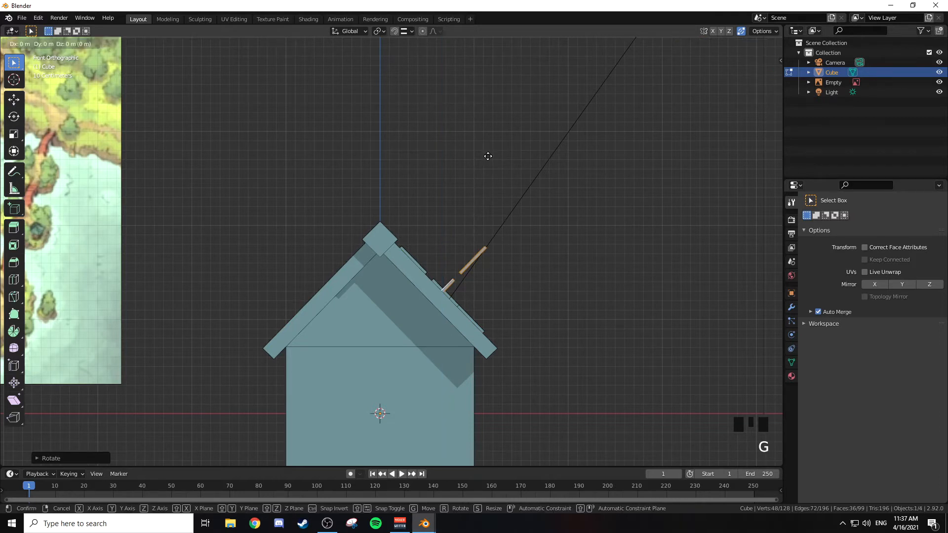
pyautogui.click(277, 127)
pyautogui.scroll(2, 255, 188)
pyautogui.keyDown('shift'); pyautogui.moveTo(255, 188); pyautogui.dragTo(362, 112, button='middle'); pyautogui.keyUp('shift')
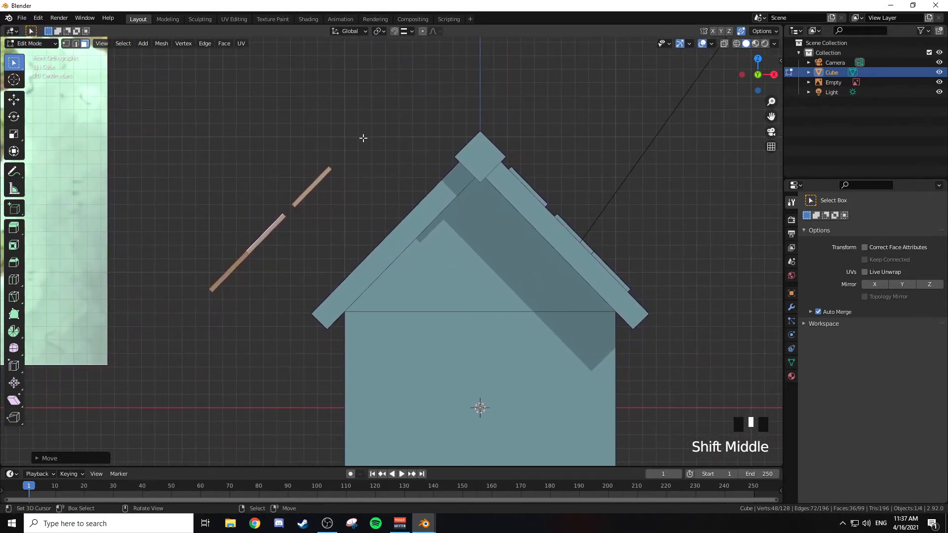
pyautogui.press('g')
pyautogui.press('x')
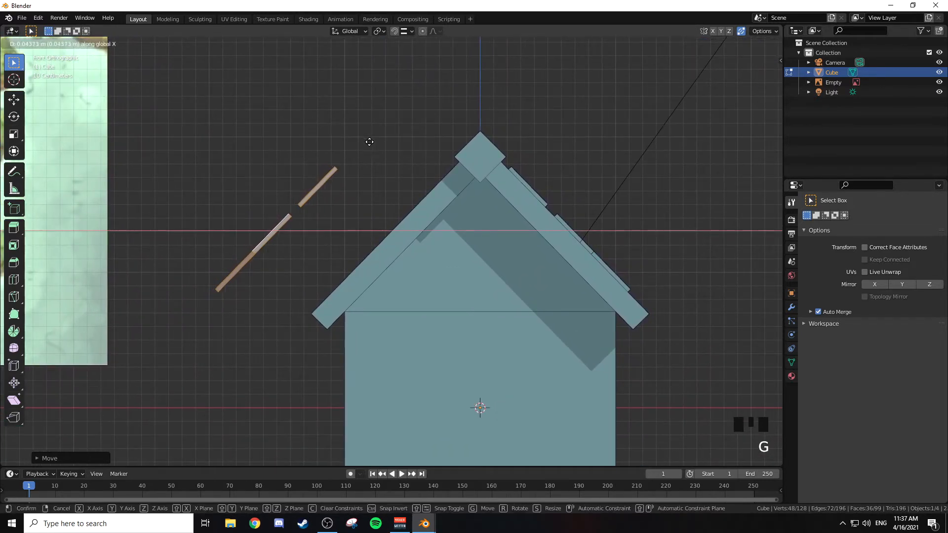
pyautogui.press('ctrl')
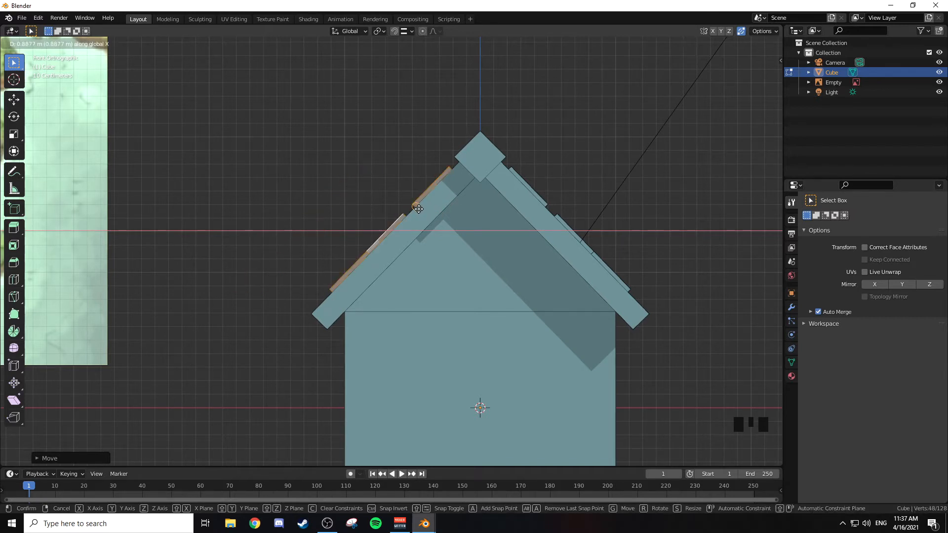
pyautogui.click(418, 209)
pyautogui.scroll(-2, 468, 192)
pyautogui.moveTo(468, 192); pyautogui.dragTo(494, 203, button='middle')
pyautogui.press('Tab')
# Step: Examine the tiled house and compare it with the buildings in the village reference image
pyautogui.scroll(-3, 573, 207)
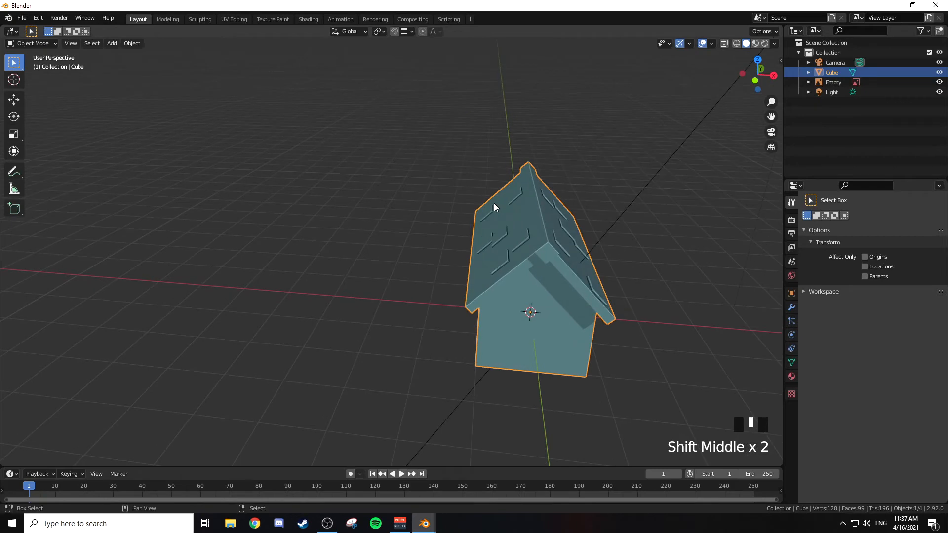
pyautogui.scroll(-3, 494, 203)
pyautogui.press('KP_1')
pyautogui.scroll(4, 481, 200)
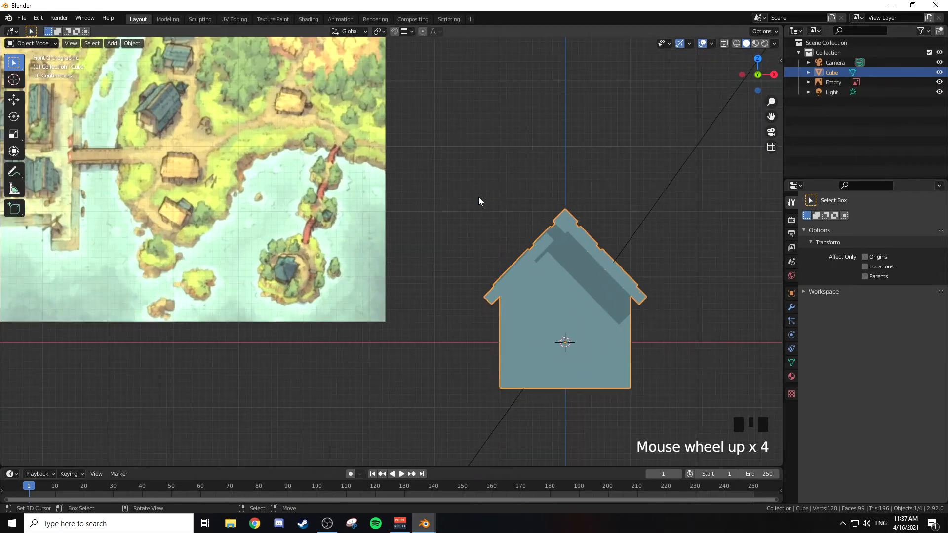
pyautogui.keyDown('shift'); pyautogui.moveTo(469, 211); pyautogui.dragTo(372, 208, button='middle'); pyautogui.keyUp('shift')
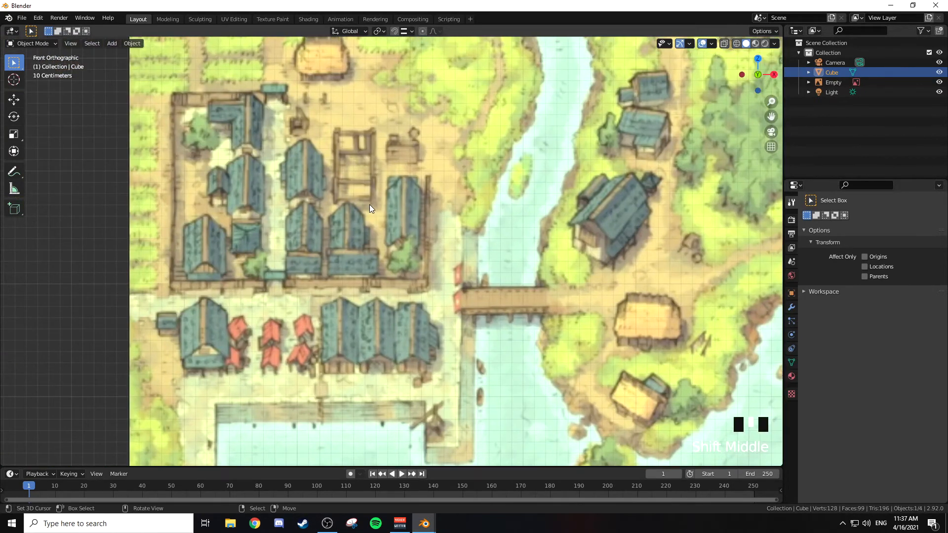
pyautogui.scroll(-1, 353, 216)
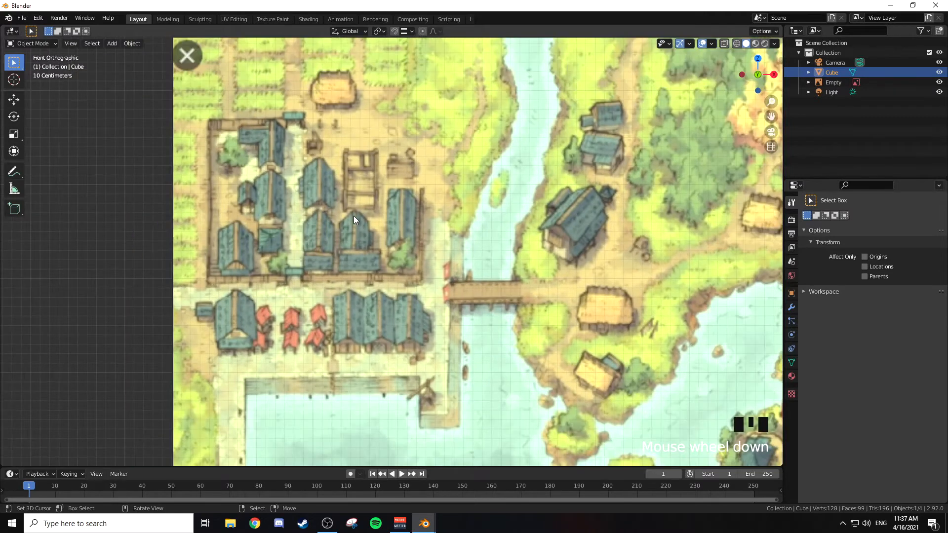
pyautogui.keyDown('shift'); pyautogui.moveTo(436, 233); pyautogui.dragTo(269, 121, button='middle'); pyautogui.keyUp('shift')
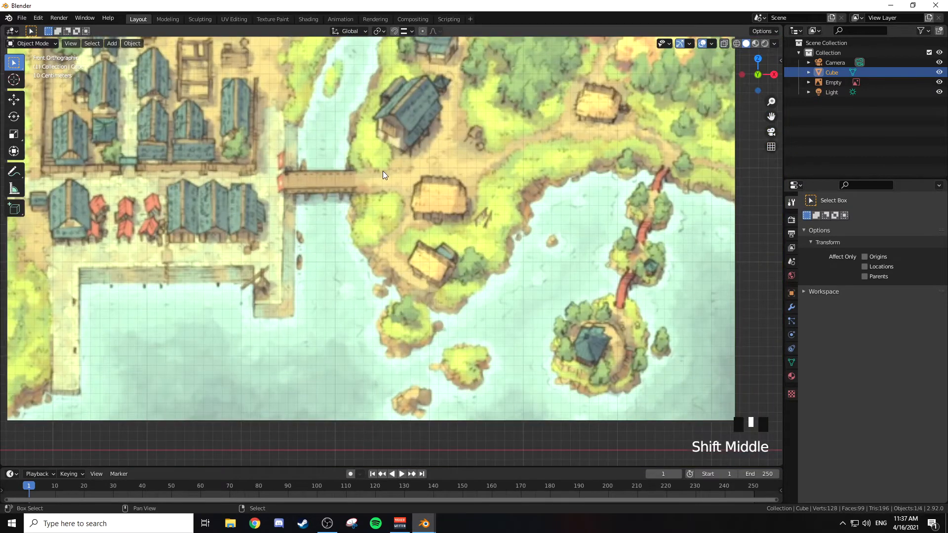
pyautogui.keyDown('shift'); pyautogui.moveTo(383, 171); pyautogui.dragTo(287, 132, button='middle'); pyautogui.keyUp('shift')
pyautogui.keyDown('shift'); pyautogui.moveTo(640, 171); pyautogui.dragTo(368, 161, button='middle'); pyautogui.keyUp('shift')
pyautogui.keyDown('shift'); pyautogui.moveTo(586, 218); pyautogui.dragTo(458, 187, button='middle'); pyautogui.keyUp('shift')
pyautogui.scroll(-2, 523, 167)
pyautogui.scroll(2, 479, 164)
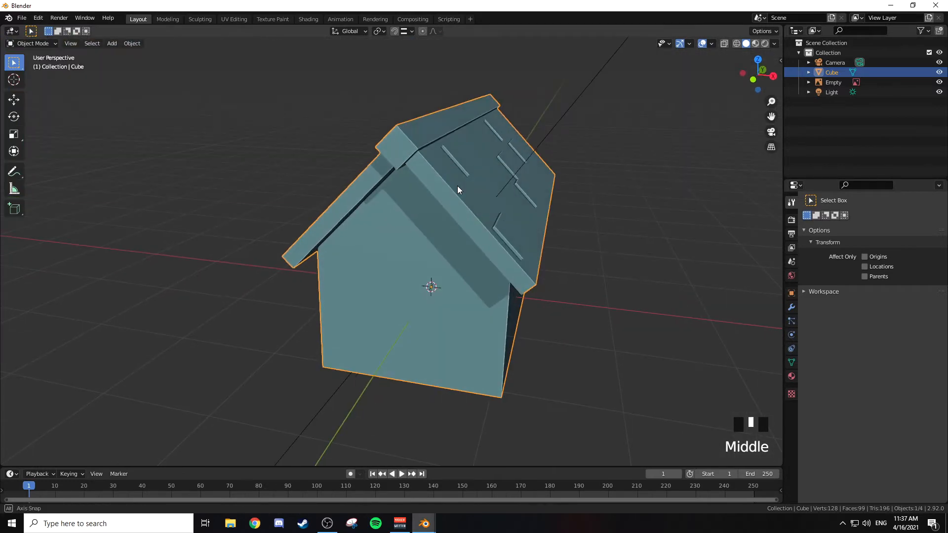
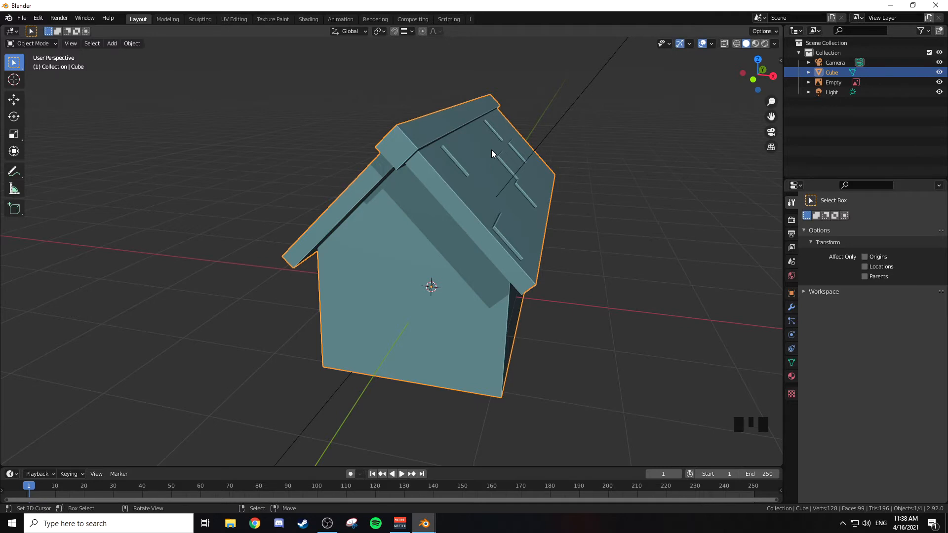
# Step: In Edit Mode, select one face on each of the two roof slabs together with a face of the ridge beam
pyautogui.moveTo(510, 199); pyautogui.dragTo(535, 199, button='middle')
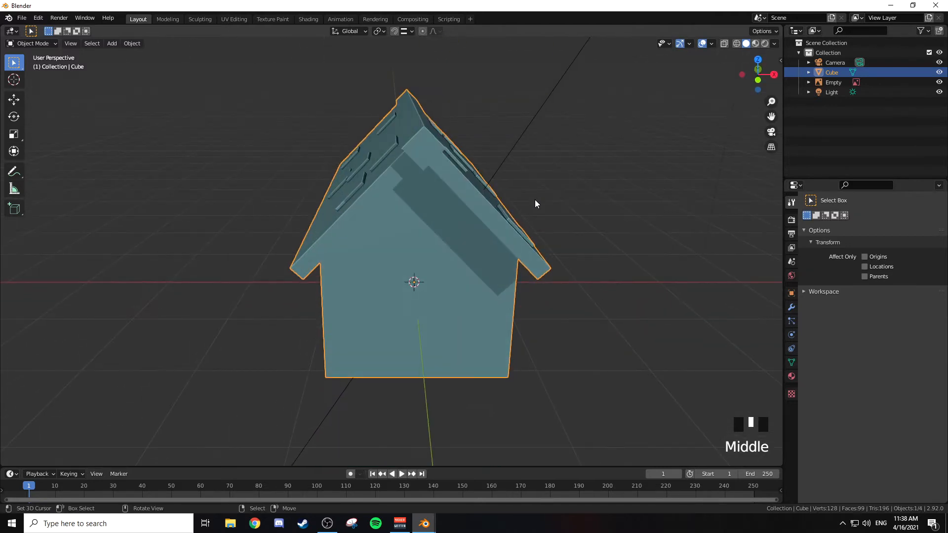
pyautogui.press('KP_1')
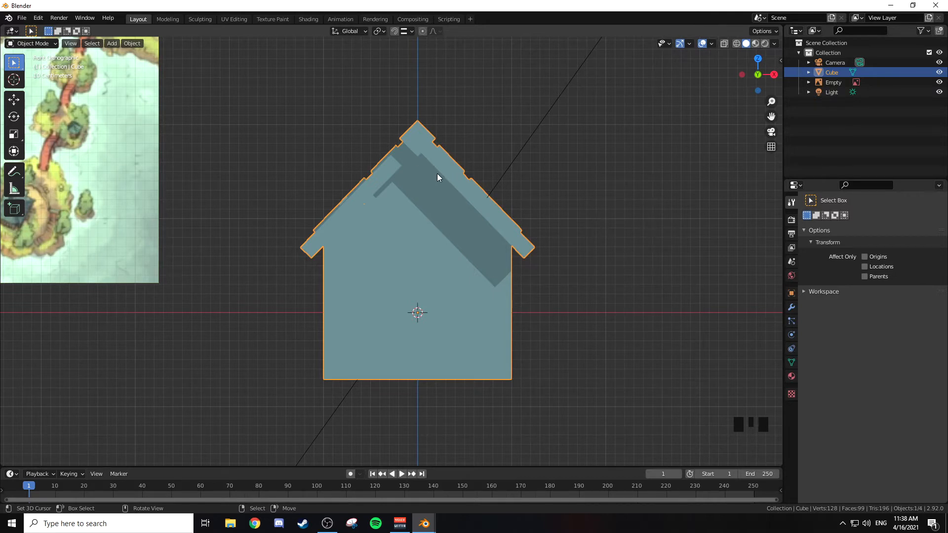
pyautogui.moveTo(462, 180); pyautogui.dragTo(394, 171, button='middle')
pyautogui.press('Tab')
pyautogui.press('Tab')
pyautogui.press('Tab')
pyautogui.rightClick(417, 148)
pyautogui.keyDown('shift'); pyautogui.rightClick(436, 130); pyautogui.keyUp('shift')
pyautogui.keyDown('shift'); pyautogui.rightClick(478, 163); pyautogui.keyUp('shift')
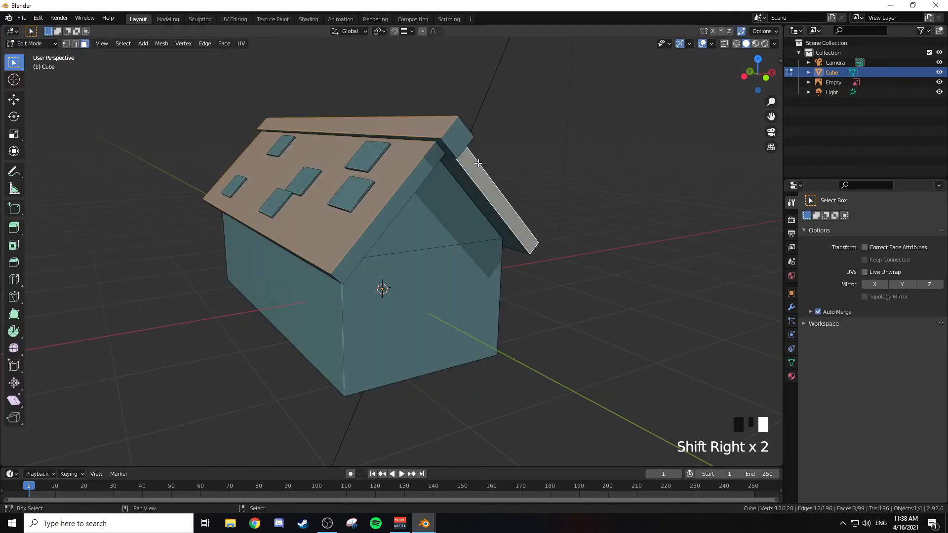
# Step: Add the faces of all six roof tiles on the first slope to the selection
pyautogui.keyDown('shift'); pyautogui.rightClick(370, 154); pyautogui.keyUp('shift')
pyautogui.keyDown('shift'); pyautogui.rightClick(351, 194); pyautogui.keyUp('shift')
pyautogui.keyDown('shift'); pyautogui.rightClick(292, 191); pyautogui.keyUp('shift')
pyautogui.keyDown('shift'); pyautogui.rightClick(285, 200); pyautogui.keyUp('shift')
pyautogui.keyDown('shift'); pyautogui.rightClick(236, 182); pyautogui.keyUp('shift')
pyautogui.keyDown('shift'); pyautogui.rightClick(280, 142); pyautogui.keyUp('shift')
# Step: Add the six tile faces on the opposite slope and that side's slab and ridge beam faces to the selection
pyautogui.moveTo(280, 143); pyautogui.dragTo(434, 177, button='middle')
pyautogui.keyDown('shift'); pyautogui.rightClick(434, 175); pyautogui.keyUp('shift')
pyautogui.keyDown('shift'); pyautogui.rightClick(376, 268); pyautogui.keyUp('shift')
pyautogui.keyDown('shift'); pyautogui.rightClick(616, 263); pyautogui.keyUp('shift')
pyautogui.keyDown('shift'); pyautogui.rightClick(638, 220); pyautogui.keyUp('shift')
pyautogui.keyDown('shift'); pyautogui.rightClick(726, 176); pyautogui.keyUp('shift')
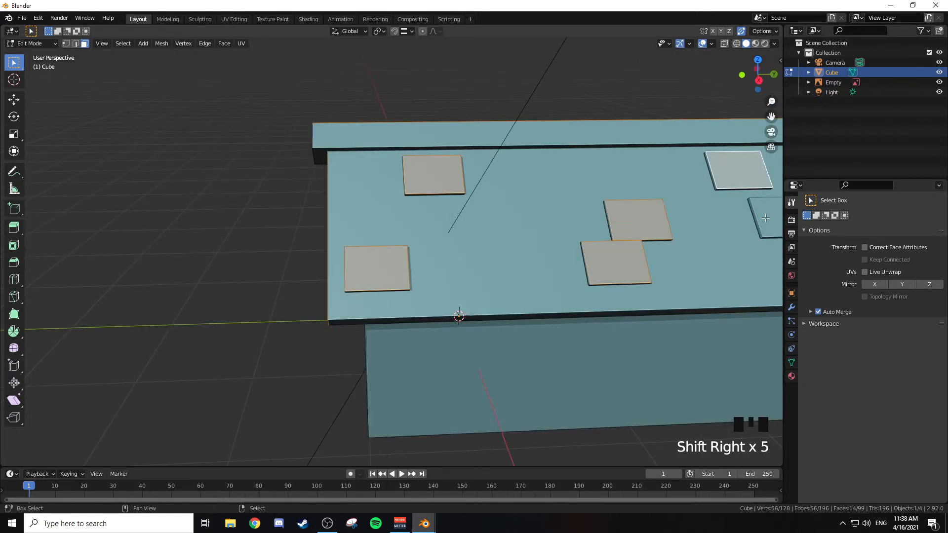
pyautogui.keyDown('shift'); pyautogui.rightClick(765, 219); pyautogui.keyUp('shift')
pyautogui.keyDown('shift'); pyautogui.rightClick(686, 173); pyautogui.keyUp('shift')
pyautogui.keyDown('shift'); pyautogui.rightClick(557, 140); pyautogui.keyUp('shift')
# Step: Grow the selection to cover the whole roof, separate it into its own object and leave Edit Mode
pyautogui.moveTo(557, 139); pyautogui.dragTo(519, 169, button='middle')
pyautogui.press('ctrl+KP_Add')
pyautogui.press('ctrl+KP_Add')
pyautogui.press('ctrl+KP_Add')
pyautogui.scroll(-3, 521, 171)
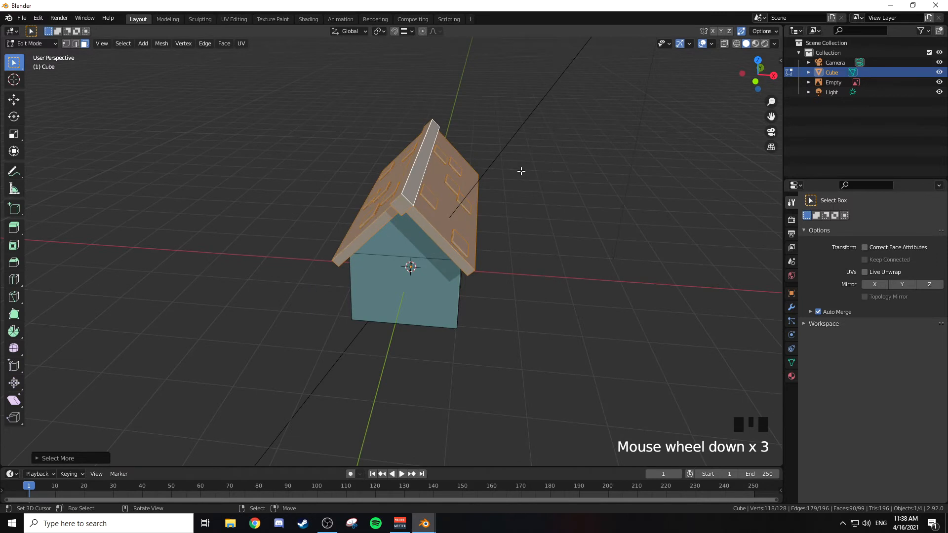
pyautogui.hotkey('shift', 'p')
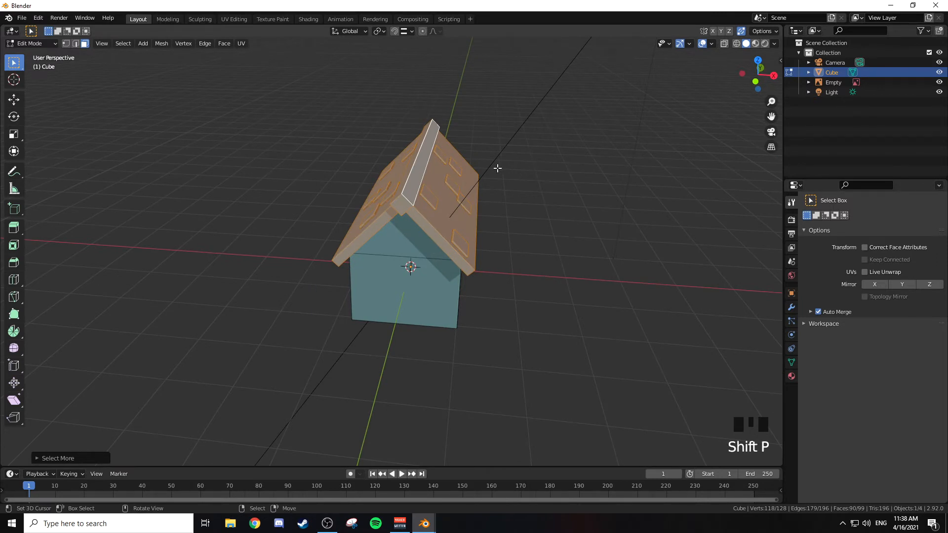
pyautogui.press('p')
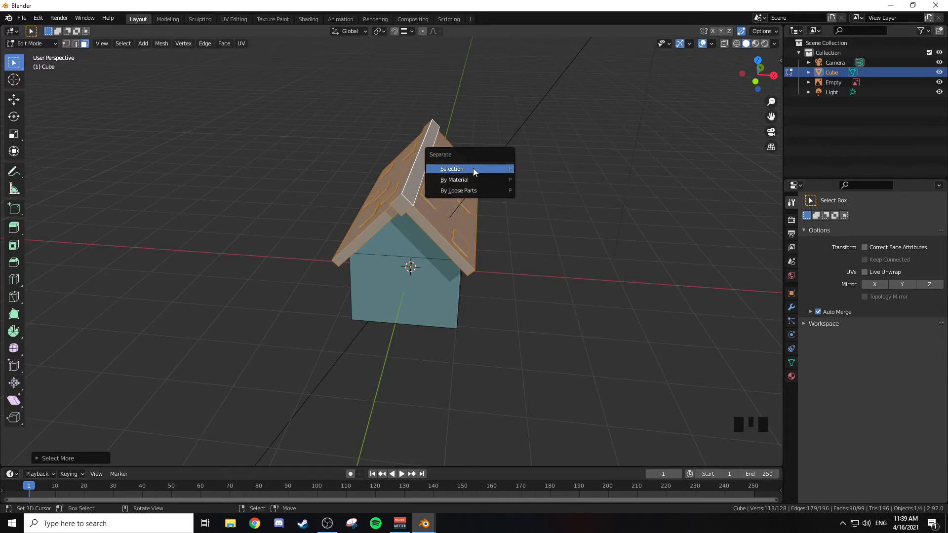
pyautogui.click(473, 168)
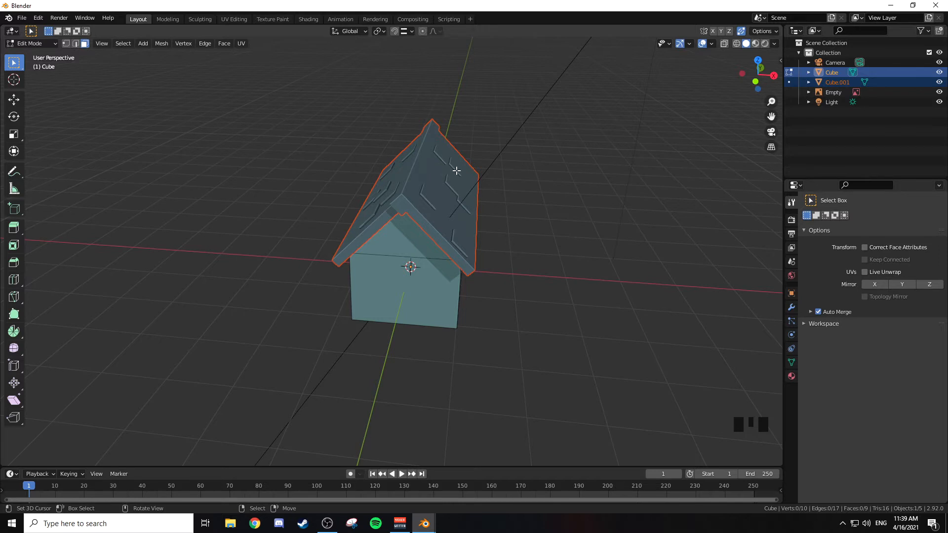
pyautogui.press('Tab')
# Step: Try moving and rotating the separated roof to check that it is independent of the house base
pyautogui.rightClick(450, 206)
pyautogui.rightClick(433, 256)
pyautogui.moveTo(433, 257); pyautogui.dragTo(472, 187, button='middle')
pyautogui.rightClick(463, 207)
pyautogui.press('g')
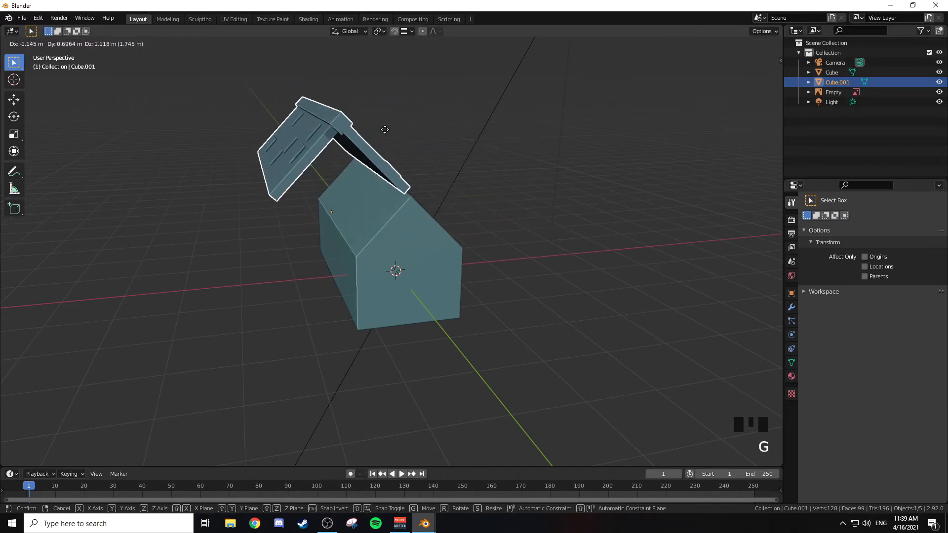
pyautogui.click(437, 160)
pyautogui.moveTo(569, 152); pyautogui.dragTo(504, 202, button='middle')
pyautogui.press('KP_5')
pyautogui.press('KP_5')
pyautogui.press('r')
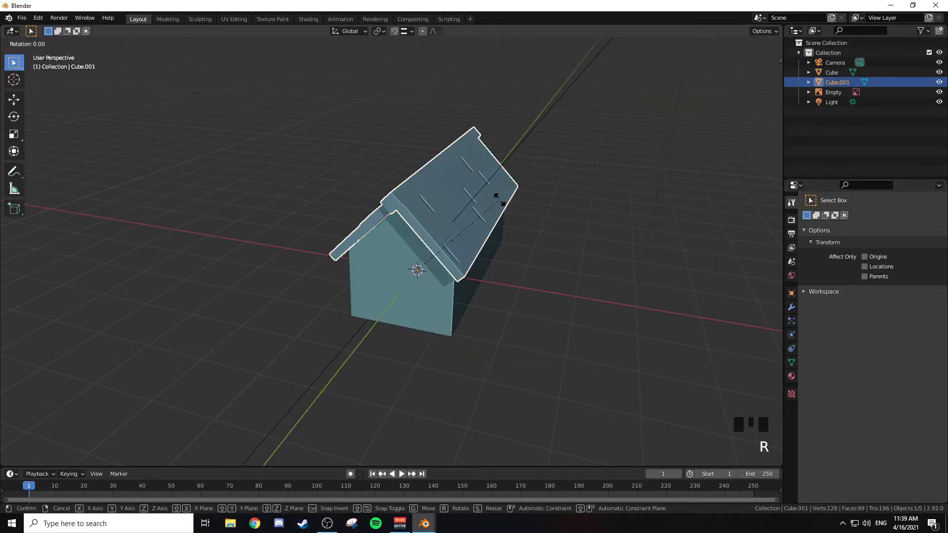
pyautogui.rightClick(544, 207)
pyautogui.moveTo(545, 207); pyautogui.dragTo(608, 185, button='middle')
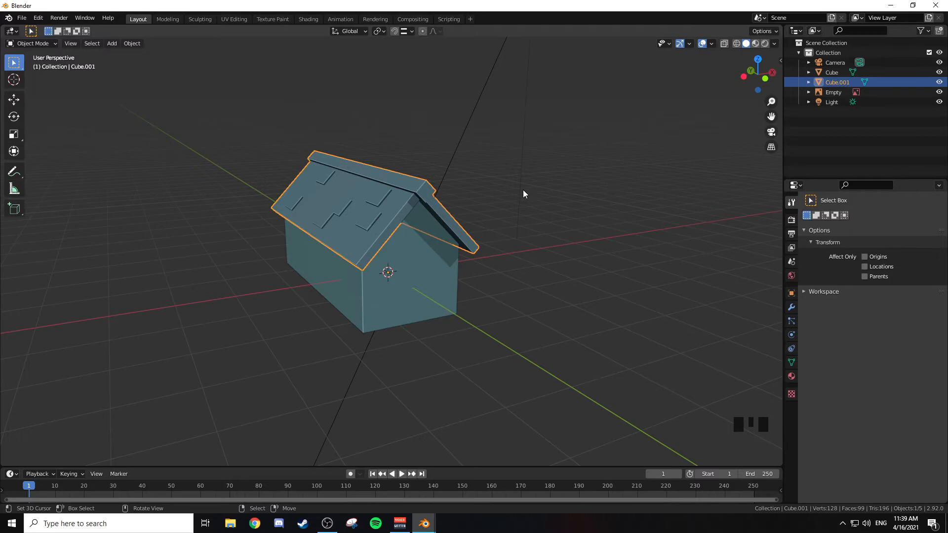
pyautogui.rightClick(422, 247)
pyautogui.rightClick(376, 203)
# Step: From the front view, add a cube mesh and scale it down to a small block within the gable wall
pyautogui.press('KP_1')
pyautogui.scroll(3, 487, 209)
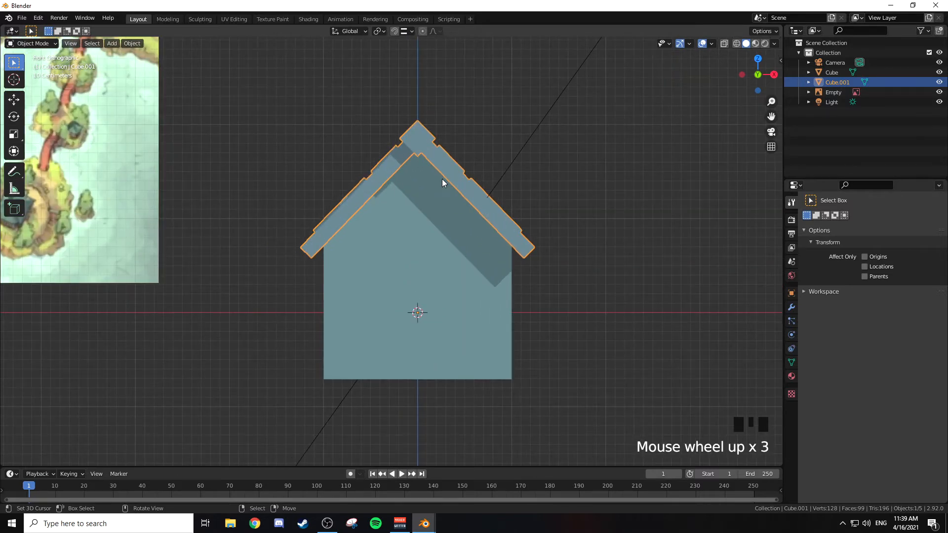
pyautogui.hotkey('shift', 'a')
pyautogui.moveTo(538, 226)
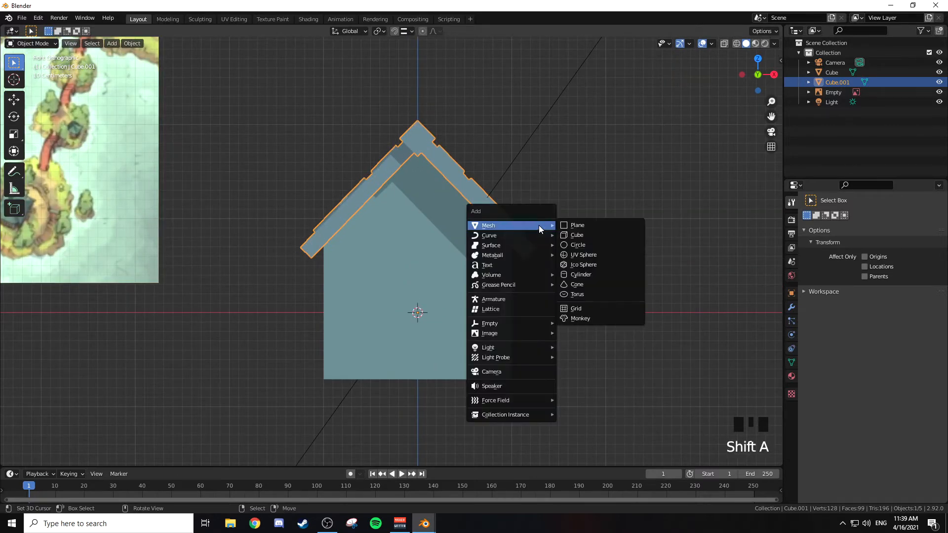
pyautogui.click(585, 234)
pyautogui.press('s')
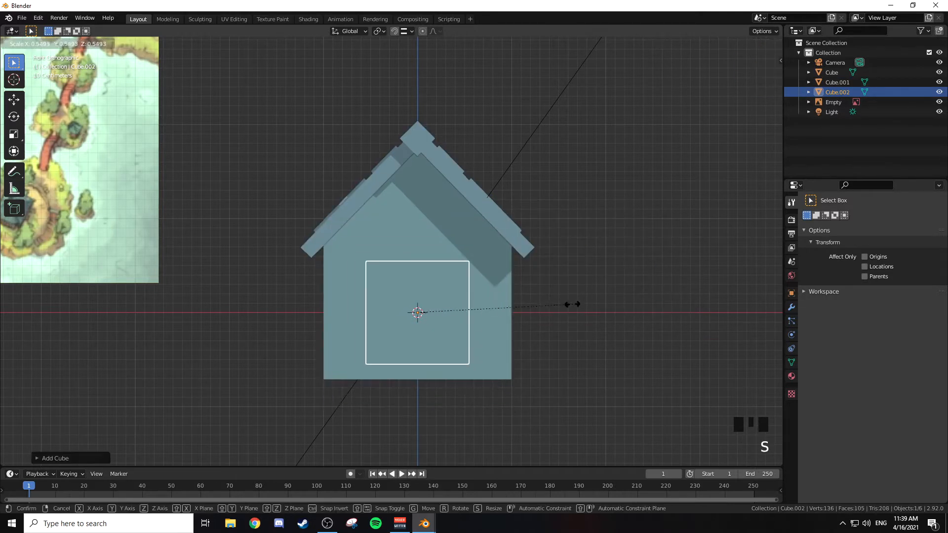
pyautogui.click(479, 317)
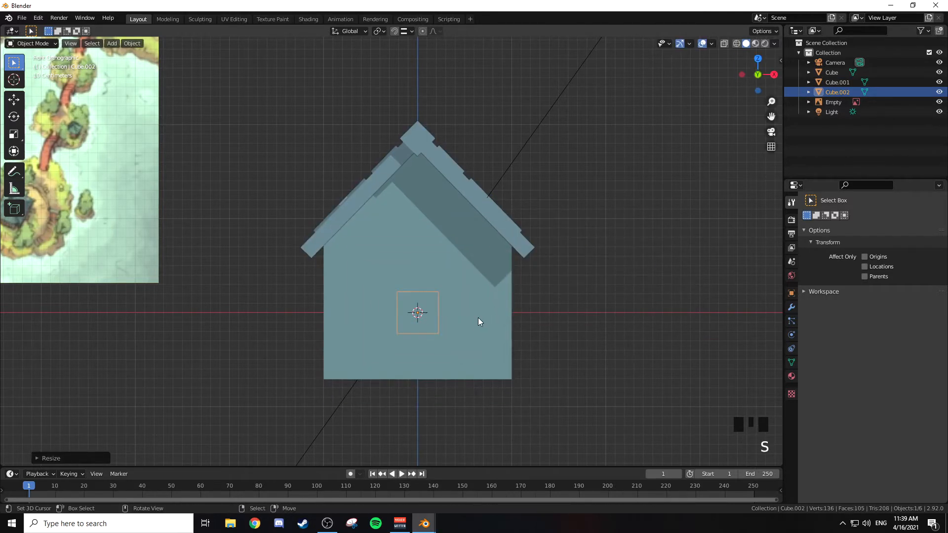
# Step: Raise the small cube about 0.97 m along global Z and widen it along global X
pyautogui.keyDown('shift'); pyautogui.moveTo(369, 239); pyautogui.dragTo(610, 294, button='middle'); pyautogui.keyUp('shift')
pyautogui.keyDown('shift'); pyautogui.moveTo(245, 219); pyautogui.dragTo(529, 257, button='middle'); pyautogui.keyUp('shift')
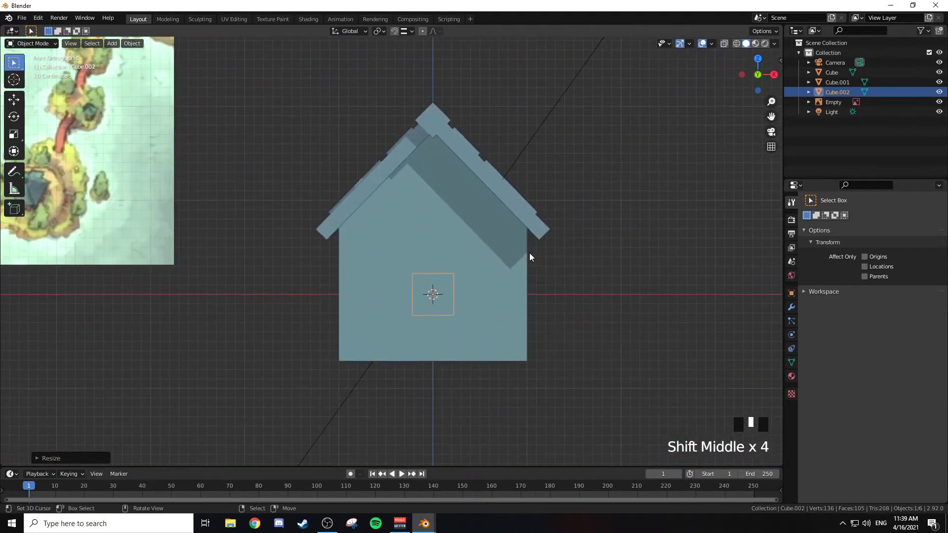
pyautogui.press('g')
pyautogui.press('z')
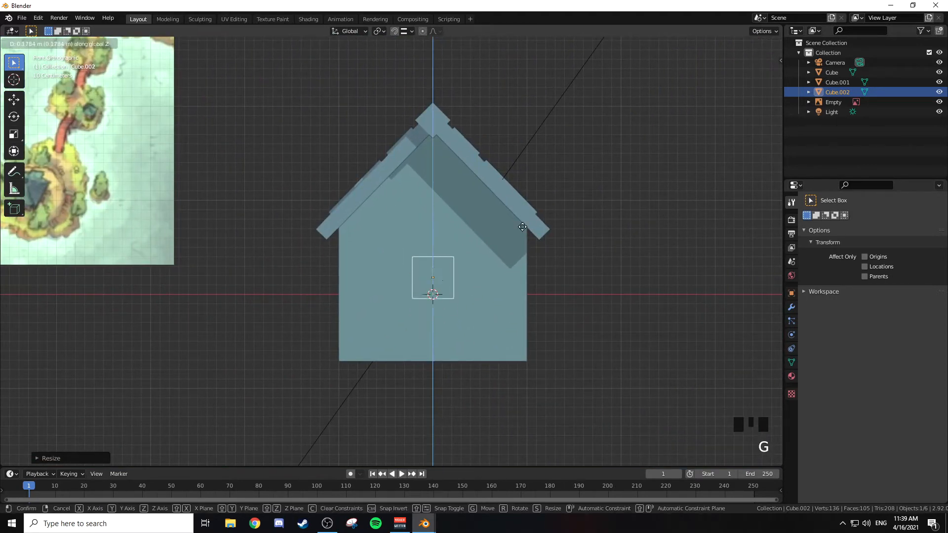
pyautogui.click(542, 161)
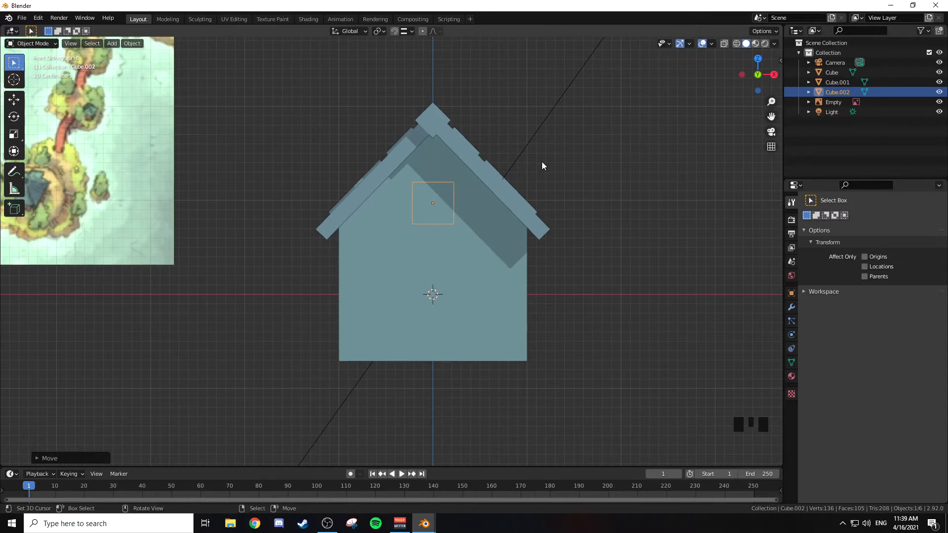
pyautogui.press('s')
pyautogui.press('x')
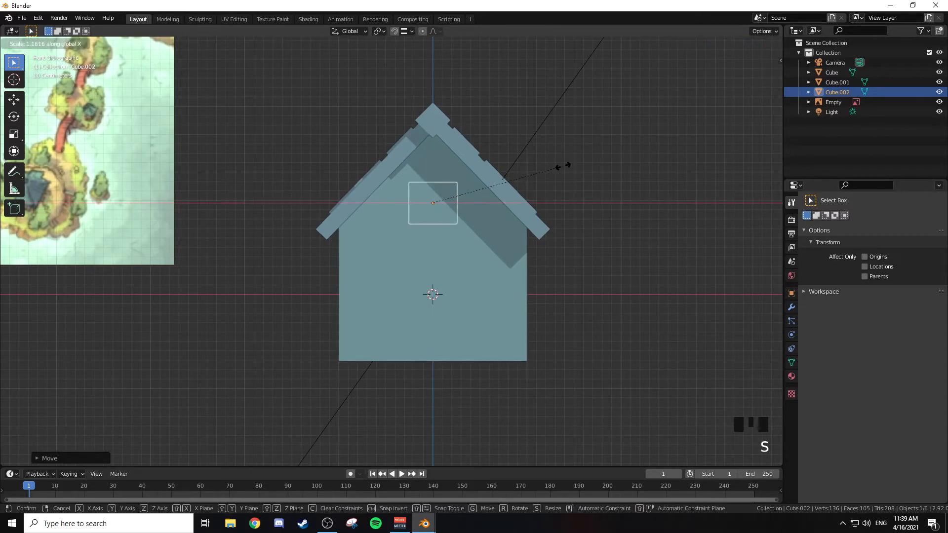
pyautogui.click(630, 174)
# Step: Move the widened block about -1.3 m along global Y so it protrudes from the front gable wall
pyautogui.keyDown('shift'); pyautogui.moveTo(353, 171); pyautogui.dragTo(711, 257, button='middle'); pyautogui.keyUp('shift')
pyautogui.moveTo(284, 180)
pyautogui.keyDown('shift'); pyautogui.mouseDown(button='middle')
pyautogui.moveTo(558, 223)
pyautogui.moveTo(274, 169)
pyautogui.mouseUp(button='middle'); pyautogui.keyUp('shift')
pyautogui.keyDown('shift'); pyautogui.moveTo(730, 218); pyautogui.dragTo(475, 179, button='middle'); pyautogui.keyUp('shift')
pyautogui.keyDown('shift'); pyautogui.moveTo(610, 200); pyautogui.dragTo(430, 205, button='middle'); pyautogui.keyUp('shift')
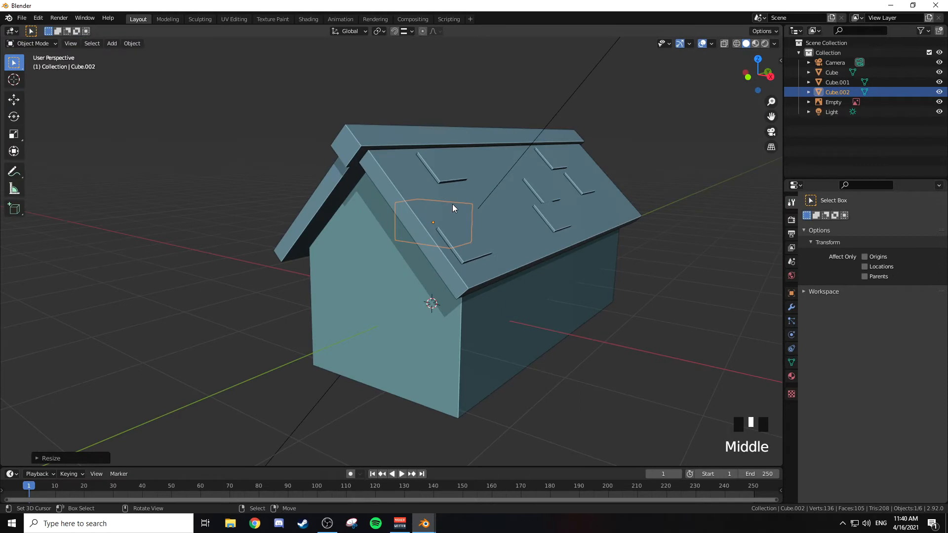
pyautogui.press('g')
pyautogui.press('y')
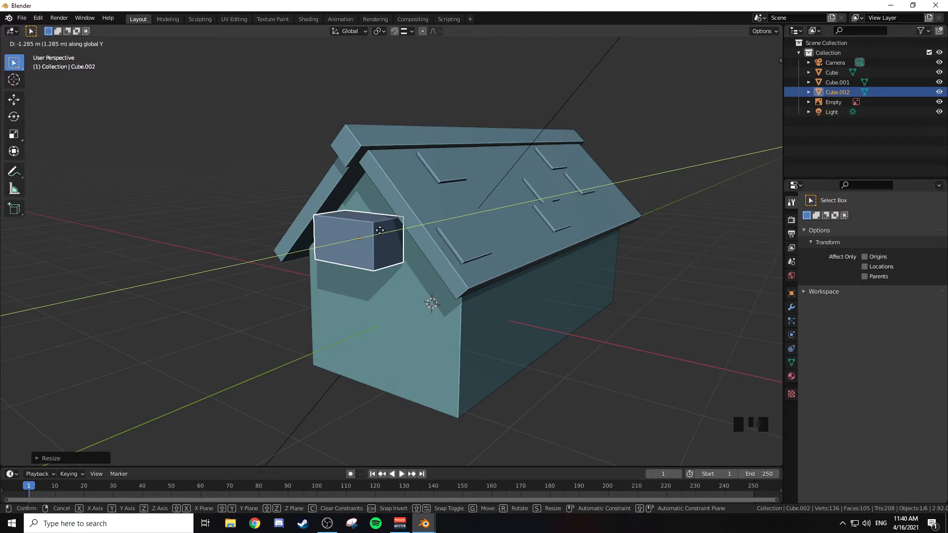
pyautogui.click(374, 235)
# Step: Enter Edit Mode on the block, use wireframe shading and select its rear face
pyautogui.scroll(2, 398, 241)
pyautogui.moveTo(400, 241); pyautogui.dragTo(562, 194, button='middle')
pyautogui.press('Tab')
pyautogui.press('z')
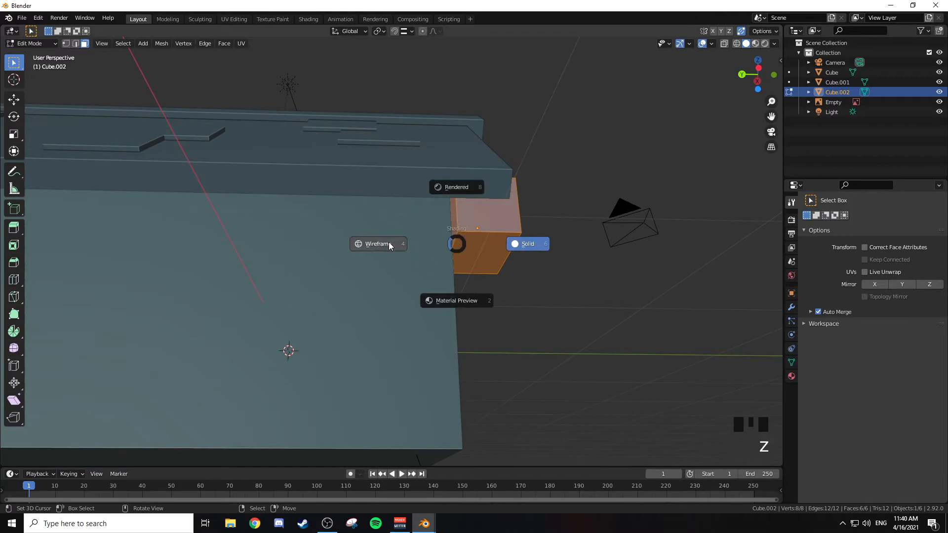
pyautogui.moveTo(399, 248)
pyautogui.mouseDown(button='middle')
pyautogui.moveTo(449, 227)
pyautogui.moveTo(436, 198)
pyautogui.mouseUp(button='middle')
pyautogui.rightClick(441, 233)
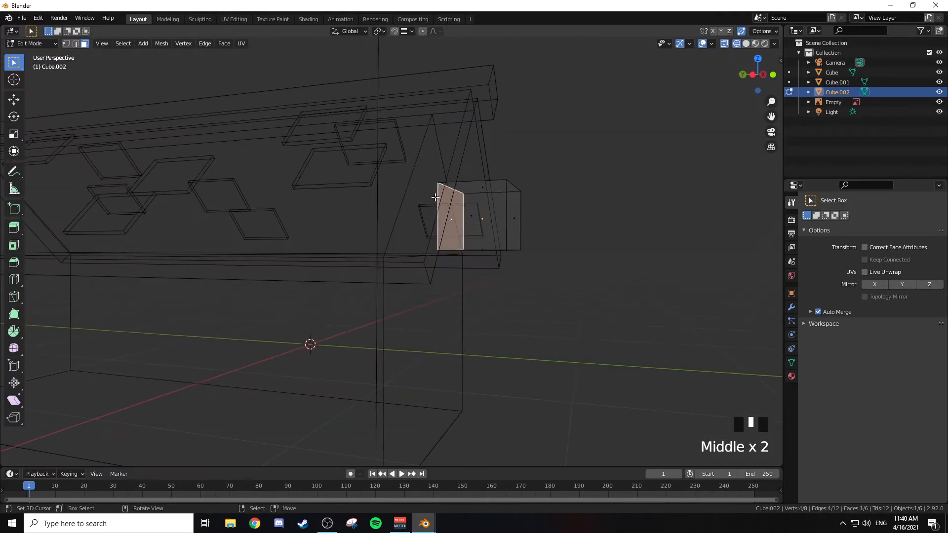
pyautogui.press('g')
pyautogui.press('y')
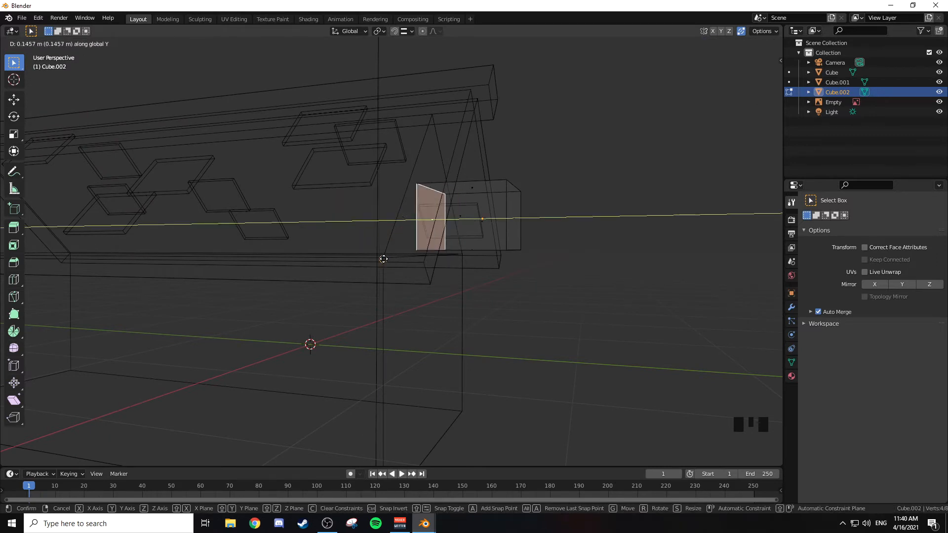
pyautogui.click(400, 124)
# Step: Set snapping to Vertex and move the block's rear face about 0.15 m along global Y into the house
pyautogui.click(380, 31)
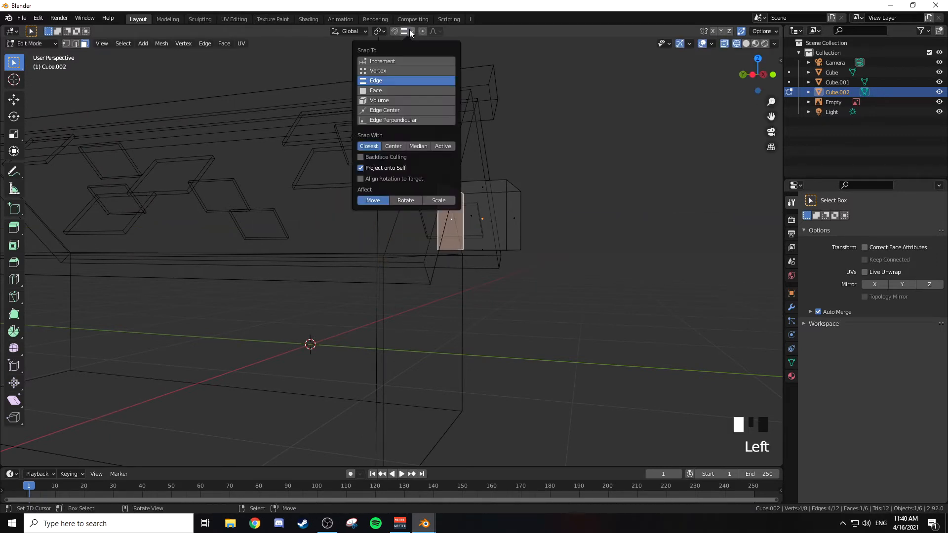
pyautogui.click(407, 31)
pyautogui.click(390, 71)
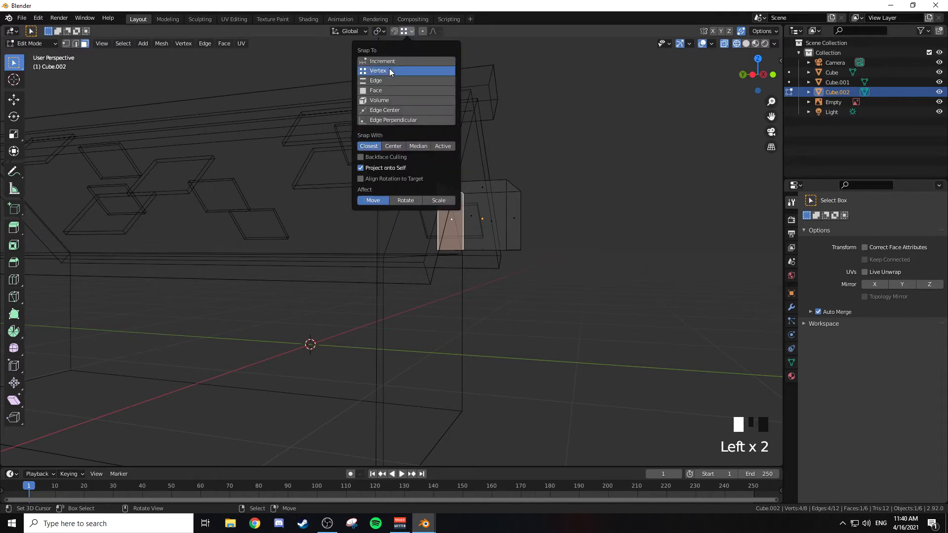
pyautogui.moveTo(452, 217); pyautogui.dragTo(478, 163, button='middle')
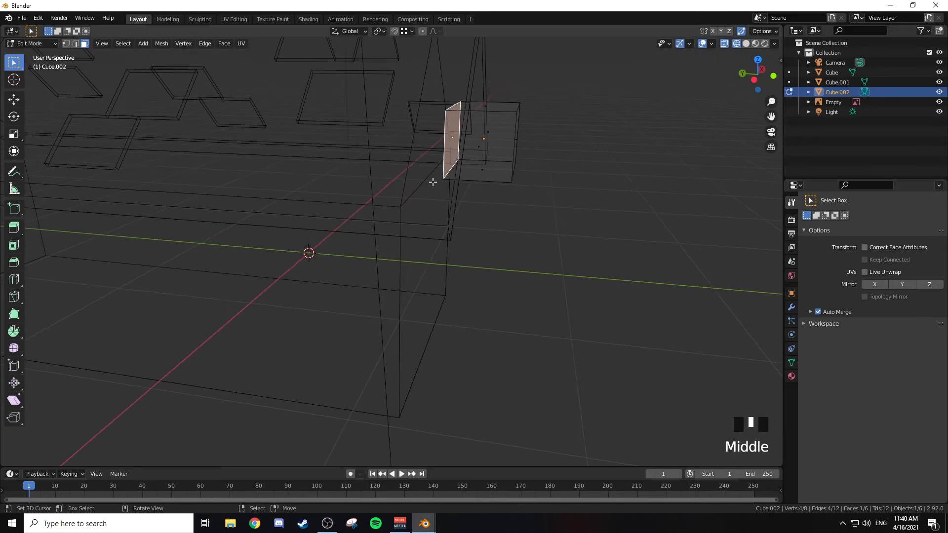
pyautogui.press('g')
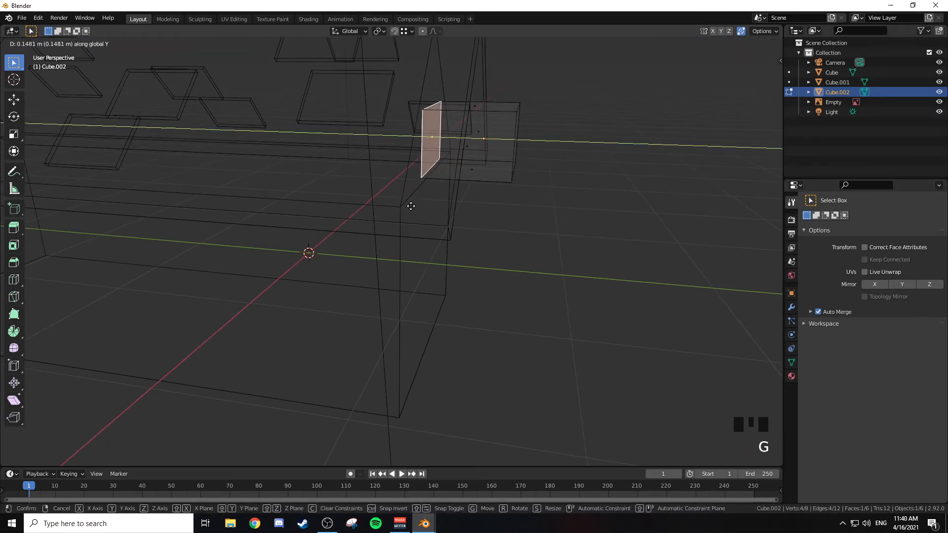
pyautogui.click(400, 209)
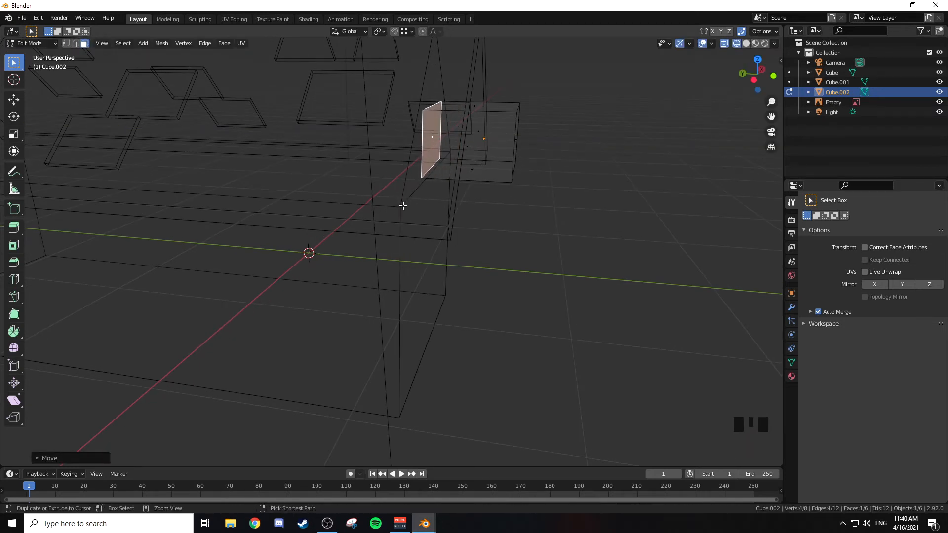
# Step: Check the block's joint with the wall in solid shading, then push its rear face slightly deeper along global Y
pyautogui.press('z')
pyautogui.moveTo(497, 200); pyautogui.dragTo(344, 193, button='middle')
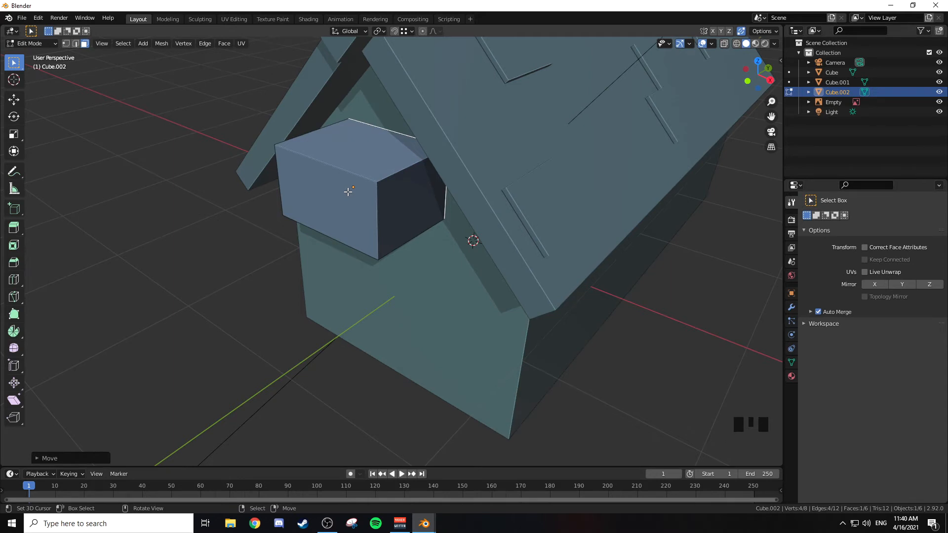
pyautogui.scroll(1, 348, 192)
pyautogui.moveTo(351, 190)
pyautogui.mouseDown(button='middle')
pyautogui.moveTo(356, 177)
pyautogui.moveTo(352, 195)
pyautogui.mouseUp(button='middle')
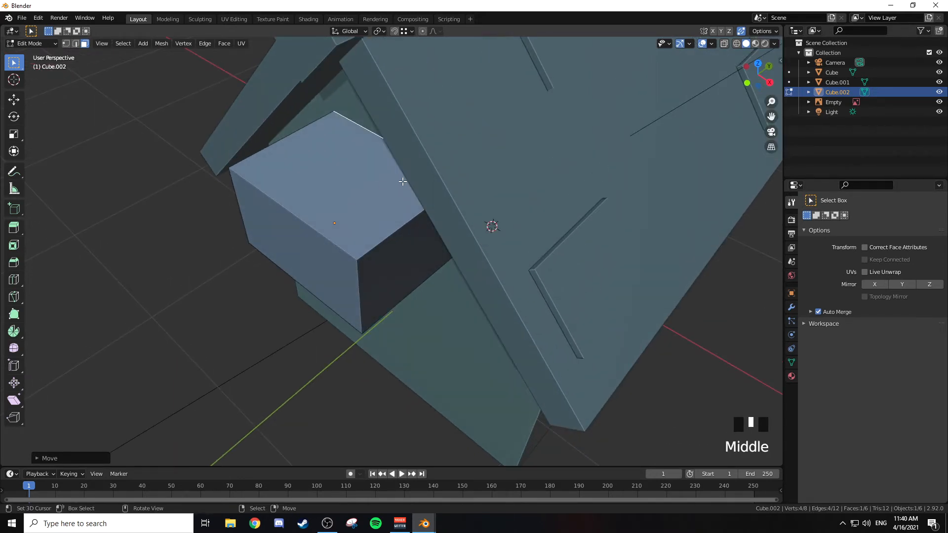
pyautogui.press('z')
pyautogui.click(395, 182)
pyautogui.moveTo(395, 182); pyautogui.dragTo(360, 174, button='middle')
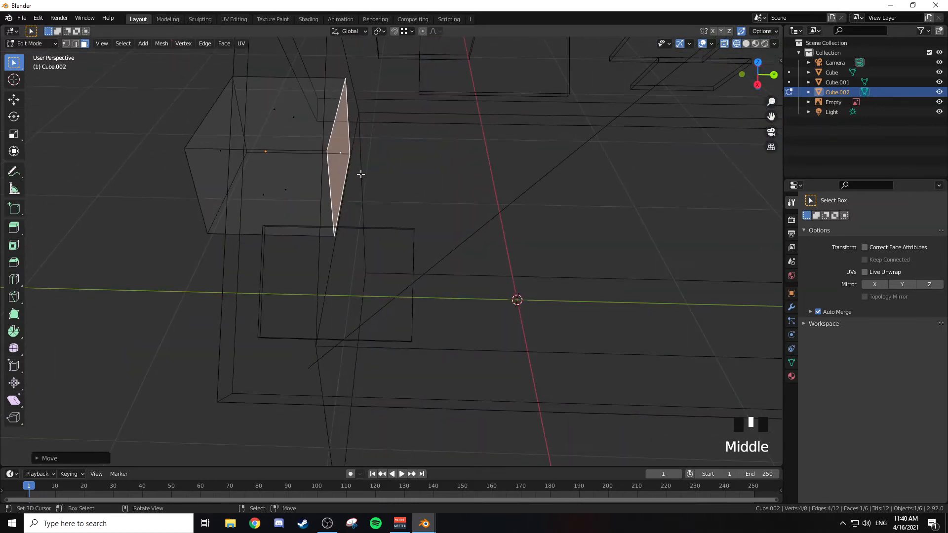
pyautogui.press('g')
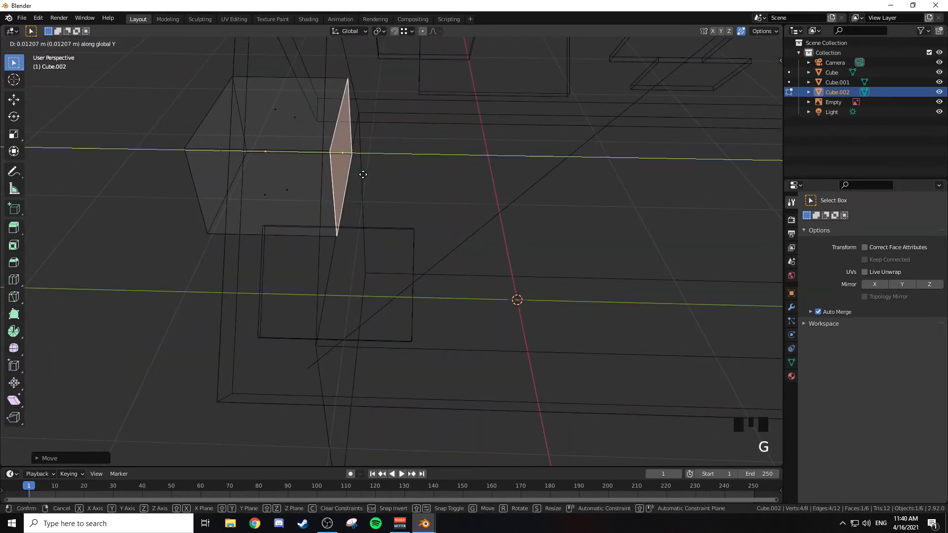
pyautogui.click(377, 173)
# Step: In solid shading, move the block's front face about 0.48 m along global Y toward the gable wall
pyautogui.press('z')
pyautogui.click(440, 185)
pyautogui.moveTo(440, 185)
pyautogui.mouseDown(button='middle')
pyautogui.moveTo(413, 154)
pyautogui.moveTo(430, 131)
pyautogui.moveTo(499, 165)
pyautogui.moveTo(482, 186)
pyautogui.moveTo(513, 191)
pyautogui.moveTo(499, 171)
pyautogui.mouseUp(button='middle')
pyautogui.scroll(2, 504, 201)
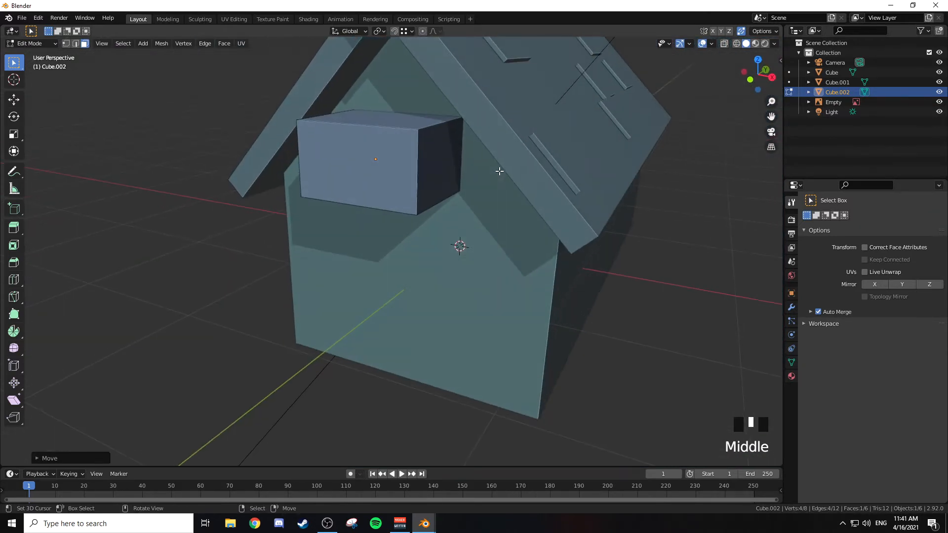
pyautogui.rightClick(382, 167)
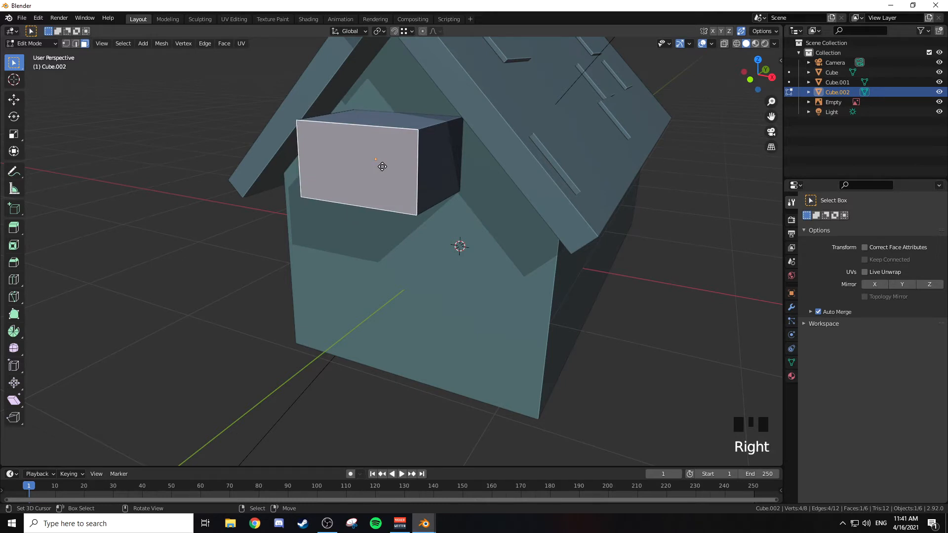
pyautogui.press('g')
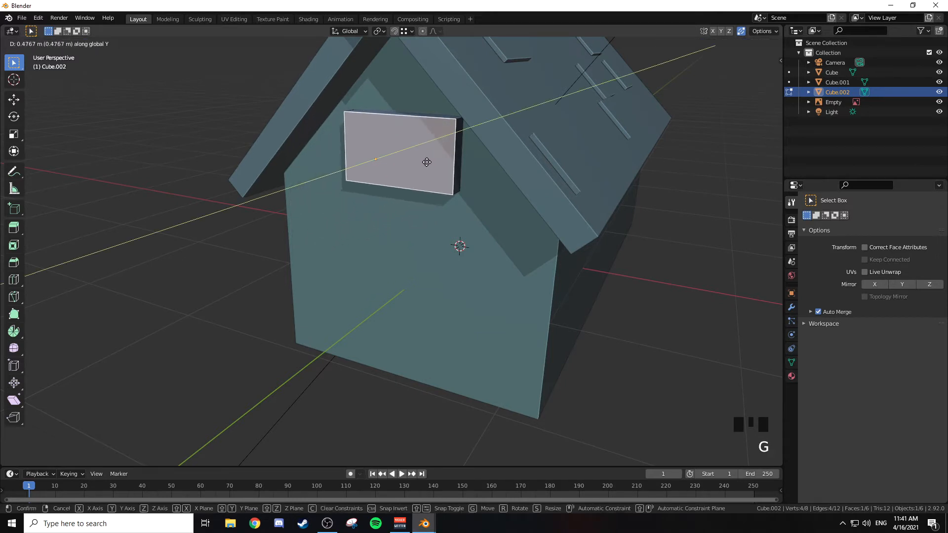
pyautogui.click(426, 162)
# Step: In the right wireframe view, nudge the block's front face slightly outward along global Y
pyautogui.moveTo(427, 161); pyautogui.dragTo(390, 135, button='middle')
pyautogui.press('KP_3')
pyautogui.hotkey('shift', 'z')
pyautogui.keyDown('shift'); pyautogui.moveTo(317, 132); pyautogui.dragTo(361, 180, button='middle'); pyautogui.keyUp('shift')
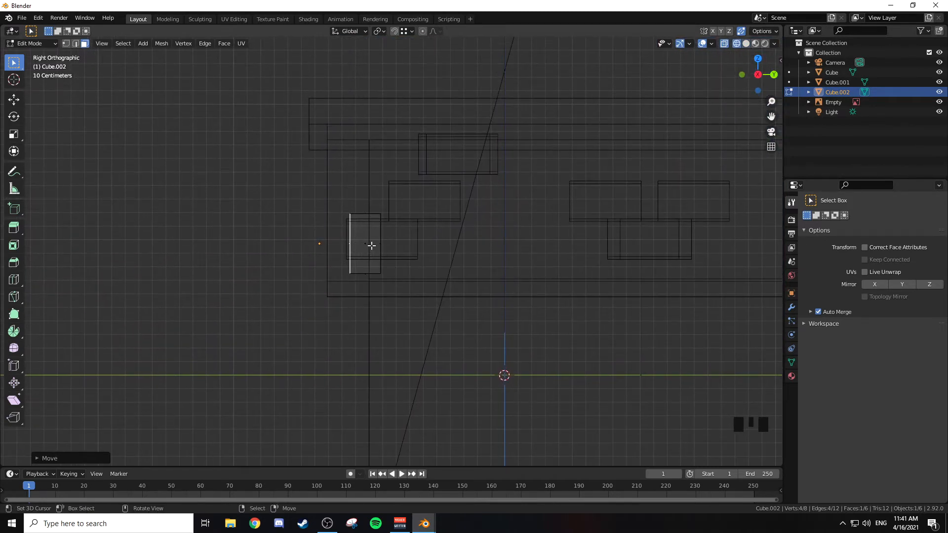
pyautogui.press('g')
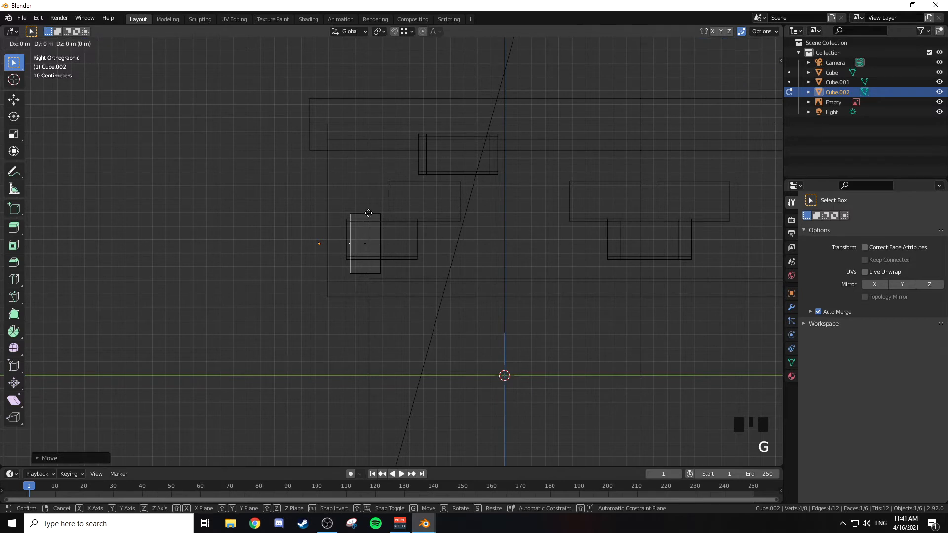
pyautogui.press('y')
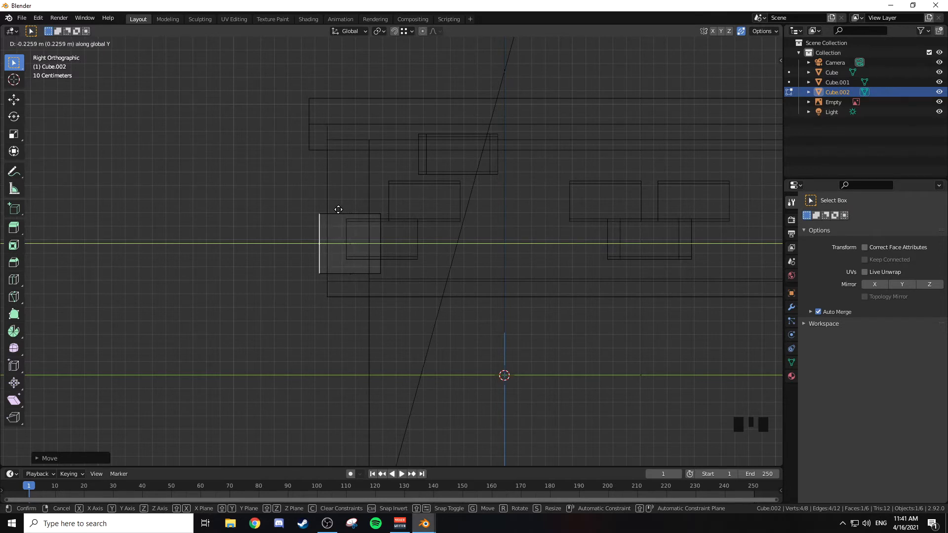
pyautogui.click(366, 211)
# Step: Return to solid shading and add a centred vertical loop cut to the block in the front view
pyautogui.press('z')
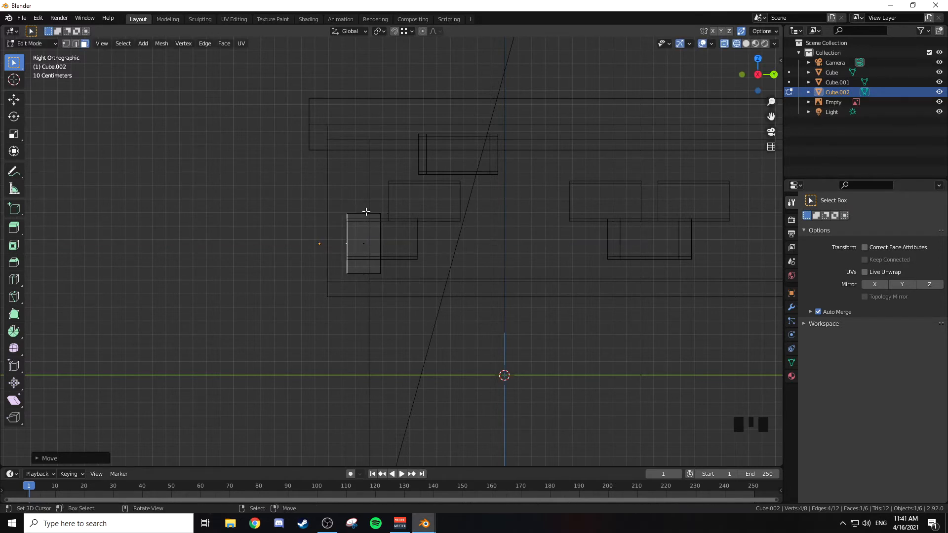
pyautogui.click(407, 221)
pyautogui.moveTo(342, 206)
pyautogui.mouseDown(button='middle')
pyautogui.moveTo(424, 232)
pyautogui.moveTo(356, 206)
pyautogui.moveTo(383, 171)
pyautogui.moveTo(413, 301)
pyautogui.moveTo(444, 286)
pyautogui.moveTo(408, 244)
pyautogui.moveTo(390, 156)
pyautogui.moveTo(408, 139)
pyautogui.mouseUp(button='middle')
pyautogui.scroll(-2, 359, 177)
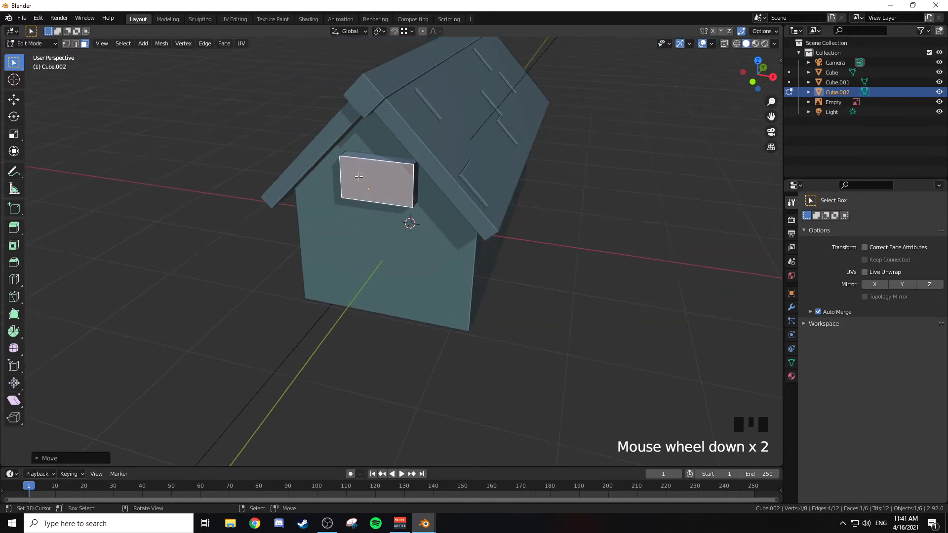
pyautogui.moveTo(358, 176); pyautogui.dragTo(403, 158, button='middle')
pyautogui.press('KP_1')
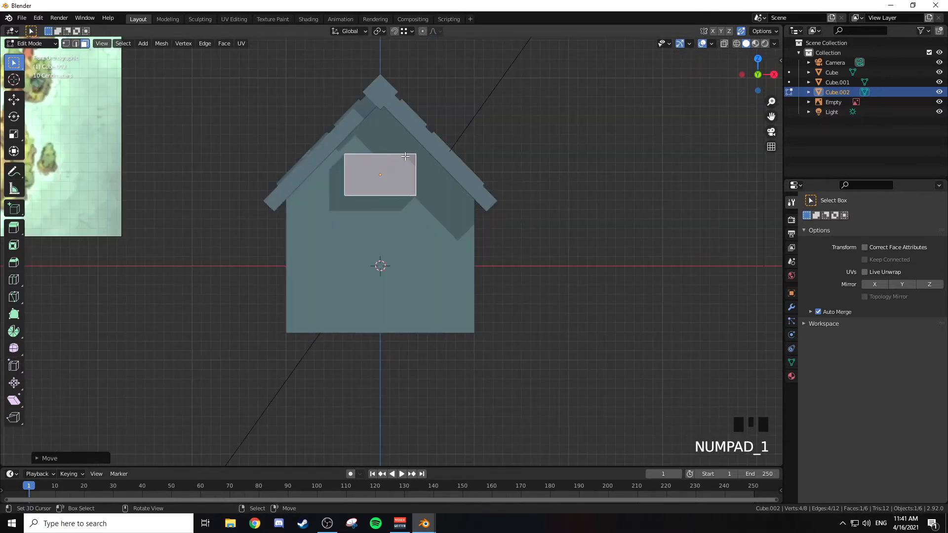
pyautogui.scroll(2, 417, 153)
pyautogui.keyDown('shift'); pyautogui.moveTo(405, 151); pyautogui.dragTo(398, 252, button='middle'); pyautogui.keyUp('shift')
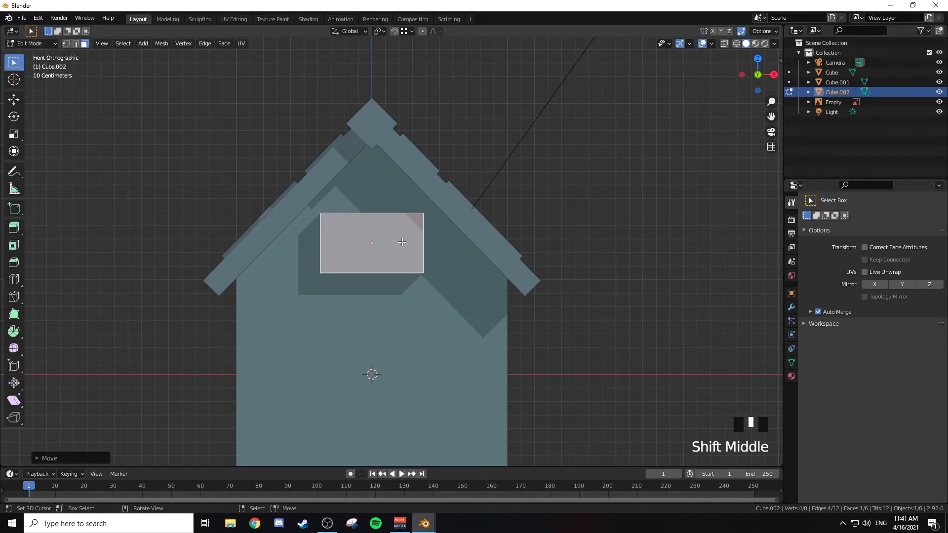
pyautogui.hotkey('ctrl', 'r')
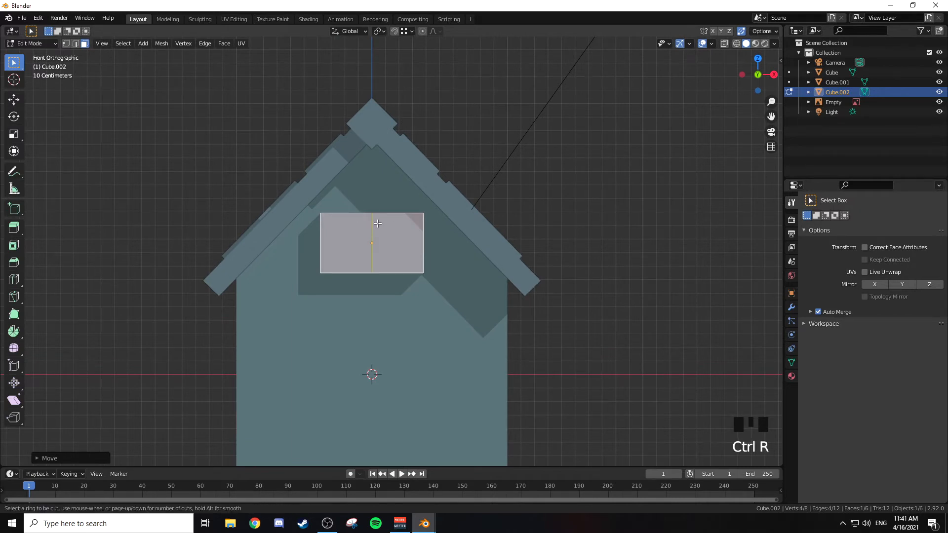
pyautogui.click(376, 224)
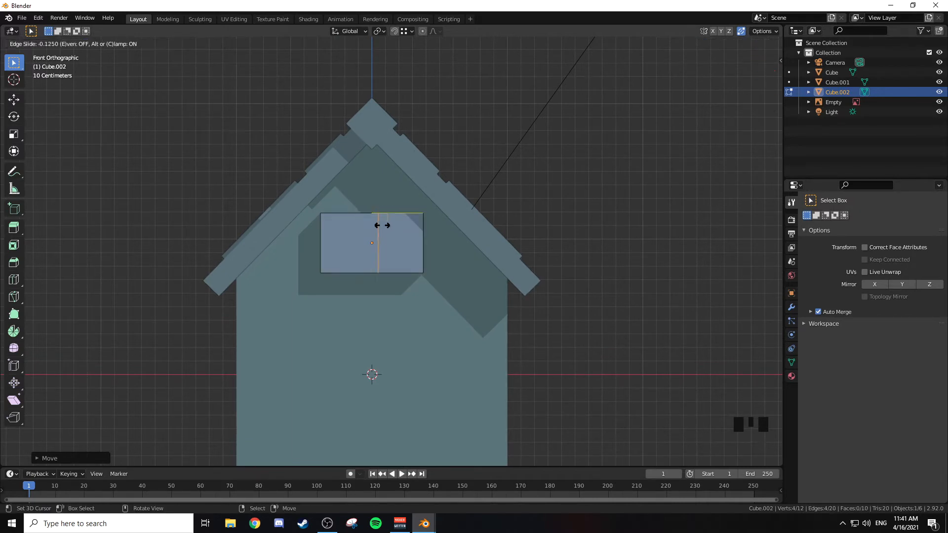
pyautogui.rightClick(432, 211)
# Step: Inset both halves of the block's front face individually by about 0.10 m to form a two-pane window frame
pyautogui.moveTo(433, 210); pyautogui.dragTo(412, 234, button='middle')
pyautogui.scroll(2, 412, 236)
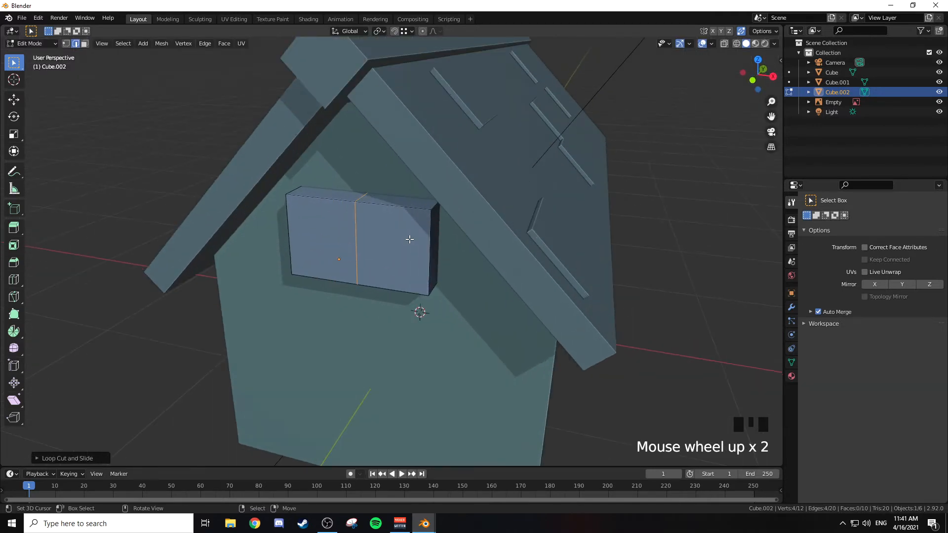
pyautogui.rightClick(324, 237)
pyautogui.press('3')
pyautogui.rightClick(325, 235)
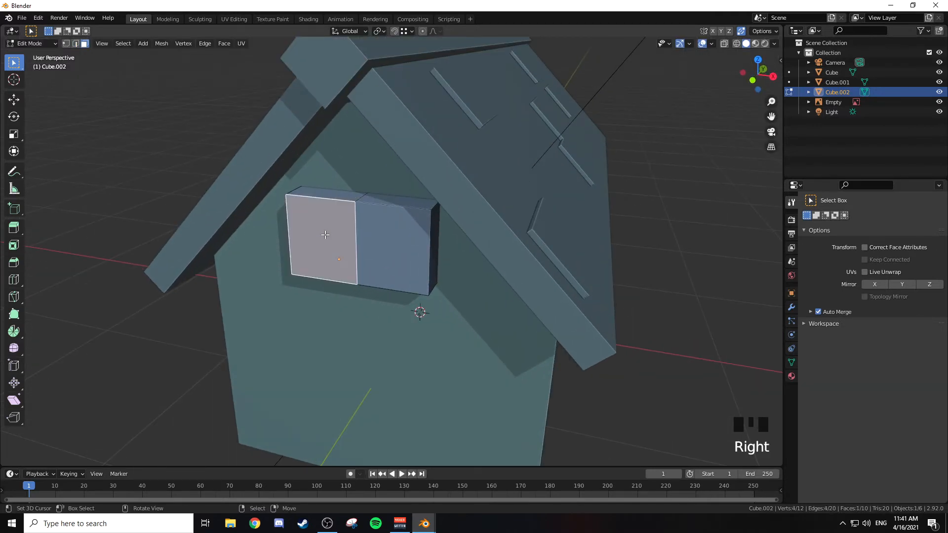
pyautogui.keyDown('shift'); pyautogui.rightClick(381, 235); pyautogui.keyUp('shift')
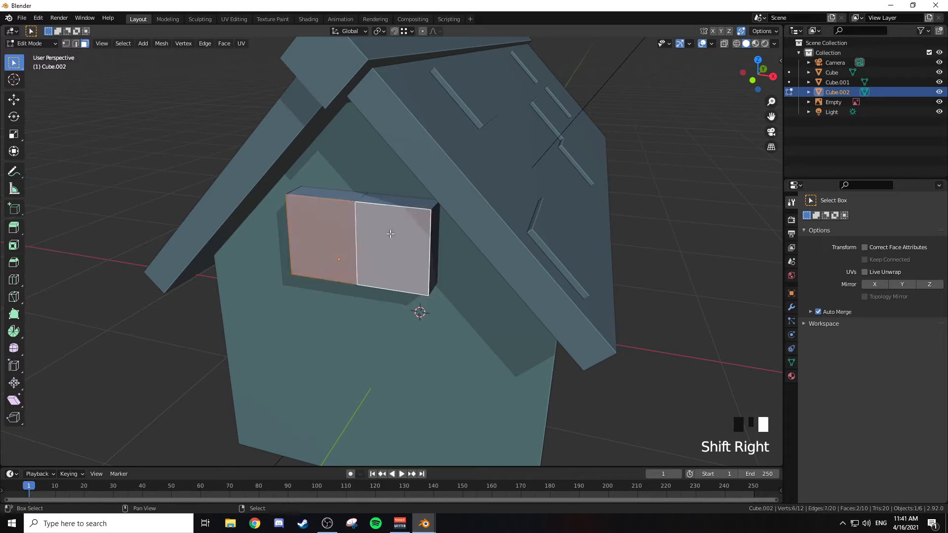
pyautogui.keyDown('shift'); pyautogui.rightClick(343, 239); pyautogui.keyUp('shift')
pyautogui.keyDown('shift'); pyautogui.rightClick(391, 237); pyautogui.keyUp('shift')
pyautogui.keyDown('shift'); pyautogui.rightClick(334, 237); pyautogui.keyUp('shift')
pyautogui.keyDown('shift'); pyautogui.rightClick(388, 237); pyautogui.keyUp('shift')
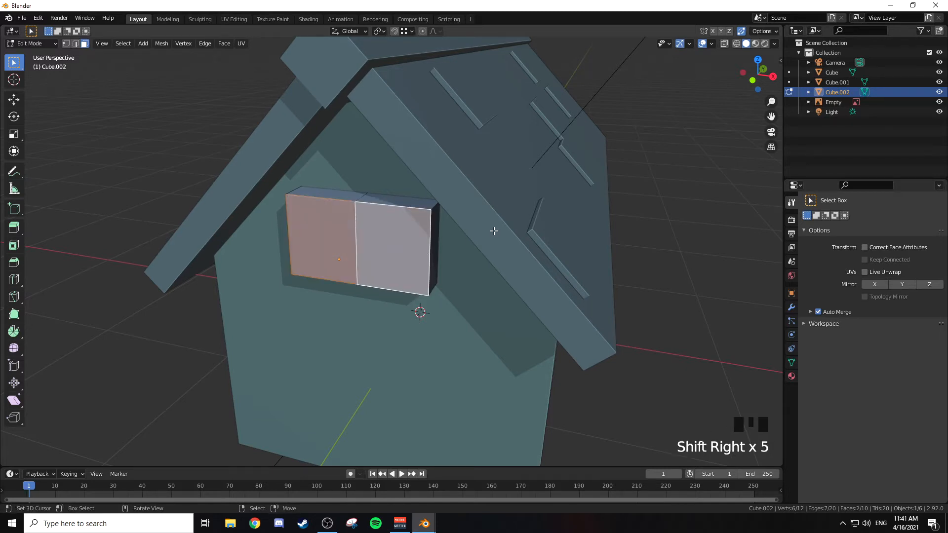
pyautogui.press('i')
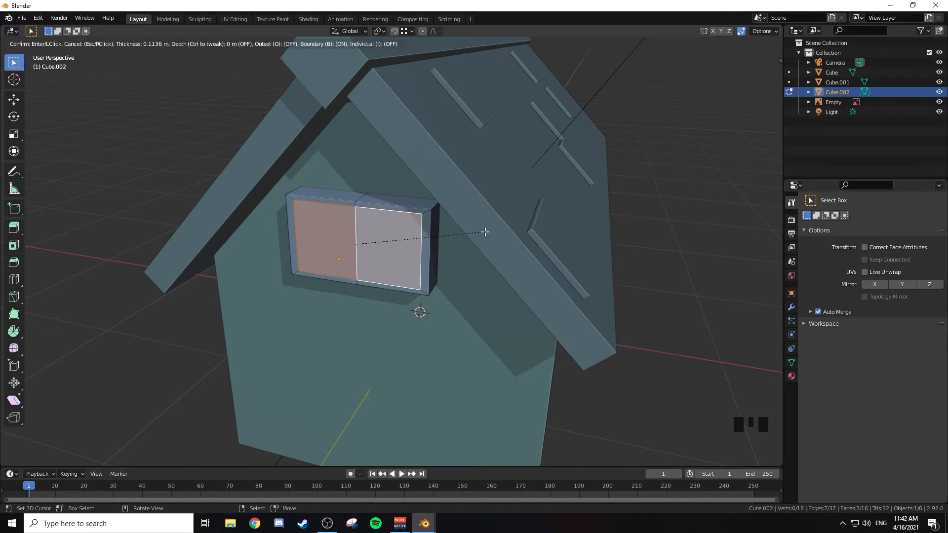
pyautogui.press('i')
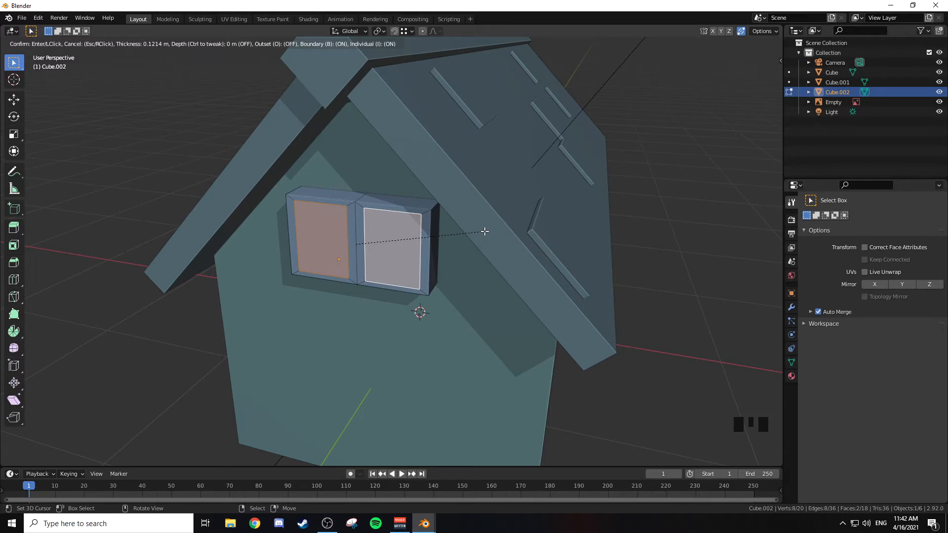
pyautogui.press('i')
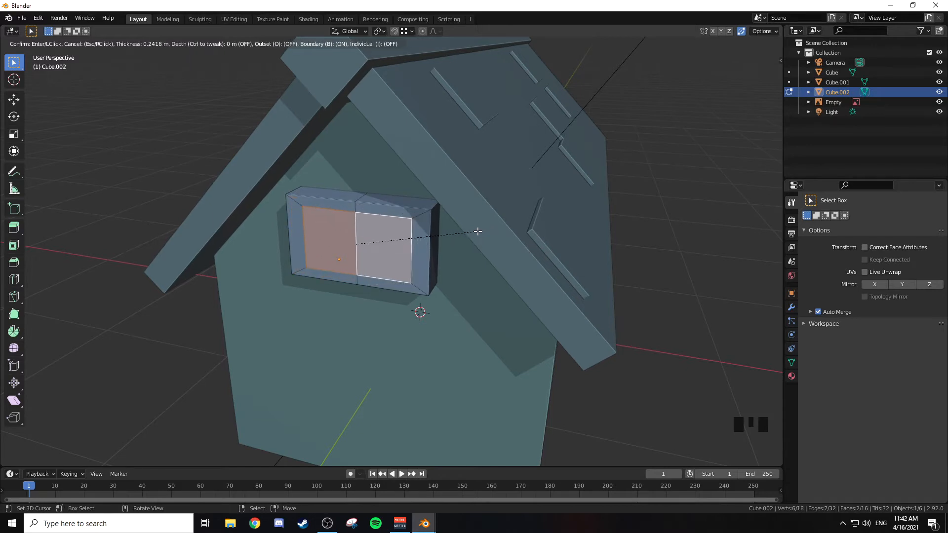
pyautogui.press('i')
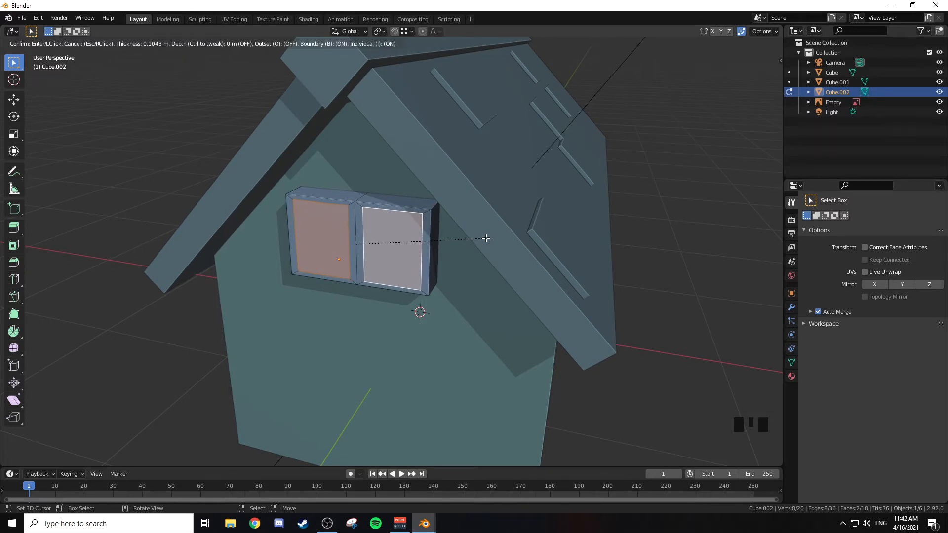
pyautogui.click(486, 239)
# Step: In the front view, scale the two inset pane faces to about 0.95 along global Z
pyautogui.moveTo(482, 239); pyautogui.dragTo(483, 214, button='middle')
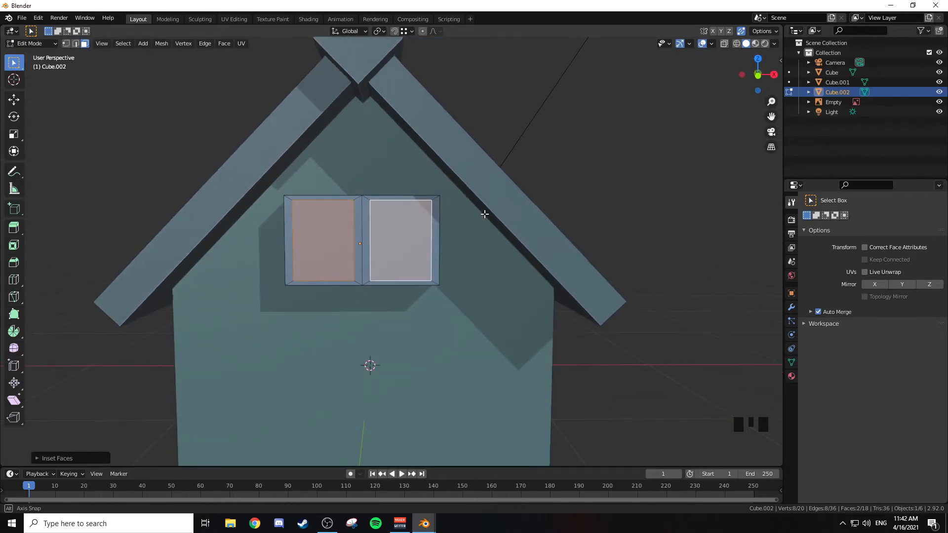
pyautogui.press('KP_1')
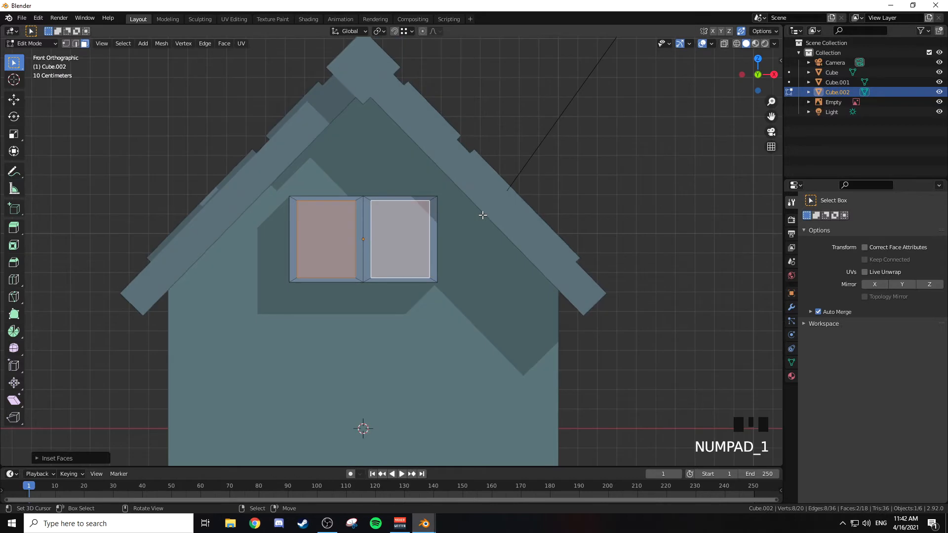
pyautogui.press('KP_Decimal')
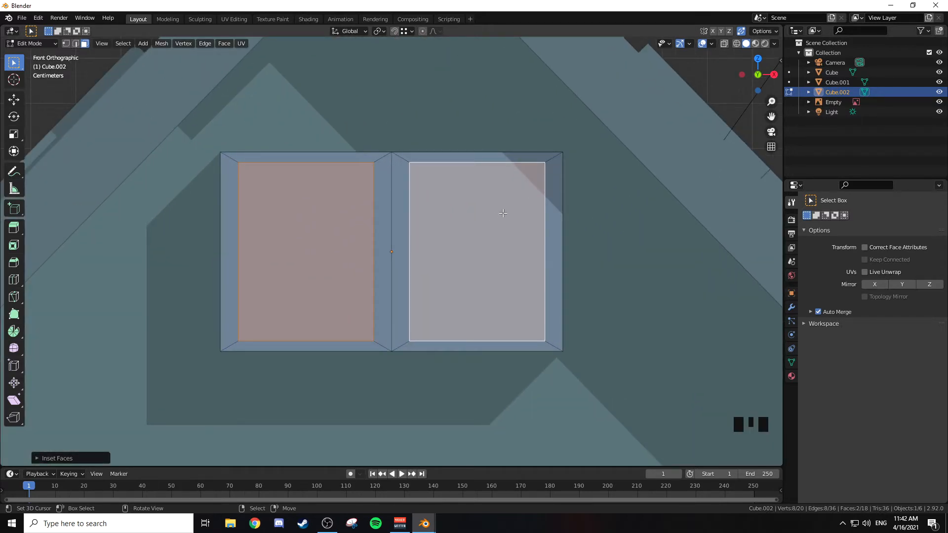
pyautogui.press('s')
pyautogui.press('z')
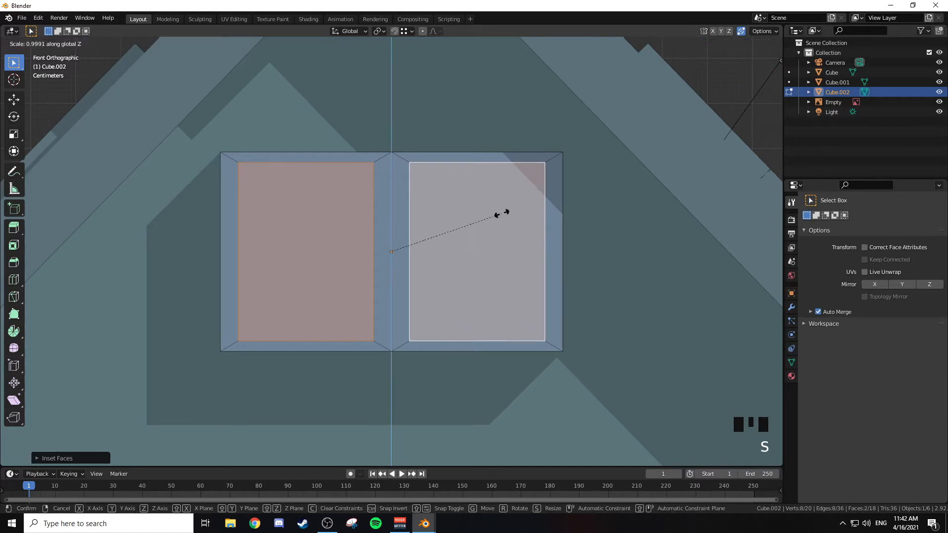
pyautogui.click(447, 239)
# Step: Extrude the two pane faces about 0.14 m into the block and delete the resulting back faces
pyautogui.moveTo(451, 235); pyautogui.dragTo(478, 246, button='middle')
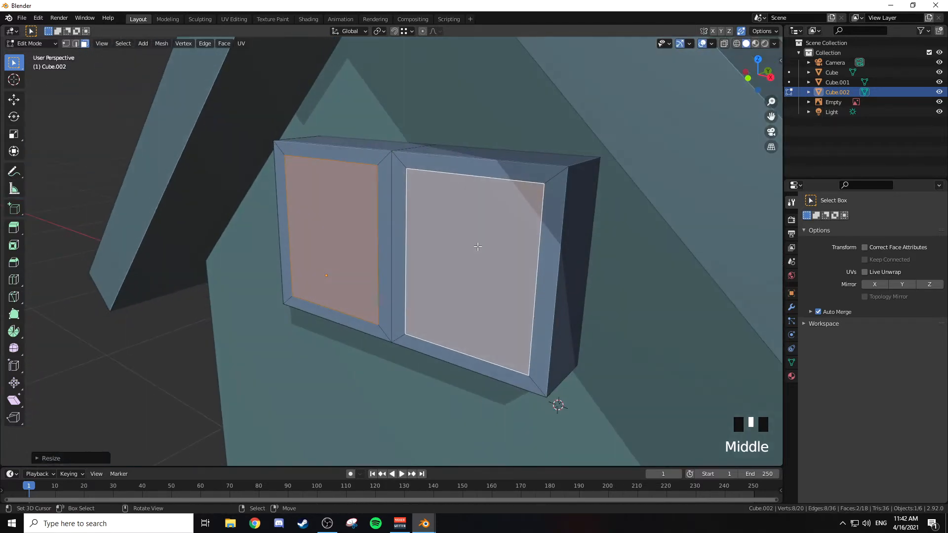
pyautogui.press('e')
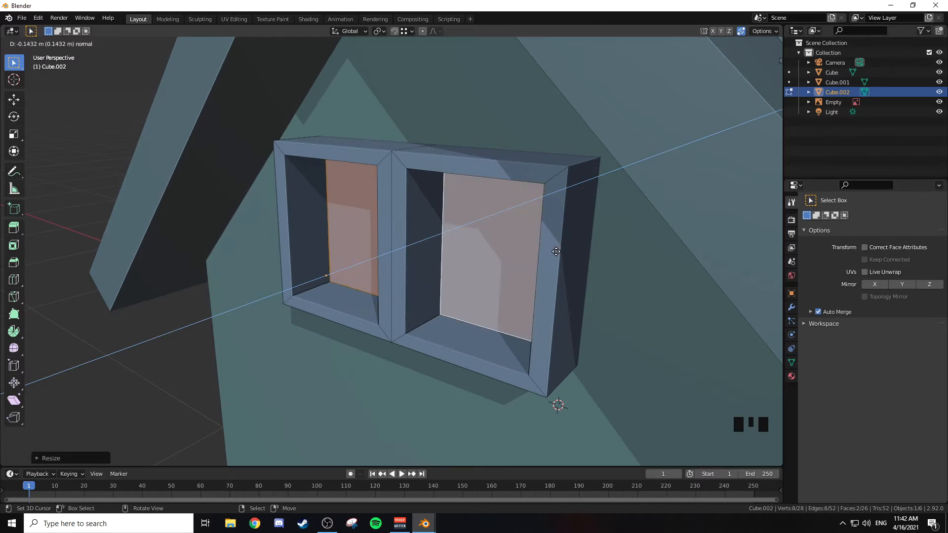
pyautogui.click(556, 252)
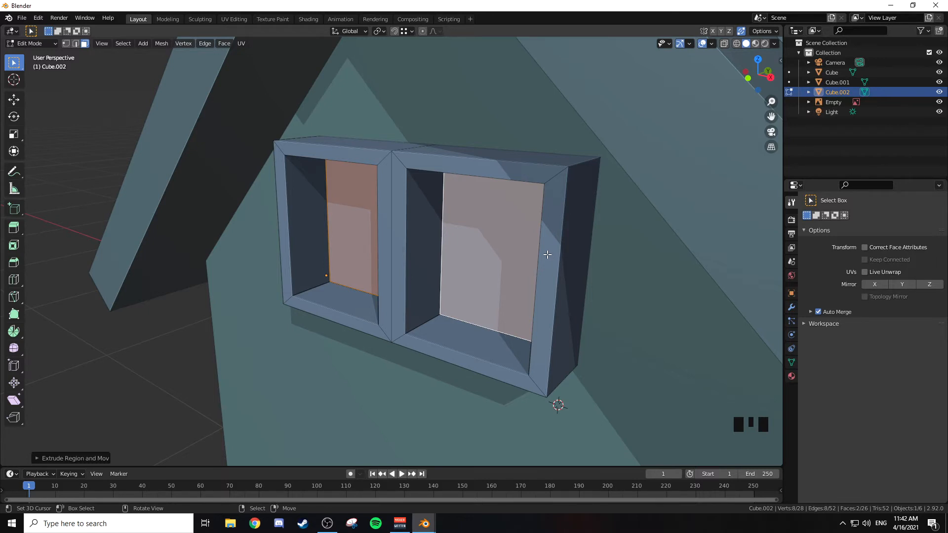
pyautogui.press('x')
pyautogui.click(547, 254)
# Step: Place the 3D cursor on the inner bottom ledge of the left window opening
pyautogui.moveTo(547, 254); pyautogui.dragTo(548, 275, button='middle')
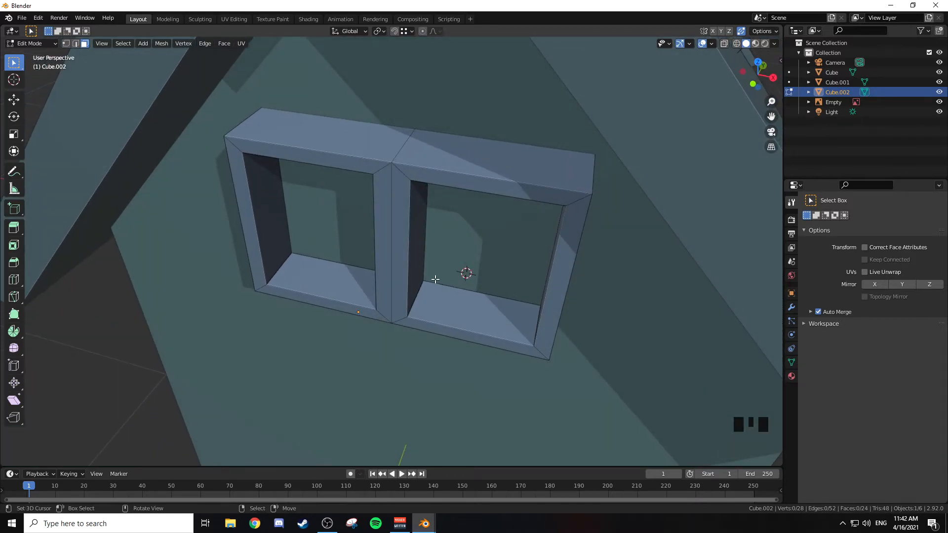
pyautogui.click(329, 278)
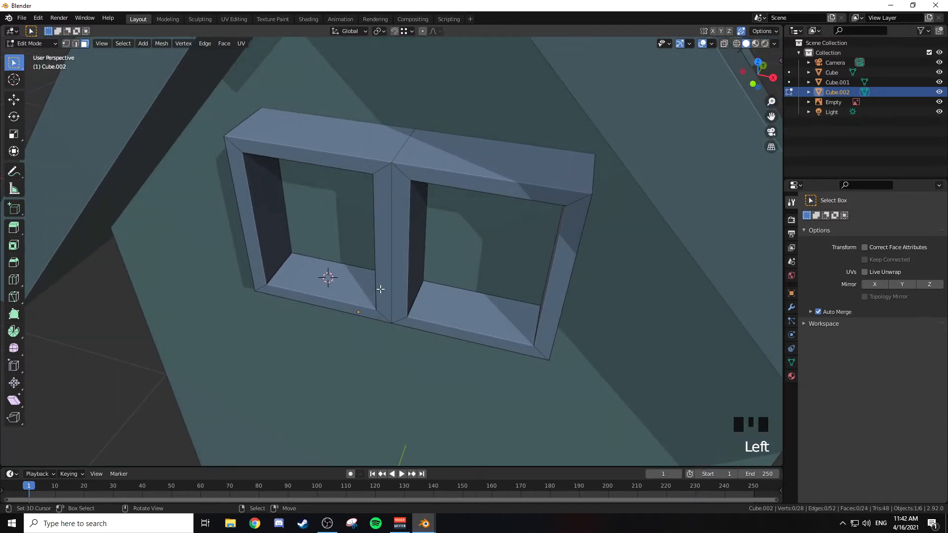
pyautogui.click(328, 278)
# Step: Try a small scaled-down cone on the bottom ledge of the left window opening and delete it
pyautogui.hotkey('shift', 'a')
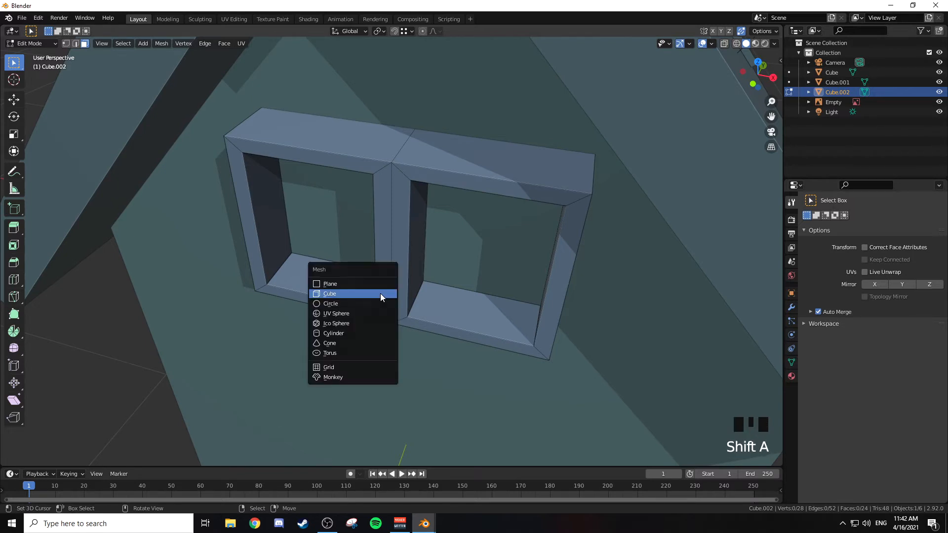
pyautogui.click(354, 343)
pyautogui.press('s')
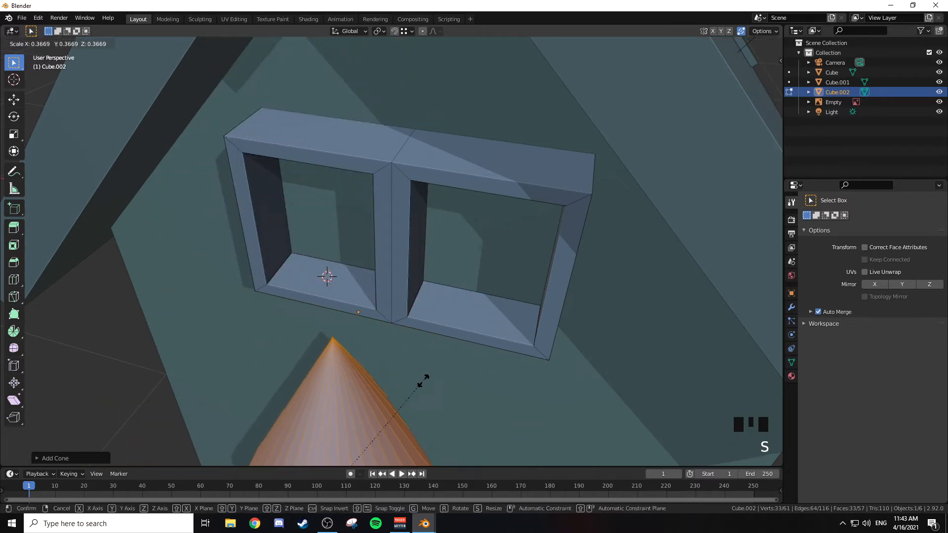
pyautogui.click(372, 441)
pyautogui.press('g')
pyautogui.press('z')
pyautogui.click(349, 253)
pyautogui.press('s')
pyautogui.click(408, 307)
pyautogui.moveTo(394, 296); pyautogui.dragTo(425, 303, button='middle')
pyautogui.press('x')
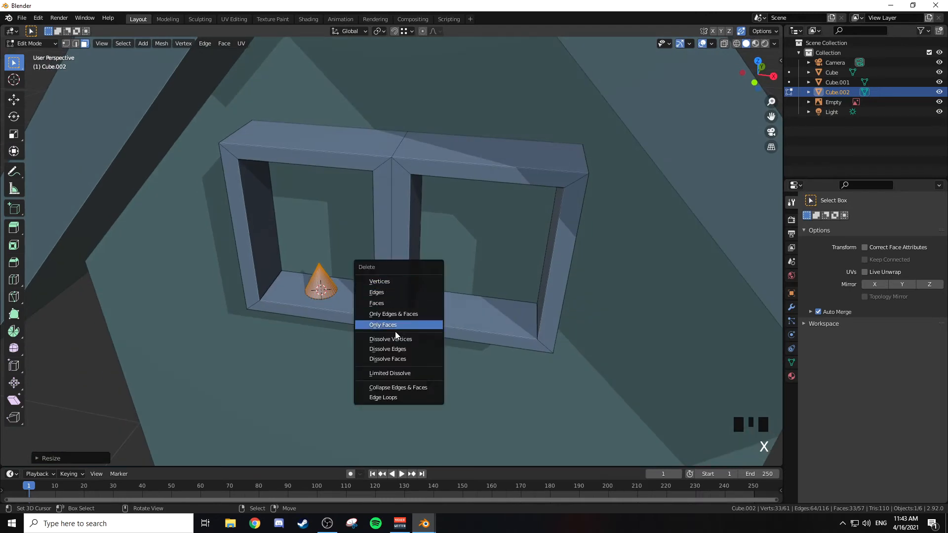
pyautogui.click(390, 302)
# Step: In the front view, add a cube, scale it down to a small block and move it to the middle of the left window opening
pyautogui.moveTo(390, 302); pyautogui.dragTo(384, 256, button='middle')
pyautogui.press('KP_1')
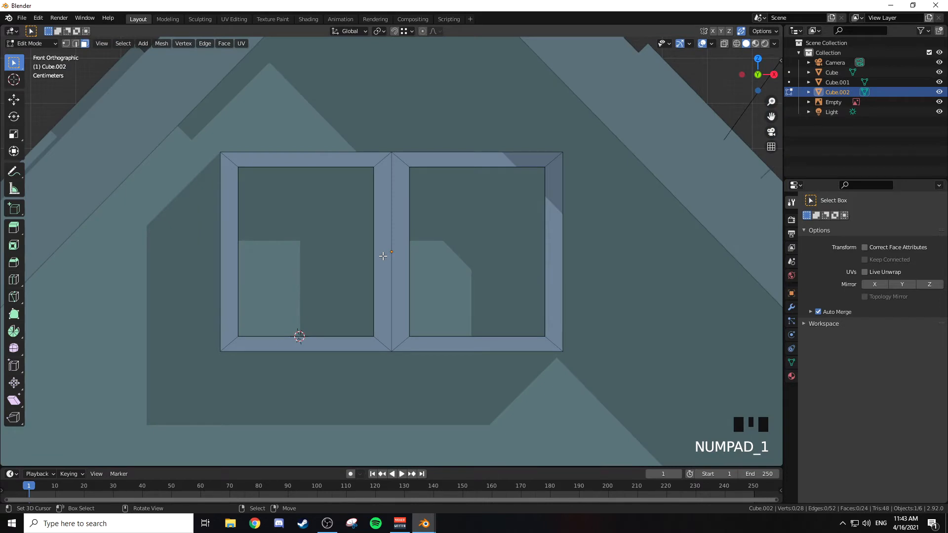
pyautogui.hotkey('shift', 'a')
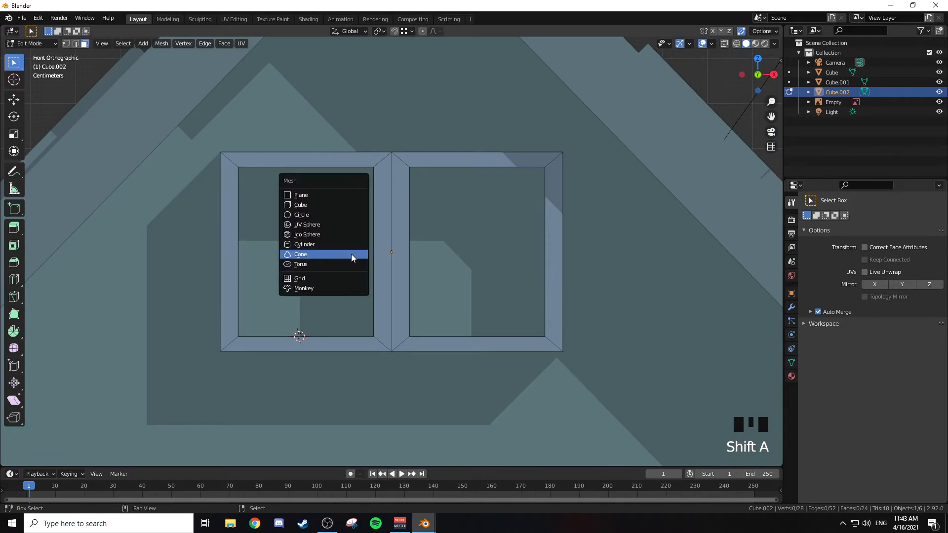
pyautogui.click(311, 205)
pyautogui.press('s')
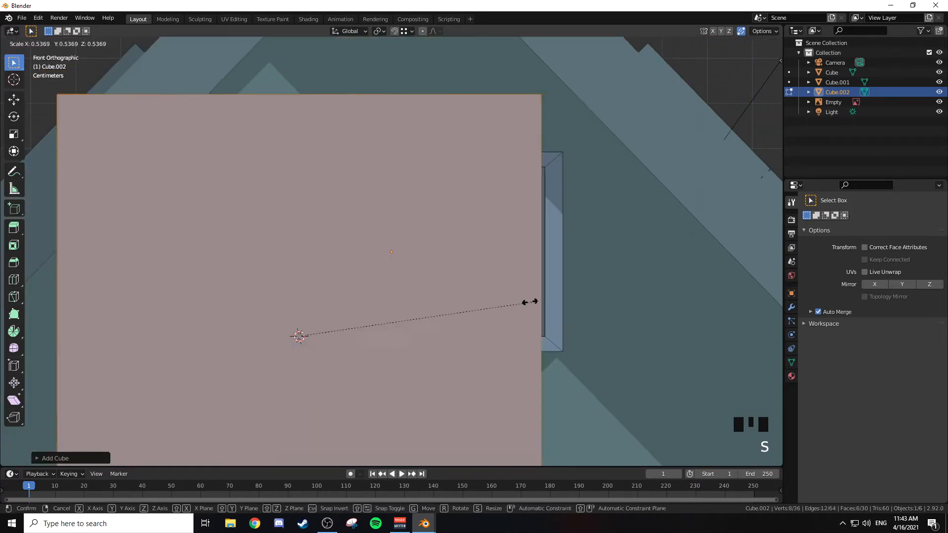
pyautogui.click(326, 339)
pyautogui.press('g')
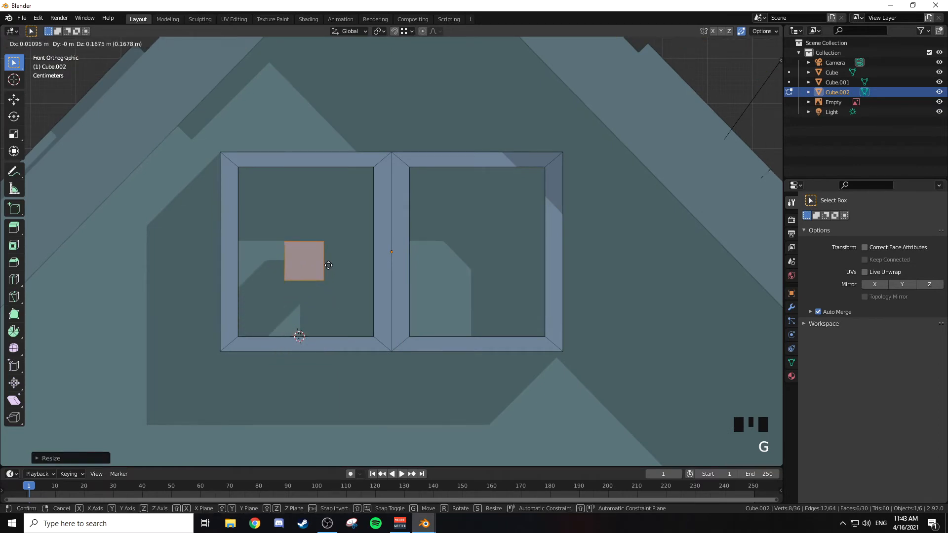
pyautogui.click(334, 262)
# Step: Flatten the small block along global Z and stretch it along X into a thin horizontal bar about as wide as the left opening
pyautogui.press('s')
pyautogui.press('x')
pyautogui.press('z')
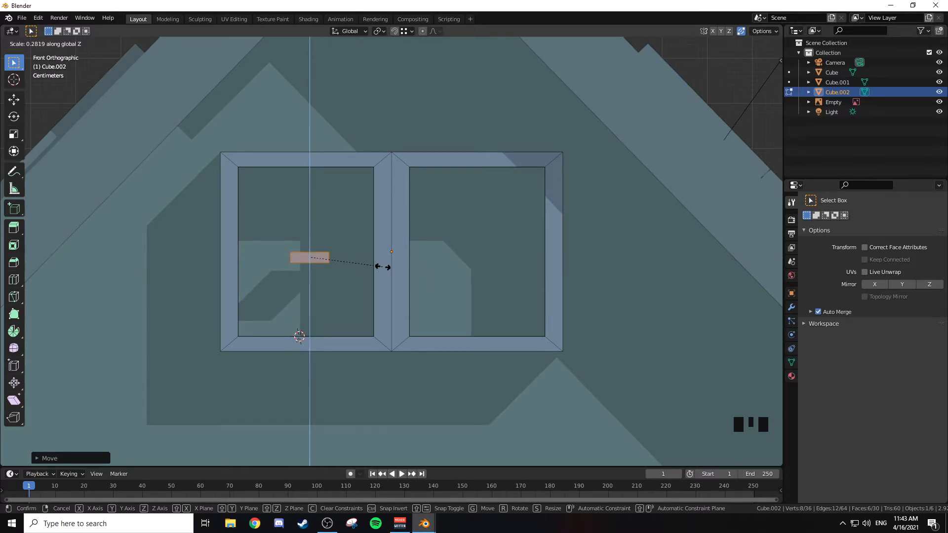
pyautogui.click(365, 264)
pyautogui.press('s')
pyautogui.press('x')
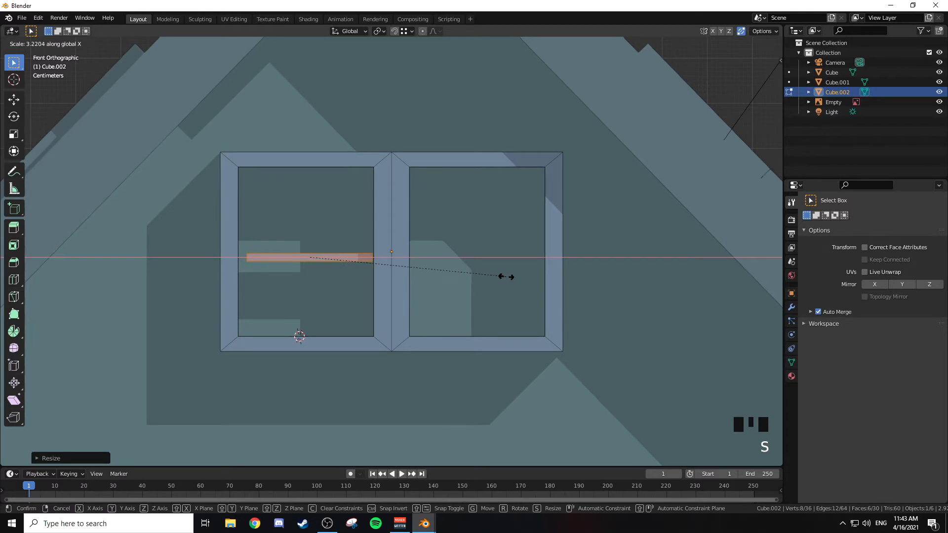
pyautogui.click(516, 279)
# Step: Align the horizontal bar at mid-height of the left opening and adjust its X scale so it spans between the side frames
pyautogui.press('g')
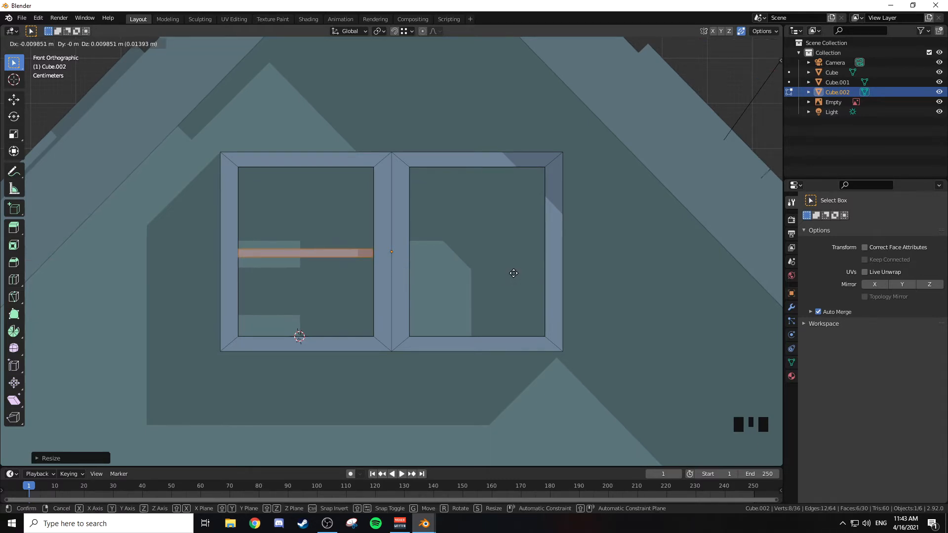
pyautogui.click(513, 273)
pyautogui.press('s')
pyautogui.press('x')
pyautogui.click(525, 274)
pyautogui.press('g')
pyautogui.click(523, 272)
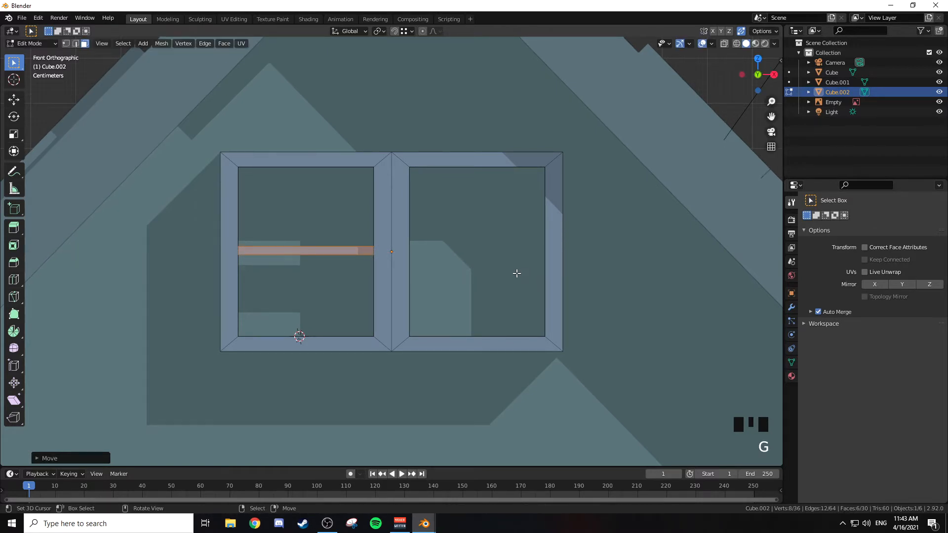
# Step: Duplicate the horizontal bar in place and rotate the copy 990° about global Y so it stands vertically
pyautogui.hotkey('shift', 'd')
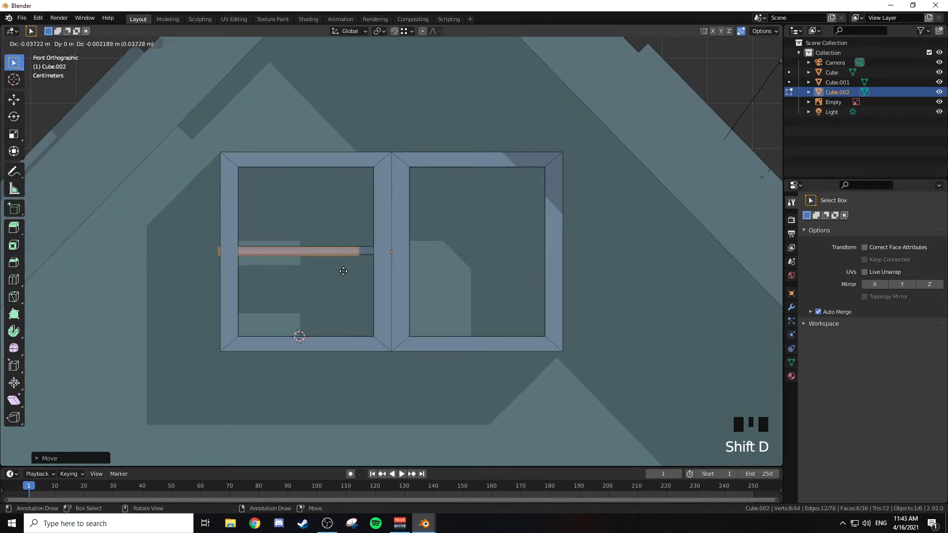
pyautogui.rightClick(409, 215)
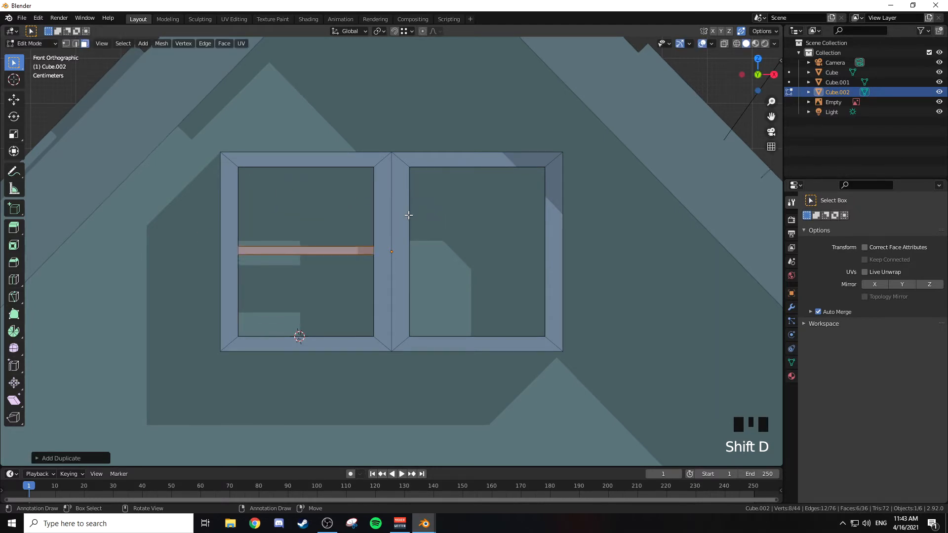
pyautogui.press('r')
pyautogui.press('y')
pyautogui.write('990')
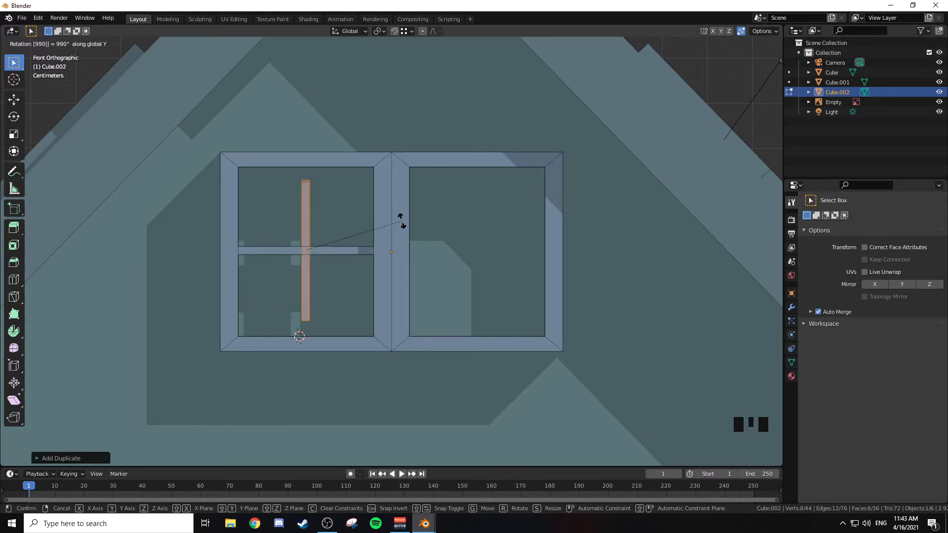
pyautogui.press('Return')
# Step: Stretch the vertical bar along global Z until it fills the height of the left opening
pyautogui.press('s')
pyautogui.press('z')
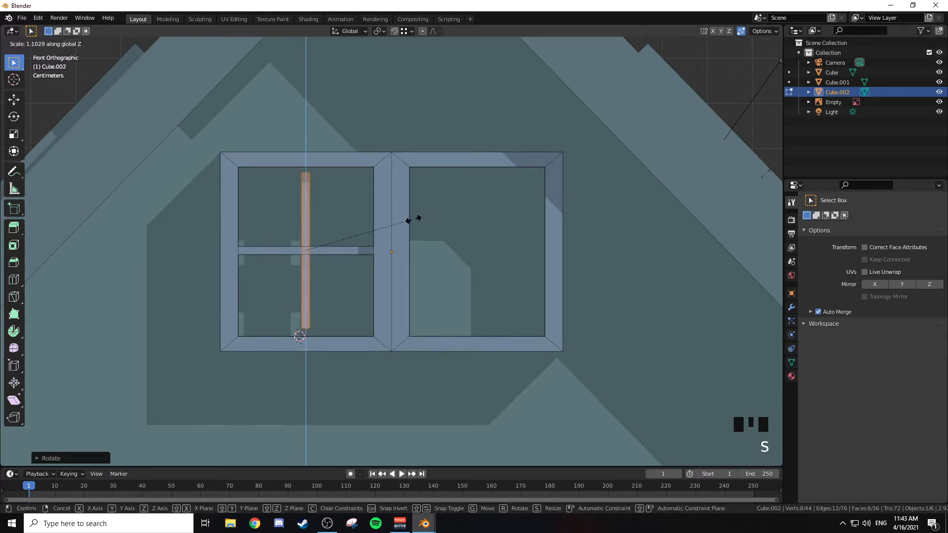
pyautogui.click(426, 216)
pyautogui.moveTo(432, 206); pyautogui.dragTo(394, 230, button='middle')
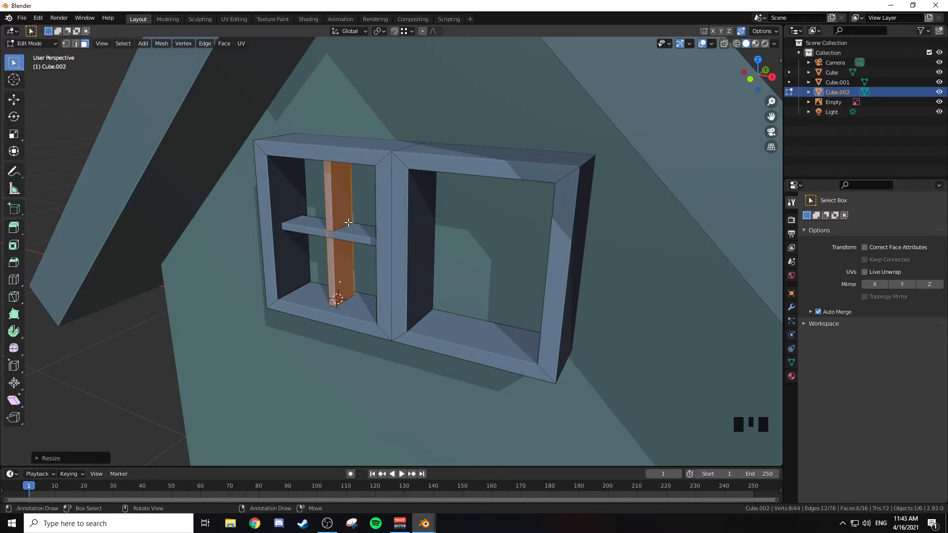
pyautogui.press('2')
pyautogui.scroll(3, 348, 221)
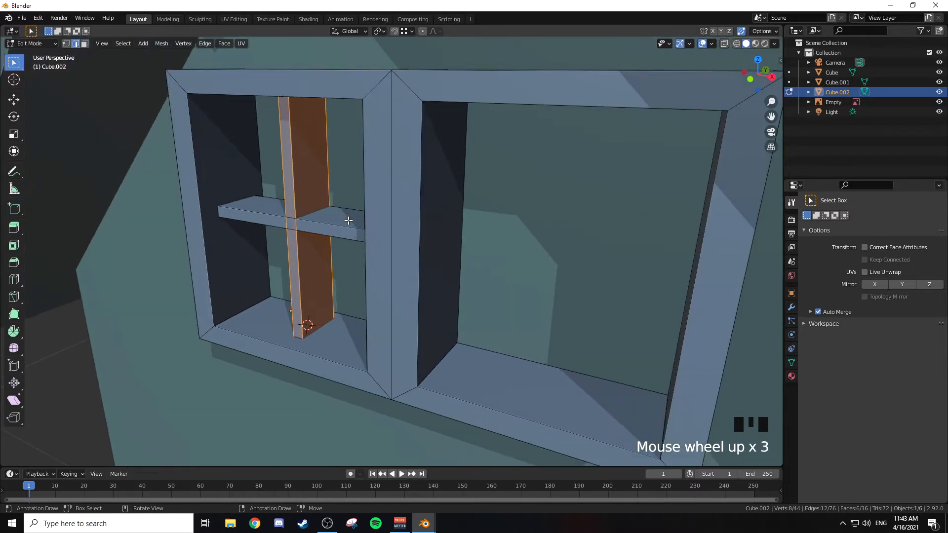
pyautogui.keyDown('alt'); pyautogui.rightClick(328, 182); pyautogui.keyUp('alt')
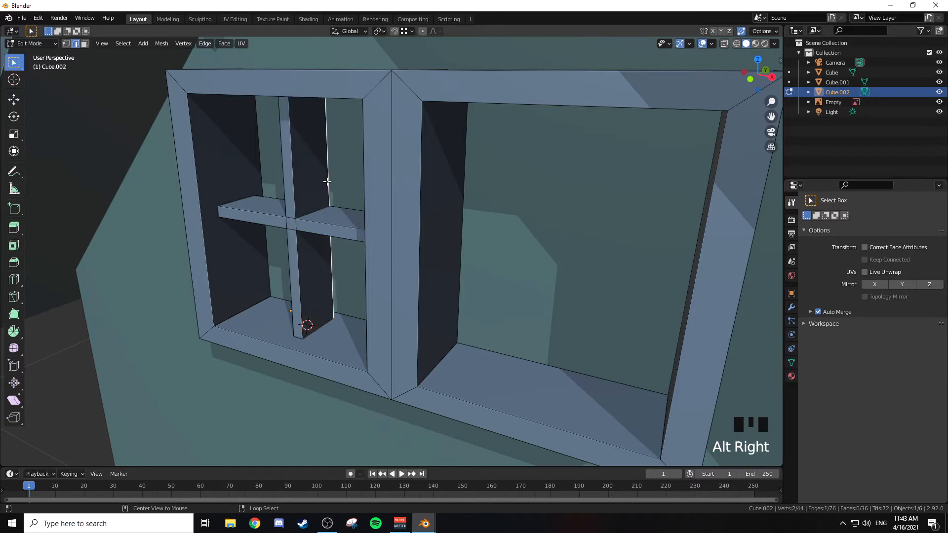
pyautogui.moveTo(345, 190); pyautogui.dragTo(334, 199, button='middle')
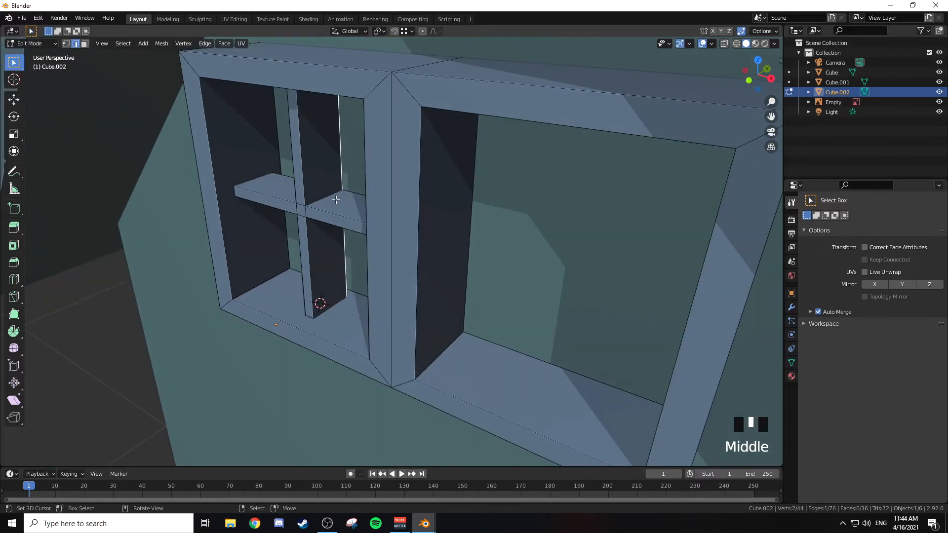
pyautogui.press('g')
pyautogui.press('y')
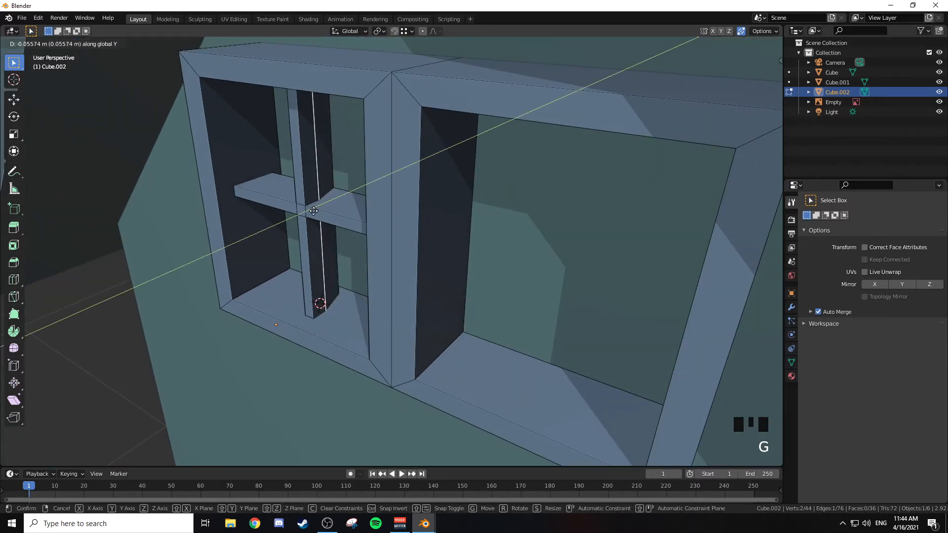
pyautogui.rightClick(334, 206)
# Step: Switch the viewport to wireframe shading and select the edges around the vertical bar's back face one by one
pyautogui.press('z')
pyautogui.click(290, 207)
pyautogui.moveTo(290, 207)
pyautogui.mouseDown(button='middle')
pyautogui.moveTo(328, 191)
pyautogui.moveTo(319, 205)
pyautogui.moveTo(344, 171)
pyautogui.mouseUp(button='middle')
pyautogui.press('z')
pyautogui.press('z')
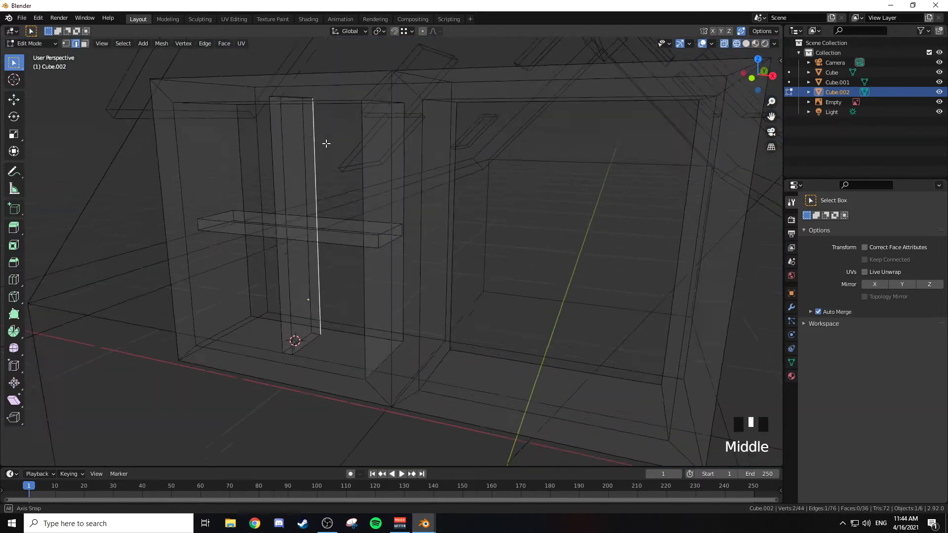
pyautogui.moveTo(328, 138); pyautogui.dragTo(308, 75, button='middle')
pyautogui.rightClick(308, 57)
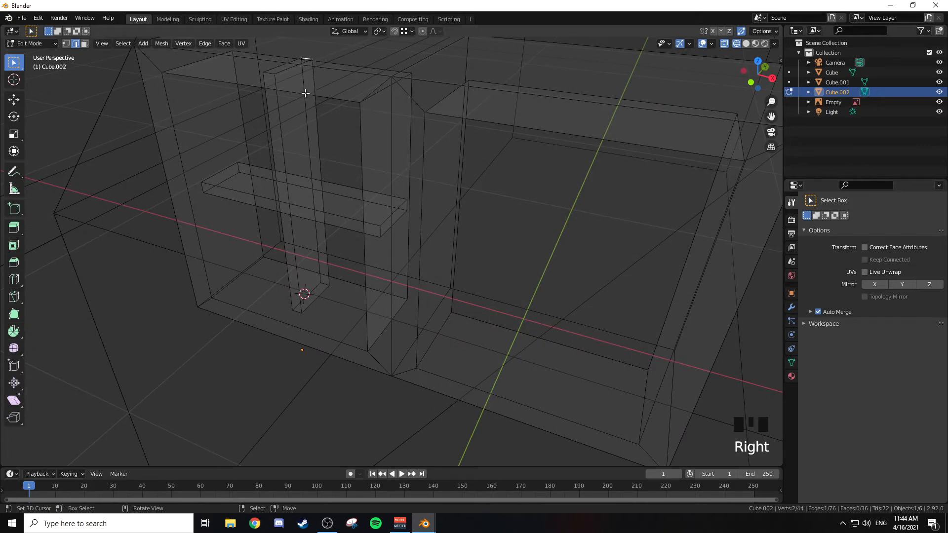
pyautogui.keyDown('alt'); pyautogui.rightClick(309, 111); pyautogui.keyUp('alt')
pyautogui.keyDown('alt'); pyautogui.rightClick(309, 111); pyautogui.keyUp('alt')
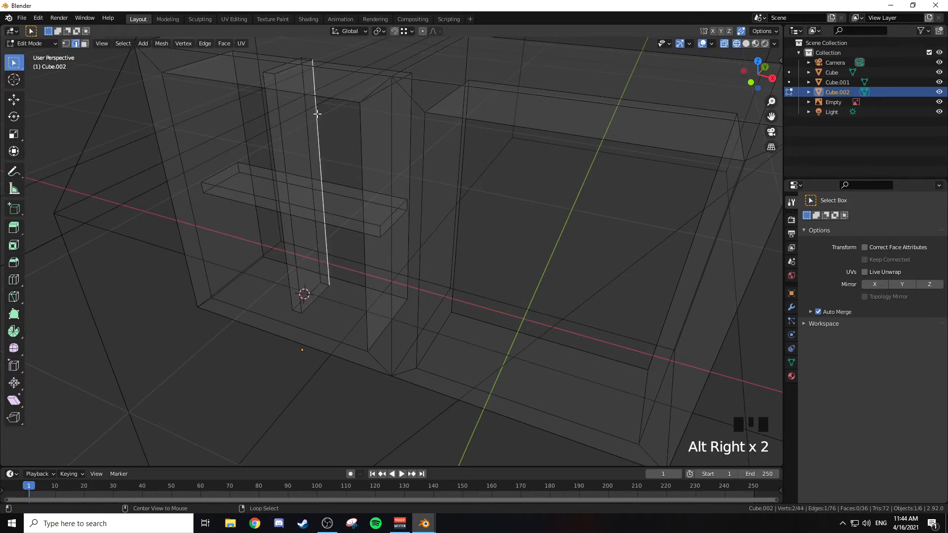
pyautogui.keyDown('shift'); pyautogui.rightClick(311, 59); pyautogui.keyUp('shift')
pyautogui.keyDown('shift'); pyautogui.rightClick(305, 113); pyautogui.keyUp('shift')
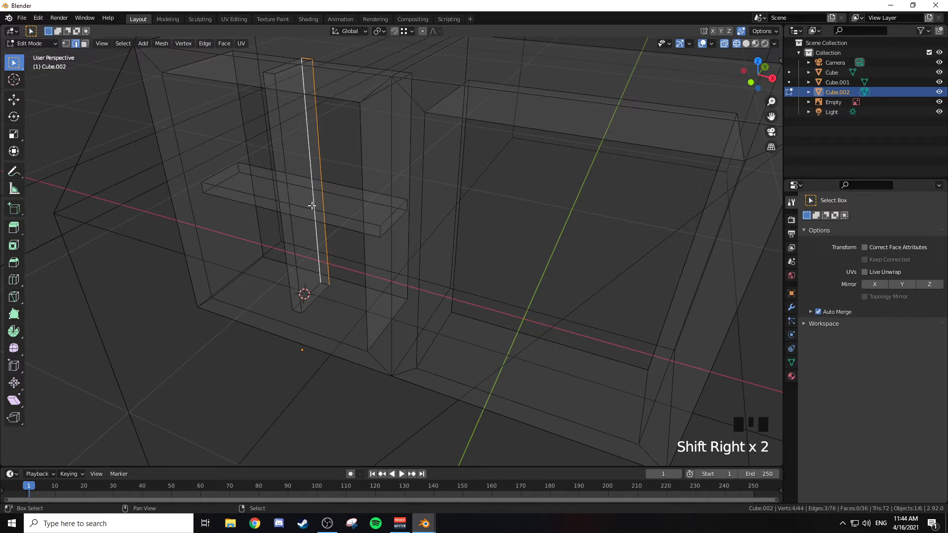
pyautogui.keyDown('shift'); pyautogui.rightClick(324, 284); pyautogui.keyUp('shift')
pyautogui.moveTo(324, 211)
pyautogui.mouseDown(button='middle')
pyautogui.moveTo(373, 186)
pyautogui.moveTo(330, 199)
pyautogui.mouseUp(button='middle')
# Step: In face selection mode, select the back faces of both the vertical and the horizontal bar
pyautogui.press('3')
pyautogui.rightClick(325, 207)
pyautogui.press('z')
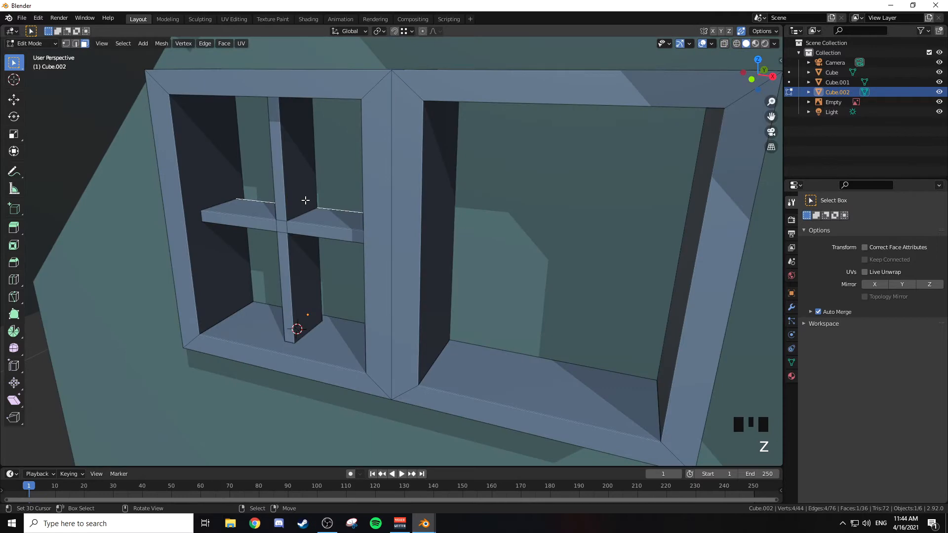
pyautogui.press('z')
pyautogui.rightClick(337, 214)
pyautogui.moveTo(331, 190); pyautogui.dragTo(380, 201, button='middle')
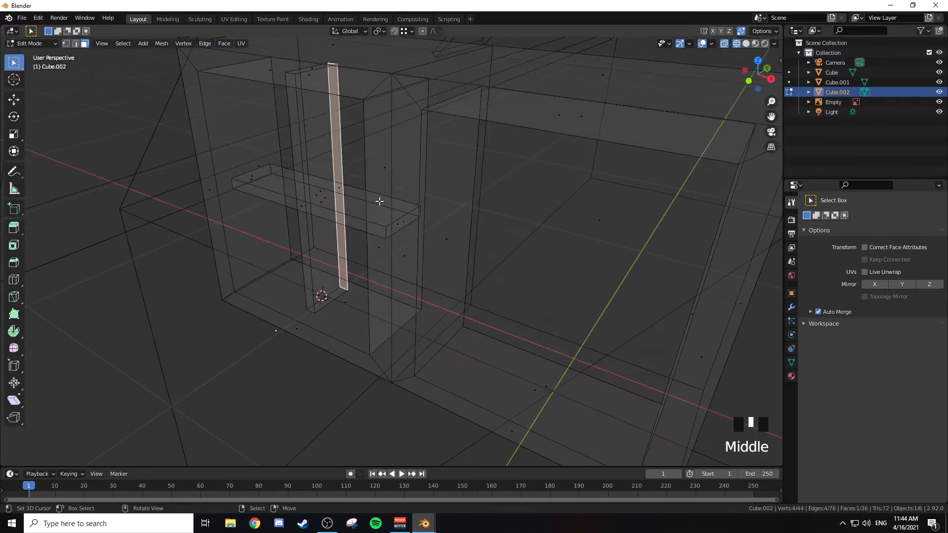
pyautogui.keyDown('shift'); pyautogui.rightClick(355, 196); pyautogui.keyUp('shift')
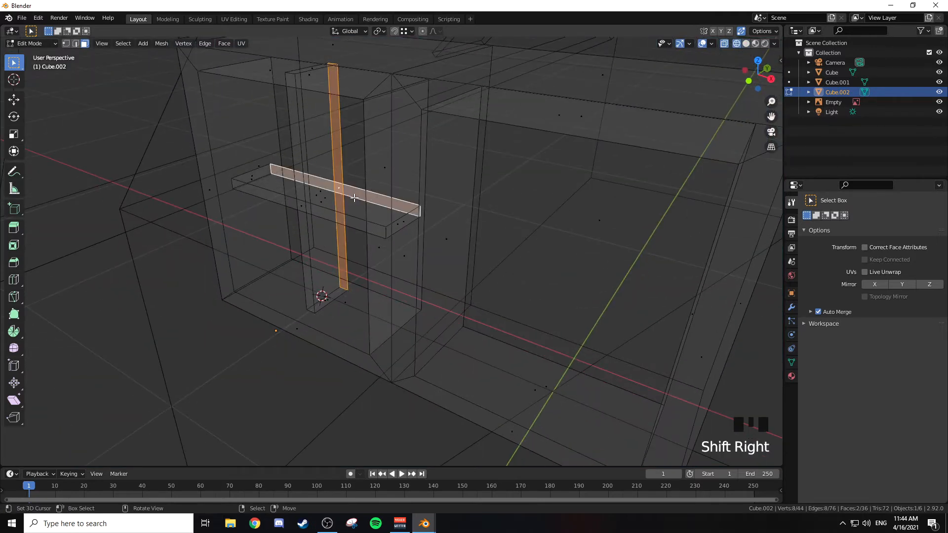
# Step: Return to solid shading and move the two selected back faces just over 0.05 m forward along global Y to thin the bars
pyautogui.press('z')
pyautogui.moveTo(435, 197); pyautogui.dragTo(405, 192, button='middle')
pyautogui.press('g')
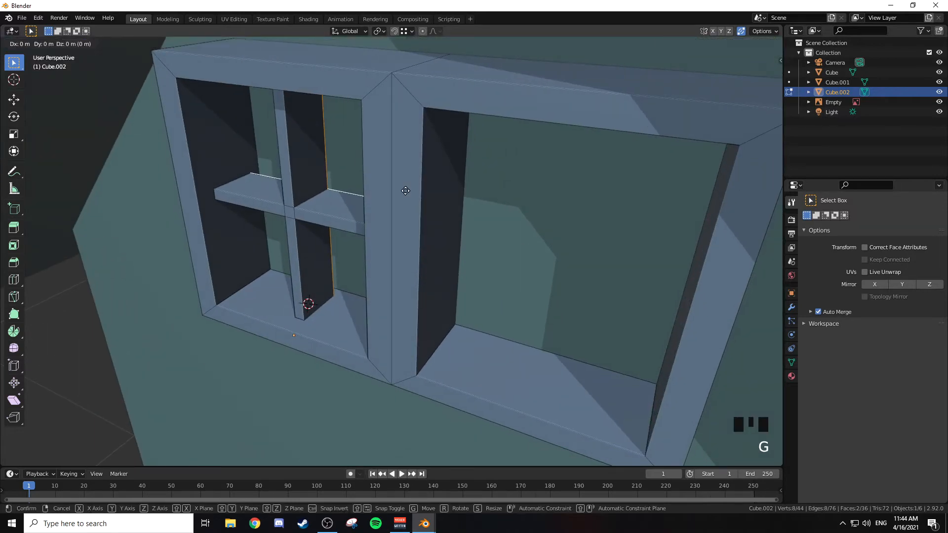
pyautogui.press('y')
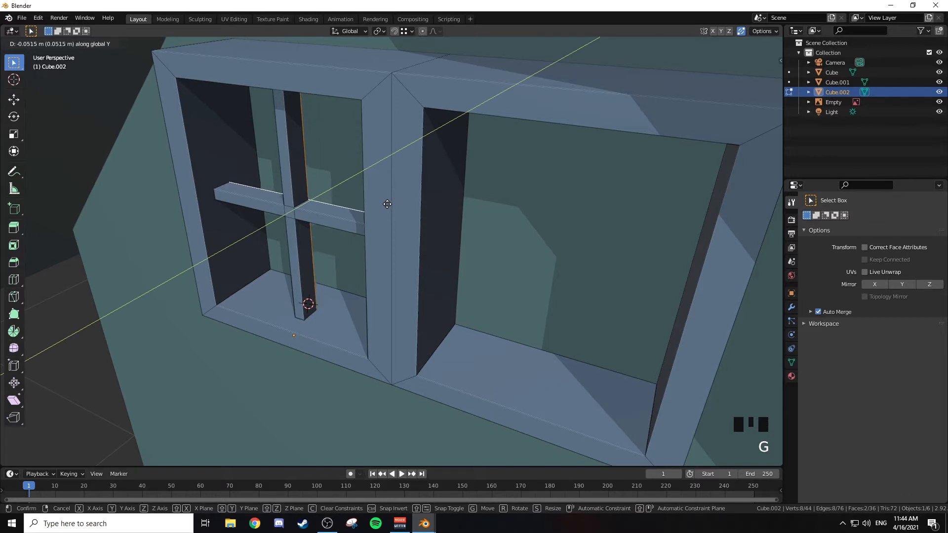
pyautogui.click(383, 205)
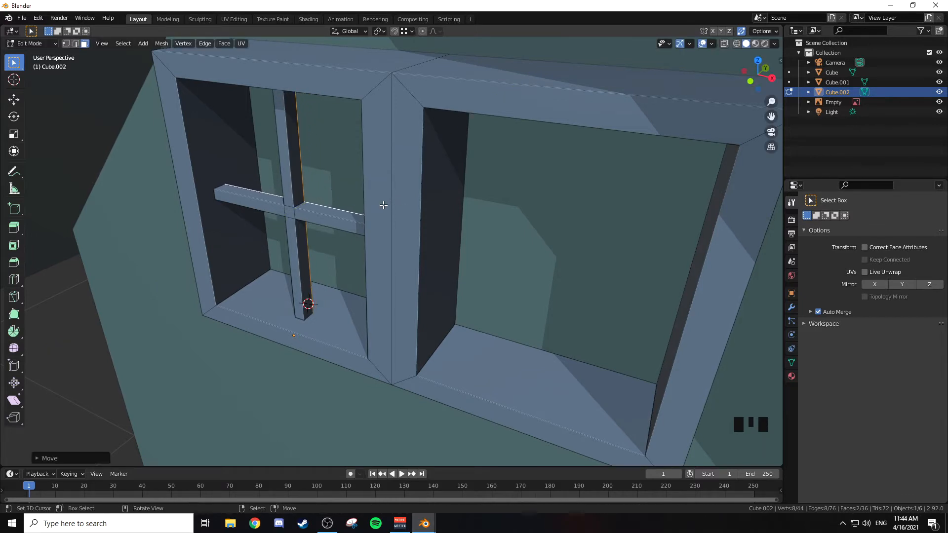
# Step: Select the front face of the vertical bar and move it about 0.005 m forward along global Y, ahead of the horizontal bar
pyautogui.moveTo(321, 195); pyautogui.dragTo(356, 197, button='middle')
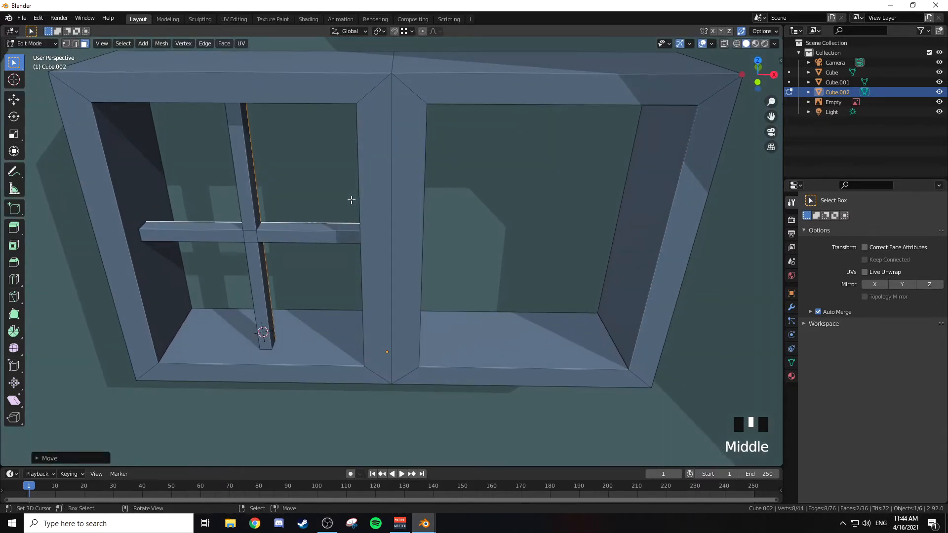
pyautogui.rightClick(244, 240)
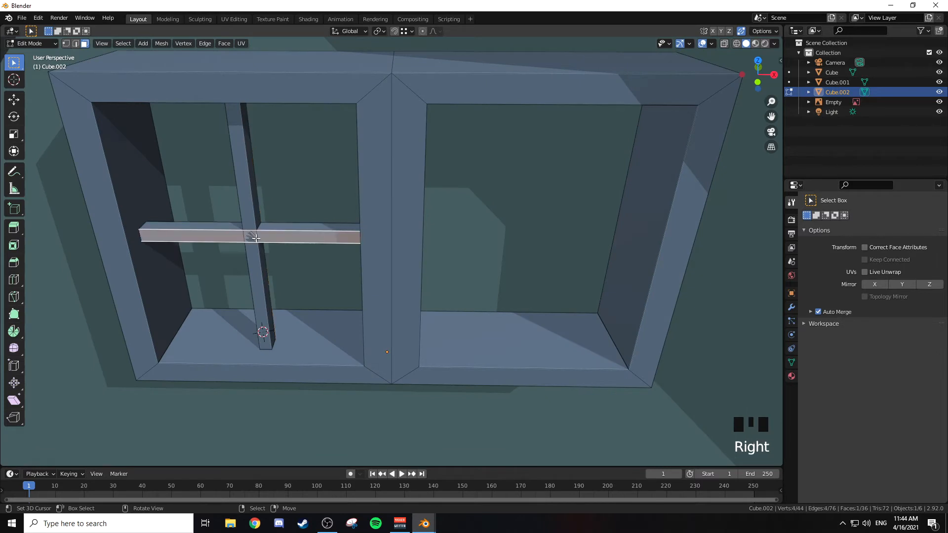
pyautogui.scroll(3, 252, 235)
pyautogui.keyDown('shift'); pyautogui.moveTo(254, 239); pyautogui.dragTo(289, 216, button='middle'); pyautogui.keyUp('shift')
pyautogui.rightClick(301, 168)
pyautogui.scroll(-2, 336, 175)
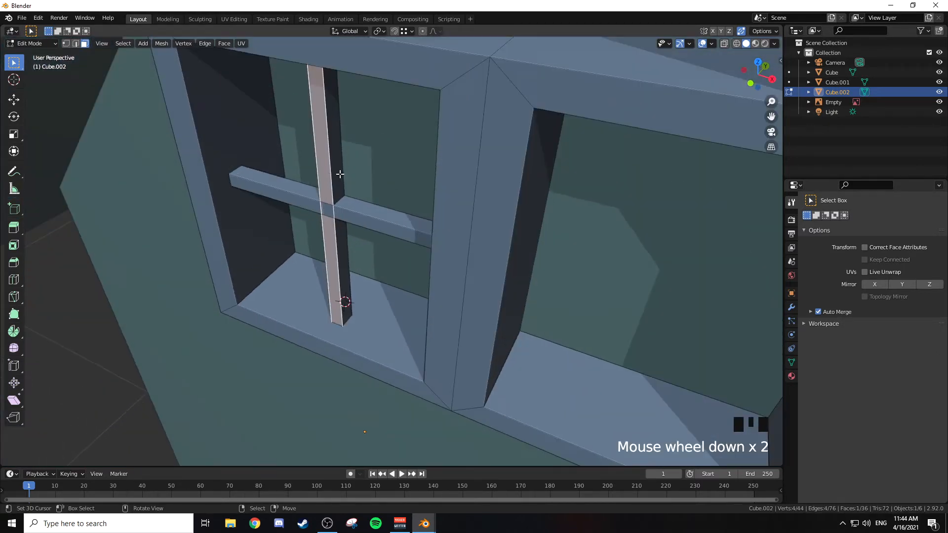
pyautogui.press('g')
pyautogui.press('y')
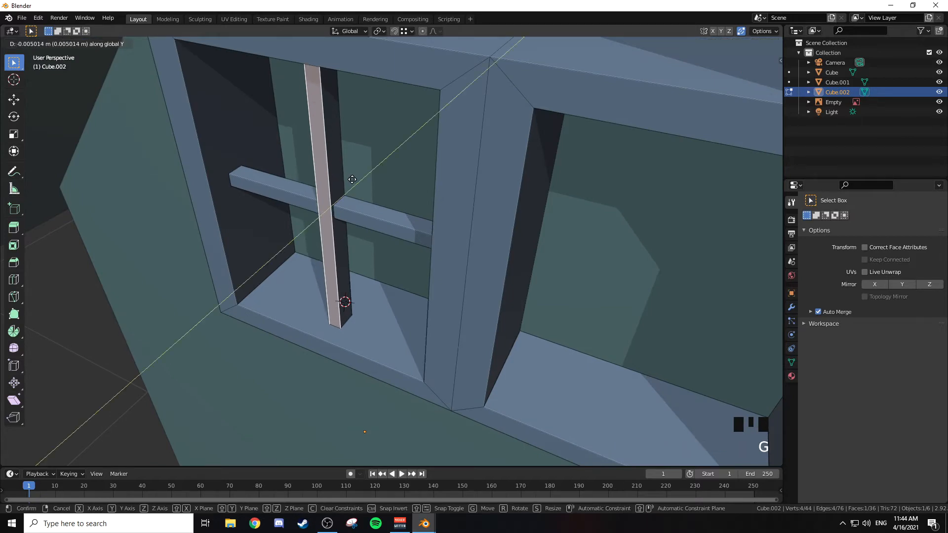
pyautogui.click(352, 180)
pyautogui.scroll(-2, 363, 190)
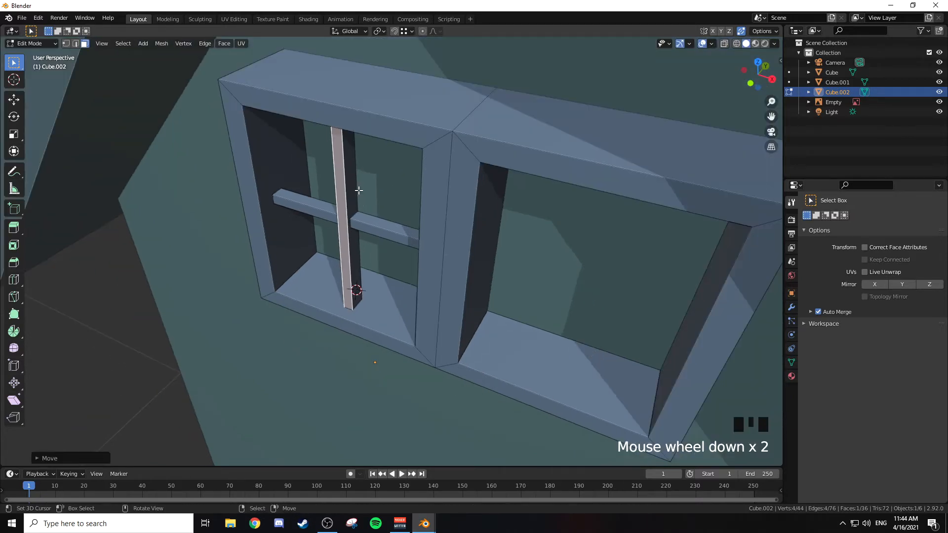
# Step: Select the front face of the horizontal bar as well and grow the selection to all faces of both crossed bars
pyautogui.press('Tab')
pyautogui.moveTo(371, 198); pyautogui.dragTo(367, 237, button='middle')
pyautogui.press('Tab')
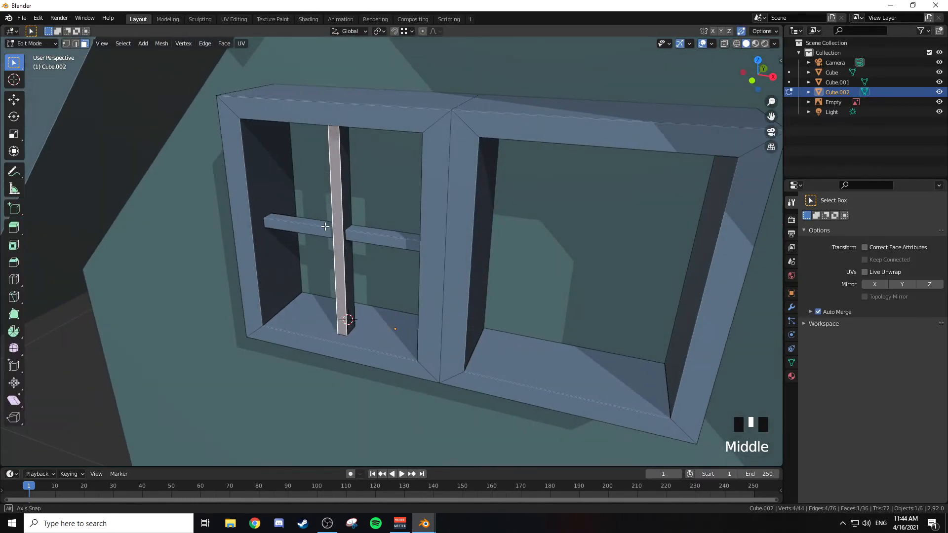
pyautogui.keyDown('shift'); pyautogui.rightClick(368, 238); pyautogui.keyUp('shift')
pyautogui.keyDown('shift'); pyautogui.moveTo(389, 243); pyautogui.dragTo(352, 239, button='middle'); pyautogui.keyUp('shift')
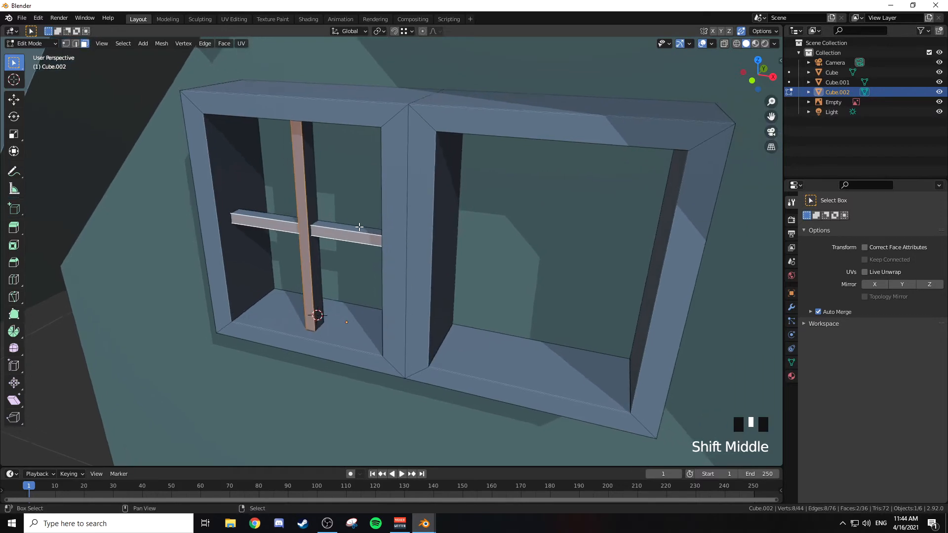
pyautogui.press('ctrl+KP_Add')
pyautogui.press('ctrl+KP_Add')
pyautogui.press('ctrl+KP_Add')
pyautogui.press('ctrl+KP_Add')
pyautogui.press('ctrl+KP_Add')
# Step: Duplicate the crossed bars, move the copy about 0.385 m along global X into the empty window pane, and return to Object Mode
pyautogui.keyDown('shift'); pyautogui.moveTo(359, 227); pyautogui.dragTo(345, 190, button='middle'); pyautogui.keyUp('shift')
pyautogui.press('KP_1')
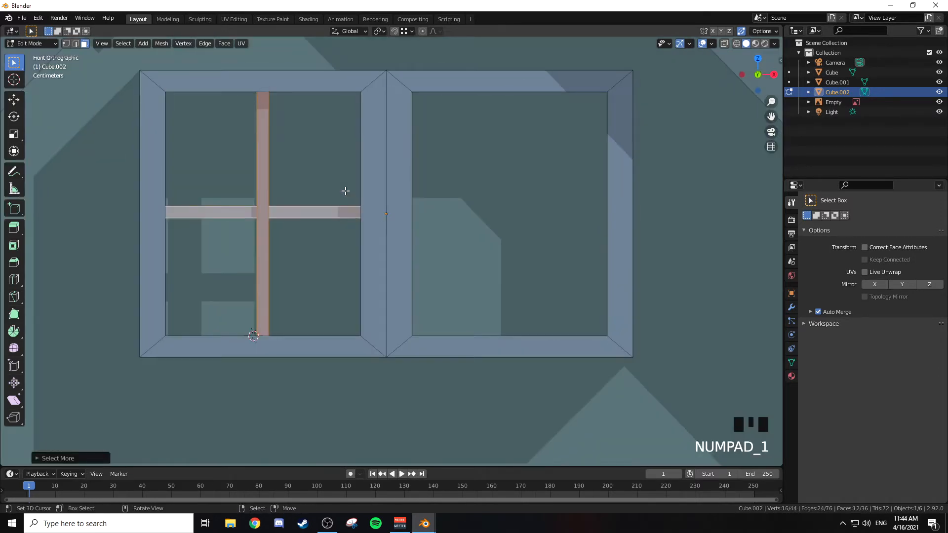
pyautogui.hotkey('shift', 'd')
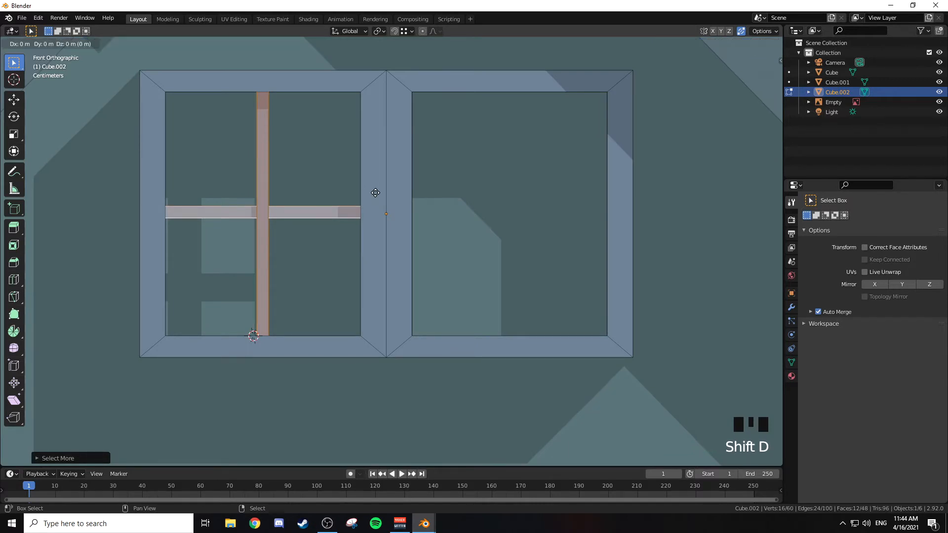
pyautogui.rightClick(501, 165)
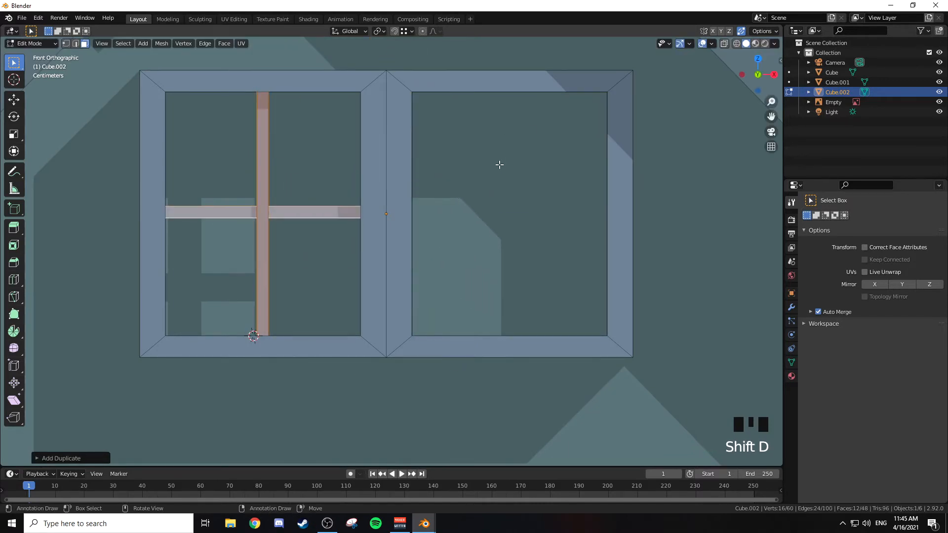
pyautogui.press('g')
pyautogui.press('x')
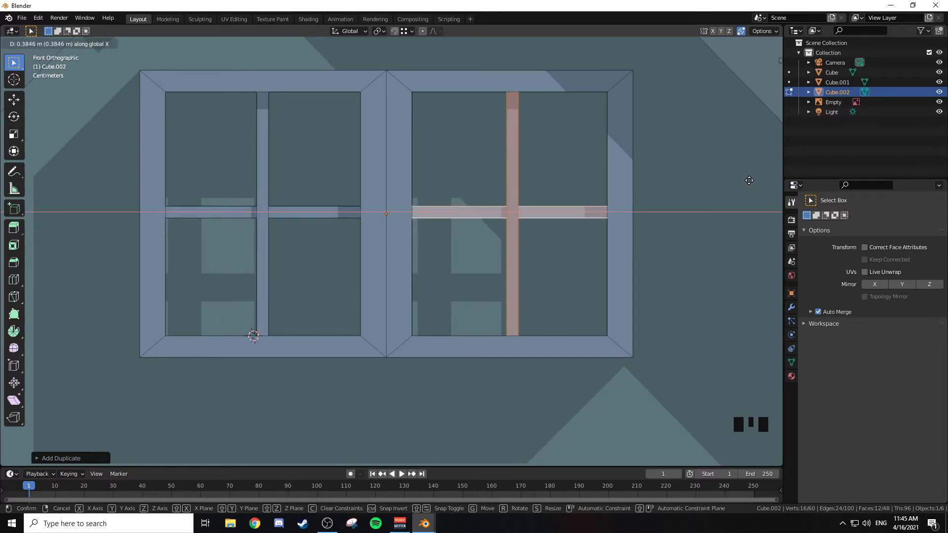
pyautogui.click(749, 181)
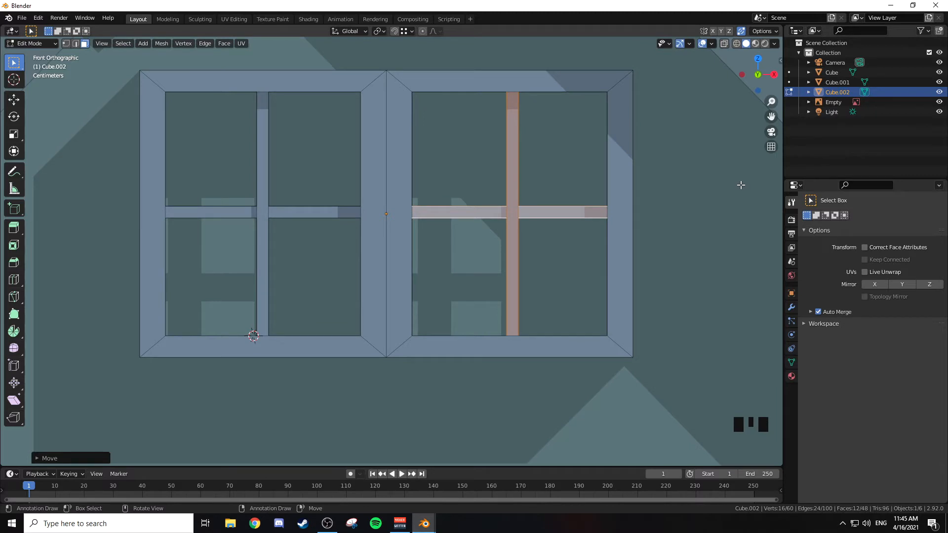
pyautogui.press('Tab')
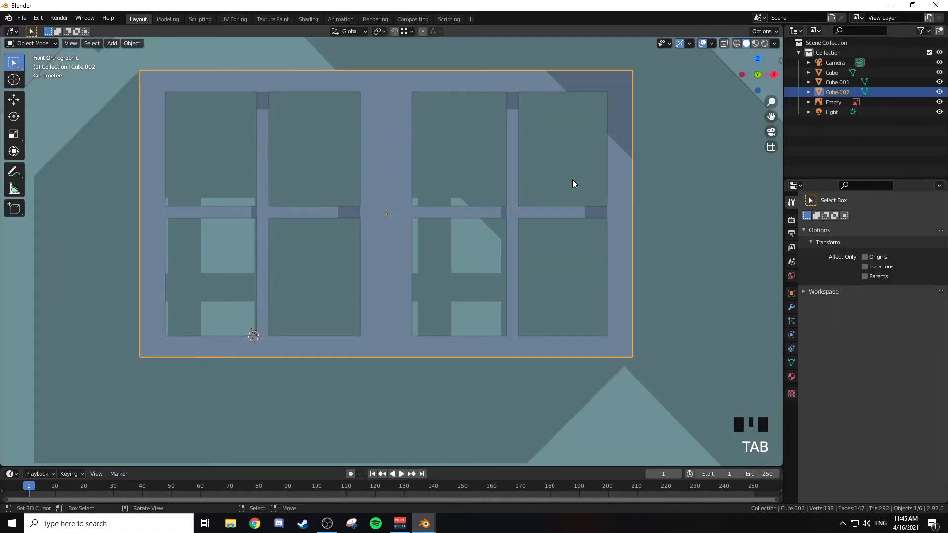
# Step: Duplicate the gable window and rotate the copy a quarter turn about global Z
pyautogui.scroll(-4, 573, 183)
pyautogui.moveTo(565, 191); pyautogui.dragTo(553, 225, button='middle')
pyautogui.scroll(-1, 550, 229)
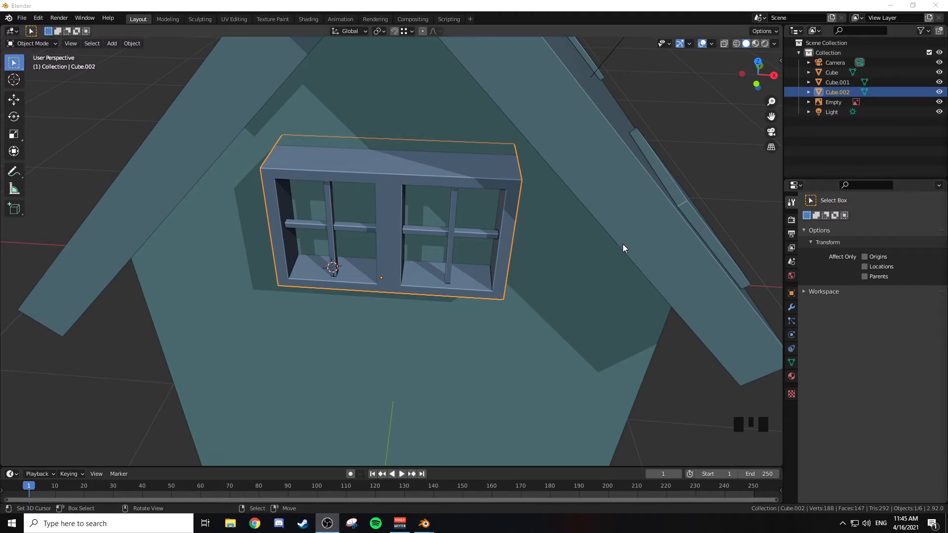
pyautogui.scroll(-2, 623, 244)
pyautogui.moveTo(597, 38); pyautogui.dragTo(586, 154, button='middle')
pyautogui.scroll(-2, 547, 183)
pyautogui.keyDown('shift'); pyautogui.moveTo(547, 184); pyautogui.dragTo(519, 265, button='middle'); pyautogui.keyUp('shift')
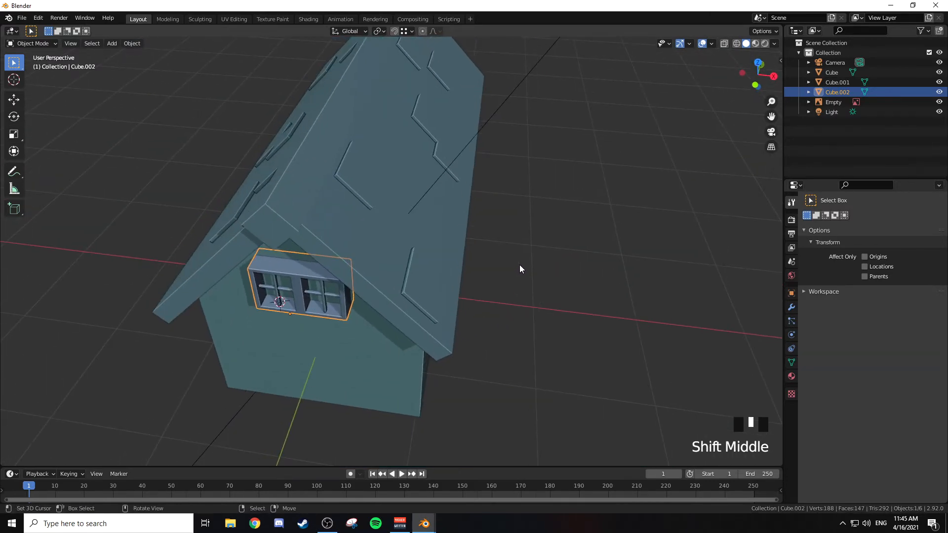
pyautogui.hotkey('shift', 'd')
pyautogui.press('r')
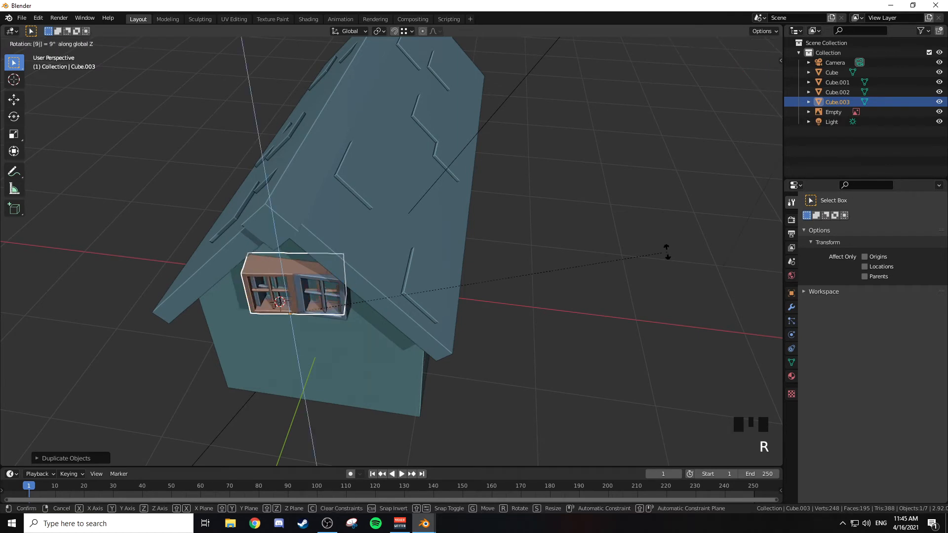
pyautogui.click(668, 253)
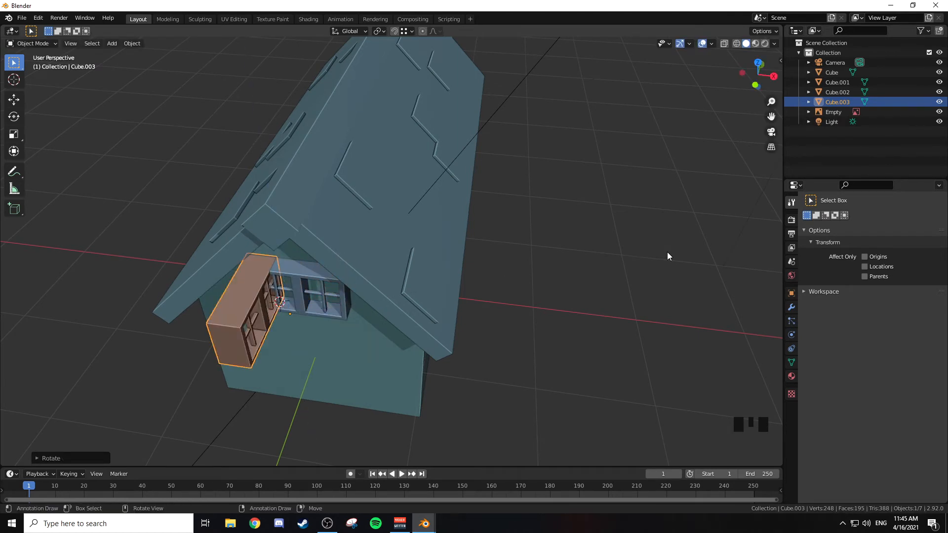
# Step: In the right orthographic view, move the rotated window copy below the eave to the front half of the side wall
pyautogui.press('KP_3')
pyautogui.scroll(-2, 611, 249)
pyautogui.keyDown('shift'); pyautogui.moveTo(610, 249); pyautogui.dragTo(435, 231, button='middle'); pyautogui.keyUp('shift')
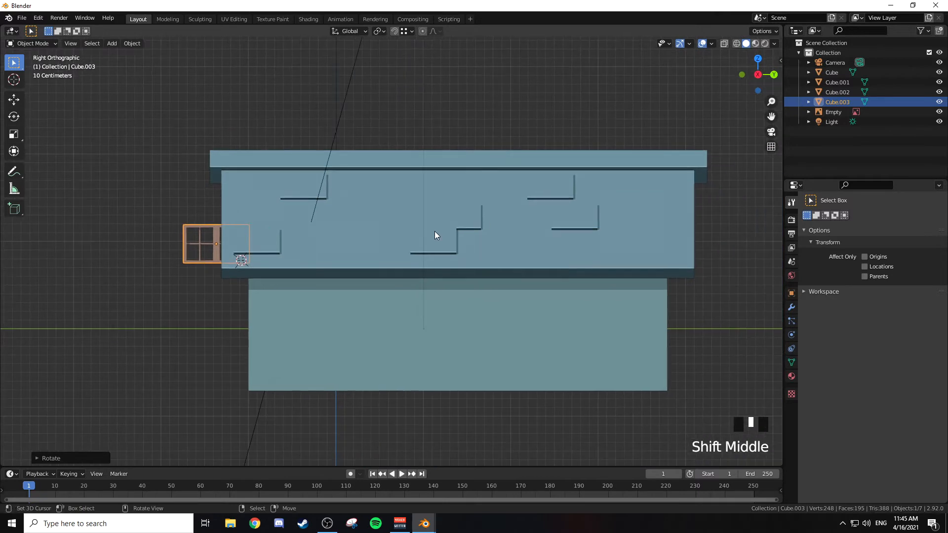
pyautogui.press('g')
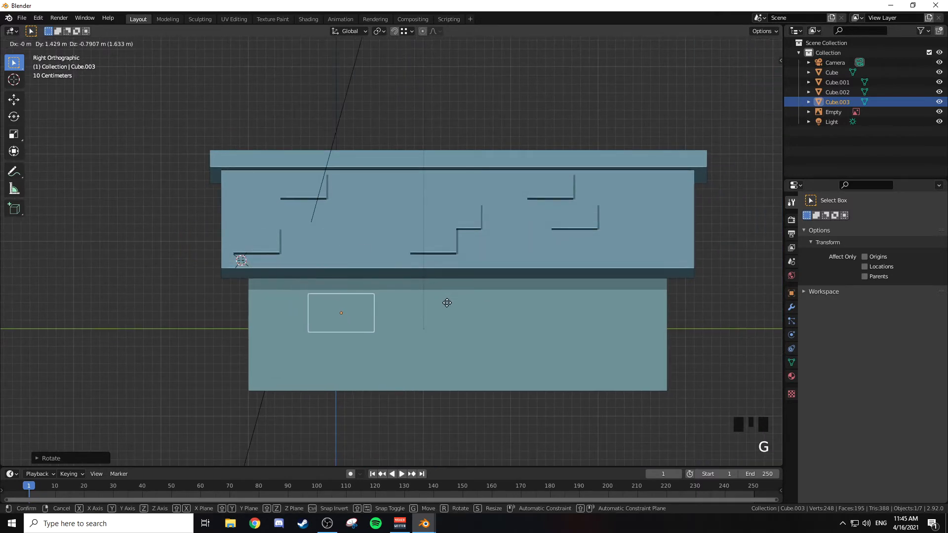
pyautogui.click(454, 302)
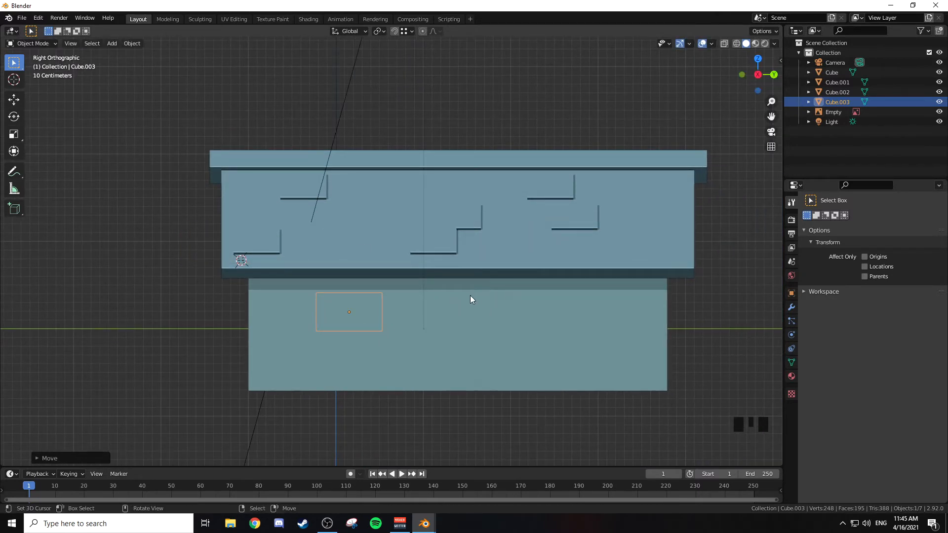
# Step: In the front view, move the window copy outside the side wall and align its back with the wall along global X
pyautogui.moveTo(471, 295); pyautogui.dragTo(413, 298, button='middle')
pyautogui.press('KP_1')
pyautogui.press('g')
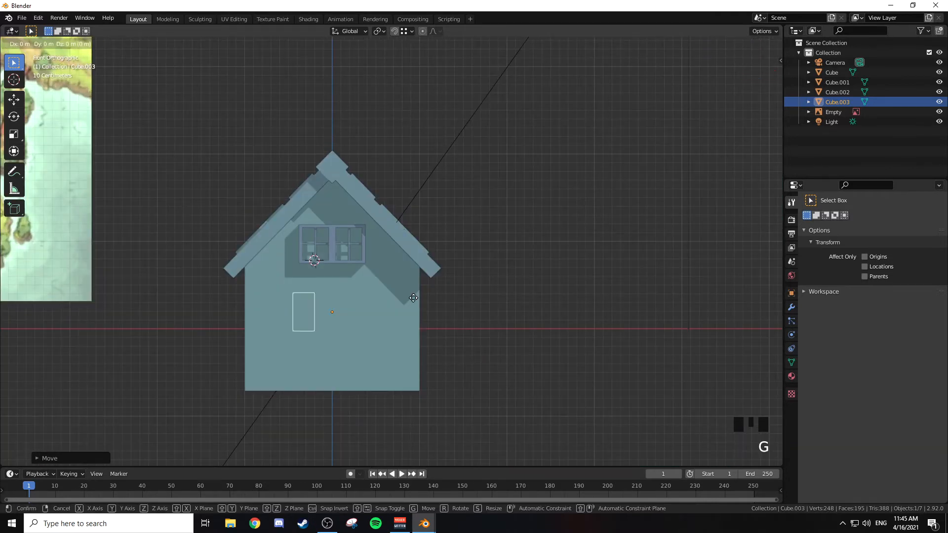
pyautogui.click(479, 313)
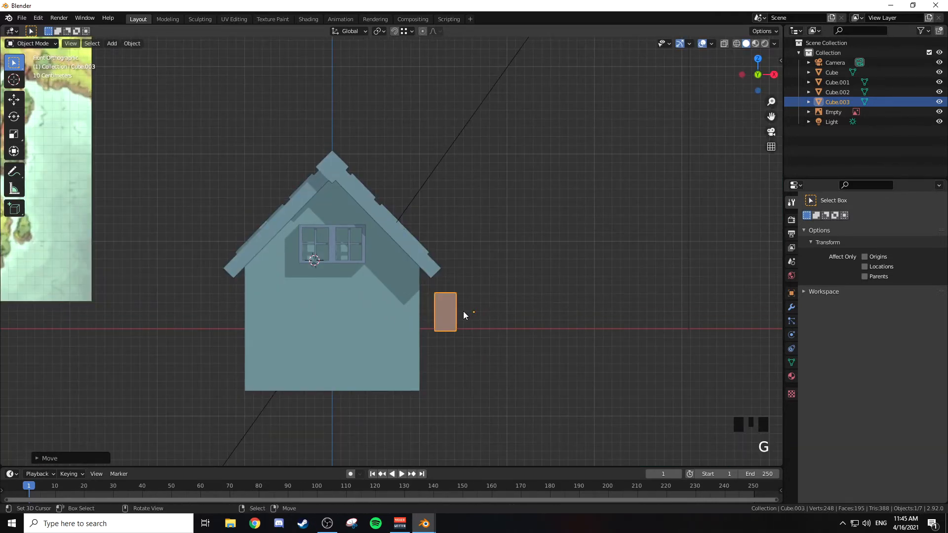
pyautogui.press('g')
pyautogui.press('x')
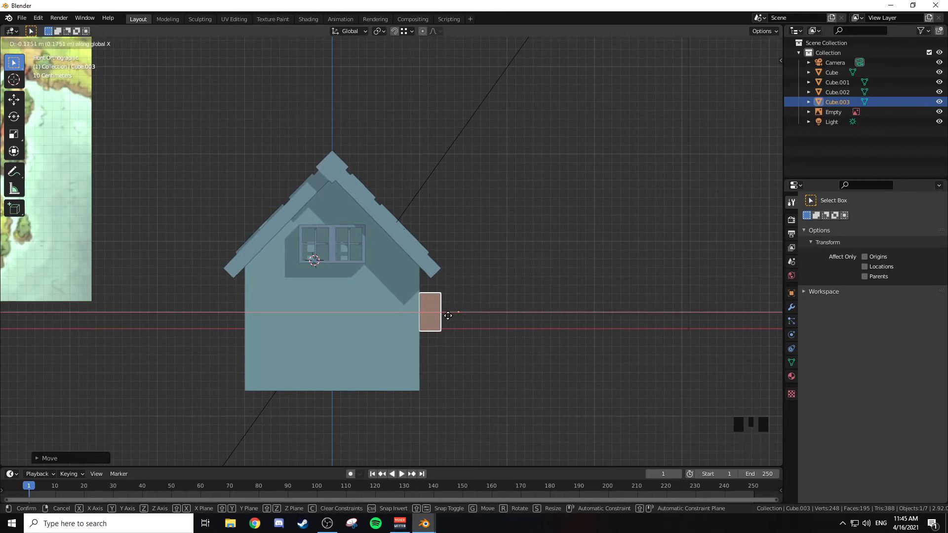
pyautogui.click(442, 315)
# Step: Push the window copy about 0.13 m into the side wall along global X and deselect everything
pyautogui.scroll(3, 483, 301)
pyautogui.keyDown('shift'); pyautogui.moveTo(483, 302); pyautogui.dragTo(493, 222, button='middle'); pyautogui.keyUp('shift')
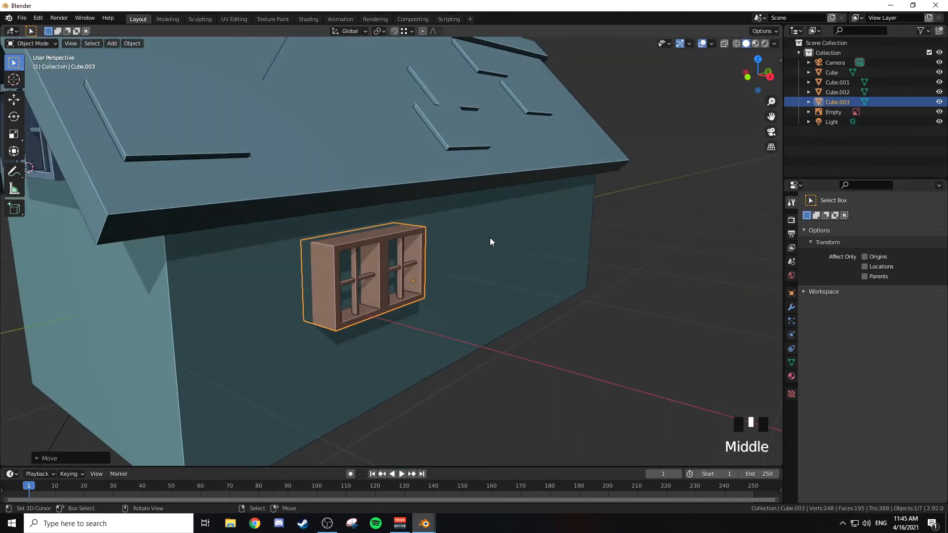
pyautogui.press('g')
pyautogui.press('x')
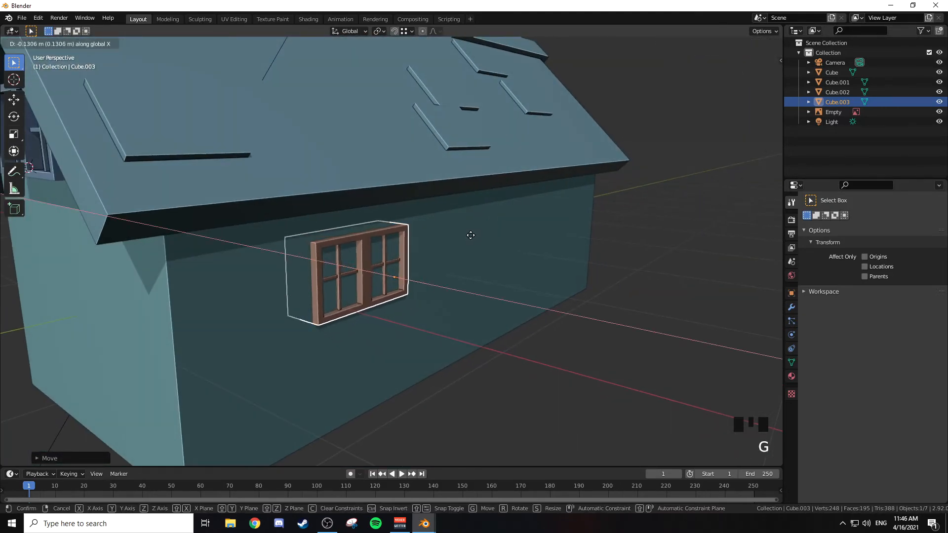
pyautogui.click(472, 241)
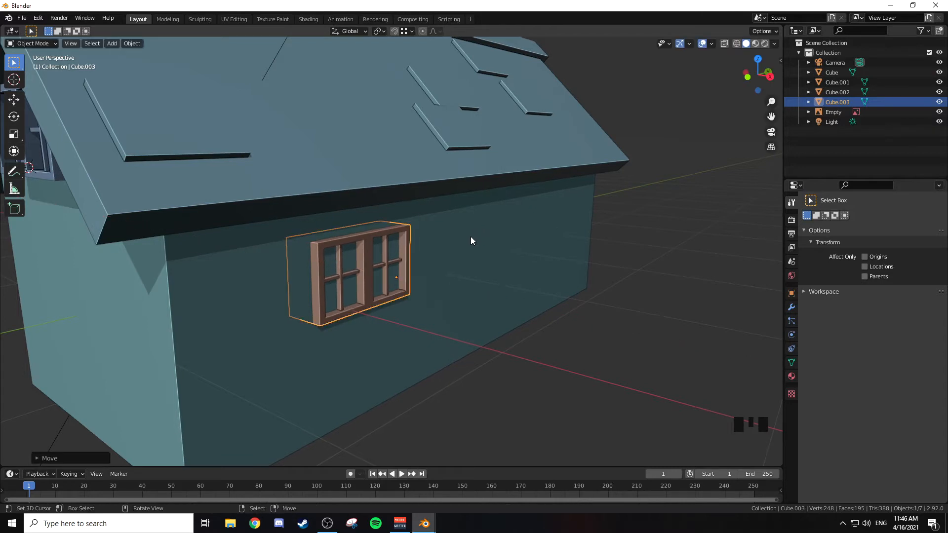
pyautogui.press('Tab')
pyautogui.press('Tab')
pyautogui.press('a')
pyautogui.press('a')
pyautogui.press('a')
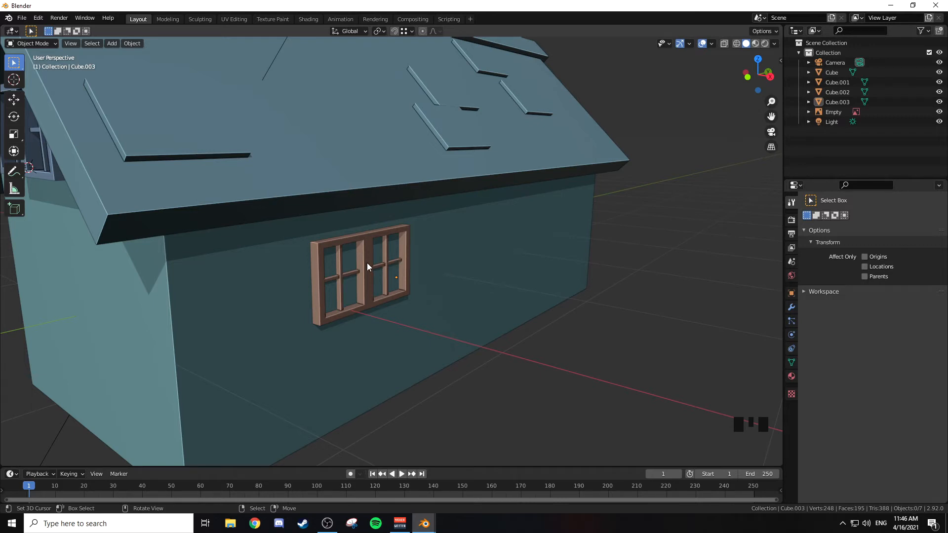
# Step: Pull the side window copy about 0.05 m back out of the wall along global X and deselect everything
pyautogui.rightClick(396, 272)
pyautogui.press('g')
pyautogui.press('x')
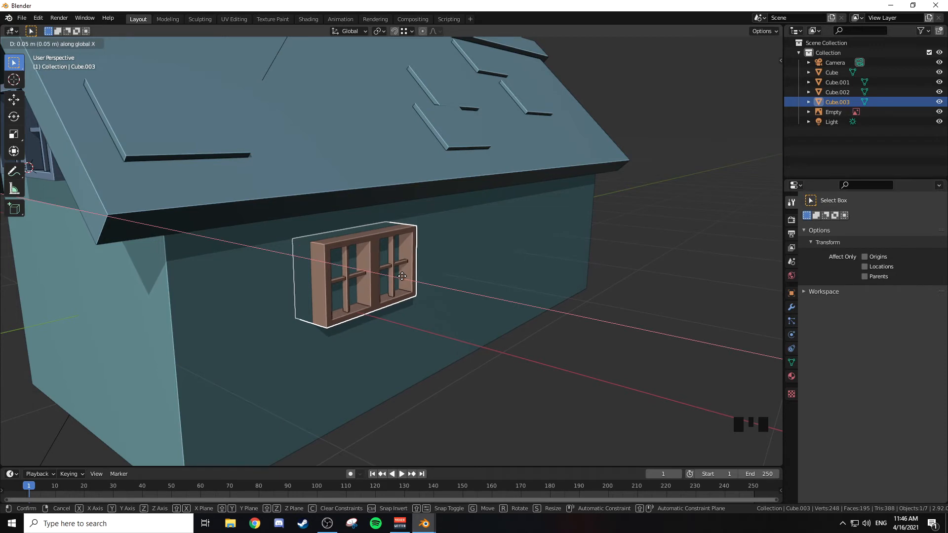
pyautogui.click(403, 280)
pyautogui.press('Tab')
pyautogui.press('Tab')
pyautogui.press('a')
pyautogui.press('a')
pyautogui.press('a')
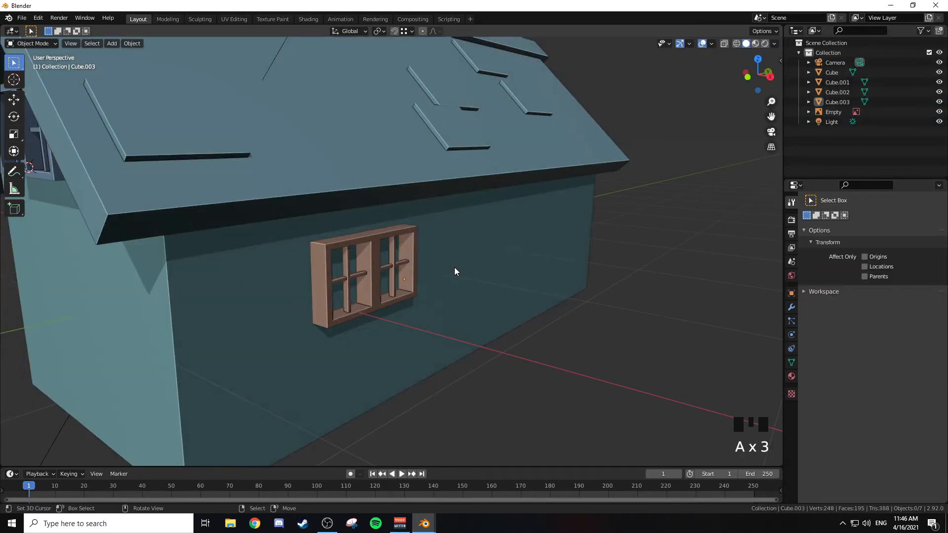
# Step: Delete the window copy from the side wall
pyautogui.scroll(-3, 461, 267)
pyautogui.moveTo(461, 267); pyautogui.dragTo(508, 250, button='middle')
pyautogui.moveTo(423, 150); pyautogui.dragTo(405, 162, button='middle')
pyautogui.rightClick(404, 271)
pyautogui.press('x')
pyautogui.click(467, 289)
# Step: Select the gable window and rename its object Housing_Window_01
pyautogui.rightClick(277, 194)
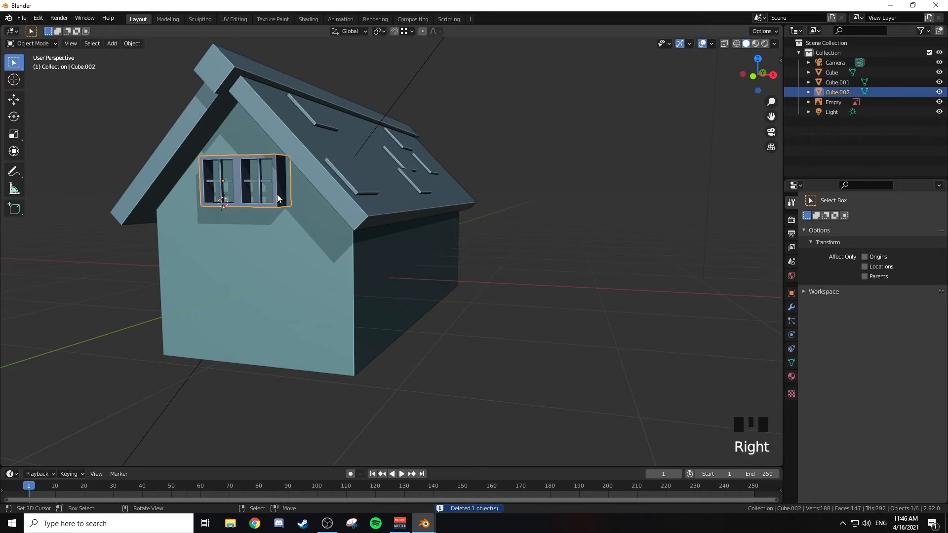
pyautogui.moveTo(286, 188); pyautogui.dragTo(345, 202, button='middle')
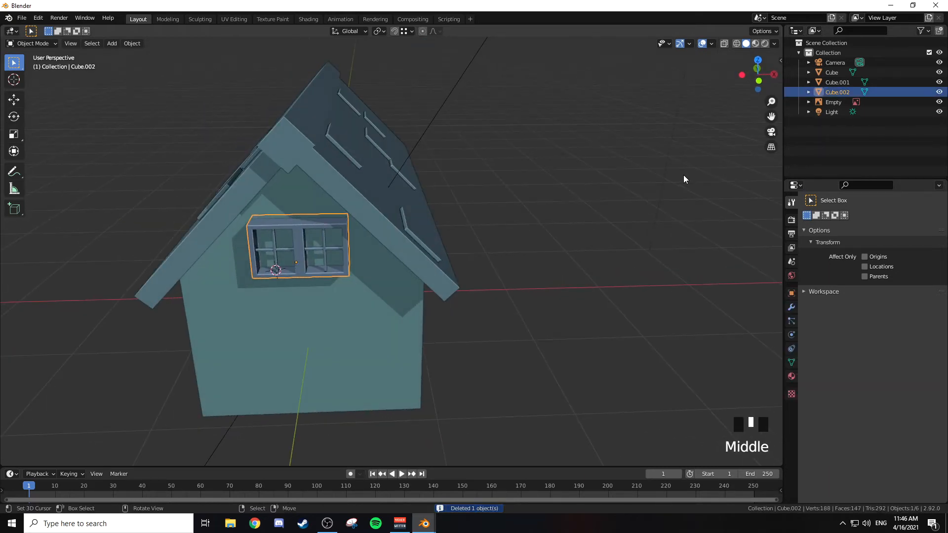
pyautogui.tripleClick(835, 92)
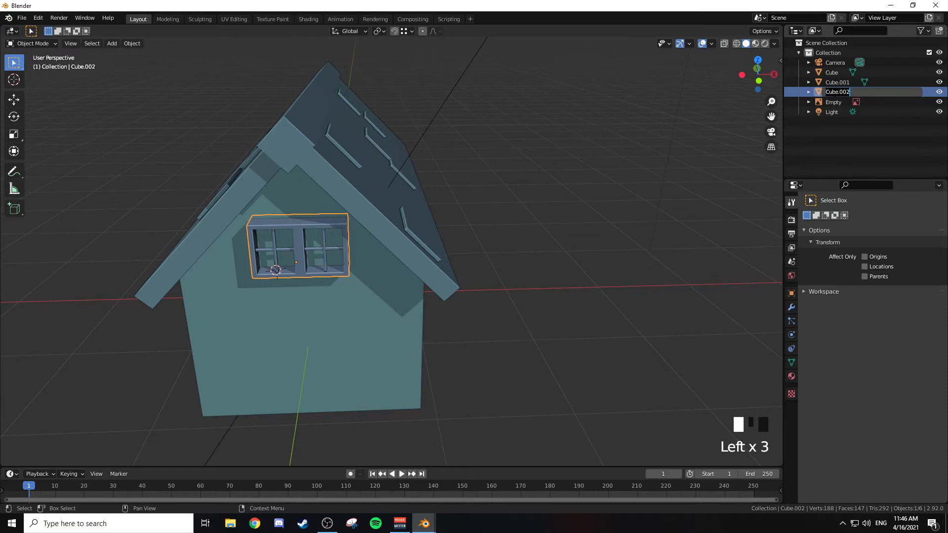
pyautogui.write('Housing')
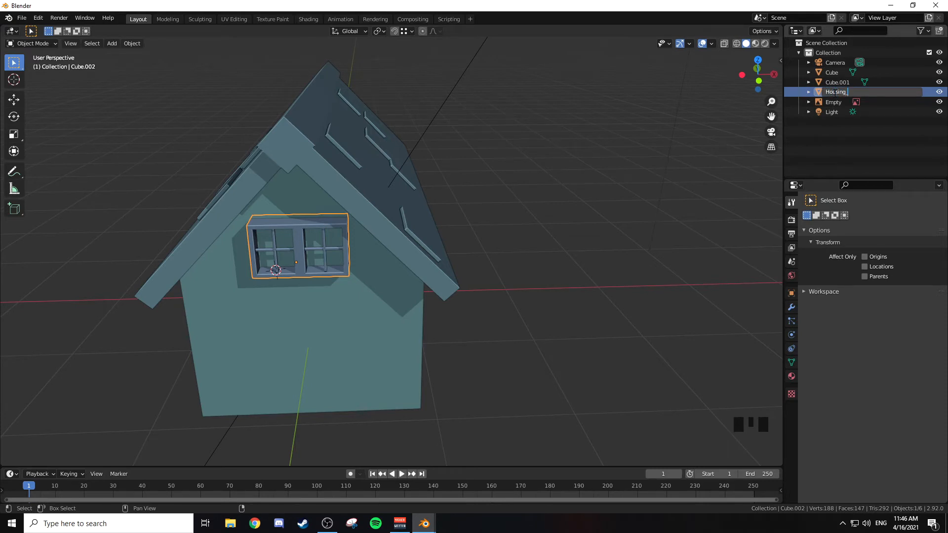
pyautogui.write('_Window_01')
pyautogui.press('Return')
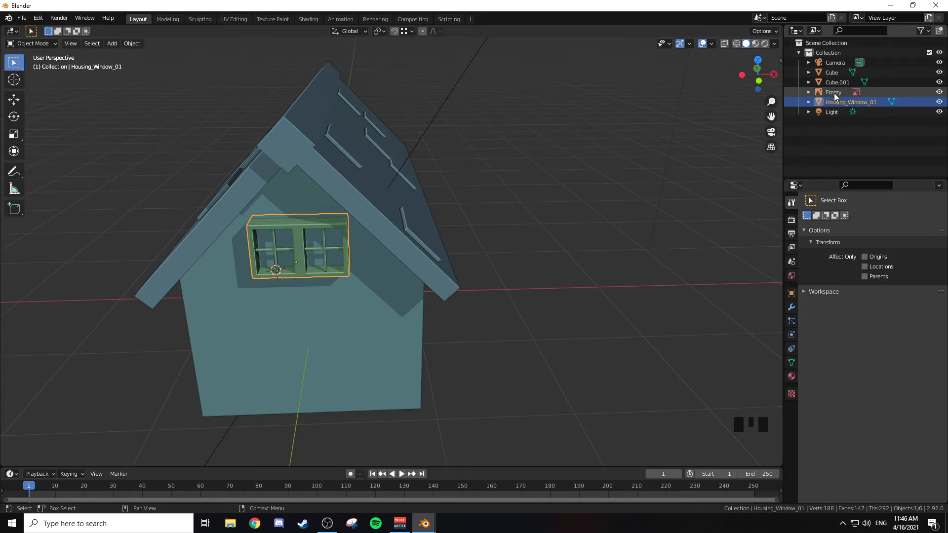
# Step: Give the gable window's mesh data the same name, Housing_Window_01, and collapse its outliner entry
pyautogui.click(809, 101)
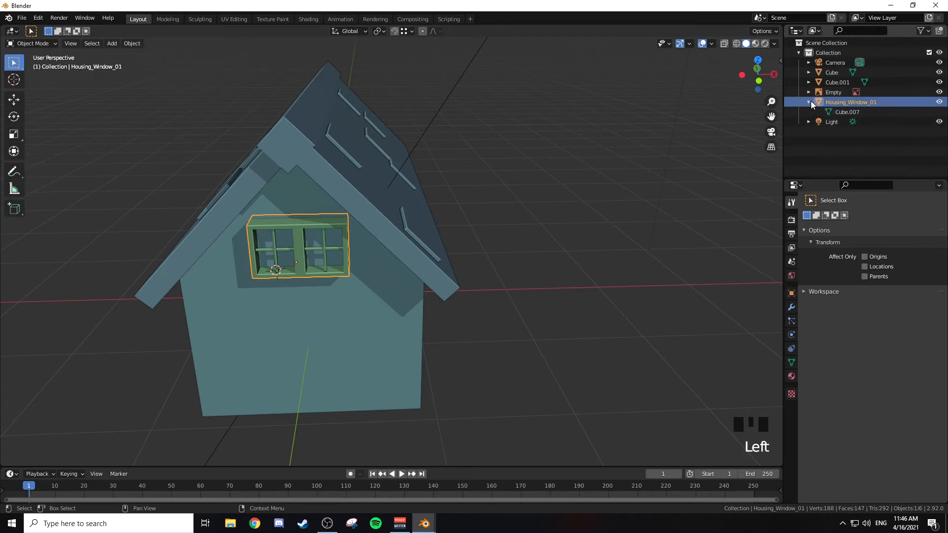
pyautogui.click(843, 102)
pyautogui.doubleClick(843, 101)
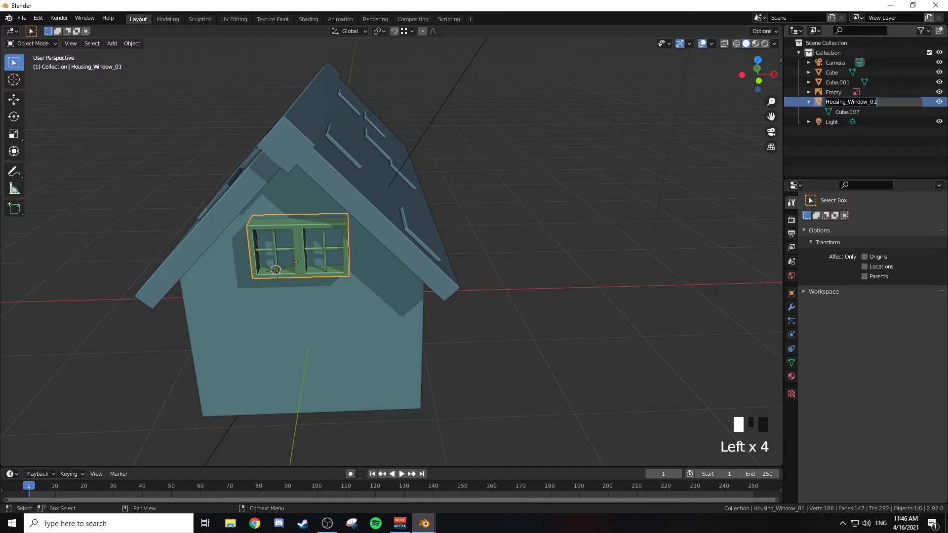
pyautogui.click(855, 112)
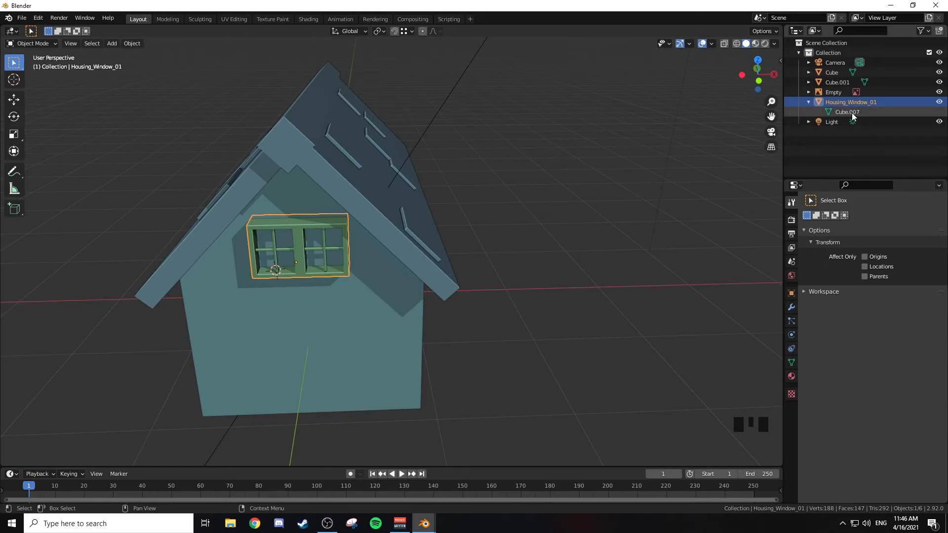
pyautogui.doubleClick(848, 112)
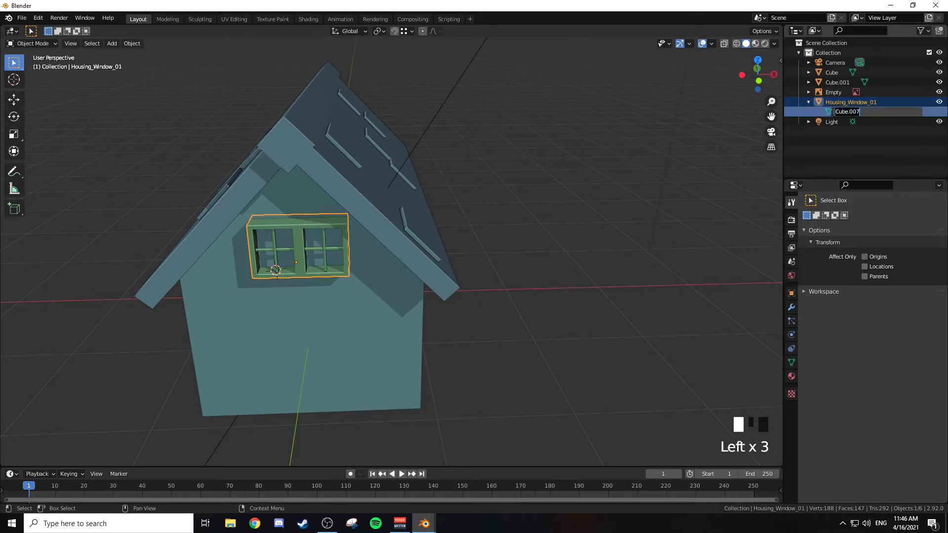
pyautogui.press('Left')
pyautogui.press('Left')
pyautogui.press('Left')
pyautogui.write('Housing_Window_01')
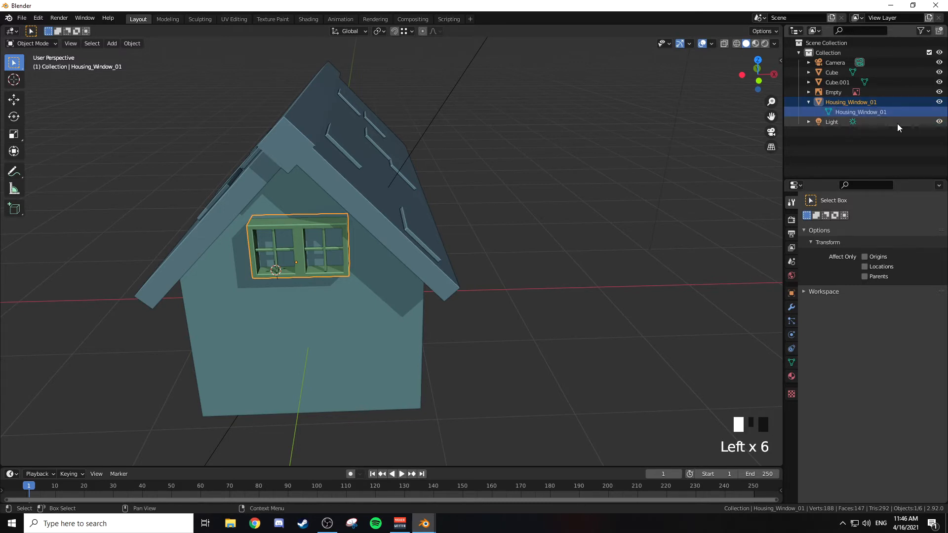
pyautogui.press('Return')
pyautogui.click(810, 102)
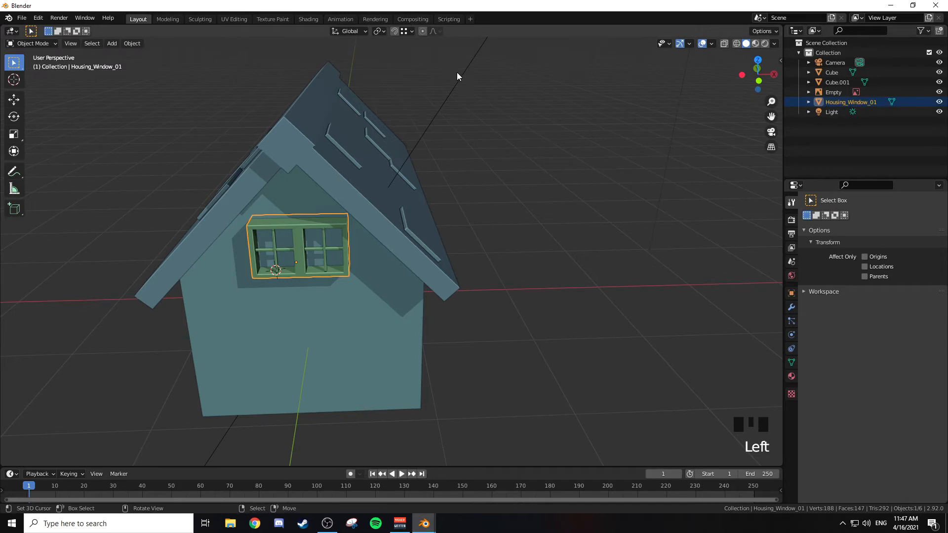
# Step: Select the roof object, Cube.001, and rename it Housing_Roof_01
pyautogui.moveTo(455, 191); pyautogui.dragTo(340, 159, button='middle')
pyautogui.rightClick(340, 159)
pyautogui.click(825, 82)
pyautogui.doubleClick(825, 82)
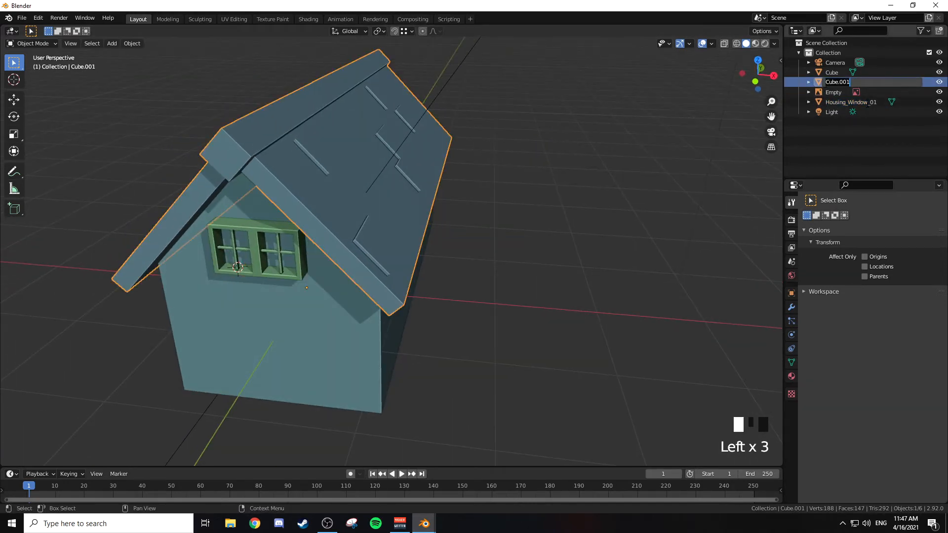
pyautogui.write('Hou')
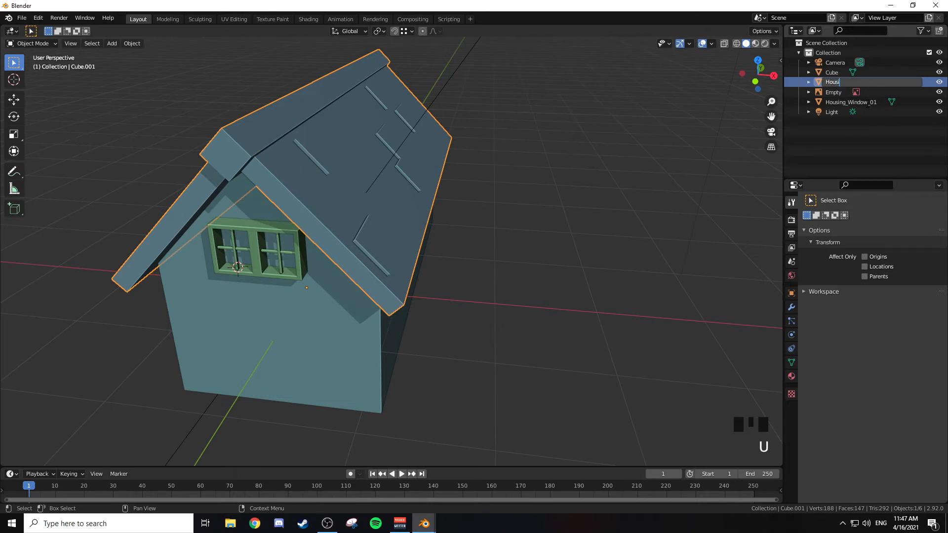
pyautogui.write('sing_Roof_01')
pyautogui.press('Return')
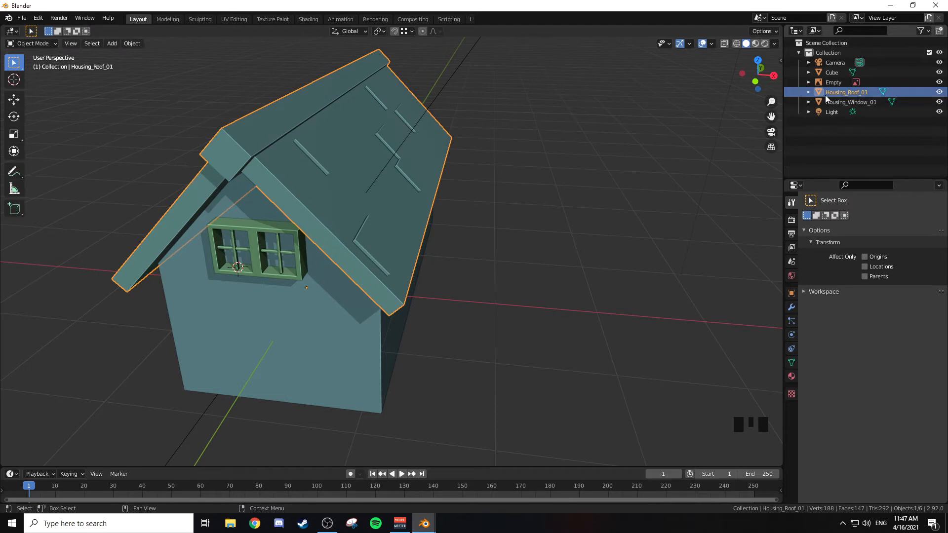
# Step: Extend the roof object's name to Housing_Roof_Shingles_01
pyautogui.press('F2')
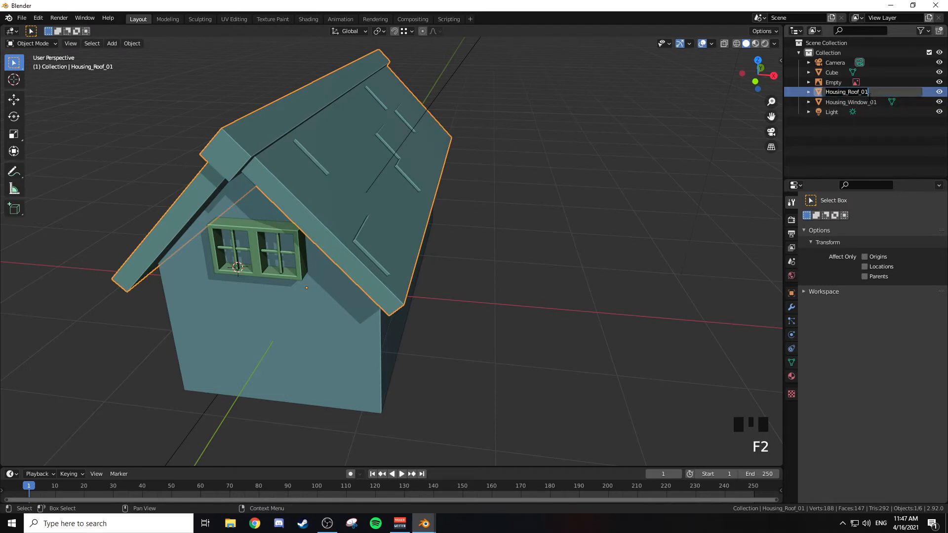
pyautogui.write('Shingles_')
pyautogui.press('Return')
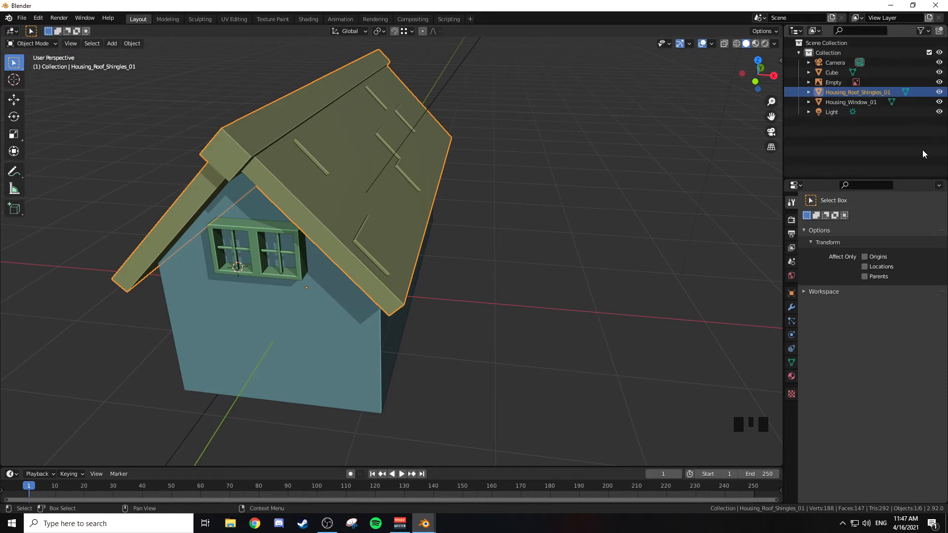
pyautogui.moveTo(376, 198); pyautogui.dragTo(584, 215, button='middle')
pyautogui.press('KP_1')
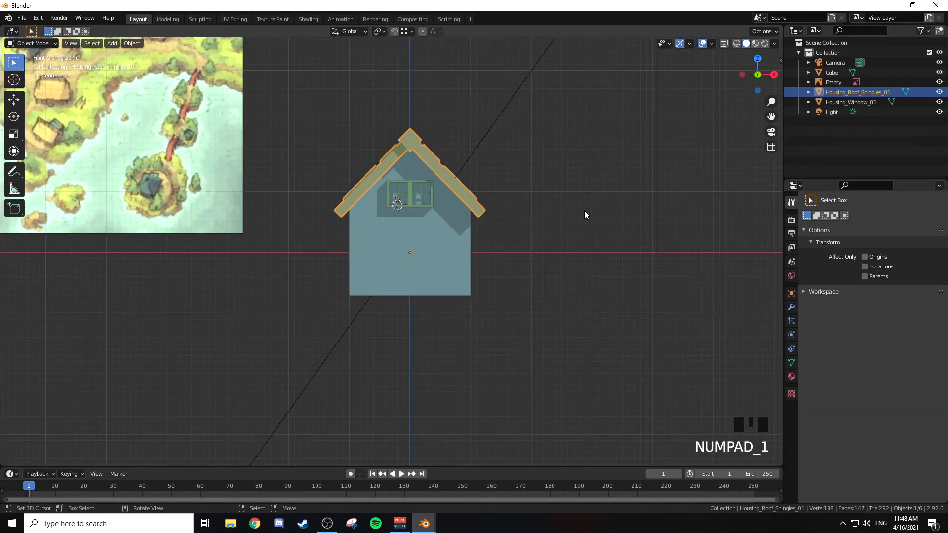
pyautogui.scroll(2, 585, 210)
pyautogui.keyDown('shift'); pyautogui.moveTo(563, 197); pyautogui.dragTo(556, 265, button='middle'); pyautogui.keyUp('shift')
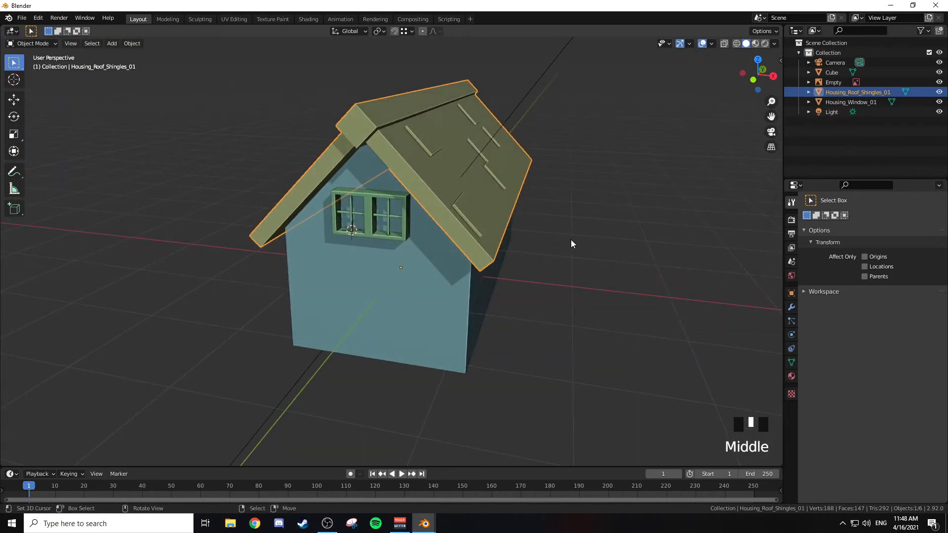
pyautogui.moveTo(571, 243); pyautogui.dragTo(525, 285, button='middle')
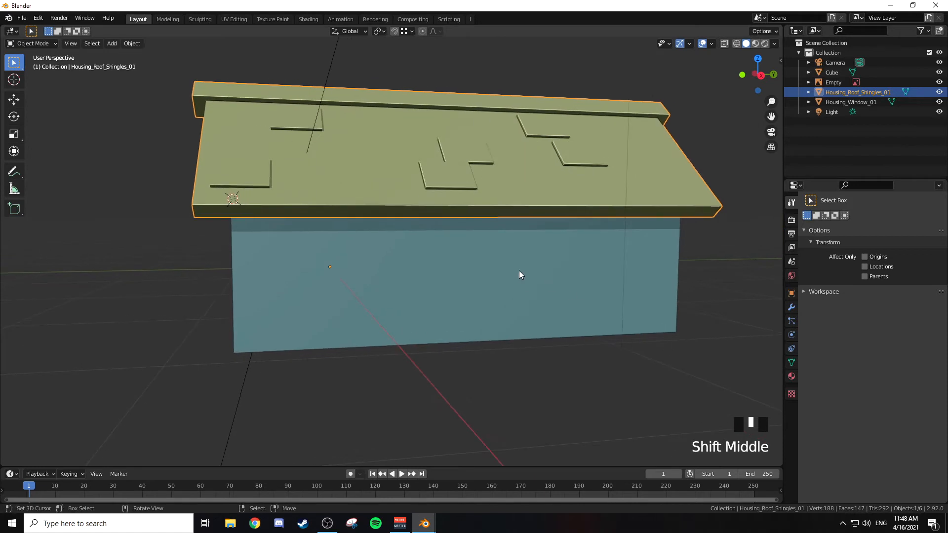
pyautogui.hotkey('shift', 'a')
pyautogui.moveTo(521, 272)
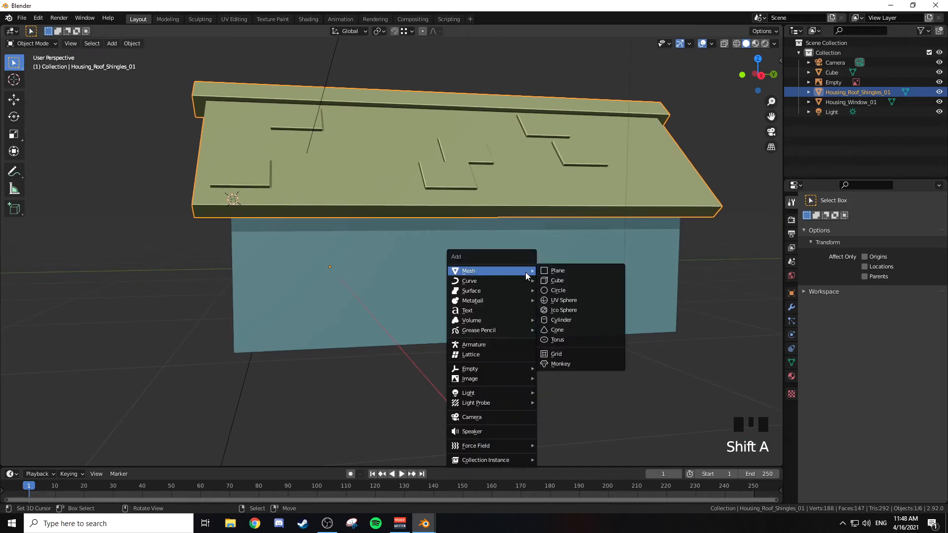
pyautogui.click(588, 281)
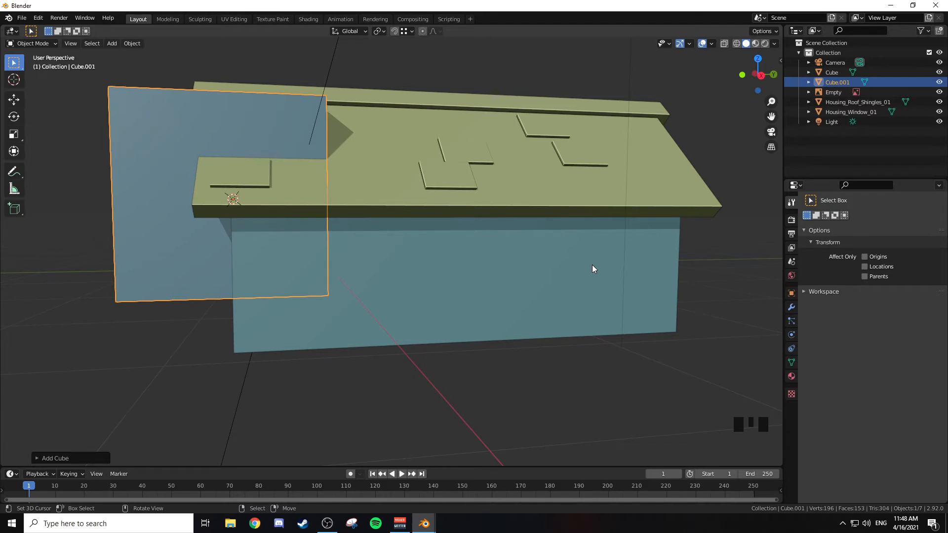
pyautogui.press('x')
pyautogui.click(569, 263)
# Step: Hide the shingle roof and the gable window so only the house body shows
pyautogui.moveTo(556, 254); pyautogui.dragTo(625, 272, button='middle')
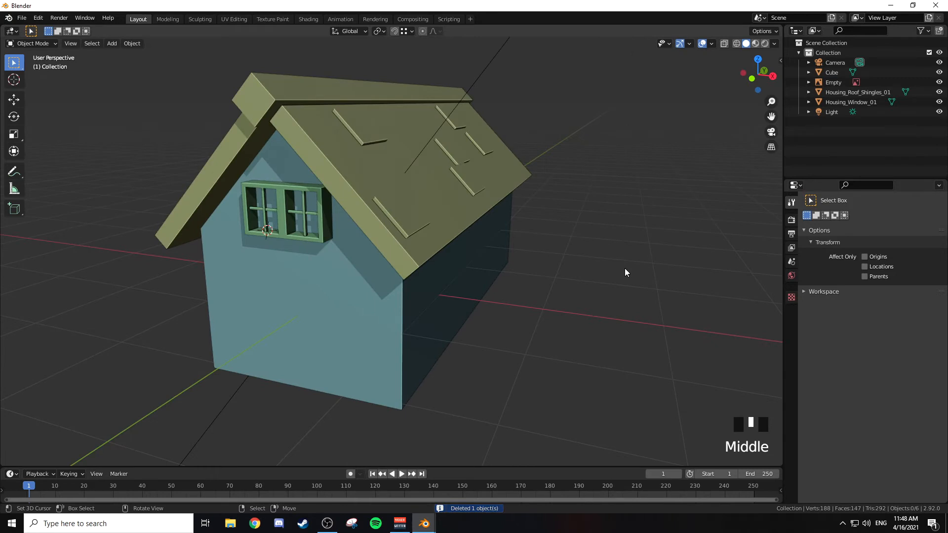
pyautogui.moveTo(516, 232); pyautogui.dragTo(504, 245, button='middle')
pyautogui.scroll(-2, 505, 242)
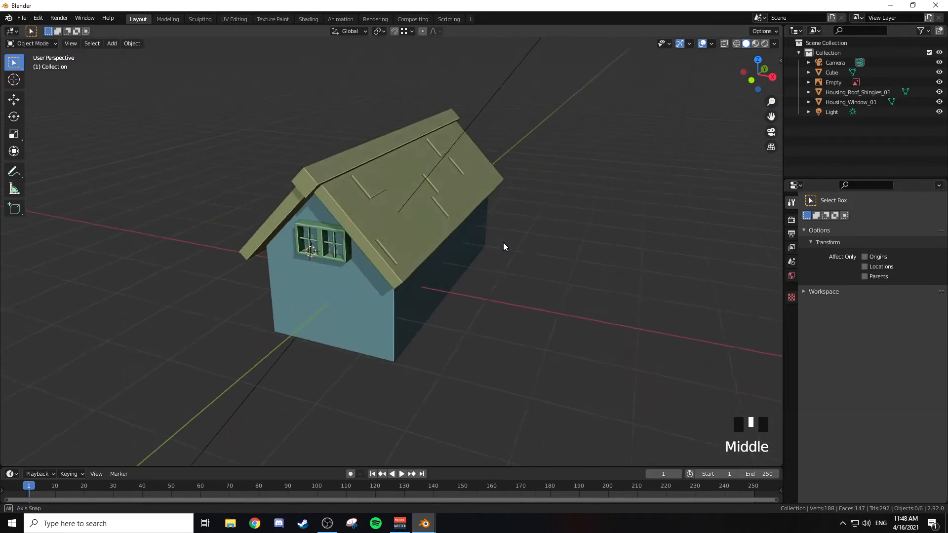
pyautogui.click(402, 220)
pyautogui.moveTo(446, 178); pyautogui.dragTo(454, 165, button='middle')
pyautogui.press('h')
pyautogui.rightClick(351, 208)
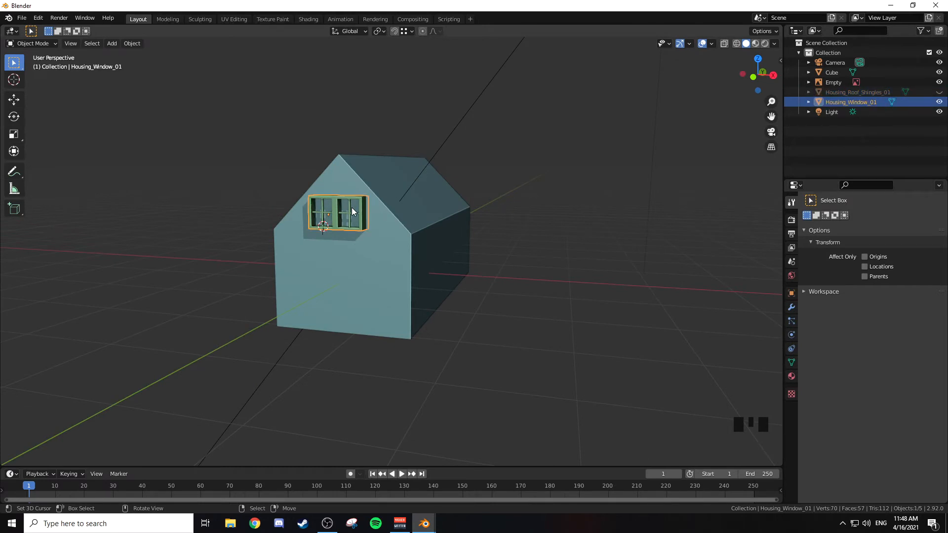
pyautogui.press('h')
# Step: Select the house body and enter Edit Mode with face selection
pyautogui.moveTo(443, 172); pyautogui.dragTo(412, 204, button='middle')
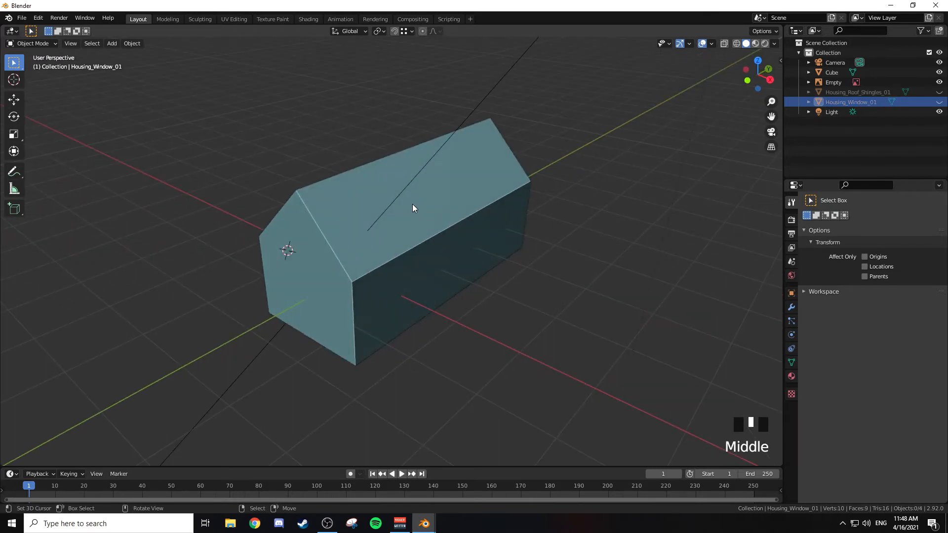
pyautogui.rightClick(407, 190)
pyautogui.rightClick(448, 197)
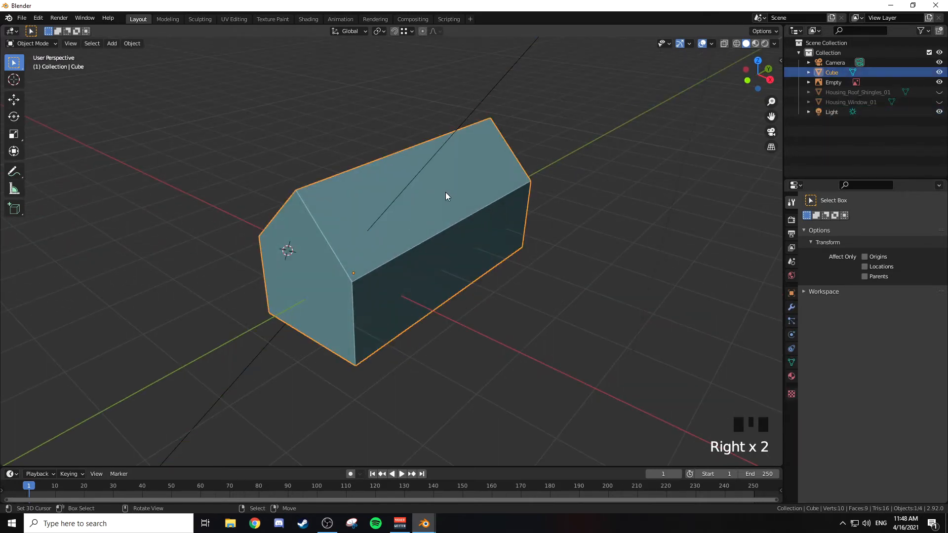
pyautogui.press('Tab')
pyautogui.moveTo(415, 193)
pyautogui.mouseDown(button='middle')
pyautogui.moveTo(455, 186)
pyautogui.moveTo(434, 184)
pyautogui.moveTo(478, 191)
pyautogui.moveTo(425, 195)
pyautogui.mouseUp(button='middle')
pyautogui.press('3')
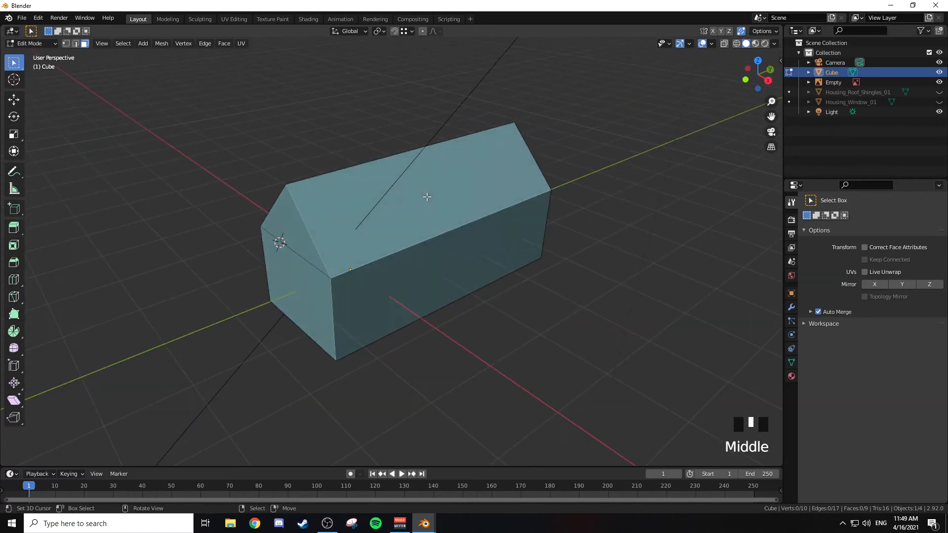
# Step: Delete the two sloped roof faces of the house body
pyautogui.moveTo(368, 176); pyautogui.dragTo(434, 186, button='middle')
pyautogui.rightClick(409, 174)
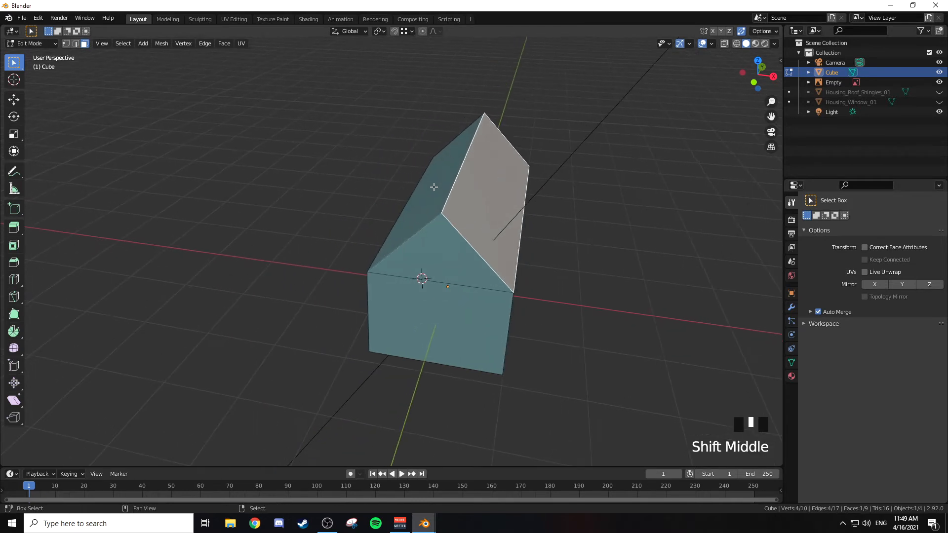
pyautogui.keyDown('shift'); pyautogui.rightClick(517, 176); pyautogui.keyUp('shift')
pyautogui.press('x')
pyautogui.click(509, 177)
# Step: Delete the bottom face of the house body
pyautogui.moveTo(514, 178); pyautogui.dragTo(432, 167, button='middle')
pyautogui.moveTo(372, 213); pyautogui.dragTo(394, 157, button='middle')
pyautogui.rightClick(312, 203)
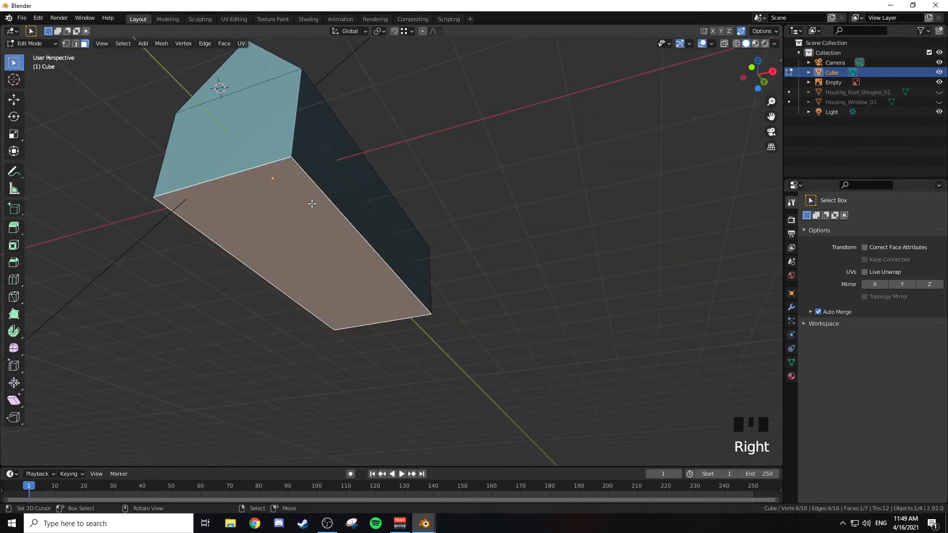
pyautogui.press('x')
pyautogui.click(312, 204)
# Step: Add 12 evenly spaced vertical loop cuts along the long side wall, without sliding them
pyautogui.moveTo(312, 203); pyautogui.dragTo(461, 214, button='middle')
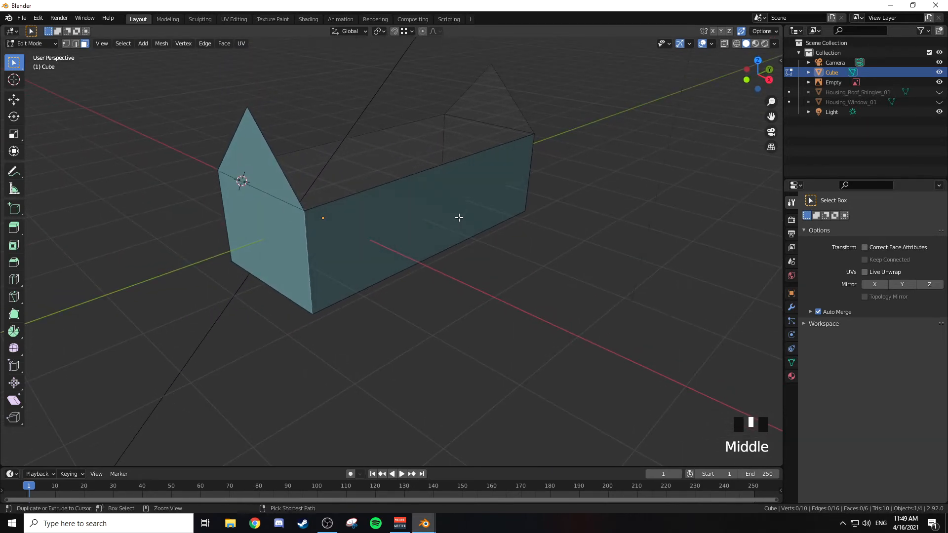
pyautogui.hotkey('ctrl', 'r')
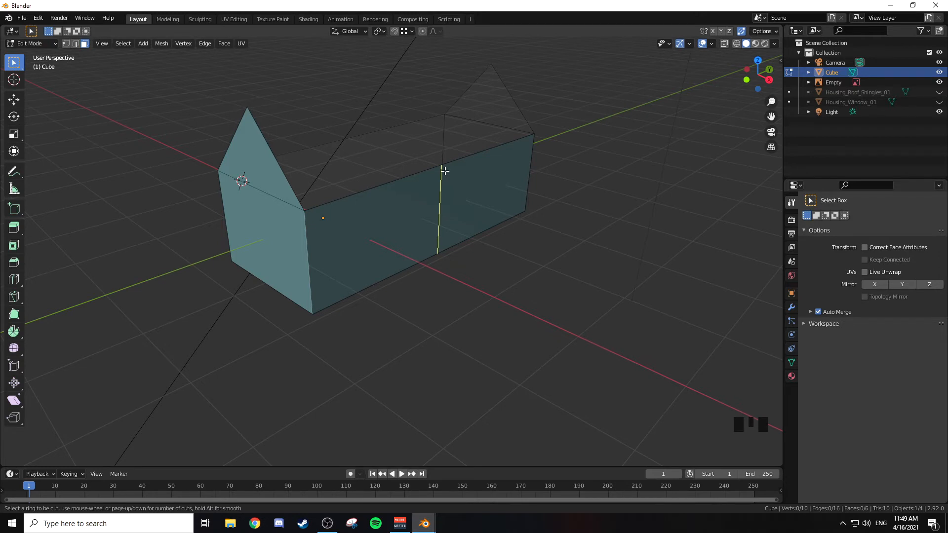
pyautogui.scroll(1, 445, 171)
pyautogui.scroll(1, 445, 171)
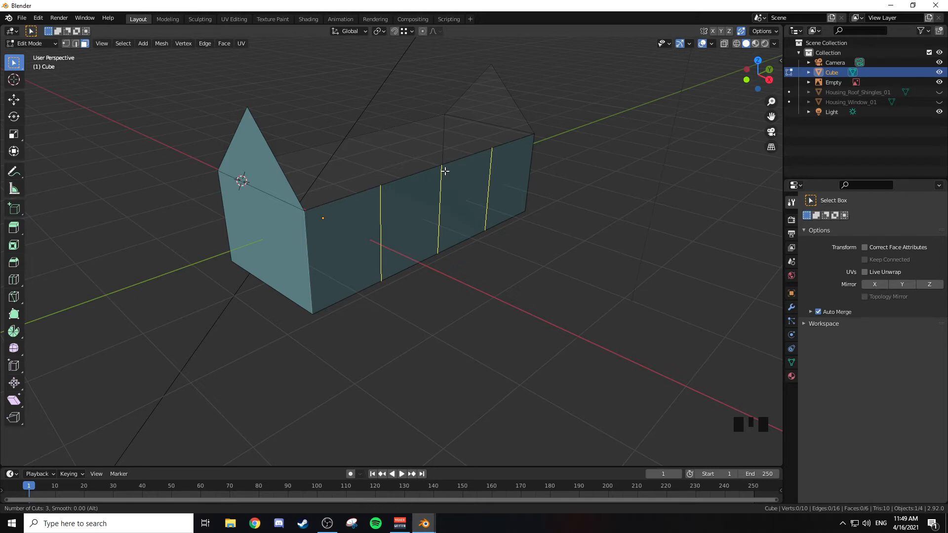
pyautogui.scroll(5, 445, 171)
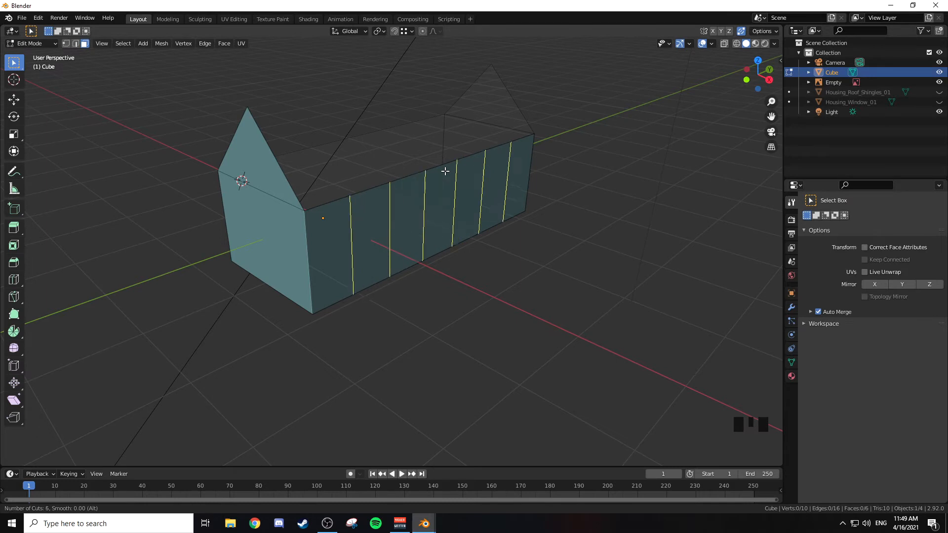
pyautogui.scroll(5, 445, 171)
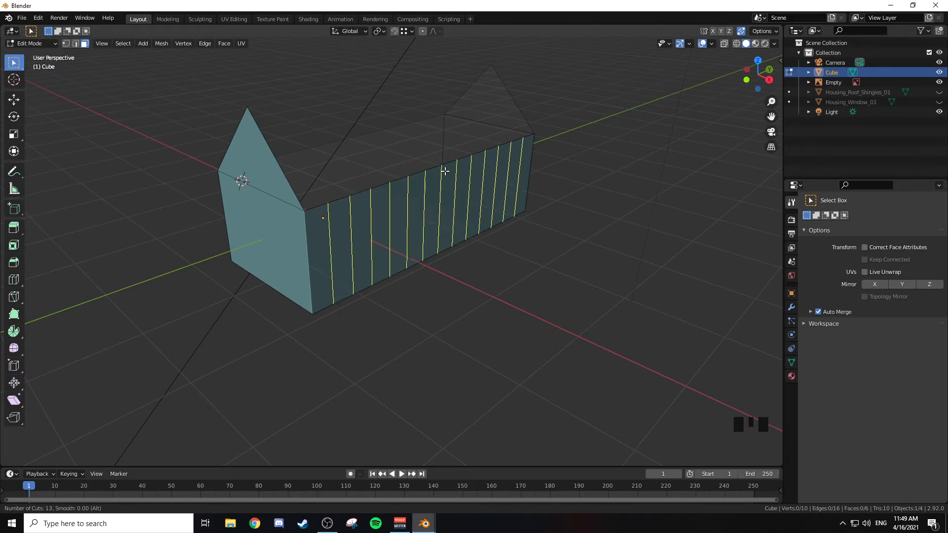
pyautogui.scroll(4, 441, 171)
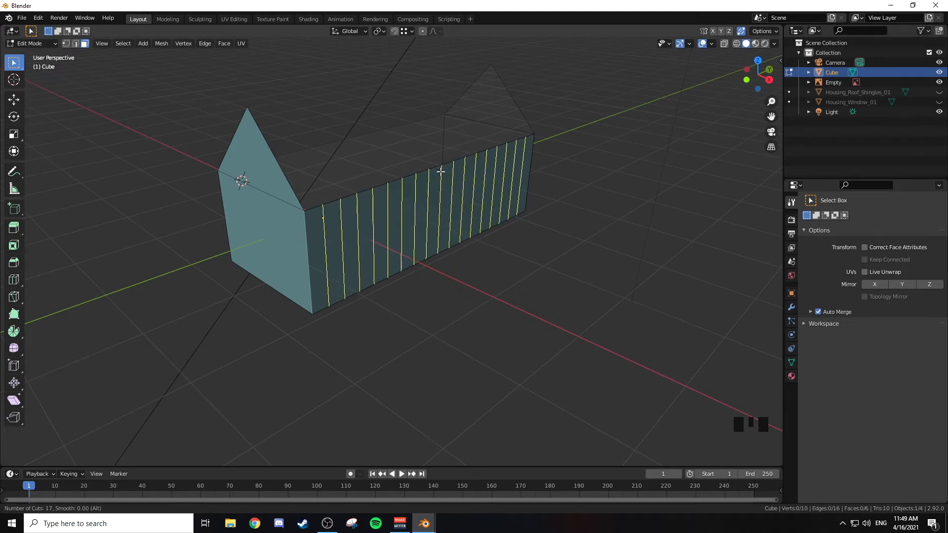
pyautogui.scroll(-1, 440, 171)
pyautogui.scroll(-1, 441, 171)
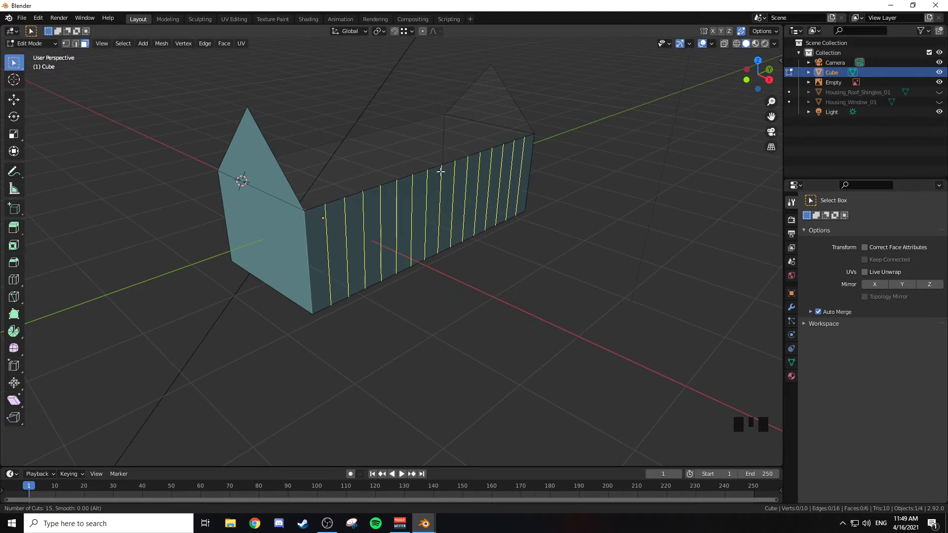
pyautogui.scroll(-3, 444, 173)
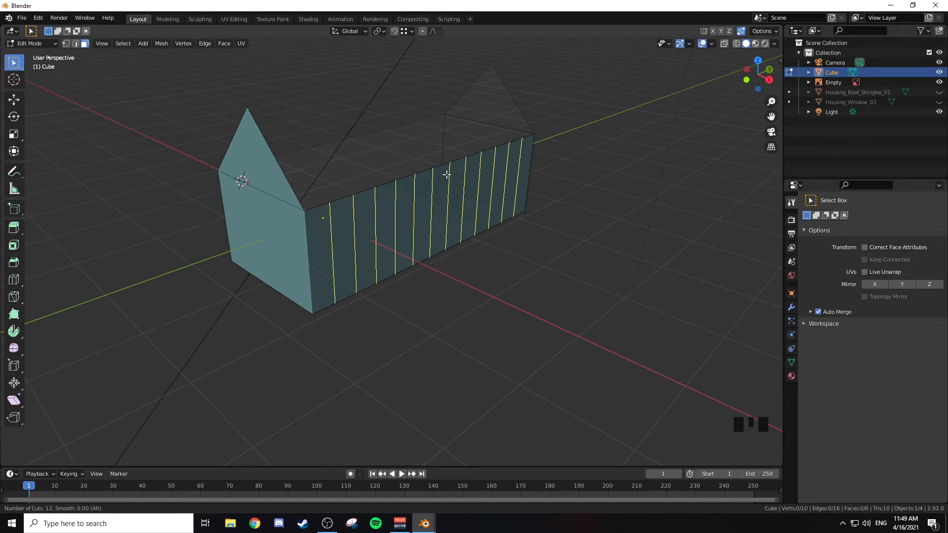
pyautogui.click(447, 175)
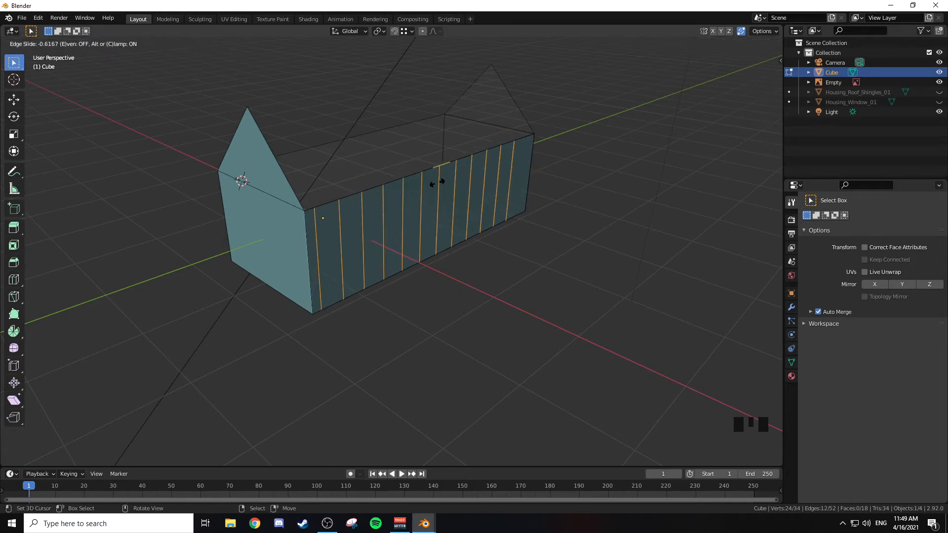
pyautogui.rightClick(436, 179)
# Step: Select every second vertical cut edge along the long side wall, starting from the first one near the front gable
pyautogui.scroll(3, 455, 169)
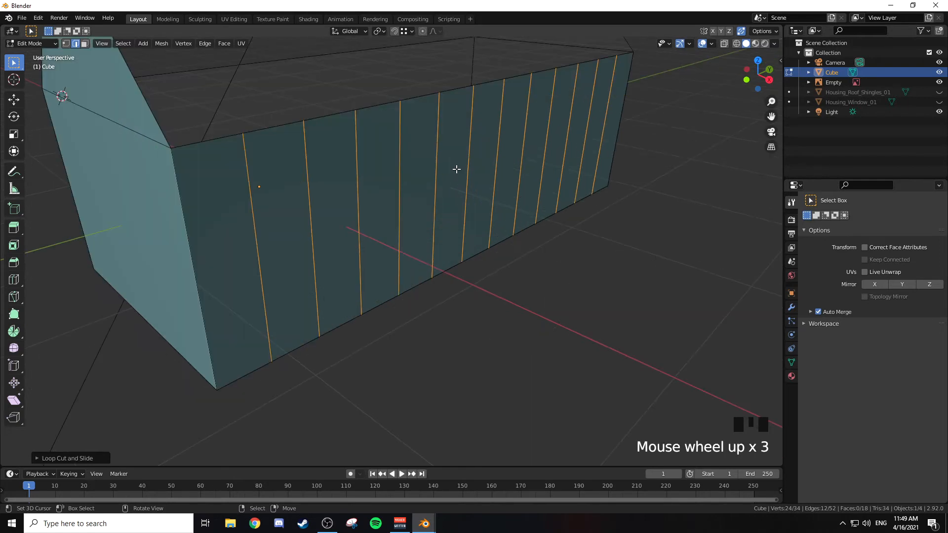
pyautogui.scroll(-1, 456, 169)
pyautogui.moveTo(456, 169); pyautogui.dragTo(444, 169, button='middle')
pyautogui.scroll(-1, 437, 169)
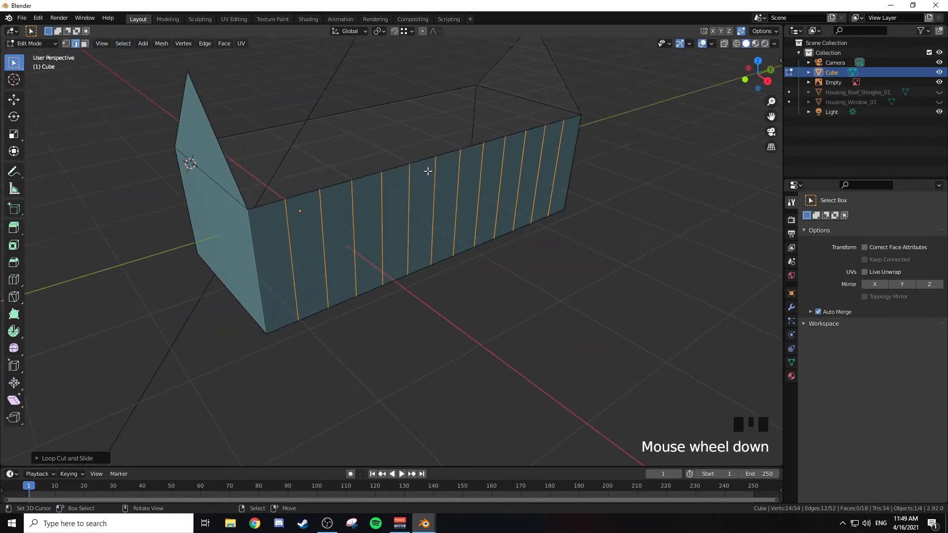
pyautogui.rightClick(290, 231)
pyautogui.keyDown('shift'); pyautogui.rightClick(351, 213); pyautogui.keyUp('shift')
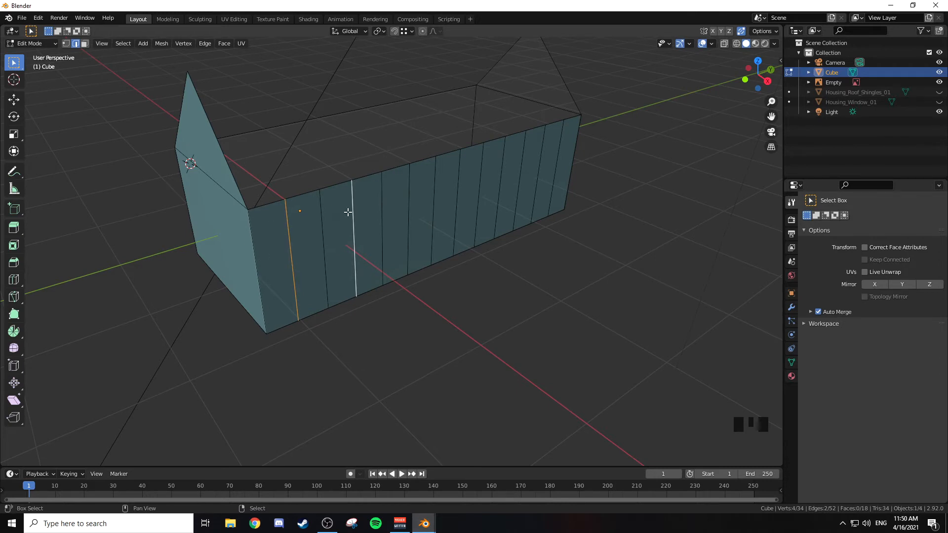
pyautogui.keyDown('shift'); pyautogui.rightClick(409, 197); pyautogui.keyUp('shift')
pyautogui.keyDown('shift'); pyautogui.rightClick(462, 187); pyautogui.keyUp('shift')
pyautogui.keyDown('shift'); pyautogui.rightClick(502, 179); pyautogui.keyUp('shift')
pyautogui.keyDown('shift'); pyautogui.rightClick(546, 165); pyautogui.keyUp('shift')
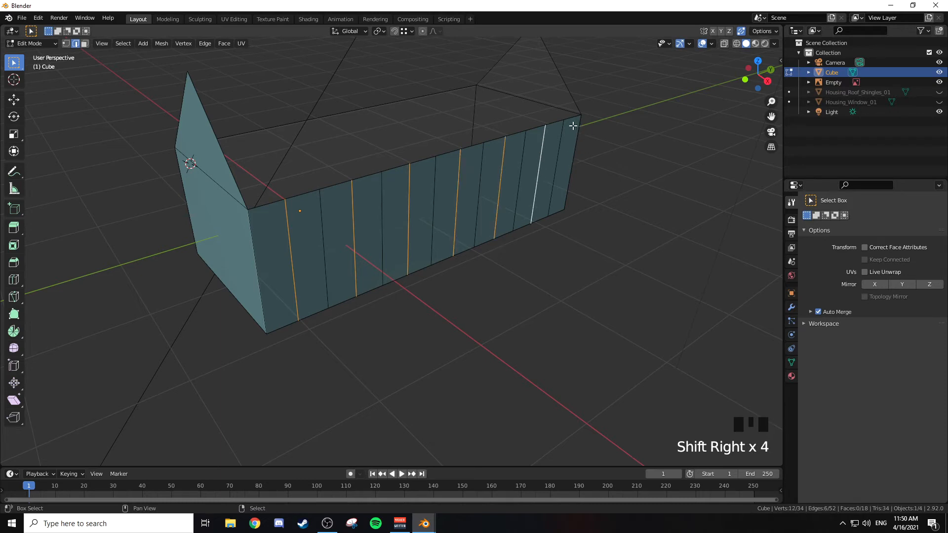
# Step: Undo the edge selections and the 12 loop cuts on the long side wall
pyautogui.hotkey('ctrl', 'z')
pyautogui.hotkey('ctrl', 'z')
pyautogui.hotkey('ctrl', 'z')
pyautogui.hotkey('ctrl', 'z')
pyautogui.hotkey('ctrl', 'z')
pyautogui.hotkey('ctrl', 'z')
pyautogui.hotkey('ctrl', 'z')
pyautogui.hotkey('ctrl', 'z')
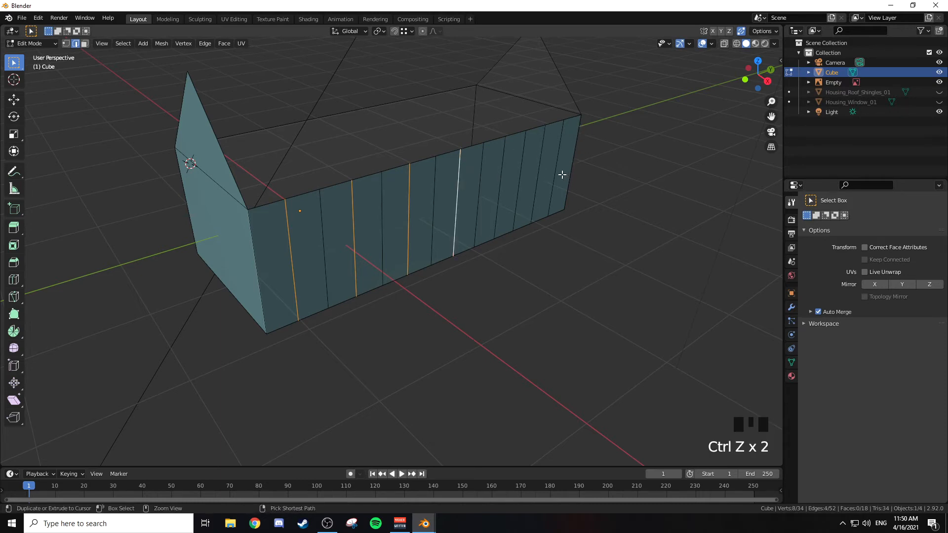
pyautogui.hotkey('ctrl', 'z')
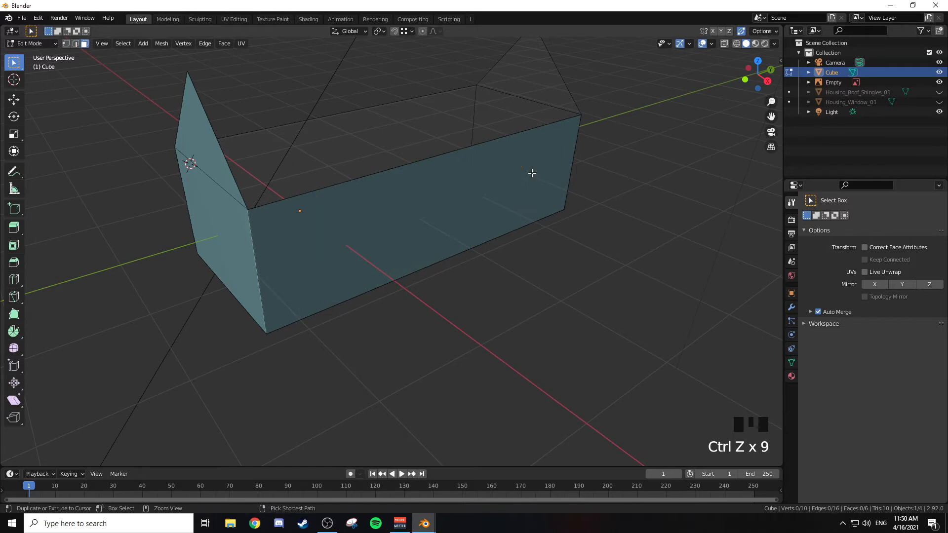
# Step: Add 11 evenly spaced vertical loop cuts along the long side wall, without sliding them
pyautogui.hotkey('ctrl', 'r')
pyautogui.scroll(6, 430, 177)
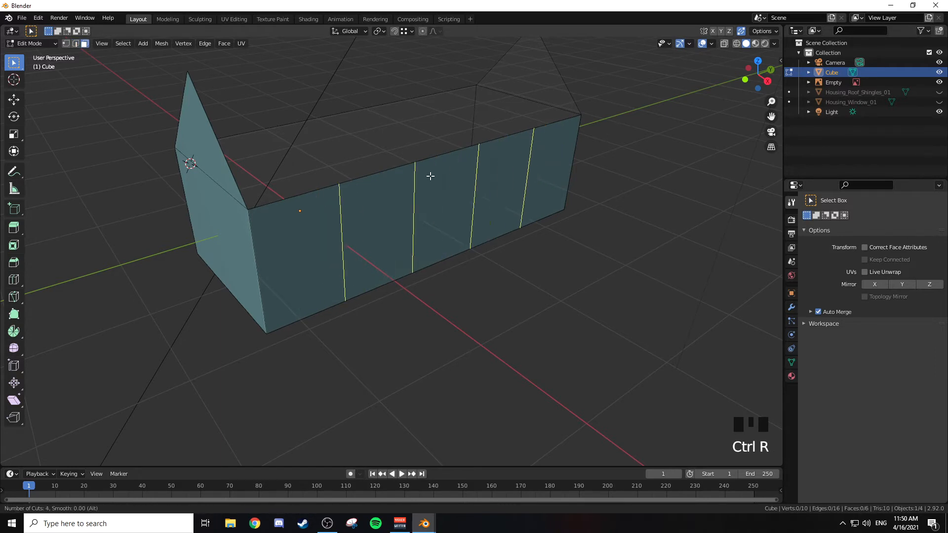
pyautogui.scroll(-3, 429, 177)
pyautogui.scroll(4, 430, 177)
pyautogui.scroll(-4, 429, 176)
pyautogui.scroll(6, 430, 177)
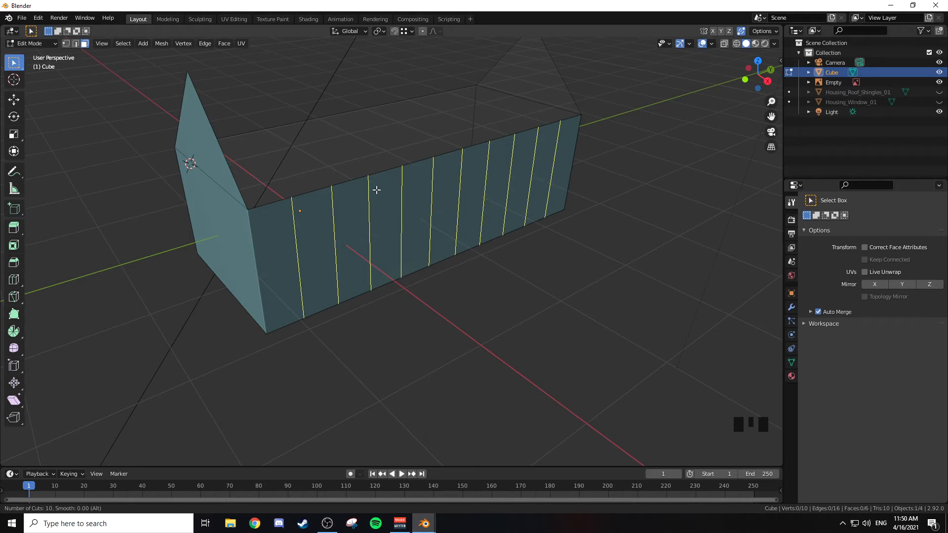
pyautogui.scroll(1, 377, 190)
pyautogui.click(377, 189)
pyautogui.rightClick(382, 186)
# Step: Select every second vertical cut edge along the long side wall, starting with the one nearest the front gable
pyautogui.rightClick(297, 226)
pyautogui.keyDown('shift'); pyautogui.rightClick(364, 213); pyautogui.keyUp('shift')
pyautogui.keyDown('shift'); pyautogui.rightClick(422, 206); pyautogui.keyUp('shift')
pyautogui.keyDown('shift'); pyautogui.rightClick(470, 186); pyautogui.keyUp('shift')
pyautogui.keyDown('shift'); pyautogui.rightClick(516, 176); pyautogui.keyUp('shift')
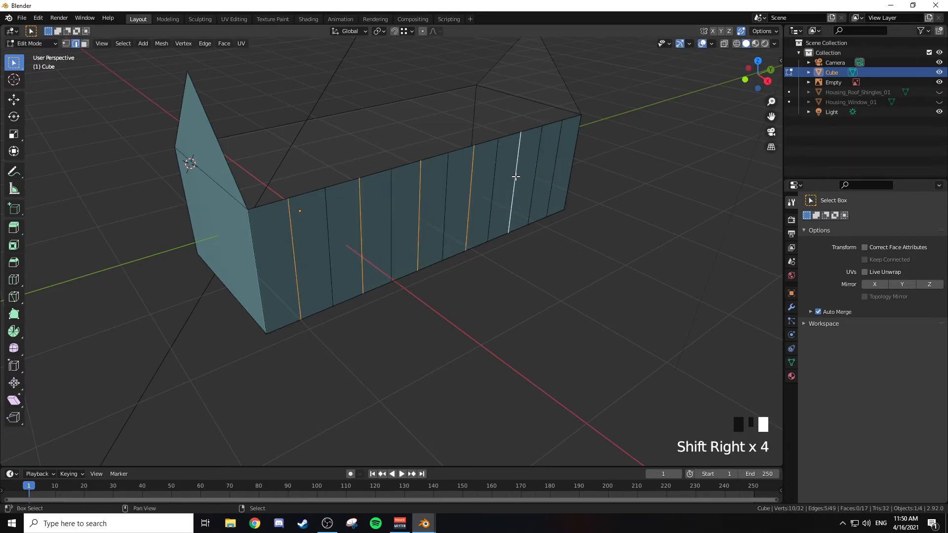
pyautogui.keyDown('shift'); pyautogui.rightClick(551, 166); pyautogui.keyUp('shift')
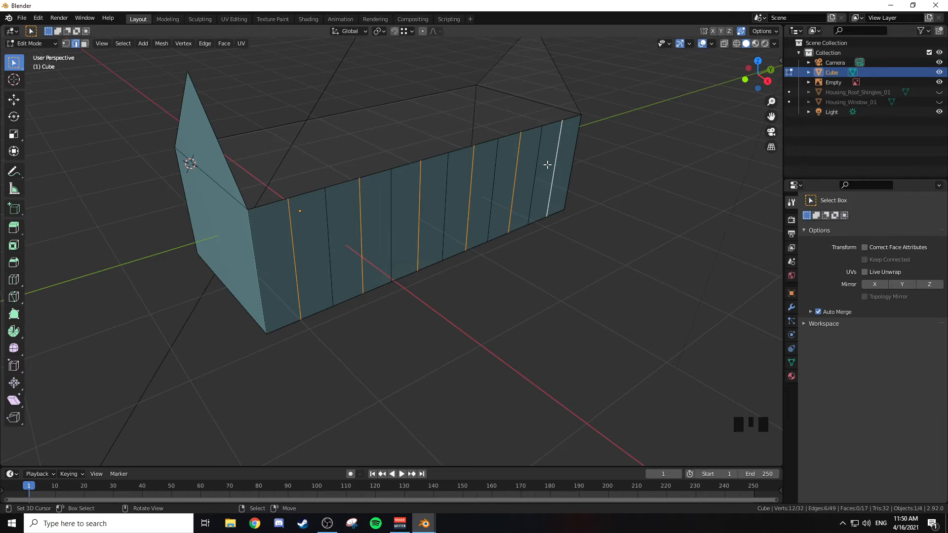
# Step: Try to move the selected side wall edges outward along the X axis
pyautogui.moveTo(525, 146)
pyautogui.mouseDown(button='middle')
pyautogui.moveTo(511, 165)
pyautogui.moveTo(509, 140)
pyautogui.moveTo(521, 140)
pyautogui.mouseUp(button='middle')
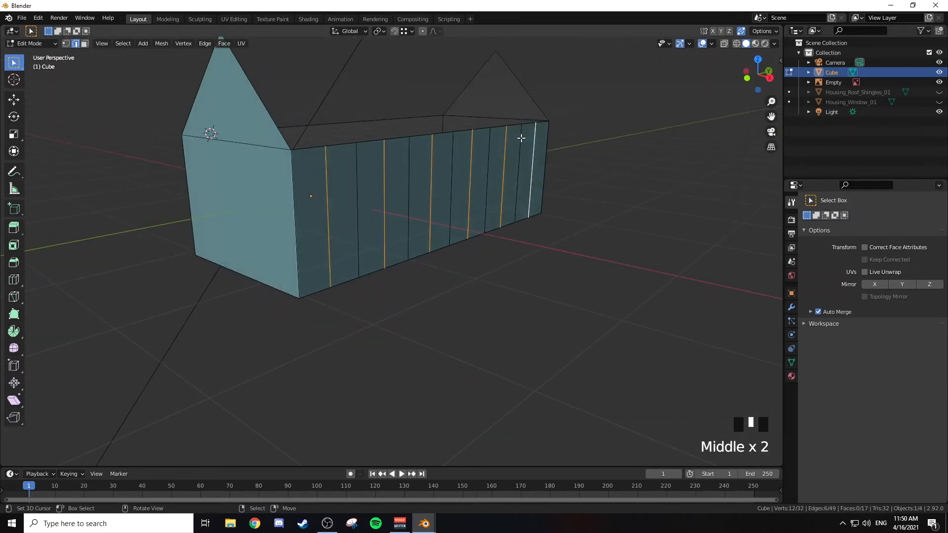
pyautogui.moveTo(467, 152); pyautogui.dragTo(468, 167, button='middle')
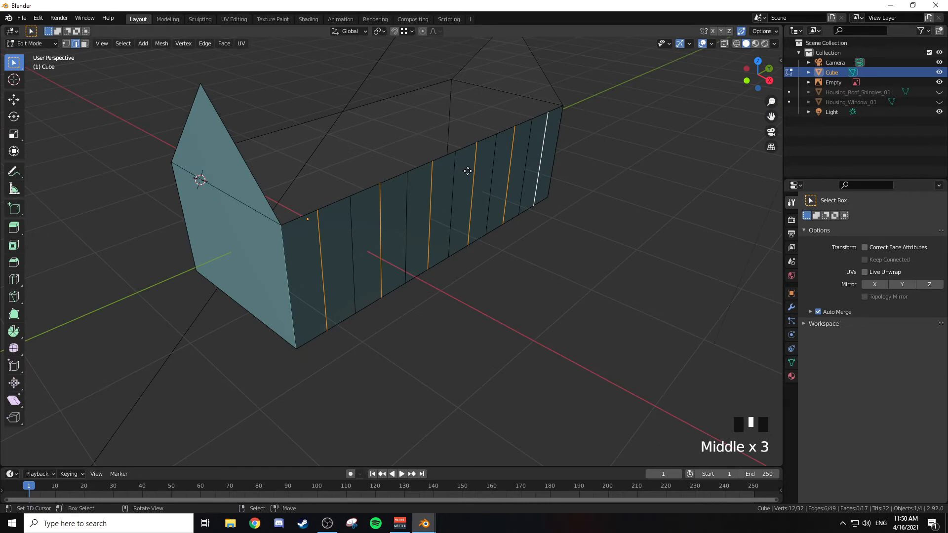
pyautogui.press('g')
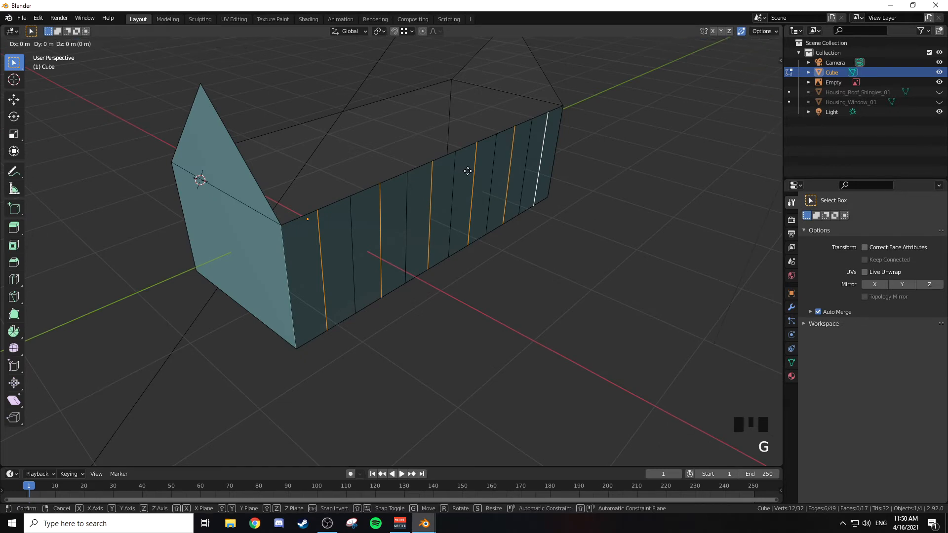
pyautogui.press('x')
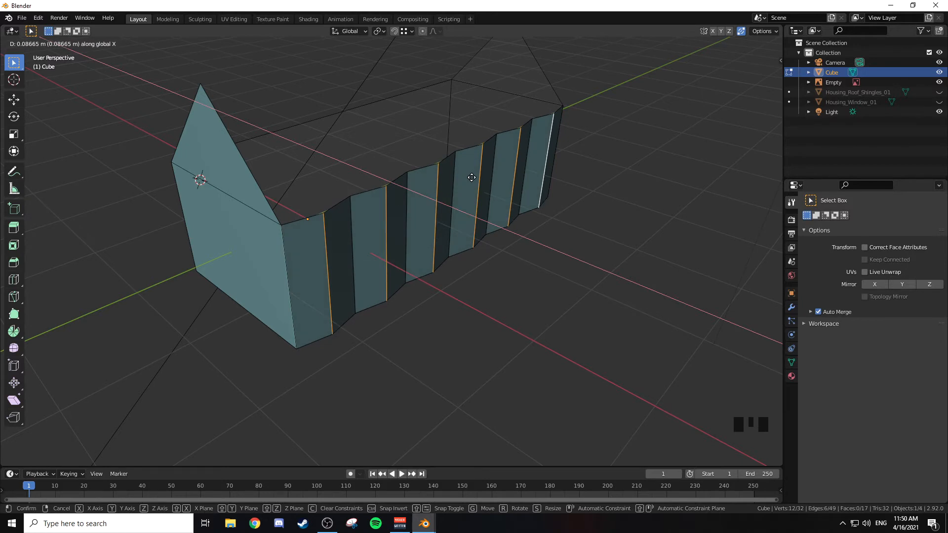
pyautogui.rightClick(474, 178)
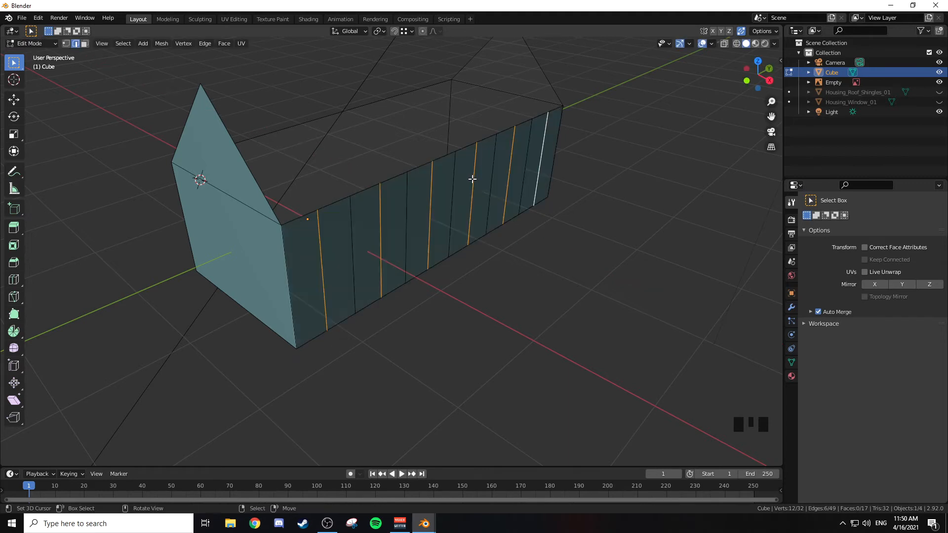
pyautogui.moveTo(383, 161); pyautogui.dragTo(504, 157, button='middle')
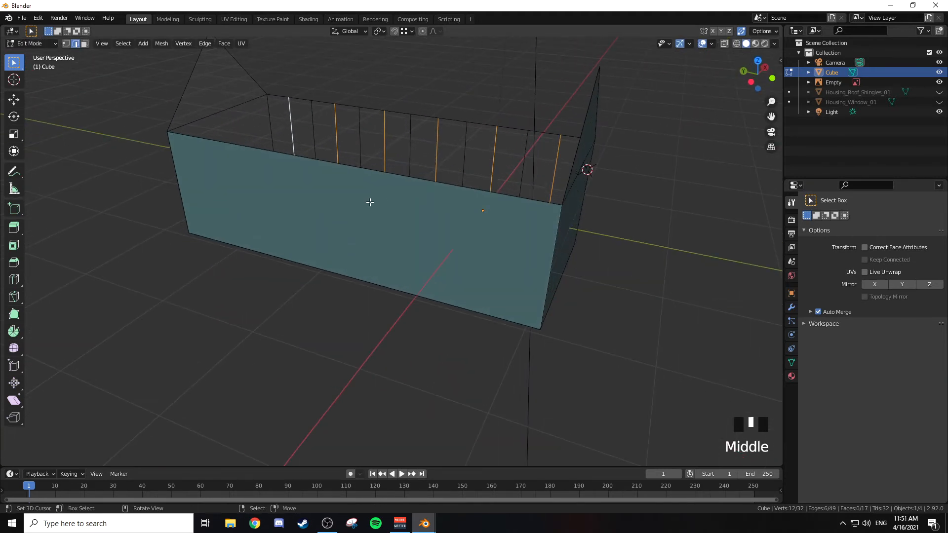
pyautogui.hotkey('ctrl', 'r')
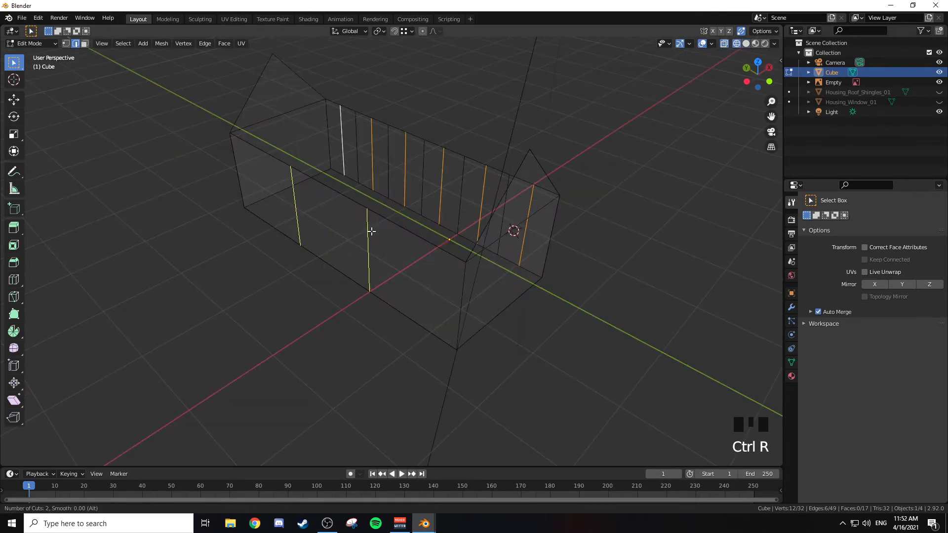
pyautogui.scroll(1, 371, 231)
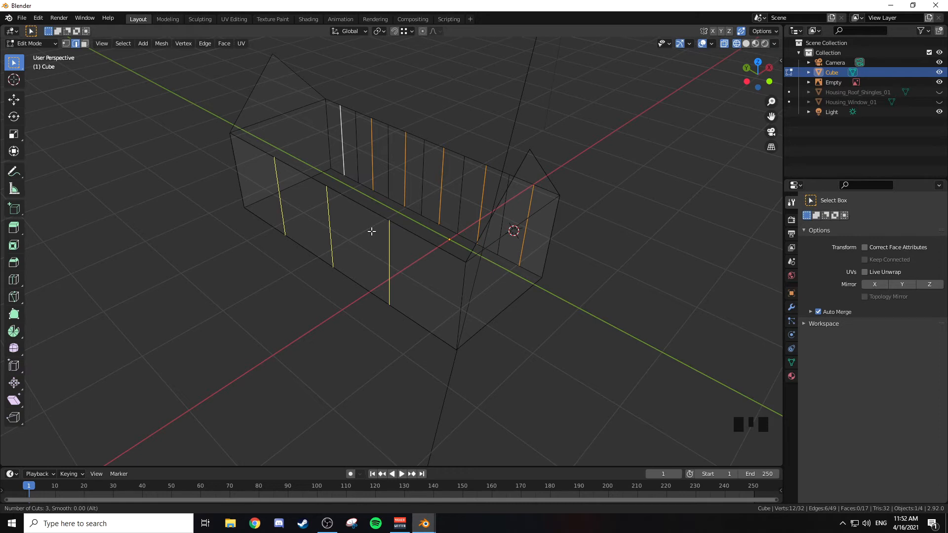
pyautogui.scroll(3, 372, 231)
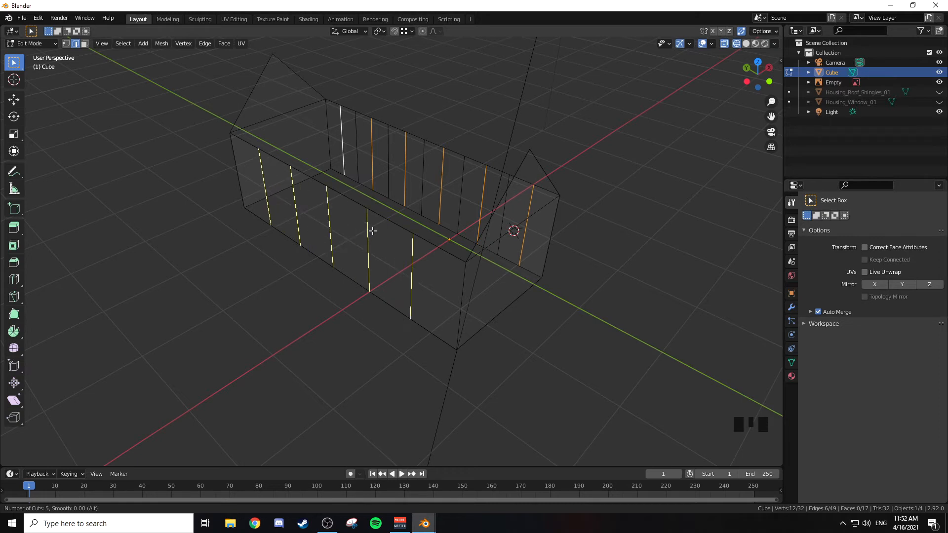
pyautogui.scroll(4, 373, 231)
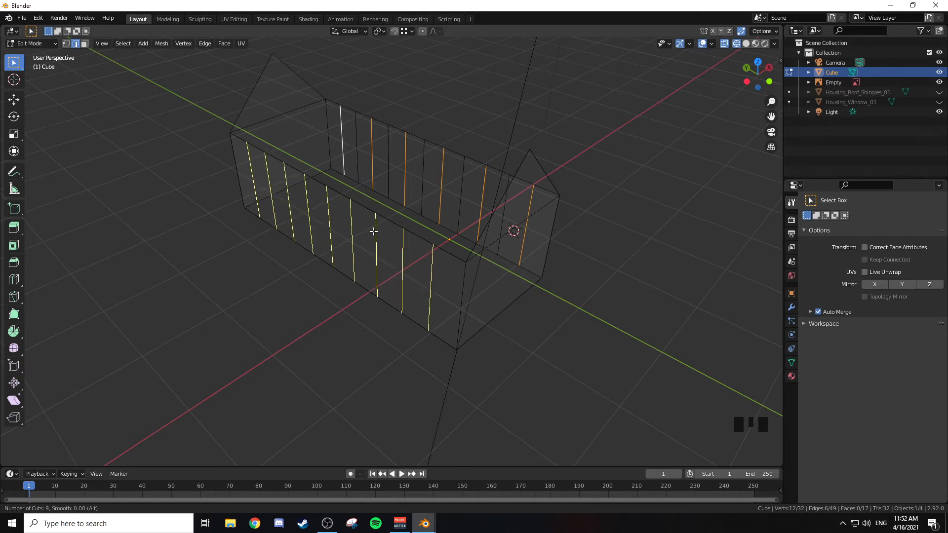
pyautogui.scroll(1, 373, 232)
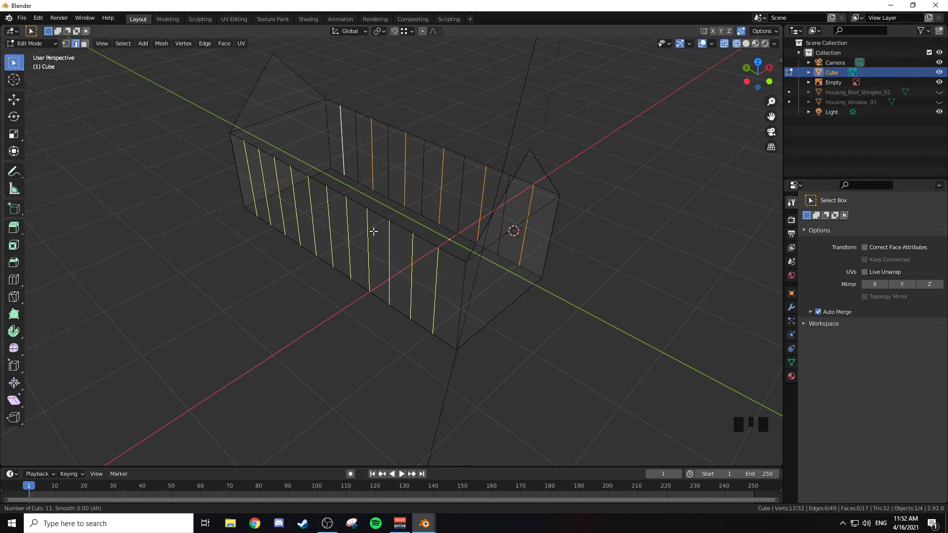
pyautogui.press('Escape')
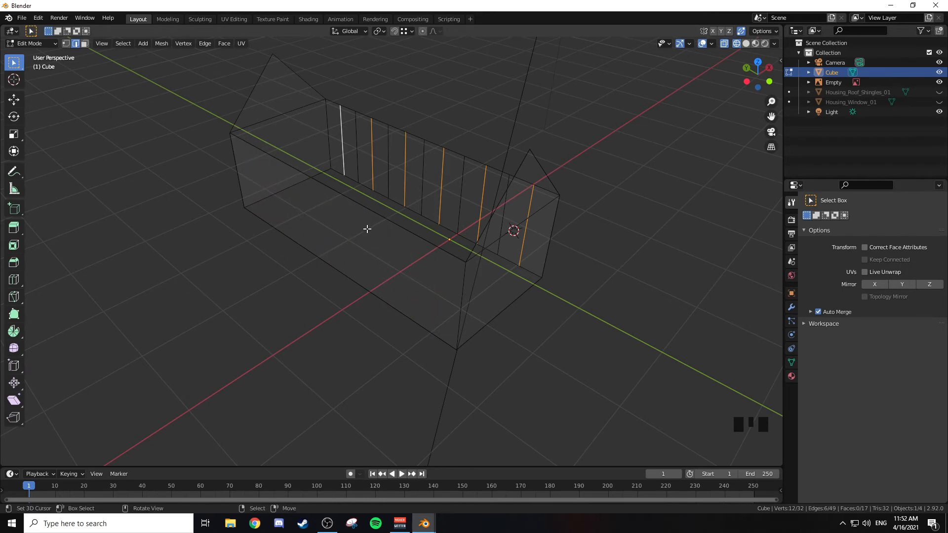
# Step: Add 11 evenly spaced vertical loop cuts along the opposite long side wall
pyautogui.hotkey('ctrl', 'r')
pyautogui.write('11')
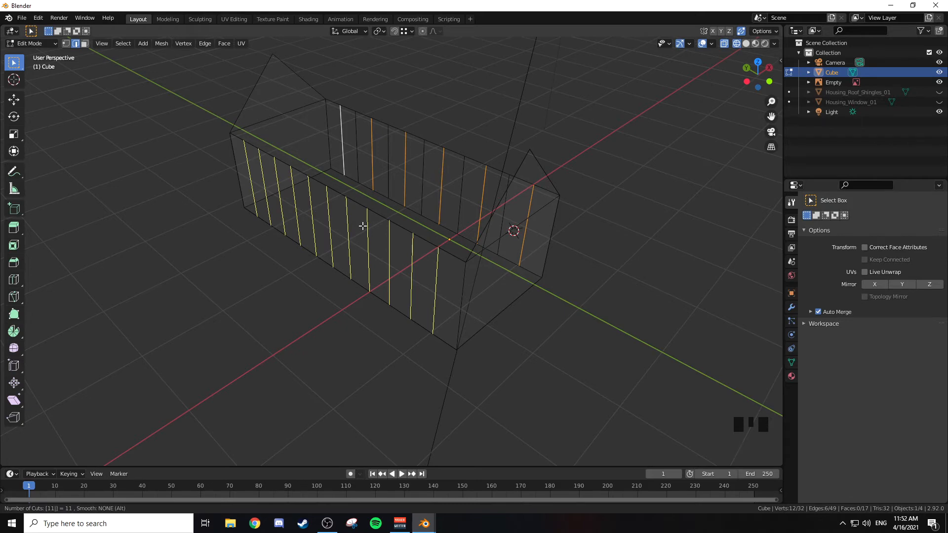
pyautogui.press('Return')
pyautogui.click(368, 200)
# Step: Switch to solid shading and select six alternating cut edges on the newly cut long wall, starting nearest the front gable
pyautogui.moveTo(368, 200); pyautogui.dragTo(372, 188, button='middle')
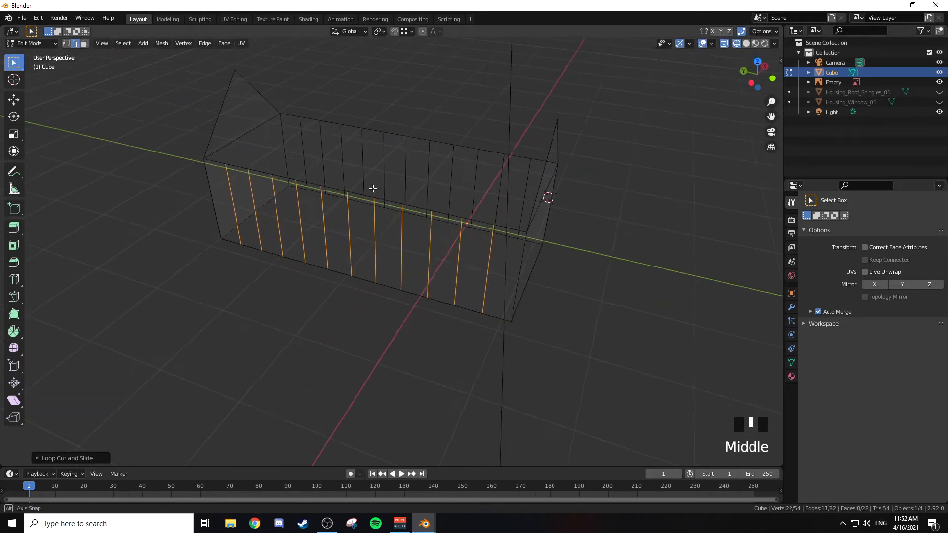
pyautogui.moveTo(468, 174); pyautogui.dragTo(516, 188, button='middle')
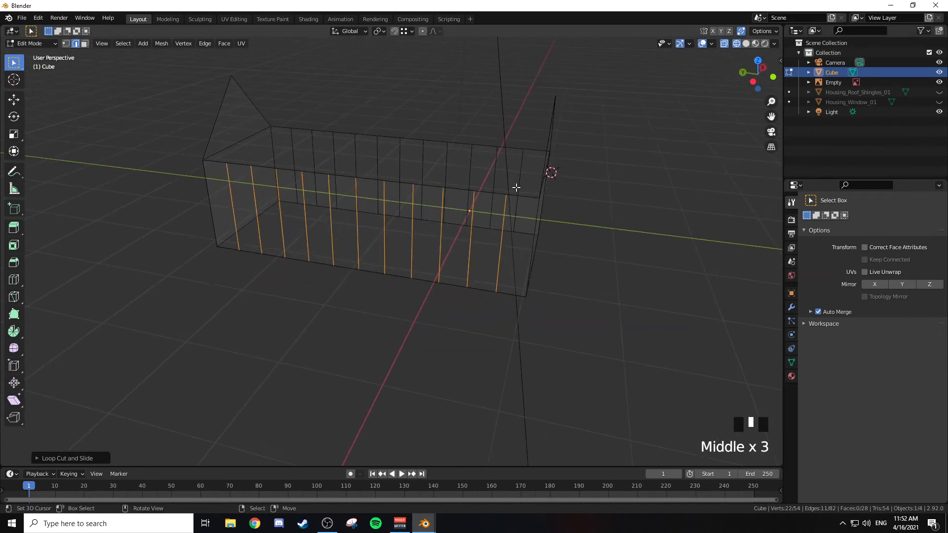
pyautogui.rightClick(499, 231)
pyautogui.rightClick(510, 247)
pyautogui.press('z')
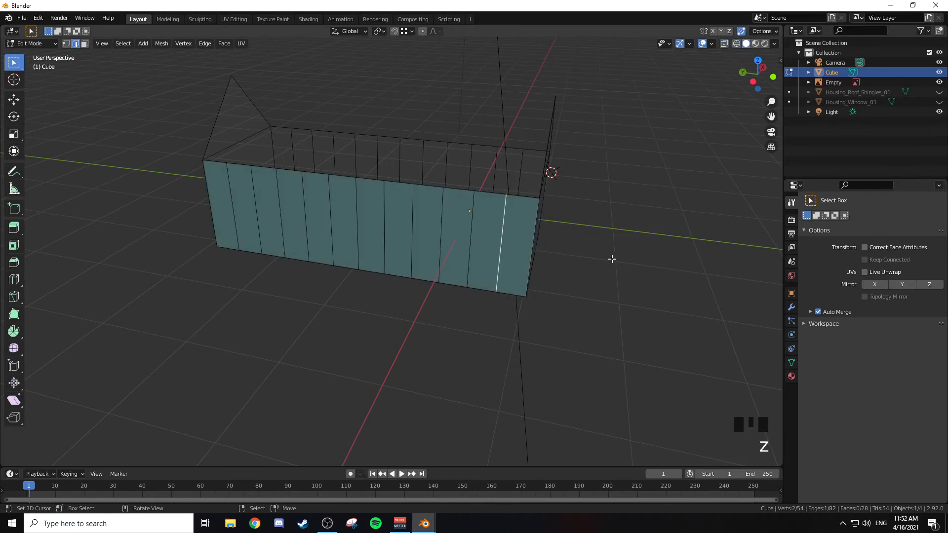
pyautogui.keyDown('shift'); pyautogui.rightClick(446, 241); pyautogui.keyUp('shift')
pyautogui.keyDown('shift'); pyautogui.rightClick(382, 233); pyautogui.keyUp('shift')
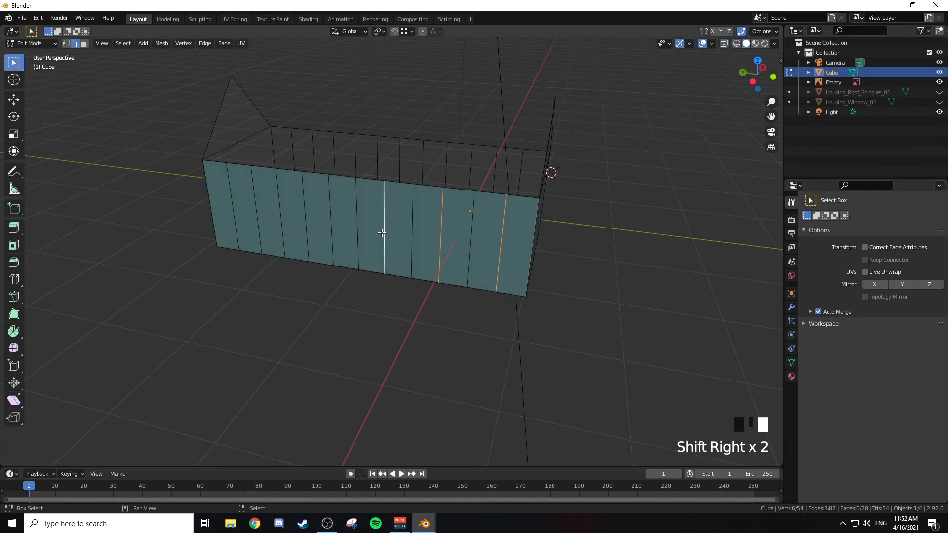
pyautogui.keyDown('shift'); pyautogui.rightClick(330, 225); pyautogui.keyUp('shift')
pyautogui.keyDown('shift'); pyautogui.rightClick(282, 215); pyautogui.keyUp('shift')
pyautogui.keyDown('shift'); pyautogui.rightClick(235, 212); pyautogui.keyUp('shift')
# Step: Add the six matching alternate cut edges on the other long side wall to the selection
pyautogui.moveTo(400, 170); pyautogui.dragTo(270, 158, button='middle')
pyautogui.keyDown('shift'); pyautogui.rightClick(291, 229); pyautogui.keyUp('shift')
pyautogui.keyDown('shift'); pyautogui.rightClick(346, 228); pyautogui.keyUp('shift')
pyautogui.keyDown('shift'); pyautogui.rightClick(396, 223); pyautogui.keyUp('shift')
pyautogui.keyDown('shift'); pyautogui.rightClick(445, 216); pyautogui.keyUp('shift')
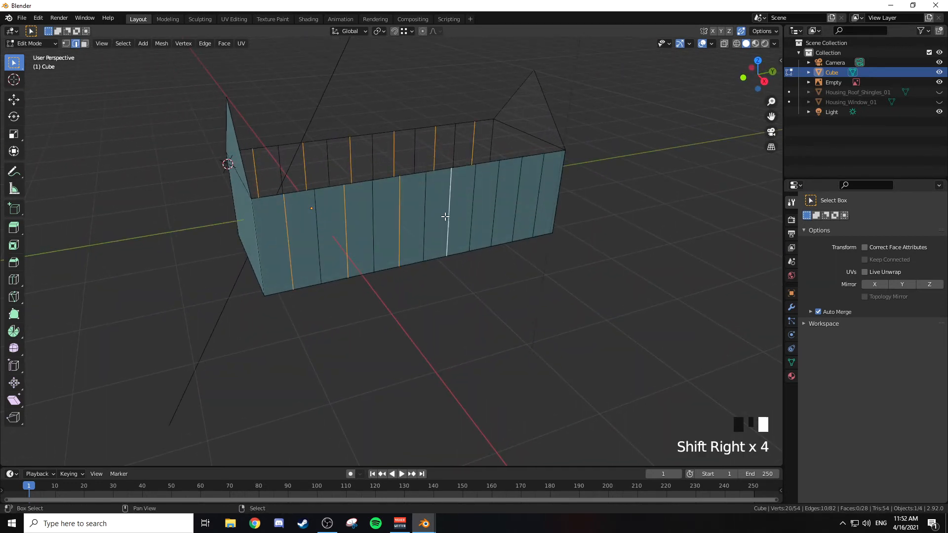
pyautogui.keyDown('shift'); pyautogui.rightClick(499, 210); pyautogui.keyUp('shift')
pyautogui.keyDown('shift'); pyautogui.rightClick(531, 206); pyautogui.keyUp('shift')
# Step: Scale the selected edges of both side walls outward along X by about 1.09 to form zigzag walls
pyautogui.moveTo(522, 212); pyautogui.dragTo(508, 205, button='middle')
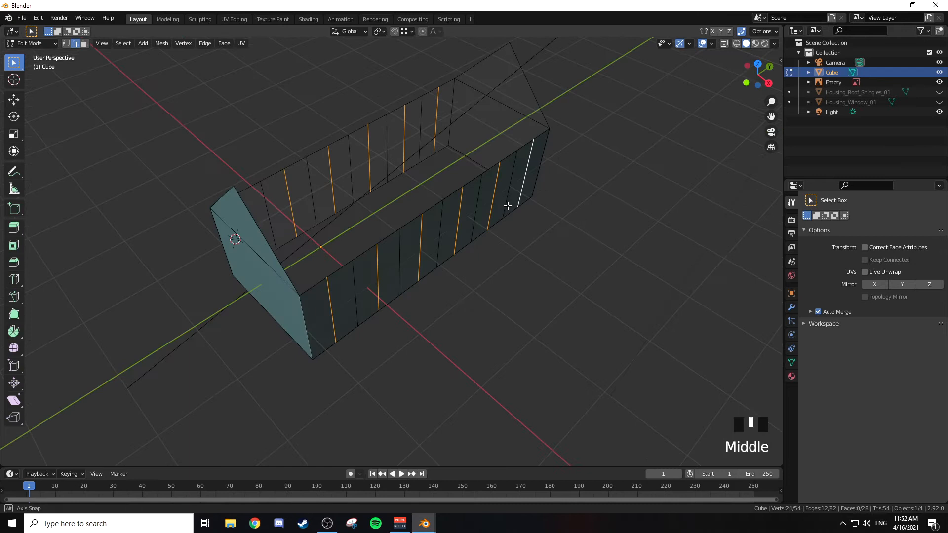
pyautogui.press('KP_7')
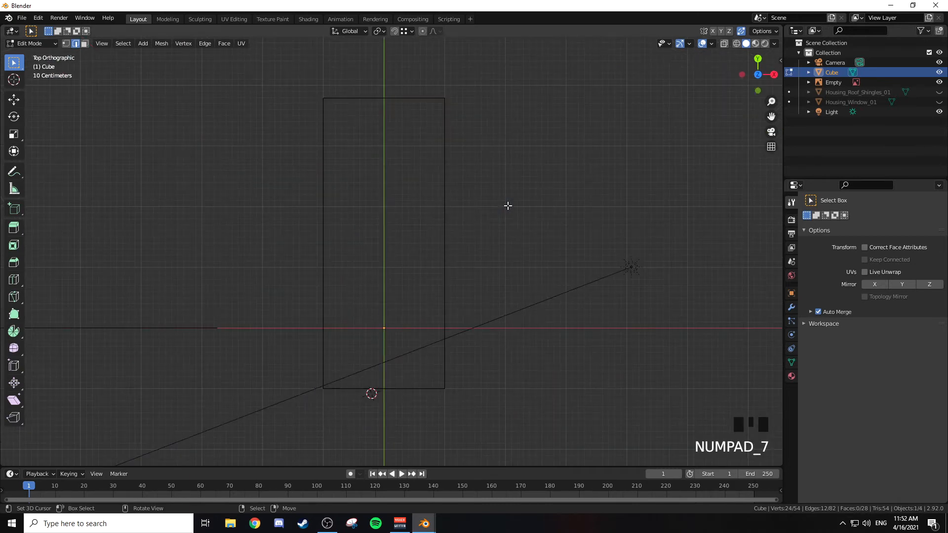
pyautogui.press('s')
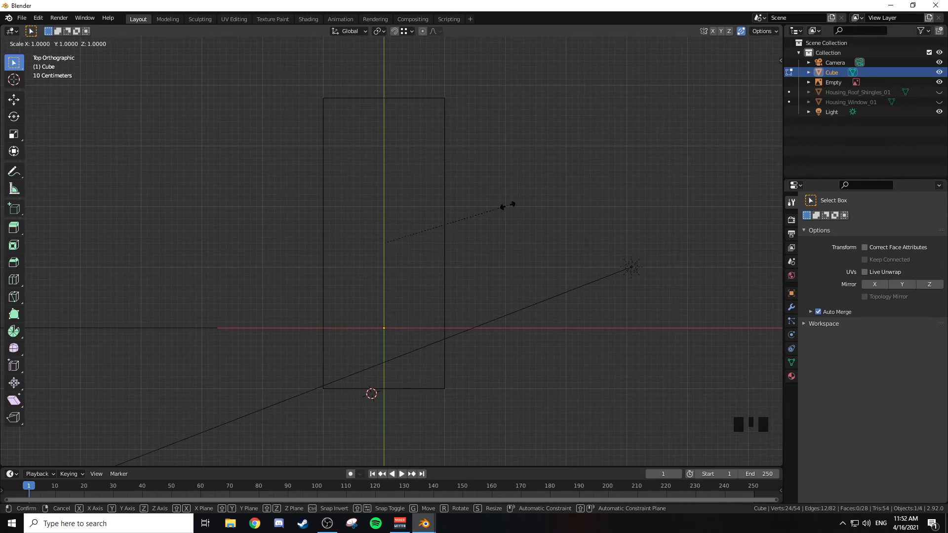
pyautogui.press('x')
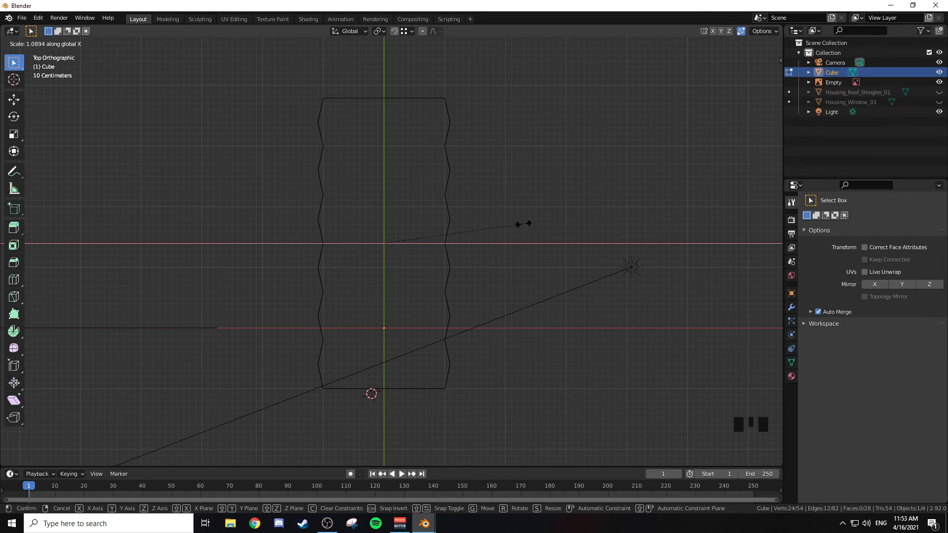
pyautogui.click(524, 223)
pyautogui.moveTo(531, 236); pyautogui.dragTo(524, 165, button='middle')
# Step: Leave mesh editing, show Housing_Roof_Shingles_01 and Housing_Window_01, and examine the zigzag side walls beneath the roof
pyautogui.press('Tab')
pyautogui.click(940, 93)
pyautogui.click(939, 103)
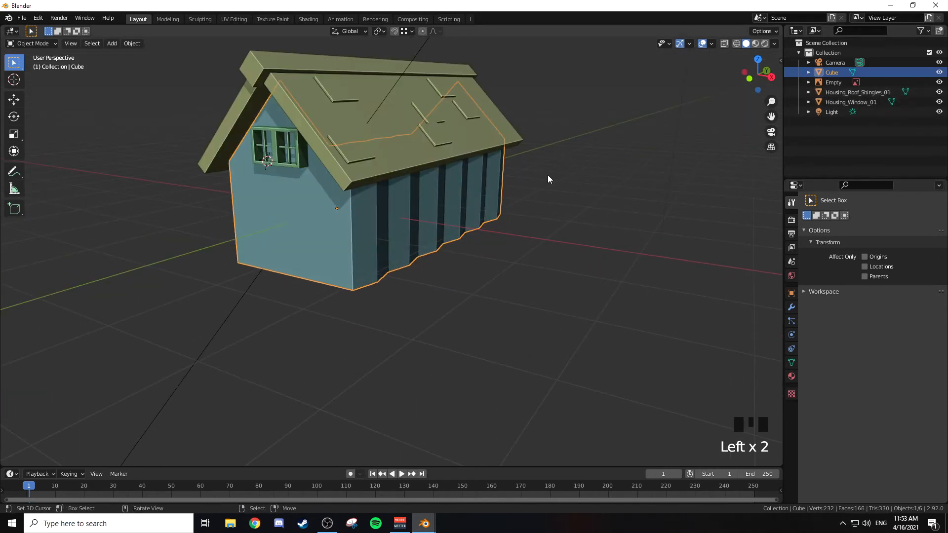
pyautogui.press('a')
pyautogui.press('a')
pyautogui.press('a')
pyautogui.moveTo(540, 187); pyautogui.dragTo(519, 230, button='middle')
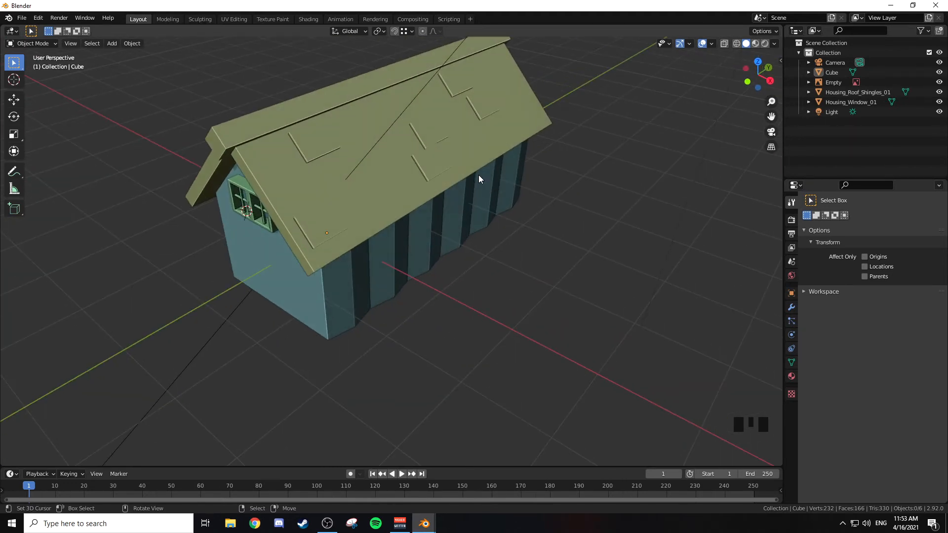
pyautogui.scroll(-7, 500, 202)
pyautogui.scroll(6, 499, 201)
# Step: Hide Housing_Roof_Shingles_01 and Housing_Window_01, and reopen the house body's mesh for editing
pyautogui.click(499, 201)
pyautogui.moveTo(499, 202); pyautogui.dragTo(518, 191, button='middle')
pyautogui.scroll(3, 526, 194)
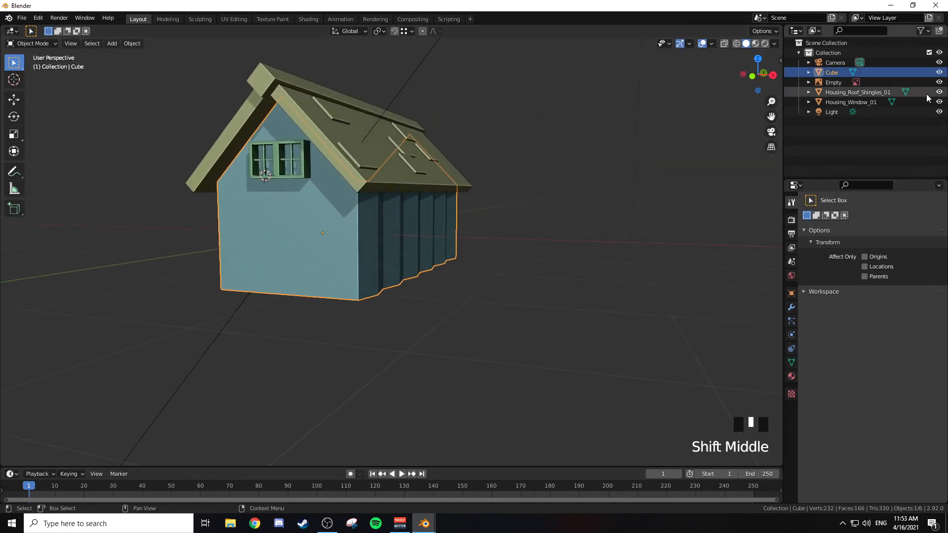
pyautogui.moveTo(939, 92); pyautogui.dragTo(939, 103)
pyautogui.moveTo(576, 105); pyautogui.dragTo(557, 143, button='middle')
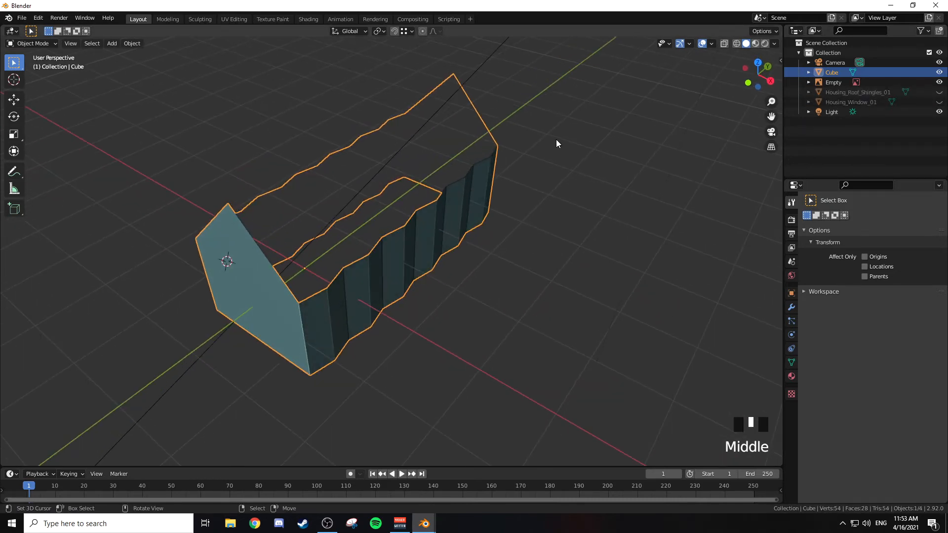
pyautogui.press('Tab')
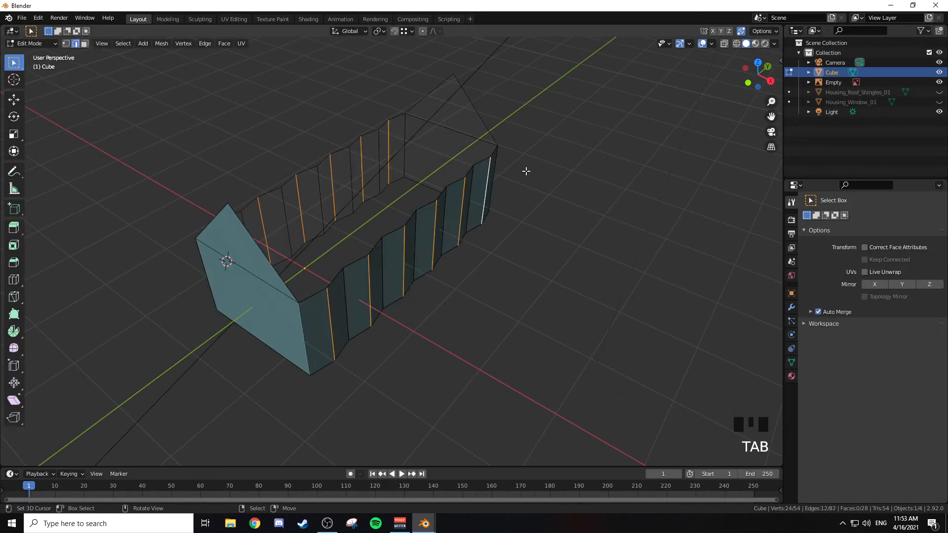
# Step: Delete all faces of both zigzag long side walls, keeping only the two gable ends
pyautogui.moveTo(524, 171); pyautogui.dragTo(429, 163, button='middle')
pyautogui.press('KP_3')
pyautogui.press('z')
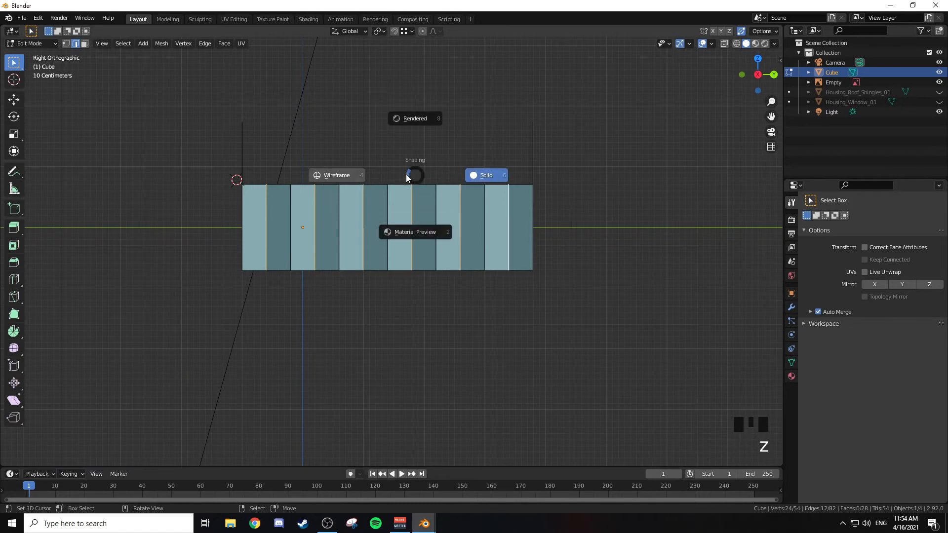
pyautogui.press('z')
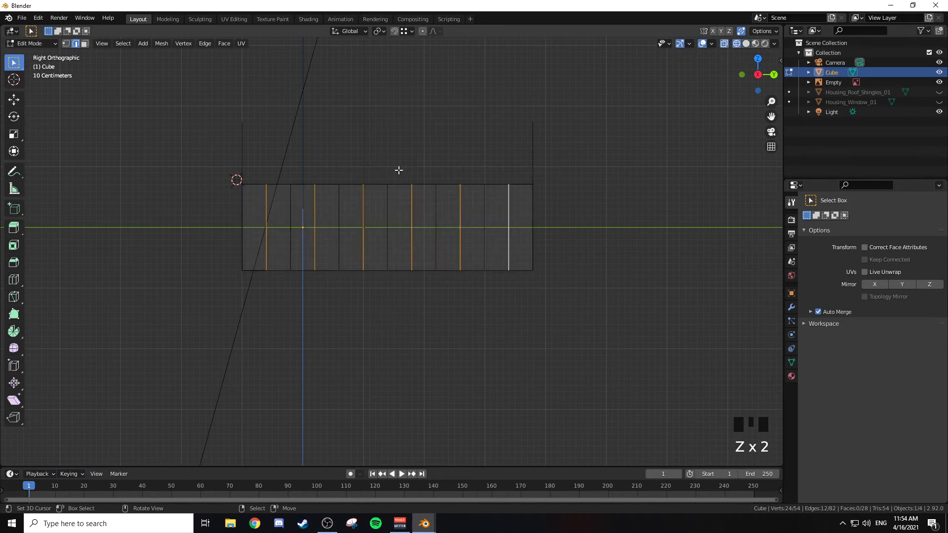
pyautogui.press('3')
pyautogui.press('b')
pyautogui.moveTo(249, 157); pyautogui.dragTo(526, 309)
pyautogui.press('x')
pyautogui.click(463, 290)
# Step: Fill one long side wall with a single face between the facing vertical corner edges of the two gables
pyautogui.moveTo(461, 288); pyautogui.dragTo(335, 269, button='middle')
pyautogui.press('2')
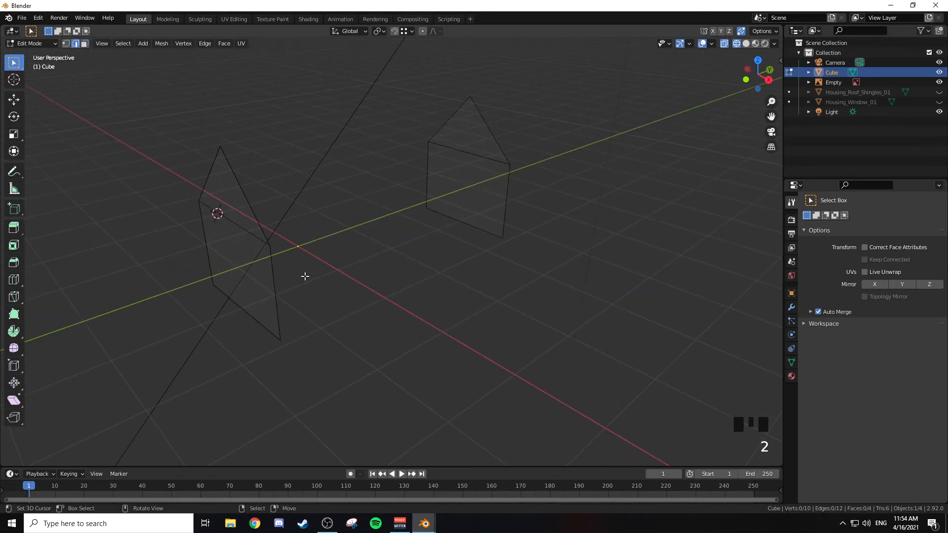
pyautogui.rightClick(274, 266)
pyautogui.keyDown('shift'); pyautogui.rightClick(488, 218); pyautogui.keyUp('shift')
pyautogui.press('f')
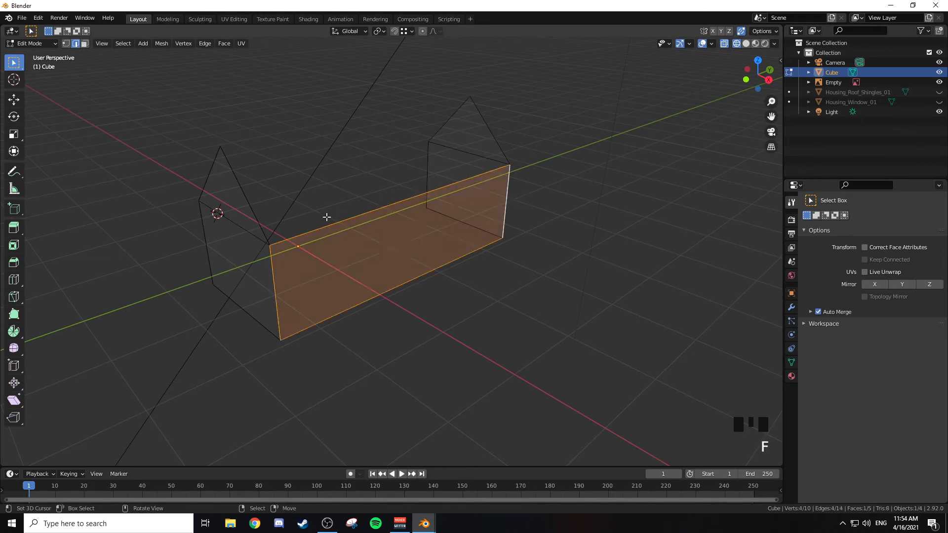
# Step: Fill the opposite long side wall with a single face between the facing vertical corner edges of the two gables
pyautogui.moveTo(326, 218); pyautogui.dragTo(455, 226, button='middle')
pyautogui.rightClick(226, 232)
pyautogui.keyDown('shift'); pyautogui.rightClick(529, 276); pyautogui.keyUp('shift')
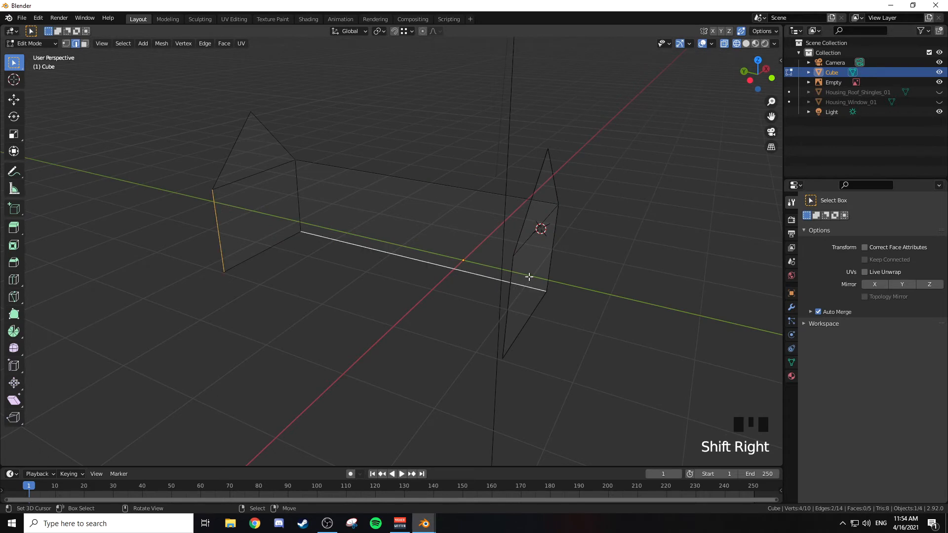
pyautogui.rightClick(226, 237)
pyautogui.keyDown('shift'); pyautogui.rightClick(516, 308); pyautogui.keyUp('shift')
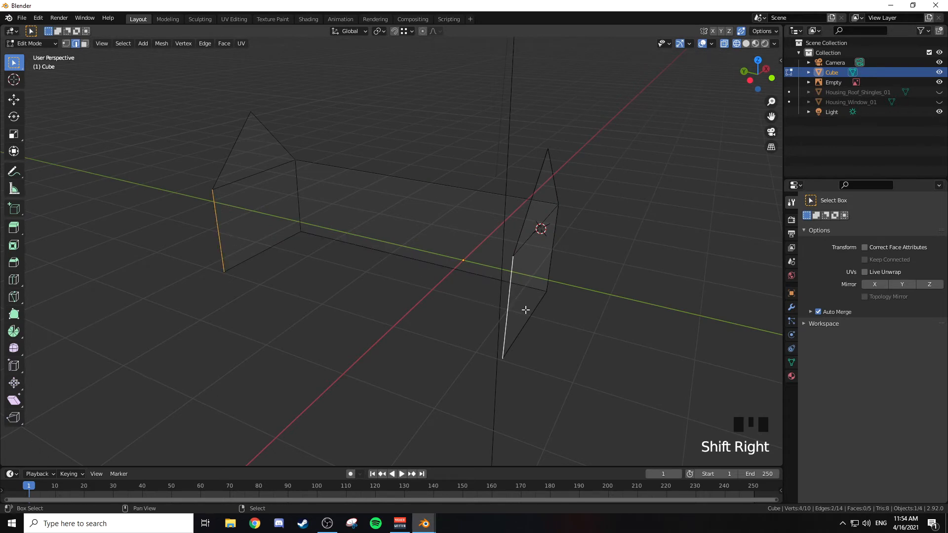
pyautogui.press('f')
pyautogui.moveTo(482, 250); pyautogui.dragTo(452, 259, button='middle')
# Step: Switch the viewport to solid shading and examine both filled long side walls in and out of mesh editing
pyautogui.press('z')
pyautogui.moveTo(512, 235); pyautogui.dragTo(544, 216, button='middle')
pyautogui.moveTo(597, 117); pyautogui.dragTo(482, 79, button='middle')
pyautogui.scroll(3, 417, 141)
pyautogui.moveTo(416, 142); pyautogui.dragTo(424, 217, button='middle')
pyautogui.scroll(-2, 427, 198)
pyautogui.scroll(-2, 428, 199)
pyautogui.press('Tab')
pyautogui.press('Tab')
pyautogui.press('a')
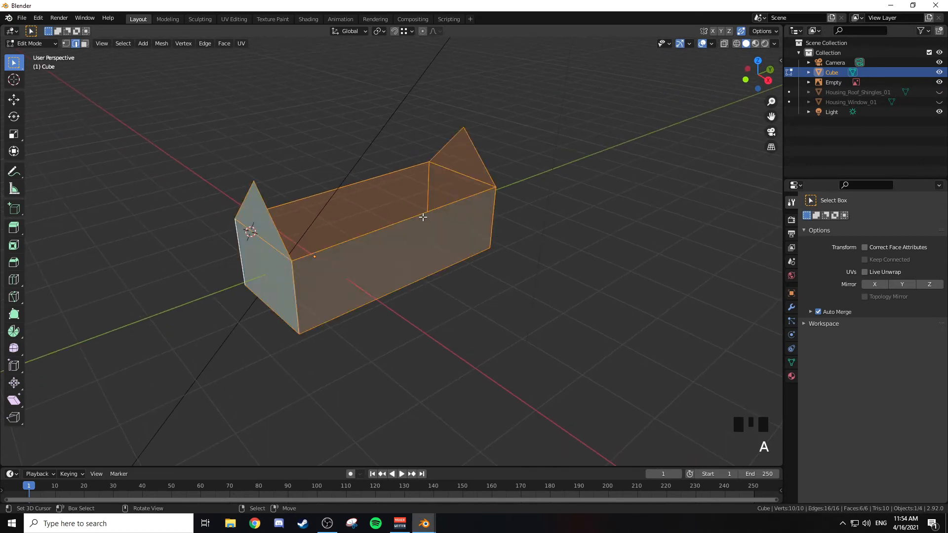
pyautogui.press('a')
pyautogui.press('Tab')
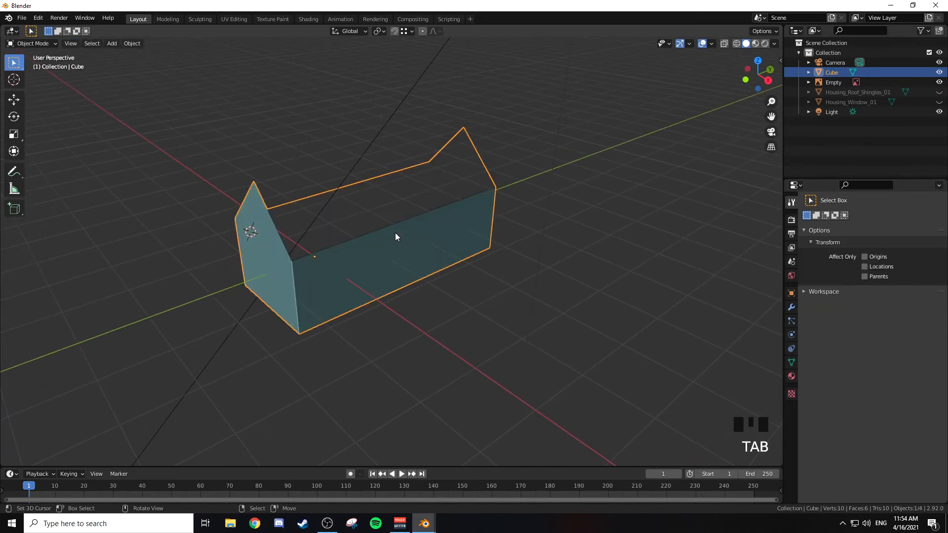
# Step: Reopen the mesh for editing and divide one long side wall with 11 evenly spaced vertical loop cuts
pyautogui.press('Tab')
pyautogui.hotkey('ctrl', 'r')
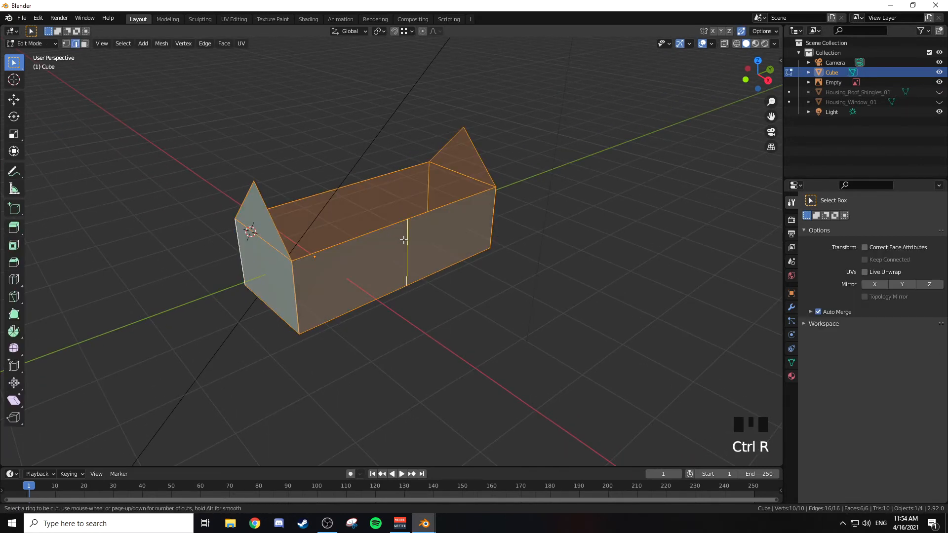
pyautogui.press('1')
pyautogui.press('1')
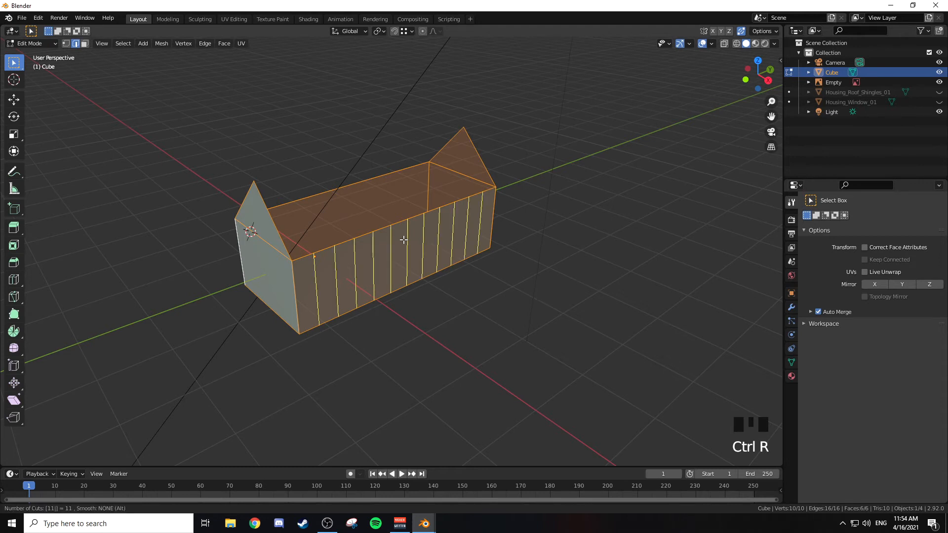
pyautogui.click(404, 240)
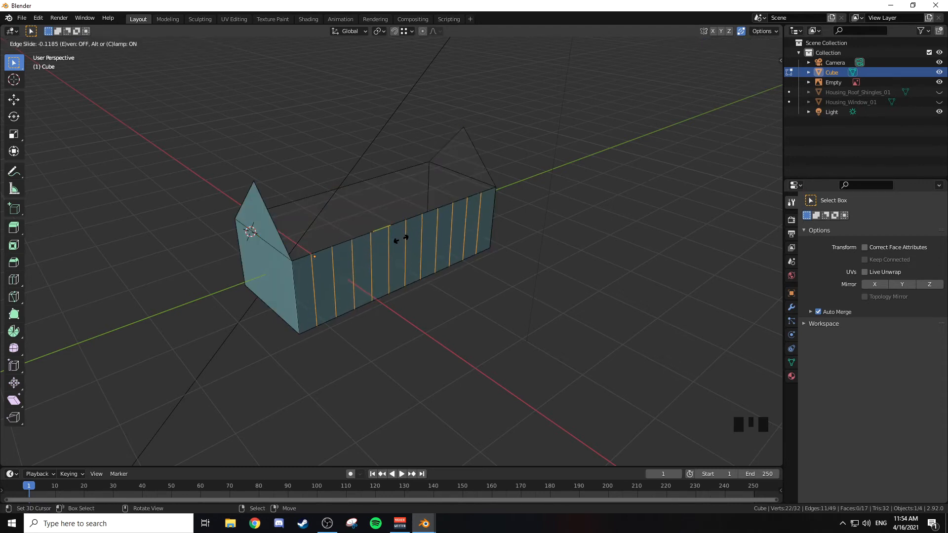
pyautogui.rightClick(406, 242)
# Step: Divide the opposite long side wall with 11 evenly spaced vertical loop cuts, without sliding them
pyautogui.moveTo(368, 208); pyautogui.dragTo(377, 253, button='middle')
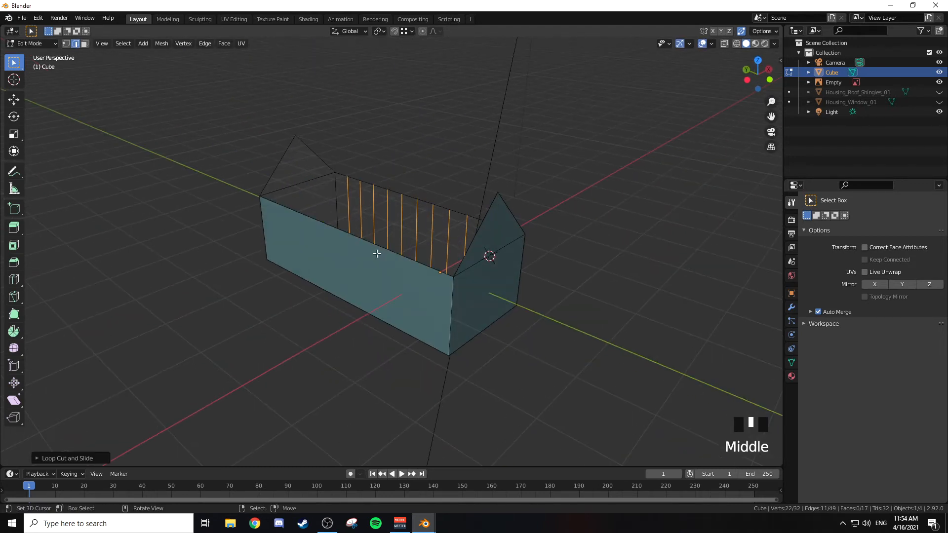
pyautogui.hotkey('ctrl', 'r')
pyautogui.scroll(10, 371, 257)
pyautogui.click(372, 257)
pyautogui.rightClick(373, 257)
pyautogui.moveTo(373, 257); pyautogui.dragTo(385, 194, button='middle')
# Step: Bevel every second vertical cut edge of one long side wall, six in total, with a width of about 0.067 m
pyautogui.scroll(2, 345, 197)
pyautogui.press('2')
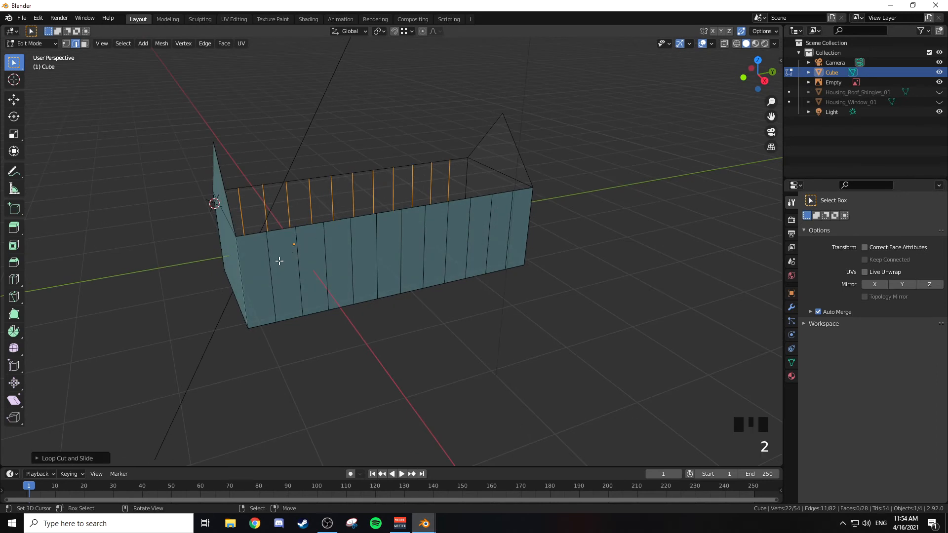
pyautogui.rightClick(271, 266)
pyautogui.keyDown('shift'); pyautogui.rightClick(326, 261); pyautogui.keyUp('shift')
pyautogui.keyDown('shift'); pyautogui.rightClick(377, 250); pyautogui.keyUp('shift')
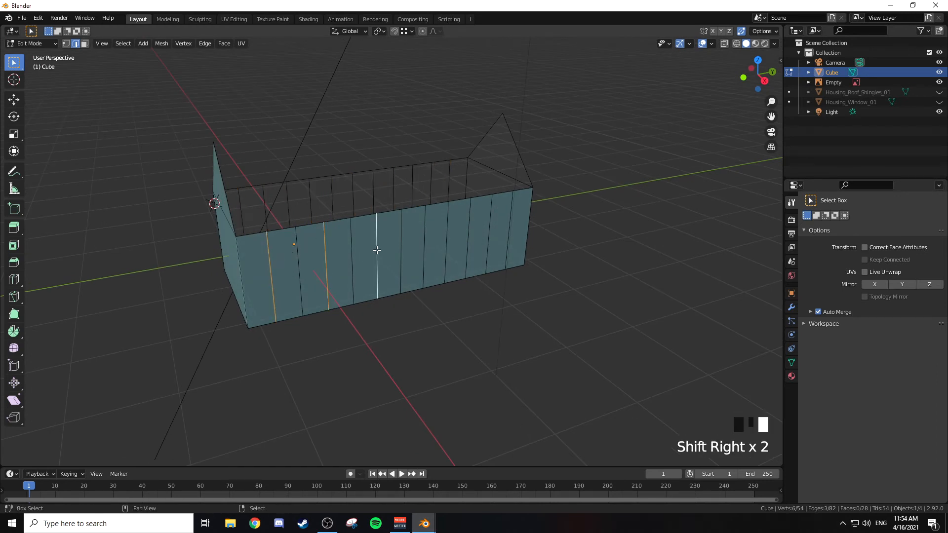
pyautogui.keyDown('shift'); pyautogui.rightClick(424, 247); pyautogui.keyUp('shift')
pyautogui.keyDown('shift'); pyautogui.rightClick(469, 236); pyautogui.keyUp('shift')
pyautogui.keyDown('shift'); pyautogui.rightClick(510, 231); pyautogui.keyUp('shift')
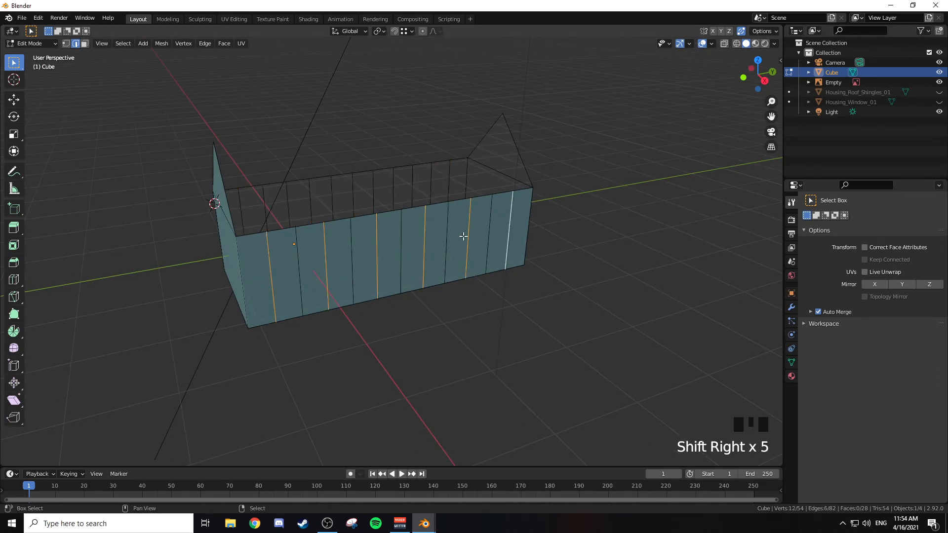
pyautogui.scroll(2, 463, 237)
pyautogui.keyDown('shift'); pyautogui.moveTo(455, 224); pyautogui.dragTo(504, 213, button='middle'); pyautogui.keyUp('shift')
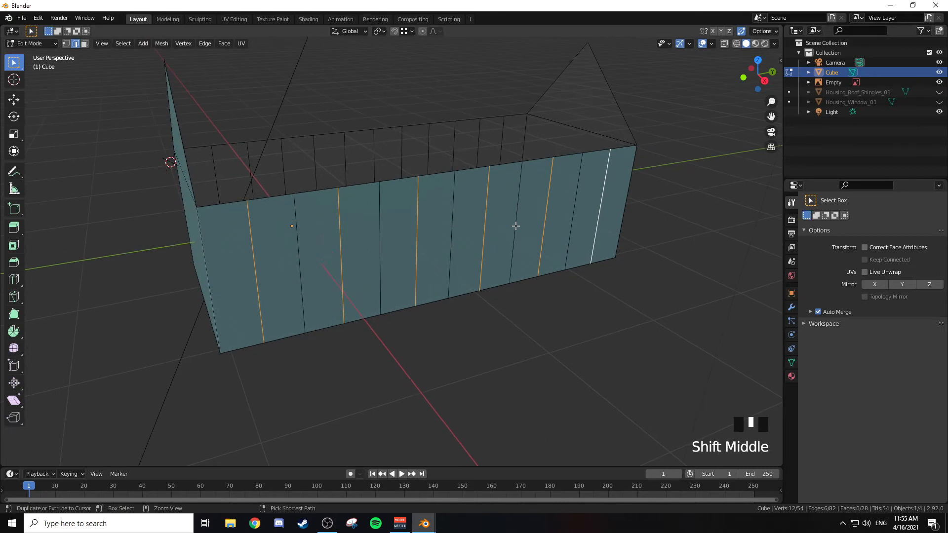
pyautogui.hotkey('ctrl', 'b')
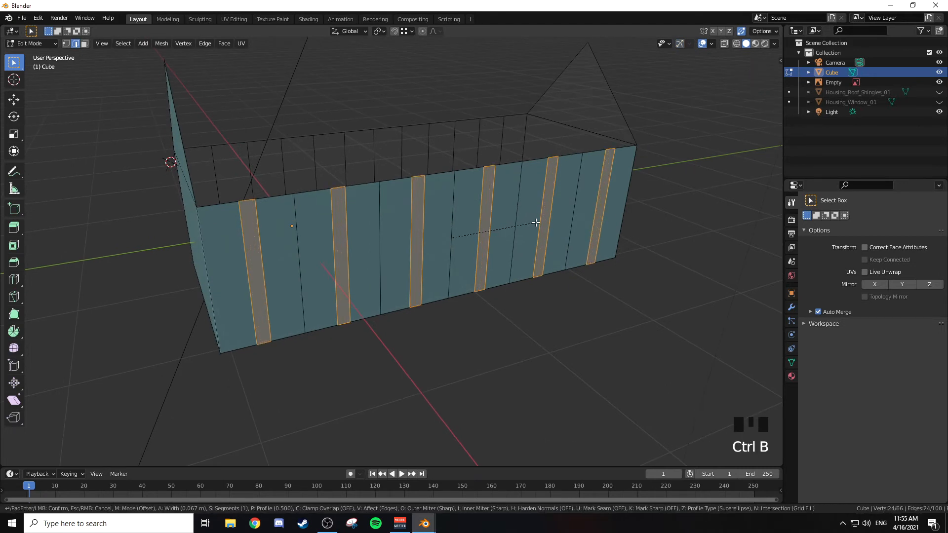
pyautogui.click(535, 225)
# Step: Extrude the six narrow strips outward along X by about 0.046 m to form wall posts
pyautogui.moveTo(536, 225); pyautogui.dragTo(515, 246, button='middle')
pyautogui.press('e')
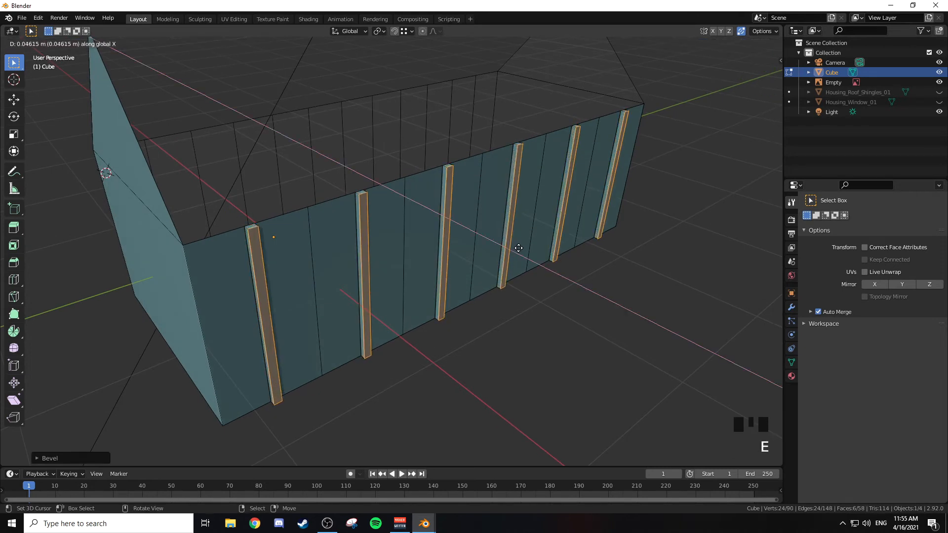
pyautogui.click(518, 248)
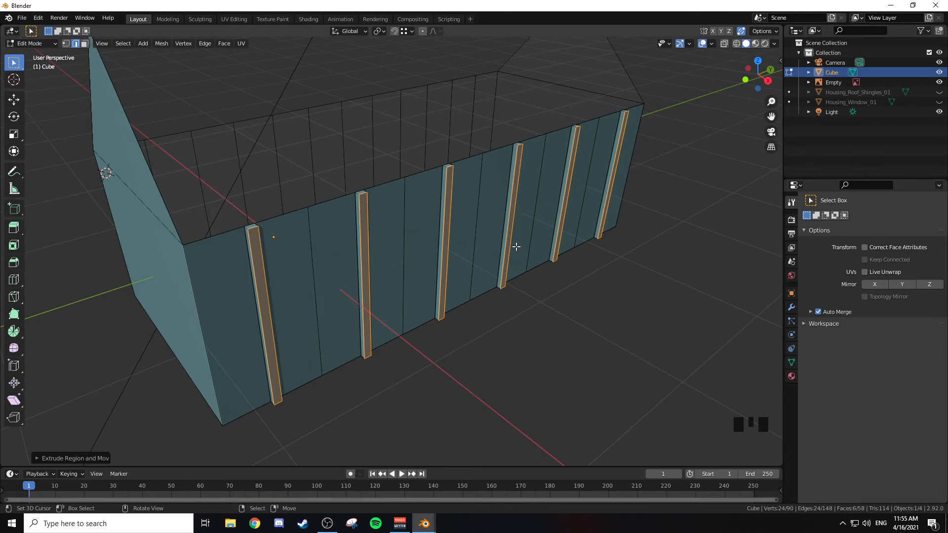
pyautogui.moveTo(516, 247)
pyautogui.mouseDown(button='middle')
pyautogui.moveTo(508, 237)
pyautogui.moveTo(517, 227)
pyautogui.moveTo(514, 244)
pyautogui.mouseUp(button='middle')
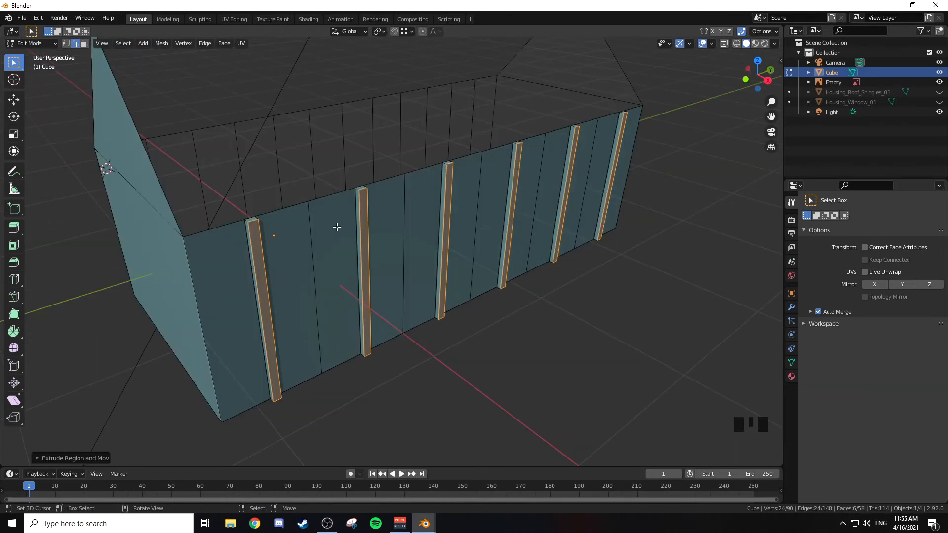
# Step: Try to dissolve all faces of the house body's mesh with Dissolve Faces
pyautogui.rightClick(313, 240)
pyautogui.rightClick(440, 207)
pyautogui.rightClick(478, 200)
pyautogui.rightClick(541, 188)
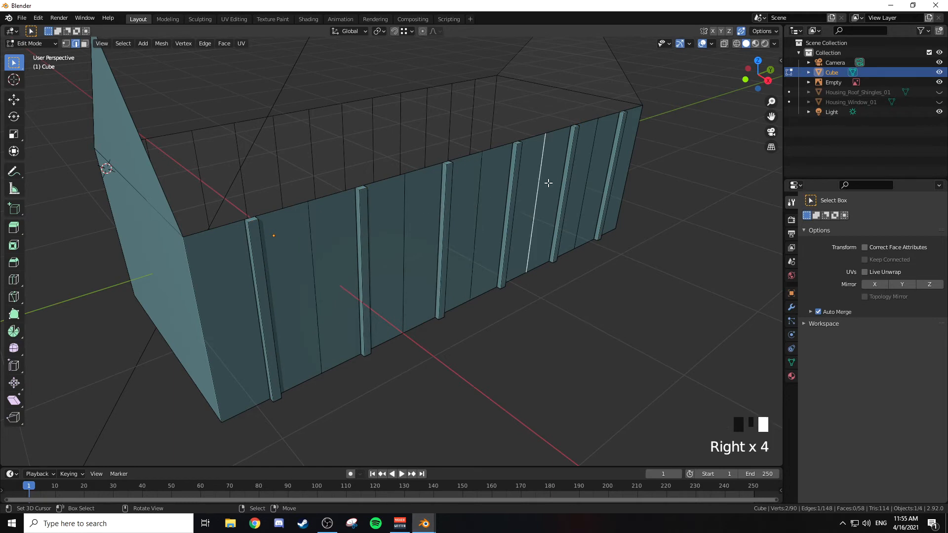
pyautogui.press('a')
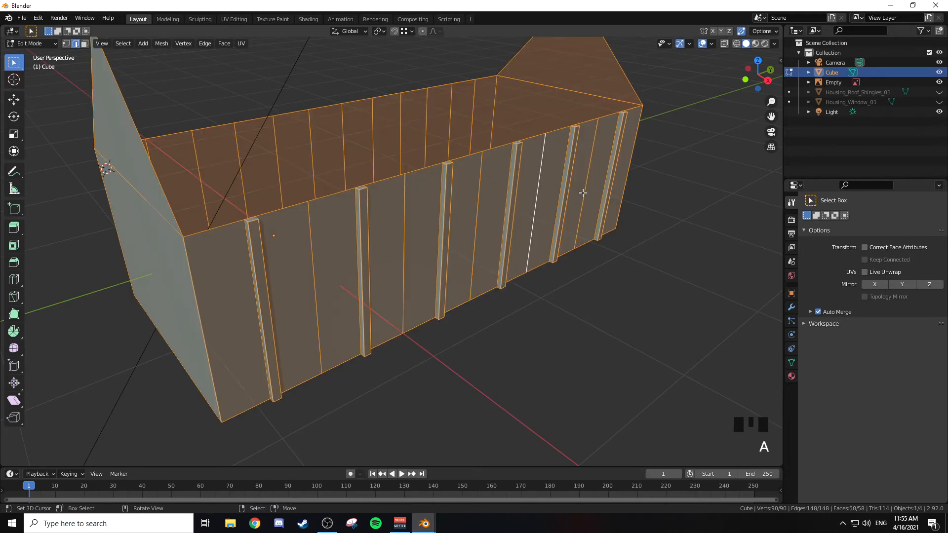
pyautogui.press('x')
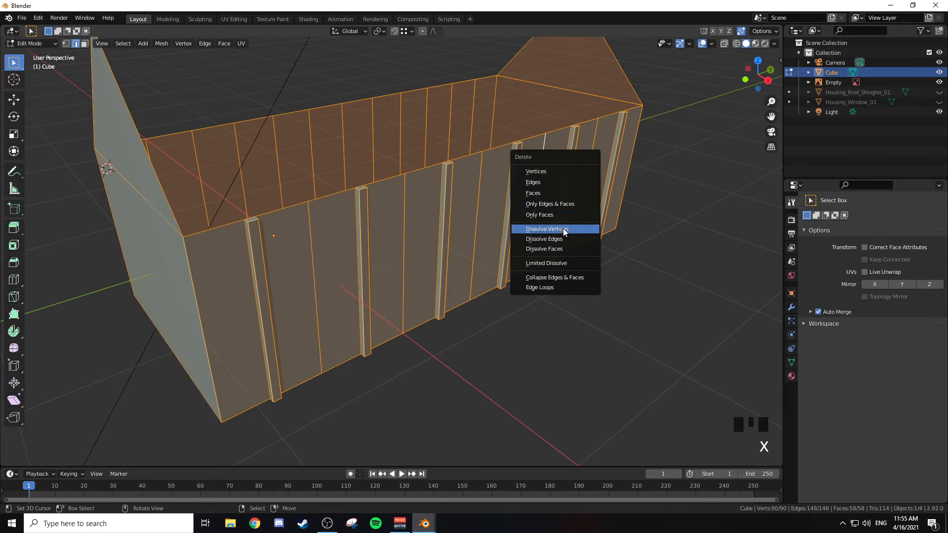
pyautogui.click(566, 249)
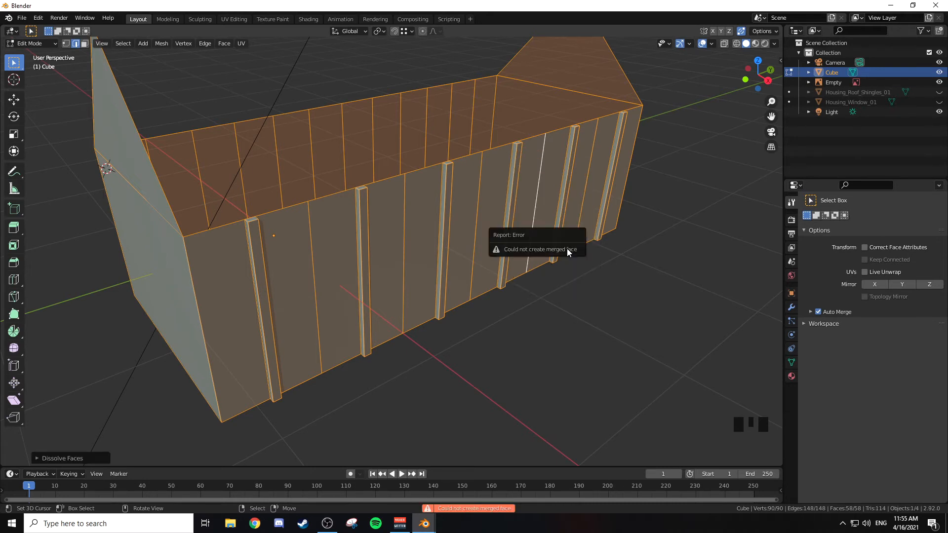
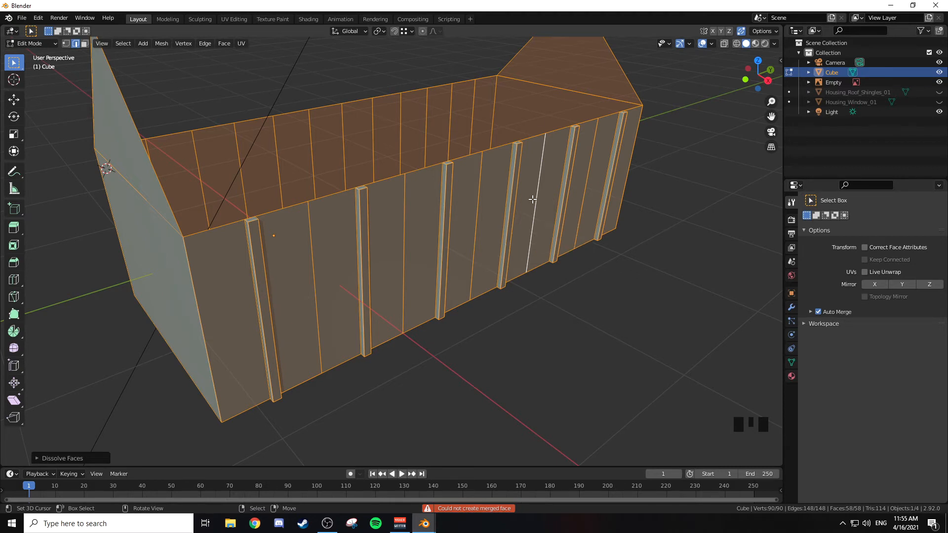
# Step: Apply Limited Dissolve to the whole house mesh to remove the surplus cuts from the flat walls
pyautogui.press('x')
pyautogui.click(526, 213)
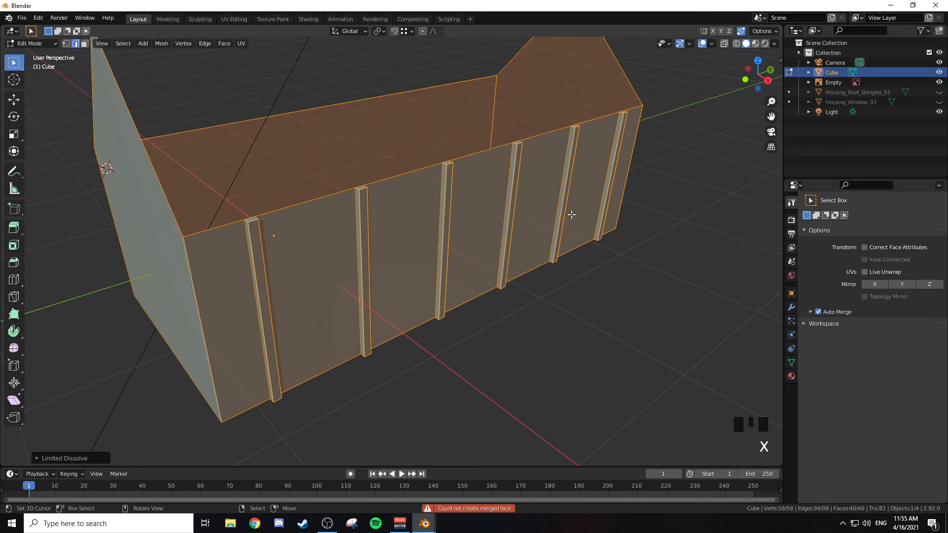
pyautogui.moveTo(470, 192); pyautogui.dragTo(504, 188, button='middle')
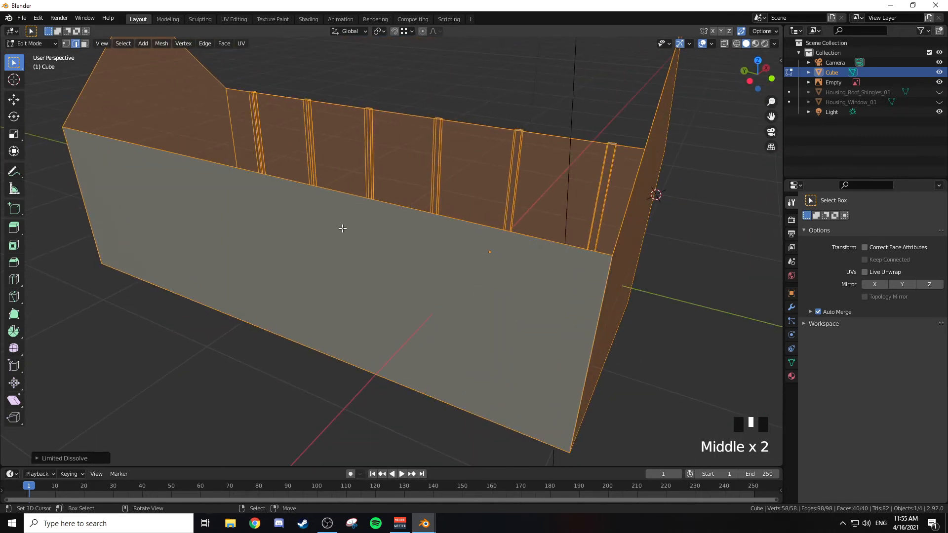
# Step: Divide the blank long side wall with six evenly spaced, unslid vertical loop cuts and bevel them by about 0.030 m
pyautogui.hotkey('ctrl', 'r')
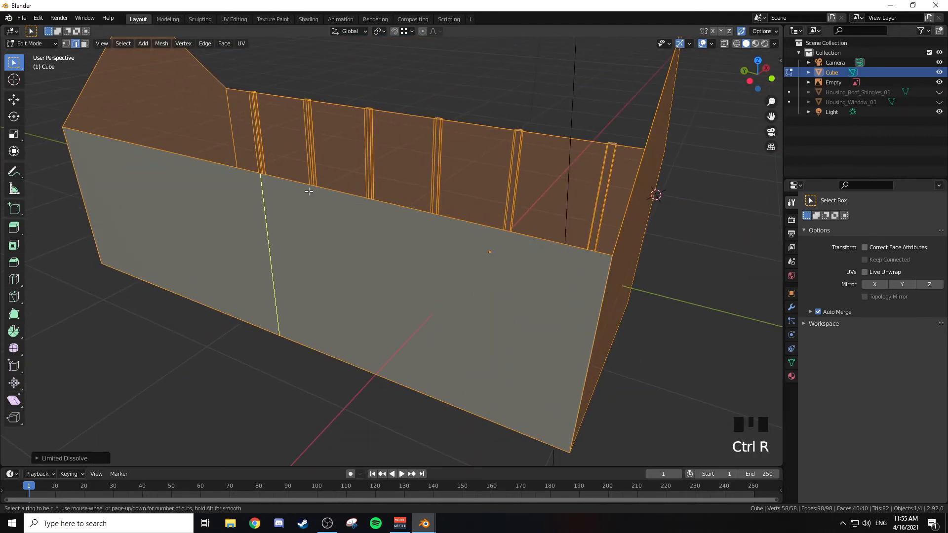
pyautogui.scroll(5, 303, 193)
pyautogui.click(302, 192)
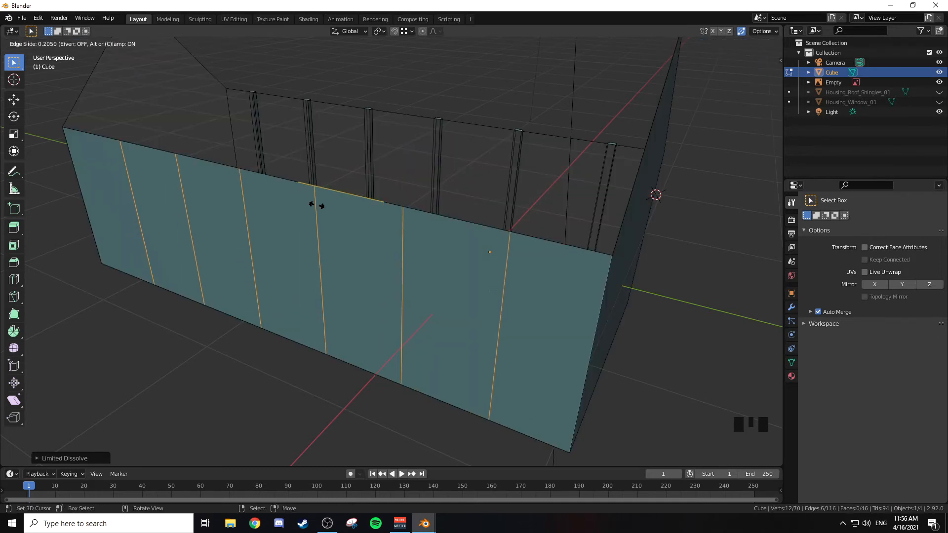
pyautogui.rightClick(320, 212)
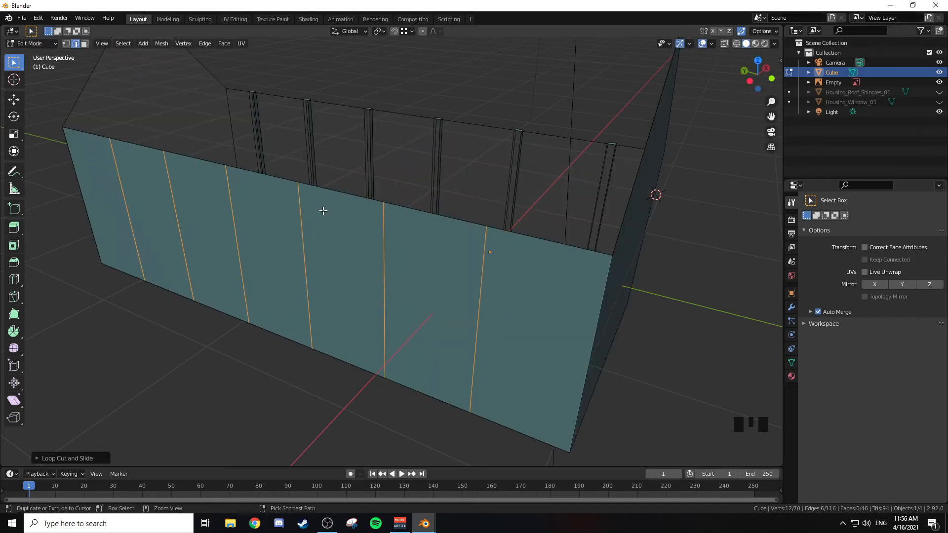
pyautogui.hotkey('ctrl', 'b')
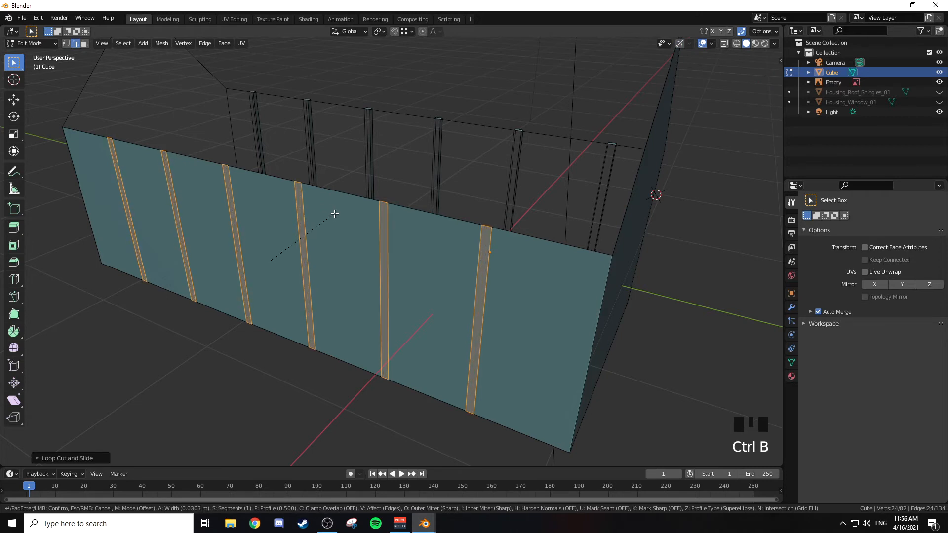
pyautogui.click(334, 213)
# Step: Extrude the six strips of this long wall outward along X by about 0.033 m to form posts
pyautogui.moveTo(361, 218); pyautogui.dragTo(370, 223, button='middle')
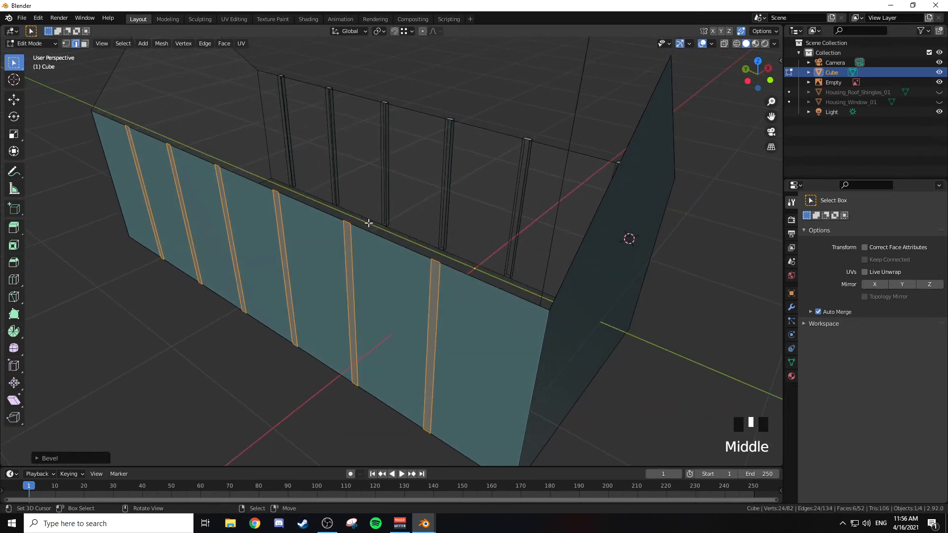
pyautogui.press('e')
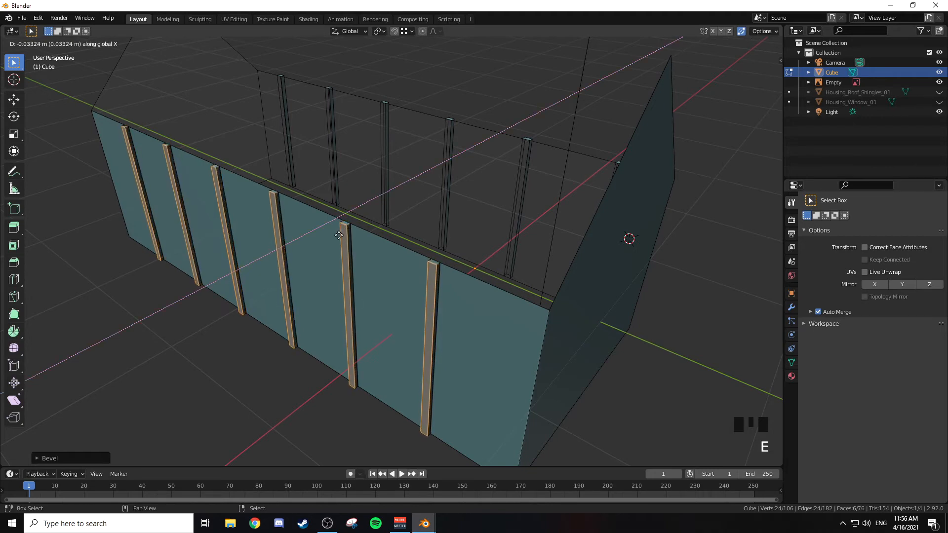
pyautogui.click(339, 236)
# Step: Leave mesh editing, show the roof shingles and window to examine the walls with them, and hide both objects again
pyautogui.moveTo(339, 235); pyautogui.dragTo(540, 248, button='middle')
pyautogui.press('Tab')
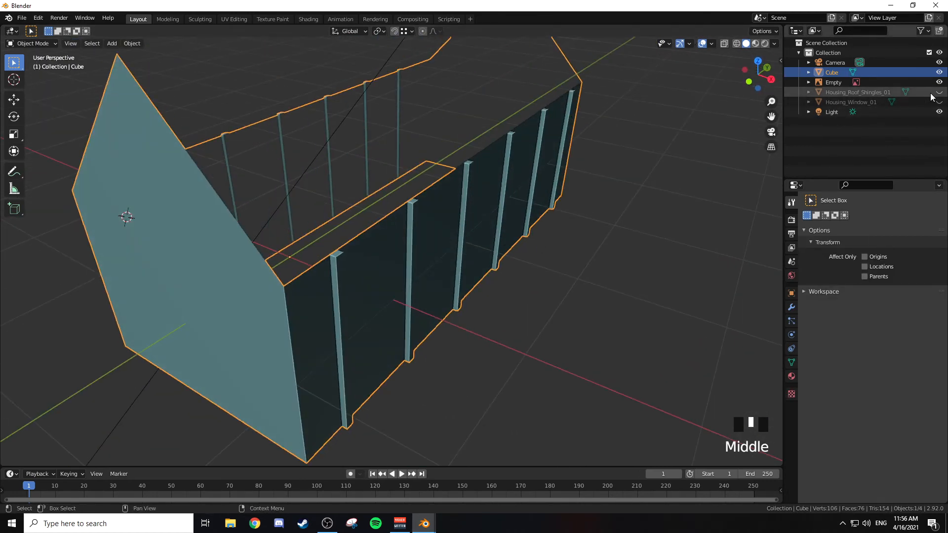
pyautogui.moveTo(940, 92); pyautogui.dragTo(943, 103)
pyautogui.scroll(-6, 595, 175)
pyautogui.moveTo(595, 176); pyautogui.dragTo(572, 176, button='middle')
pyautogui.press('a')
pyautogui.hotkey('alt', 'a')
pyautogui.scroll(3, 543, 228)
pyautogui.moveTo(544, 228); pyautogui.dragTo(576, 239, button='middle')
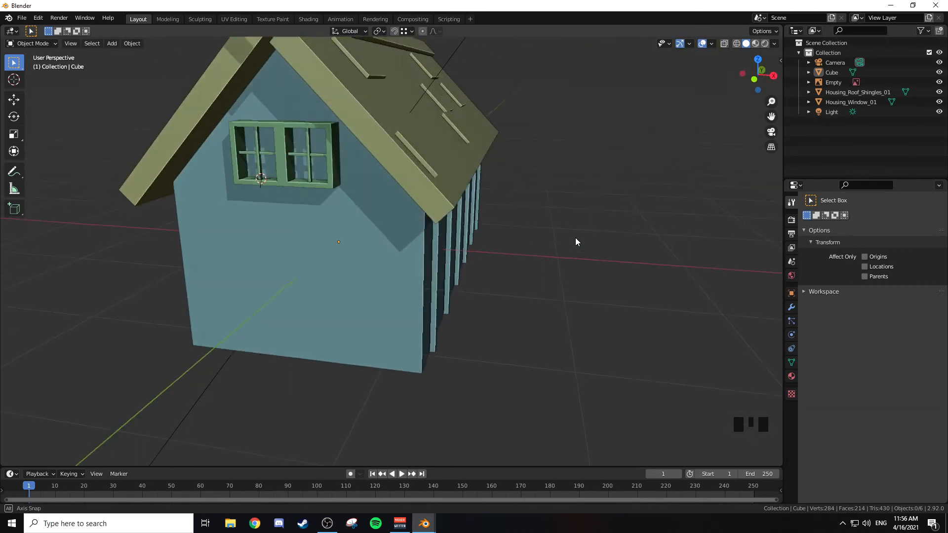
pyautogui.scroll(-2, 574, 245)
pyautogui.moveTo(944, 93); pyautogui.dragTo(943, 102)
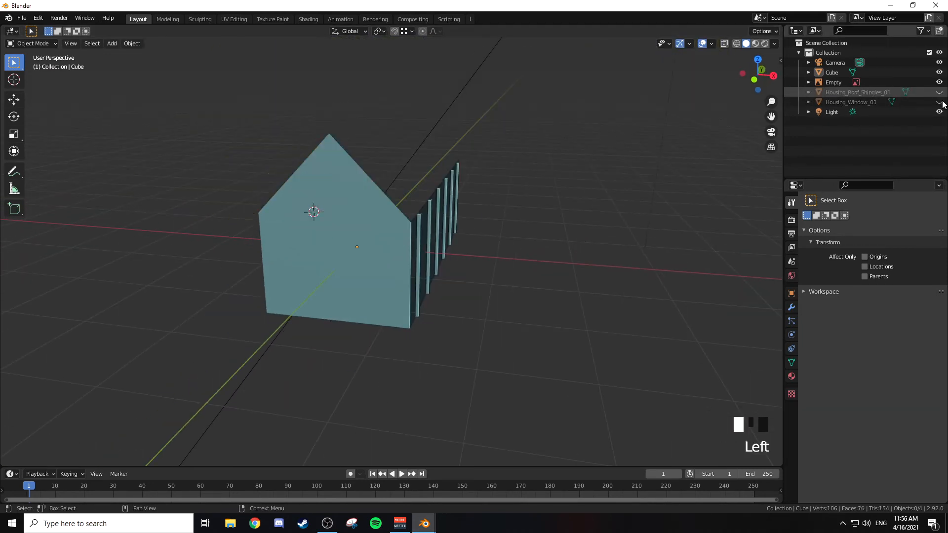
# Step: Connect the two eave corner vertices of the house body's front gable wall with a horizontal edge
pyautogui.moveTo(512, 157); pyautogui.dragTo(340, 243, button='middle')
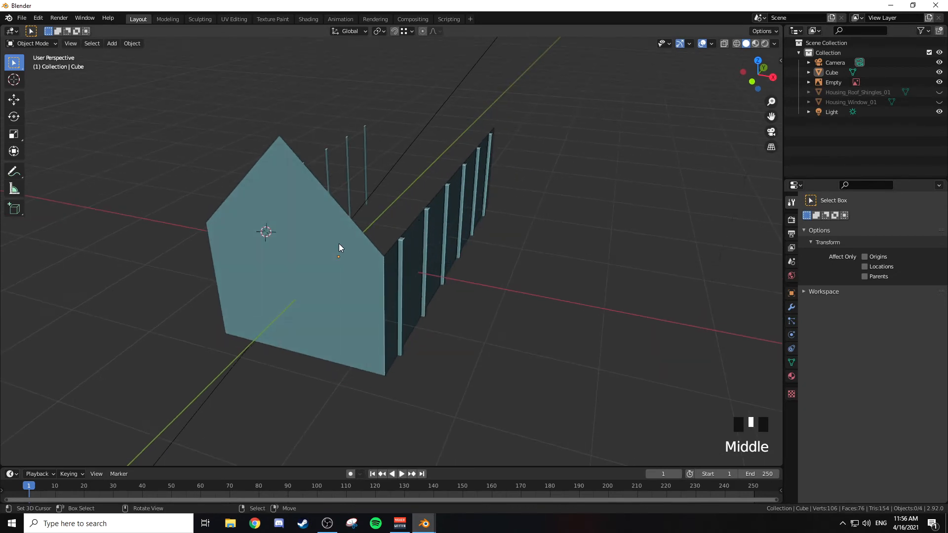
pyautogui.rightClick(360, 269)
pyautogui.press('Tab')
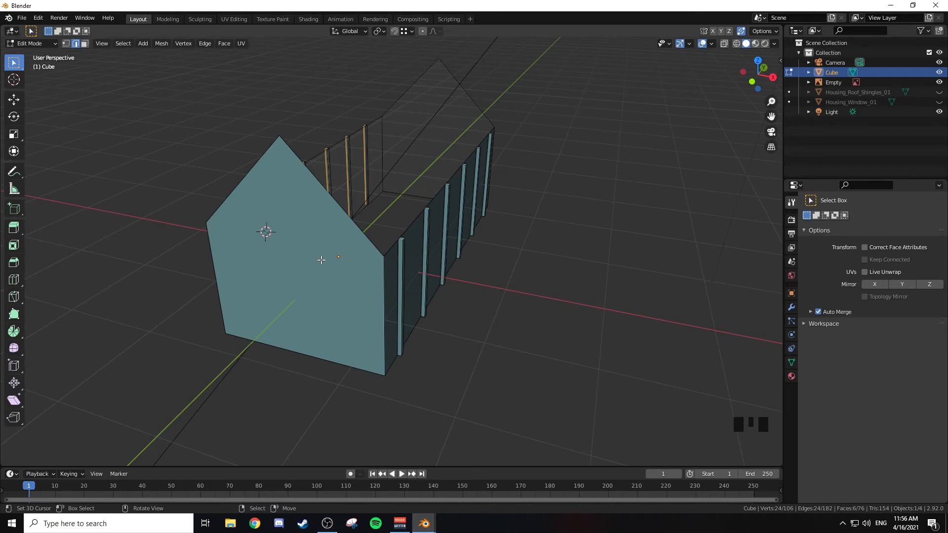
pyautogui.rightClick(400, 252)
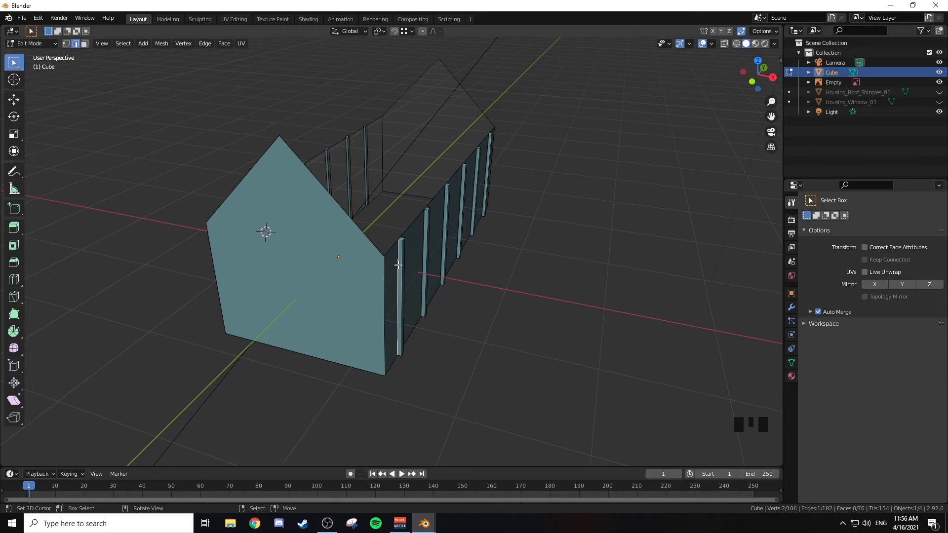
pyautogui.press('1')
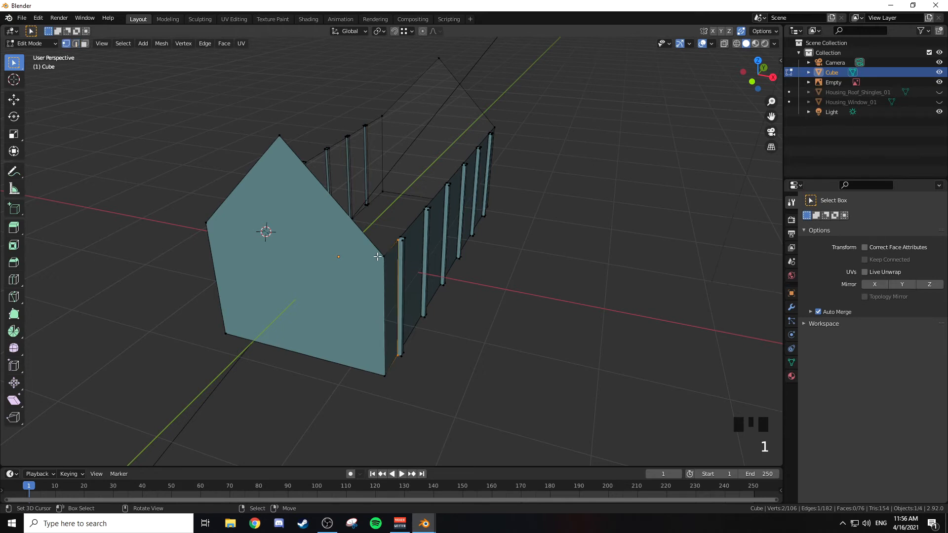
pyautogui.moveTo(356, 250); pyautogui.dragTo(363, 269, button='middle')
pyautogui.rightClick(363, 268)
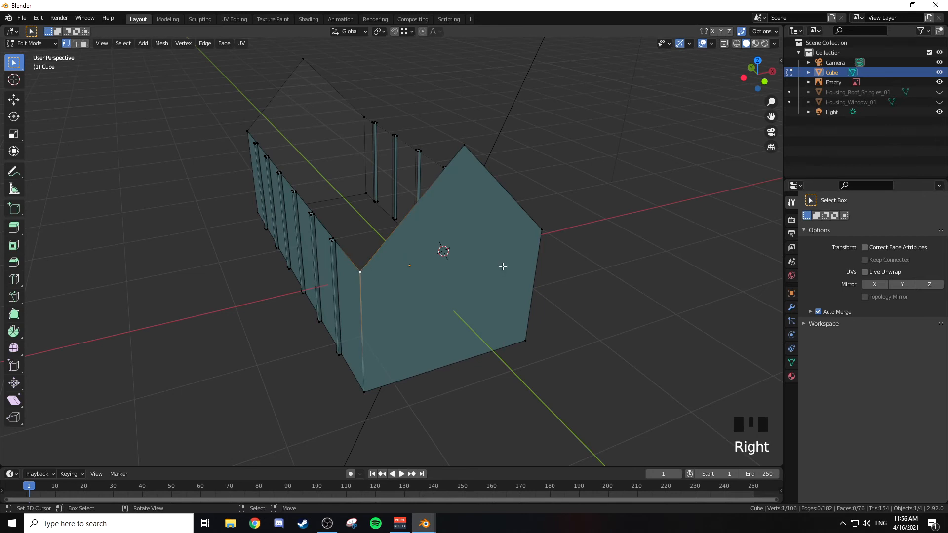
pyautogui.scroll(-2, 502, 264)
pyautogui.keyDown('shift'); pyautogui.rightClick(326, 284); pyautogui.keyUp('shift')
pyautogui.scroll(2, 394, 286)
pyautogui.keyDown('shift'); pyautogui.moveTo(394, 286); pyautogui.dragTo(517, 239, button='middle'); pyautogui.keyUp('shift')
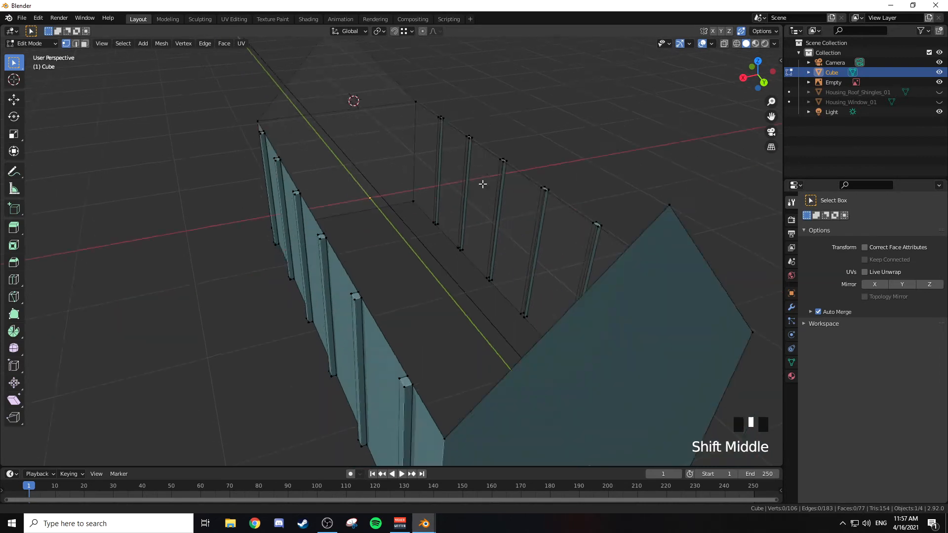
pyautogui.keyDown('shift'); pyautogui.moveTo(482, 185); pyautogui.dragTo(475, 134, button='middle'); pyautogui.keyUp('shift')
pyautogui.keyDown('shift'); pyautogui.moveTo(482, 193); pyautogui.dragTo(419, 129, button='middle'); pyautogui.keyUp('shift')
# Step: Connect the two eave corner vertices of the rear gable wall with a horizontal edge
pyautogui.press('1')
pyautogui.rightClick(340, 214)
pyautogui.scroll(-2, 477, 215)
pyautogui.keyDown('shift'); pyautogui.moveTo(477, 214); pyautogui.dragTo(472, 199, button='middle'); pyautogui.keyUp('shift')
pyautogui.keyDown('shift'); pyautogui.rightClick(472, 198); pyautogui.keyUp('shift')
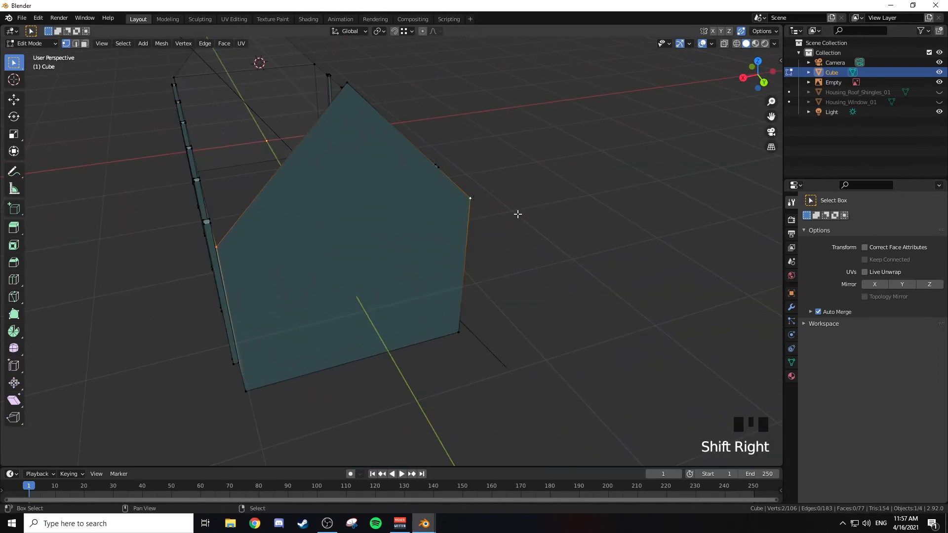
pyautogui.press('f')
# Step: Divide the front gable wall below the eave line with four evenly spaced vertical loop cuts, without sliding them
pyautogui.moveTo(502, 232); pyautogui.dragTo(422, 285, button='middle')
pyautogui.hotkey('ctrl', 'r')
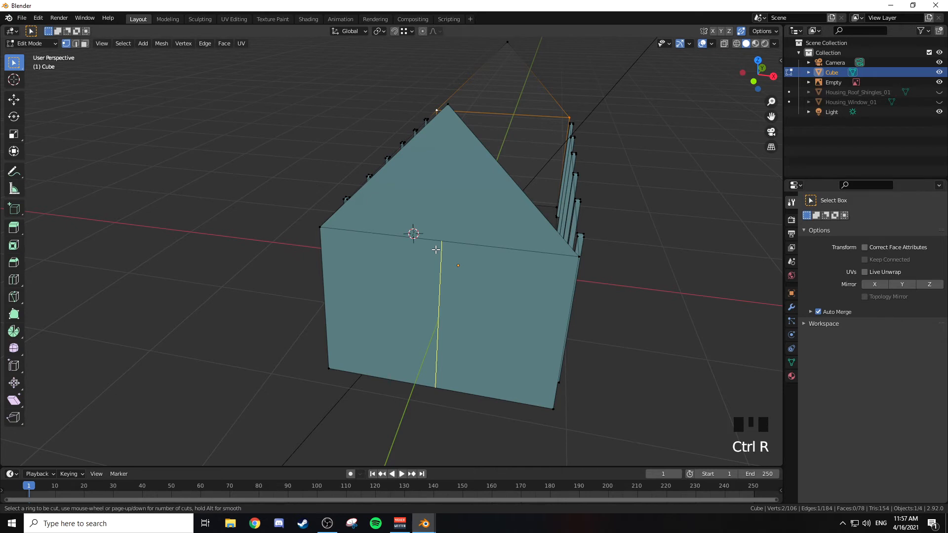
pyautogui.press('4')
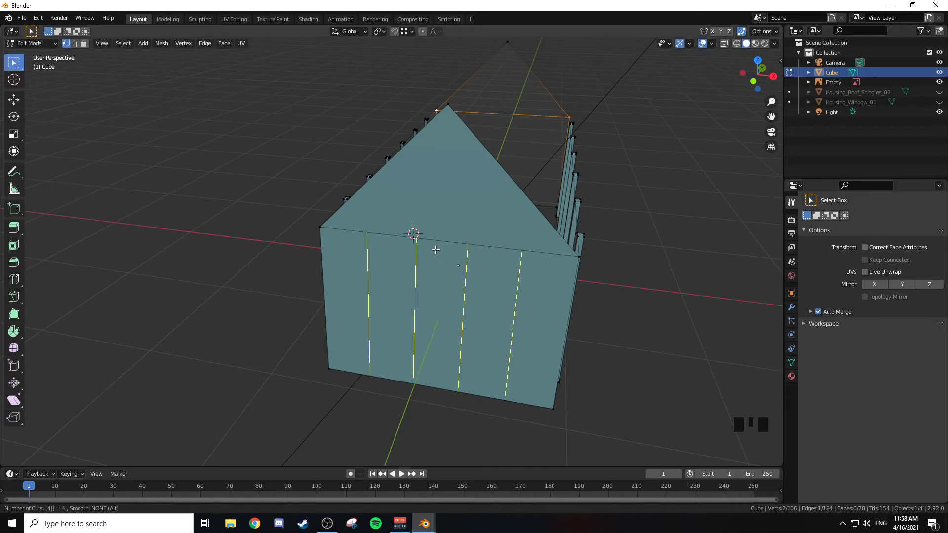
pyautogui.click(436, 249)
pyautogui.rightClick(469, 265)
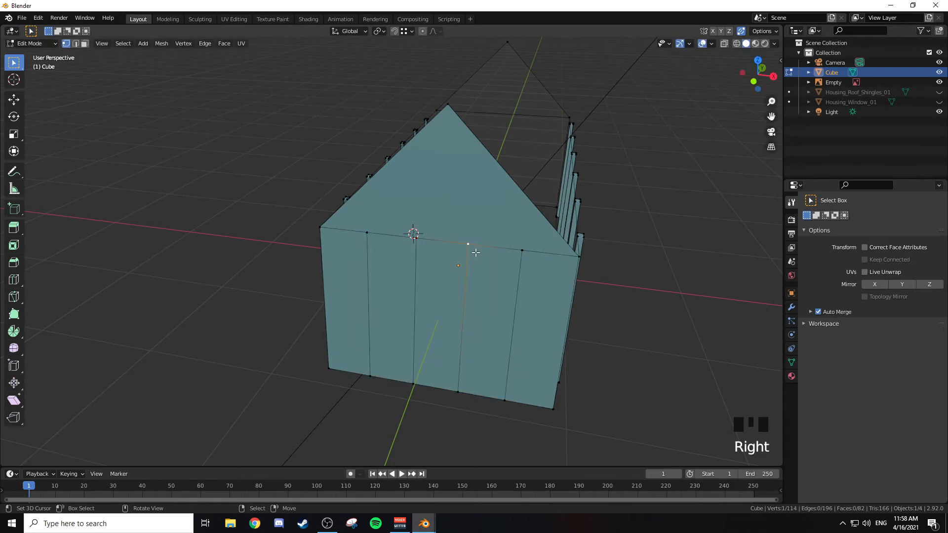
# Step: Bevel the four vertical cut edges of the front gable wall with a width of about 0.026 m
pyautogui.press('2')
pyautogui.keyDown('shift'); pyautogui.moveTo(472, 271); pyautogui.dragTo(327, 278, button='middle'); pyautogui.keyUp('shift')
pyautogui.keyDown('shift'); pyautogui.rightClick(325, 277); pyautogui.keyUp('shift')
pyautogui.keyDown('shift'); pyautogui.rightClick(360, 280); pyautogui.keyUp('shift')
pyautogui.keyDown('shift'); pyautogui.rightClick(394, 282); pyautogui.keyUp('shift')
pyautogui.keyDown('shift'); pyautogui.rightClick(431, 282); pyautogui.keyUp('shift')
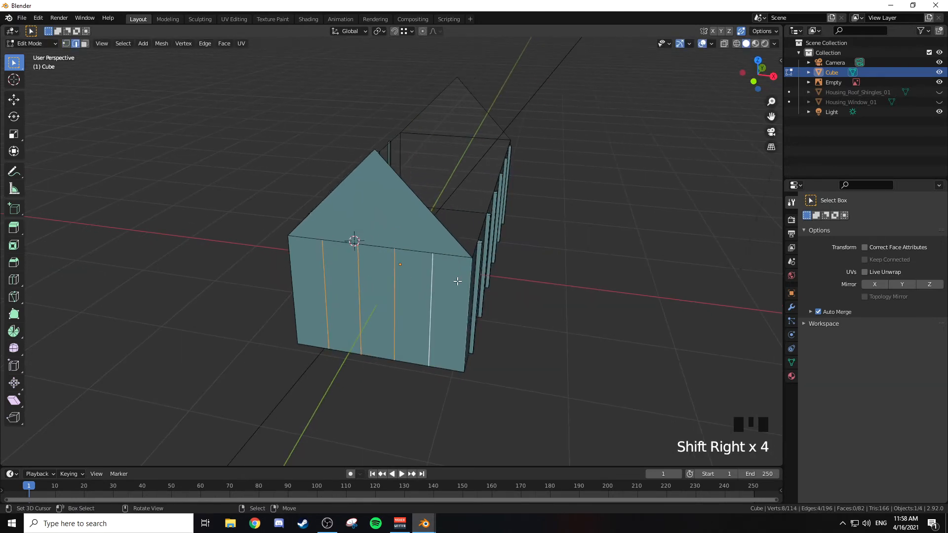
pyautogui.hotkey('ctrl', 'b')
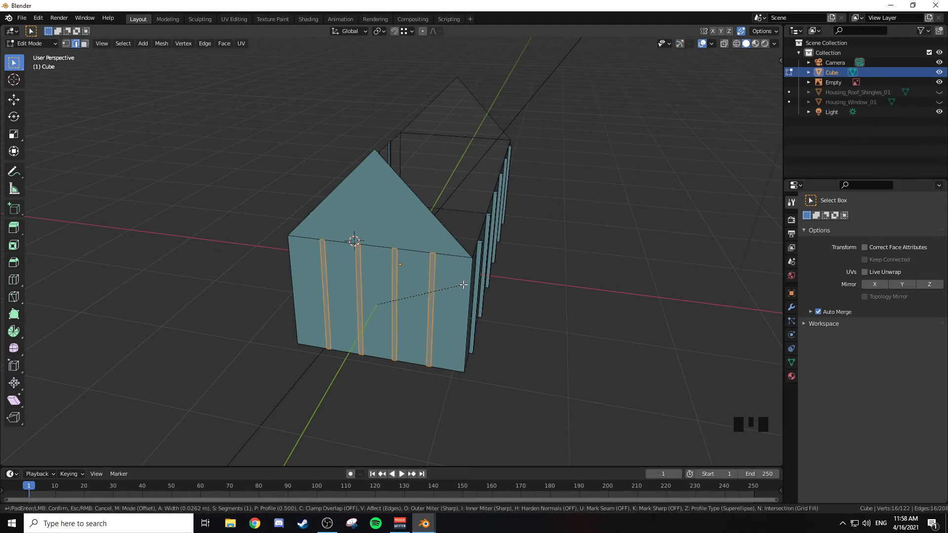
pyautogui.click(463, 285)
# Step: Extrude the four front gable strips outward along Y by about 0.036 m to form wall posts
pyautogui.moveTo(464, 281); pyautogui.dragTo(457, 278, button='middle')
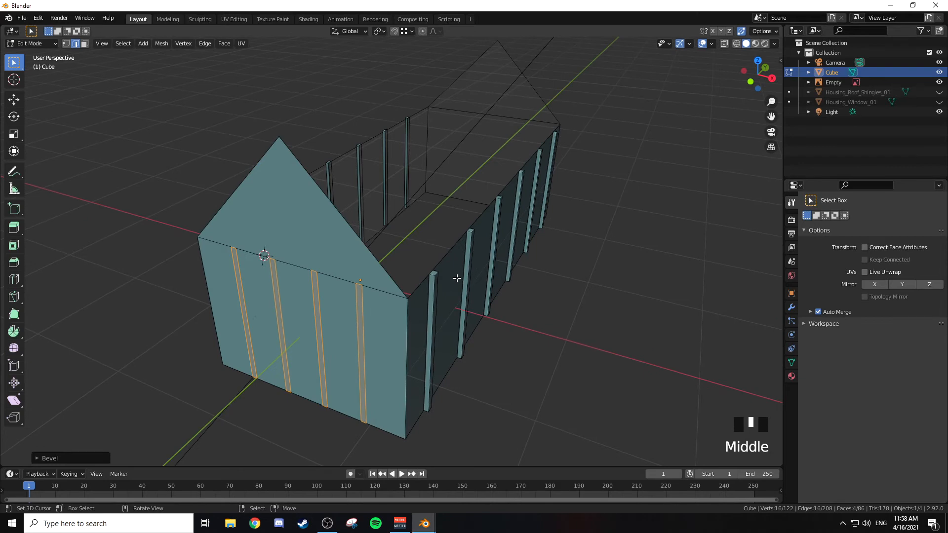
pyautogui.press('e')
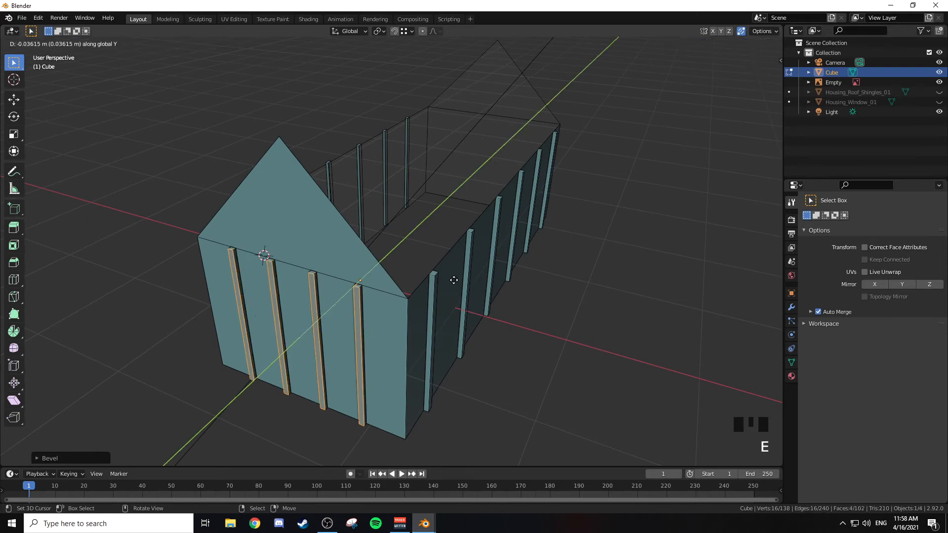
pyautogui.click(468, 271)
# Step: Divide the rear gable wall below the eave line with four evenly spaced vertical loop cuts and bevel them into narrow strips
pyautogui.moveTo(557, 220); pyautogui.dragTo(436, 209, button='middle')
pyautogui.moveTo(513, 235); pyautogui.dragTo(504, 234, button='middle')
pyautogui.hotkey('ctrl', 'r')
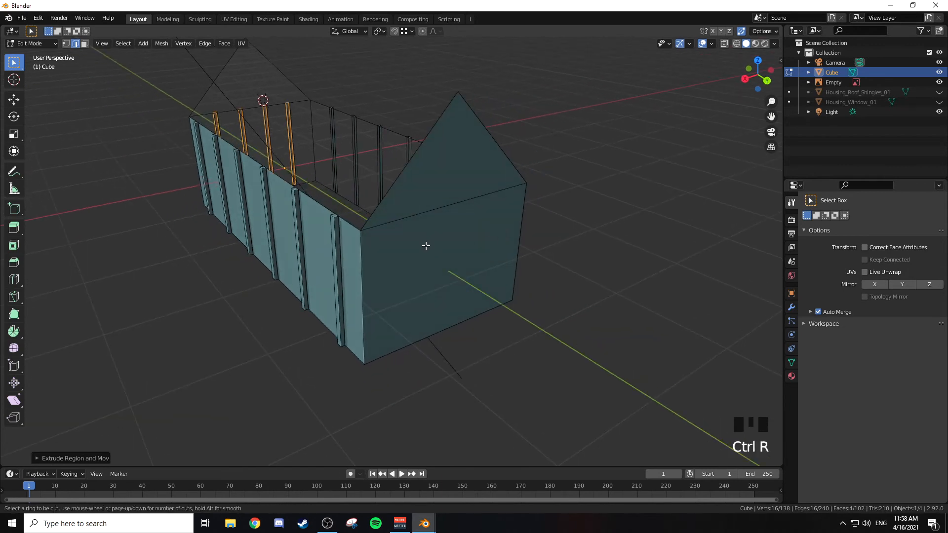
pyautogui.press('4')
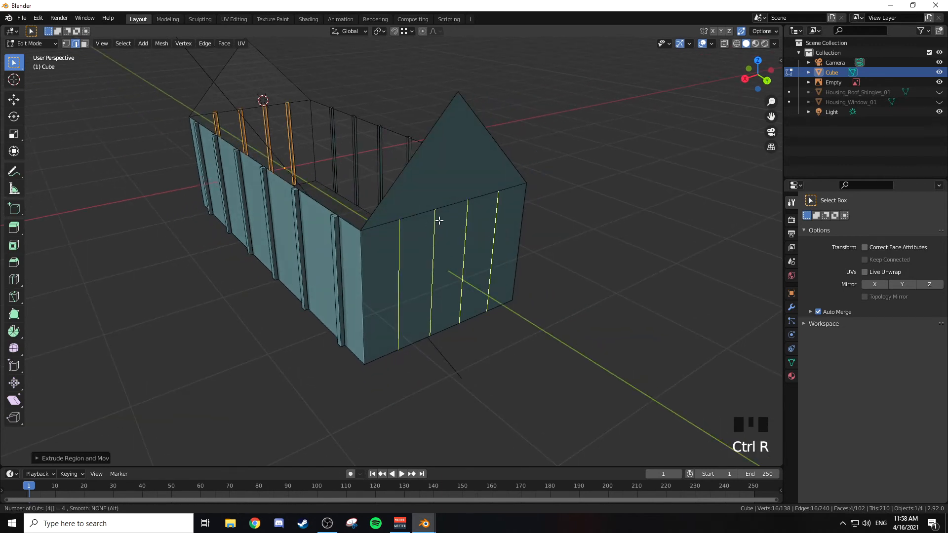
pyautogui.click(439, 220)
pyautogui.rightClick(444, 218)
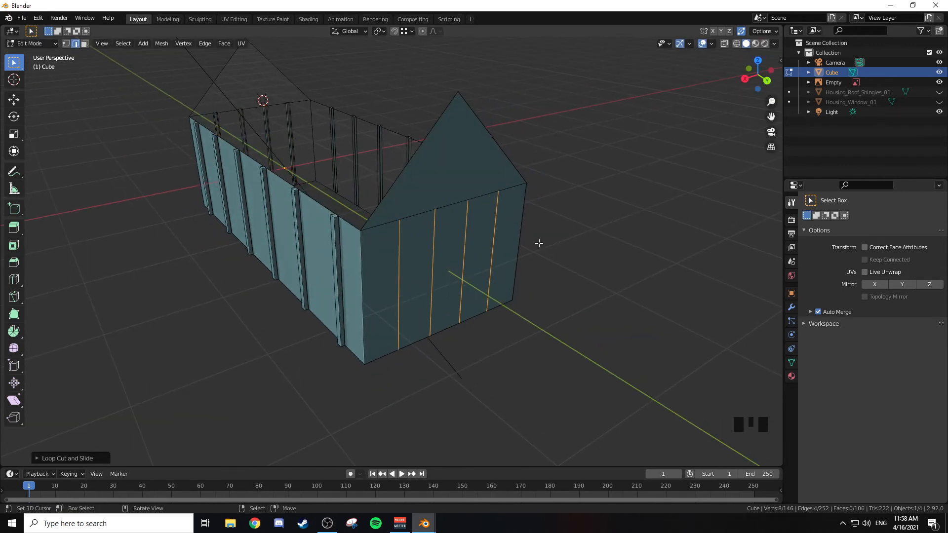
pyautogui.hotkey('ctrl', 'b')
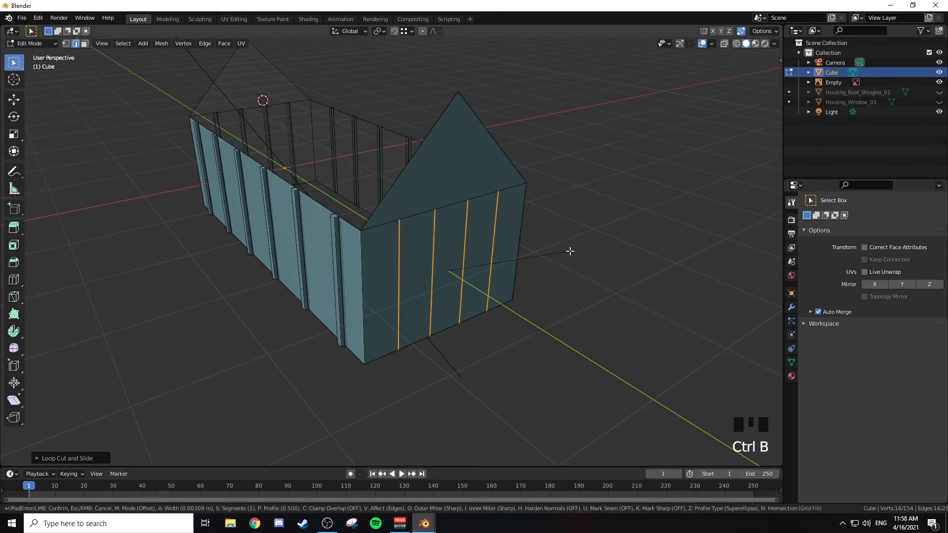
pyautogui.click(594, 254)
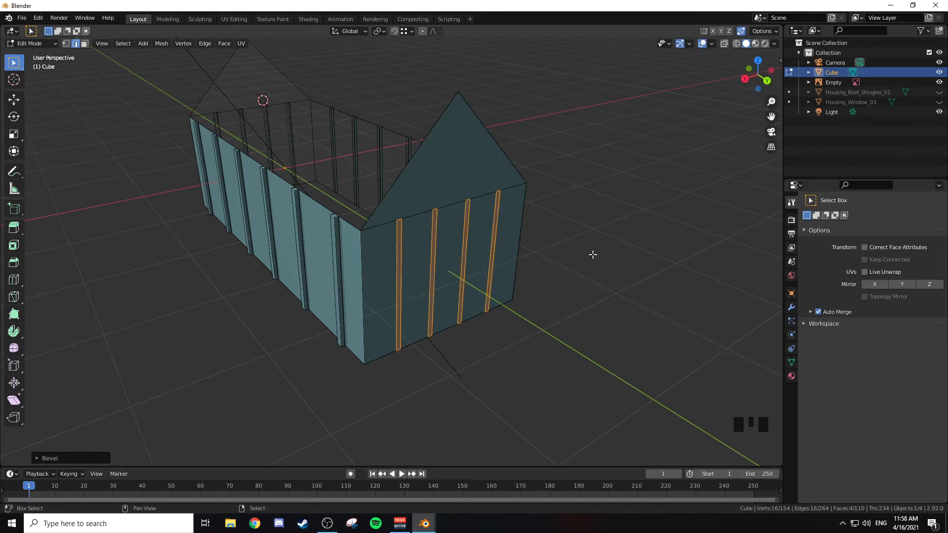
# Step: Extrude the four rear gable strips outward along Y by about 0.045 m
pyautogui.press('e')
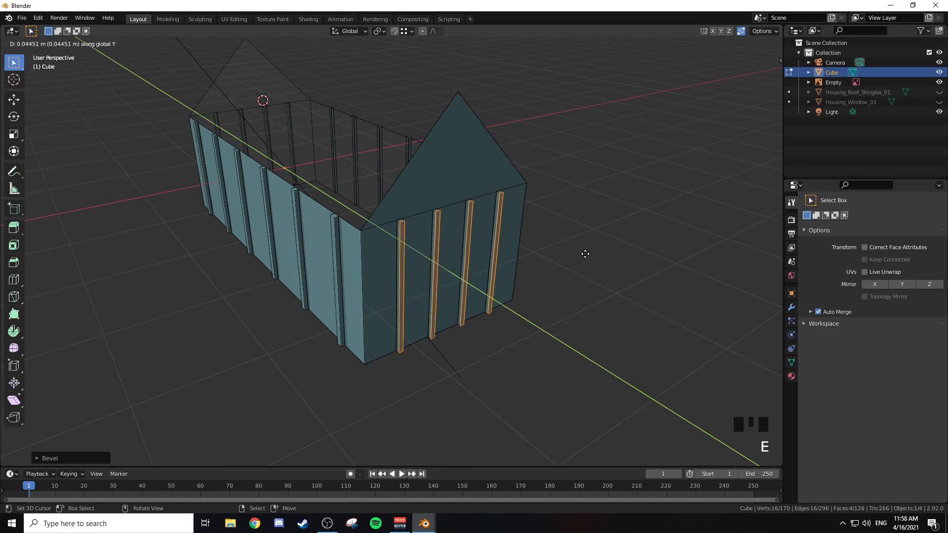
pyautogui.click(585, 254)
pyautogui.moveTo(424, 246); pyautogui.dragTo(458, 265, button='middle')
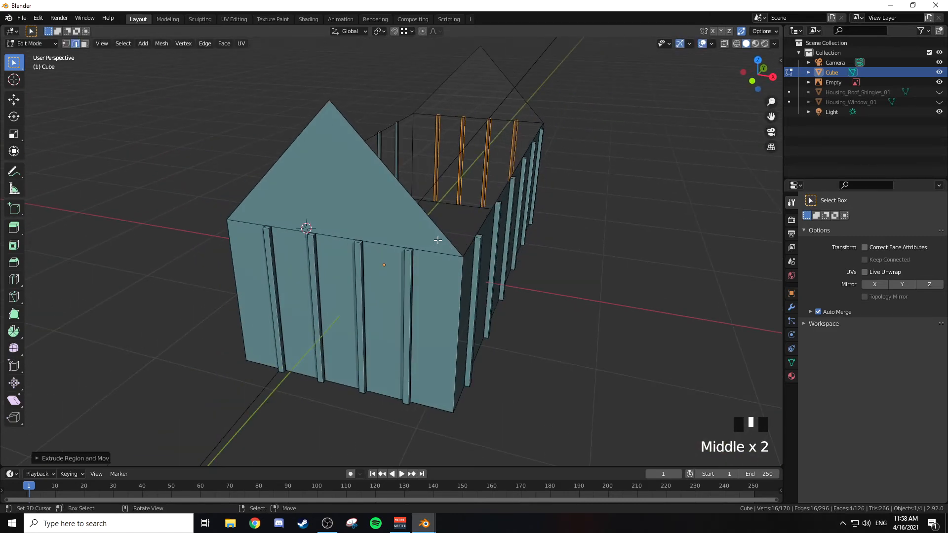
pyautogui.moveTo(405, 221); pyautogui.dragTo(544, 222, button='middle')
# Step: Undo the extrusion, bevel and loop cuts on the rear gable wall
pyautogui.hotkey('ctrl', 'z')
pyautogui.hotkey('ctrl', 'z')
pyautogui.hotkey('ctrl', 'z')
pyautogui.hotkey('ctrl', 'z')
# Step: Dissolve the horizontal eave-height edge across the rear gable wall with Dissolve Edges
pyautogui.middleClick(402, 224)
pyautogui.rightClick(421, 232)
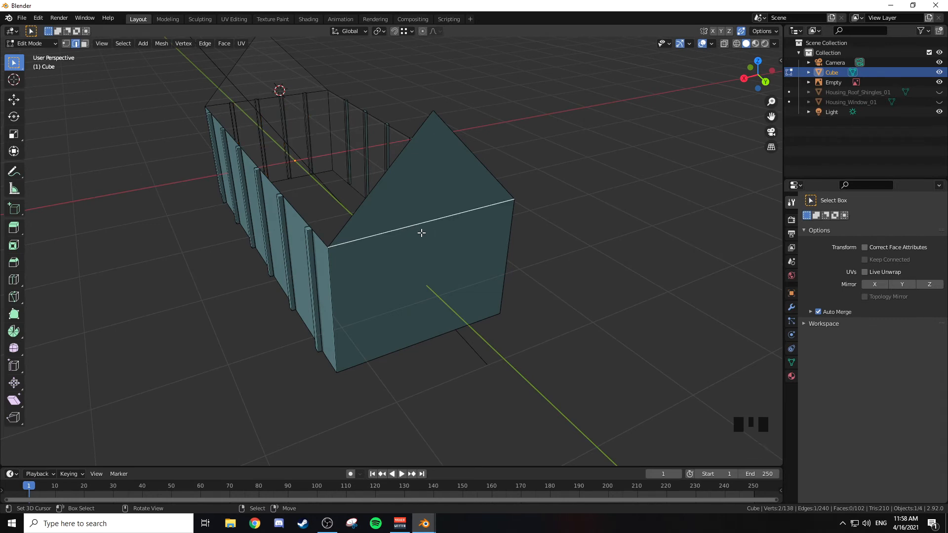
pyautogui.press('x')
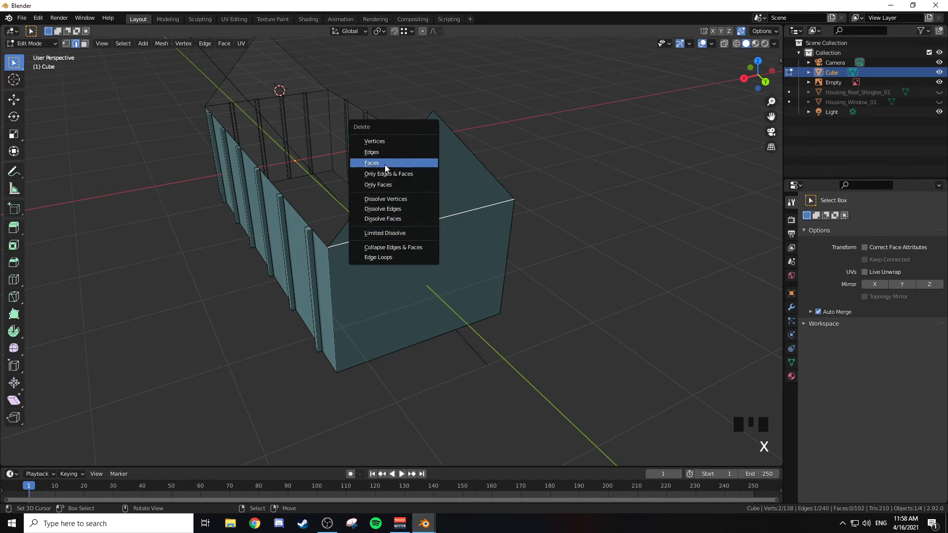
pyautogui.click(395, 209)
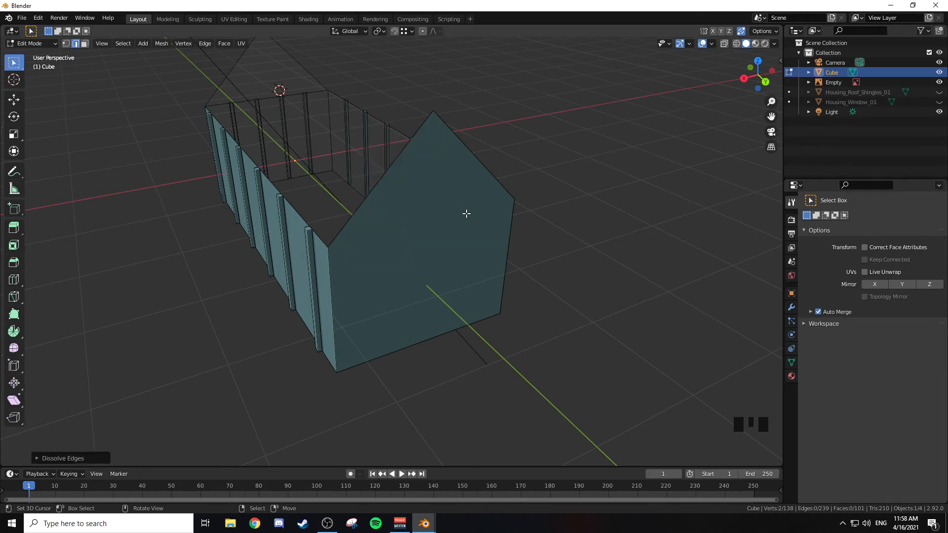
pyautogui.moveTo(467, 214); pyautogui.dragTo(461, 199, button='middle')
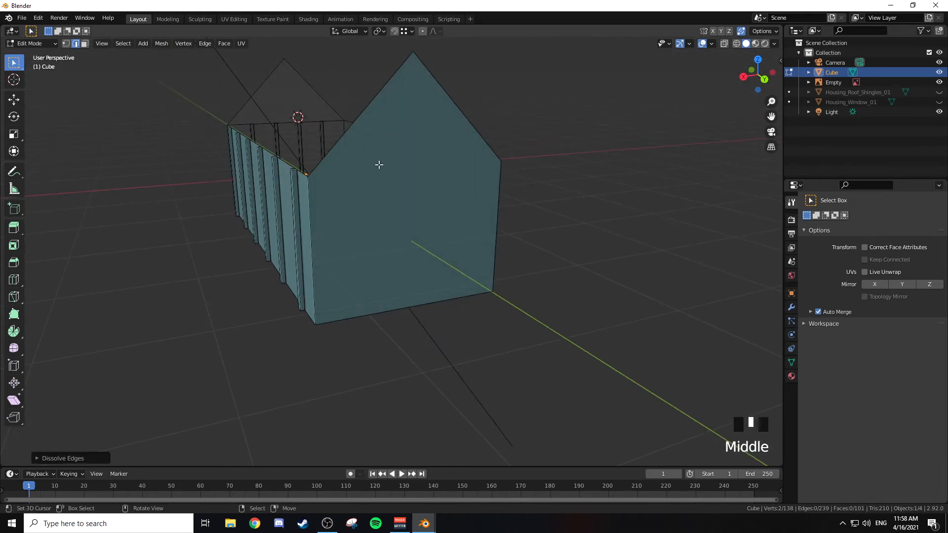
# Step: Connect the two eave corner vertices of the rear gable wall with a straight horizontal edge
pyautogui.press('1')
pyautogui.moveTo(437, 162); pyautogui.dragTo(435, 182, button='middle')
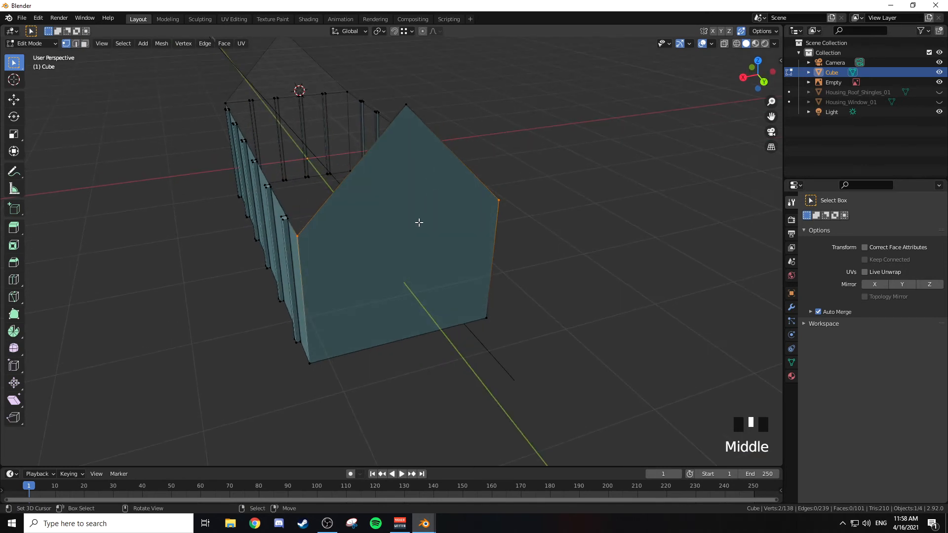
pyautogui.hotkey('ctrl', 'r')
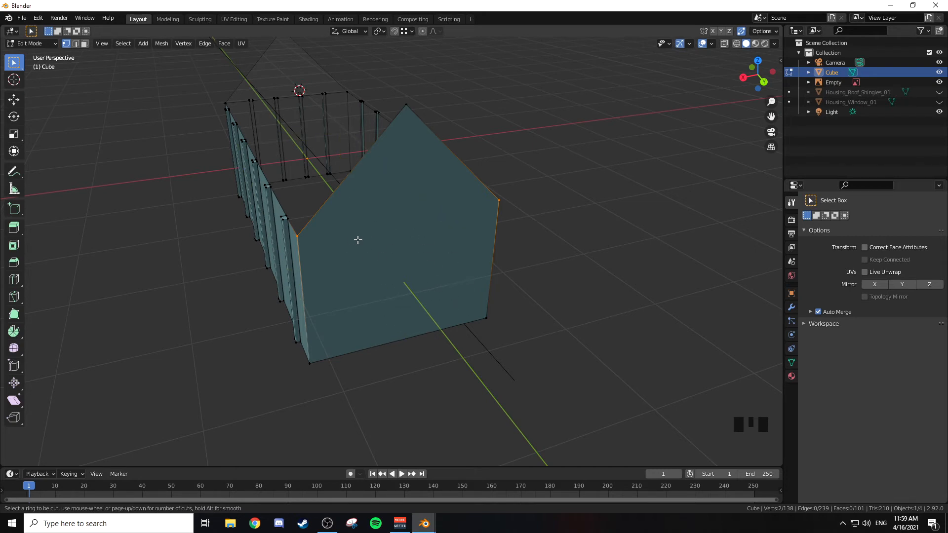
pyautogui.press('Escape')
pyautogui.press('j')
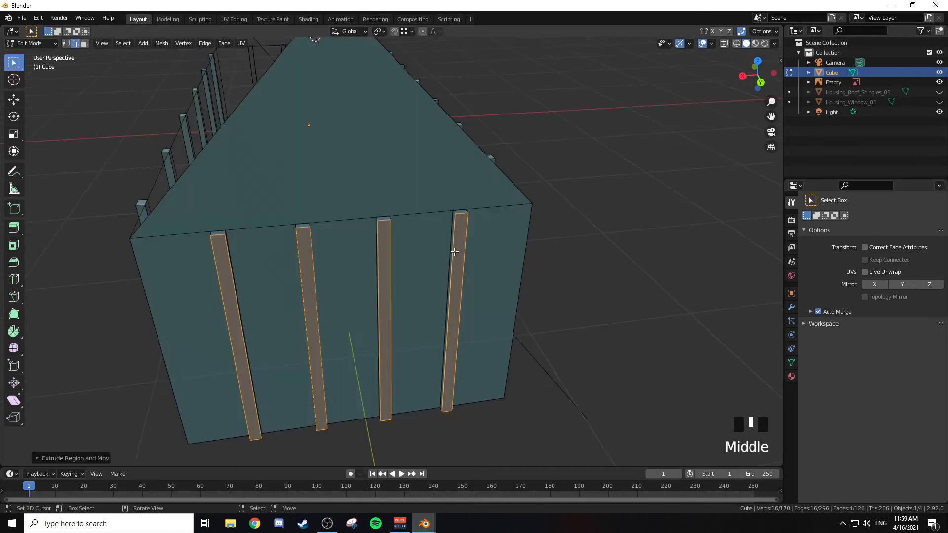
pyautogui.moveTo(453, 252); pyautogui.dragTo(366, 279, button='middle')
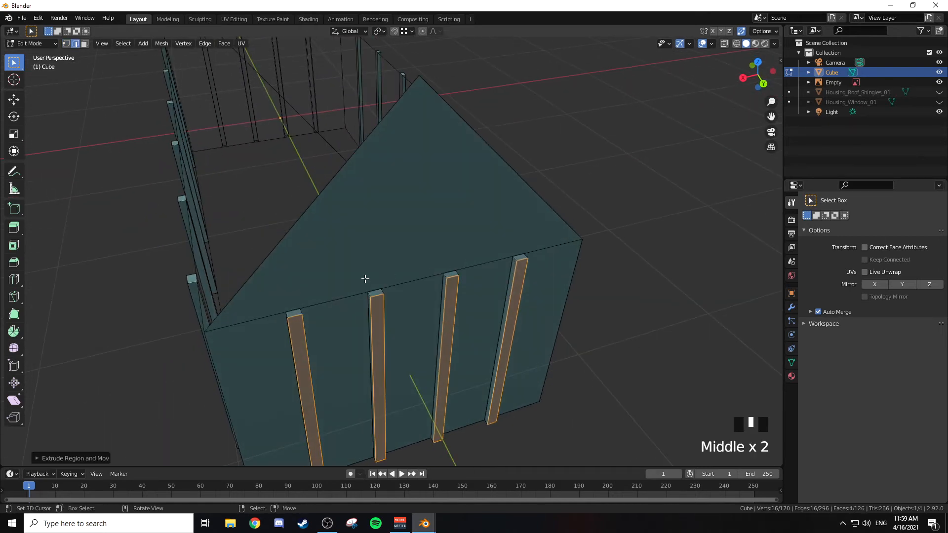
pyautogui.press('3')
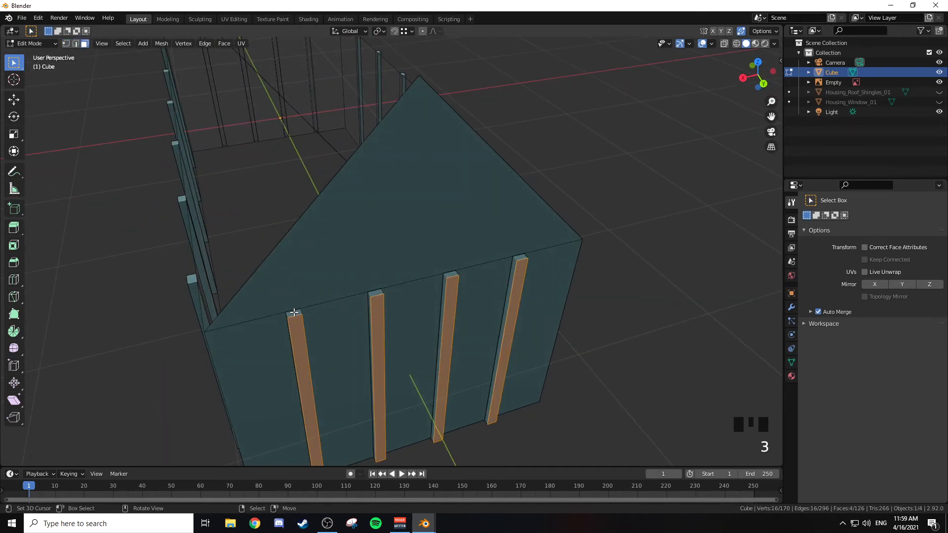
pyautogui.rightClick(294, 312)
pyautogui.keyDown('shift'); pyautogui.rightClick(376, 293); pyautogui.keyUp('shift')
pyautogui.keyDown('shift'); pyautogui.rightClick(451, 274); pyautogui.keyUp('shift')
pyautogui.keyDown('shift'); pyautogui.rightClick(527, 262); pyautogui.keyUp('shift')
pyautogui.press('g')
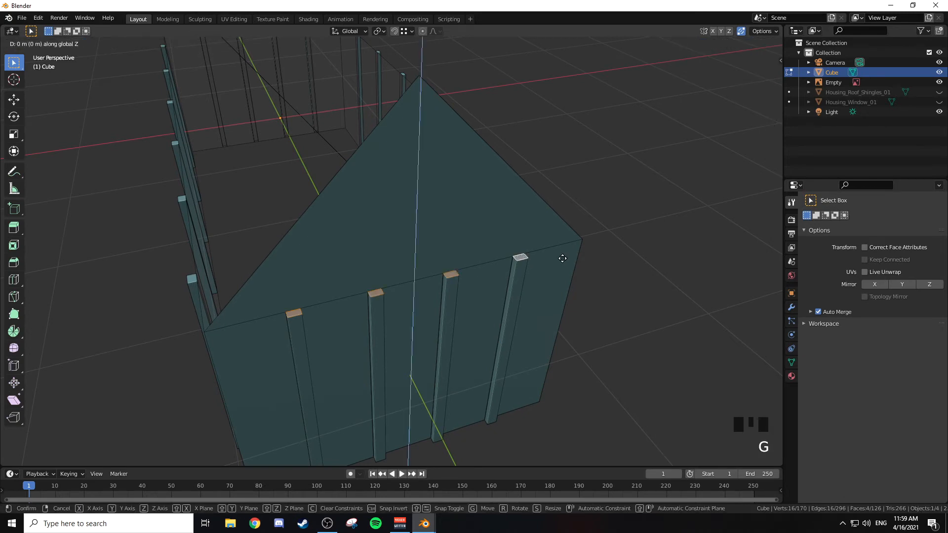
pyautogui.press('z')
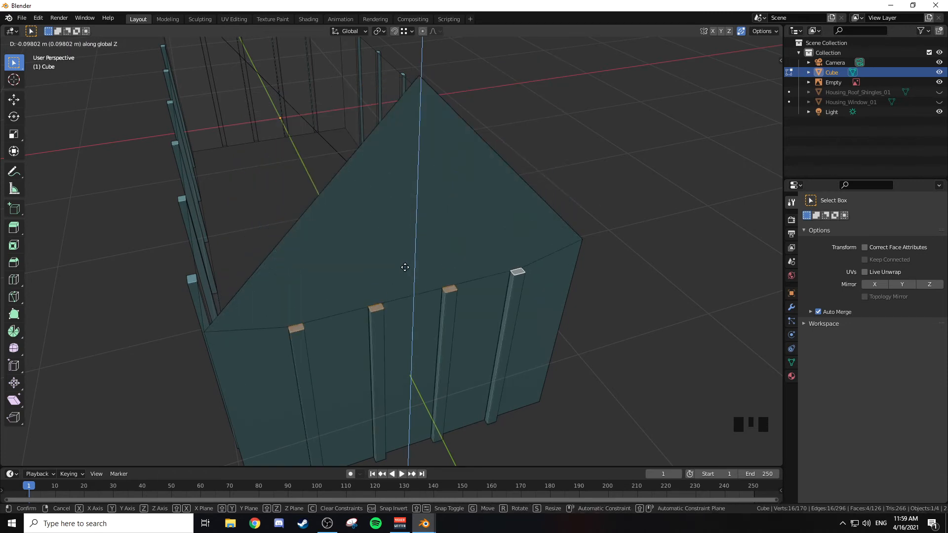
pyautogui.rightClick(558, 225)
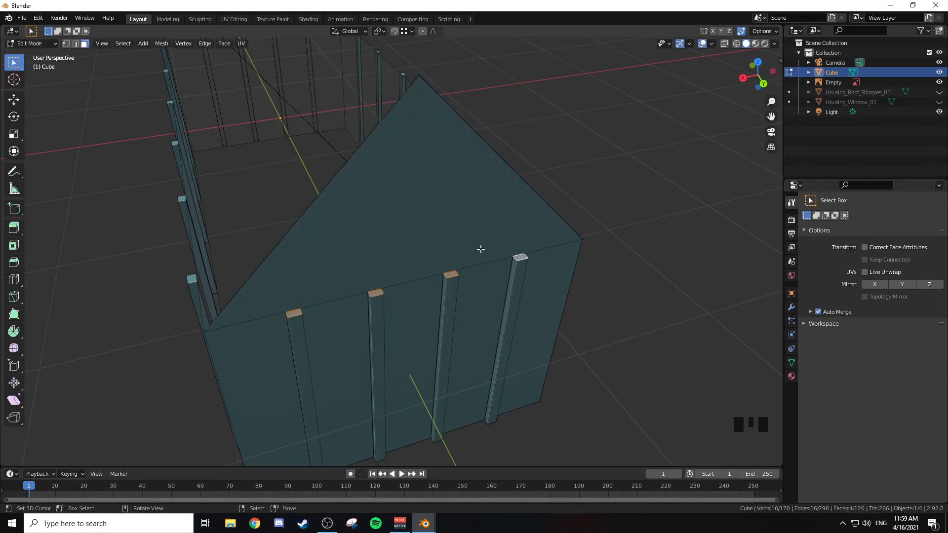
# Step: Extrude the top faces of the four rear gable posts upward along Z by roughly 0.4 m, reaching past the sloping gable edges
pyautogui.scroll(-2, 489, 248)
pyautogui.moveTo(487, 254); pyautogui.dragTo(453, 208, button='middle')
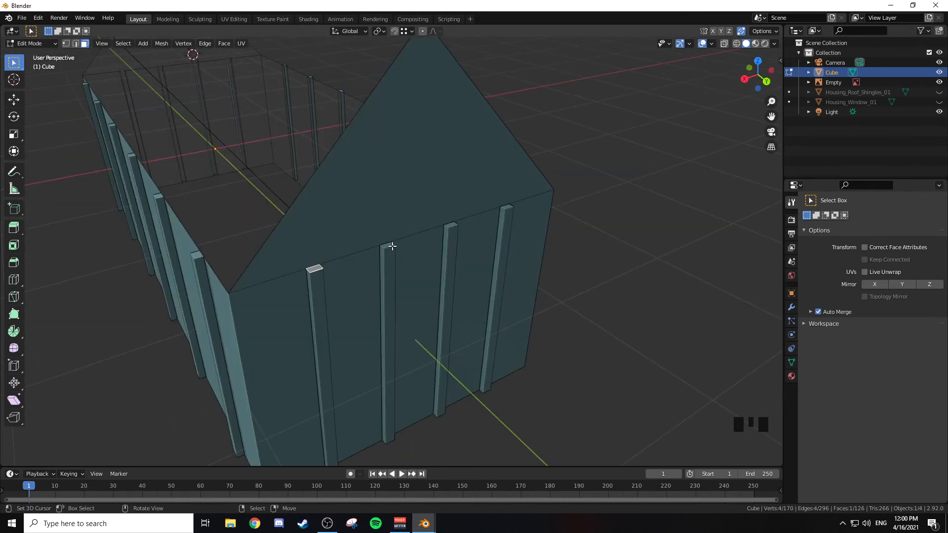
pyautogui.keyDown('shift'); pyautogui.rightClick(389, 244); pyautogui.keyUp('shift')
pyautogui.keyDown('shift'); pyautogui.rightClick(452, 225); pyautogui.keyUp('shift')
pyautogui.keyDown('shift'); pyautogui.rightClick(506, 208); pyautogui.keyUp('shift')
pyautogui.moveTo(516, 214); pyautogui.dragTo(508, 228, button='middle')
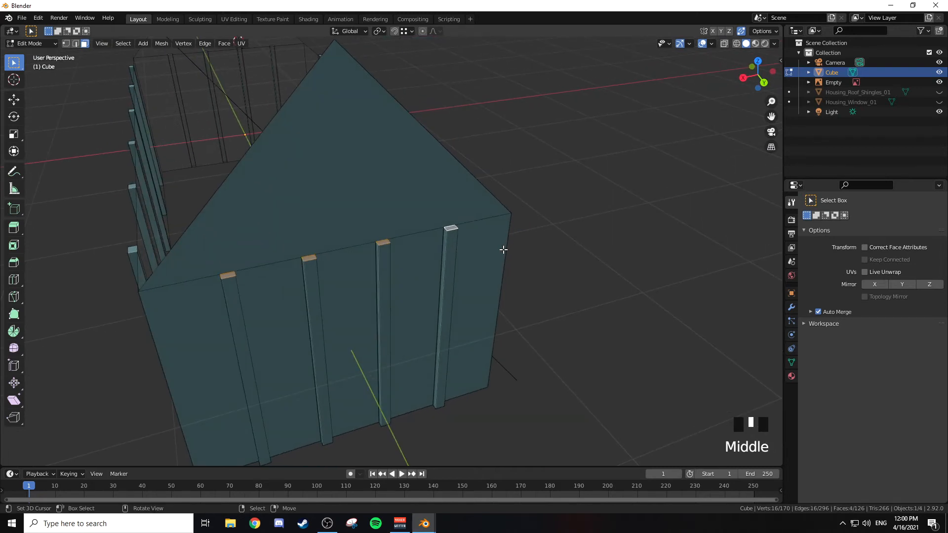
pyautogui.press('e')
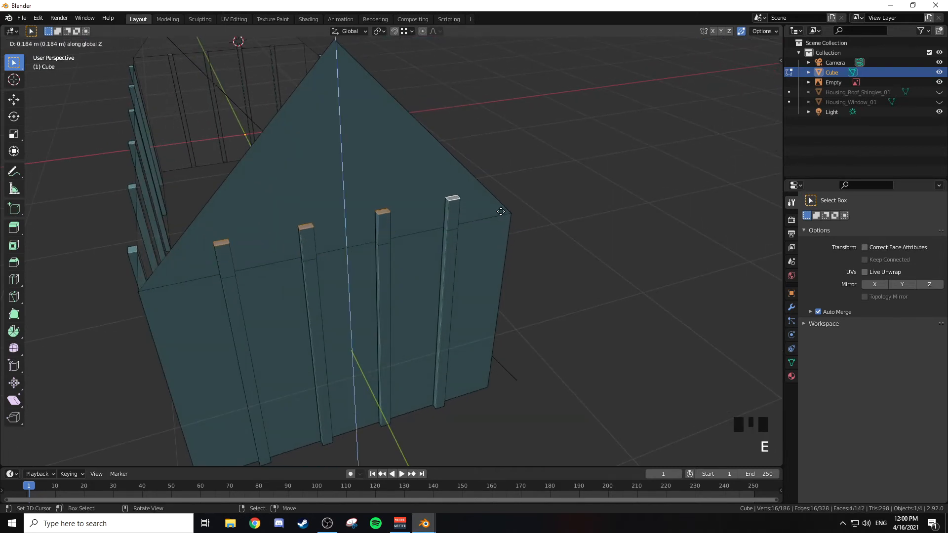
pyautogui.click(499, 167)
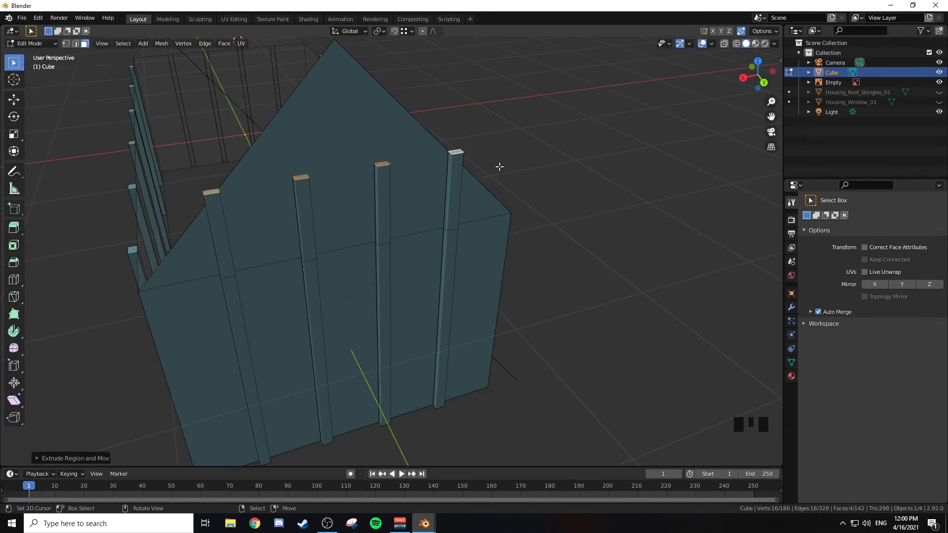
# Step: Move the top faces of the two middle rear gable posts up along Z, past the slopes to just below the peak
pyautogui.rightClick(306, 175)
pyautogui.keyDown('shift'); pyautogui.rightClick(391, 165); pyautogui.keyUp('shift')
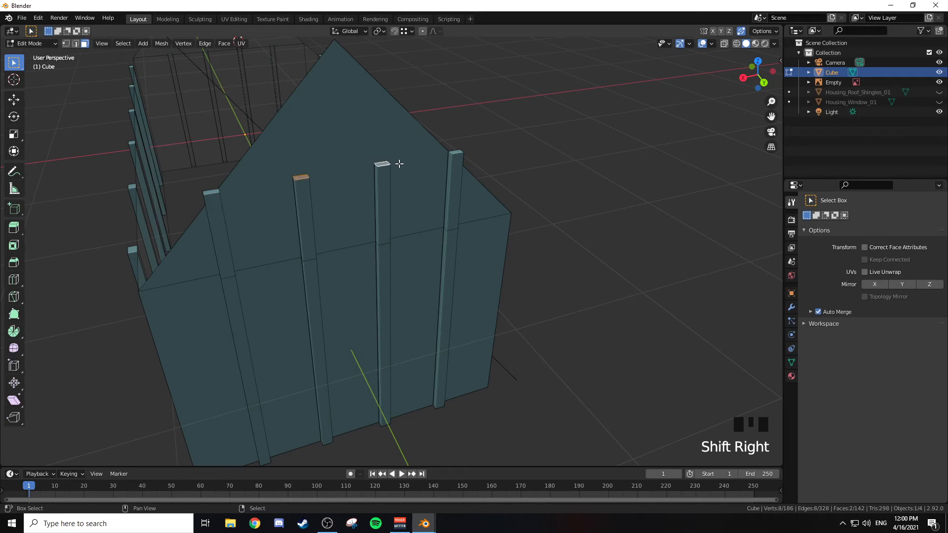
pyautogui.press('g')
pyautogui.press('z')
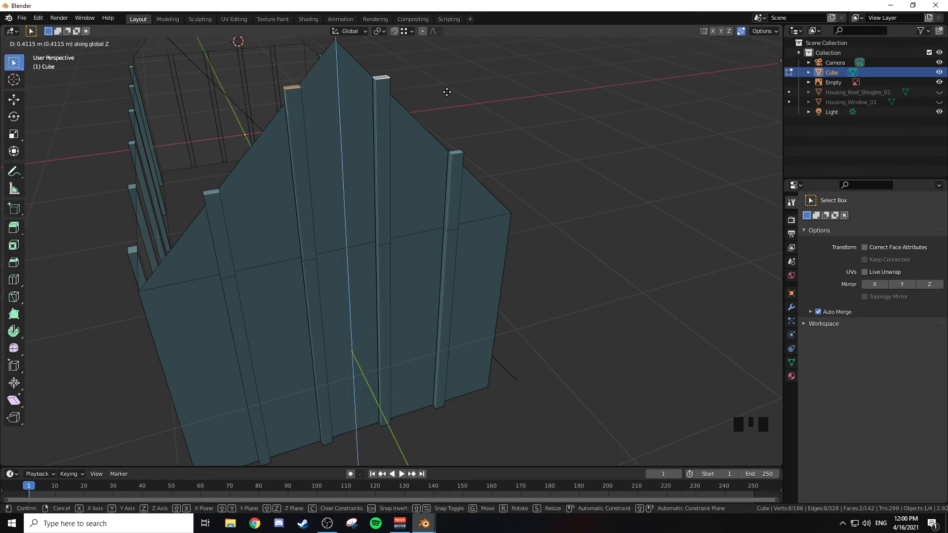
pyautogui.click(443, 118)
pyautogui.scroll(-2, 443, 120)
pyautogui.scroll(-2, 444, 138)
pyautogui.moveTo(445, 153); pyautogui.dragTo(398, 199, button='middle')
pyautogui.scroll(2, 403, 193)
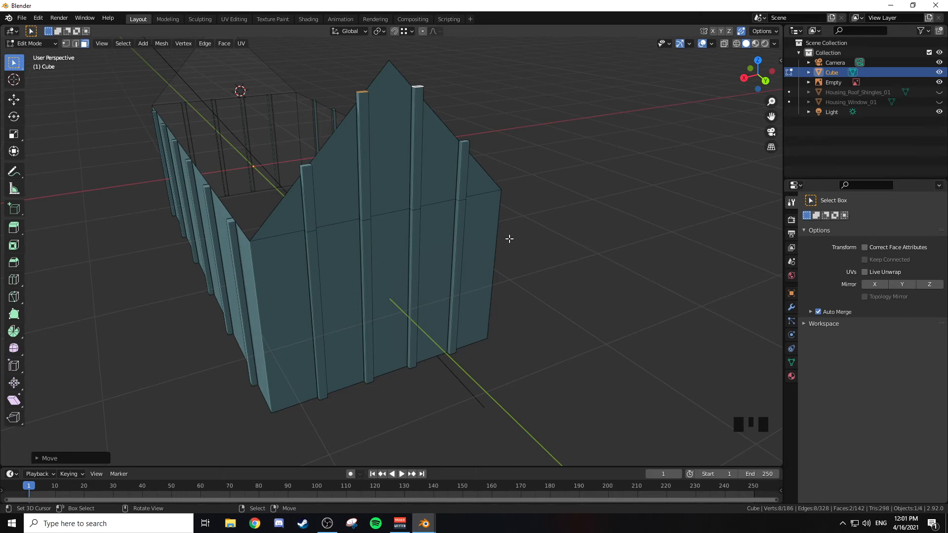
# Step: Clean up the redundant edges across the entire house mesh with Limited Dissolve
pyautogui.moveTo(502, 214)
pyautogui.mouseDown(button='middle')
pyautogui.moveTo(531, 223)
pyautogui.moveTo(520, 214)
pyautogui.mouseUp(button='middle')
pyautogui.press('a')
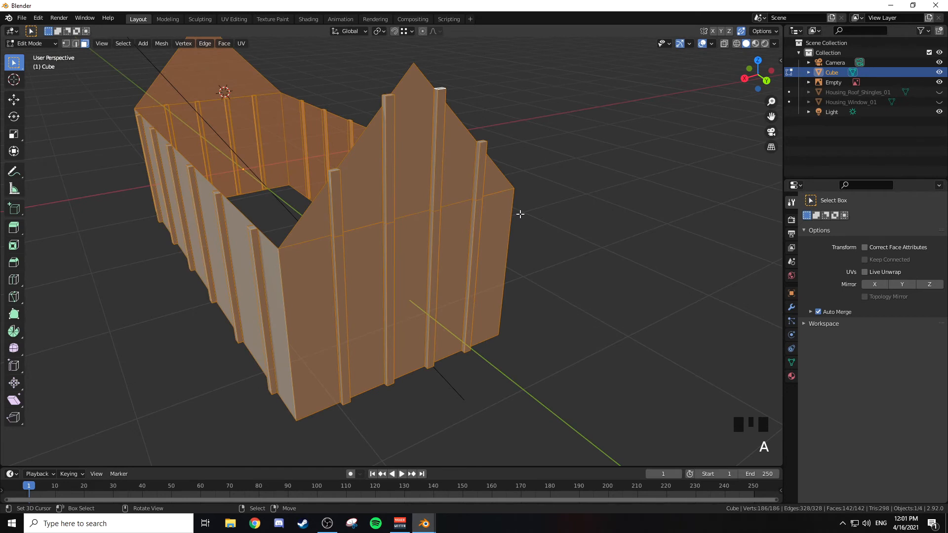
pyautogui.press('x')
pyautogui.click(519, 287)
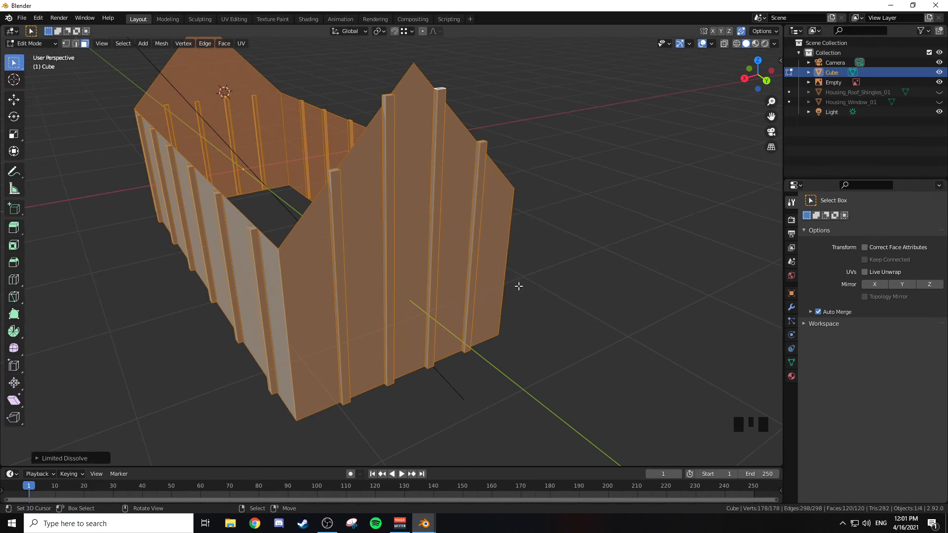
pyautogui.moveTo(465, 269); pyautogui.dragTo(509, 240, button='middle')
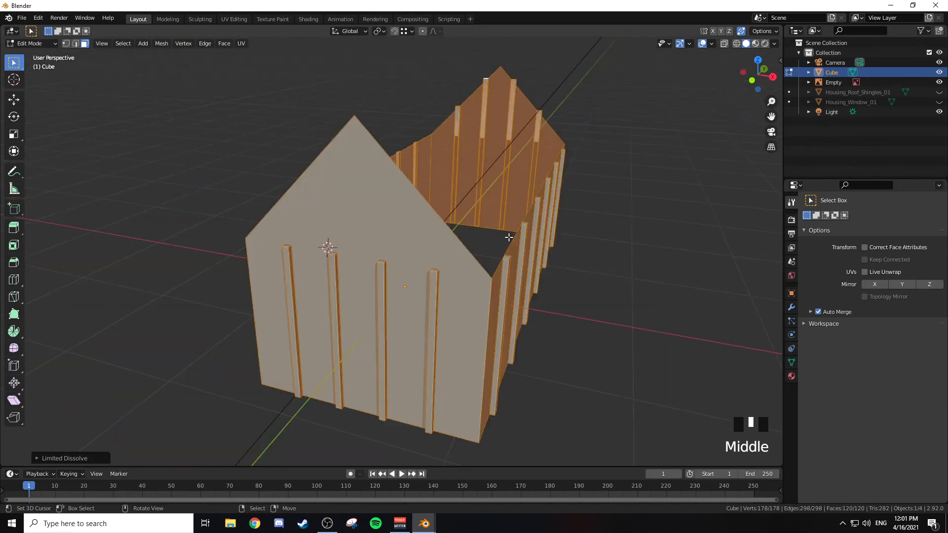
# Step: Delete the inward-facing back face on the upper part of one middle rear gable post
pyautogui.press('Tab')
pyautogui.scroll(2, 528, 160)
pyautogui.keyDown('shift'); pyautogui.moveTo(534, 156); pyautogui.dragTo(378, 217, button='middle'); pyautogui.keyUp('shift')
pyautogui.scroll(4, 384, 250)
pyautogui.rightClick(373, 216)
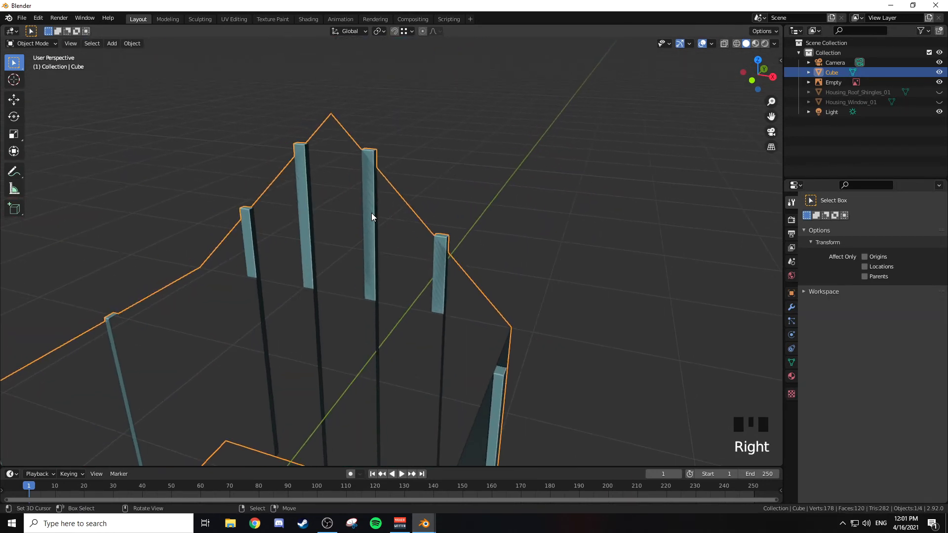
pyautogui.press('Tab')
pyautogui.rightClick(372, 154)
pyautogui.press('x')
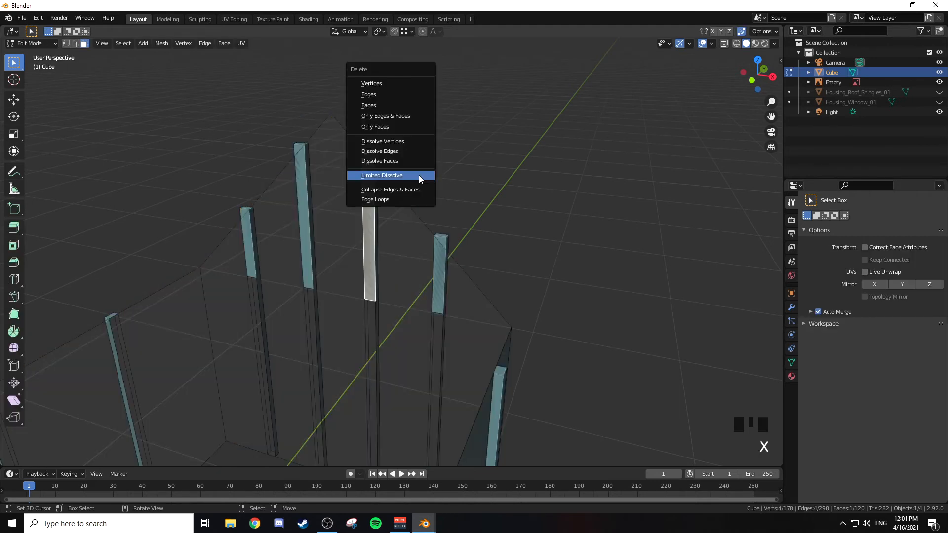
pyautogui.click(377, 106)
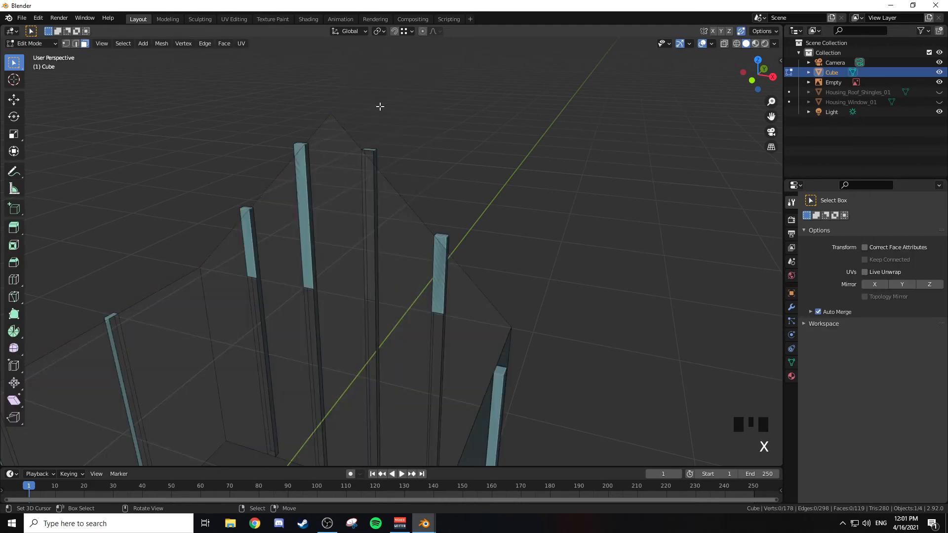
# Step: Delete the inward-facing upper back faces of the other three rear gable posts
pyautogui.rightClick(441, 238)
pyautogui.press('x')
pyautogui.click(444, 239)
pyautogui.rightClick(294, 153)
pyautogui.press('x')
pyautogui.click(294, 149)
pyautogui.rightClick(246, 211)
pyautogui.press('x')
pyautogui.click(249, 211)
# Step: Examine the posts on the rear gable, side walls and front gable from several angles
pyautogui.moveTo(250, 213); pyautogui.dragTo(403, 265, button='middle')
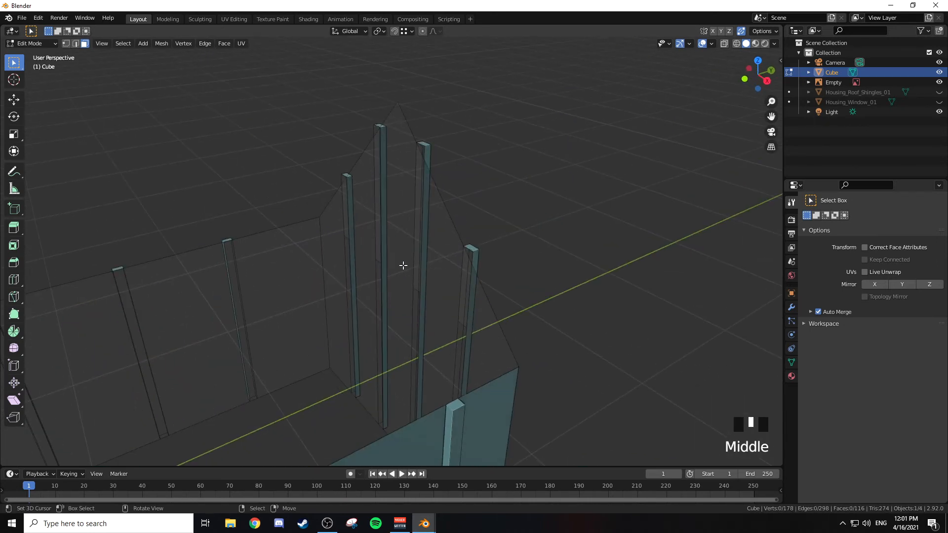
pyautogui.rightClick(470, 254)
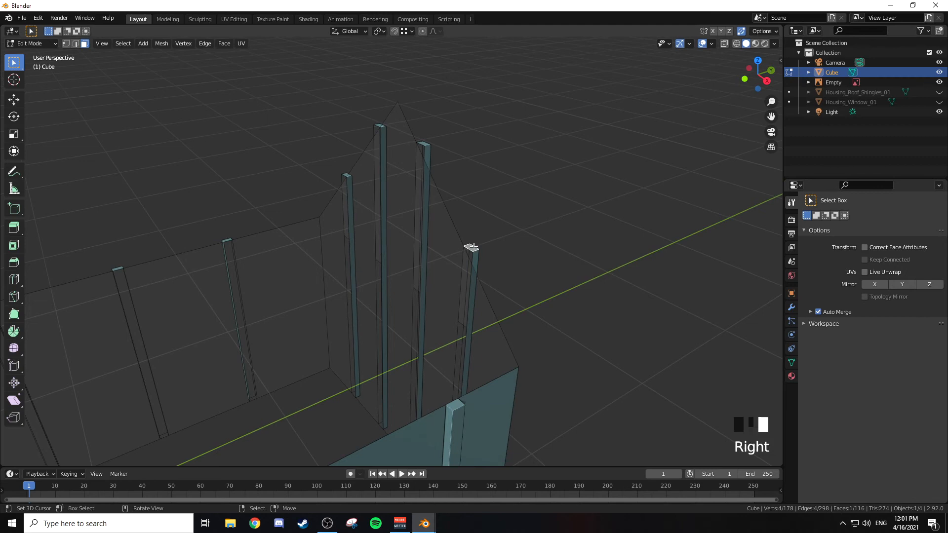
pyautogui.rightClick(427, 143)
pyautogui.scroll(-3, 354, 118)
pyautogui.keyDown('shift'); pyautogui.moveTo(355, 119); pyautogui.dragTo(478, 180, button='middle'); pyautogui.keyUp('shift')
pyautogui.moveTo(447, 269); pyautogui.dragTo(302, 169, button='middle')
pyautogui.scroll(-1, 303, 169)
pyautogui.keyDown('shift'); pyautogui.moveTo(425, 201); pyautogui.dragTo(411, 218, button='middle'); pyautogui.keyUp('shift')
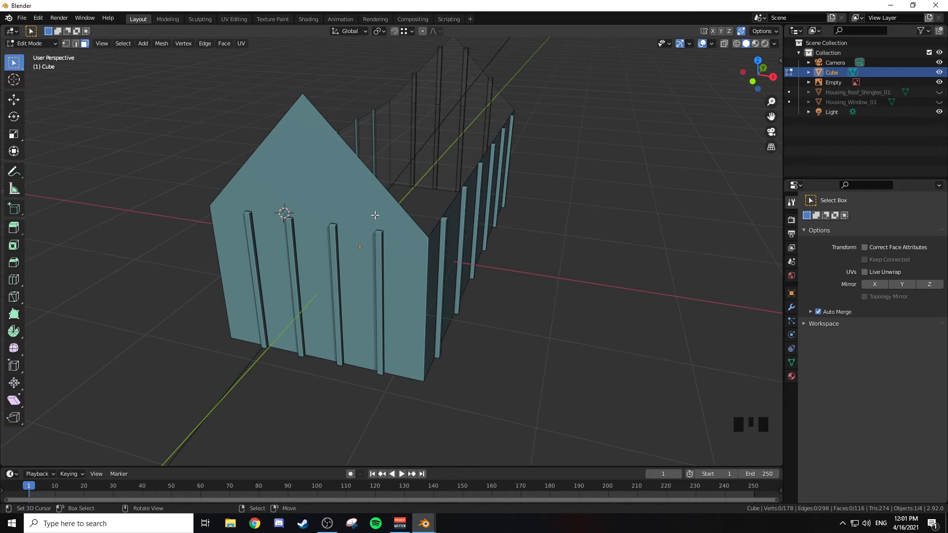
# Step: Return to Object Mode and unhide Housing_Roof_Shingles_01 and Housing_Window_01
pyautogui.press('Tab')
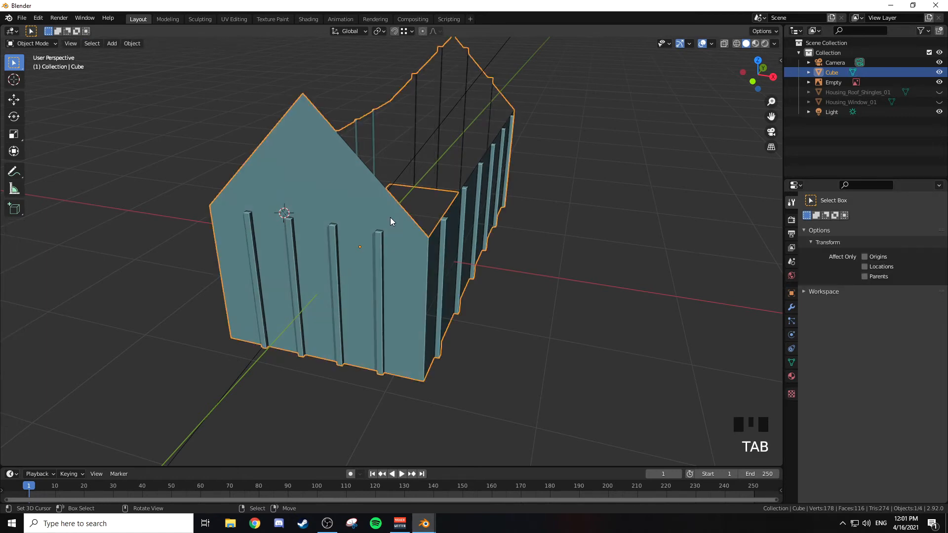
pyautogui.moveTo(391, 216); pyautogui.dragTo(393, 218, button='middle')
pyautogui.moveTo(939, 92); pyautogui.dragTo(939, 102)
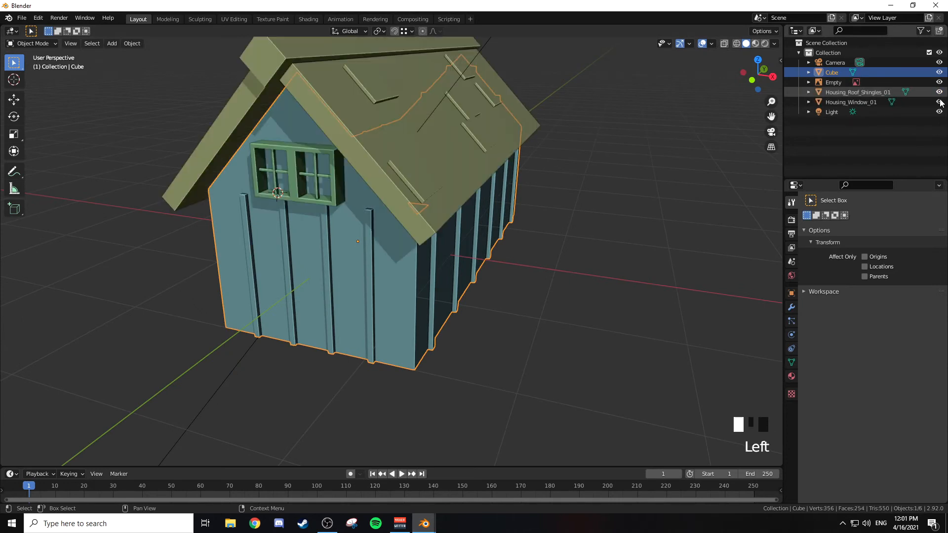
pyautogui.moveTo(647, 138); pyautogui.dragTo(499, 204, button='middle')
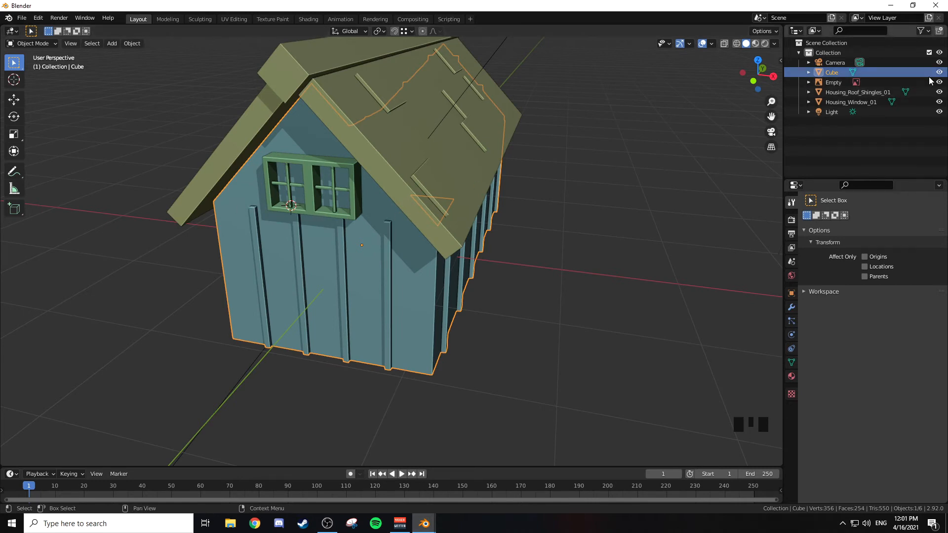
pyautogui.moveTo(537, 142); pyautogui.dragTo(564, 127, button='middle')
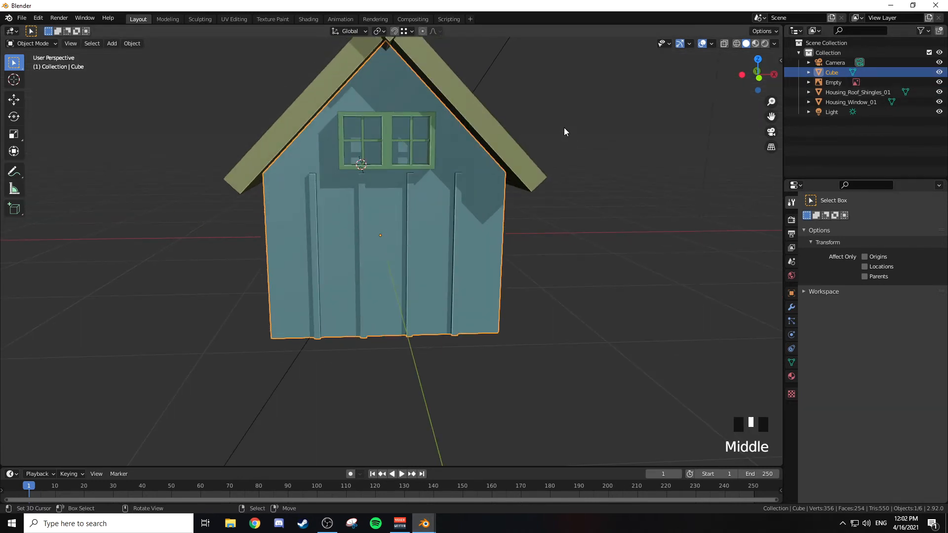
# Step: Add a cube inside the house mesh from the front view and scale it down to about 0.08
pyautogui.press('KP_1')
pyautogui.rightClick(429, 188)
pyautogui.rightClick(430, 189)
pyautogui.press('Tab')
pyautogui.scroll(2, 468, 185)
pyautogui.keyDown('shift'); pyautogui.moveTo(468, 185); pyautogui.dragTo(440, 256, button='middle'); pyautogui.keyUp('shift')
pyautogui.hotkey('shift', 'a')
pyautogui.click(439, 257)
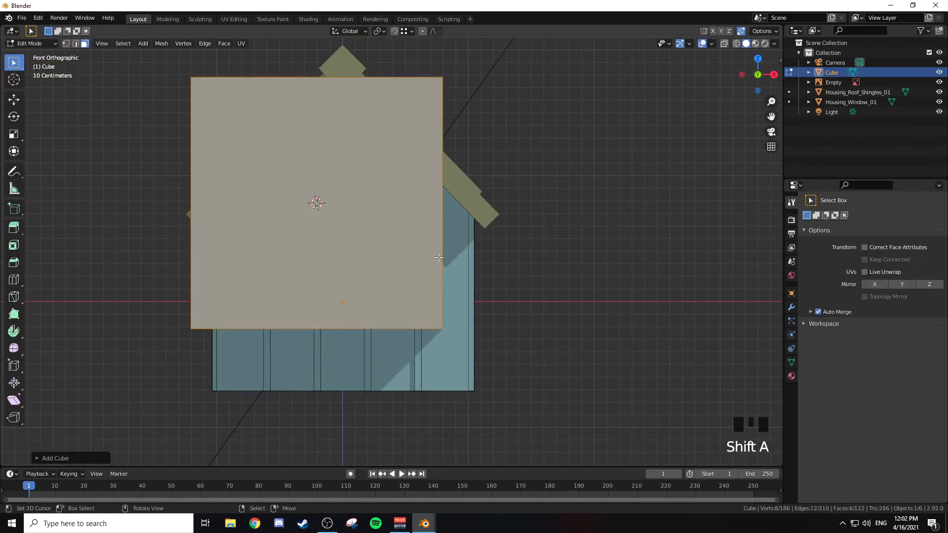
pyautogui.press('s')
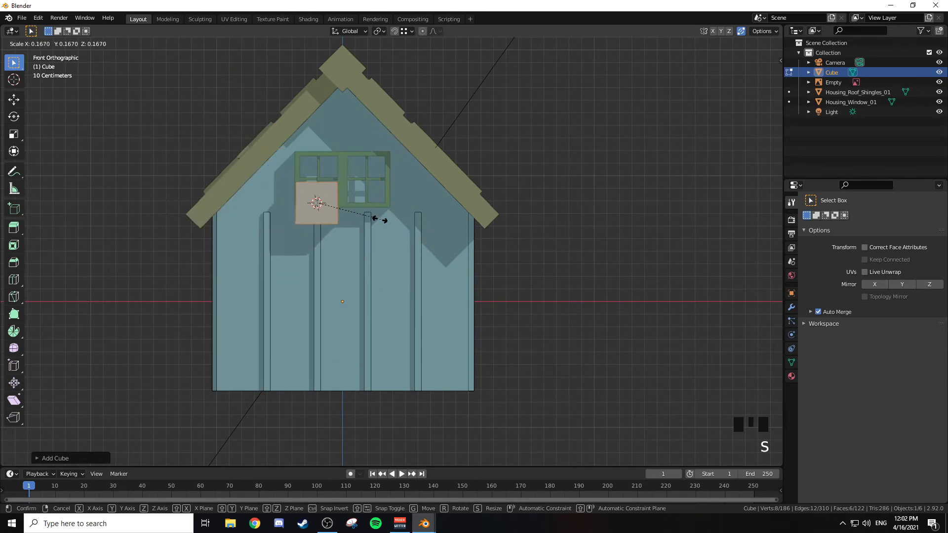
pyautogui.click(342, 213)
# Step: Move the small cube down along Z by about 0.15 m to below the front window
pyautogui.press('g')
pyautogui.press('z')
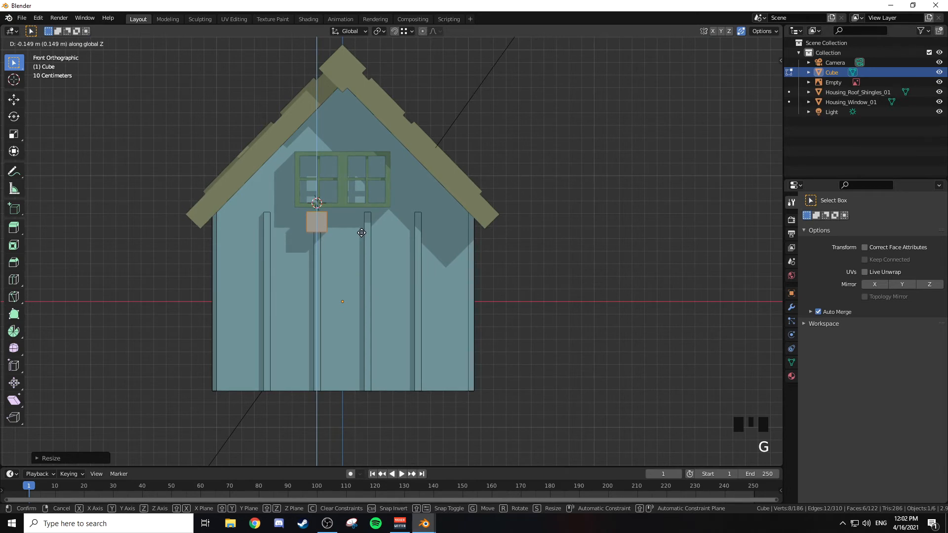
pyautogui.click(363, 232)
pyautogui.press('KP_Decimal')
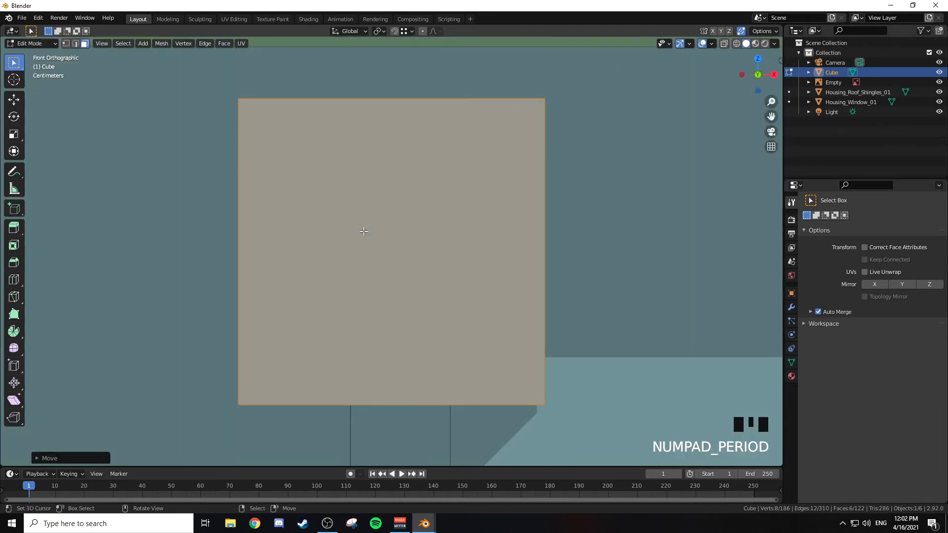
pyautogui.scroll(-9, 370, 228)
pyautogui.keyDown('shift'); pyautogui.moveTo(495, 237); pyautogui.dragTo(499, 239, button='middle'); pyautogui.keyUp('shift')
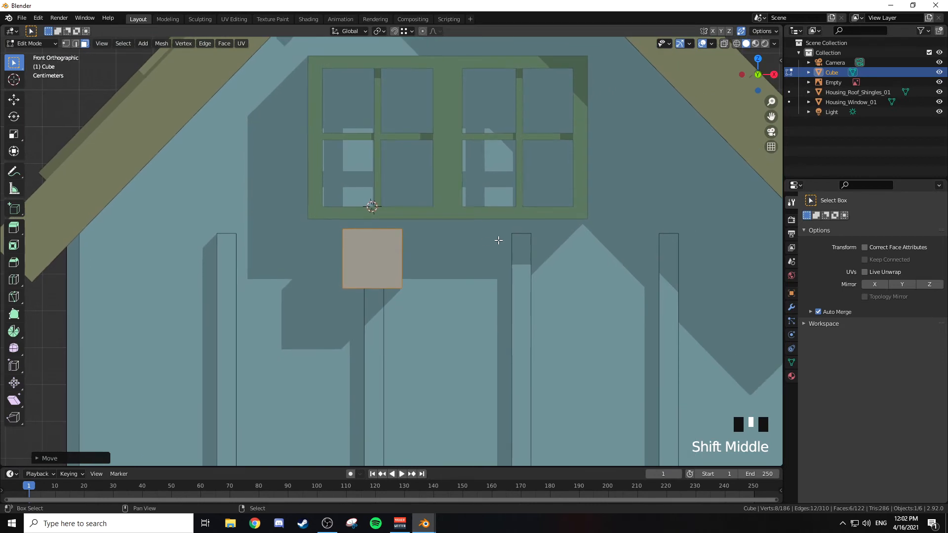
# Step: Shrink the small cube further and move it up about 0.03 m to just beneath the window frame
pyautogui.press('s')
pyautogui.click(494, 244)
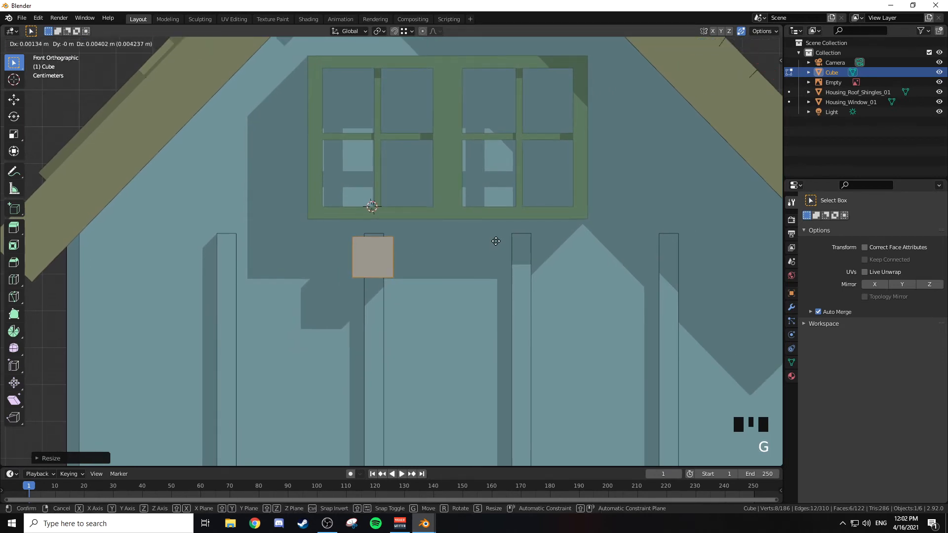
pyautogui.press('g')
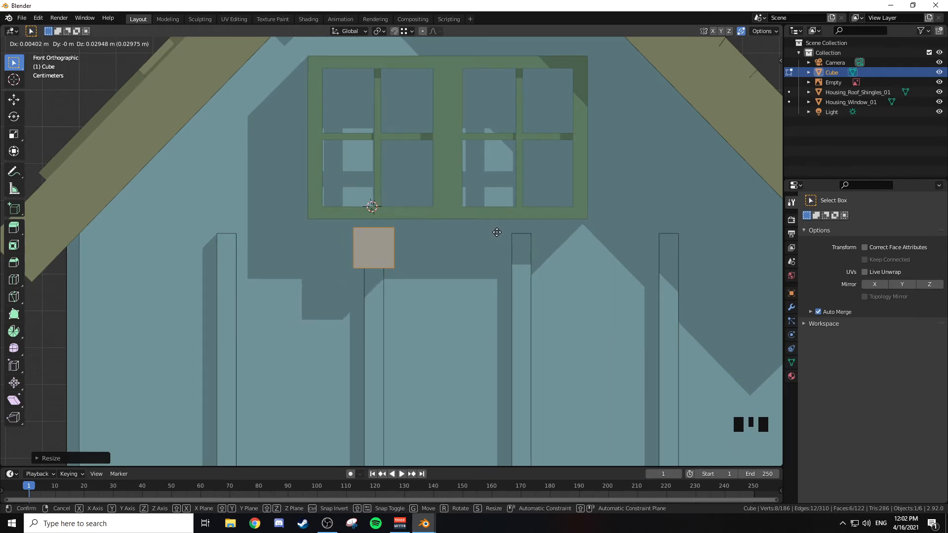
pyautogui.click(497, 232)
pyautogui.scroll(-2, 509, 244)
pyautogui.keyDown('shift'); pyautogui.moveTo(546, 254); pyautogui.dragTo(499, 273, button='middle'); pyautogui.keyUp('shift')
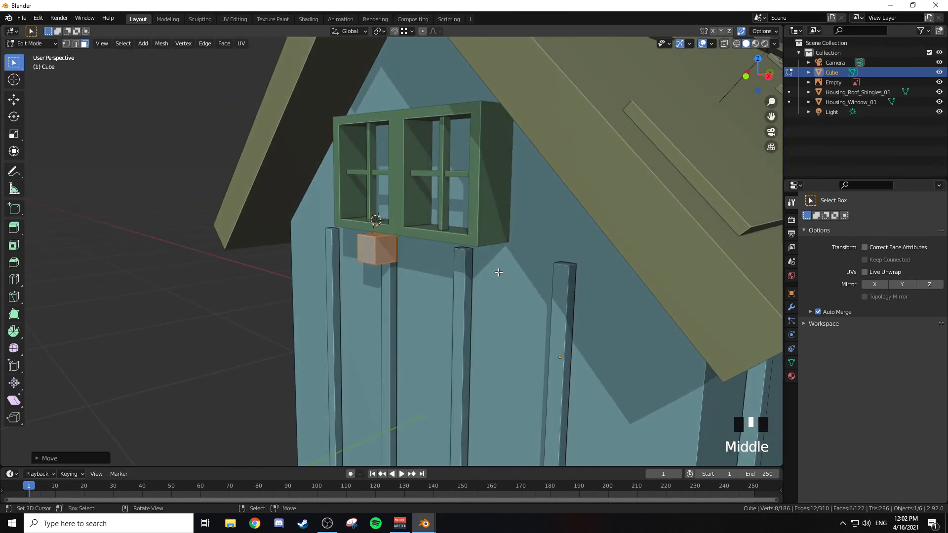
# Step: Move the small cube about 0.03 m along Y beneath the front window
pyautogui.press('g')
pyautogui.press('y')
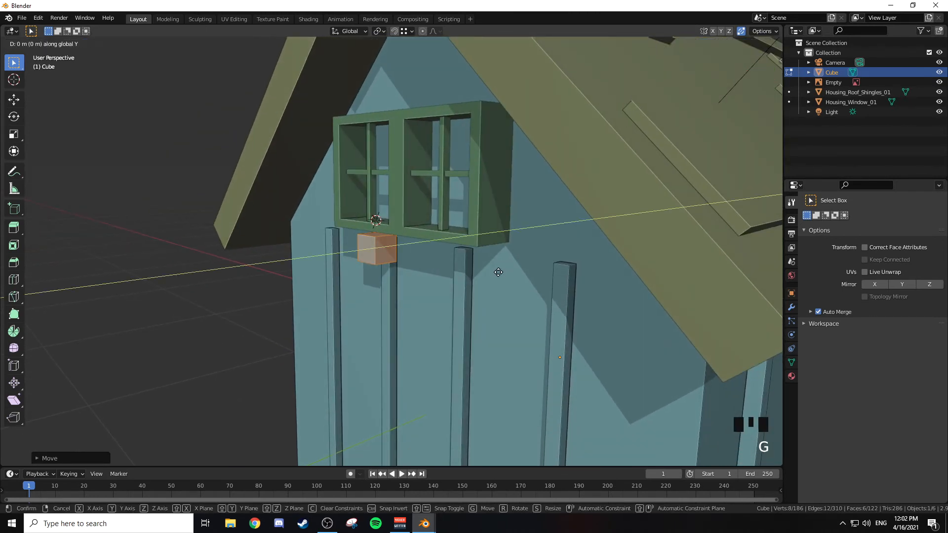
pyautogui.press('ctrl')
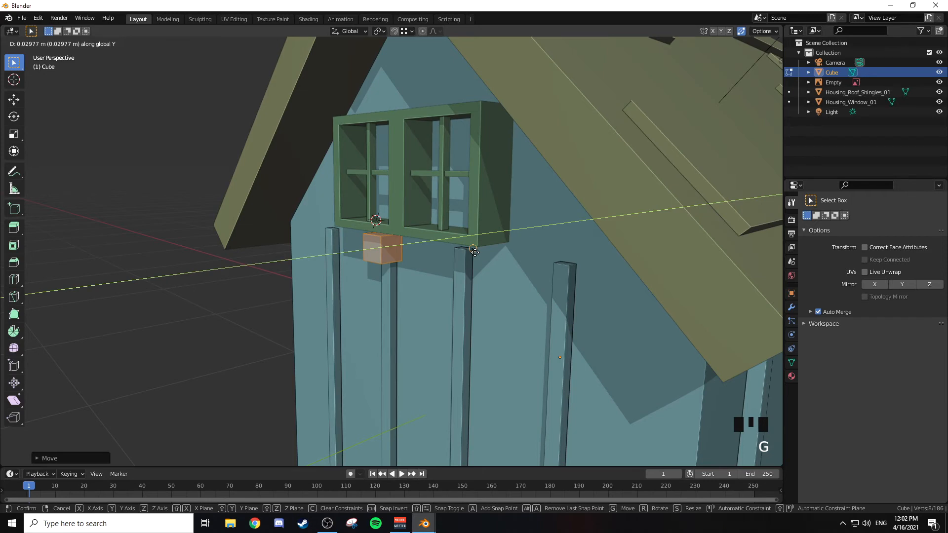
pyautogui.click(474, 252)
# Step: Select the small cube's side face that points along positive X
pyautogui.moveTo(472, 250); pyautogui.dragTo(452, 165, button='middle')
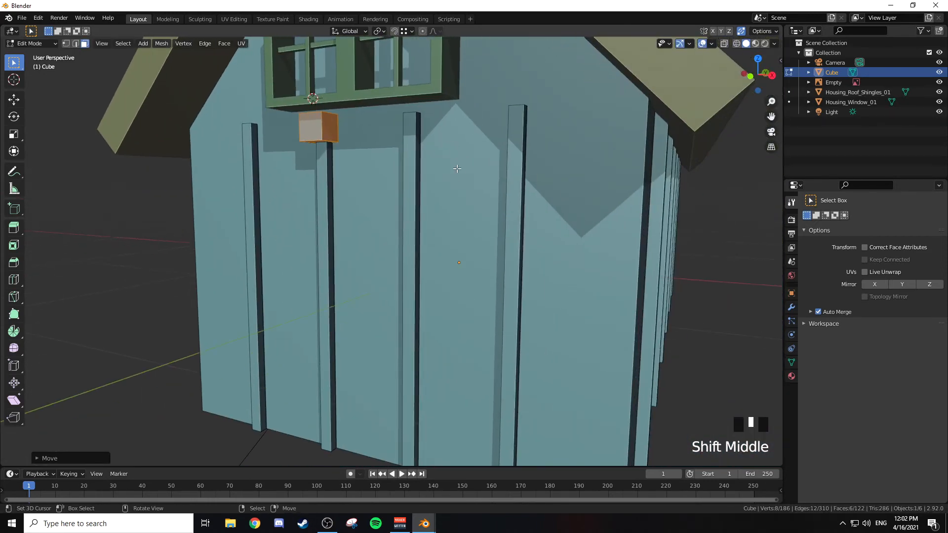
pyautogui.scroll(-2, 349, 148)
pyautogui.rightClick(340, 148)
pyautogui.press('g')
pyautogui.press('x')
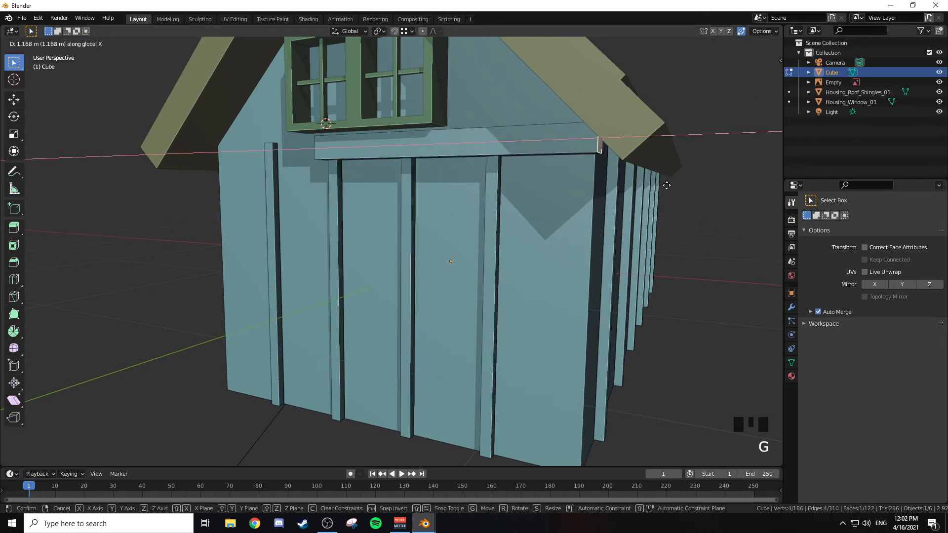
pyautogui.press('Escape')
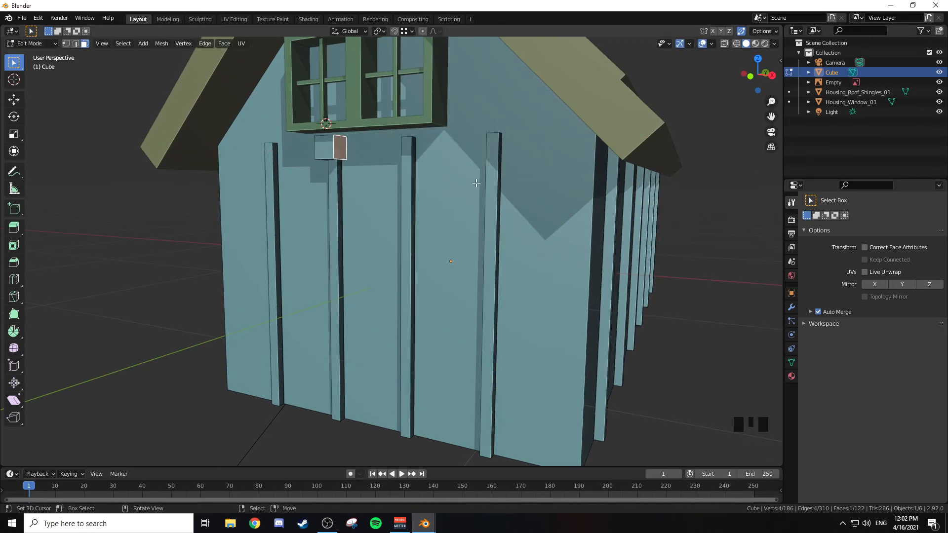
# Step: Stretch the selected side face about 1.16 m along X to just past the front wall's corner
pyautogui.press('g')
pyautogui.press('x')
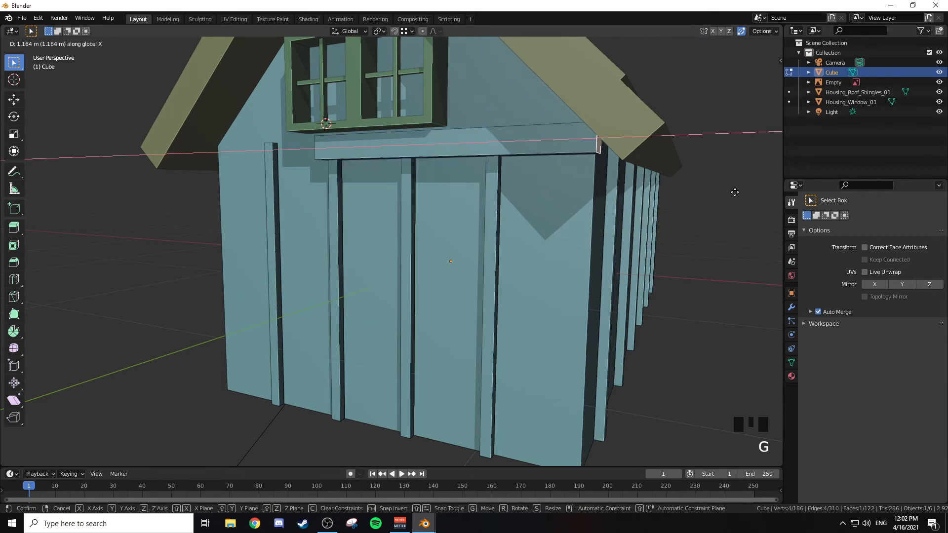
pyautogui.click(738, 193)
# Step: Stretch the beam's opposite end face about -0.79 m along X to just past the other wall corner
pyautogui.moveTo(627, 189); pyautogui.dragTo(655, 195, button='middle')
pyautogui.moveTo(346, 167)
pyautogui.mouseDown(button='middle')
pyautogui.moveTo(401, 163)
pyautogui.moveTo(348, 179)
pyautogui.mouseUp(button='middle')
pyautogui.rightClick(331, 154)
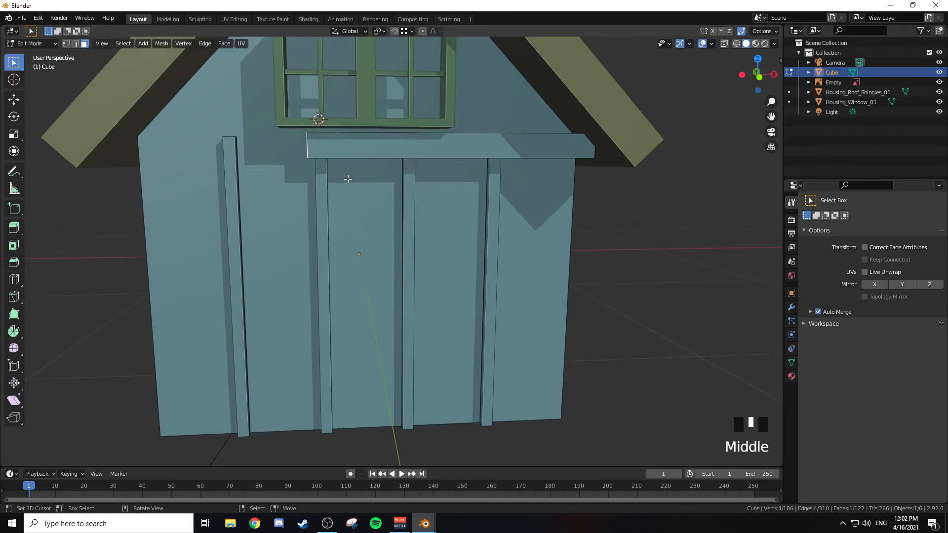
pyautogui.press('g')
pyautogui.press('x')
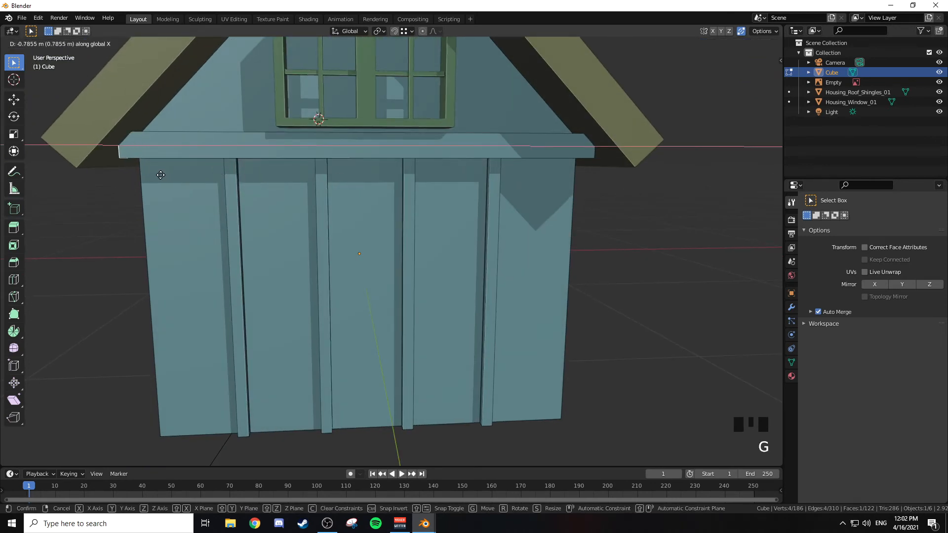
pyautogui.click(161, 175)
# Step: Pull the beam's front face outward about 0.03 m along Y
pyautogui.scroll(-3, 362, 197)
pyautogui.moveTo(361, 197); pyautogui.dragTo(318, 199, button='middle')
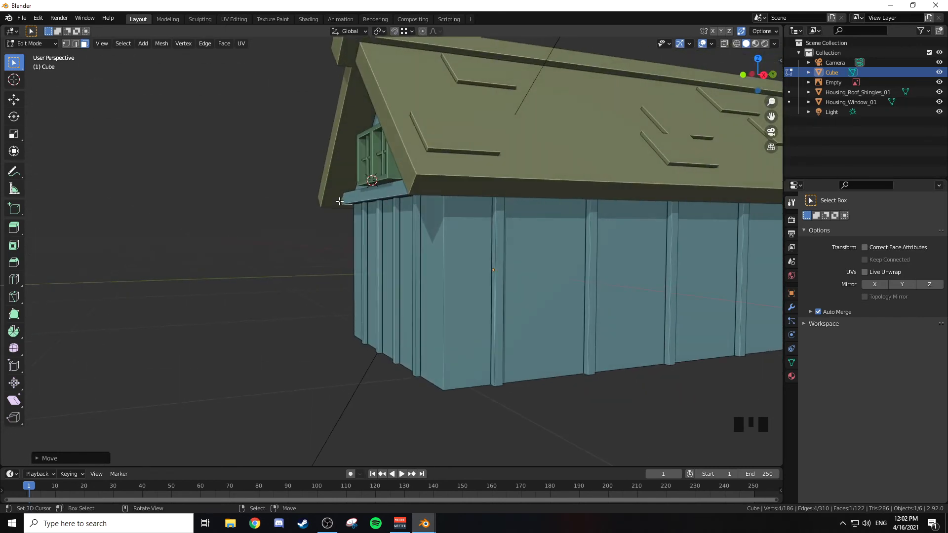
pyautogui.rightClick(378, 198)
pyautogui.moveTo(391, 201); pyautogui.dragTo(367, 194, button='middle')
pyautogui.scroll(2, 377, 200)
pyautogui.scroll(1, 373, 196)
pyautogui.press('g')
pyautogui.press('y')
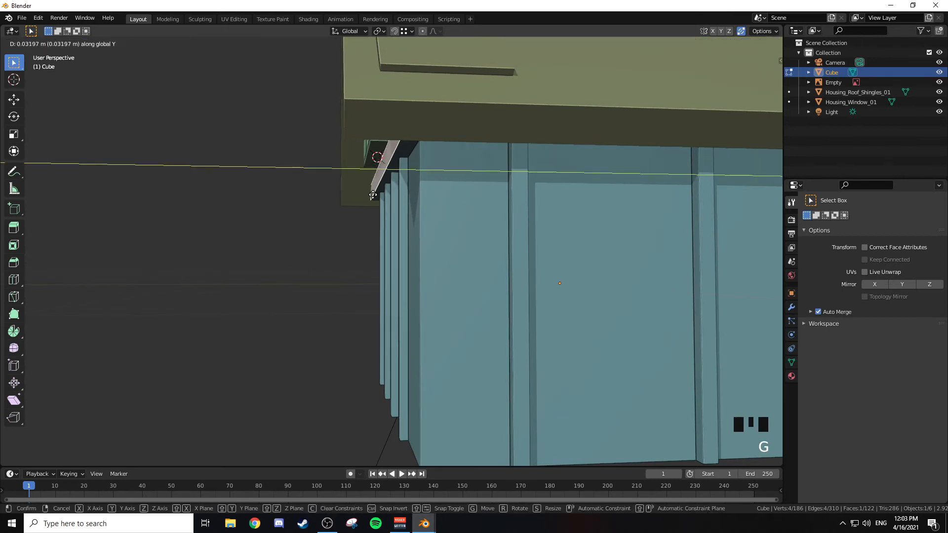
pyautogui.click(373, 195)
# Step: Return to Object Mode and move Housing_Window_01 up in the front view to sit clear above the beam
pyautogui.moveTo(372, 195); pyautogui.dragTo(408, 161, button='middle')
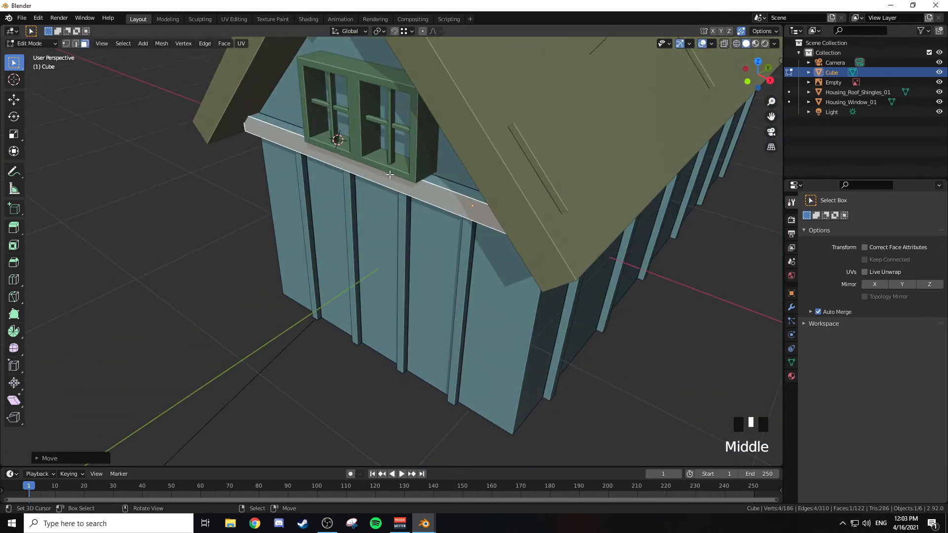
pyautogui.press('Tab')
pyautogui.moveTo(404, 126); pyautogui.dragTo(428, 131, button='middle')
pyautogui.rightClick(429, 132)
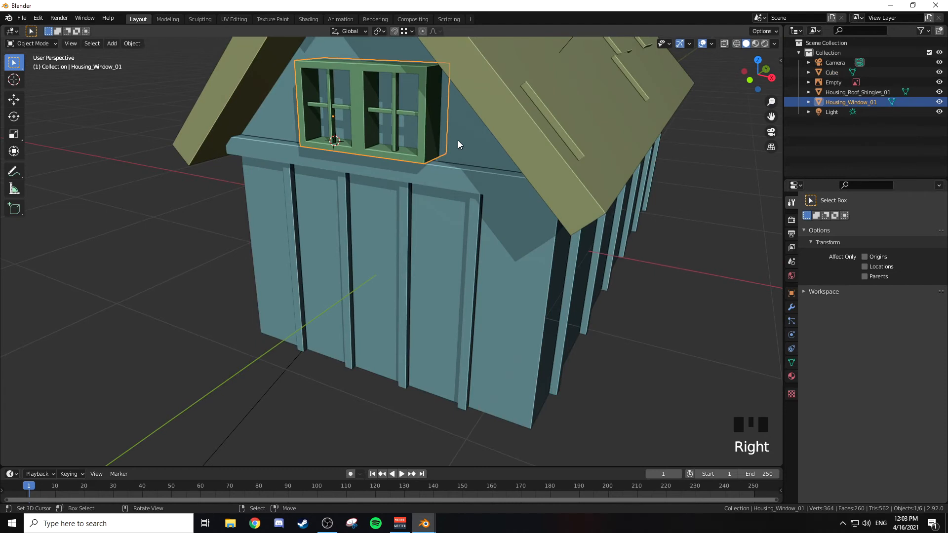
pyautogui.press('KP_2')
pyautogui.press('KP_1')
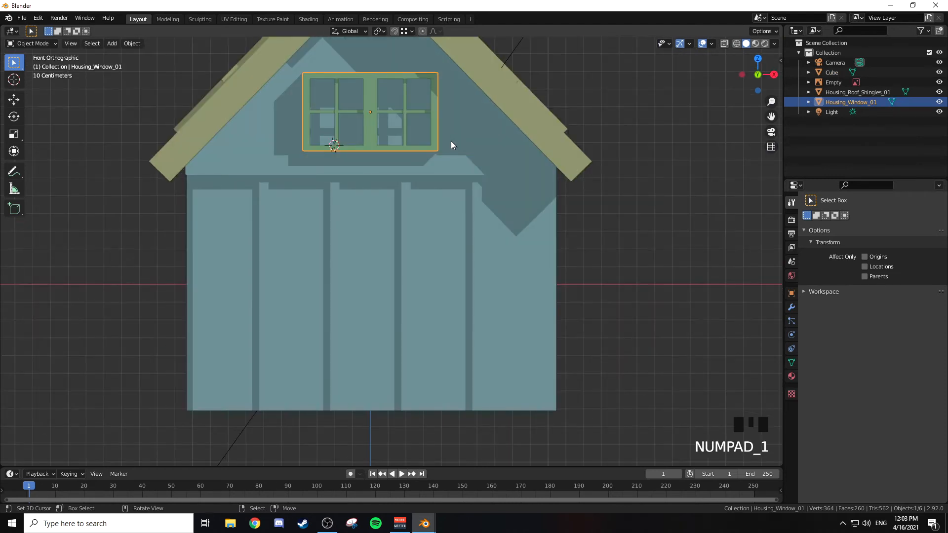
pyautogui.press('g')
pyautogui.click(449, 122)
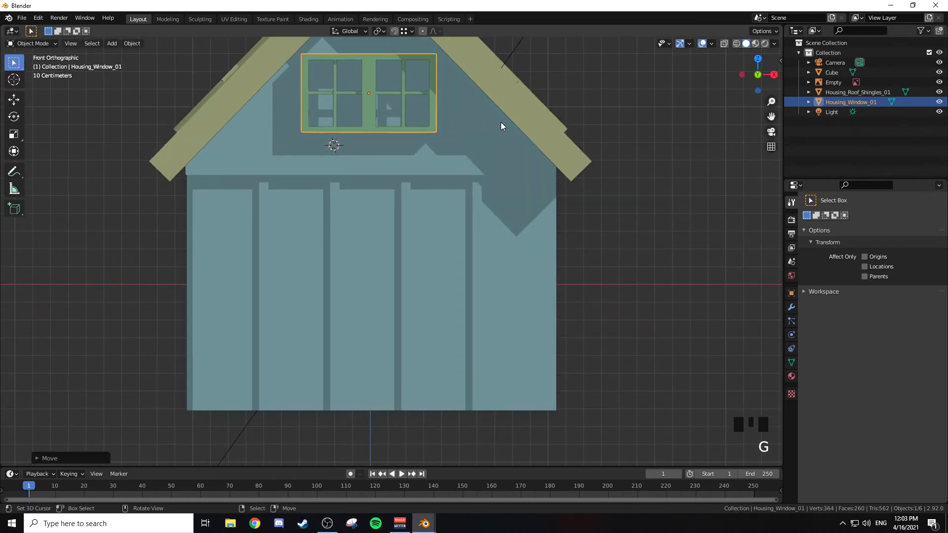
# Step: Scale Housing_Window_01 down and move it slightly higher in the gable
pyautogui.scroll(-2, 505, 125)
pyautogui.moveTo(505, 125); pyautogui.dragTo(489, 144, button='middle')
pyautogui.press('s')
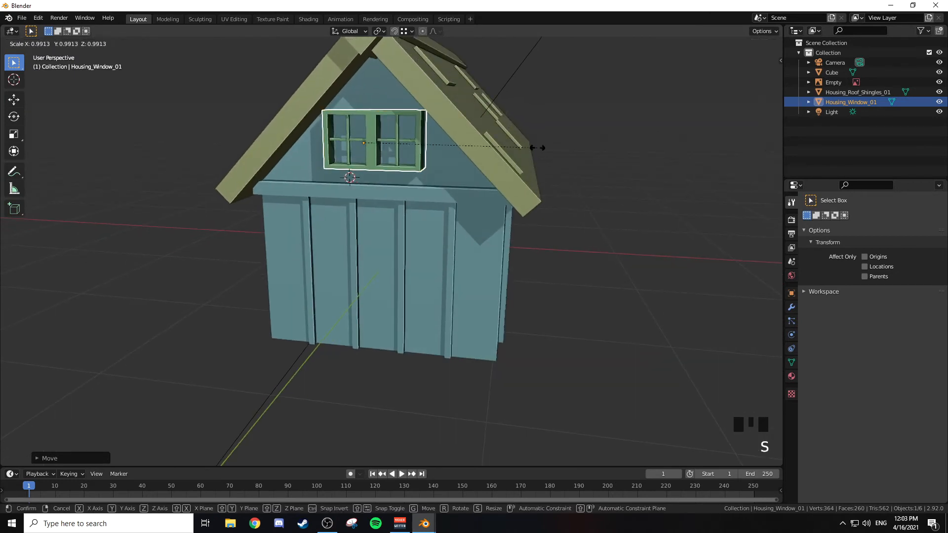
pyautogui.click(489, 157)
pyautogui.press('g')
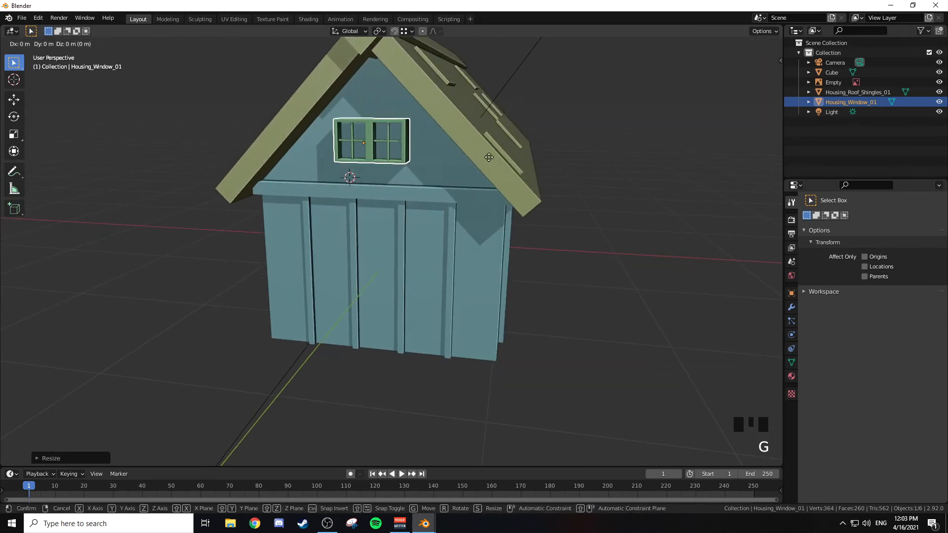
pyautogui.click(493, 143)
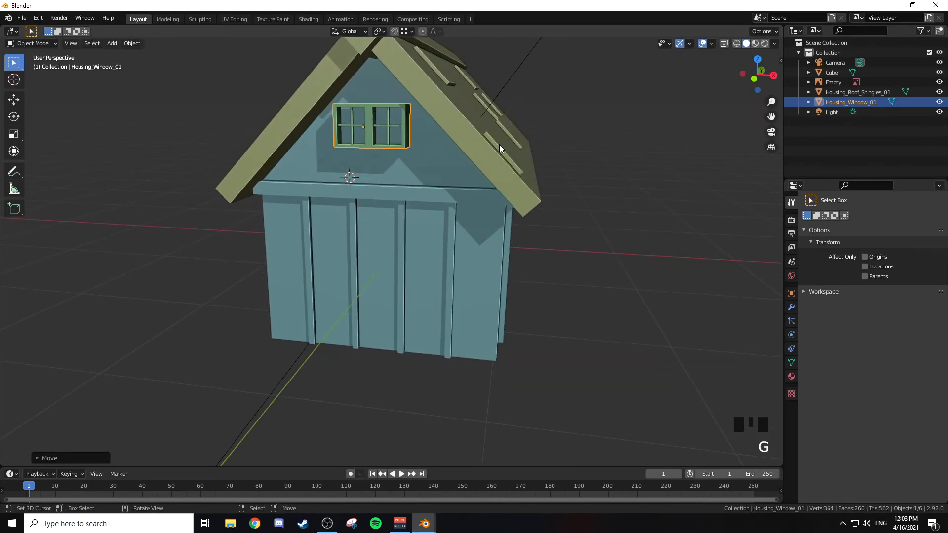
pyautogui.press('s')
pyautogui.click(538, 154)
# Step: Move Housing_Window_01 about 0.09 m along Y relative to the gable wall
pyautogui.moveTo(485, 143); pyautogui.dragTo(464, 197, button='middle')
pyautogui.scroll(2, 441, 141)
pyautogui.press('g')
pyautogui.press('y')
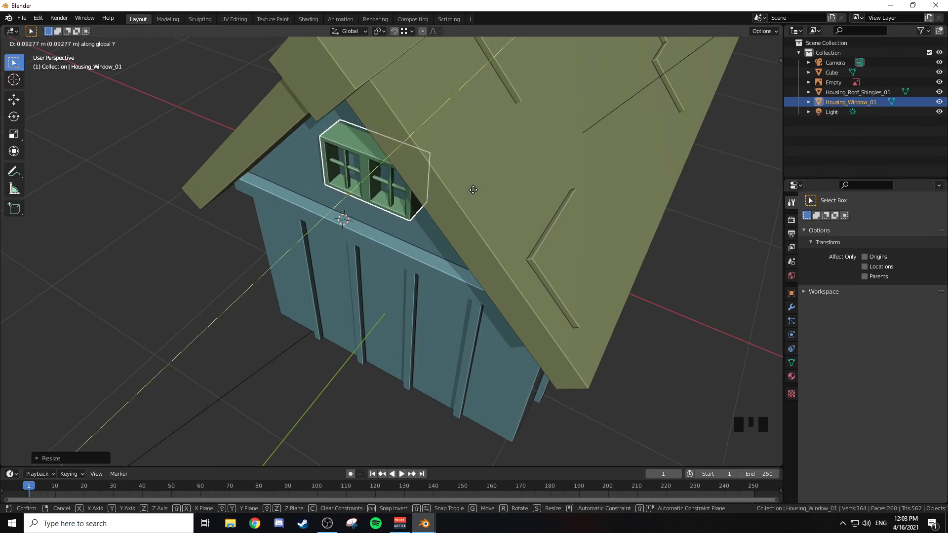
pyautogui.click(474, 190)
# Step: Examine the house's beam, posts and resized window from above, below and the front
pyautogui.moveTo(473, 191)
pyautogui.mouseDown(button='middle')
pyautogui.moveTo(475, 181)
pyautogui.moveTo(488, 203)
pyautogui.mouseUp(button='middle')
pyautogui.scroll(-2, 488, 245)
pyautogui.keyDown('shift'); pyautogui.moveTo(488, 244); pyautogui.dragTo(623, 146, button='middle'); pyautogui.keyUp('shift')
pyautogui.press('Tab')
pyautogui.press('Tab')
pyautogui.press('Tab')
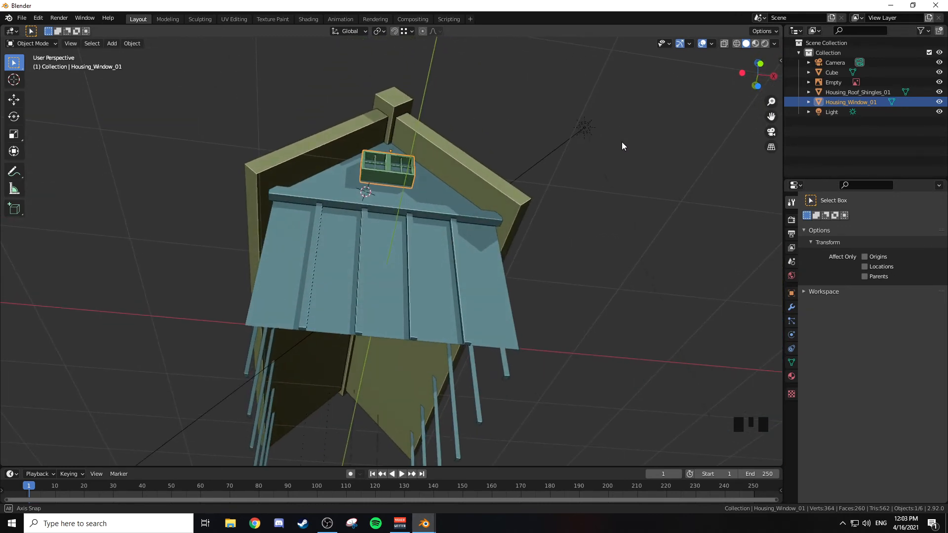
pyautogui.moveTo(621, 141); pyautogui.dragTo(563, 165, button='middle')
pyautogui.scroll(3, 434, 337)
pyautogui.scroll(-3, 503, 292)
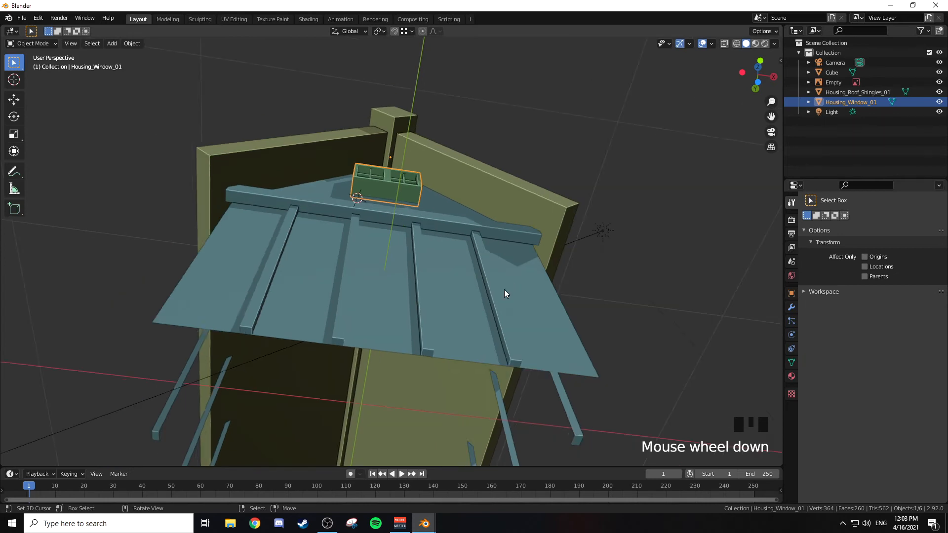
pyautogui.moveTo(499, 220); pyautogui.dragTo(491, 256, button='middle')
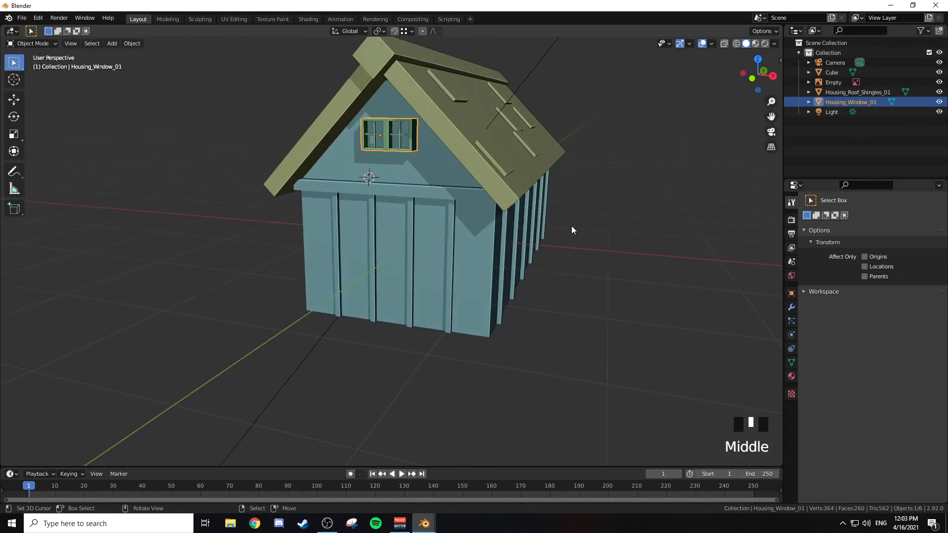
pyautogui.hotkey('shift', 'a')
pyautogui.press('Tab')
pyautogui.press('Tab')
pyautogui.click(50, 44)
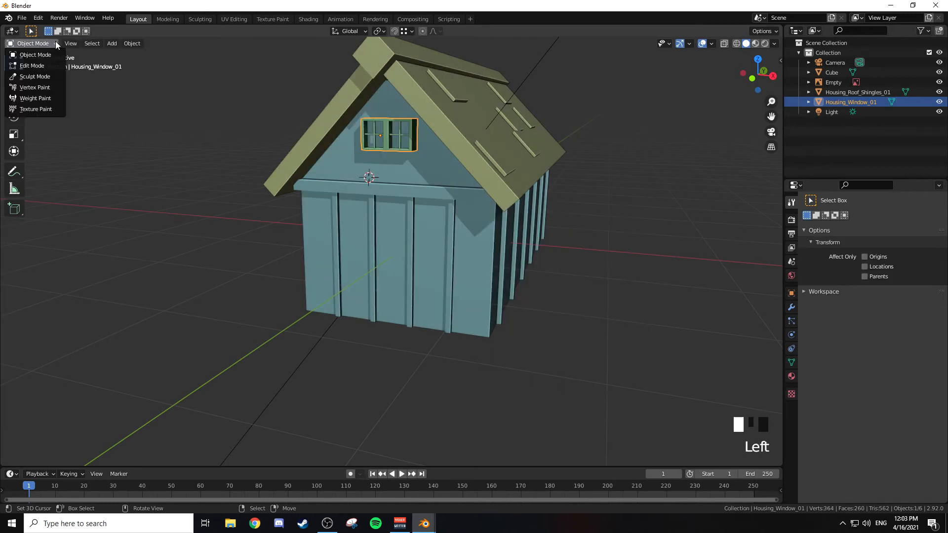
# Step: Add a new cube object and scale it down to about 0.2 in the front view
pyautogui.hotkey('shift', 'a')
pyautogui.moveTo(448, 195)
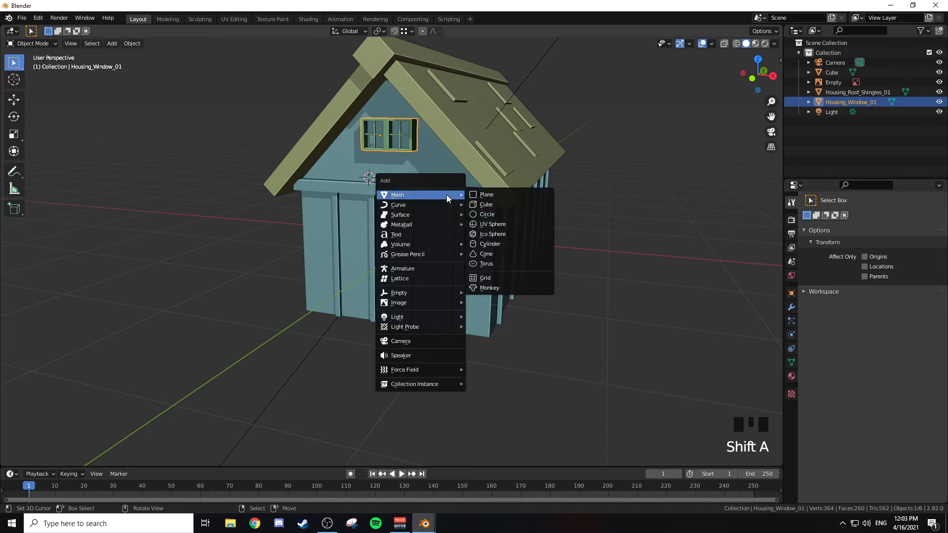
pyautogui.click(506, 203)
pyautogui.press('KP_1')
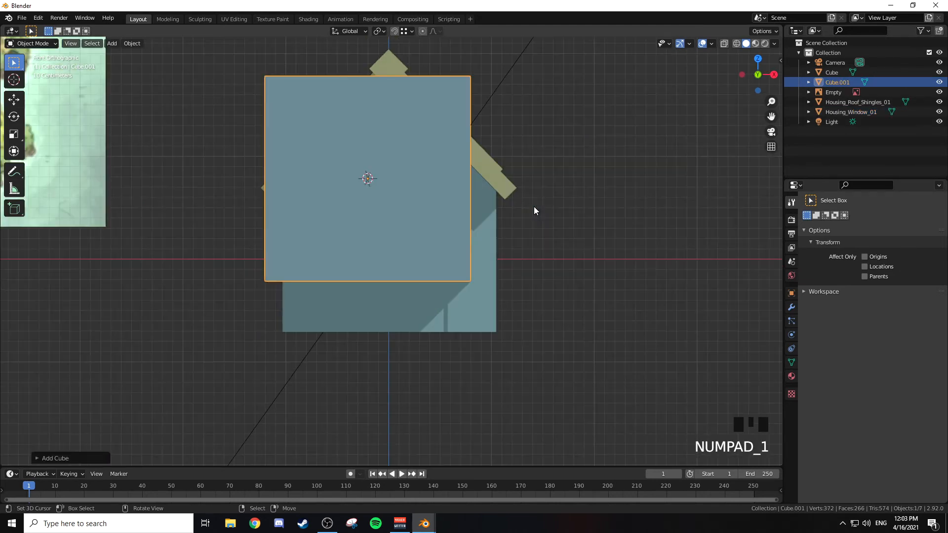
pyautogui.press('s')
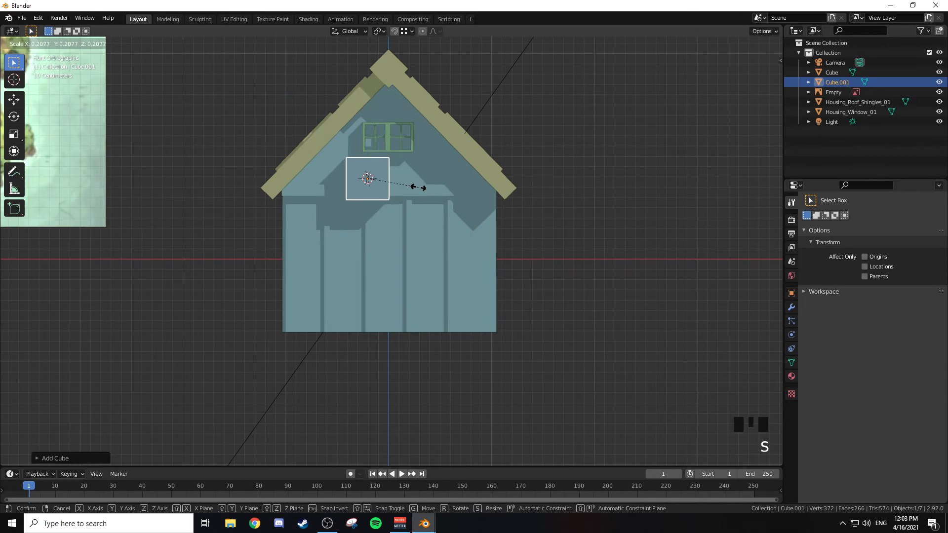
pyautogui.click(423, 190)
# Step: Move the new cube beside the house and scale it about 2 times along Z into a door-shaped box
pyautogui.press('g')
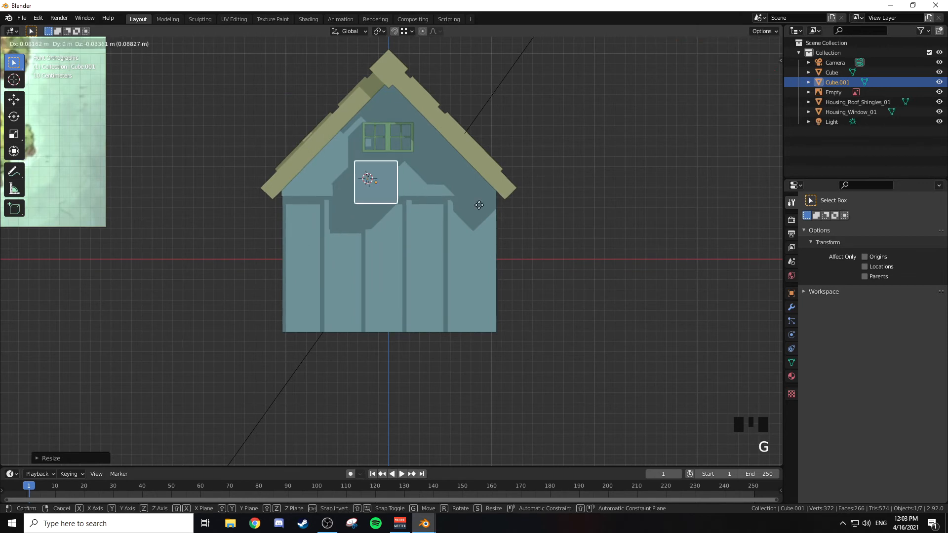
pyautogui.click(660, 320)
pyautogui.keyDown('shift'); pyautogui.moveTo(634, 272); pyautogui.dragTo(441, 236, button='middle'); pyautogui.keyUp('shift')
pyautogui.press('s')
pyautogui.press('z')
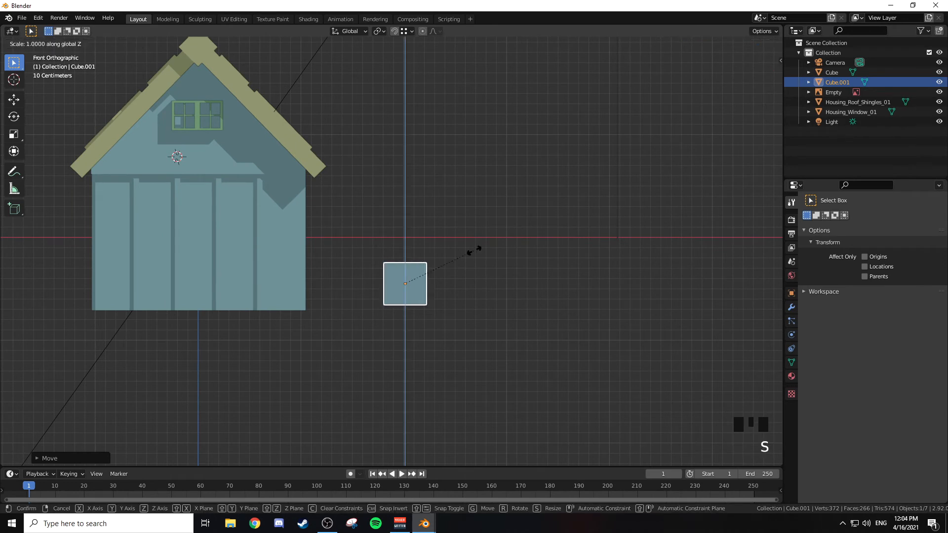
pyautogui.click(554, 250)
# Step: Select only the tall box and move it about -2 m along X to the bottom centre of the front wall
pyautogui.press('a')
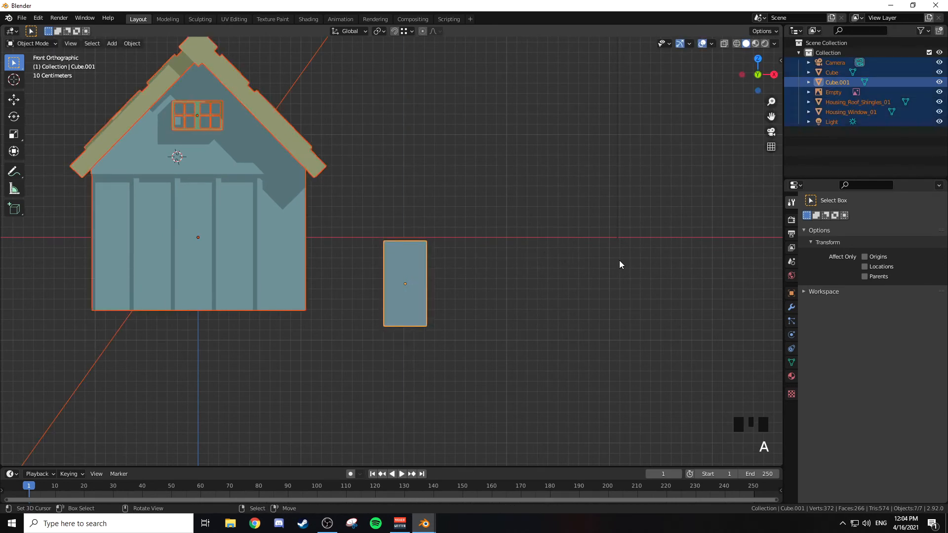
pyautogui.rightClick(415, 261)
pyautogui.press('Tab')
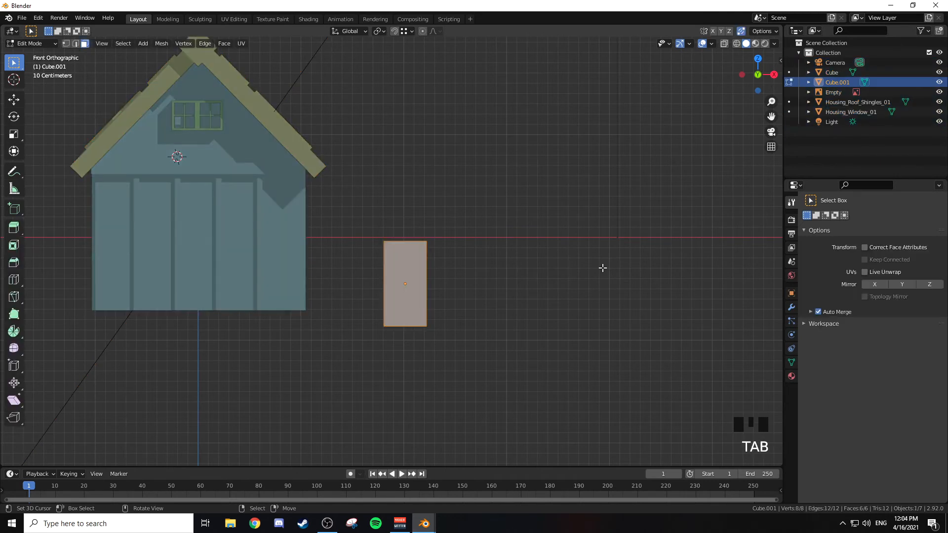
pyautogui.press('Tab')
pyautogui.press('g')
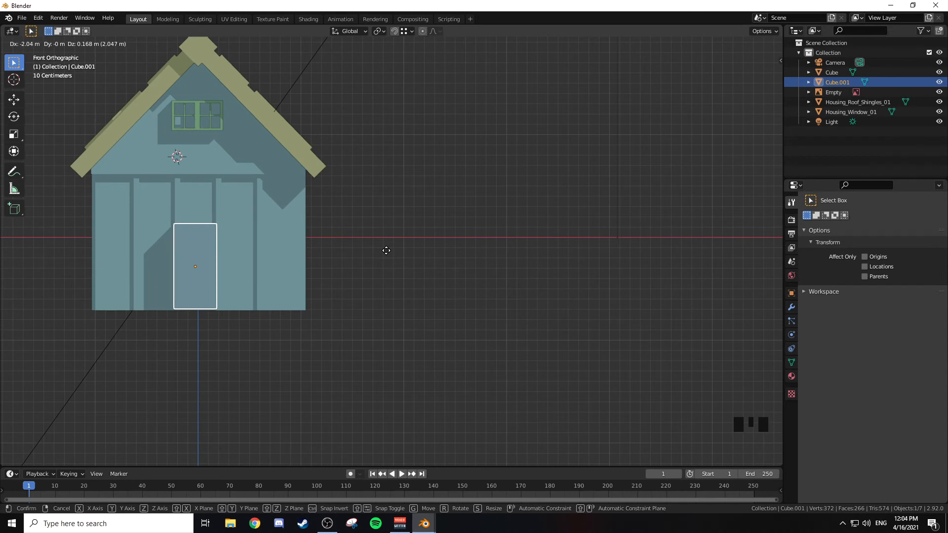
pyautogui.click(387, 251)
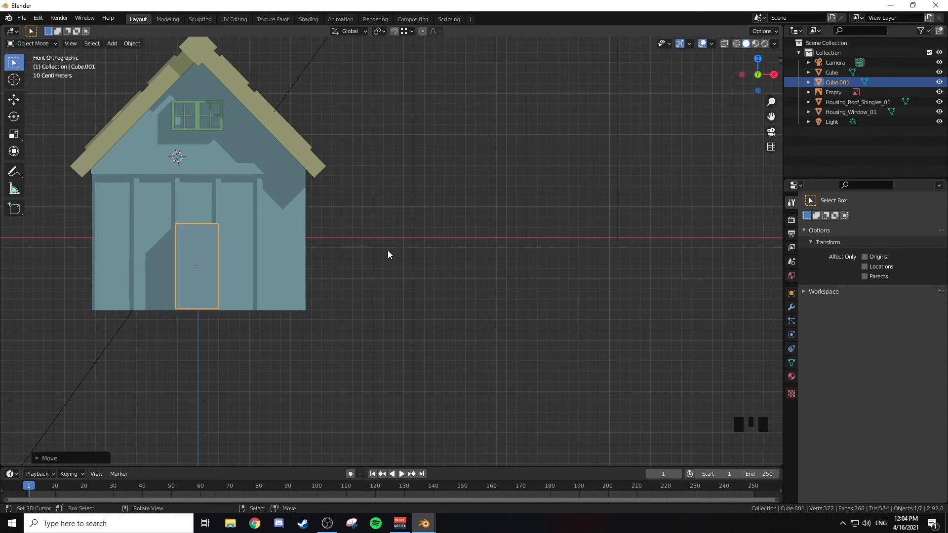
# Step: Narrow the door box slightly along X and shift it along X between the front wall's posts
pyautogui.keyDown('shift'); pyautogui.moveTo(387, 250); pyautogui.dragTo(352, 221, button='middle'); pyautogui.keyUp('shift')
pyautogui.scroll(1, 398, 182)
pyautogui.scroll(2, 398, 182)
pyautogui.keyDown('shift'); pyautogui.moveTo(398, 183); pyautogui.dragTo(549, 227, button='middle'); pyautogui.keyUp('shift')
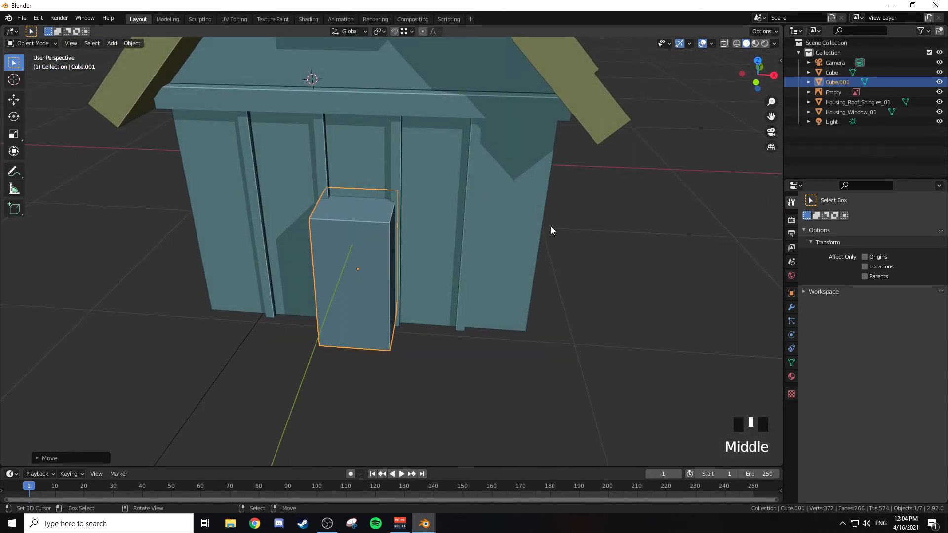
pyautogui.press('s')
pyautogui.press('x')
pyautogui.press('g')
pyautogui.press('x')
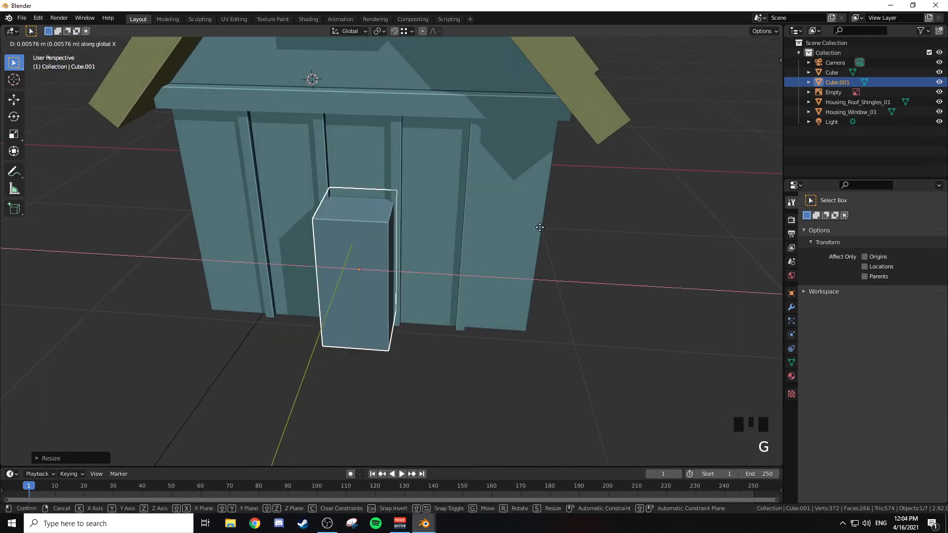
pyautogui.click(474, 219)
# Step: Widen the door box about 1.08 times along X to fit between the front wall's posts
pyautogui.moveTo(474, 218)
pyautogui.mouseDown(button='middle')
pyautogui.moveTo(525, 203)
pyautogui.moveTo(468, 201)
pyautogui.moveTo(457, 214)
pyautogui.mouseUp(button='middle')
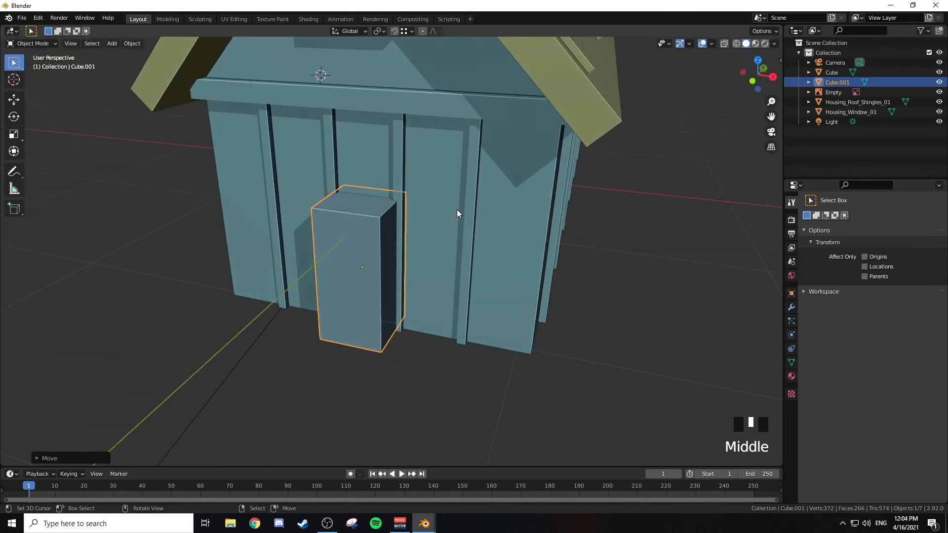
pyautogui.press('s')
pyautogui.press('x')
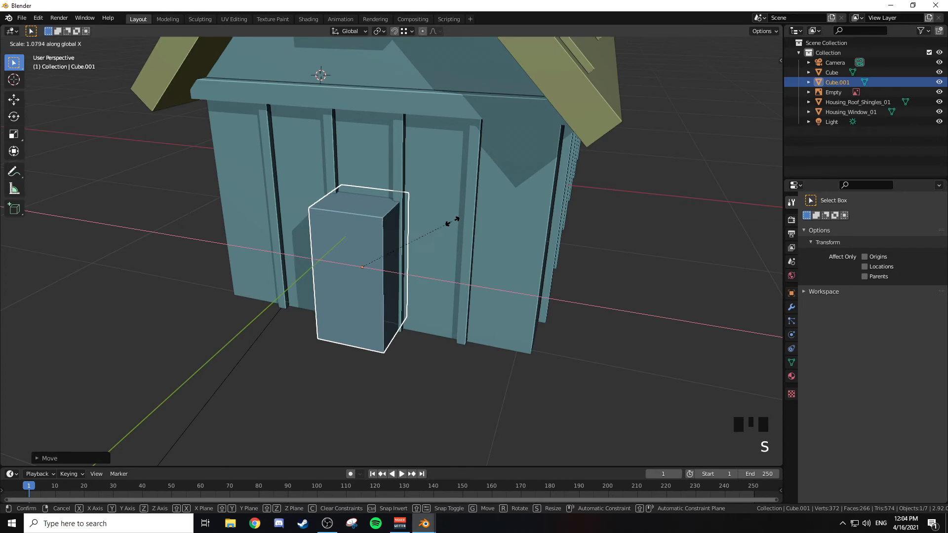
pyautogui.click(451, 223)
pyautogui.moveTo(452, 224); pyautogui.dragTo(409, 223, button='middle')
# Step: Push the door box's front face back about 0.24 m along Y to leave a thin door against the wall
pyautogui.rightClick(342, 257)
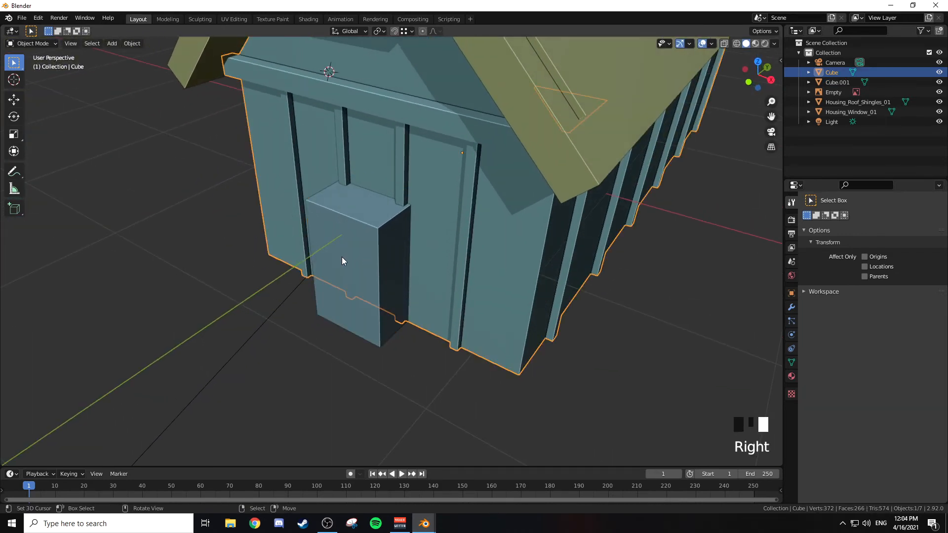
pyautogui.rightClick(344, 254)
pyautogui.press('Tab')
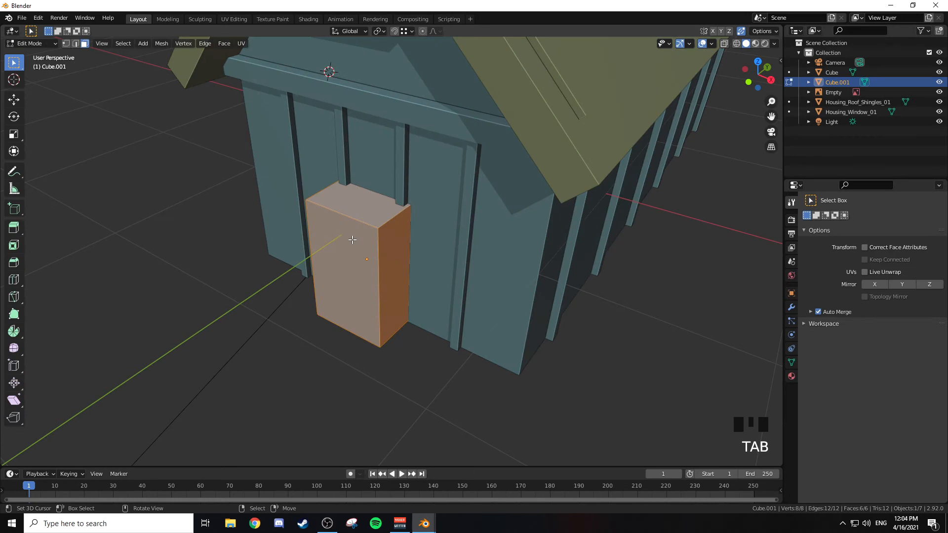
pyautogui.rightClick(378, 241)
pyautogui.press('g')
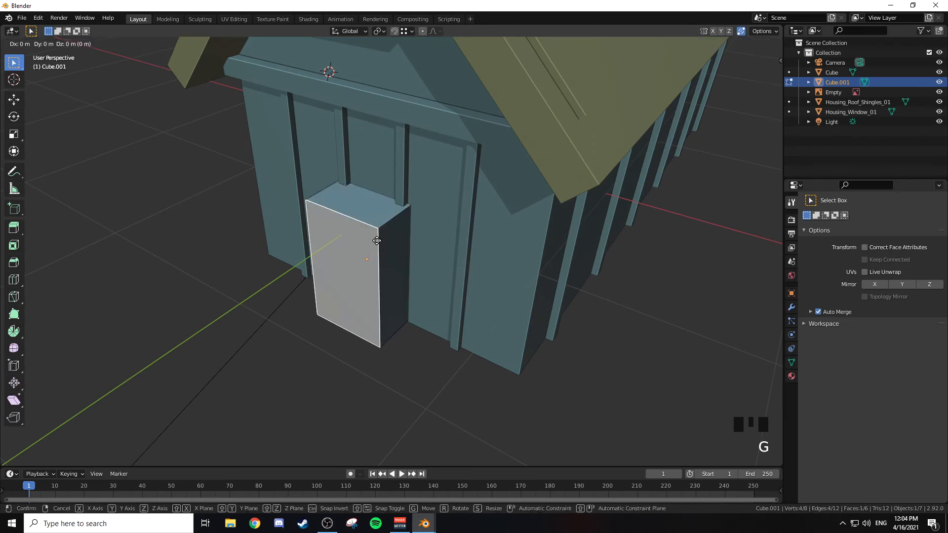
pyautogui.press('y')
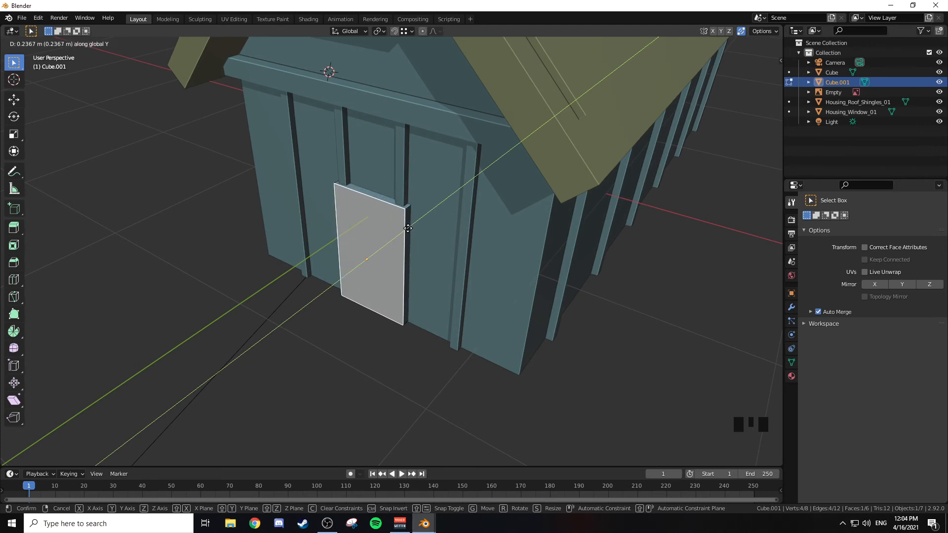
pyautogui.click(408, 228)
pyautogui.moveTo(408, 229); pyautogui.dragTo(447, 216, button='middle')
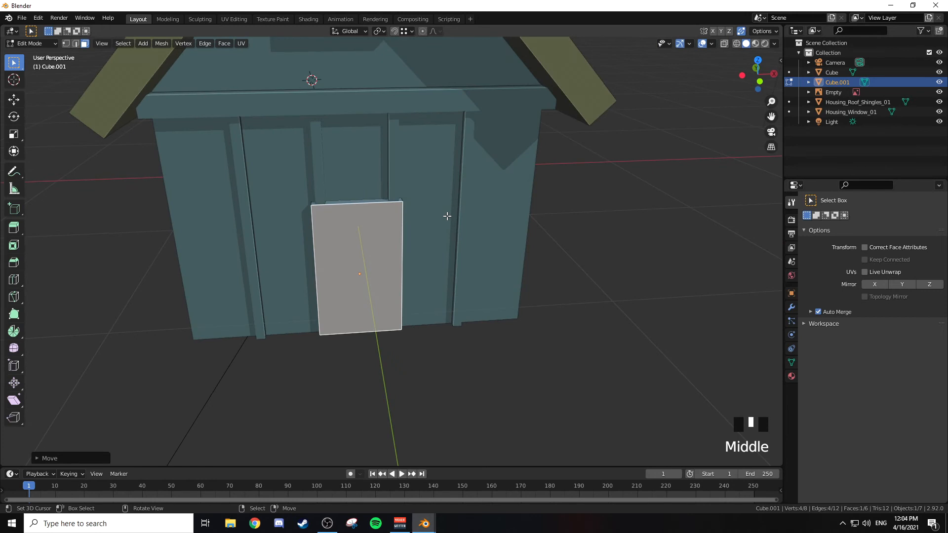
# Step: Narrow the whole door slightly along X
pyautogui.press('Tab')
pyautogui.press('s')
pyautogui.press('x')
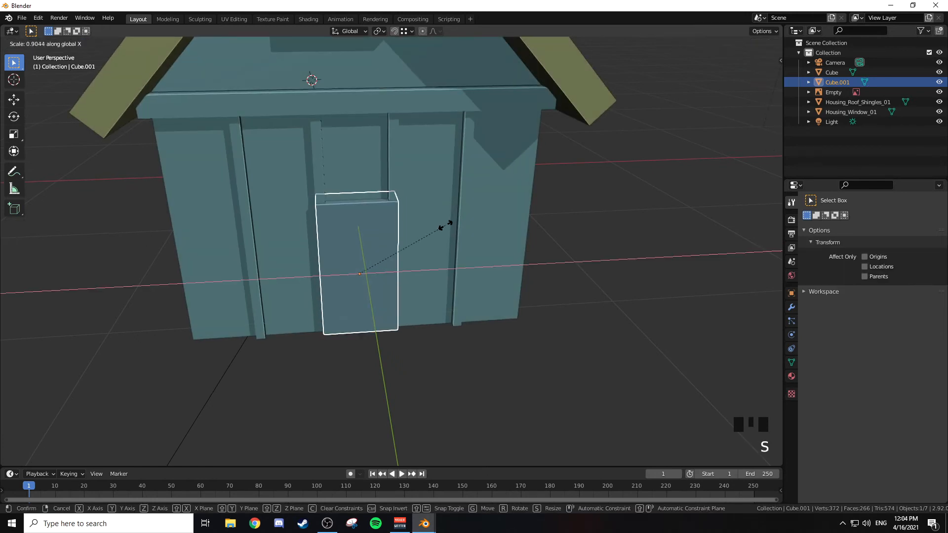
pyautogui.click(434, 228)
# Step: Adjust the height of the door's top face slightly along Z
pyautogui.moveTo(364, 206)
pyautogui.mouseDown(button='middle')
pyautogui.moveTo(396, 176)
pyautogui.moveTo(395, 200)
pyautogui.moveTo(372, 197)
pyautogui.mouseUp(button='middle')
pyautogui.press('Tab')
pyautogui.rightClick(366, 197)
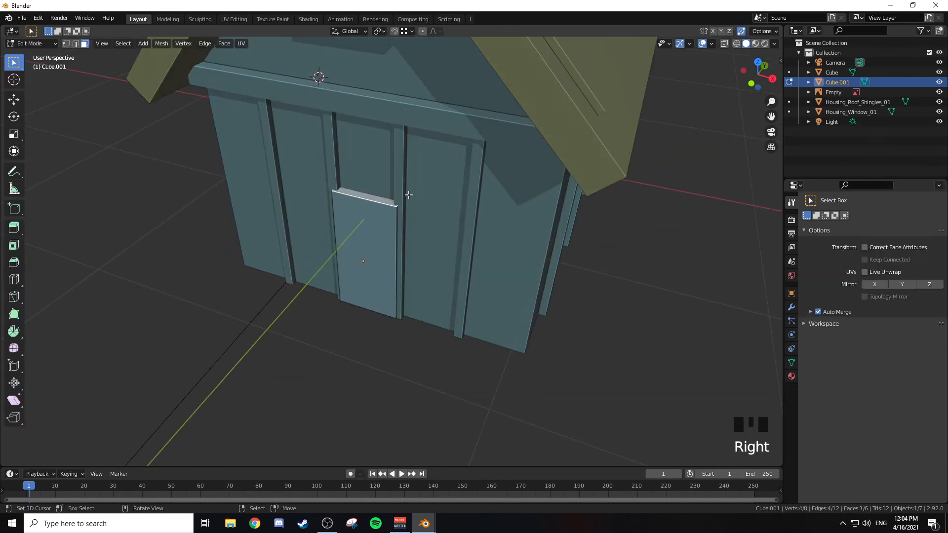
pyautogui.press('g')
pyautogui.press('z')
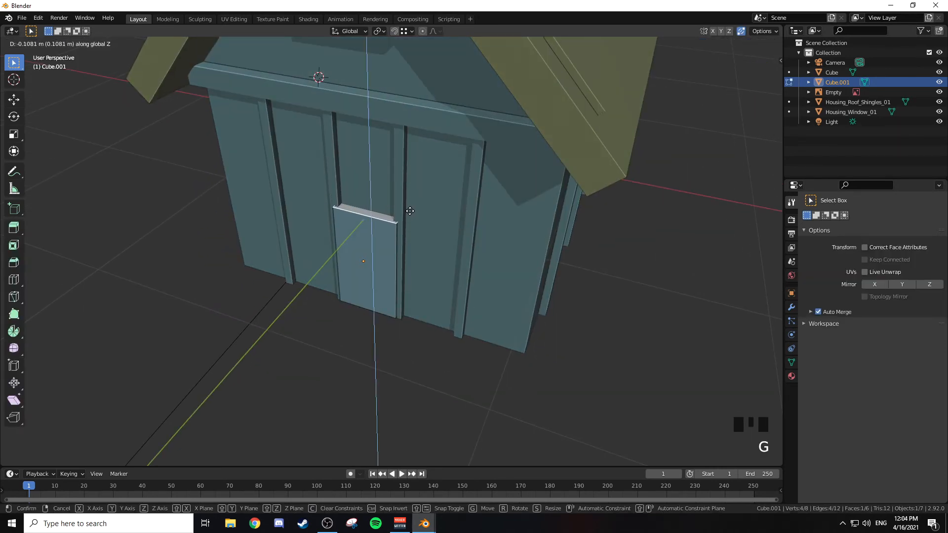
pyautogui.click(407, 195)
# Step: Select the door in the front view and move it along Z so its bottom is level with the wall's base
pyautogui.moveTo(407, 200); pyautogui.dragTo(438, 169, button='middle')
pyautogui.press('Tab')
pyautogui.moveTo(418, 227)
pyautogui.mouseDown(button='middle')
pyautogui.moveTo(405, 235)
pyautogui.moveTo(470, 227)
pyautogui.moveTo(460, 220)
pyautogui.moveTo(402, 238)
pyautogui.moveTo(416, 246)
pyautogui.moveTo(414, 232)
pyautogui.mouseUp(button='middle')
pyautogui.press('a')
pyautogui.press('a')
pyautogui.press('a')
pyautogui.moveTo(408, 194); pyautogui.dragTo(427, 178, button='middle')
pyautogui.press('KP_1')
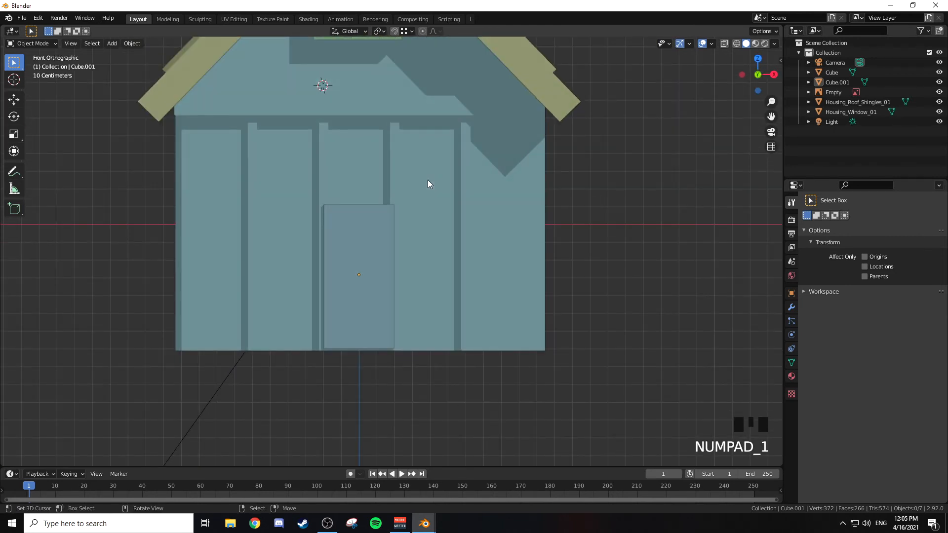
pyautogui.rightClick(372, 241)
pyautogui.press('g')
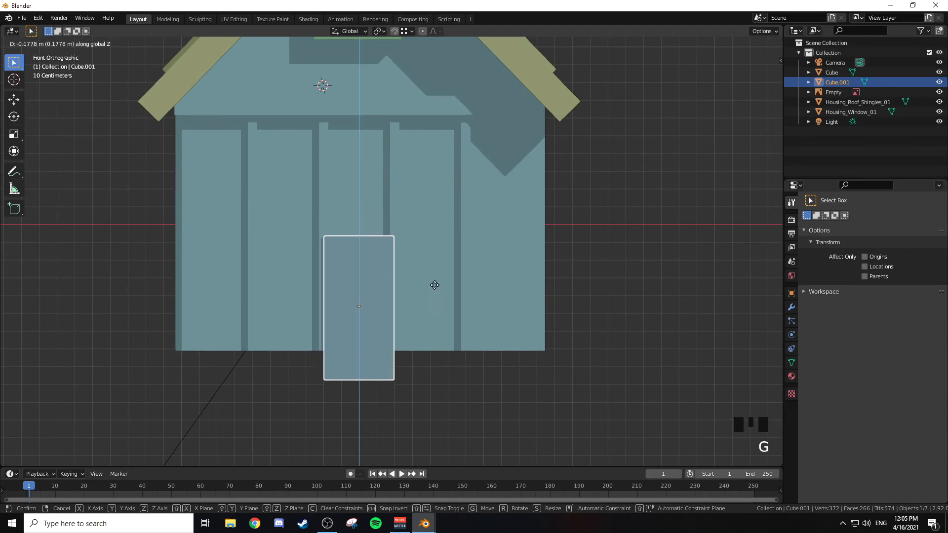
pyautogui.click(544, 343)
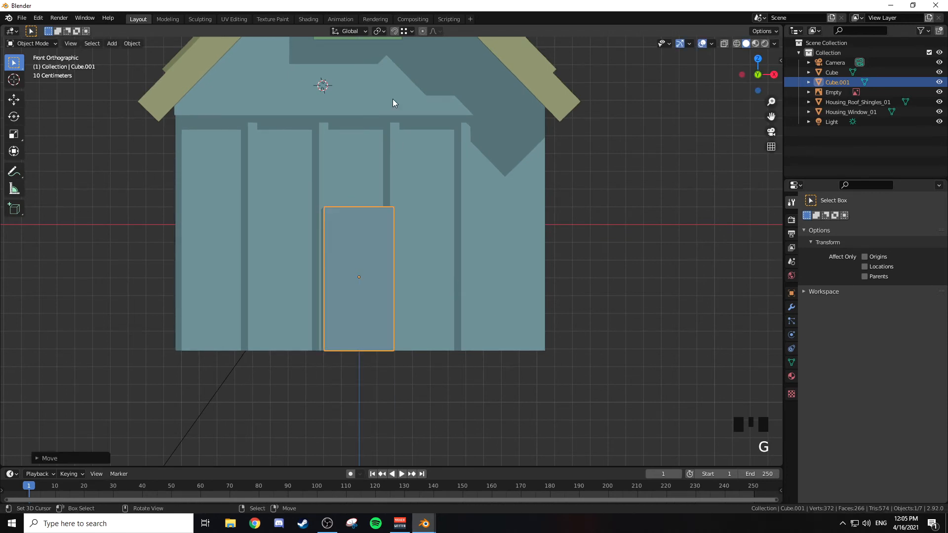
pyautogui.moveTo(385, 230); pyautogui.dragTo(363, 267, button='middle')
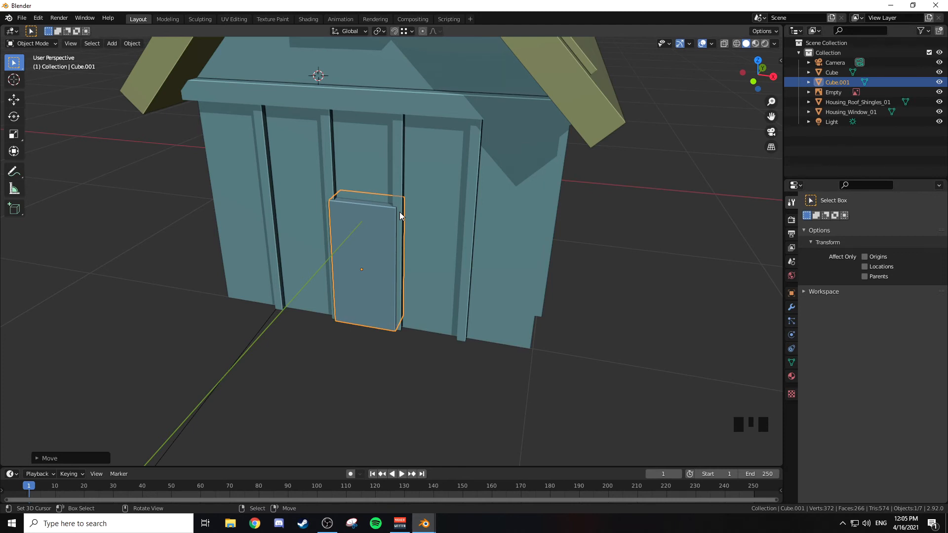
# Step: Add an ico sphere with 1 subdivision inside the door's mesh
pyautogui.hotkey('shift', 'a')
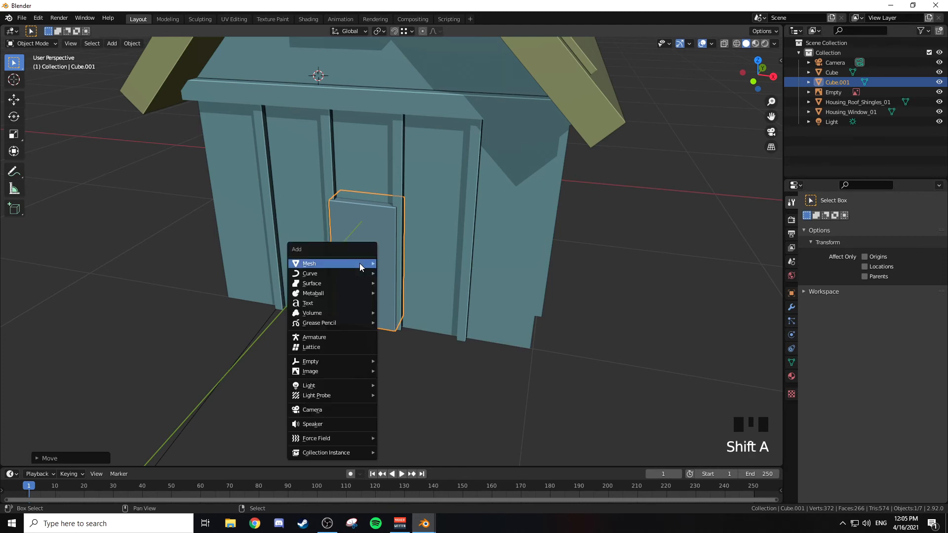
pyautogui.moveTo(366, 273)
pyautogui.press('Tab')
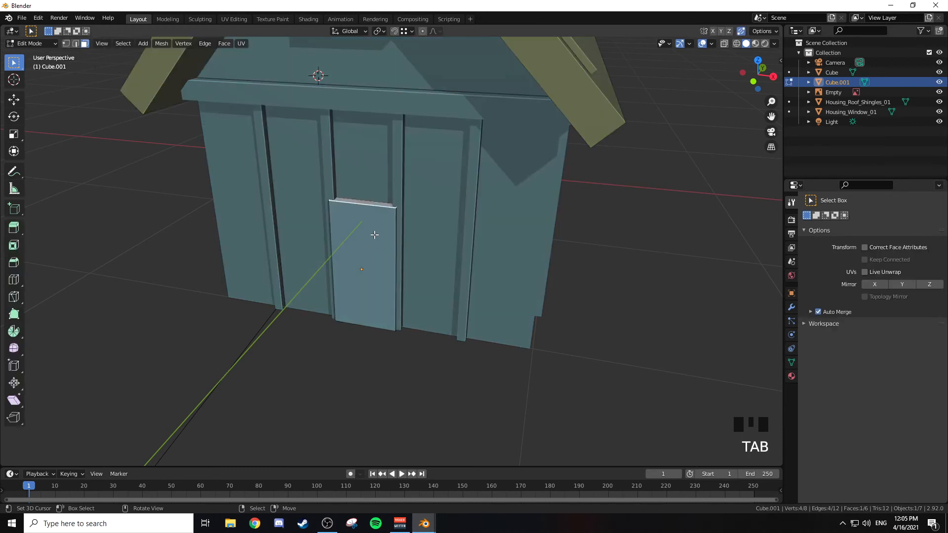
pyautogui.rightClick(353, 257)
pyautogui.press('KP_1')
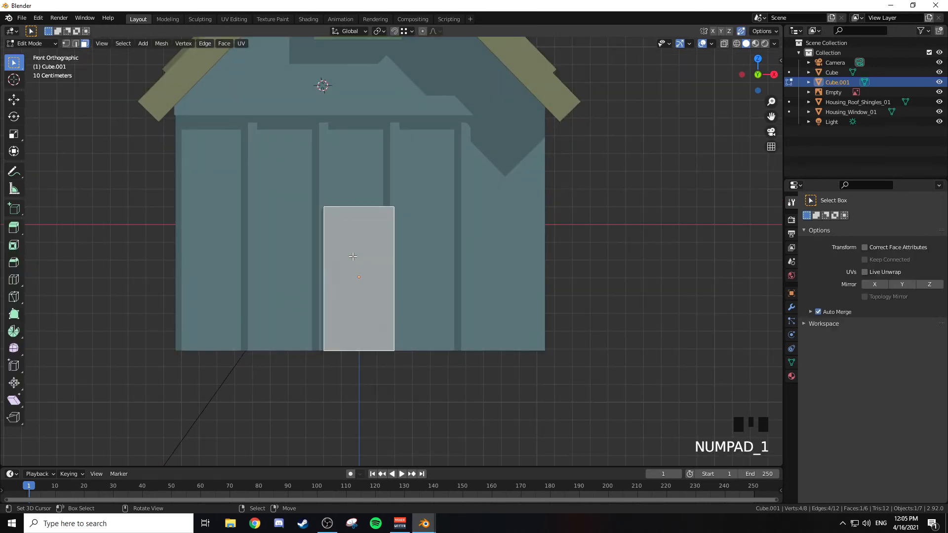
pyautogui.hotkey('shift', 'a')
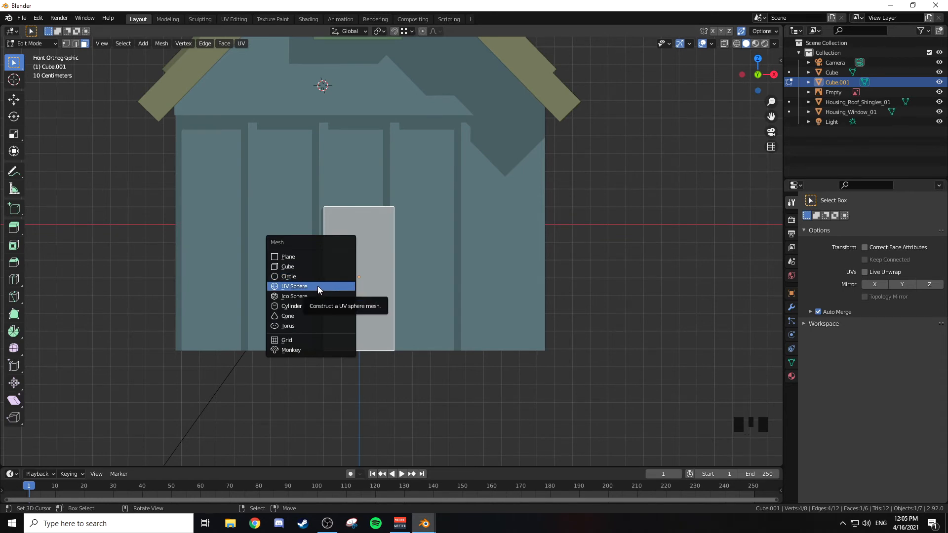
pyautogui.click(304, 297)
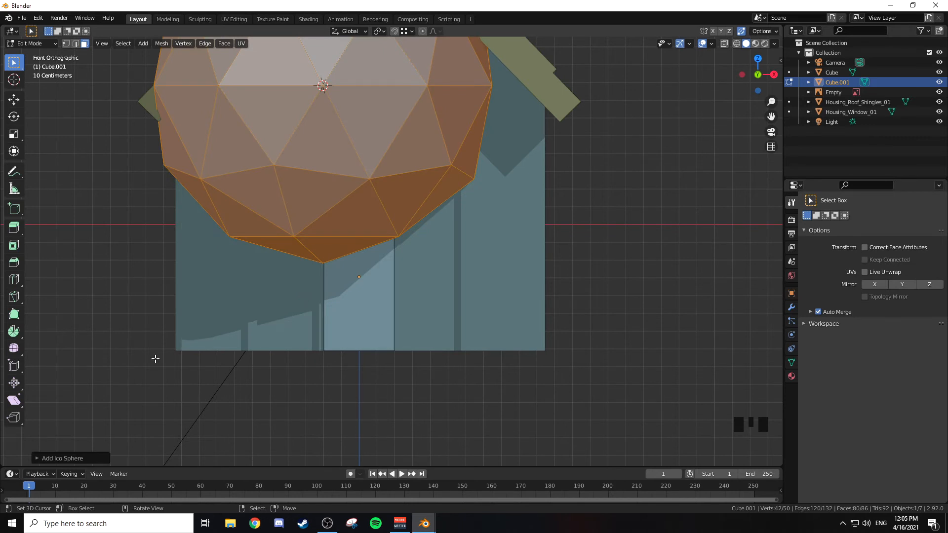
pyautogui.click(38, 458)
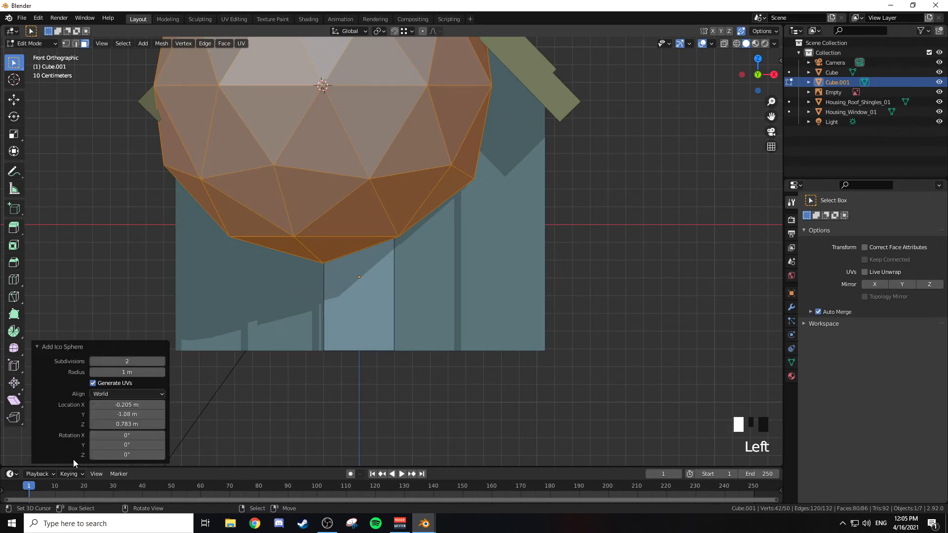
pyautogui.click(93, 364)
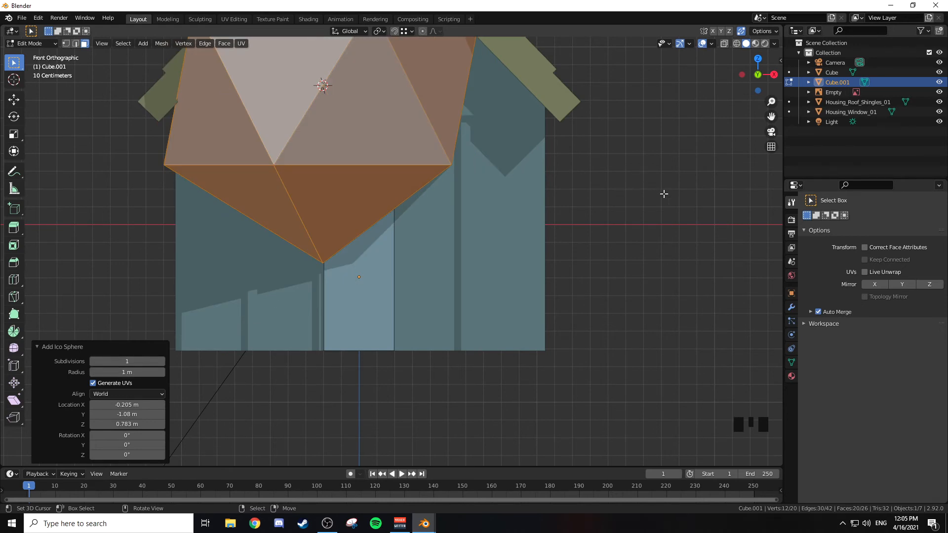
# Step: Shrink the ico sphere to knob size and move it near the left edge of the door at mid-height
pyautogui.press('s')
pyautogui.click(387, 105)
pyautogui.press('g')
pyautogui.press('s')
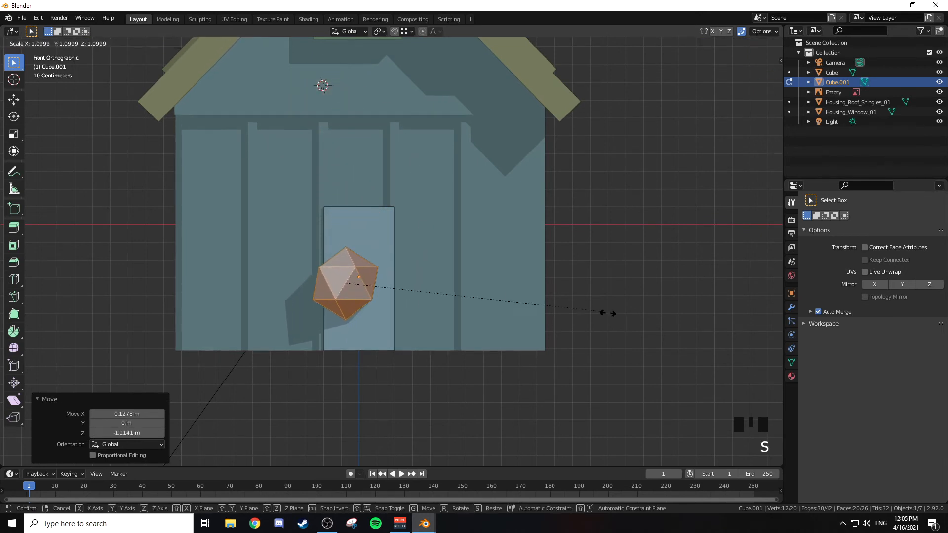
pyautogui.click(399, 311)
pyautogui.press('g')
pyautogui.click(386, 303)
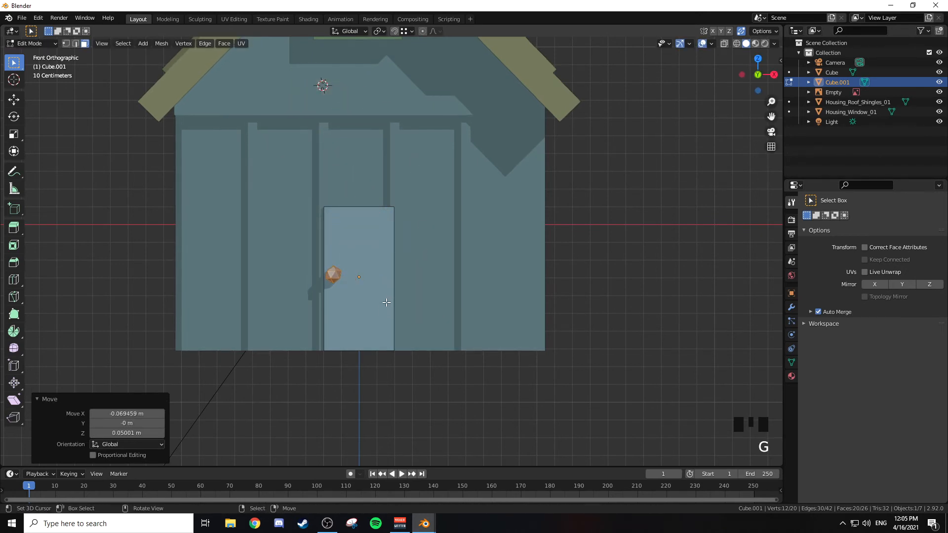
# Step: Scale the doorknob to 0.661 and lower it about 0.04 m
pyautogui.press('s')
pyautogui.click(509, 330)
pyautogui.press('g')
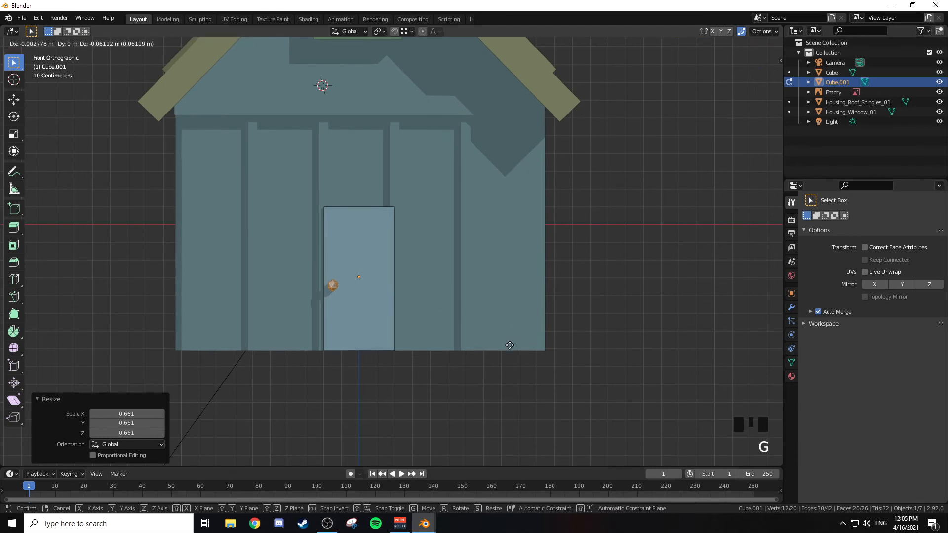
pyautogui.click(511, 341)
# Step: Enlarge the doorknob 1.527 times and nudge it about 0.01 m inward and down
pyautogui.scroll(2, 484, 310)
pyautogui.scroll(-1, 468, 300)
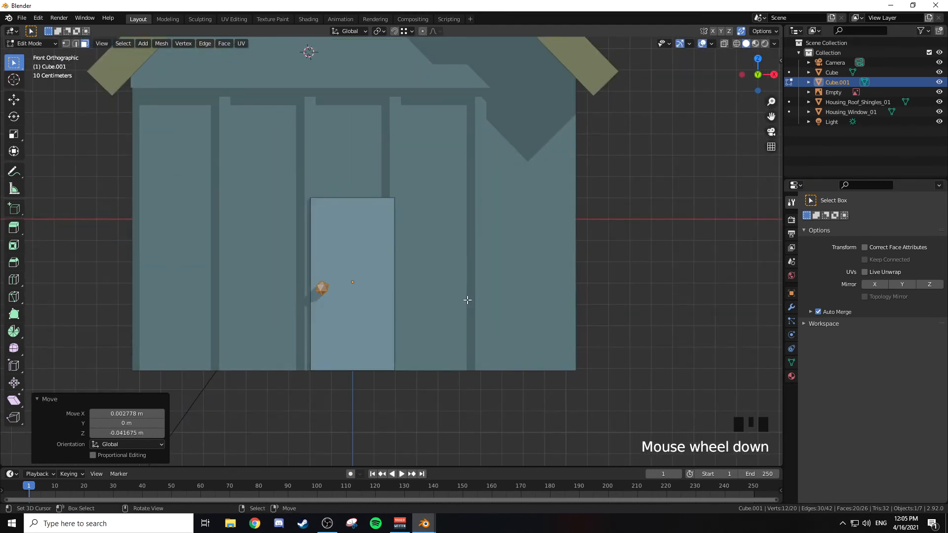
pyautogui.press('s')
pyautogui.click(533, 311)
pyautogui.press('g')
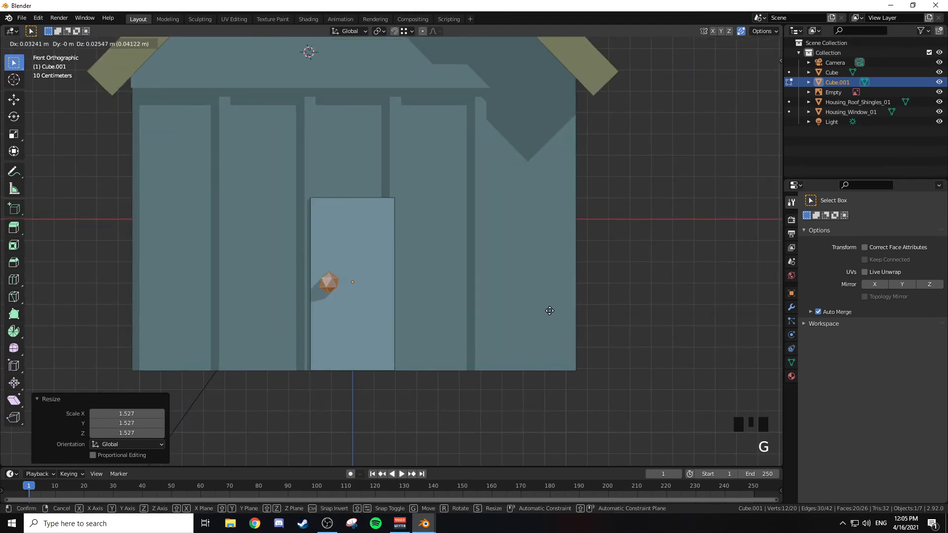
pyautogui.click(545, 317)
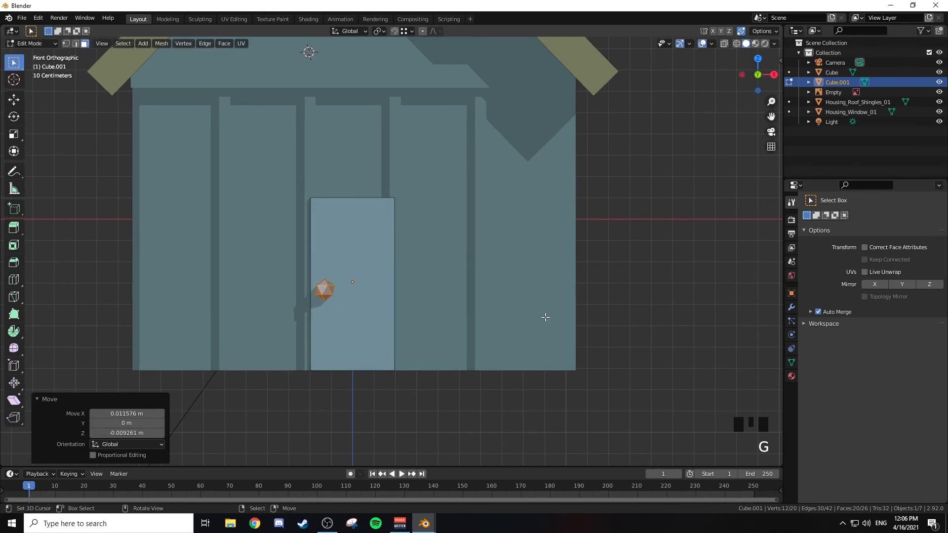
# Step: Examine the door and its knob with nothing selected, and resume editing the door's mesh
pyautogui.moveTo(463, 256); pyautogui.dragTo(383, 257, button='middle')
pyautogui.press('Tab')
pyautogui.hotkey('alt', 'a')
pyautogui.hotkey('alt', 'a')
pyautogui.hotkey('alt', 'a')
pyautogui.press('Tab')
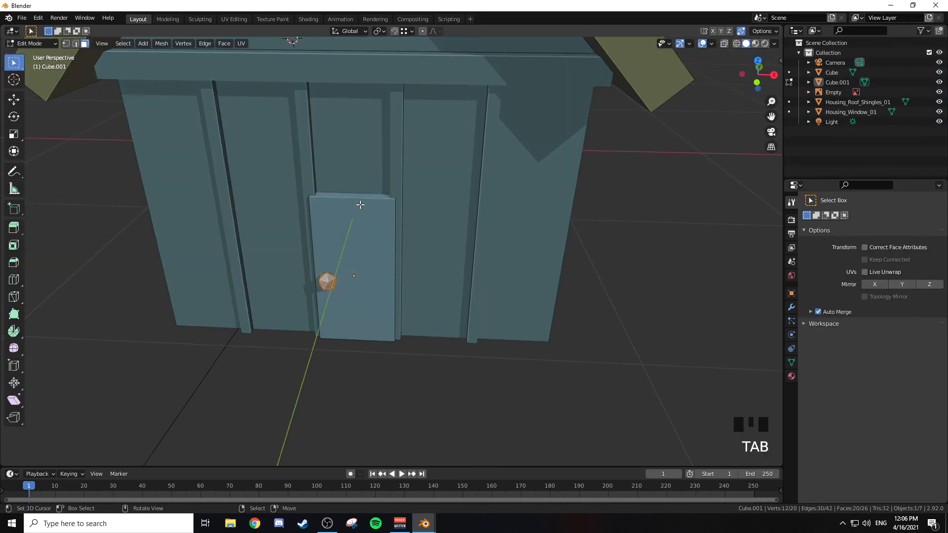
# Step: Try a single centred vertical loop cut on the door and undo it
pyautogui.hotkey('ctrl', 'r')
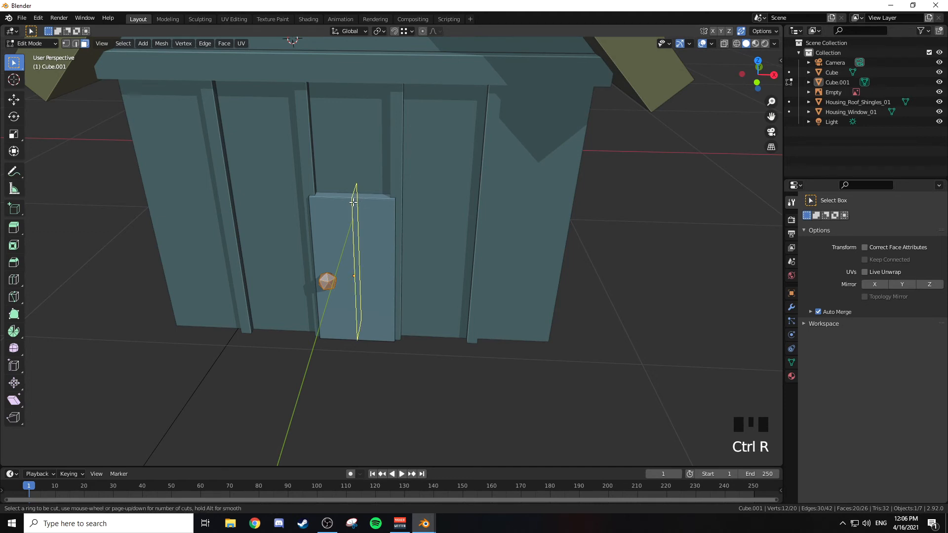
pyautogui.click(353, 207)
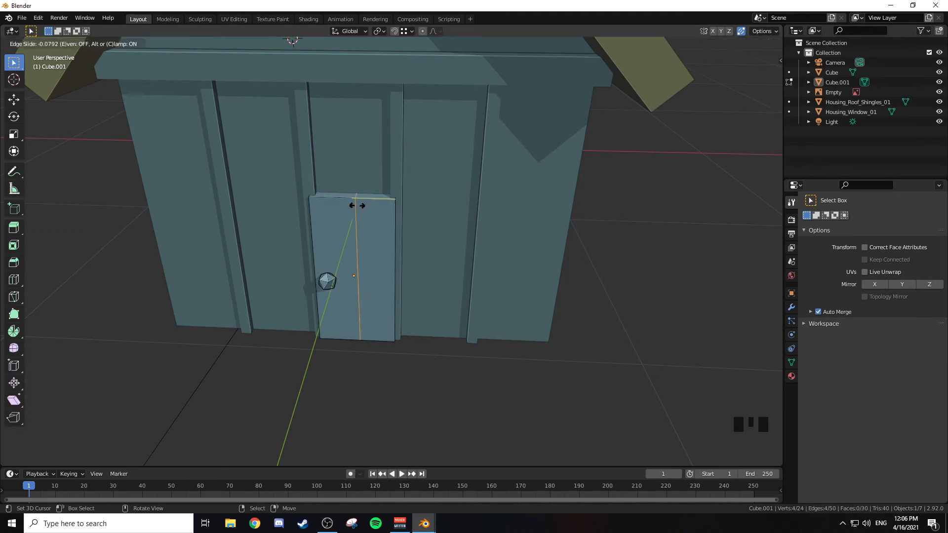
pyautogui.rightClick(354, 205)
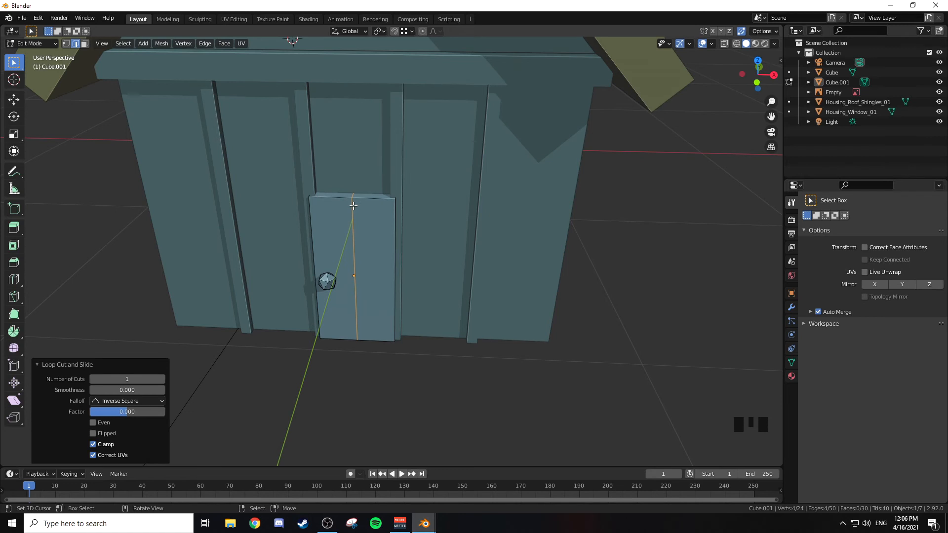
pyautogui.hotkey('ctrl', 'z')
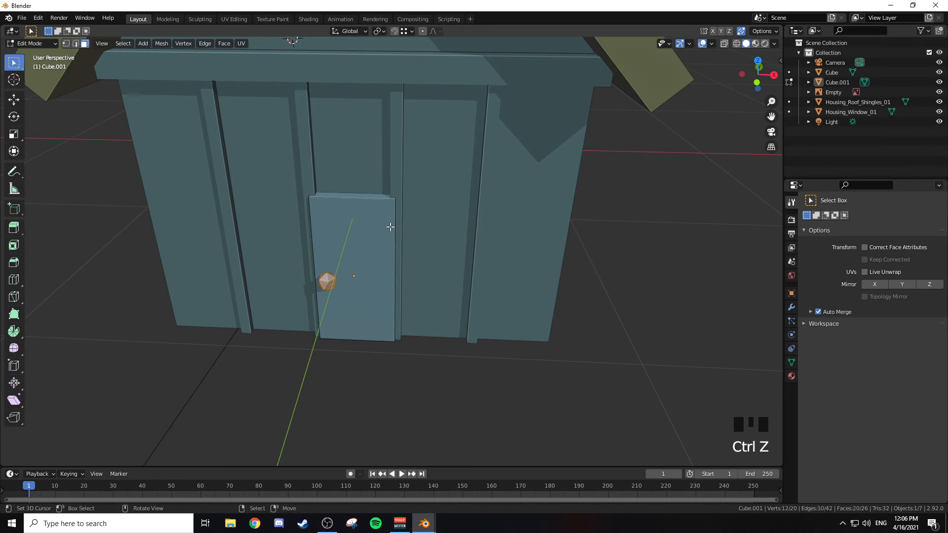
# Step: Cut the door with two evenly spaced vertical edge loops, without sliding them
pyautogui.hotkey('ctrl', 'r')
pyautogui.scroll(1, 357, 207)
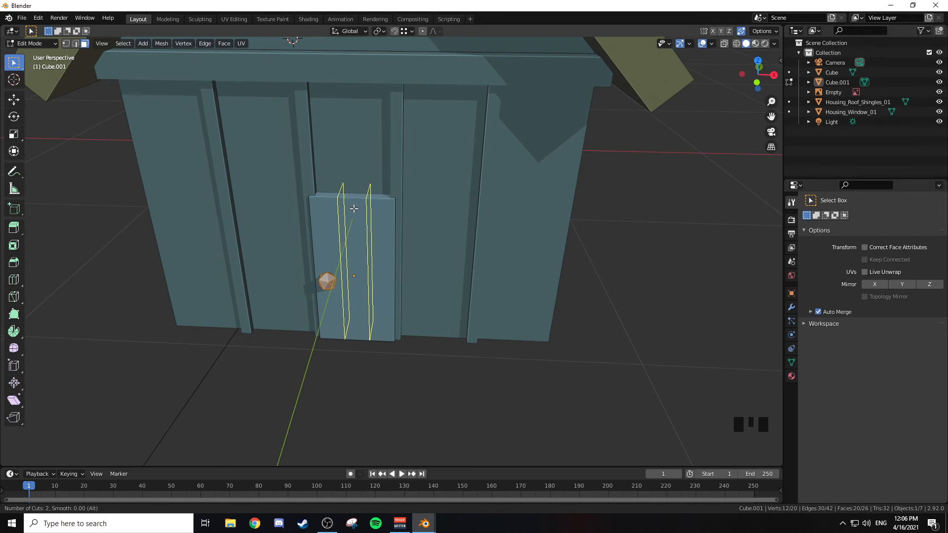
pyautogui.click(353, 209)
pyautogui.rightClick(370, 216)
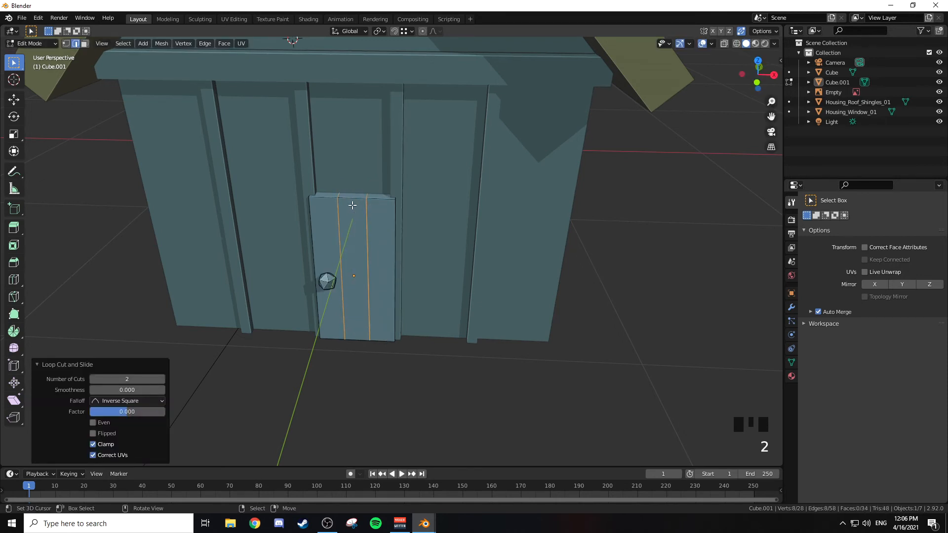
# Step: Raise the top edges of the door's middle plank about 0.146 m along Z to form an angled door top
pyautogui.press('KP_1')
pyautogui.press('z')
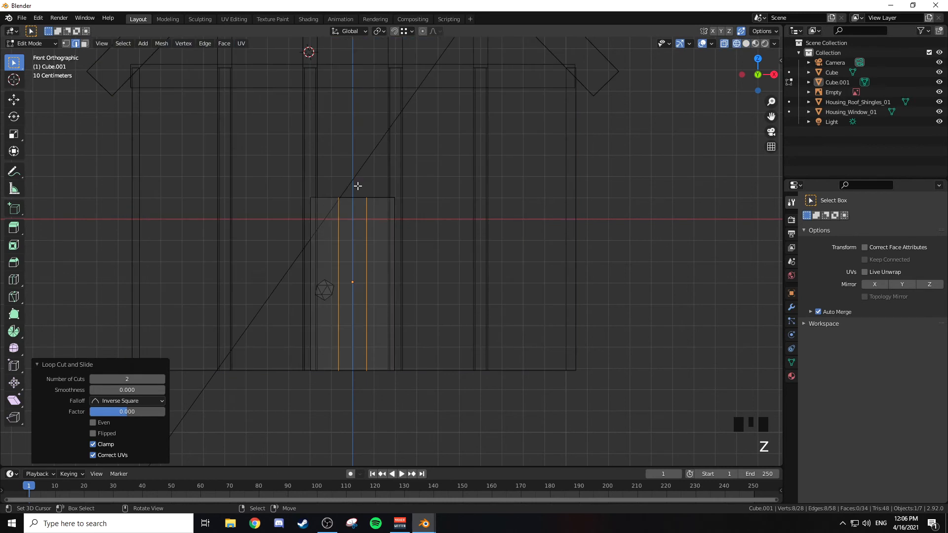
pyautogui.keyDown('shift'); pyautogui.moveTo(370, 185); pyautogui.dragTo(364, 239, button='middle'); pyautogui.keyUp('shift')
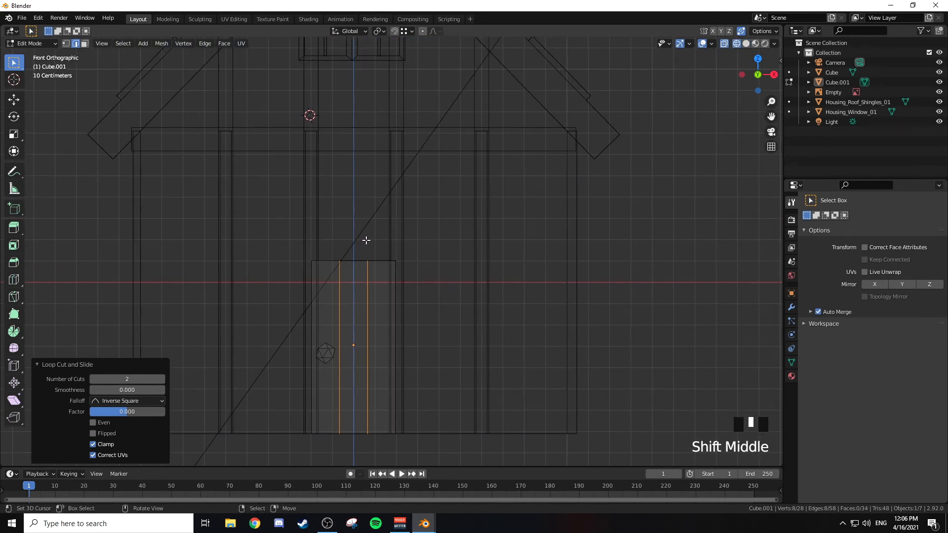
pyautogui.press('a')
pyautogui.press('a')
pyautogui.press('a')
pyautogui.press('b')
pyautogui.moveTo(336, 256); pyautogui.dragTo(405, 284)
pyautogui.press('b')
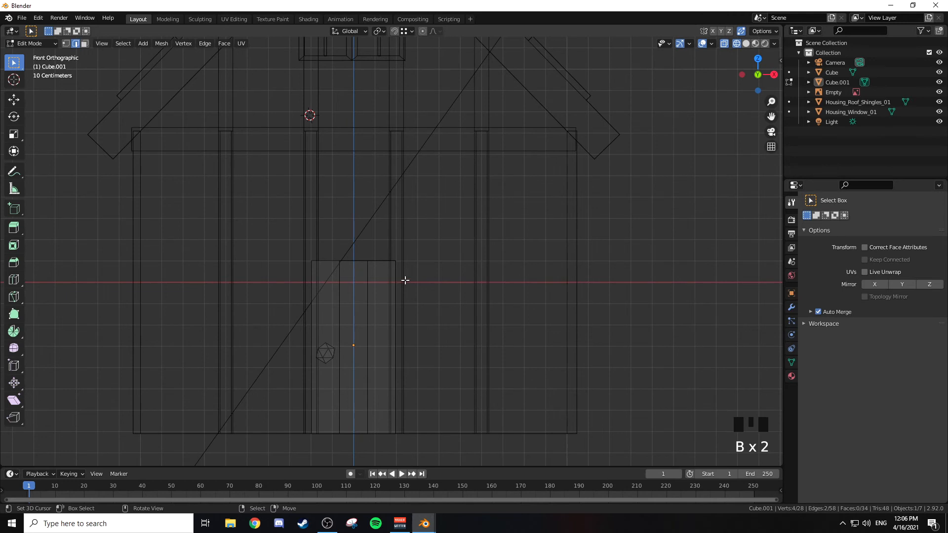
pyautogui.press('g')
pyautogui.press('z')
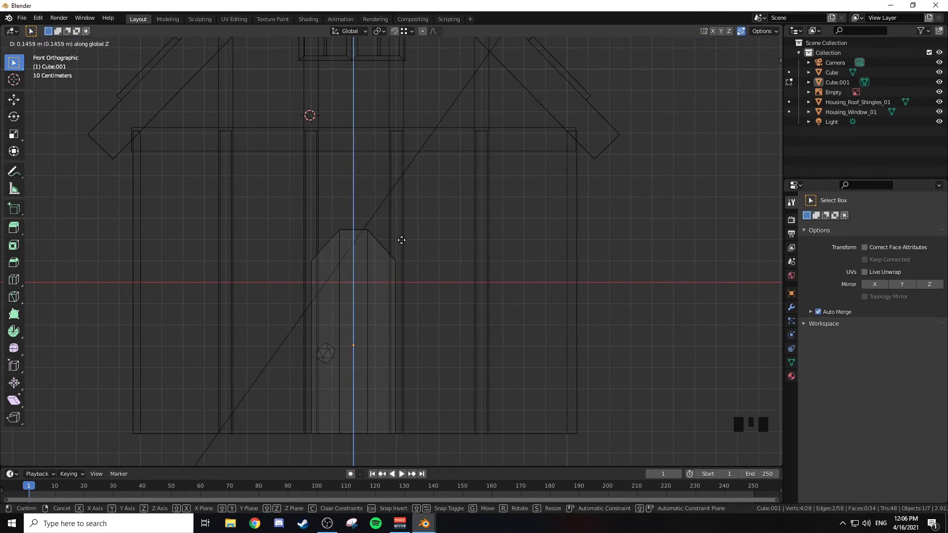
pyautogui.click(401, 240)
pyautogui.press('z')
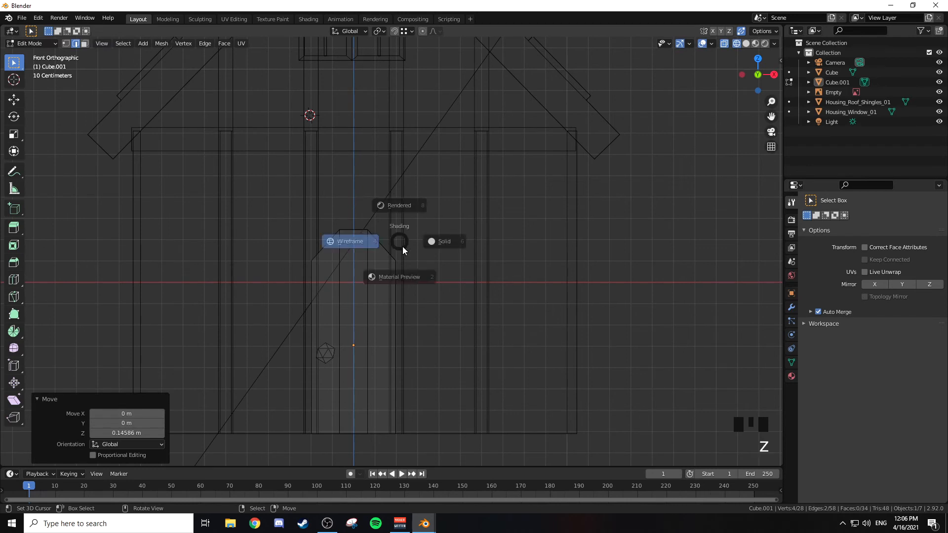
pyautogui.click(513, 242)
pyautogui.moveTo(522, 242)
pyautogui.mouseDown(button='middle')
pyautogui.moveTo(482, 225)
pyautogui.moveTo(474, 234)
pyautogui.mouseUp(button='middle')
pyautogui.press('Tab')
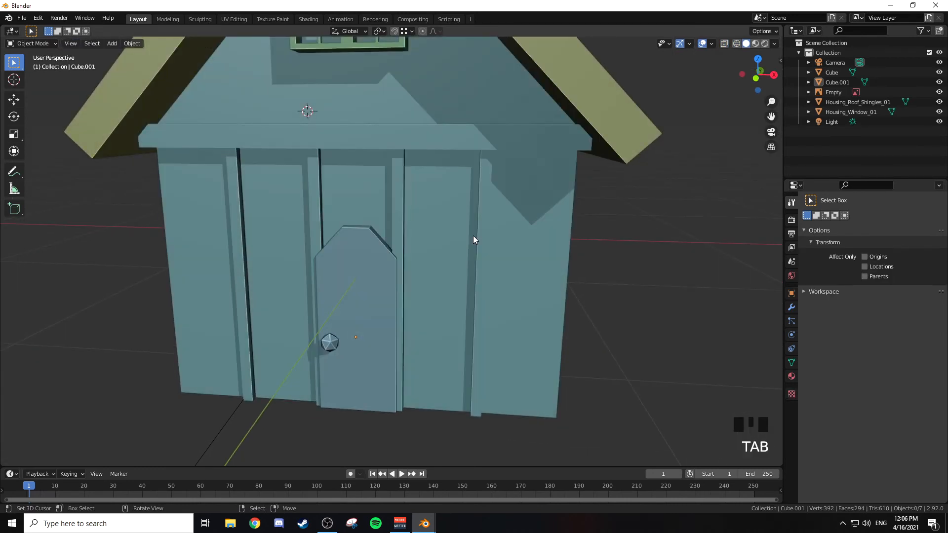
# Step: Add a cube to the door's mesh on its upper middle plank, scale it to 0.042 and nudge it about 0.02 m up and right
pyautogui.press('Tab')
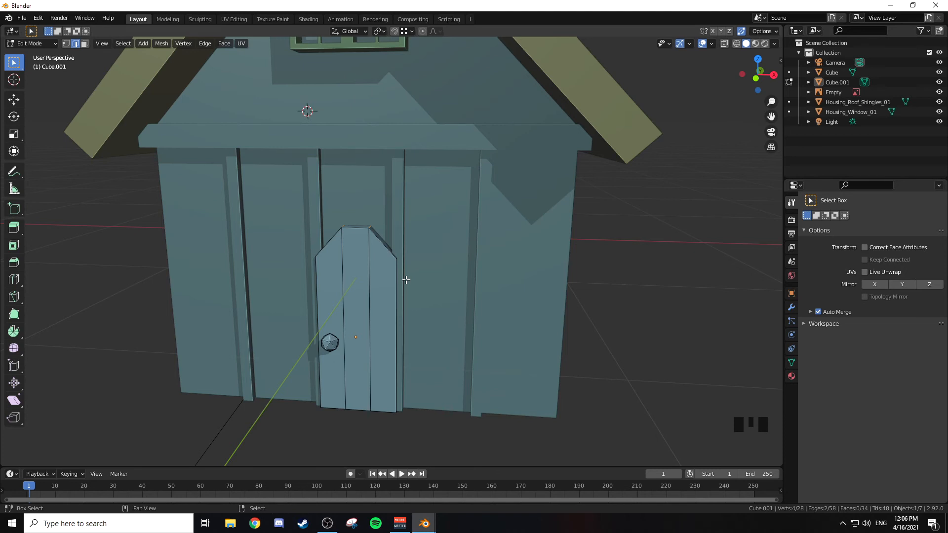
pyautogui.press('KP_1')
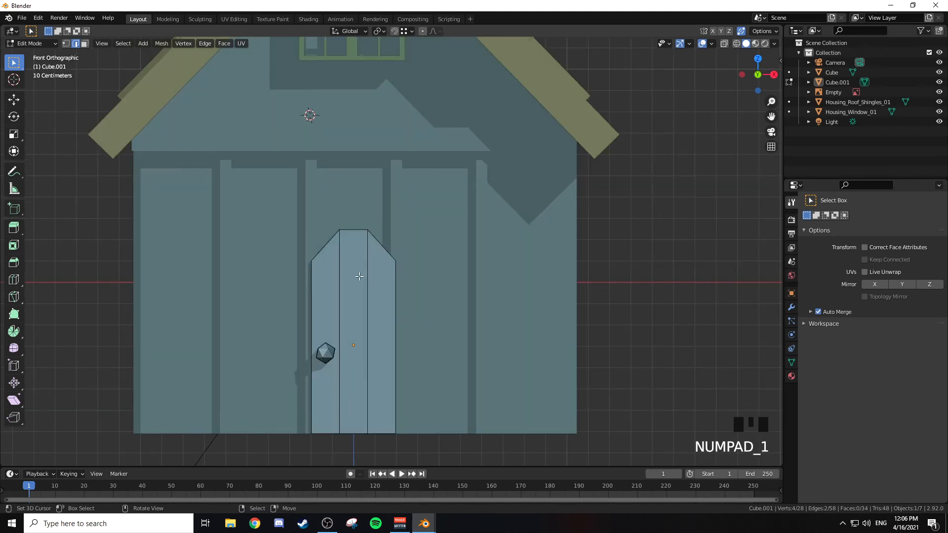
pyautogui.click(350, 279)
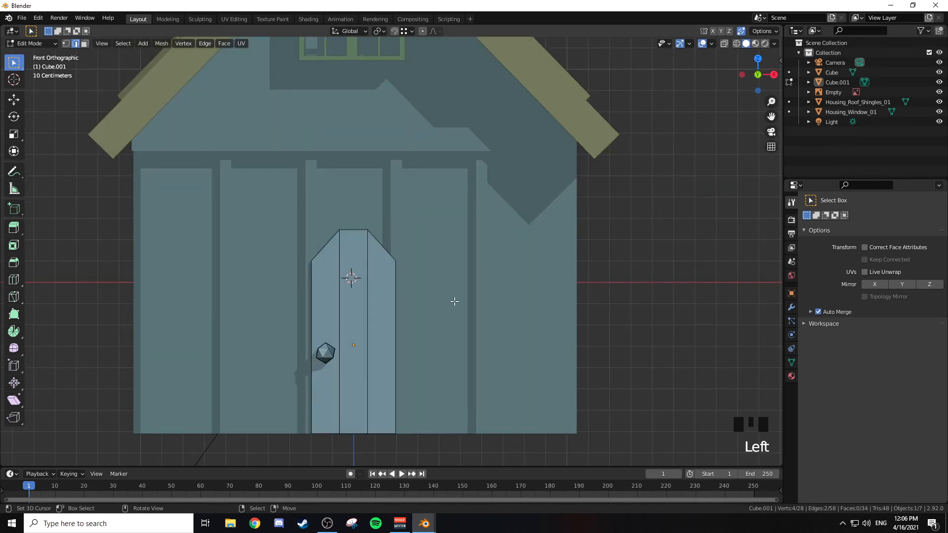
pyautogui.hotkey('shift', 'a')
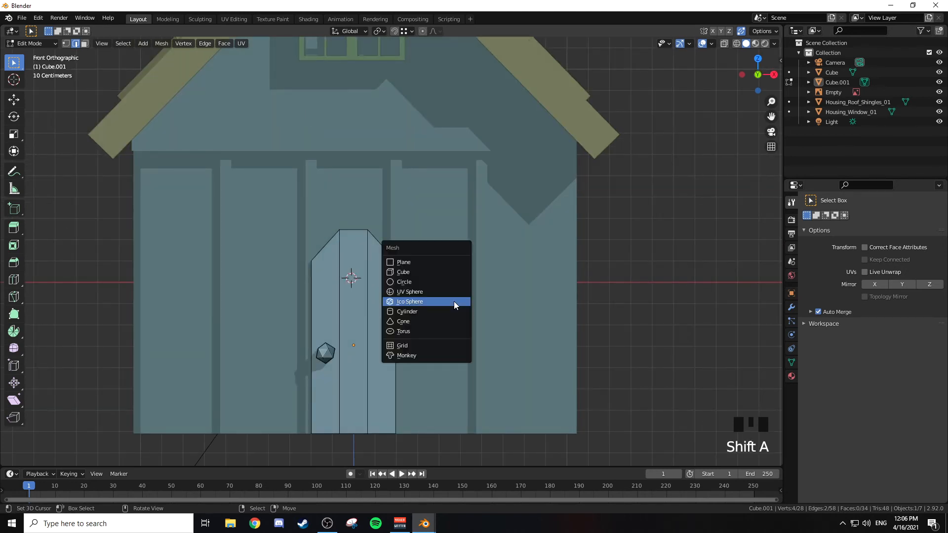
pyautogui.click(414, 271)
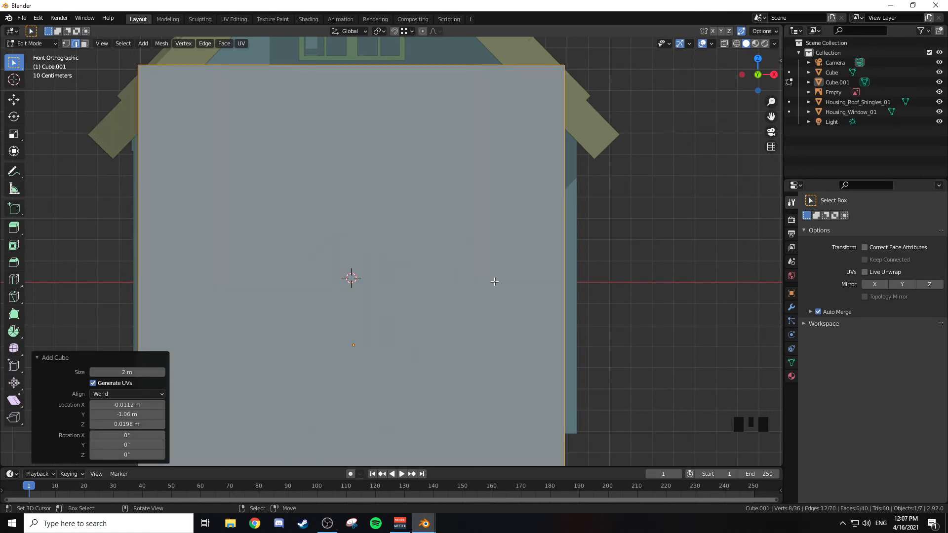
pyautogui.press('s')
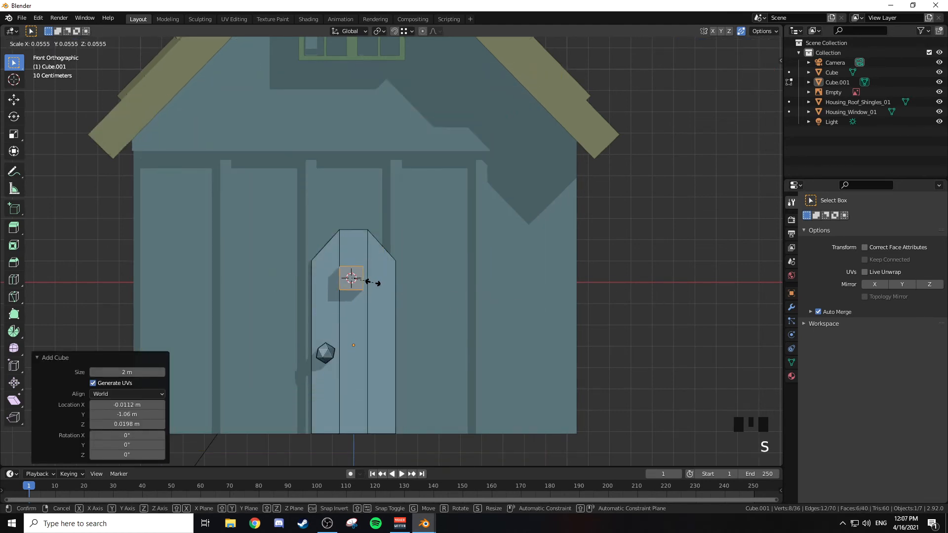
pyautogui.click(368, 282)
pyautogui.press('g')
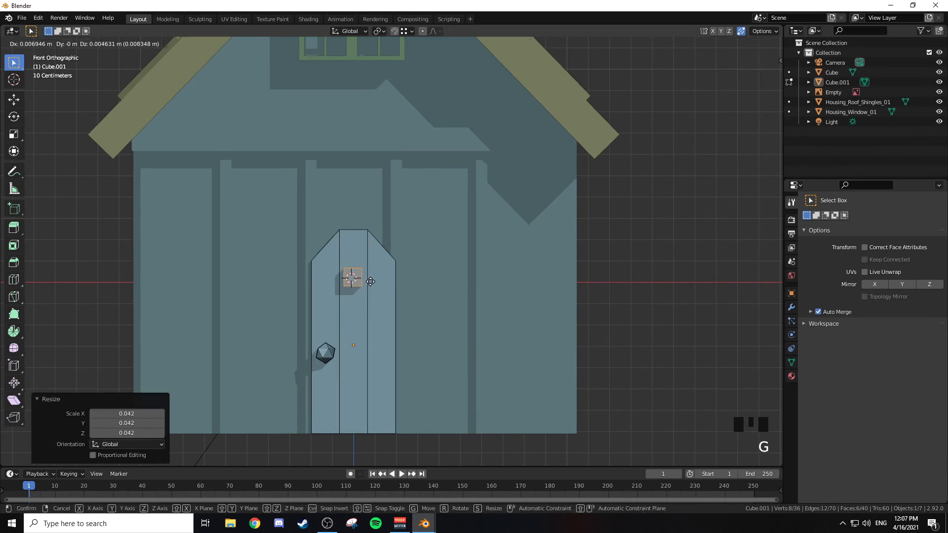
pyautogui.click(372, 278)
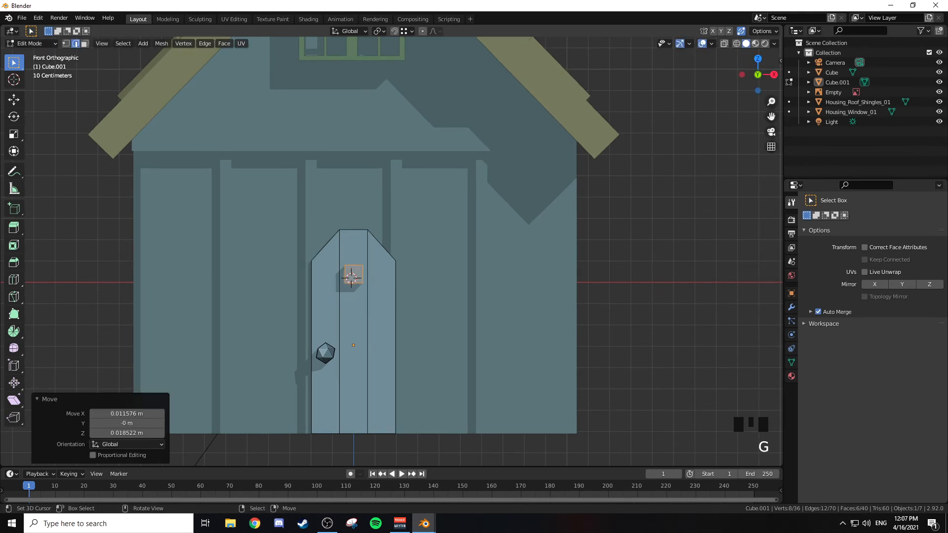
# Step: Shape the cube into a crossbar: scale X by 4.133, everything by 0.8, Z by 0.789 and X by 1.297
pyautogui.press('s')
pyautogui.press('x')
pyautogui.click(444, 281)
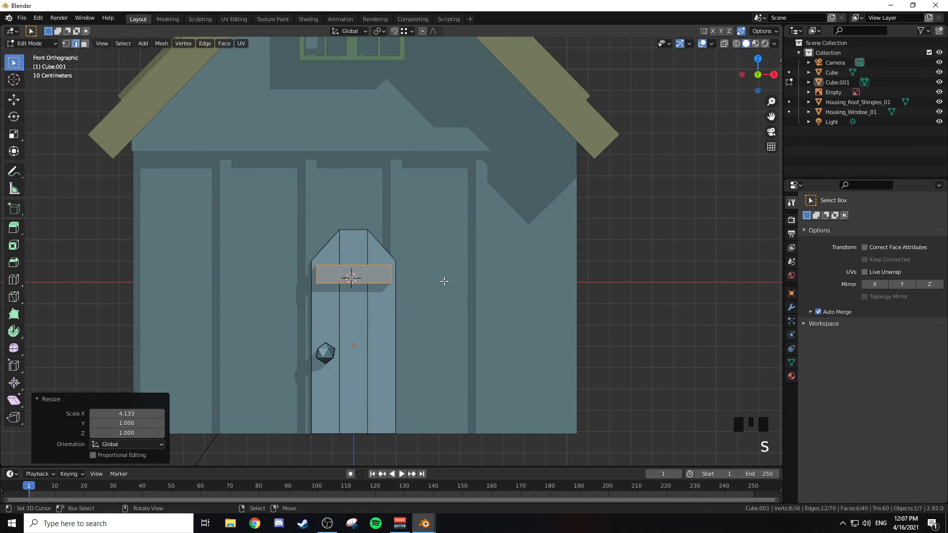
pyautogui.press('s')
pyautogui.click(534, 297)
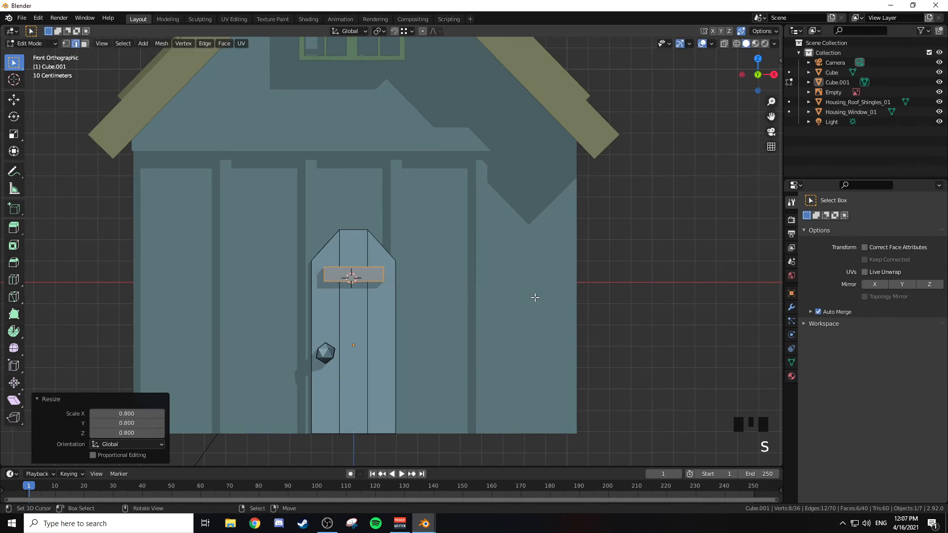
pyautogui.press('s')
pyautogui.press('x')
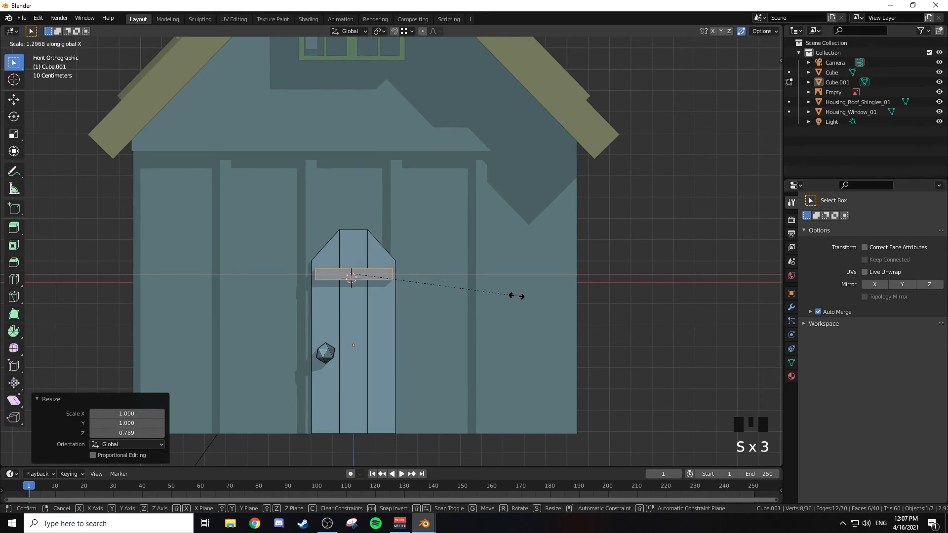
pyautogui.click(517, 296)
# Step: Halve the crossbar's depth by edge-sliding its rear face forward with factor 0.5, and return to solid shading
pyautogui.moveTo(532, 276); pyautogui.dragTo(434, 281, button='middle')
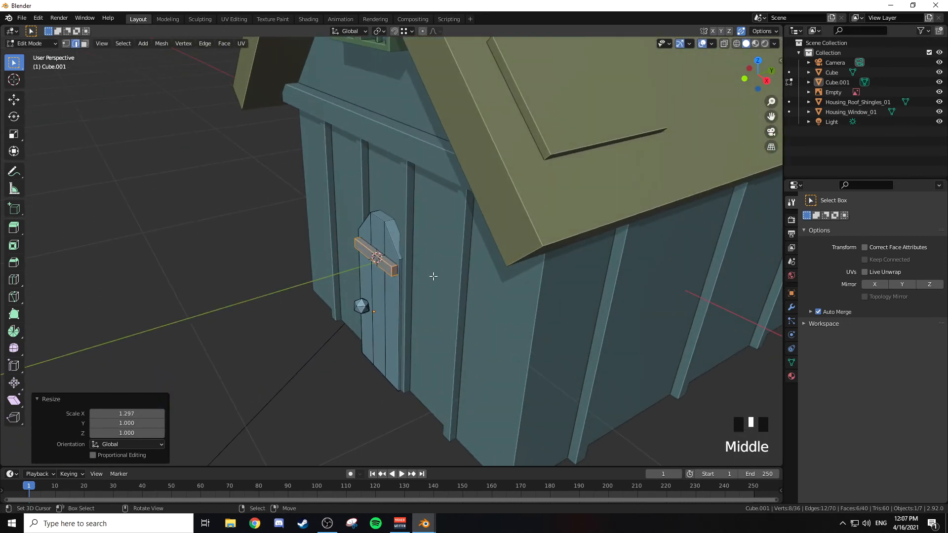
pyautogui.scroll(3, 441, 266)
pyautogui.press('z')
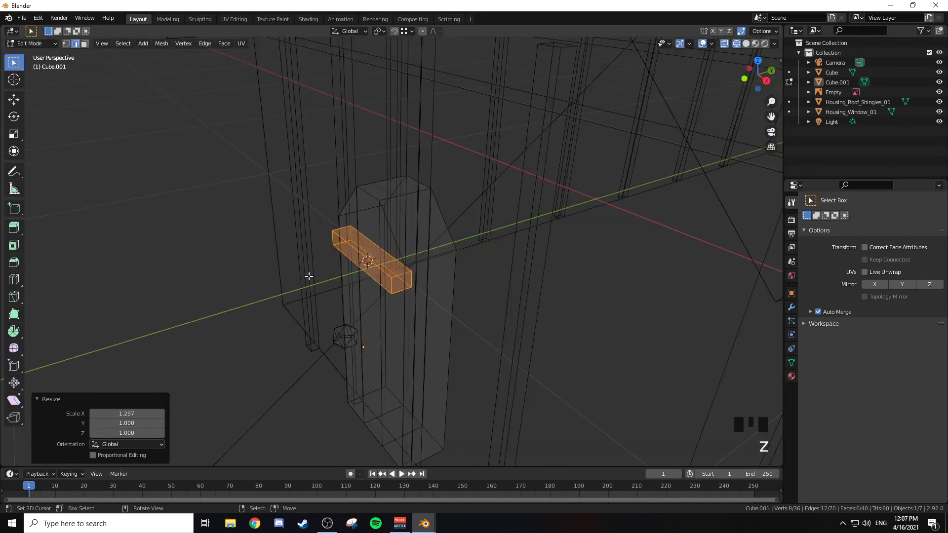
pyautogui.press('3')
pyautogui.rightClick(384, 258)
pyautogui.moveTo(413, 256)
pyautogui.mouseDown(button='middle')
pyautogui.moveTo(415, 265)
pyautogui.moveTo(418, 255)
pyautogui.mouseUp(button='middle')
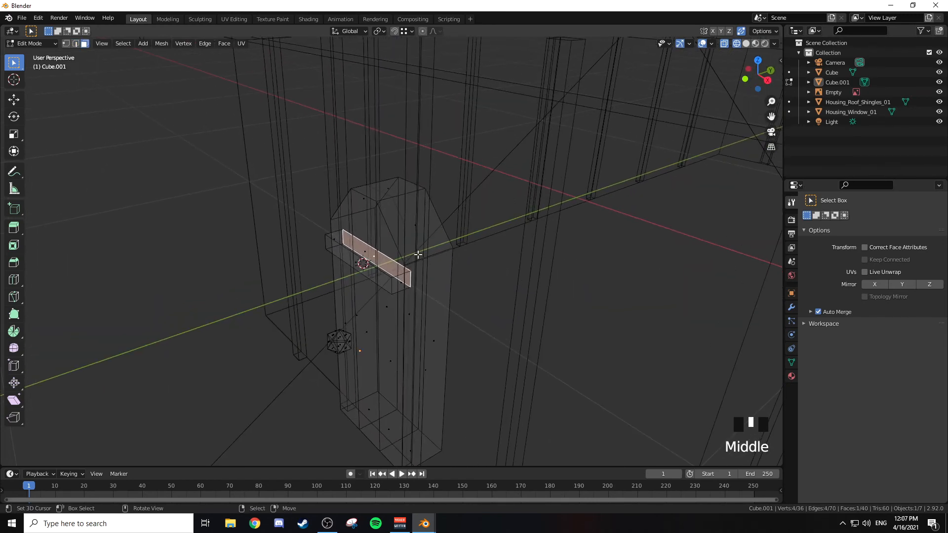
pyautogui.press('g')
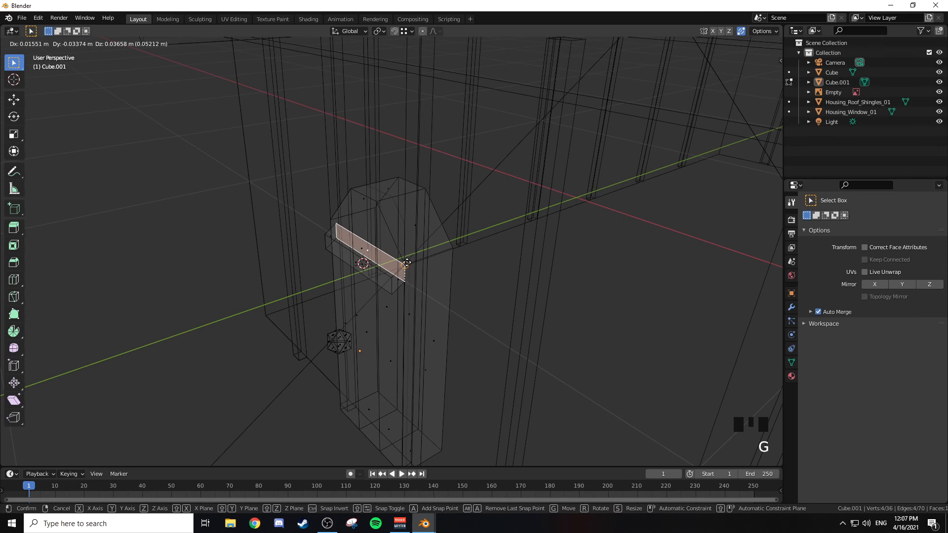
pyautogui.press('g')
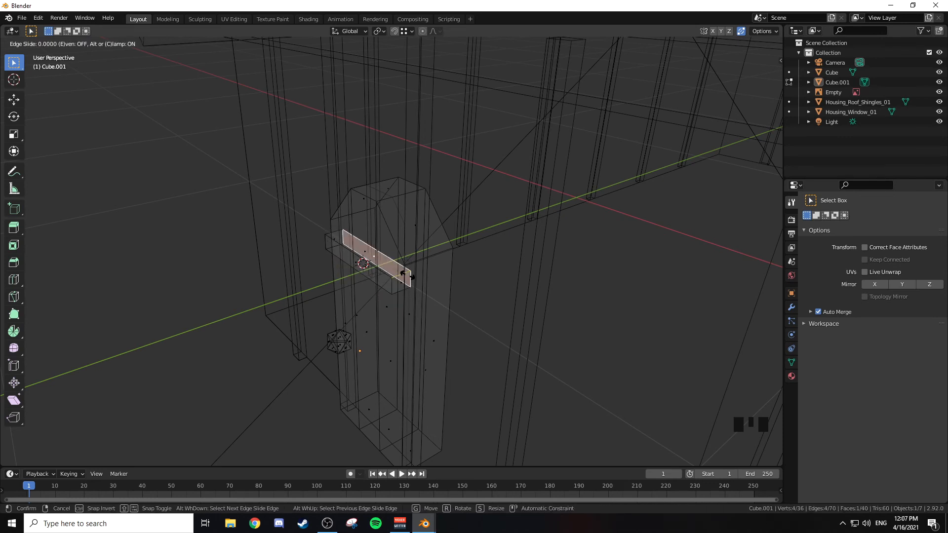
pyautogui.press('ctrl')
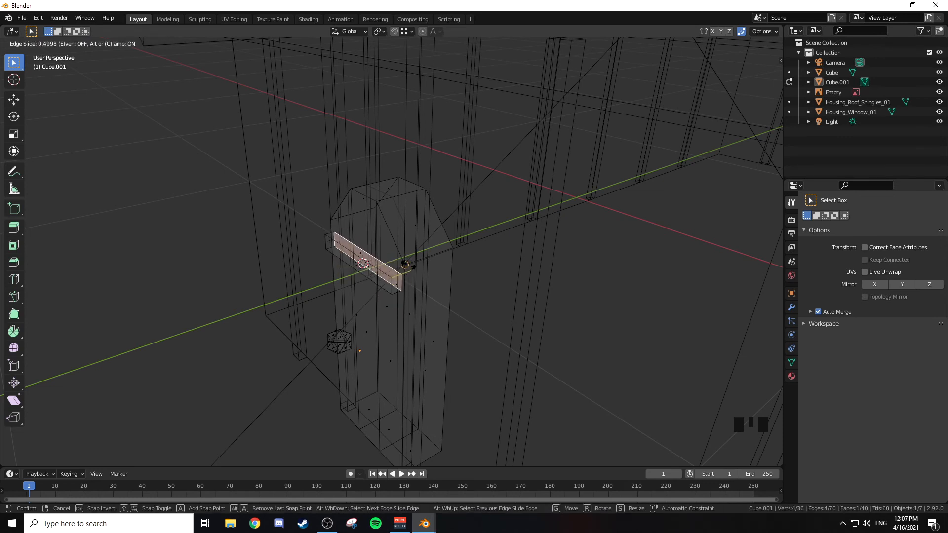
pyautogui.click(410, 265)
pyautogui.press('z')
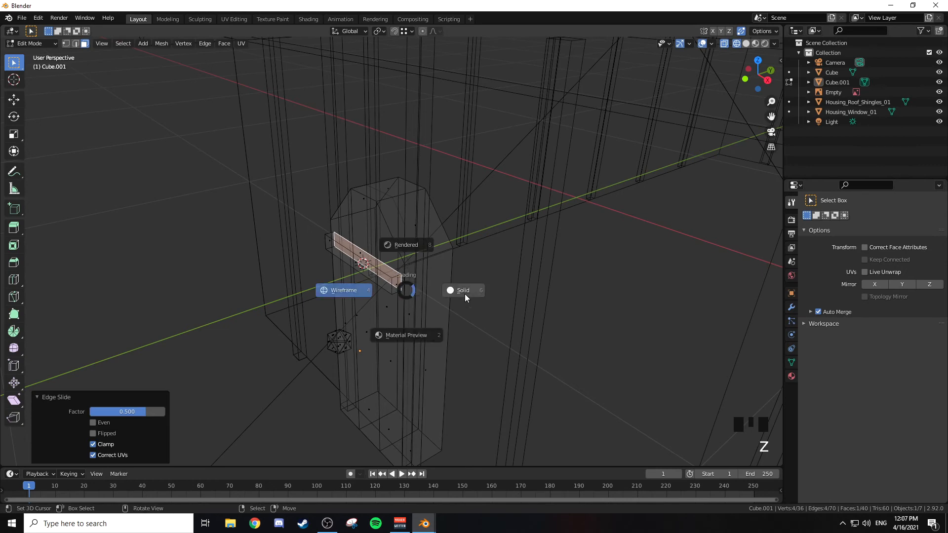
pyautogui.click(467, 298)
# Step: Move the crossbar's front face about 0.02 m along Y toward the door to thin the bar
pyautogui.moveTo(434, 293)
pyautogui.mouseDown(button='middle')
pyautogui.moveTo(587, 275)
pyautogui.moveTo(487, 294)
pyautogui.moveTo(385, 281)
pyautogui.mouseUp(button='middle')
pyautogui.rightClick(385, 277)
pyautogui.press('g')
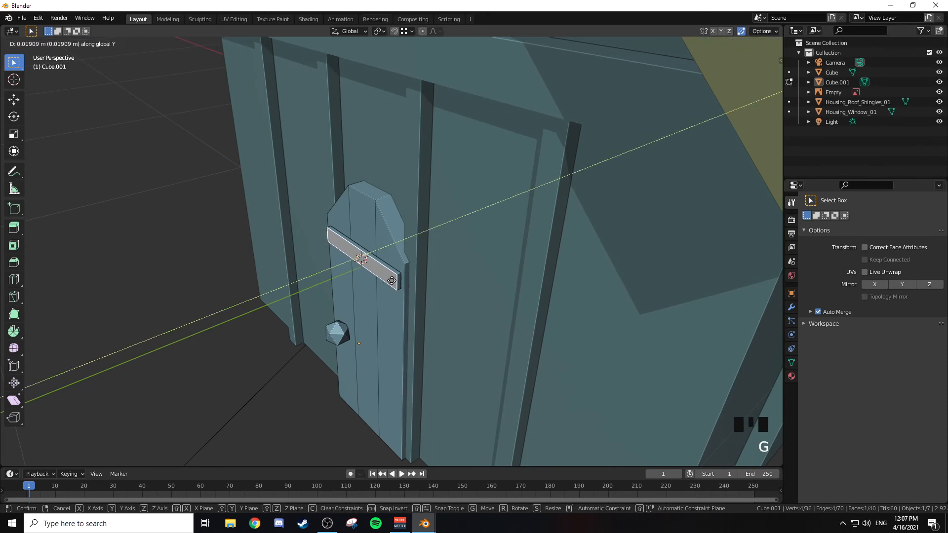
pyautogui.click(388, 284)
pyautogui.moveTo(388, 284); pyautogui.dragTo(419, 315, button='middle')
pyautogui.scroll(-3, 407, 298)
pyautogui.press('Tab')
pyautogui.press('Tab')
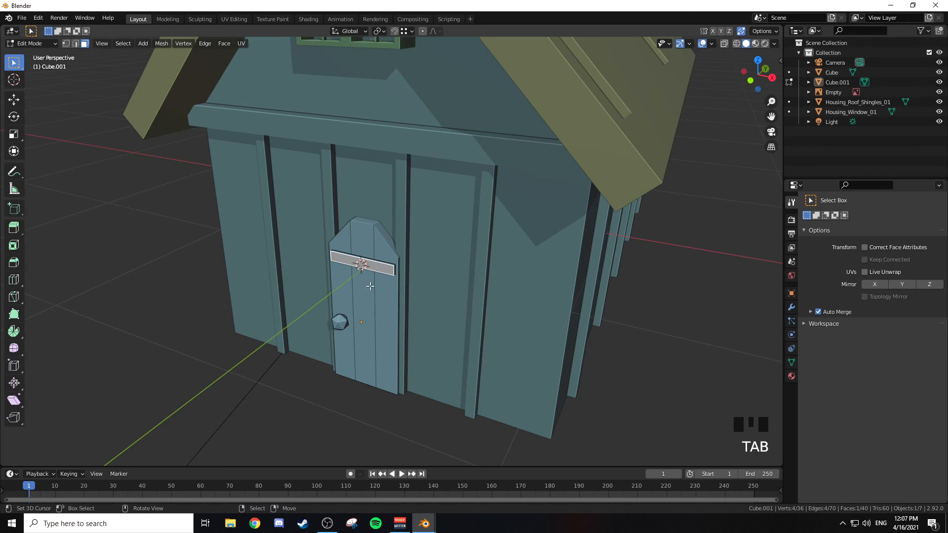
# Step: Add a second cube on the door, scale it to 0.037, move it onto the left plank seam and scale it again by 0.658
pyautogui.moveTo(371, 288); pyautogui.dragTo(383, 288, button='middle')
pyautogui.hotkey('shift', 'a')
pyautogui.click(383, 288)
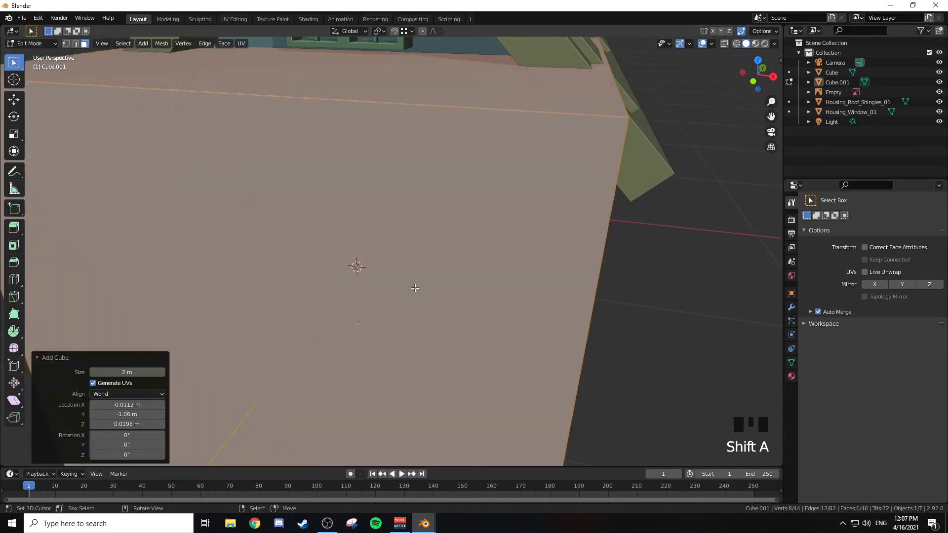
pyautogui.press('KP_1')
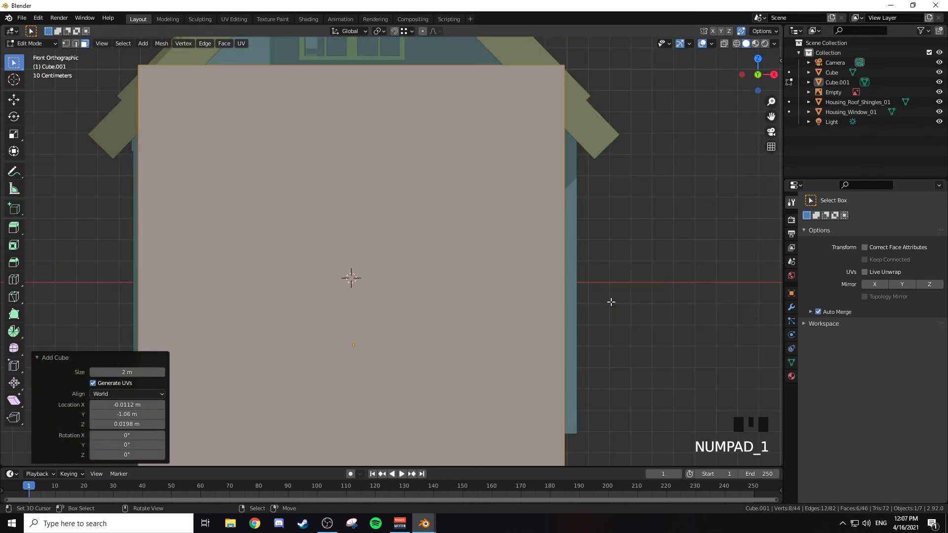
pyautogui.press('s')
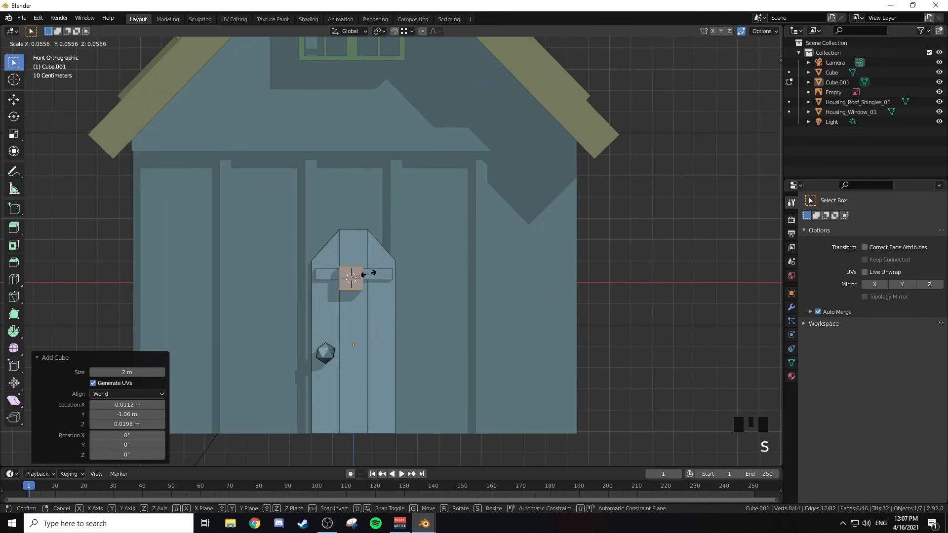
pyautogui.click(367, 273)
pyautogui.press('g')
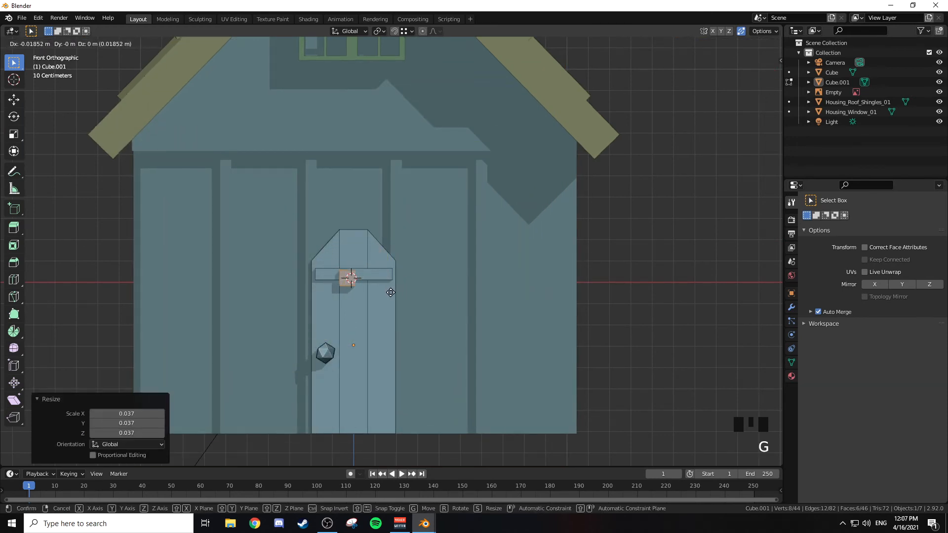
pyautogui.click(384, 292)
pyautogui.press('s')
pyautogui.click(404, 298)
# Step: Stretch the small cube 14.109 times along Z into a vertical strip and lower it about 0.206 m
pyautogui.press('s')
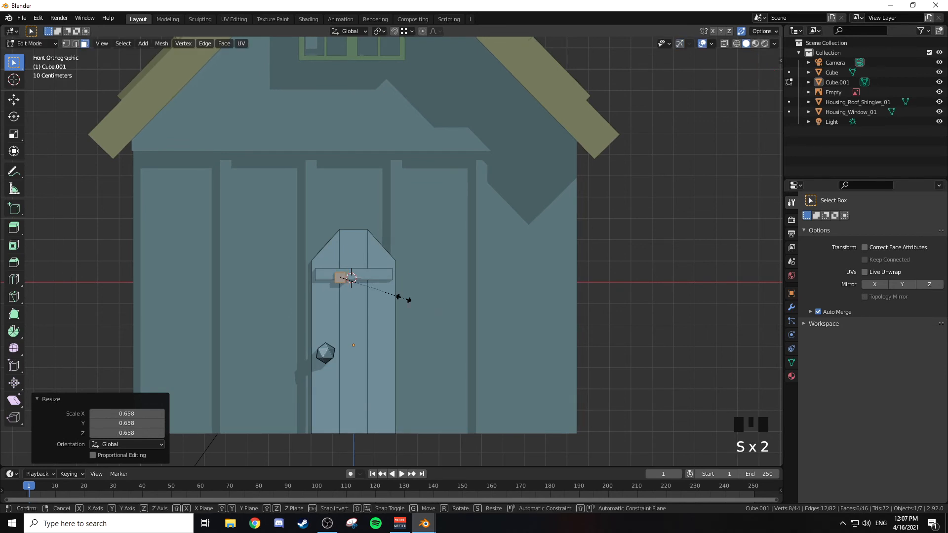
pyautogui.press('z')
pyautogui.click(420, 296)
pyautogui.press('g')
pyautogui.press('z')
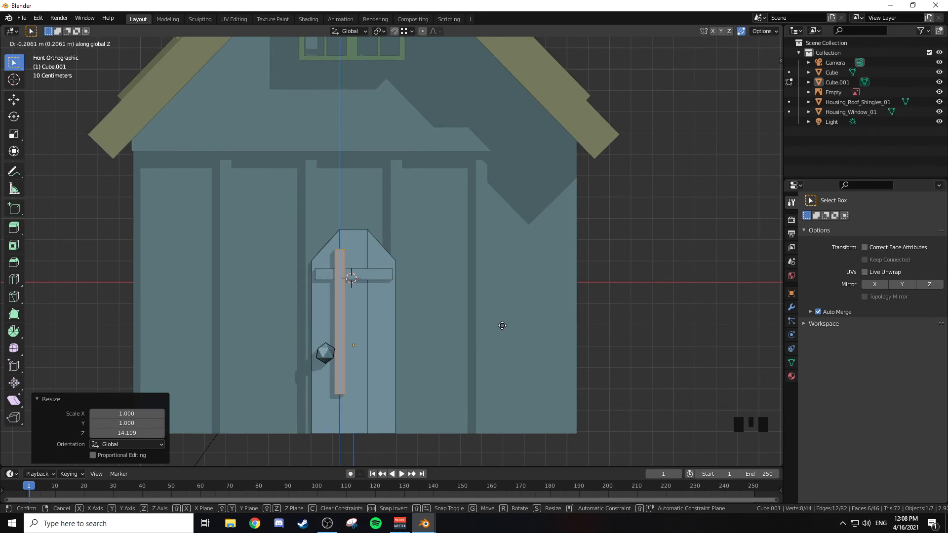
pyautogui.click(502, 325)
# Step: Lower the bottom face of the vertical strip about 0.186 m along Z to the door's foot
pyautogui.keyDown('shift'); pyautogui.moveTo(387, 350); pyautogui.dragTo(372, 294, button='middle'); pyautogui.keyUp('shift')
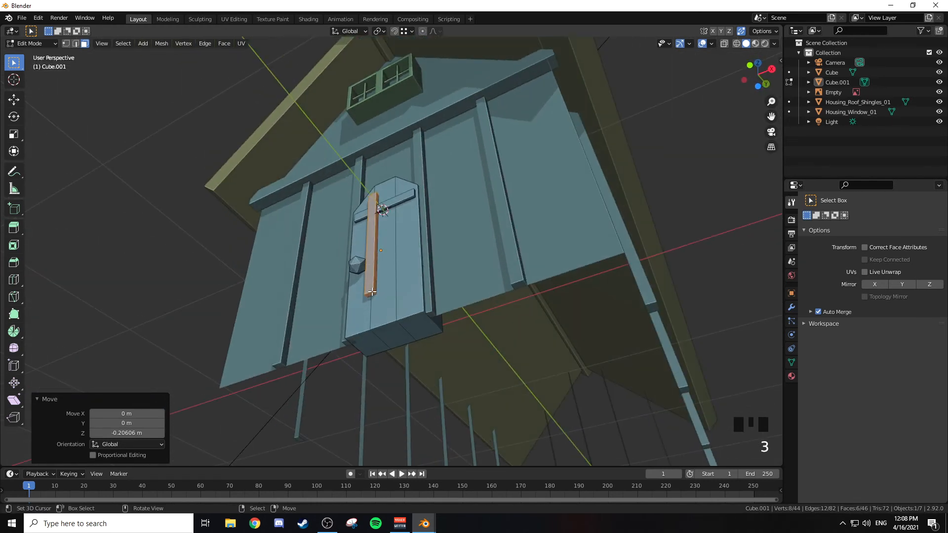
pyautogui.click(371, 292)
pyautogui.press('g')
pyautogui.click(399, 279)
# Step: Move the front face of the vertical strip about 0.016 m along Y toward the door, behind the crossbar's front
pyautogui.moveTo(399, 279); pyautogui.dragTo(358, 221, button='middle')
pyautogui.scroll(2, 357, 220)
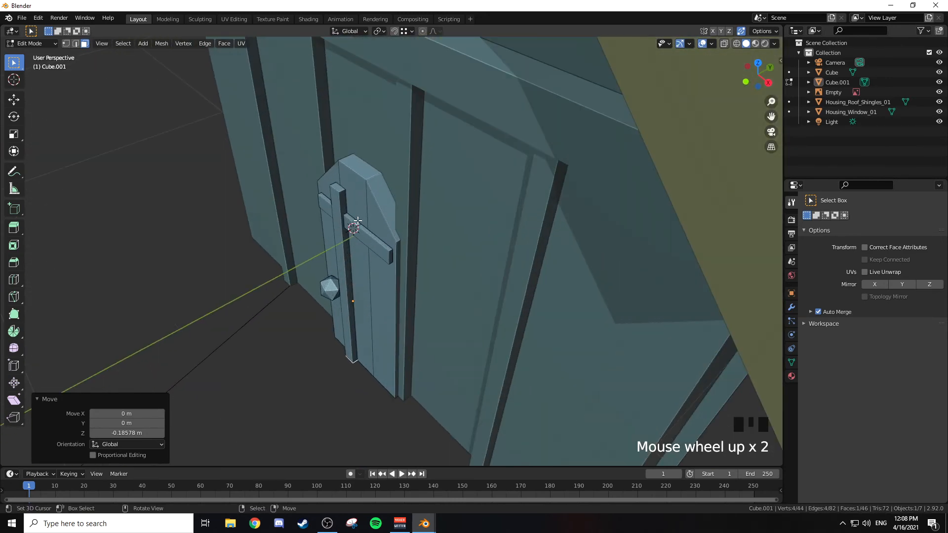
pyautogui.rightClick(355, 239)
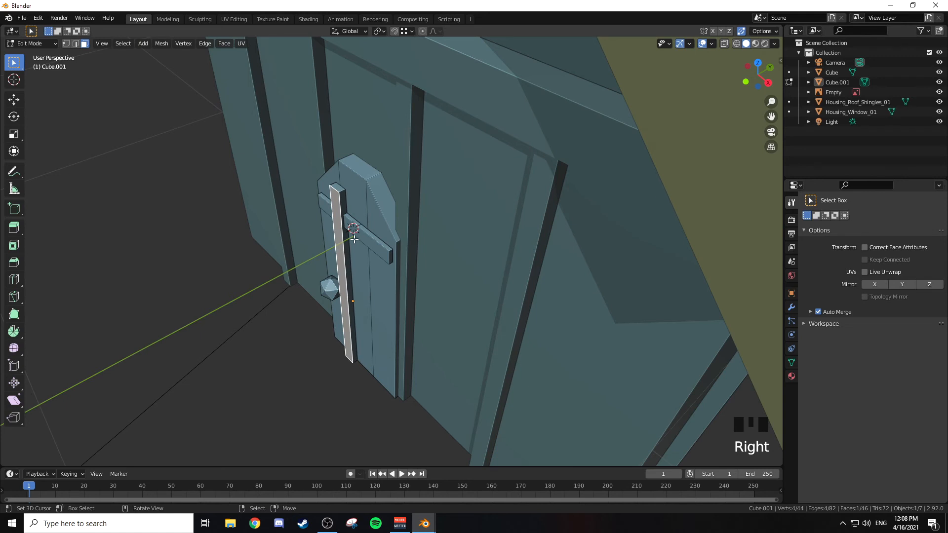
pyautogui.press('g')
pyautogui.press('y')
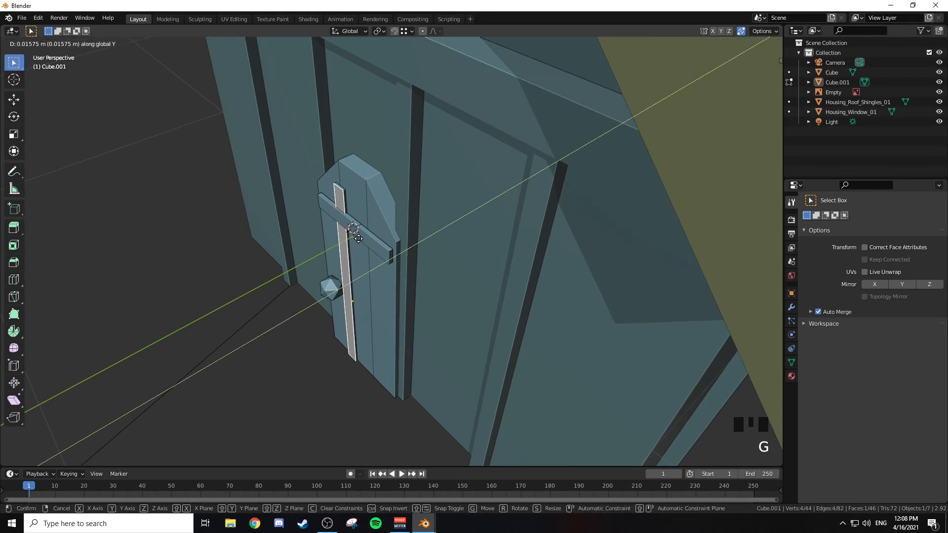
pyautogui.click(359, 239)
# Step: Select the vertical strip's rear face in wireframe view and move it about -0.024 m along Y to thin the strip
pyautogui.moveTo(385, 232)
pyautogui.mouseDown(button='middle')
pyautogui.moveTo(471, 217)
pyautogui.moveTo(371, 224)
pyautogui.mouseUp(button='middle')
pyautogui.hotkey('alt', 'z')
pyautogui.rightClick(371, 223)
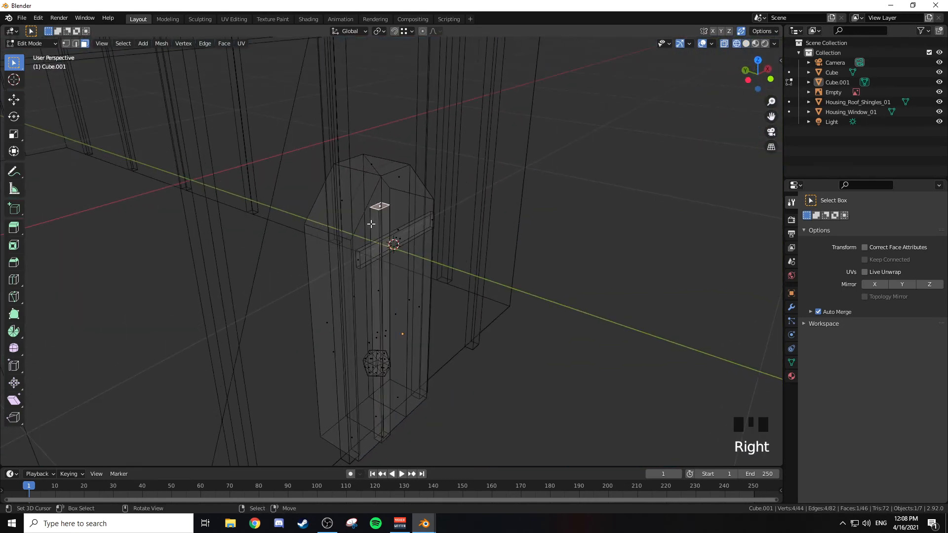
pyautogui.rightClick(372, 289)
pyautogui.rightClick(378, 291)
pyautogui.moveTo(375, 294); pyautogui.dragTo(428, 233, button='middle')
pyautogui.rightClick(431, 316)
pyautogui.moveTo(431, 316); pyautogui.dragTo(275, 271, button='middle')
pyautogui.rightClick(423, 285)
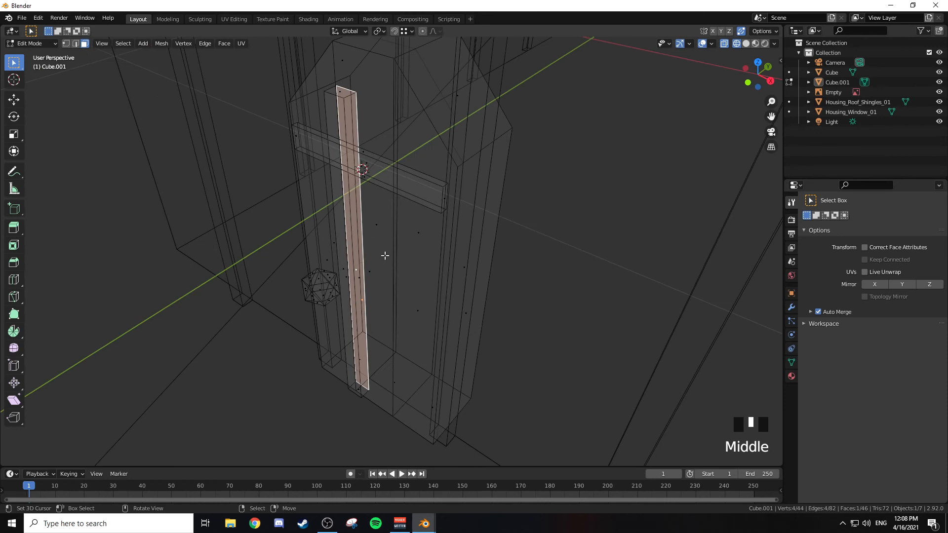
pyautogui.press('h')
pyautogui.hotkey('ctrl', 'z')
pyautogui.press('g')
pyautogui.click(460, 167)
pyautogui.press('z')
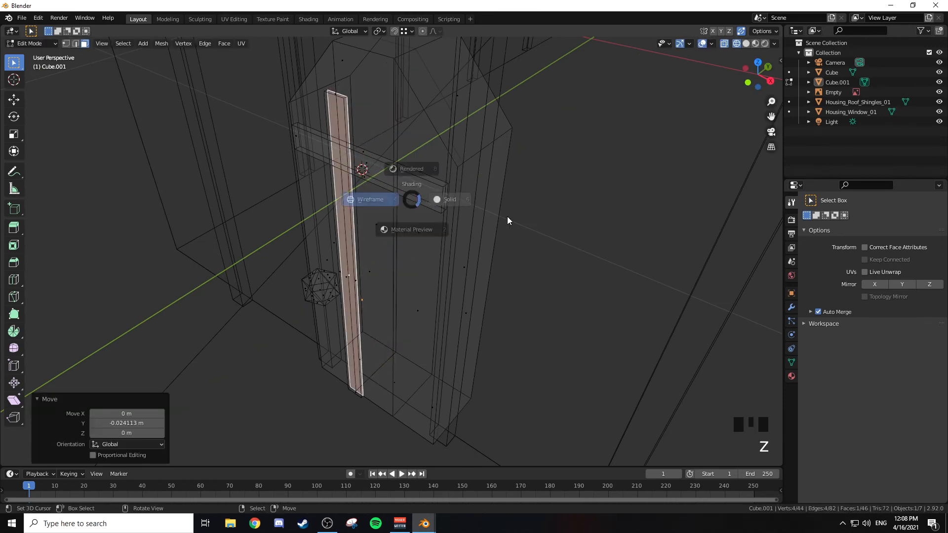
pyautogui.click(508, 217)
pyautogui.moveTo(452, 213)
pyautogui.mouseDown(button='middle')
pyautogui.moveTo(432, 178)
pyautogui.moveTo(466, 169)
pyautogui.moveTo(519, 212)
pyautogui.moveTo(455, 244)
pyautogui.moveTo(417, 218)
pyautogui.moveTo(466, 201)
pyautogui.mouseUp(button='middle')
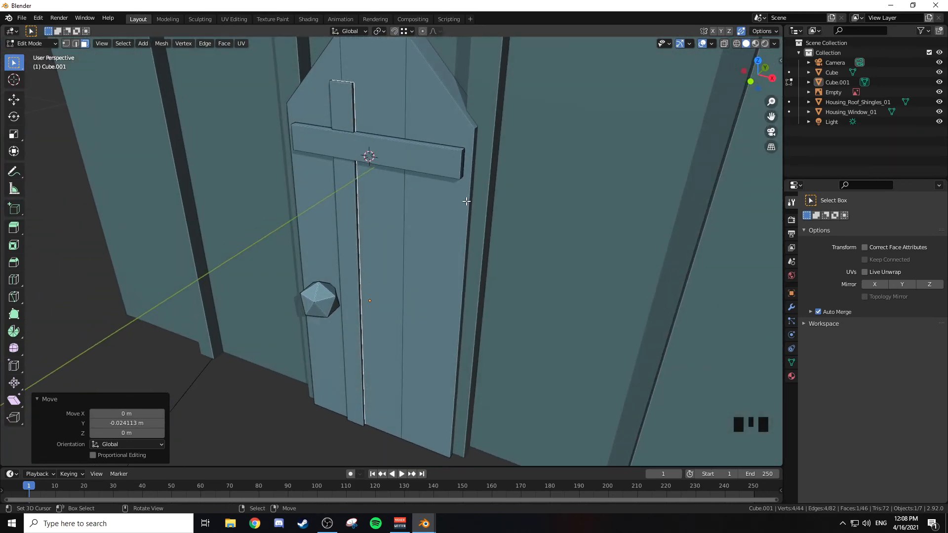
# Step: Duplicate the whole vertical strip along X by about 0.13 m onto the door's other plank seam
pyautogui.press('ctrl+KP_Add')
pyautogui.press('ctrl+KP_Add')
pyautogui.press('ctrl+KP_Add')
pyautogui.press('ctrl+KP_Add')
pyautogui.press('ctrl+KP_Add')
pyautogui.press('ctrl+KP_Add')
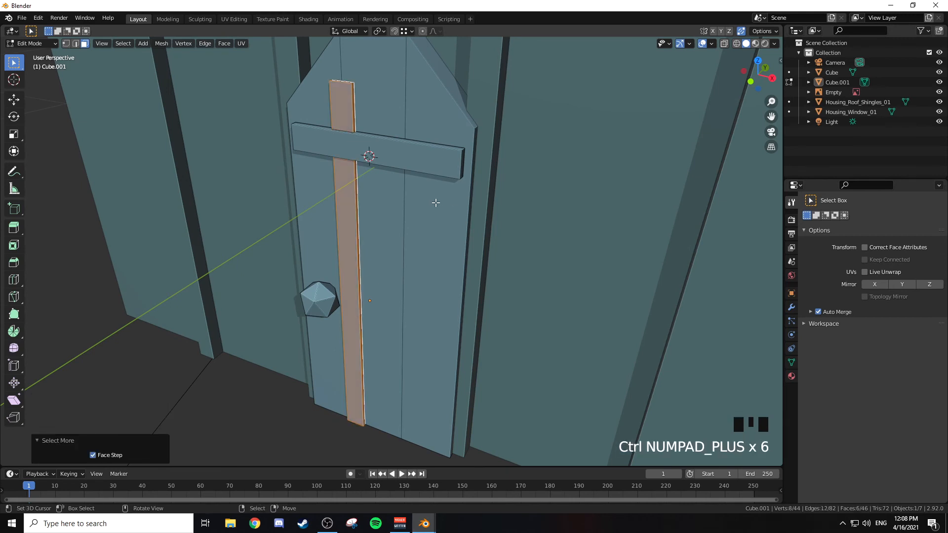
pyautogui.press('KP_1')
pyautogui.keyDown('shift'); pyautogui.moveTo(435, 202); pyautogui.dragTo(365, 191, button='middle'); pyautogui.keyUp('shift')
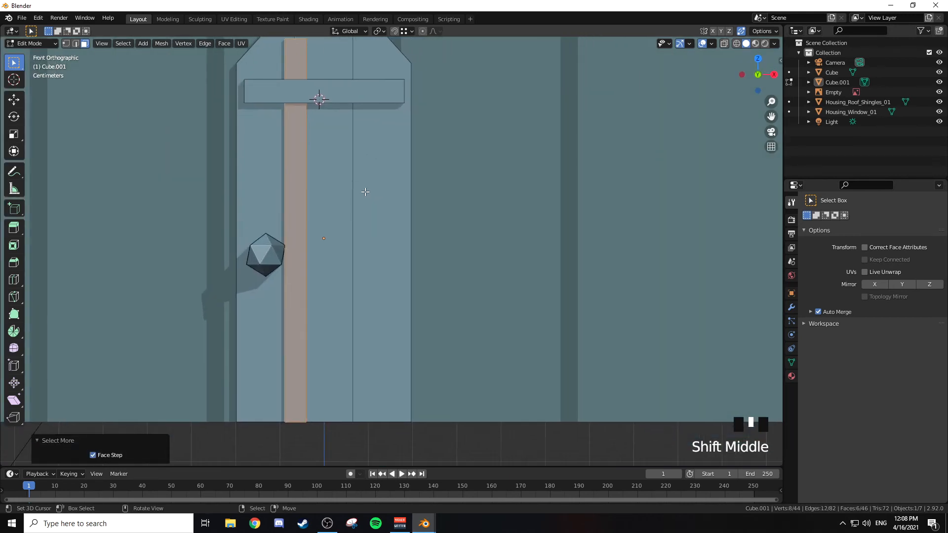
pyautogui.hotkey('shift', 'd')
pyautogui.press('x')
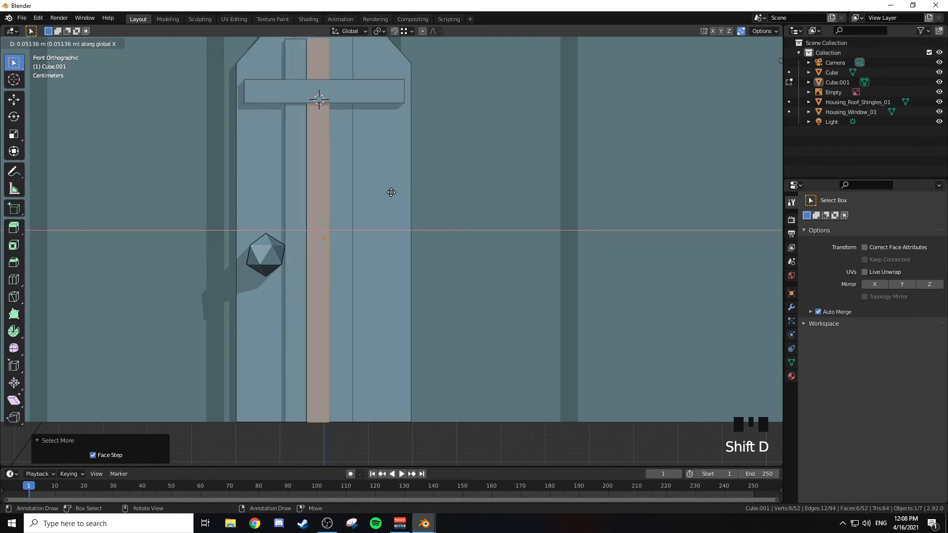
pyautogui.click(423, 195)
pyautogui.scroll(-2, 424, 195)
pyautogui.keyDown('shift'); pyautogui.moveTo(423, 194); pyautogui.dragTo(425, 234, button='middle'); pyautogui.keyUp('shift')
pyautogui.press('Tab')
pyautogui.scroll(-2, 419, 232)
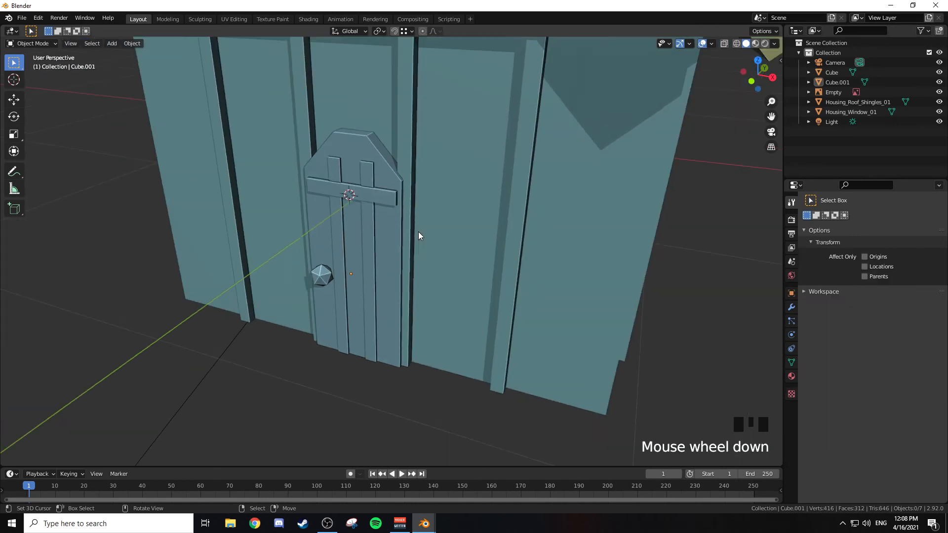
pyautogui.moveTo(416, 233)
pyautogui.mouseDown(button='middle')
pyautogui.moveTo(496, 237)
pyautogui.moveTo(455, 235)
pyautogui.moveTo(446, 222)
pyautogui.moveTo(420, 237)
pyautogui.mouseUp(button='middle')
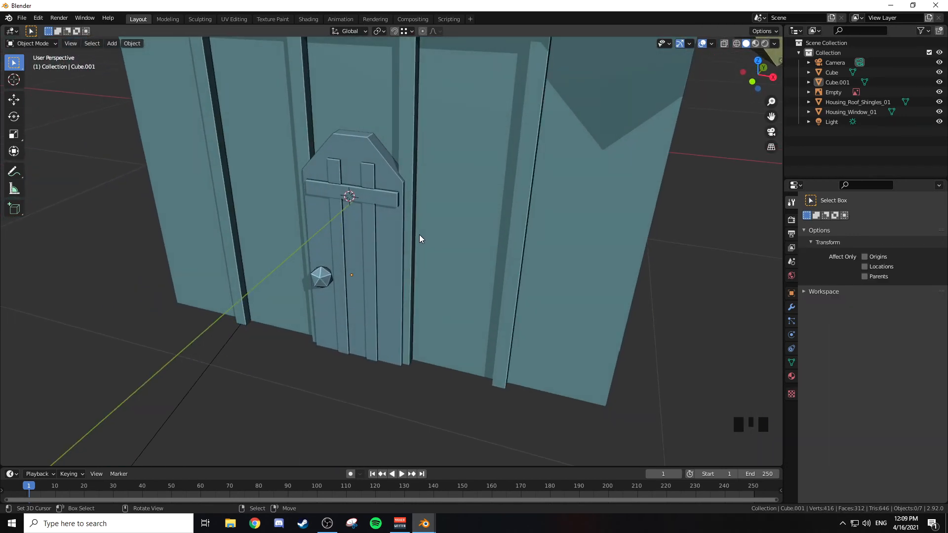
# Step: Duplicate the door's whole crossbar and move the copy about 0.6 m down along Z near the door's foot
pyautogui.press('KP_1')
pyautogui.press('Tab')
pyautogui.moveTo(314, 178); pyautogui.dragTo(403, 191, button='right')
pyautogui.moveTo(403, 191); pyautogui.dragTo(377, 225, button='middle')
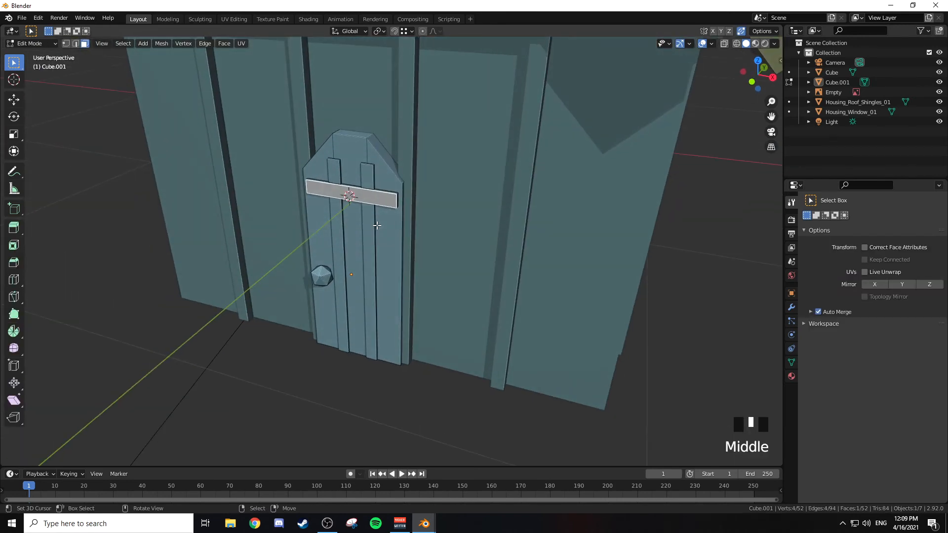
pyautogui.press('ctrl+KP_Add')
pyautogui.press('ctrl+KP_Add')
pyautogui.press('ctrl+KP_Add')
pyautogui.press('ctrl+KP_Add')
pyautogui.press('ctrl+KP_Add')
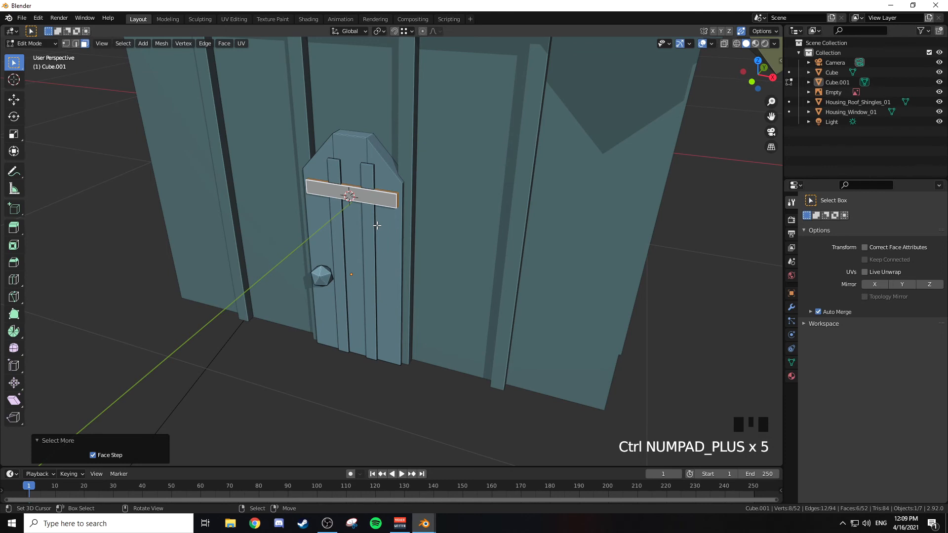
pyautogui.press('KP_1')
pyautogui.hotkey('shift', 'd')
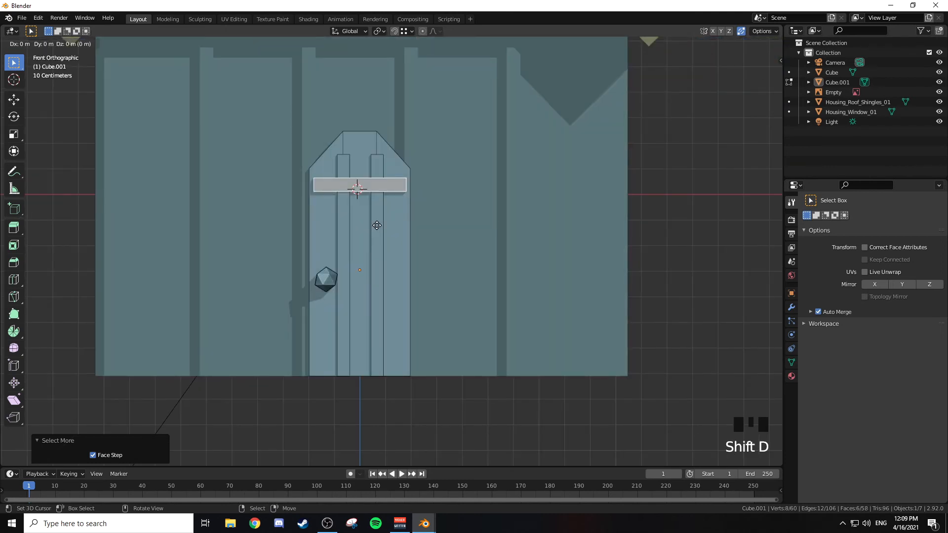
pyautogui.press('z')
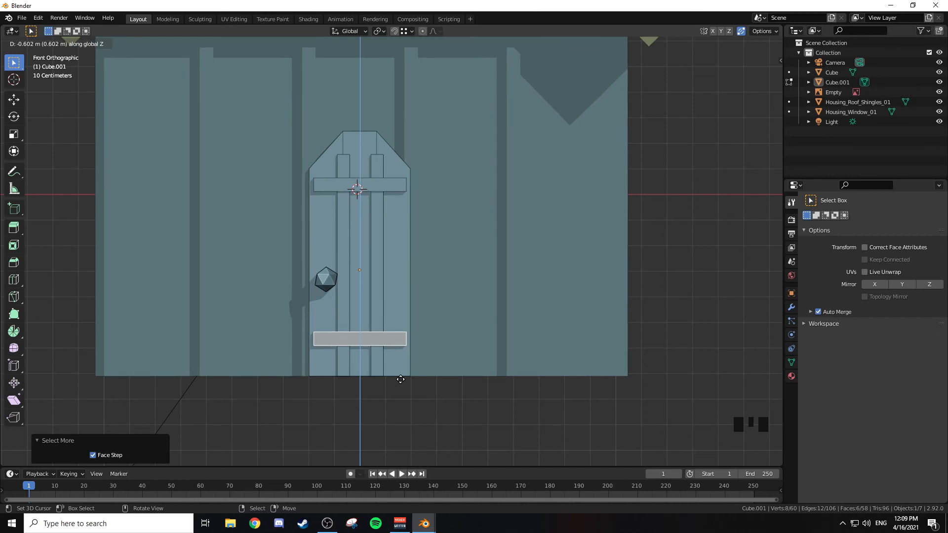
pyautogui.click(400, 379)
pyautogui.moveTo(442, 265); pyautogui.dragTo(420, 275, button='middle')
pyautogui.press('Tab')
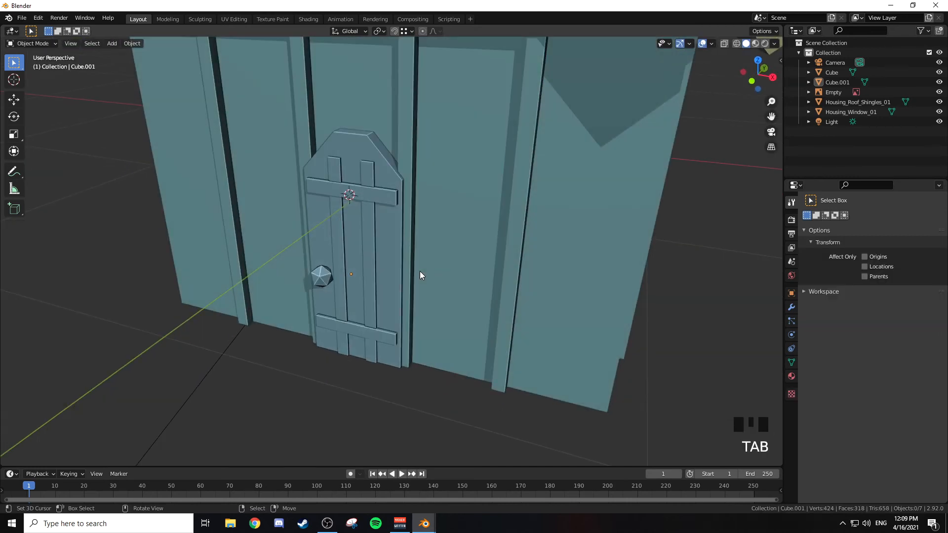
# Step: Examine the finished door and the whole house front from different angles and distances
pyautogui.scroll(-3, 421, 275)
pyautogui.moveTo(420, 272); pyautogui.dragTo(427, 276, button='middle')
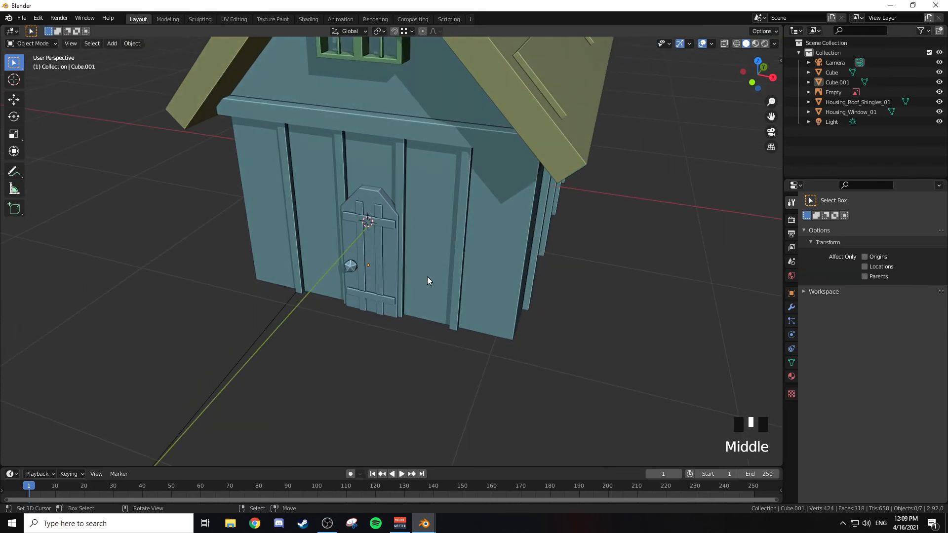
pyautogui.moveTo(425, 269); pyautogui.dragTo(437, 251, button='middle')
pyautogui.scroll(-3, 437, 250)
pyautogui.moveTo(439, 197); pyautogui.dragTo(421, 209, button='middle')
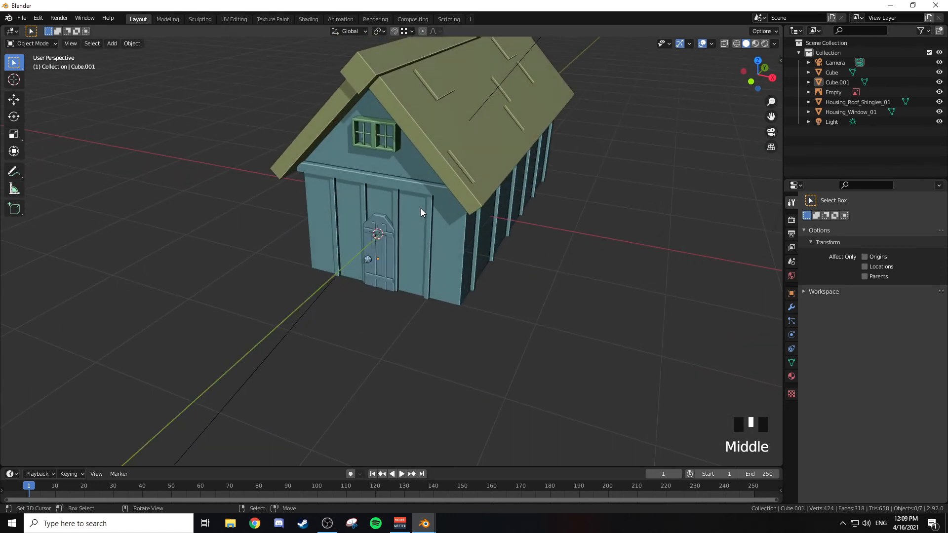
pyautogui.scroll(-2, 420, 208)
pyautogui.scroll(3, 421, 208)
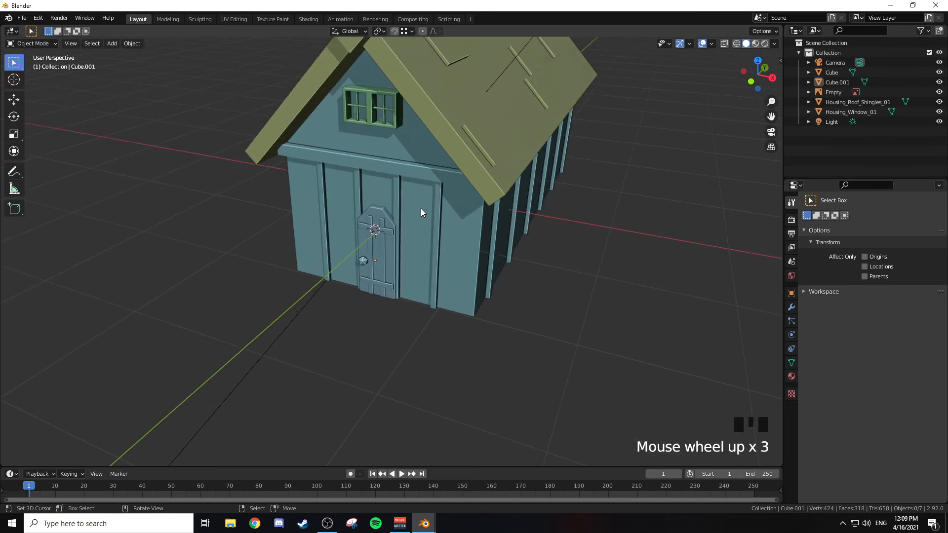
pyautogui.scroll(-1, 420, 209)
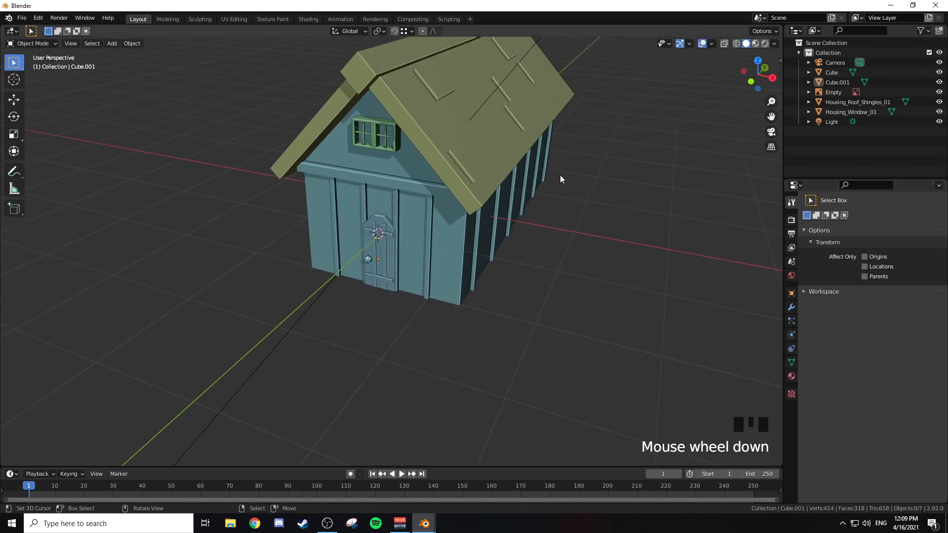
# Step: Save the project as HousingTut.blend in the F:\Blends folder
pyautogui.keyDown('shift'); pyautogui.moveTo(629, 105); pyautogui.dragTo(597, 161, button='middle'); pyautogui.keyUp('shift')
pyautogui.hotkey('ctrl', 's')
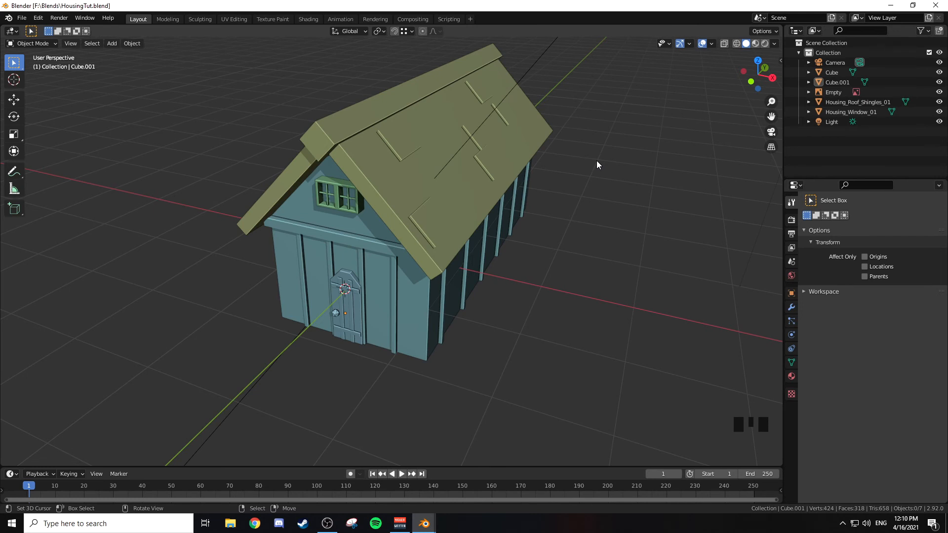
# Step: Add one centred loop cut across the ridge beam of Housing_Roof_Shingles_01
pyautogui.moveTo(594, 161); pyautogui.dragTo(420, 170, button='middle')
pyautogui.rightClick(419, 170)
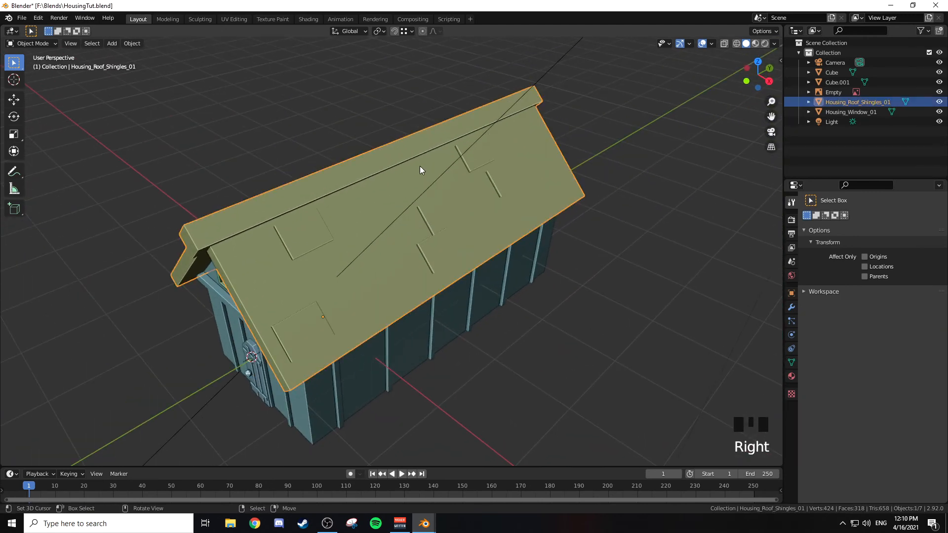
pyautogui.press('Tab')
pyautogui.moveTo(444, 159); pyautogui.dragTo(410, 144, button='middle')
pyautogui.hotkey('ctrl', 'r')
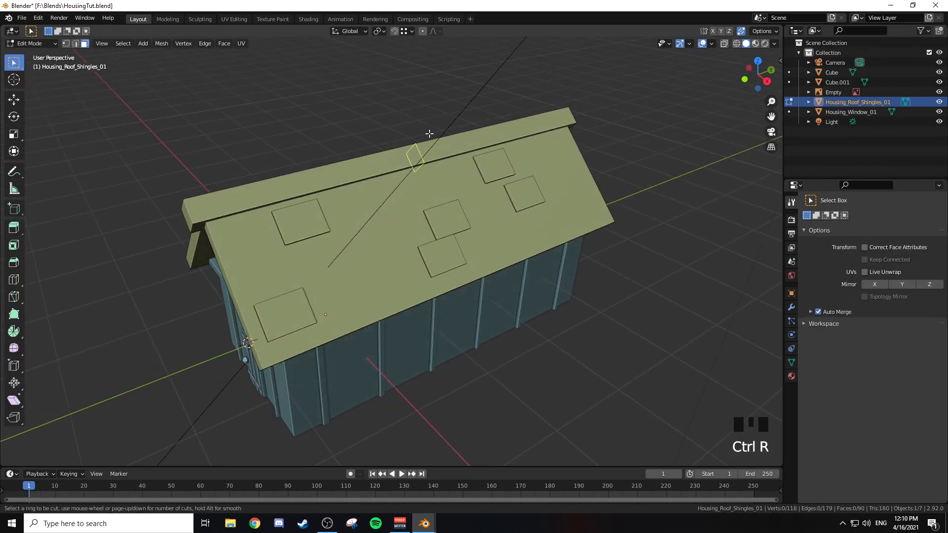
pyautogui.click(424, 150)
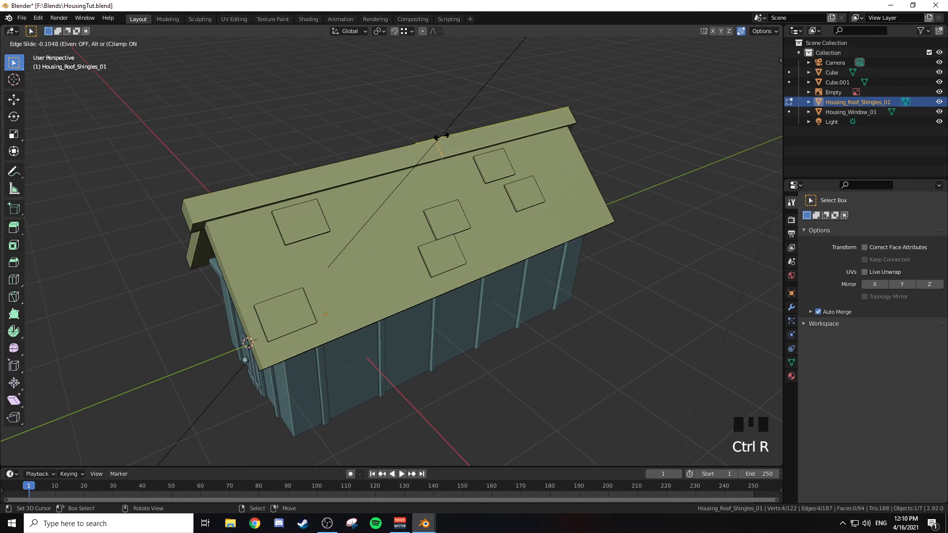
pyautogui.rightClick(435, 136)
# Step: Lower the ridge beam's middle edge loop about 0.026 m along Z so the ridge sags slightly
pyautogui.moveTo(431, 125); pyautogui.dragTo(445, 96, button='middle')
pyautogui.middleClick(444, 95)
pyautogui.press('g')
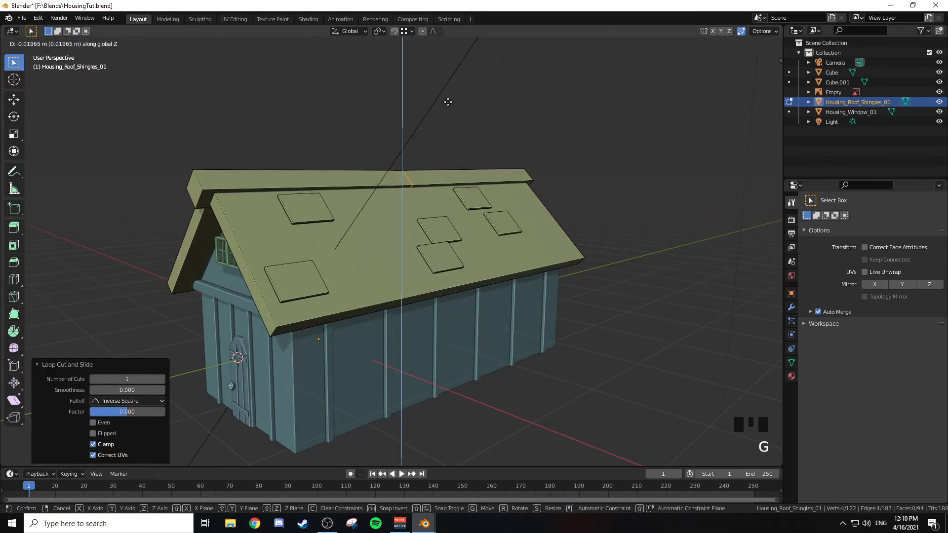
pyautogui.click(449, 102)
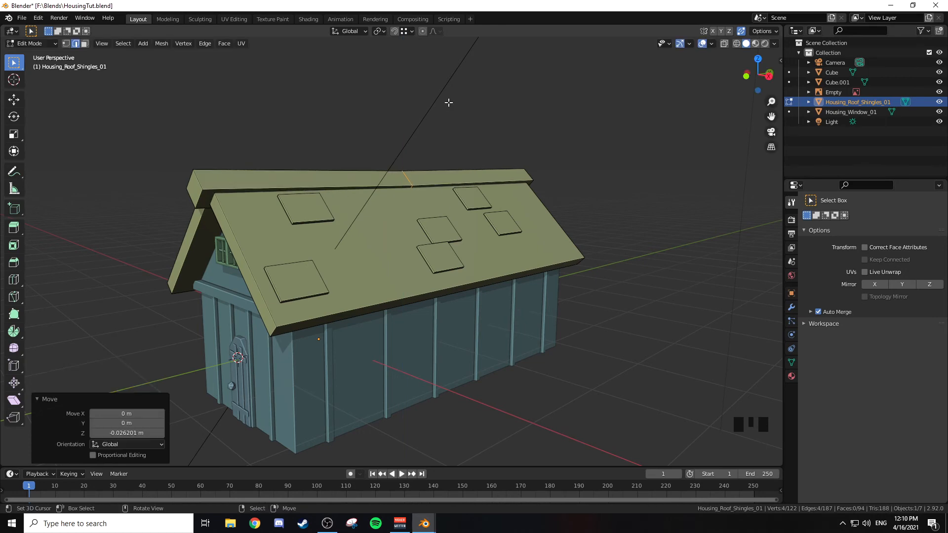
# Step: Select the end faces at both ends of the roof's ridge beam
pyautogui.rightClick(199, 181)
pyautogui.press('3')
pyautogui.rightClick(195, 188)
pyautogui.moveTo(528, 146); pyautogui.dragTo(546, 186, button='middle')
pyautogui.keyDown('shift'); pyautogui.rightClick(508, 291); pyautogui.keyUp('shift')
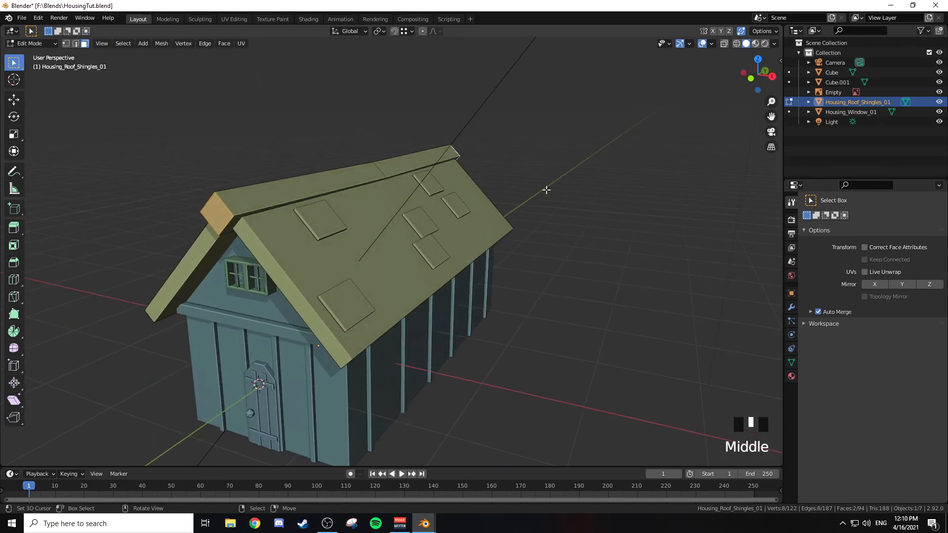
pyautogui.press('s')
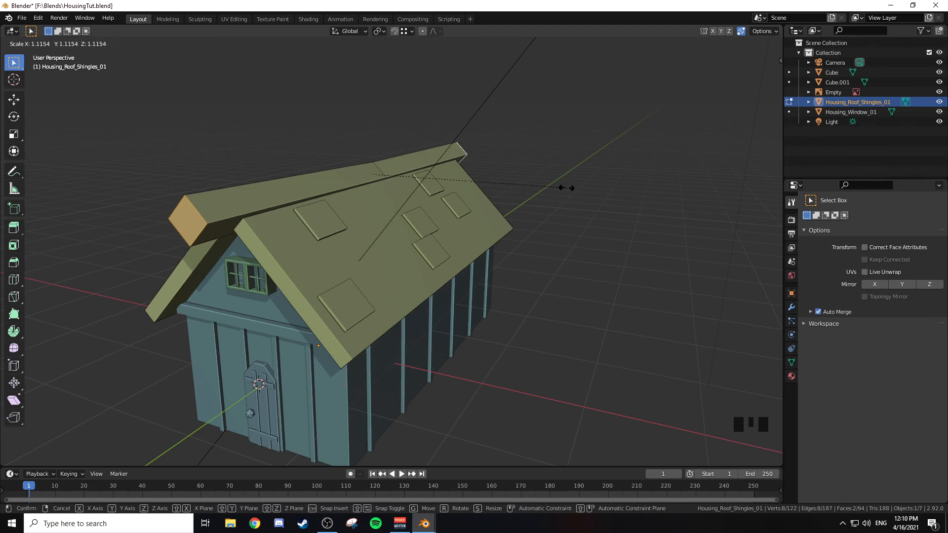
pyautogui.hotkey('shift', 'y')
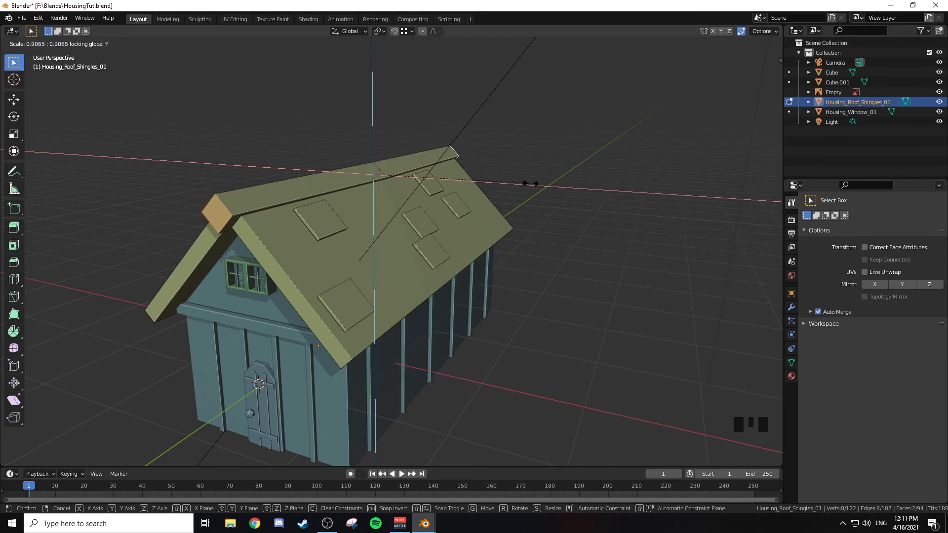
pyautogui.click(530, 183)
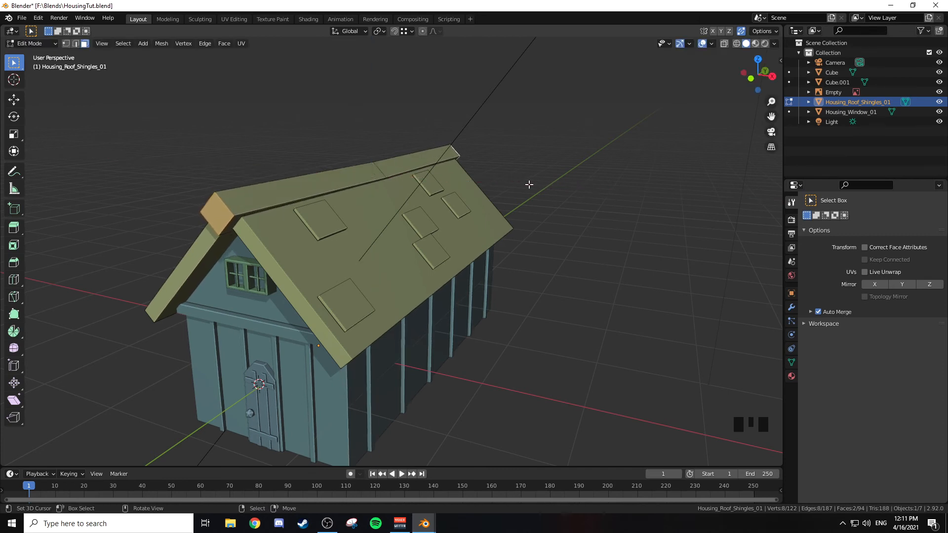
# Step: Scale both end faces of the ridge beam by 1.119 in X and Z, with Y locked
pyautogui.press('s')
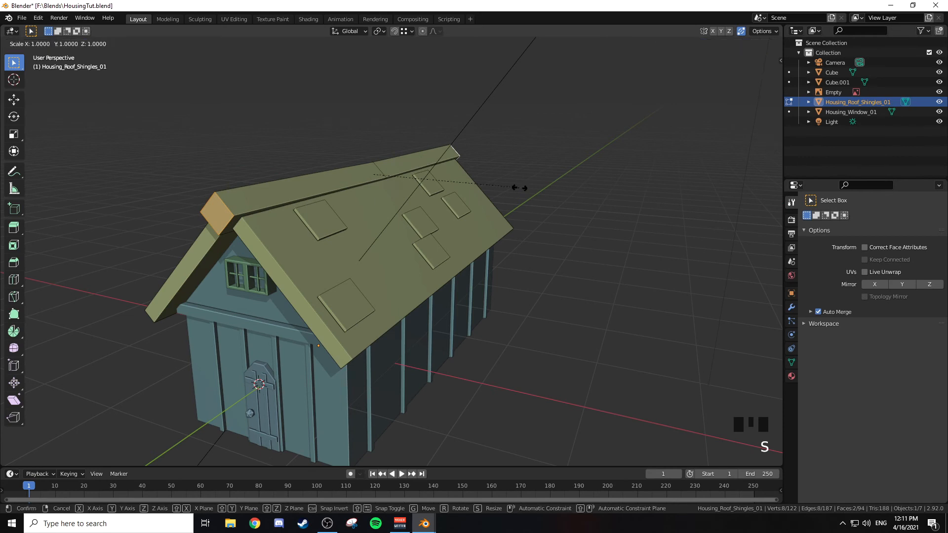
pyautogui.hotkey('shift', 'y')
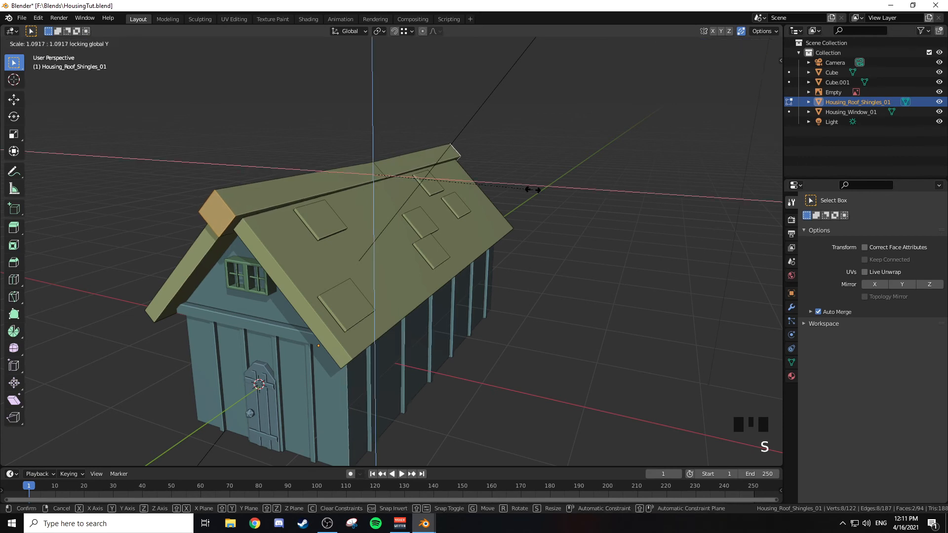
pyautogui.click(537, 190)
pyautogui.moveTo(537, 191); pyautogui.dragTo(469, 163, button='middle')
pyautogui.press('KP_3')
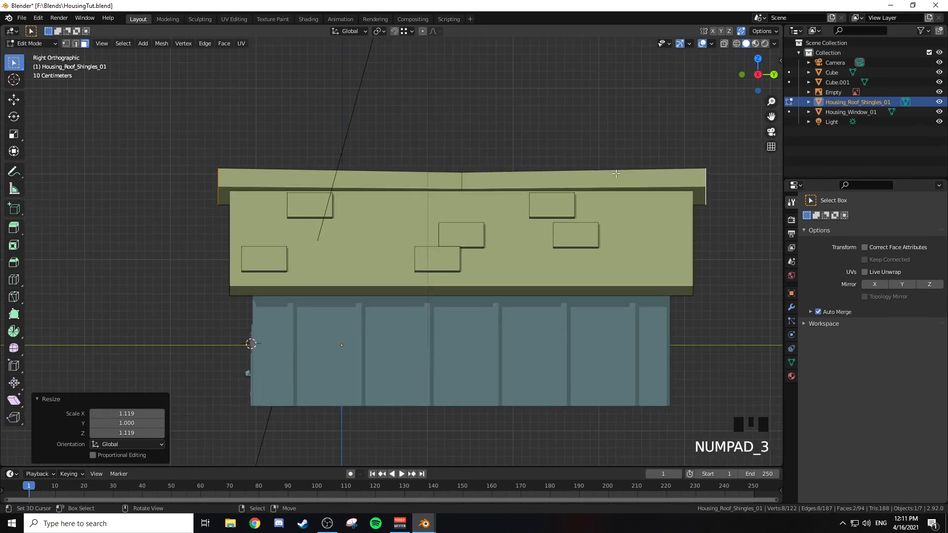
pyautogui.moveTo(450, 170); pyautogui.dragTo(502, 175, button='middle')
pyautogui.moveTo(502, 175); pyautogui.dragTo(505, 176, button='middle')
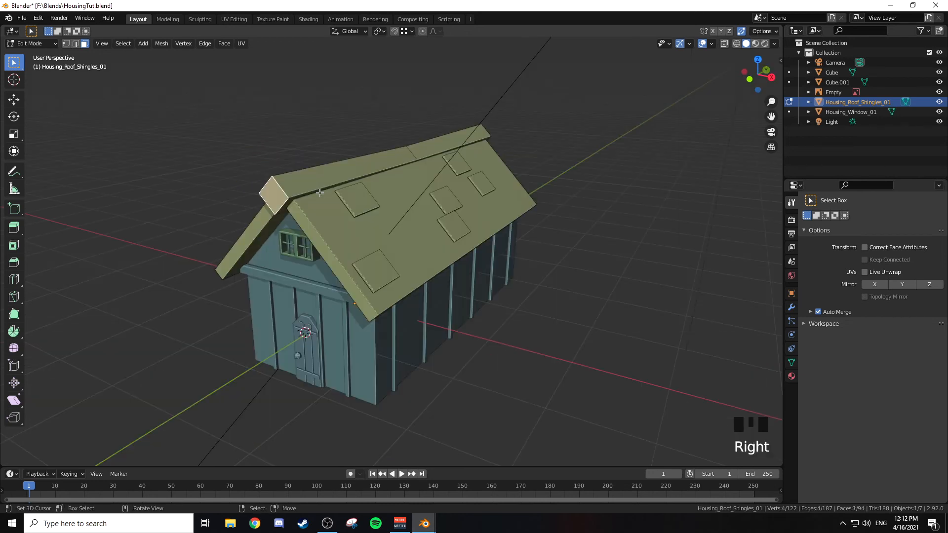
pyautogui.scroll(2, 316, 183)
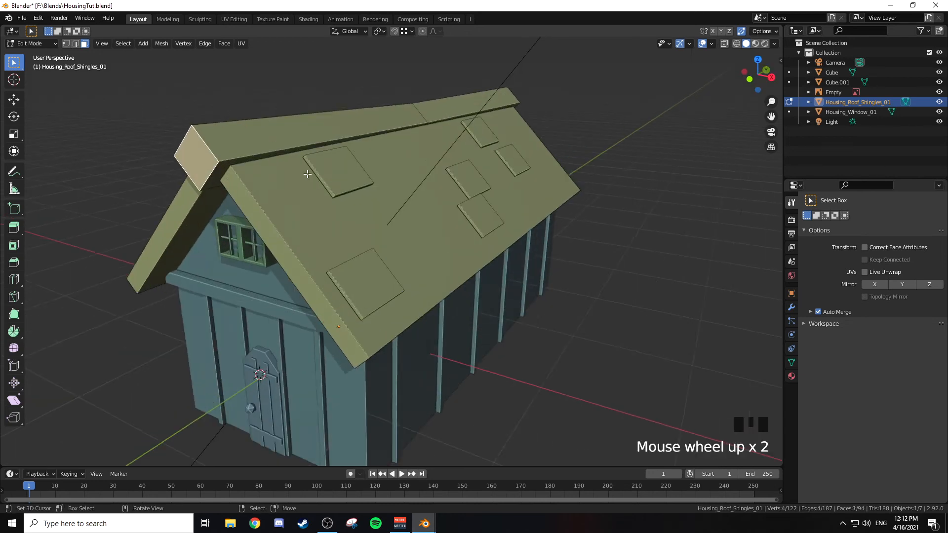
# Step: Inset the front end face of the roof's ridge beam by about 0.047 m and rotate it 7.4° about Y
pyautogui.keyDown('shift'); pyautogui.moveTo(318, 183); pyautogui.dragTo(402, 188, button='middle'); pyautogui.keyUp('shift')
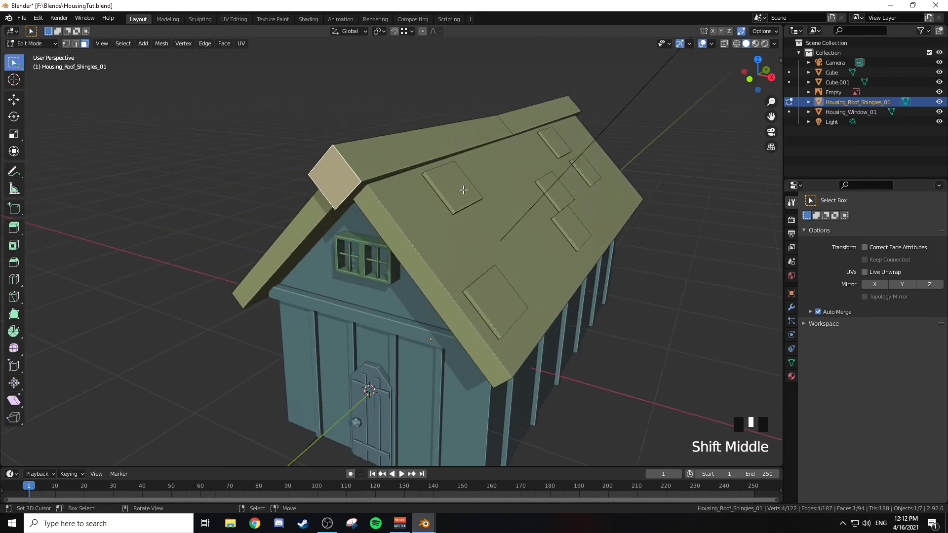
pyautogui.press('i')
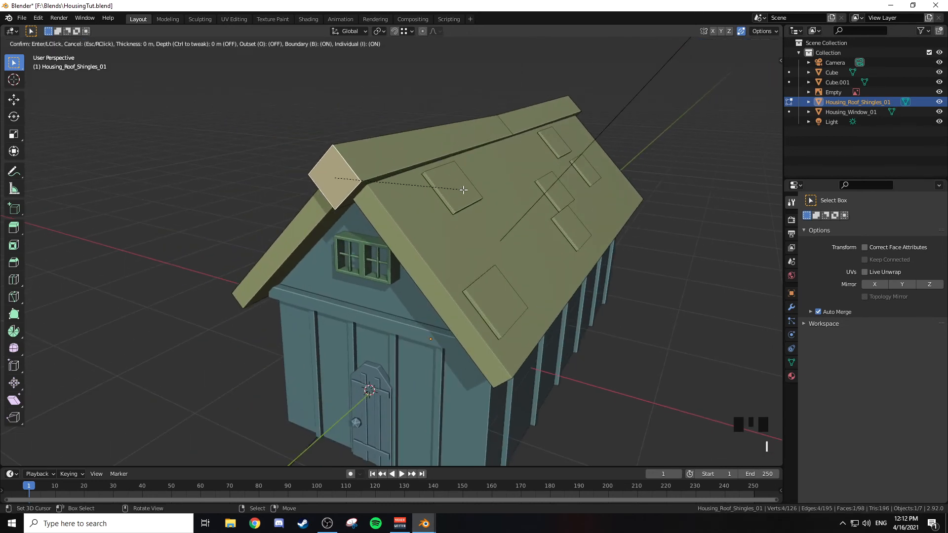
pyautogui.click(456, 191)
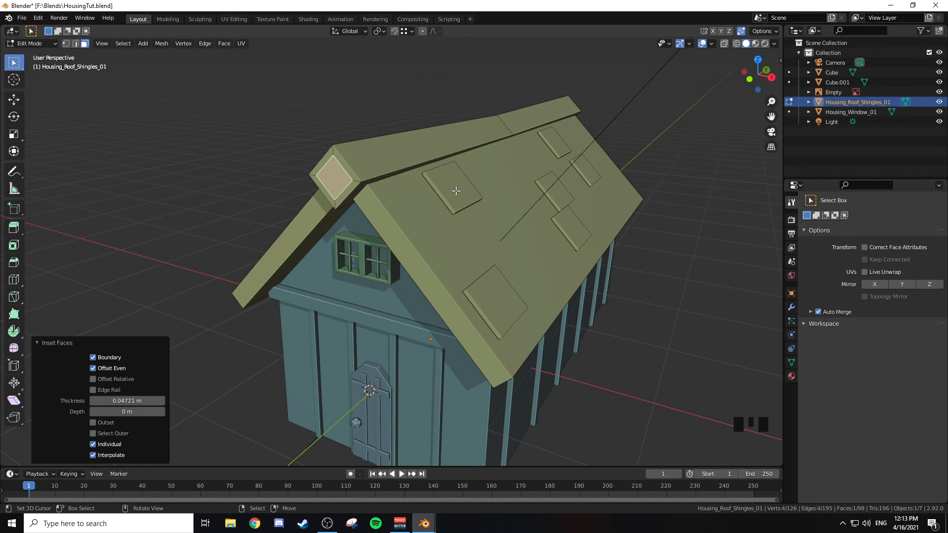
pyautogui.moveTo(455, 191); pyautogui.dragTo(466, 189, button='middle')
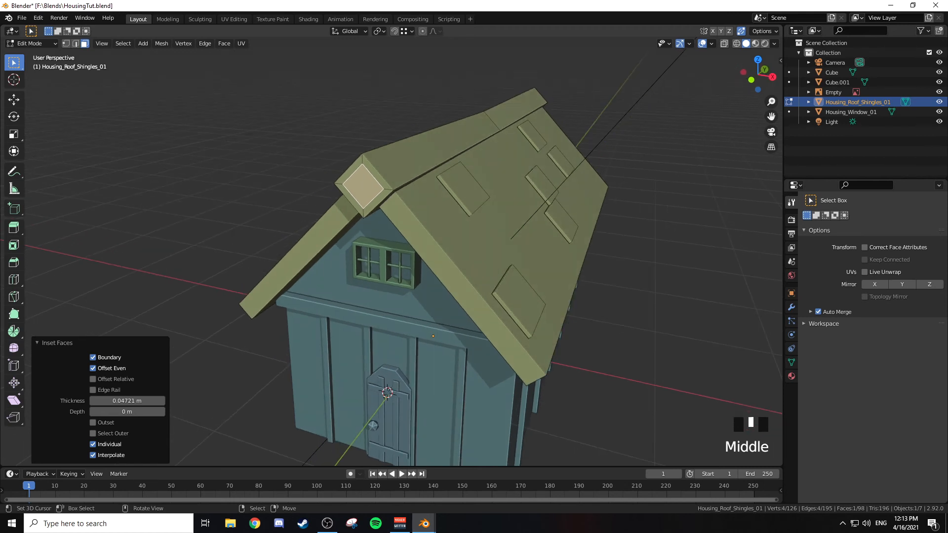
pyautogui.press('r')
pyautogui.press('y')
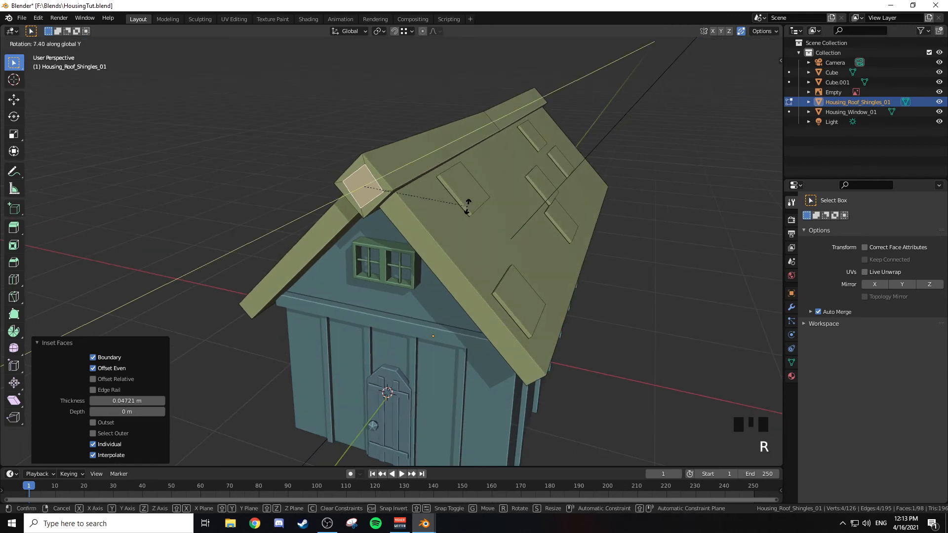
pyautogui.click(468, 206)
# Step: Extrude the inset front face slightly inward to form a recess in the ridge beam's end
pyautogui.moveTo(467, 206); pyautogui.dragTo(463, 207, button='middle')
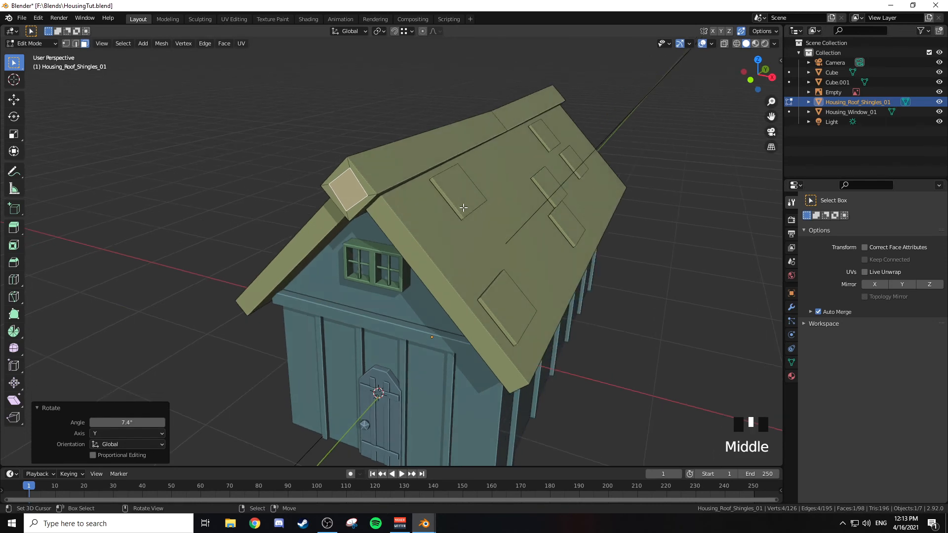
pyautogui.press('e')
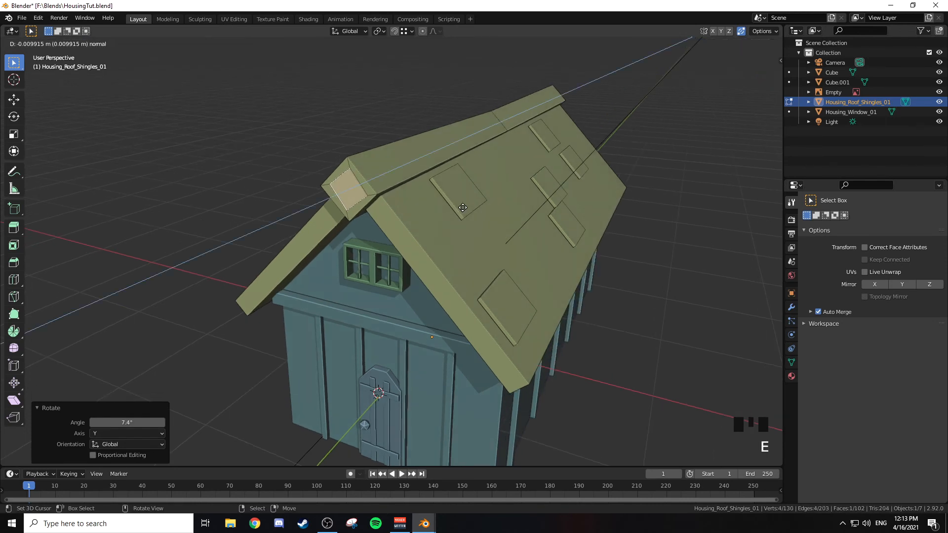
pyautogui.click(464, 208)
pyautogui.moveTo(464, 207); pyautogui.dragTo(447, 186, button='middle')
pyautogui.press('Tab')
pyautogui.scroll(5, 597, 185)
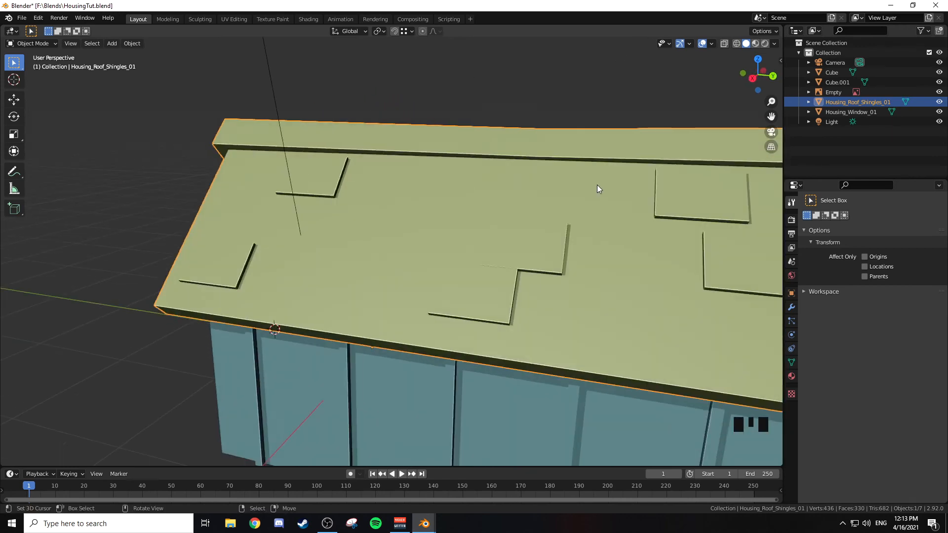
# Step: Inset the ridge beam's rear end face and rotate the inset face 6.15° about Y
pyautogui.moveTo(597, 185); pyautogui.dragTo(555, 188, button='middle')
pyautogui.scroll(-2, 542, 223)
pyautogui.press('Tab')
pyautogui.rightClick(535, 242)
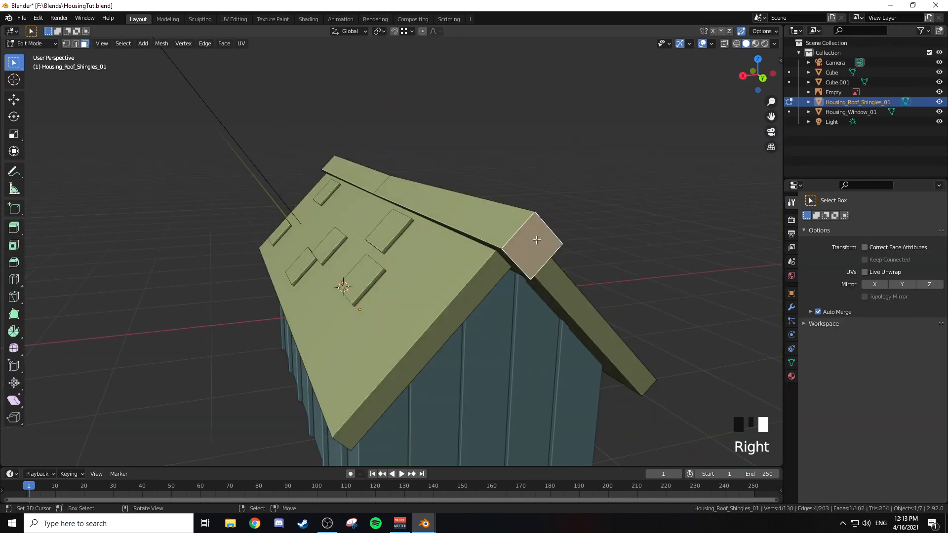
pyautogui.moveTo(557, 241); pyautogui.dragTo(571, 217, button='middle')
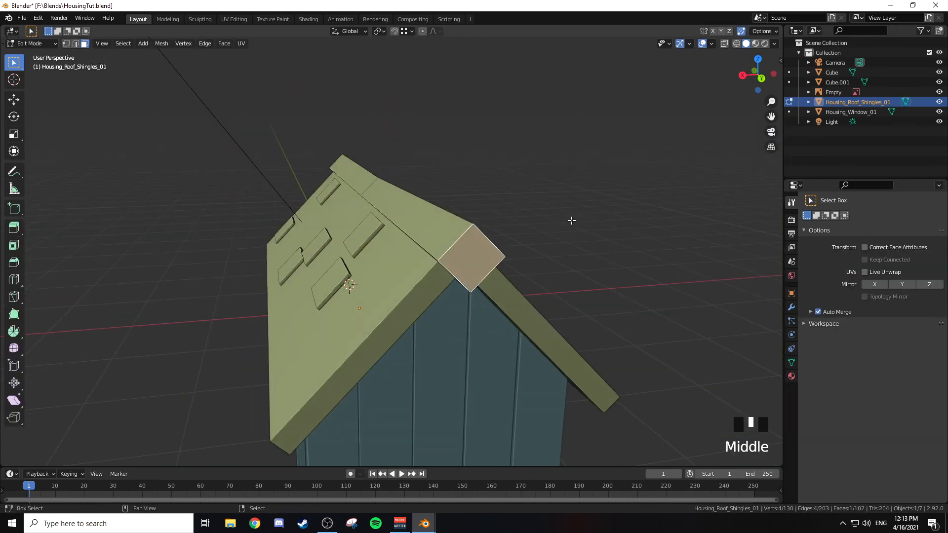
pyautogui.press('i')
pyautogui.click(566, 224)
pyautogui.moveTo(567, 223); pyautogui.dragTo(563, 221, button='middle')
pyautogui.press('r')
pyautogui.press('y')
pyautogui.click(560, 208)
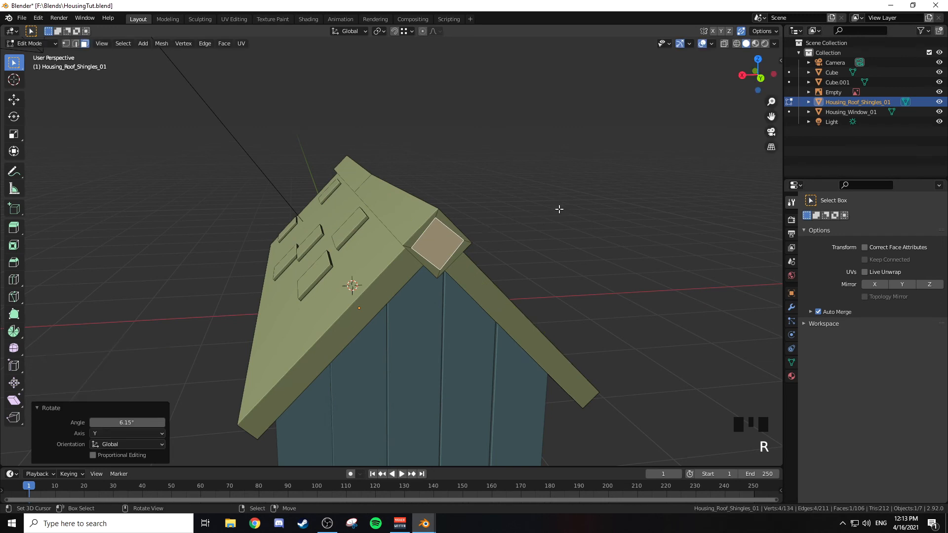
# Step: Try extruding the rear inset face about 0.084 m inward along global Y, and undo the extrusion
pyautogui.press('e')
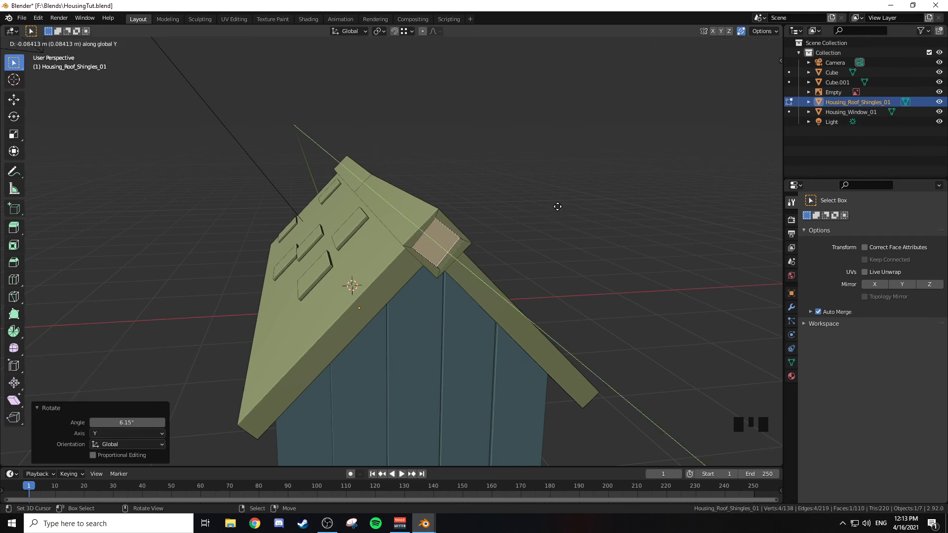
pyautogui.click(558, 207)
pyautogui.moveTo(558, 207)
pyautogui.mouseDown(button='middle')
pyautogui.moveTo(544, 213)
pyautogui.moveTo(563, 214)
pyautogui.mouseUp(button='middle')
pyautogui.press('Tab')
pyautogui.hotkey('ctrl', 'z')
pyautogui.hotkey('ctrl', 'z')
# Step: Extrude the rear inset face about 0.038 m inward along its normal and save the file
pyautogui.press('e')
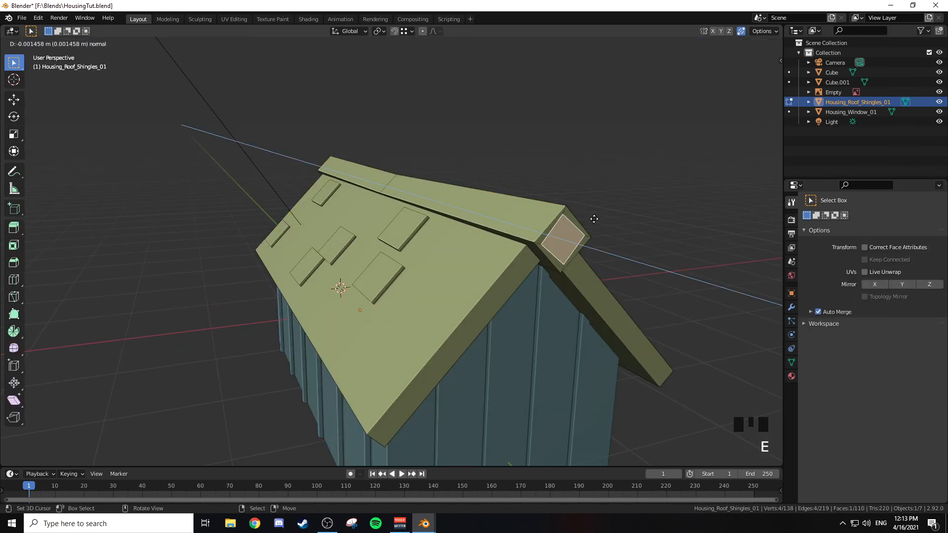
pyautogui.click(592, 214)
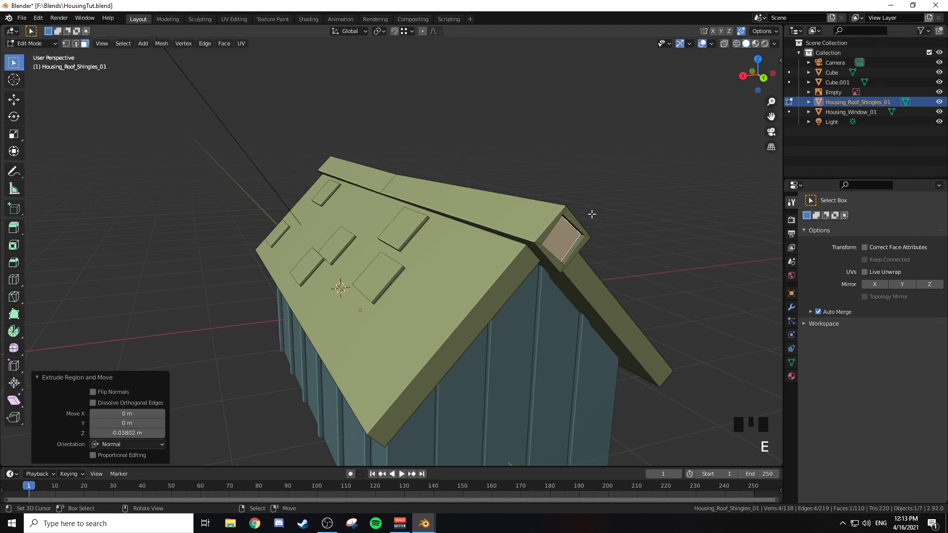
pyautogui.press('Tab')
pyautogui.hotkey('ctrl', 's')
# Step: Open the house body Cube for editing in front wireframe view with nothing selected
pyautogui.moveTo(591, 218); pyautogui.dragTo(368, 223, button='middle')
pyautogui.press('KP_1')
pyautogui.keyDown('shift'); pyautogui.moveTo(441, 242); pyautogui.dragTo(449, 194, button='middle'); pyautogui.keyUp('shift')
pyautogui.click(464, 247)
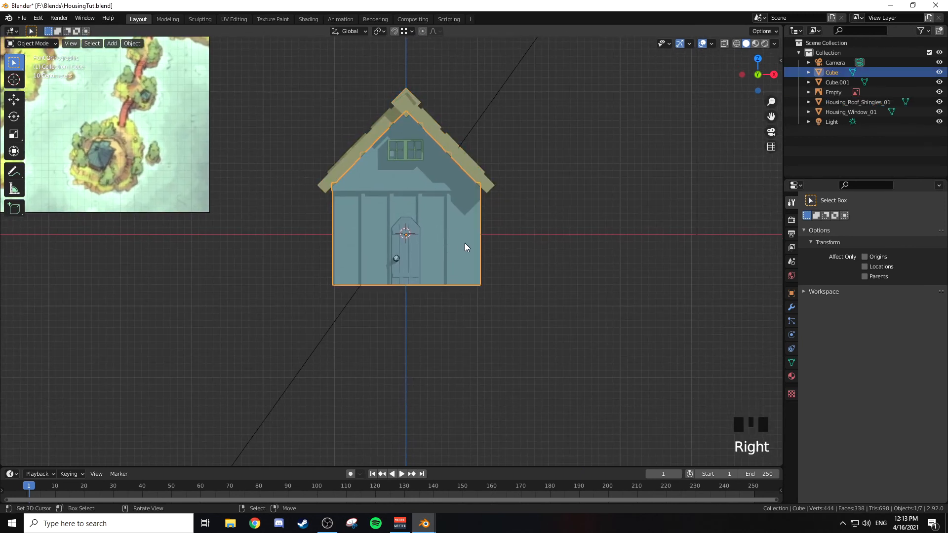
pyautogui.press('Tab')
pyautogui.press('z')
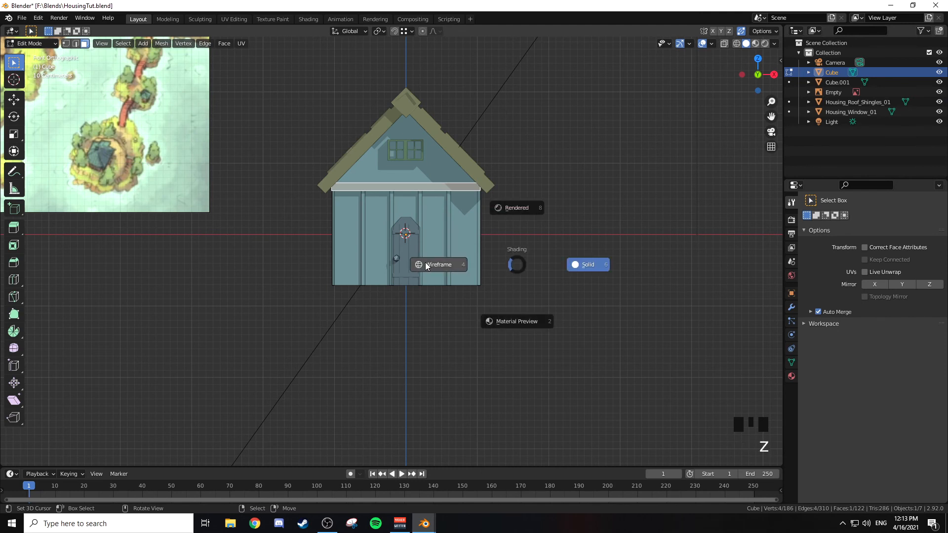
pyautogui.click(427, 265)
pyautogui.scroll(2, 468, 269)
pyautogui.press('a')
pyautogui.press('a')
pyautogui.press('a')
pyautogui.keyDown('shift'); pyautogui.moveTo(476, 275); pyautogui.dragTo(480, 230, button='middle'); pyautogui.keyUp('shift')
pyautogui.press('b')
pyautogui.moveTo(283, 255); pyautogui.dragTo(557, 262)
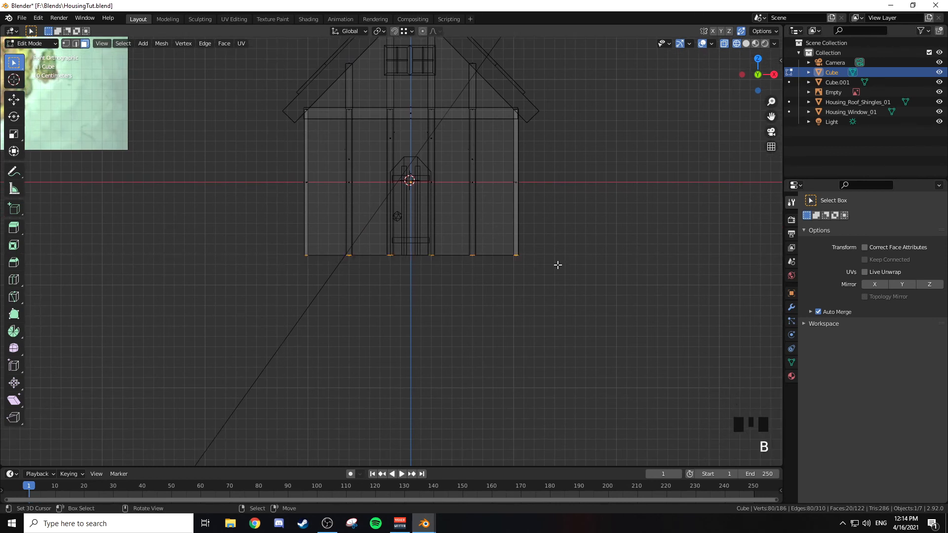
pyautogui.press('b')
pyautogui.moveTo(295, 254); pyautogui.dragTo(536, 258)
pyautogui.press('b')
pyautogui.moveTo(258, 166); pyautogui.dragTo(573, 200)
pyautogui.press('a')
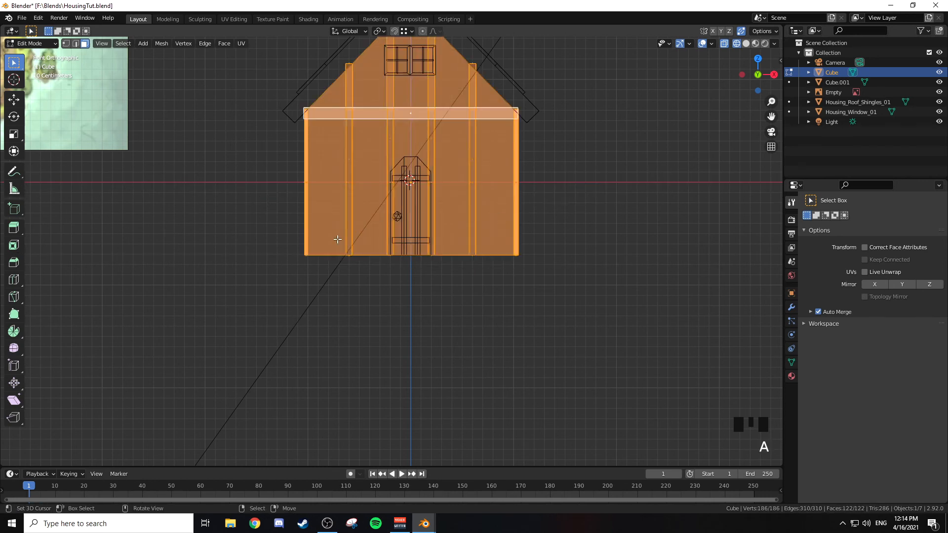
pyautogui.hotkey('alt', 'a')
# Step: Select the bottom faces of all wall posts on the house body and delete them
pyautogui.press('b')
pyautogui.moveTo(281, 252); pyautogui.dragTo(556, 264)
pyautogui.moveTo(428, 279)
pyautogui.mouseDown(button='middle')
pyautogui.moveTo(482, 239)
pyautogui.moveTo(482, 222)
pyautogui.moveTo(462, 250)
pyautogui.moveTo(429, 233)
pyautogui.moveTo(474, 243)
pyautogui.moveTo(465, 261)
pyautogui.mouseUp(button='middle')
pyautogui.press('z')
pyautogui.moveTo(525, 296); pyautogui.dragTo(527, 270, button='middle')
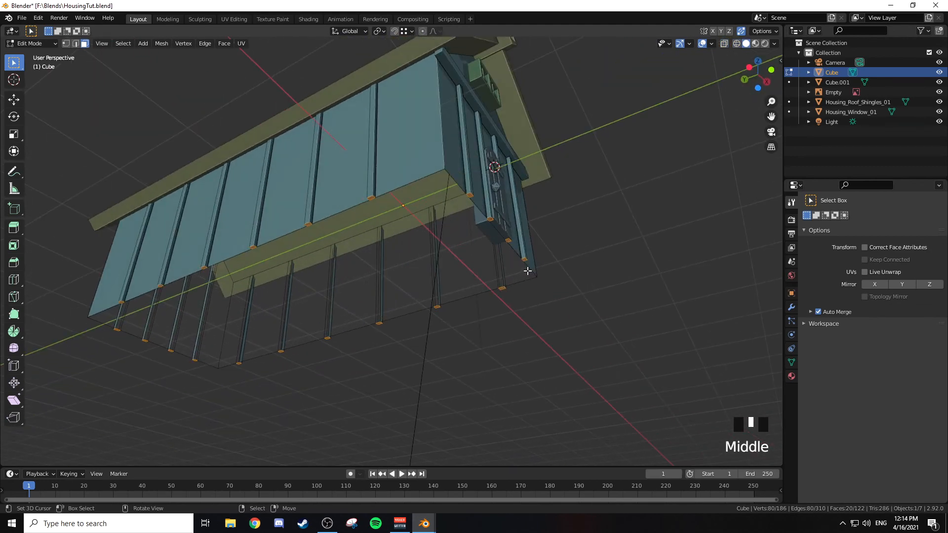
pyautogui.moveTo(573, 231); pyautogui.dragTo(540, 274, button='middle')
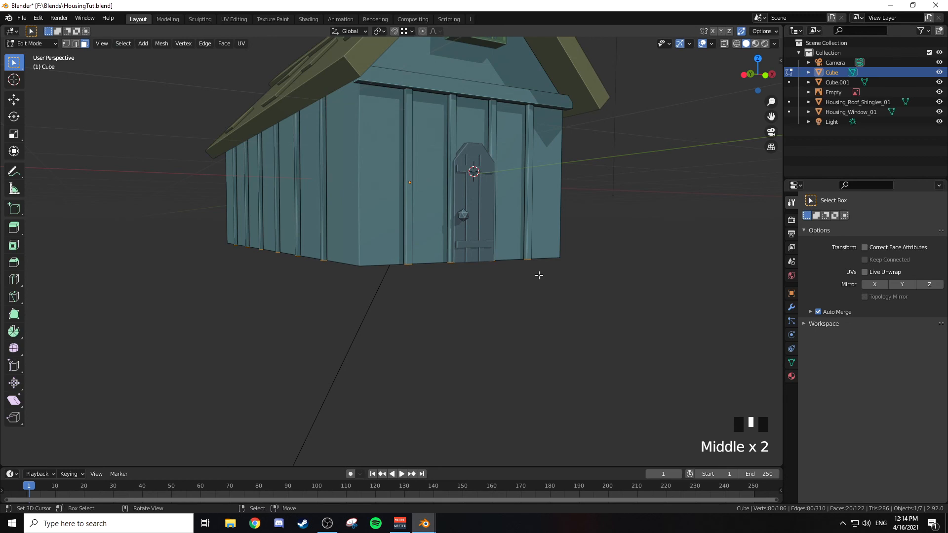
pyautogui.moveTo(545, 293); pyautogui.dragTo(545, 271, button='middle')
pyautogui.press('KP_1')
pyautogui.scroll(2, 539, 280)
pyautogui.press('x')
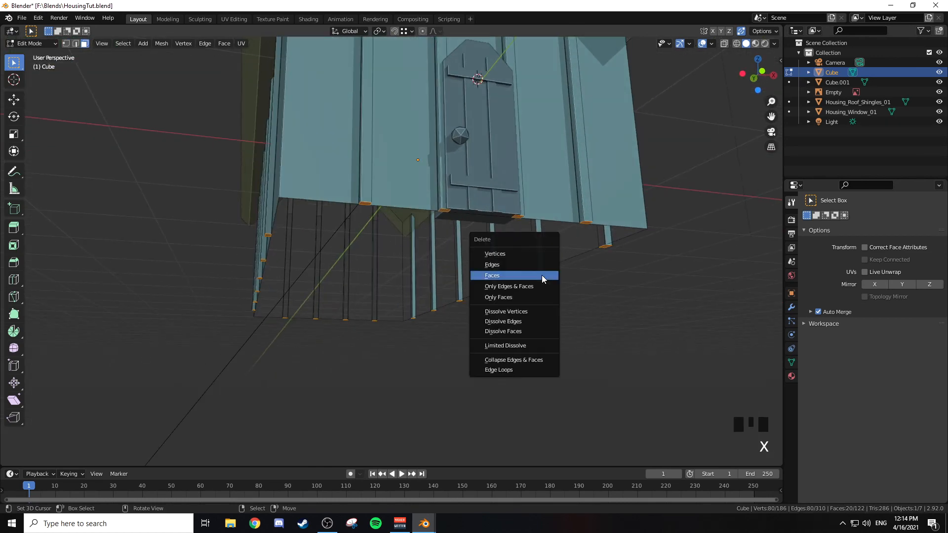
pyautogui.click(542, 275)
pyautogui.scroll(-2, 532, 273)
pyautogui.press('Tab')
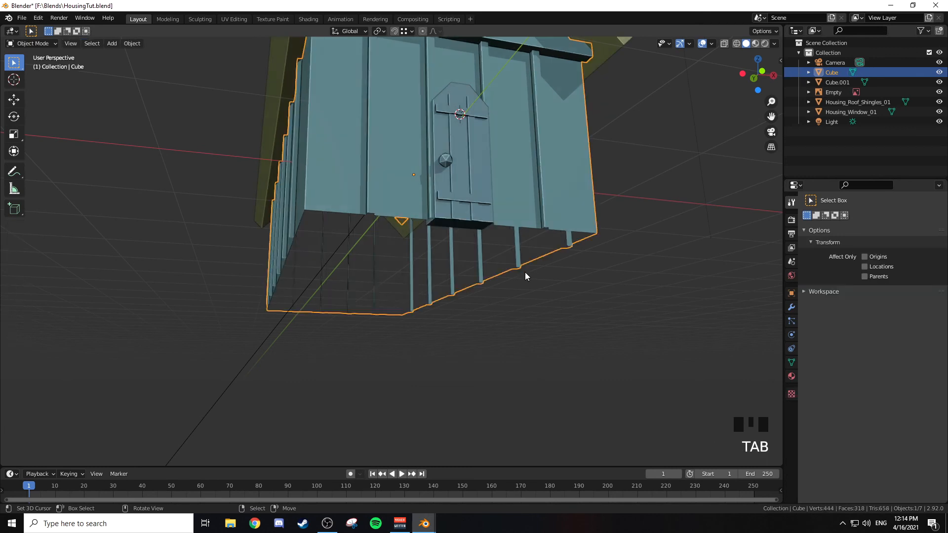
# Step: Delete the bottom faces of the door Cube.001 and its vertical strips, using a front wireframe view
pyautogui.rightClick(469, 164)
pyautogui.press('Tab')
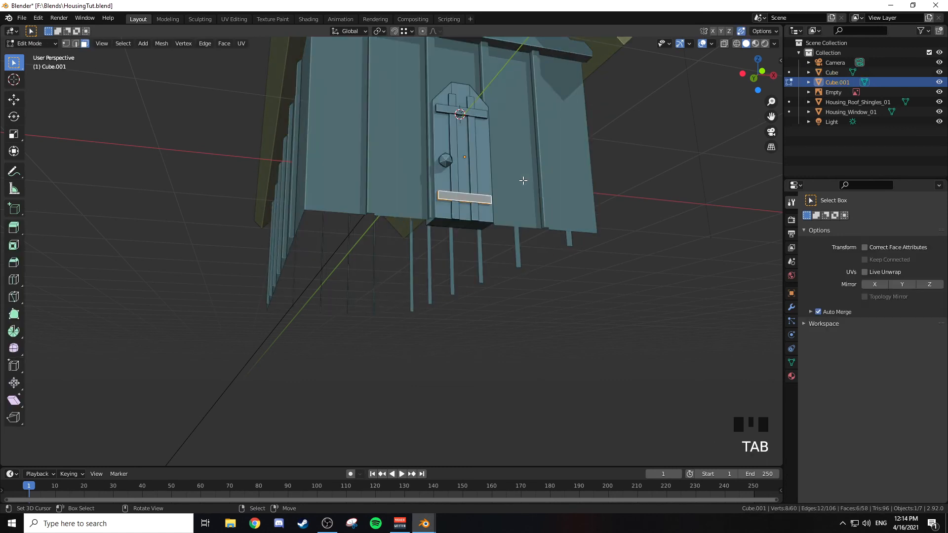
pyautogui.press('KP_1')
pyautogui.press('z')
pyautogui.click(389, 277)
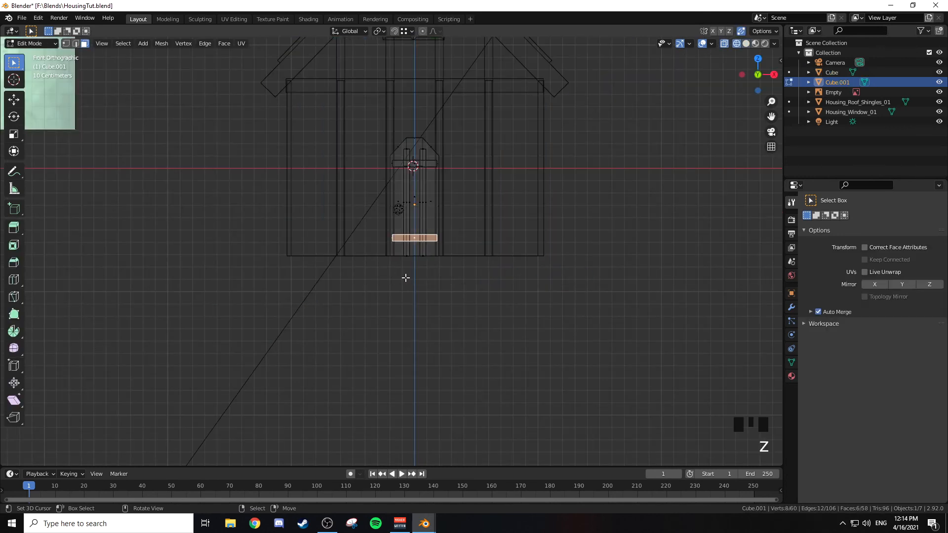
pyautogui.press('b')
pyautogui.moveTo(380, 250); pyautogui.dragTo(468, 271)
pyautogui.press('x')
pyautogui.click(519, 287)
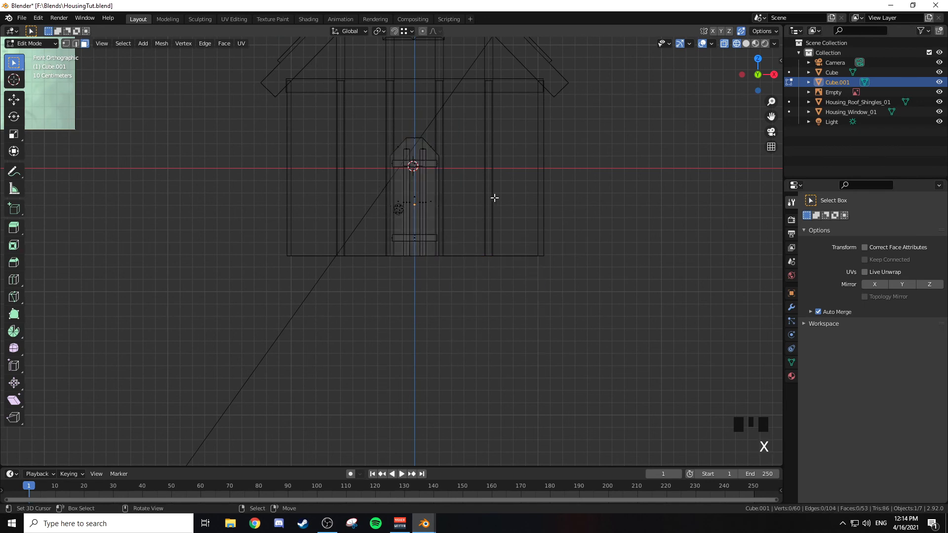
pyautogui.press('z')
pyautogui.click(555, 216)
pyautogui.moveTo(554, 216); pyautogui.dragTo(534, 212, button='middle')
pyautogui.press('Tab')
# Step: Delete the three hidden back faces of the door's planks
pyautogui.moveTo(360, 227); pyautogui.dragTo(368, 265, button='middle')
pyautogui.scroll(4, 319, 203)
pyautogui.press('Tab')
pyautogui.press('Tab')
pyautogui.press('Tab')
pyautogui.press('Tab')
pyautogui.rightClick(279, 204)
pyautogui.keyDown('shift'); pyautogui.rightClick(277, 211); pyautogui.keyUp('shift')
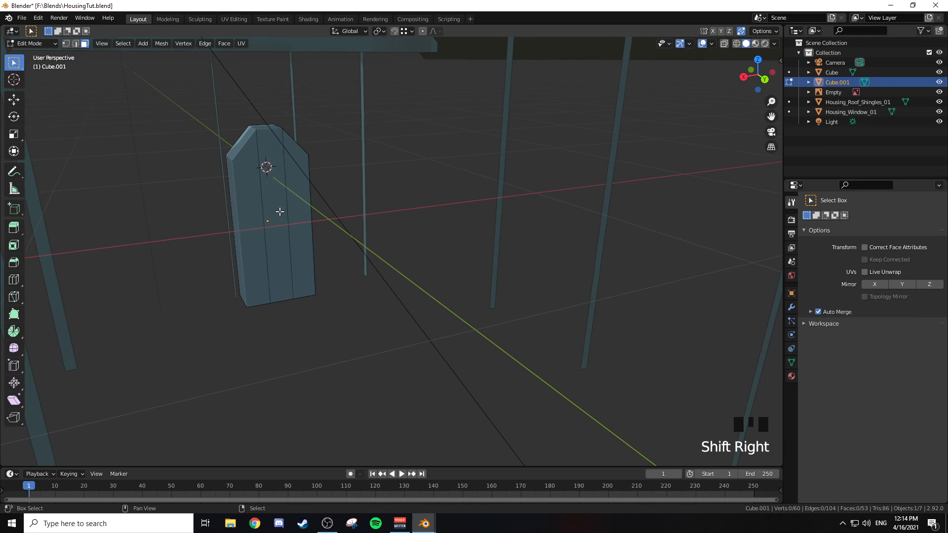
pyautogui.keyDown('shift'); pyautogui.rightClick(295, 210); pyautogui.keyUp('shift')
pyautogui.keyDown('shift'); pyautogui.rightClick(279, 217); pyautogui.keyUp('shift')
pyautogui.keyDown('shift'); pyautogui.rightClick(273, 227); pyautogui.keyUp('shift')
pyautogui.press('x')
pyautogui.click(275, 226)
# Step: Delete the hidden back faces of the door's two vertical strips and upper cross bar
pyautogui.moveTo(290, 237); pyautogui.dragTo(294, 224, button='middle')
pyautogui.rightClick(247, 181)
pyautogui.keyDown('shift'); pyautogui.rightClick(260, 188); pyautogui.keyUp('shift')
pyautogui.keyDown('shift'); pyautogui.rightClick(271, 176); pyautogui.keyUp('shift')
pyautogui.press('x')
pyautogui.click(278, 209)
# Step: Delete the hidden back face of the door's lower cross bar
pyautogui.rightClick(260, 291)
pyautogui.press('x')
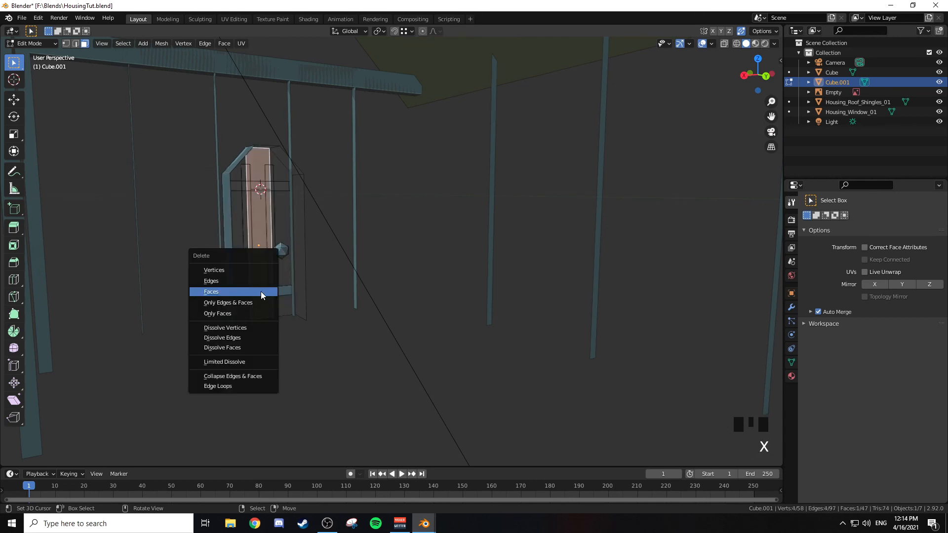
pyautogui.rightClick(294, 291)
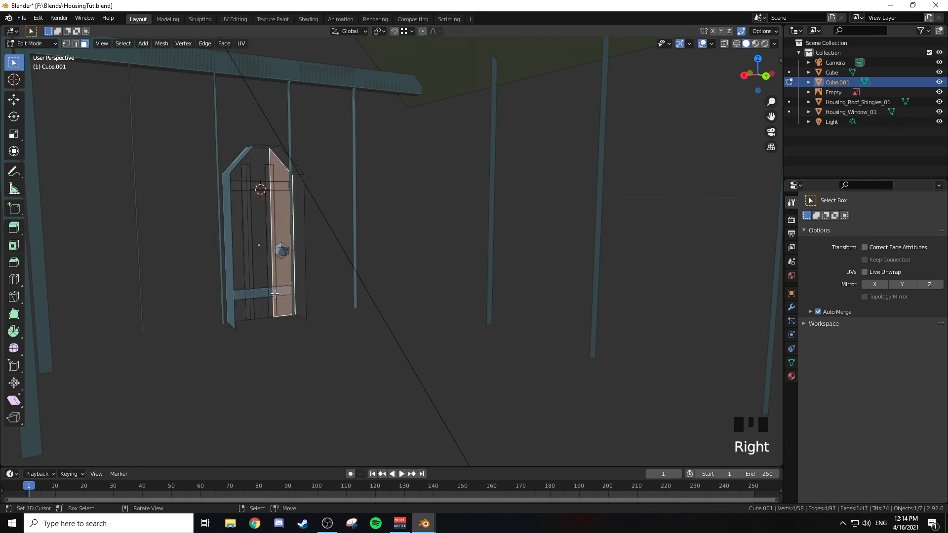
pyautogui.rightClick(273, 294)
pyautogui.rightClick(267, 294)
pyautogui.rightClick(258, 294)
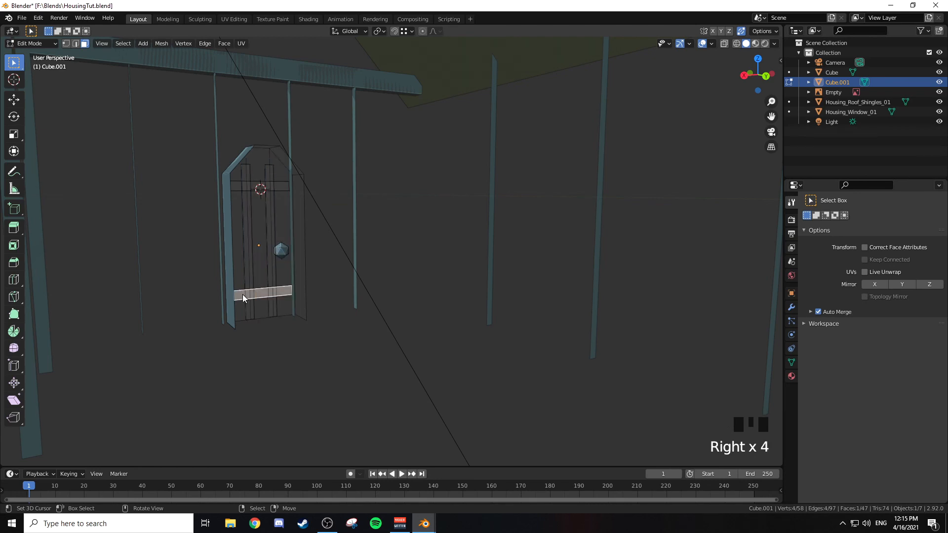
pyautogui.press('x')
pyautogui.click(247, 294)
# Step: Delete the underside faces of the door's upper and lower cross bars
pyautogui.scroll(2, 277, 279)
pyautogui.moveTo(277, 279); pyautogui.dragTo(475, 232, button='middle')
pyautogui.rightClick(612, 151)
pyautogui.keyDown('shift'); pyautogui.moveTo(613, 151); pyautogui.dragTo(533, 288, button='middle'); pyautogui.keyUp('shift')
pyautogui.keyDown('shift'); pyautogui.rightClick(502, 195); pyautogui.keyUp('shift')
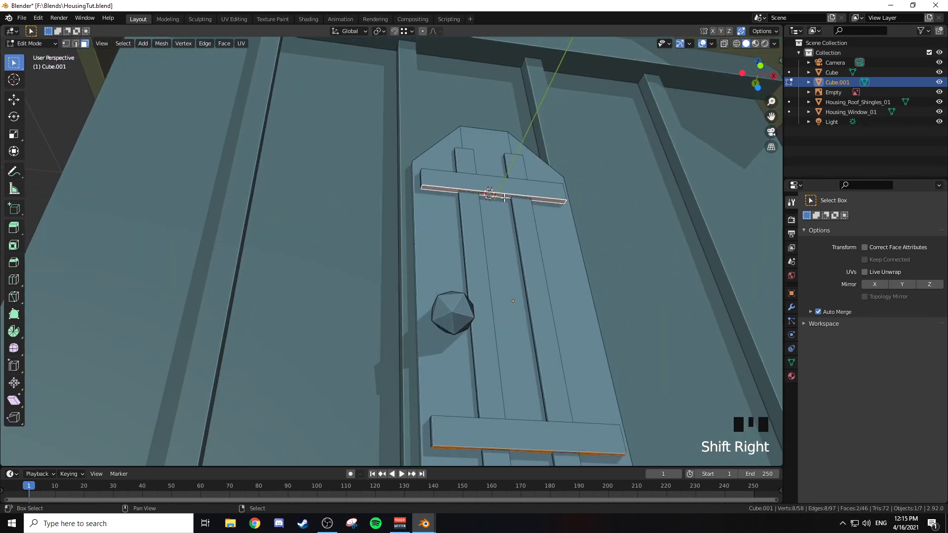
pyautogui.press('x')
pyautogui.click(505, 207)
# Step: Examine the door from the front, below and inside the house for remaining hidden faces
pyautogui.moveTo(505, 206); pyautogui.dragTo(378, 229, button='middle')
pyautogui.scroll(2, 410, 242)
pyautogui.rightClick(377, 230)
pyautogui.rightClick(378, 237)
pyautogui.rightClick(314, 270)
pyautogui.rightClick(314, 270)
pyautogui.scroll(-3, 314, 270)
pyautogui.press('Tab')
pyautogui.moveTo(454, 120); pyautogui.dragTo(493, 220, button='middle')
pyautogui.moveTo(417, 176); pyautogui.dragTo(438, 222, button='middle')
pyautogui.scroll(3, 474, 180)
pyautogui.scroll(2, 417, 217)
pyautogui.scroll(-2, 416, 216)
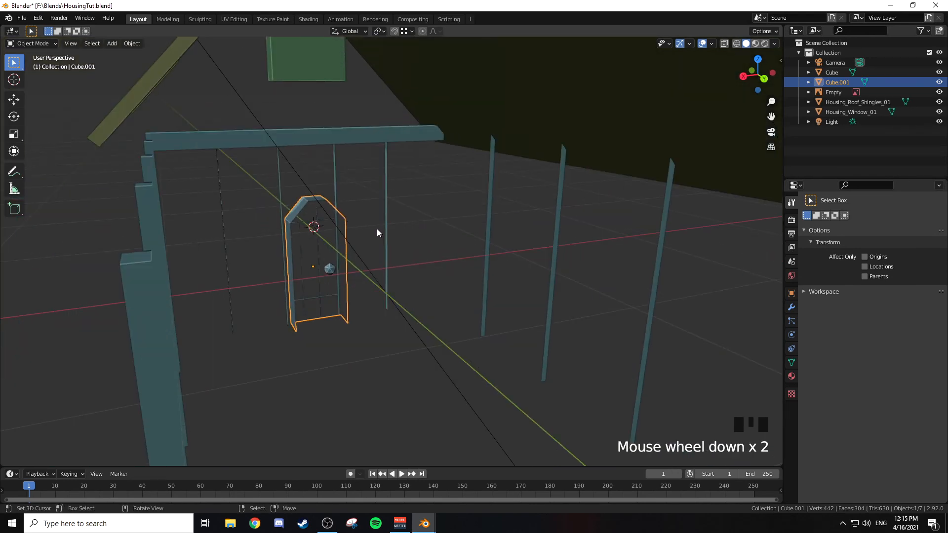
pyautogui.moveTo(377, 232); pyautogui.dragTo(547, 183, button='middle')
# Step: Reopen the house body Cube for editing in front wireframe view
pyautogui.press('Tab')
pyautogui.rightClick(546, 183)
pyautogui.press('Tab')
pyautogui.rightClick(546, 184)
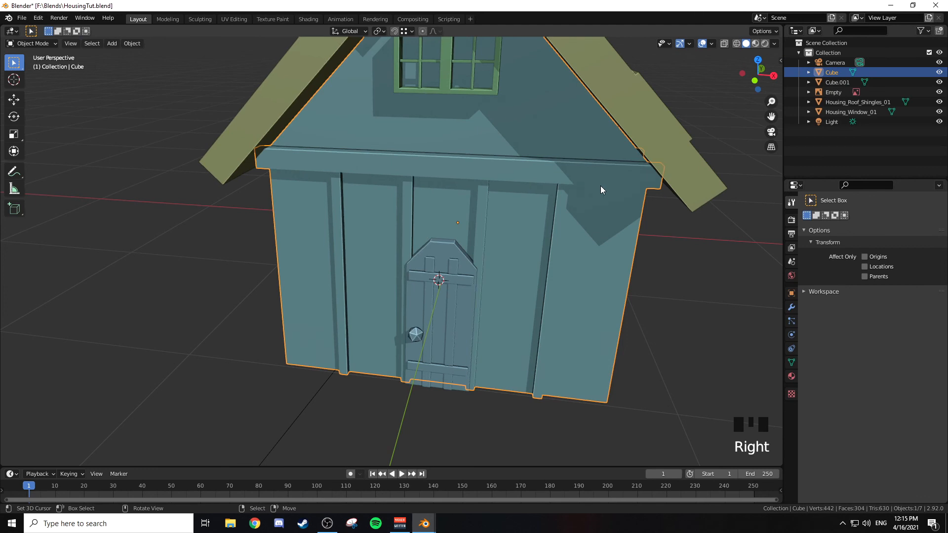
pyautogui.press('KP_1')
pyautogui.press('Tab')
pyautogui.press('z')
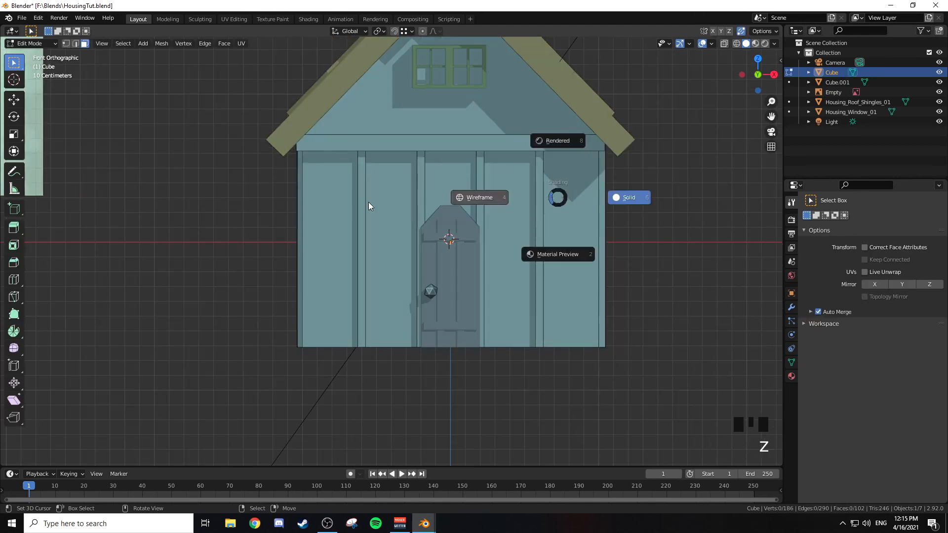
pyautogui.keyDown('shift'); pyautogui.moveTo(413, 152); pyautogui.dragTo(347, 221, button='middle'); pyautogui.keyUp('shift')
pyautogui.press('b')
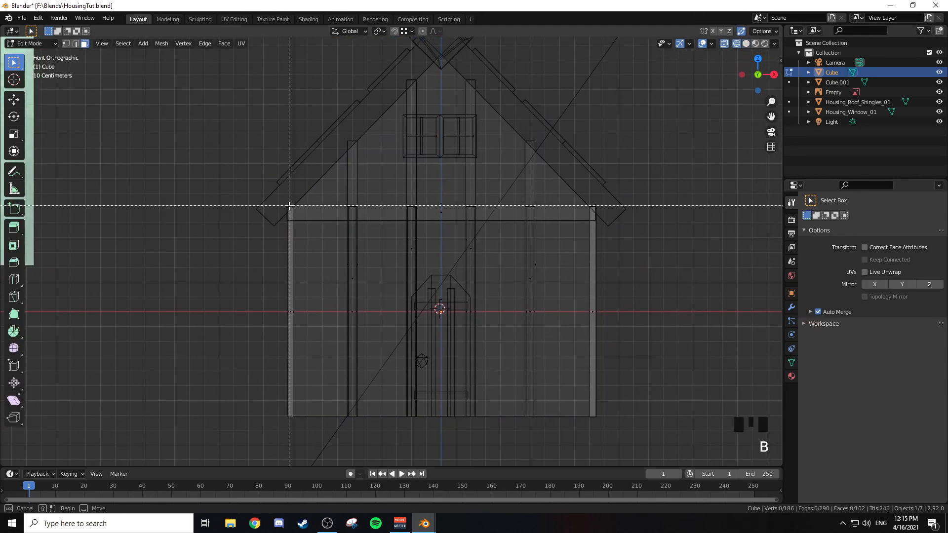
pyautogui.moveTo(430, 207); pyautogui.dragTo(643, 213)
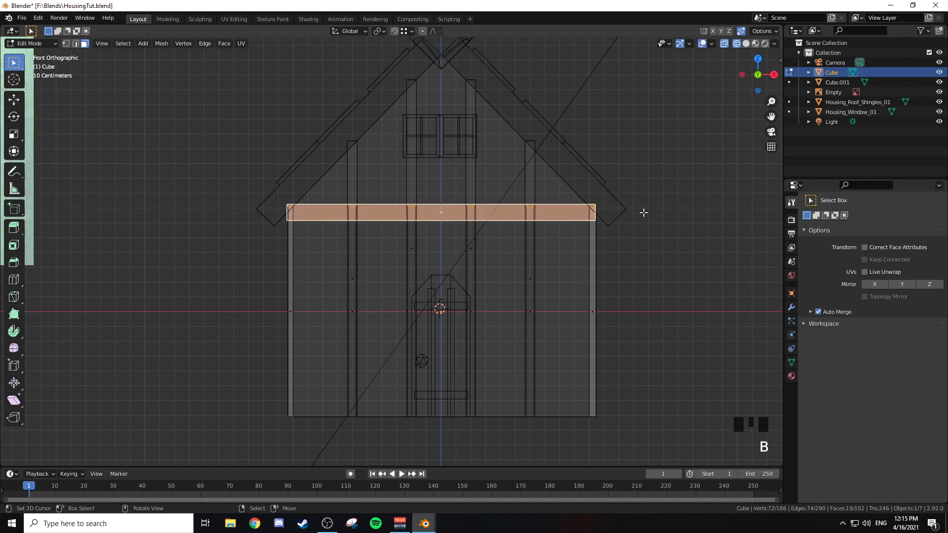
pyautogui.press('a')
pyautogui.press('a')
pyautogui.press('a')
# Step: Delete the hidden top faces of the wall posts at the height of the front cross beam
pyautogui.scroll(4, 330, 212)
pyautogui.keyDown('shift'); pyautogui.moveTo(202, 172); pyautogui.dragTo(262, 210, button='middle'); pyautogui.keyUp('shift')
pyautogui.press('b')
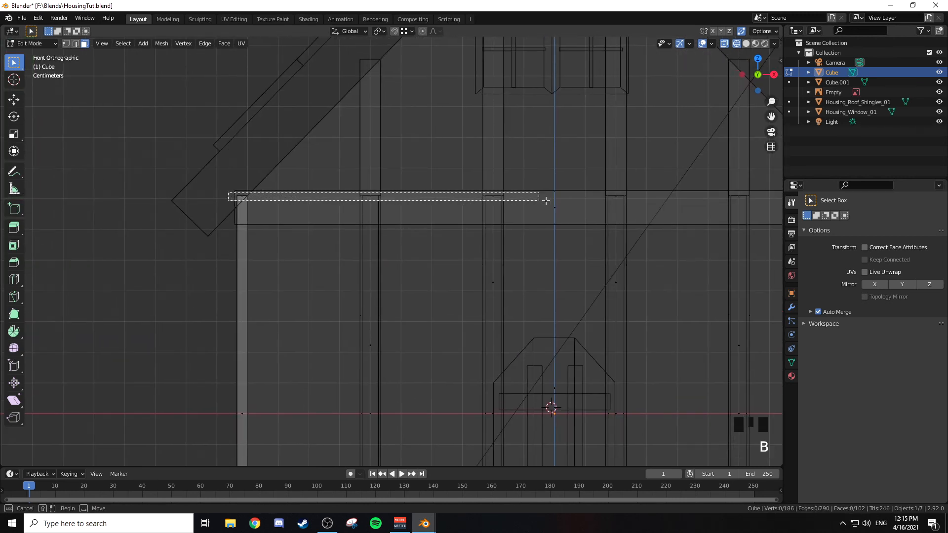
pyautogui.moveTo(647, 201); pyautogui.dragTo(651, 201)
pyautogui.keyDown('shift'); pyautogui.moveTo(651, 201); pyautogui.dragTo(414, 203, button='middle'); pyautogui.keyUp('shift')
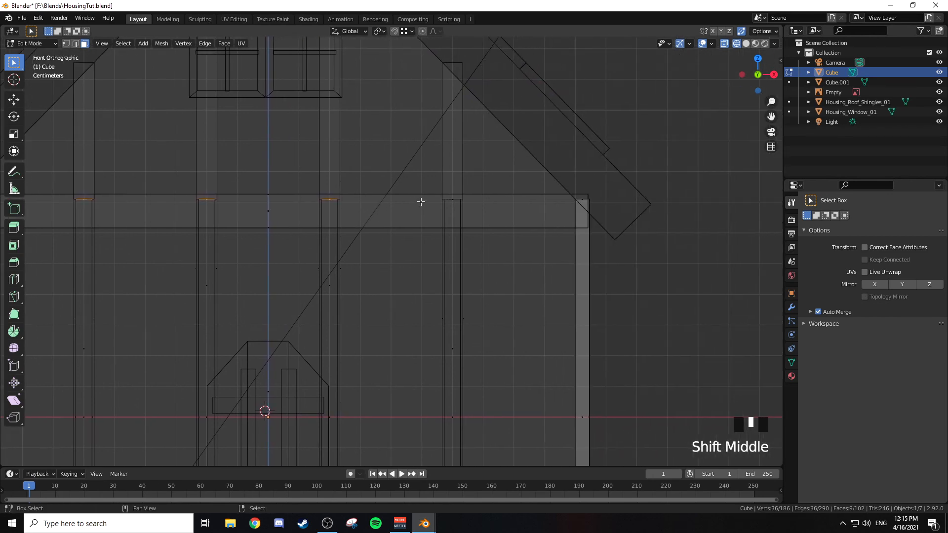
pyautogui.press('b')
pyautogui.moveTo(425, 199); pyautogui.dragTo(491, 205)
pyautogui.moveTo(614, 205); pyautogui.dragTo(614, 205)
pyautogui.scroll(-4, 603, 206)
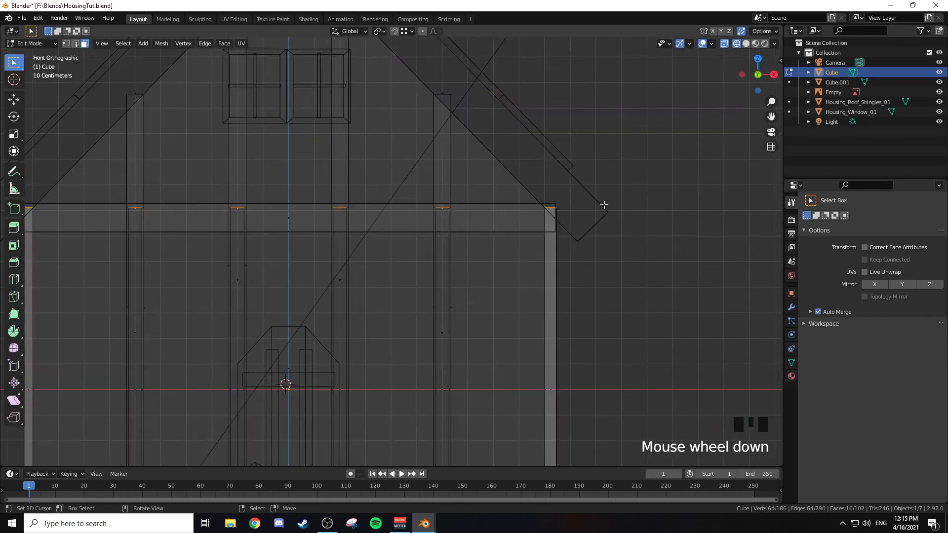
pyautogui.moveTo(550, 224); pyautogui.dragTo(528, 248, button='middle')
pyautogui.press('x')
pyautogui.click(528, 247)
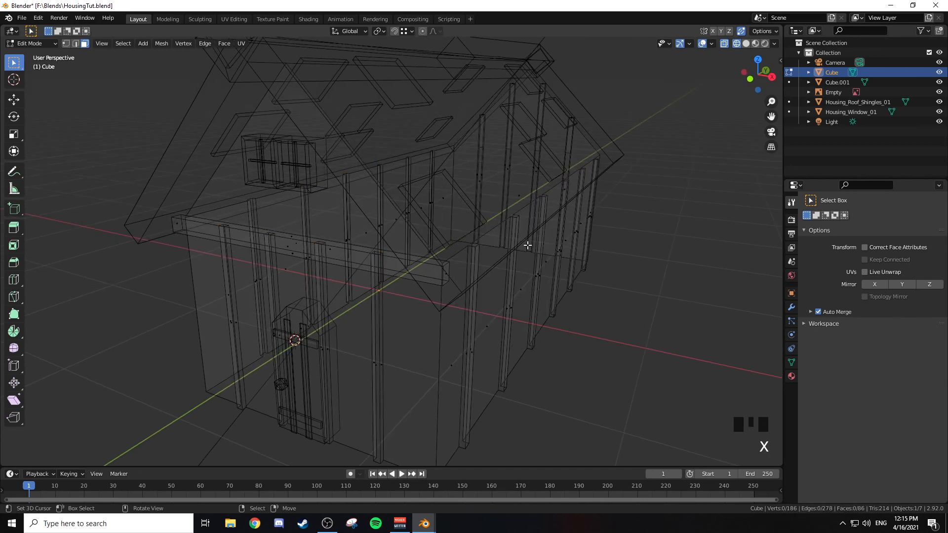
# Step: Switch from the house body to editing Housing_Roof_Shingles_01 in wireframe view
pyautogui.moveTo(435, 236); pyautogui.dragTo(410, 245, button='middle')
pyautogui.press('z')
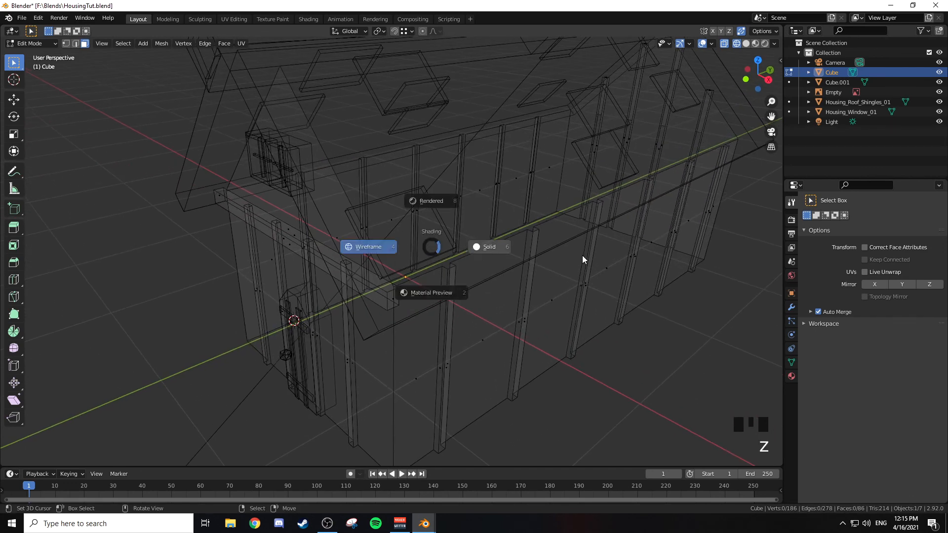
pyautogui.press('z')
pyautogui.press('Tab')
pyautogui.press('Tab')
pyautogui.press('Tab')
pyautogui.rightClick(431, 118)
pyautogui.press('Tab')
pyautogui.moveTo(423, 137)
pyautogui.mouseDown(button='middle')
pyautogui.moveTo(446, 119)
pyautogui.moveTo(390, 87)
pyautogui.moveTo(452, 92)
pyautogui.mouseUp(button='middle')
pyautogui.rightClick(382, 89)
pyautogui.press('z')
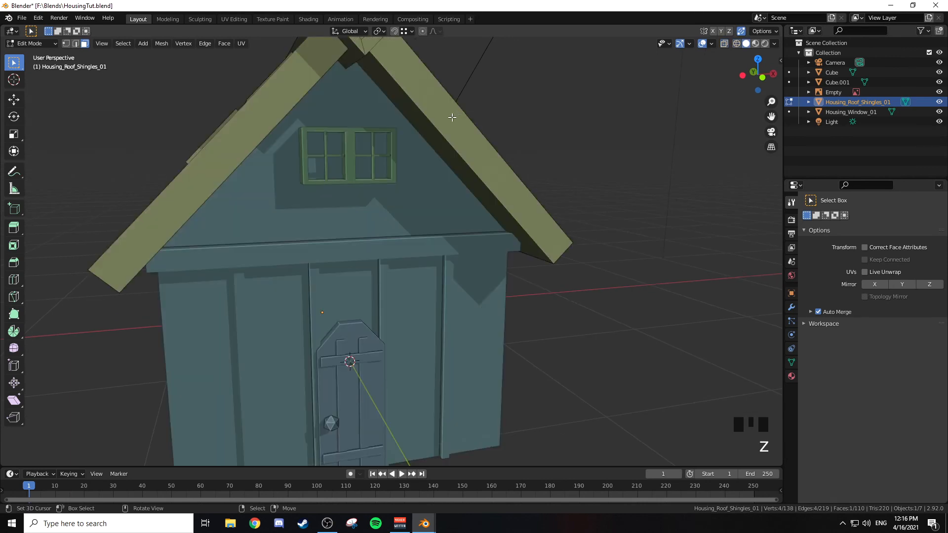
pyautogui.press('z')
pyautogui.press('z')
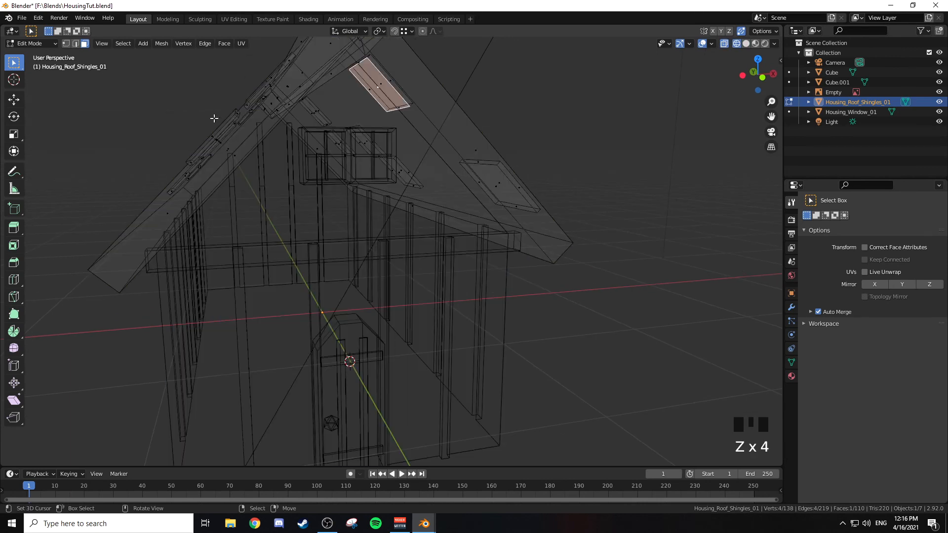
# Step: Delete the hidden underside faces of the raised shingles on both roof slopes
pyautogui.rightClick(491, 188)
pyautogui.keyDown('shift'); pyautogui.moveTo(467, 157); pyautogui.dragTo(526, 189, button='middle'); pyautogui.keyUp('shift')
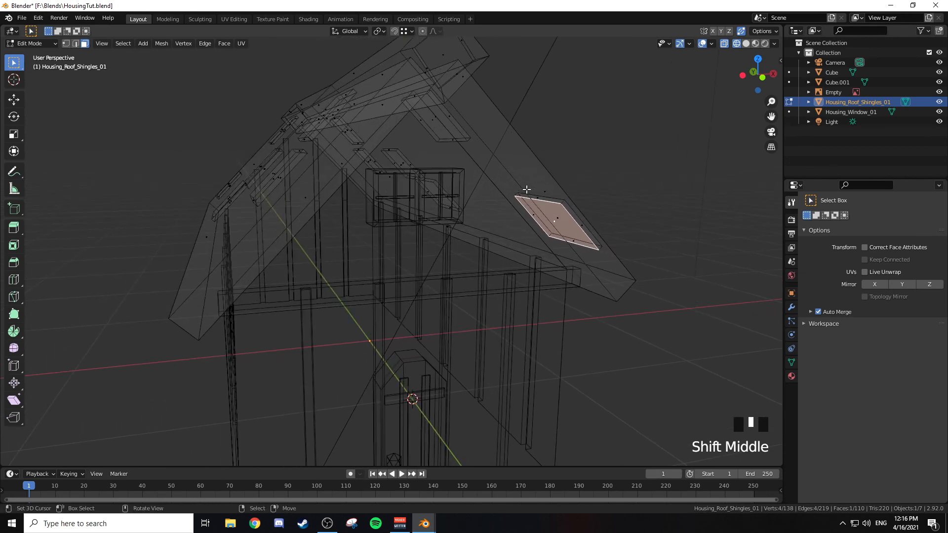
pyautogui.moveTo(549, 191); pyautogui.dragTo(502, 185, button='middle')
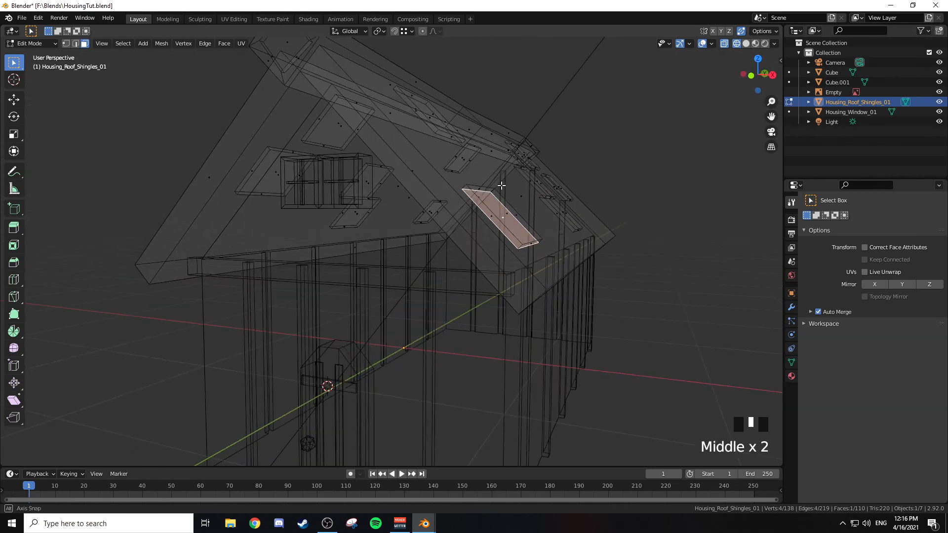
pyautogui.keyDown('shift'); pyautogui.rightClick(274, 177); pyautogui.keyUp('shift')
pyautogui.moveTo(276, 176); pyautogui.dragTo(302, 162, button='middle')
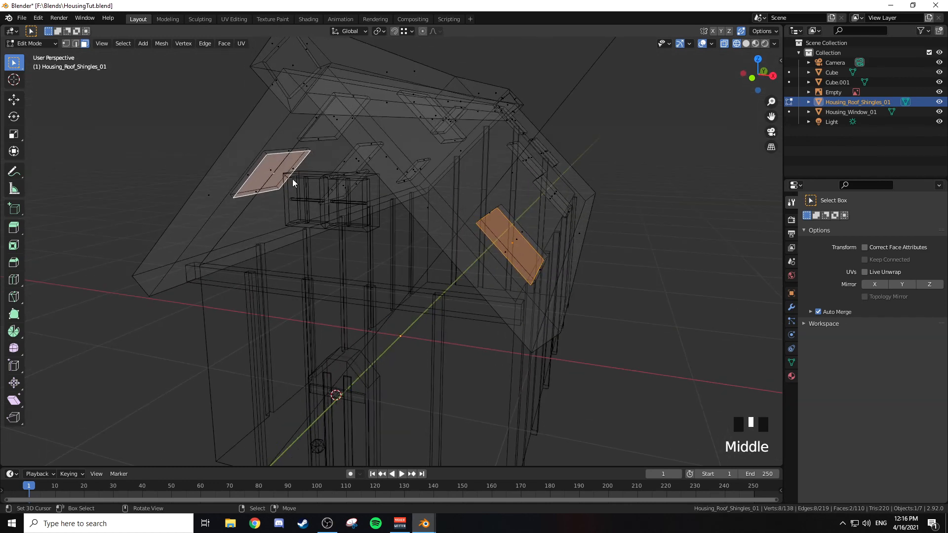
pyautogui.press('x')
pyautogui.click(277, 188)
pyautogui.rightClick(317, 116)
pyautogui.moveTo(317, 117); pyautogui.dragTo(381, 131, button='middle')
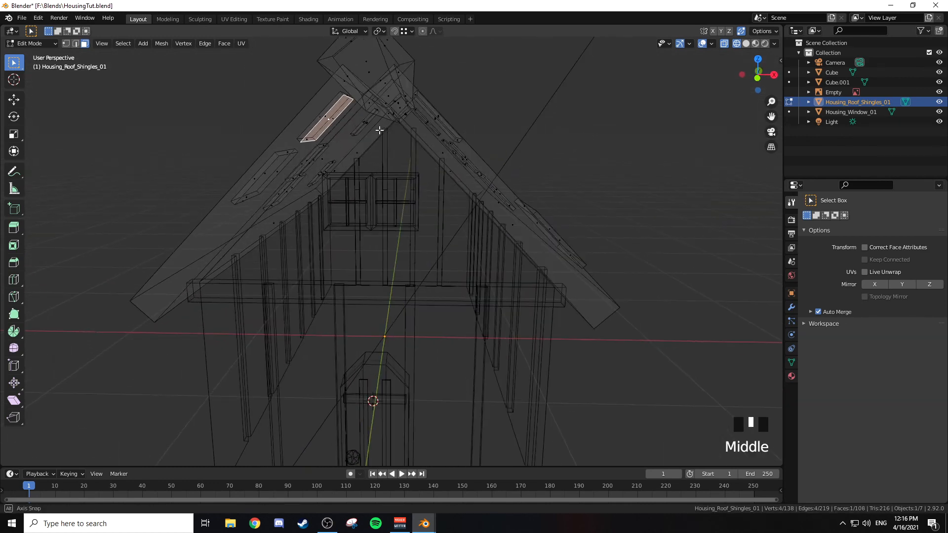
pyautogui.press('KP_1')
pyautogui.scroll(2, 378, 131)
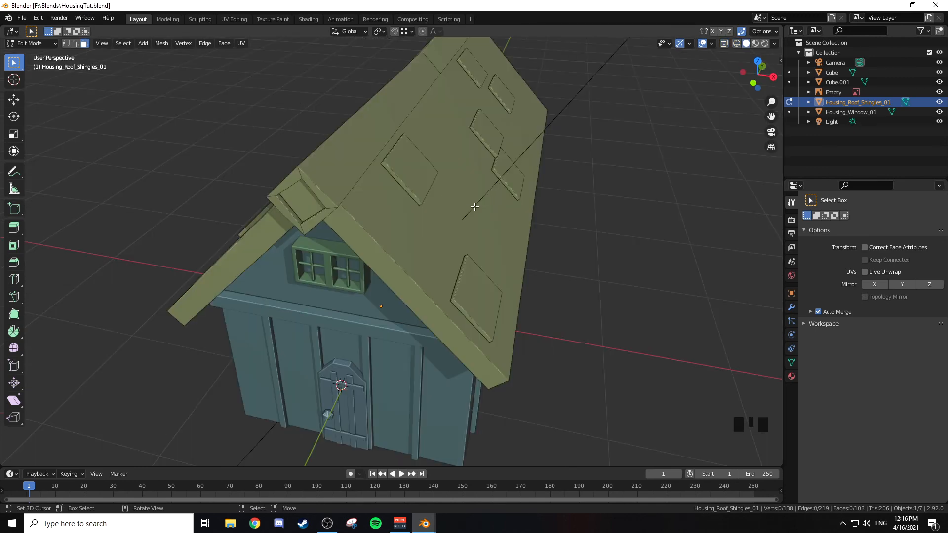
# Step: Examine the house from the front and compare it with the roofs on the village reference map
pyautogui.press('KP_1')
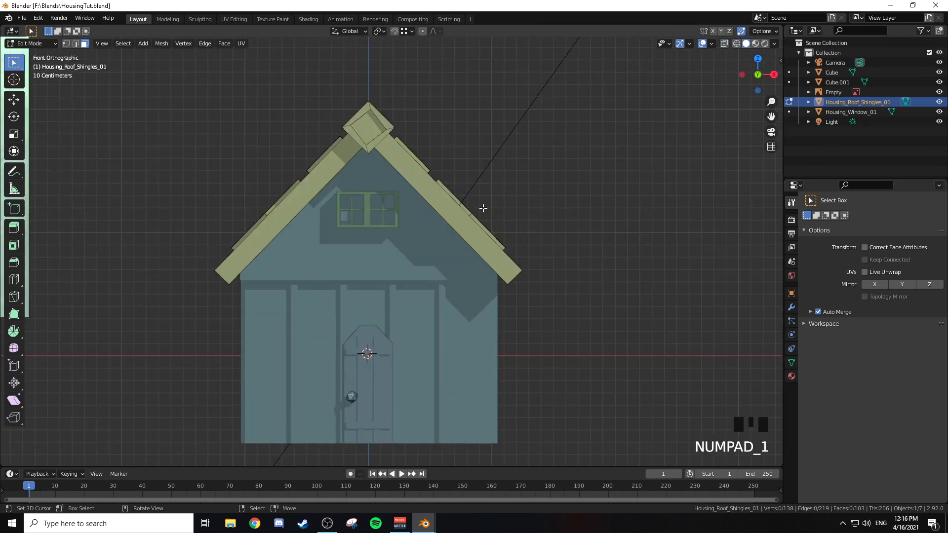
pyautogui.scroll(-5, 475, 207)
pyautogui.keyDown('shift'); pyautogui.moveTo(309, 191); pyautogui.dragTo(415, 245, button='middle'); pyautogui.keyUp('shift')
pyautogui.scroll(5, 698, 290)
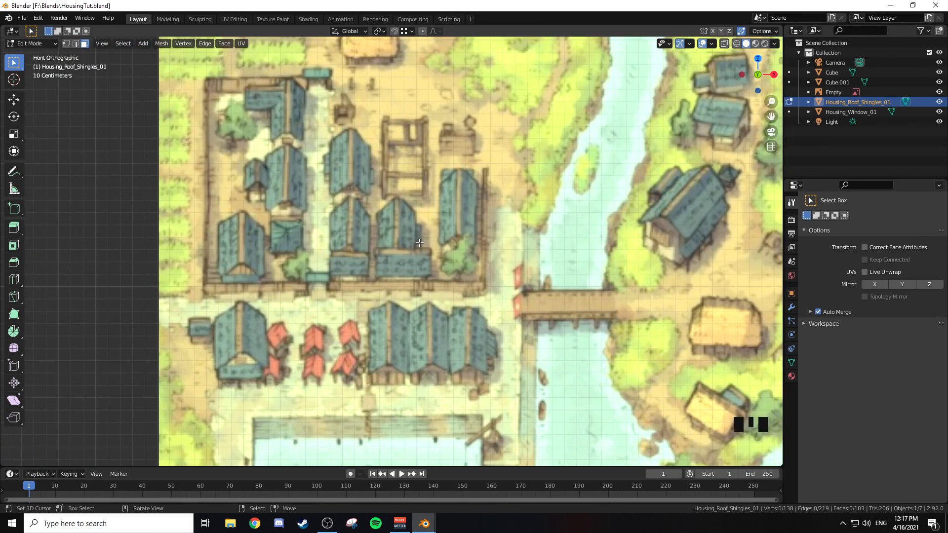
pyautogui.scroll(-3, 596, 277)
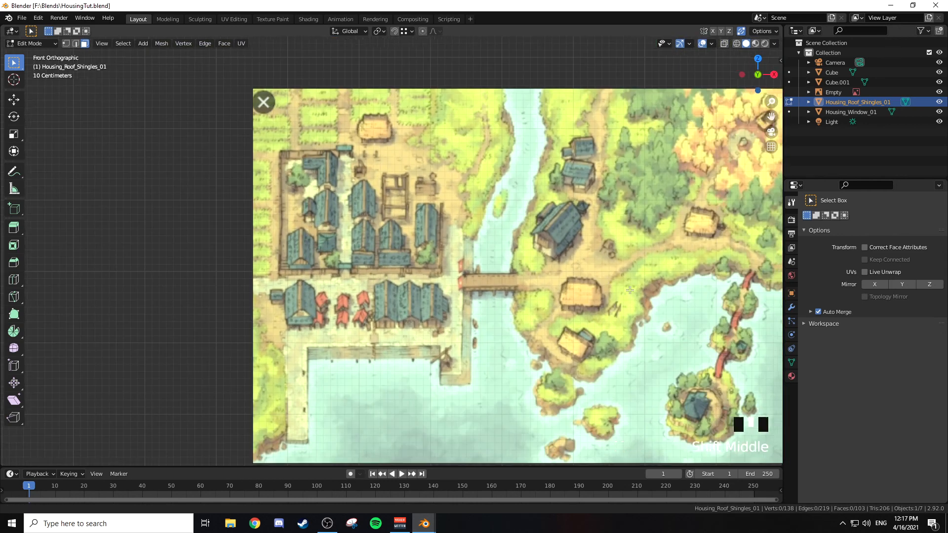
pyautogui.keyDown('shift'); pyautogui.moveTo(751, 297); pyautogui.dragTo(562, 218, button='middle'); pyautogui.keyUp('shift')
pyautogui.keyDown('shift'); pyautogui.moveTo(735, 229); pyautogui.dragTo(453, 177, button='middle'); pyautogui.keyUp('shift')
# Step: Leave mesh editing and render a test image of the house from the scene camera
pyautogui.press('Tab')
pyautogui.scroll(-6, 520, 216)
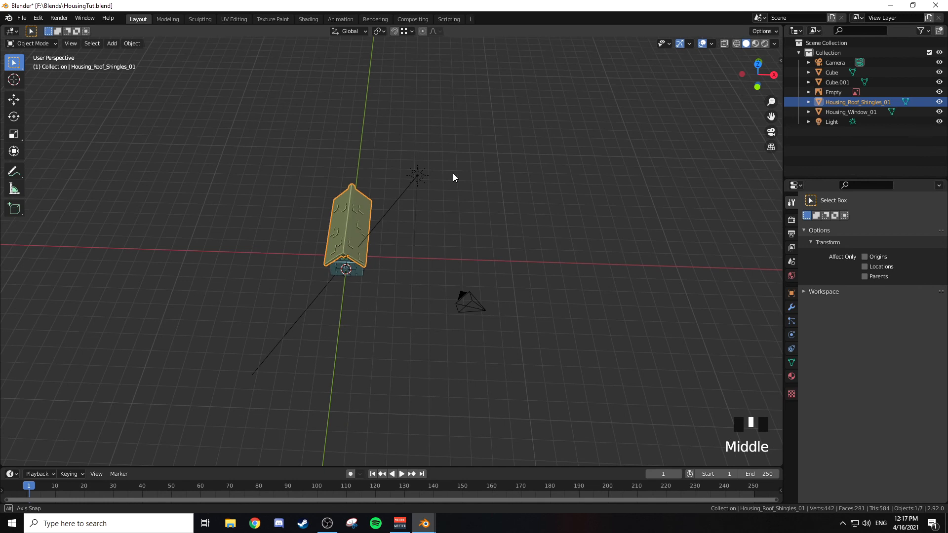
pyautogui.press('F12')
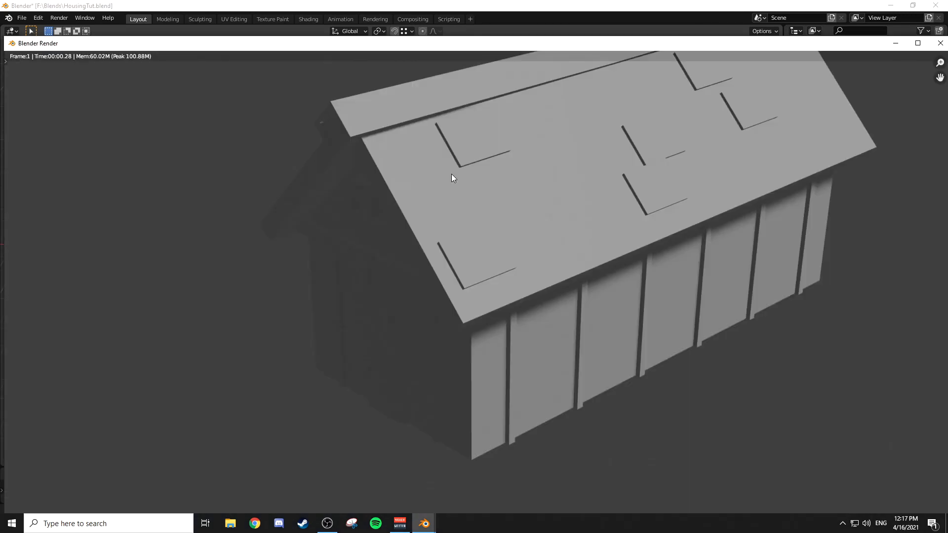
pyautogui.scroll(-3, 529, 186)
pyautogui.click(941, 43)
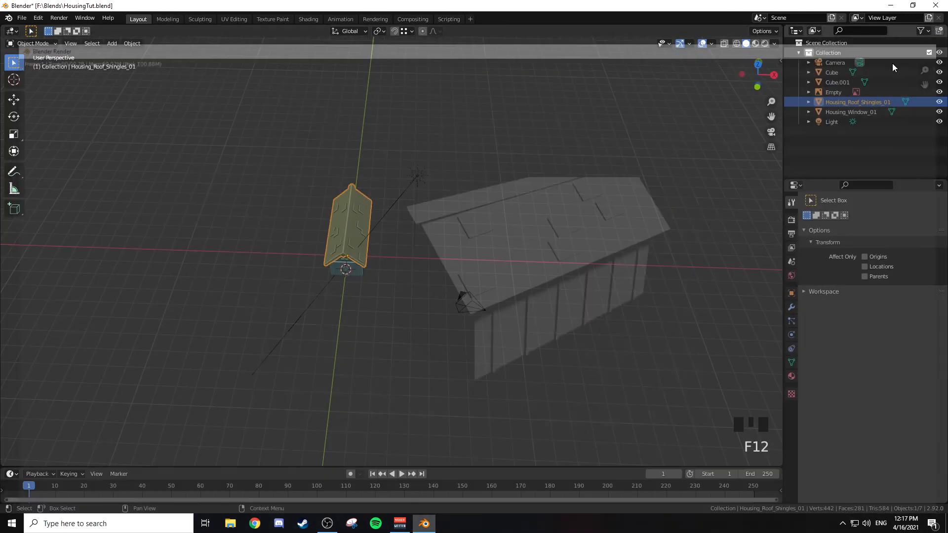
# Step: Set the render engine to Cycles
pyautogui.click(792, 220)
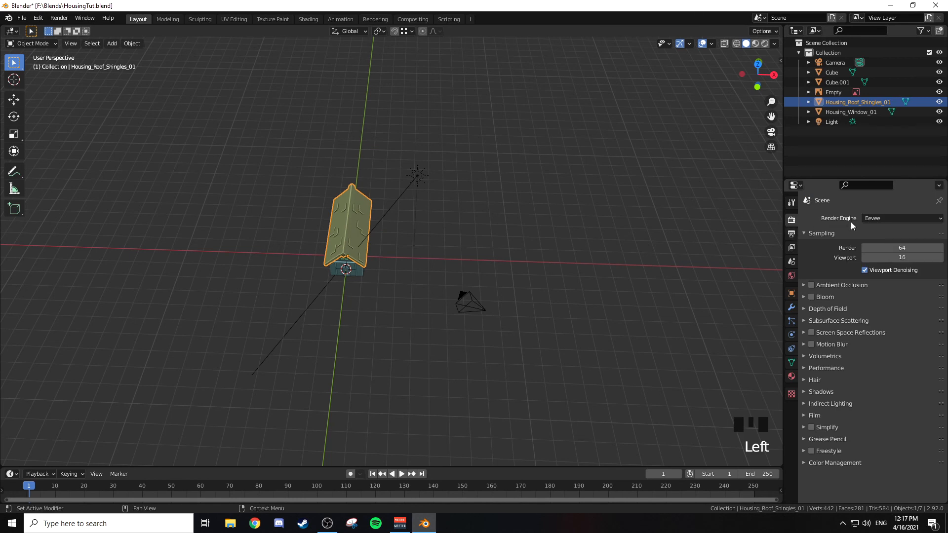
pyautogui.click(876, 221)
pyautogui.click(885, 249)
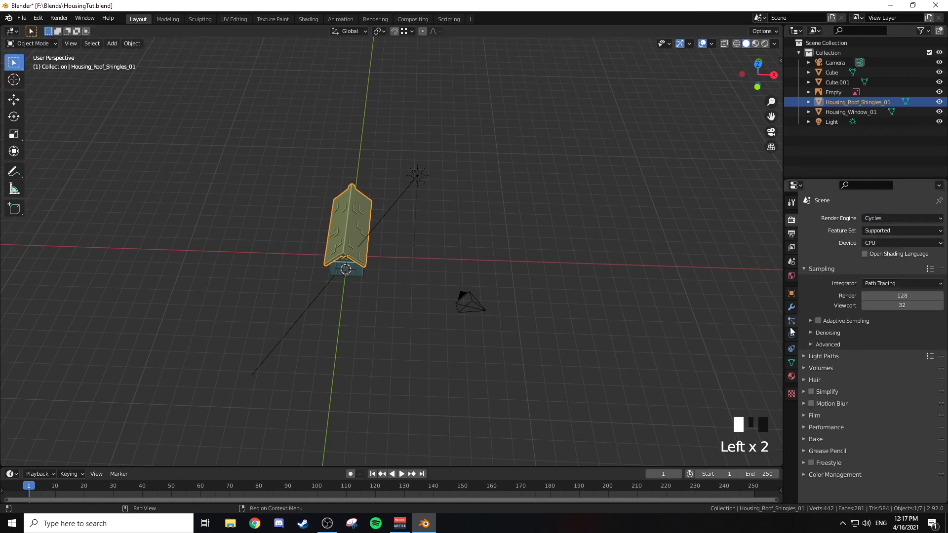
# Step: Select the sun light and display the house in rendered viewport shading
pyautogui.click(791, 376)
pyautogui.click(834, 122)
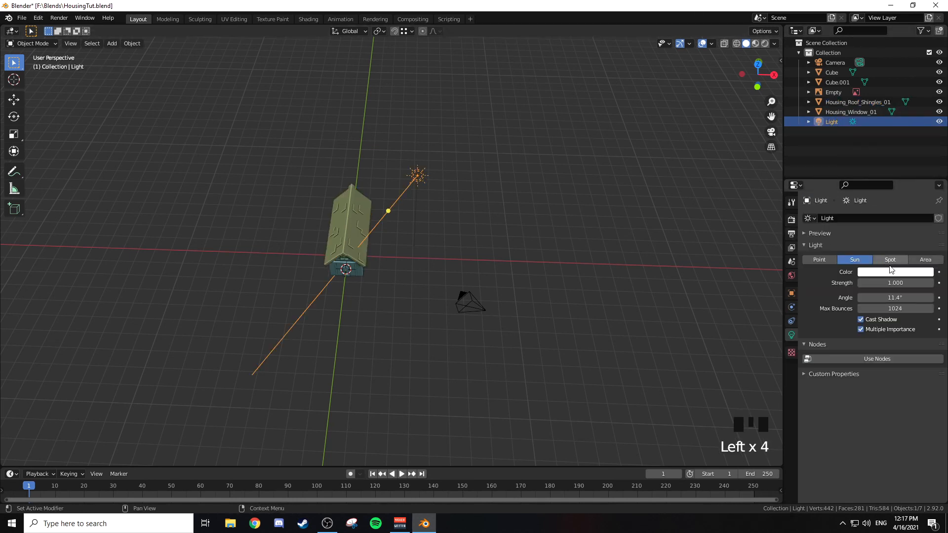
pyautogui.moveTo(496, 215); pyautogui.dragTo(416, 237, button='middle')
pyautogui.scroll(3, 398, 226)
pyautogui.press('z')
pyautogui.click(401, 165)
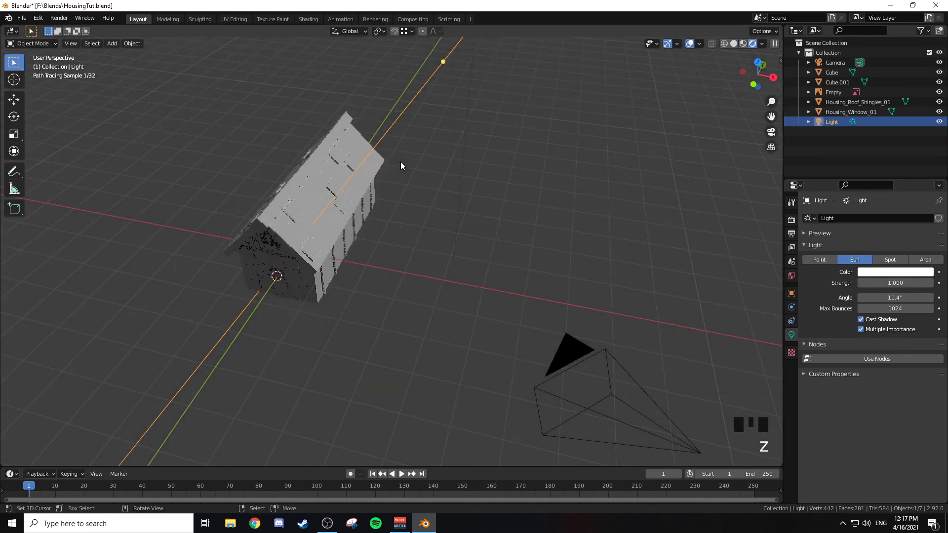
pyautogui.moveTo(399, 163); pyautogui.dragTo(398, 152, button='middle')
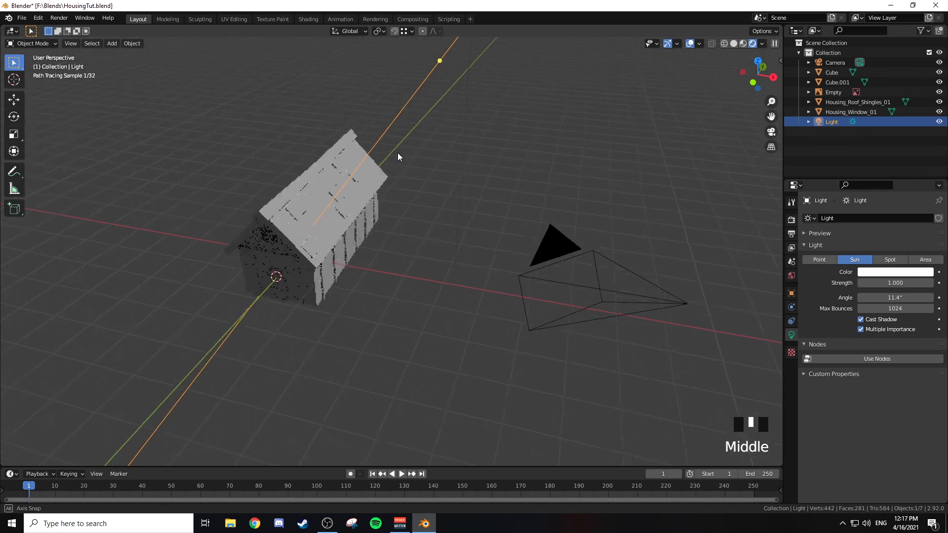
pyautogui.scroll(-3, 485, 117)
pyautogui.press('r')
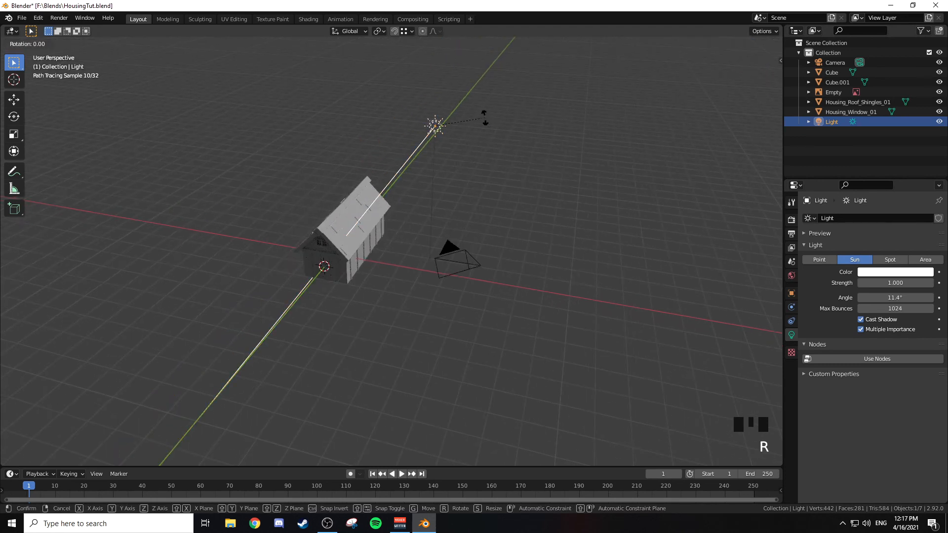
pyautogui.press('x')
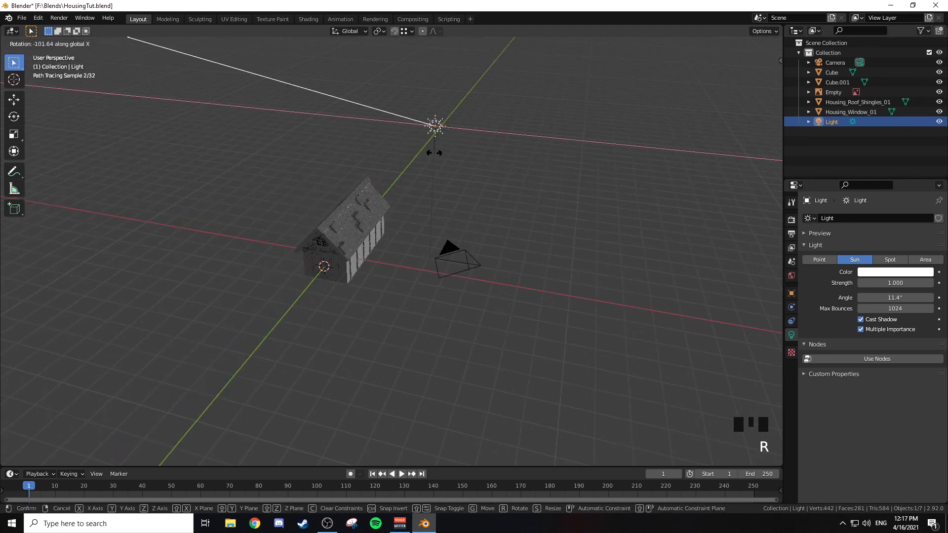
pyautogui.click(427, 82)
# Step: Rotate the sun light about -57.1° around the global Z axis so it lights the house front
pyautogui.moveTo(427, 87); pyautogui.dragTo(410, 102, button='middle')
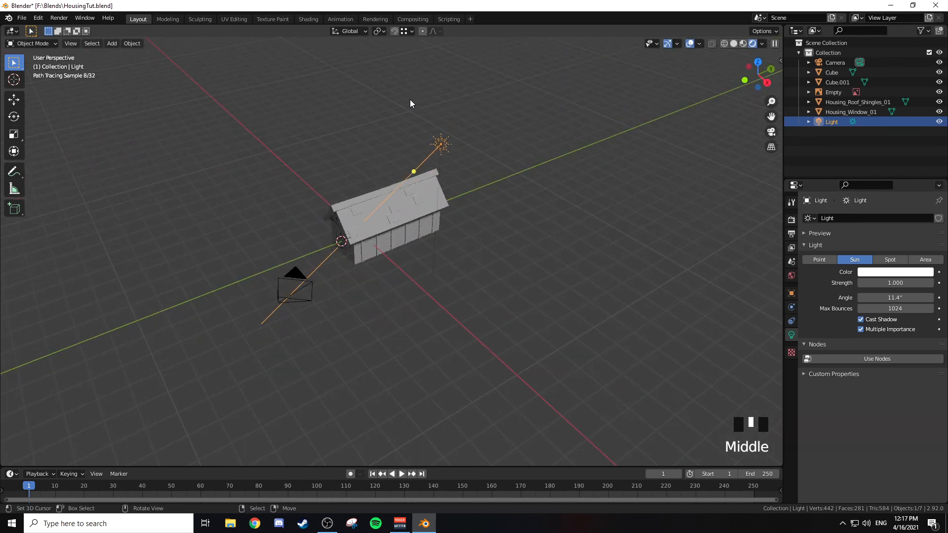
pyautogui.press('r')
pyautogui.press('z')
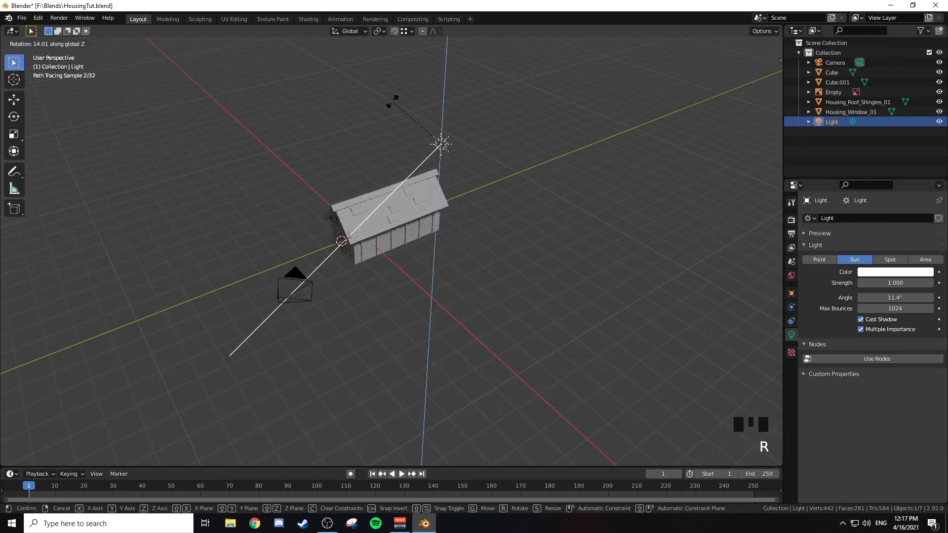
pyautogui.click(458, 101)
pyautogui.moveTo(458, 102); pyautogui.dragTo(476, 115, button='middle')
pyautogui.scroll(3, 416, 182)
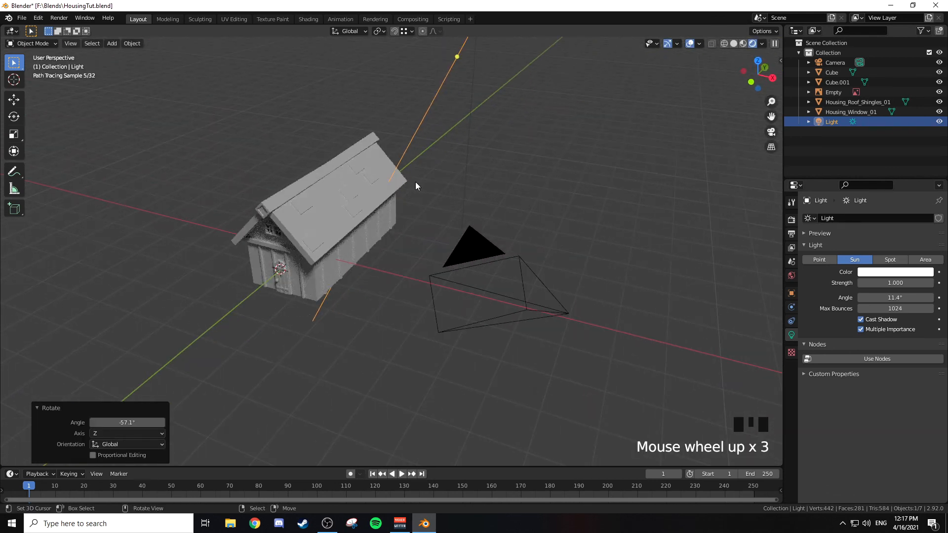
# Step: Add a 2 m mesh plane and lower it about 0.75 m along Z to the base of the house
pyautogui.hotkey('shift', 'a')
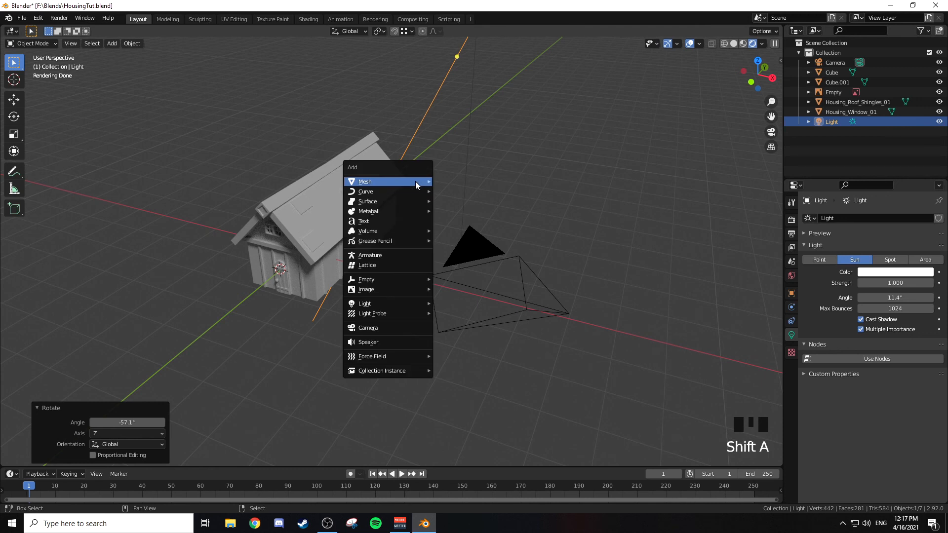
pyautogui.moveTo(420, 183)
pyautogui.click(448, 183)
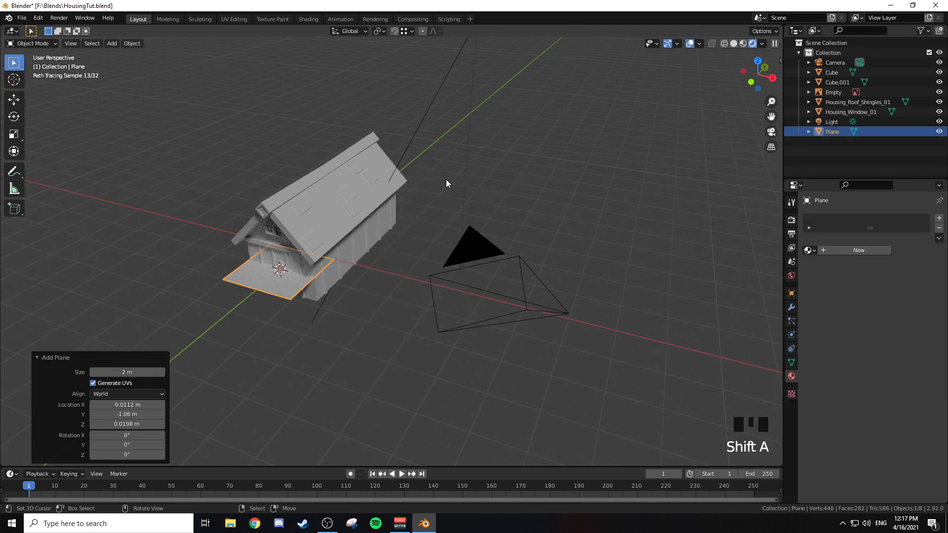
pyautogui.press('KP_1')
pyautogui.press('g')
pyautogui.press('z')
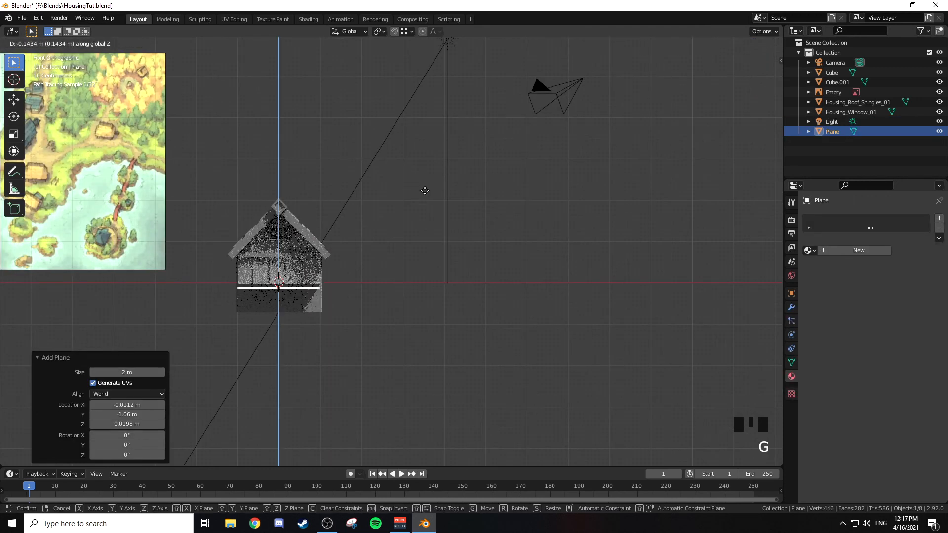
pyautogui.click(434, 213)
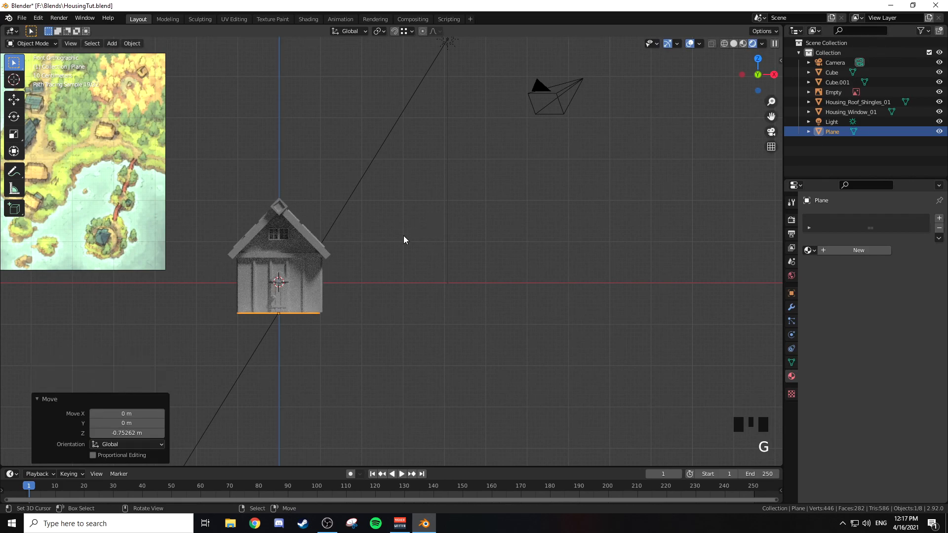
# Step: Fine-tune the plane's position at the bottom of the walls and scale it uniformly by about 2.06
pyautogui.press('KP_Decimal')
pyautogui.press('g')
pyautogui.click(432, 246)
pyautogui.press('s')
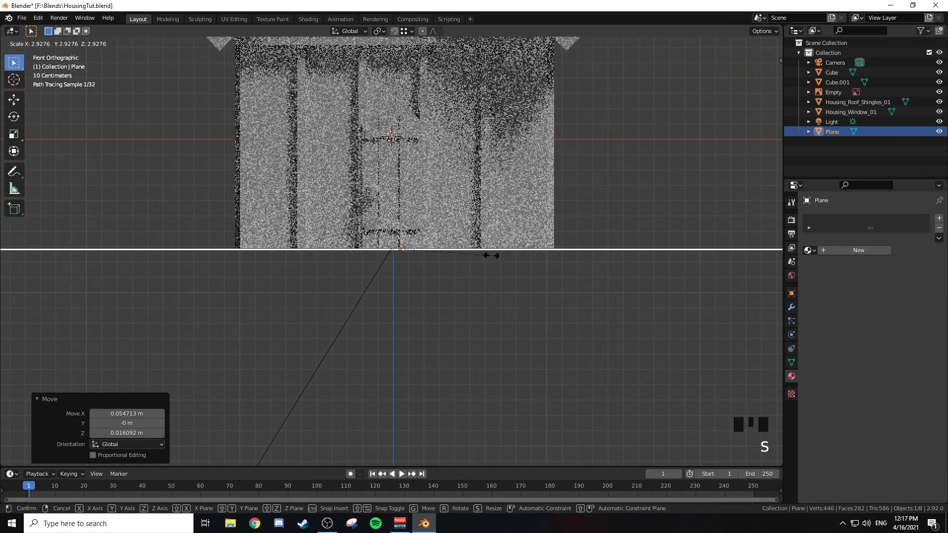
pyautogui.click(466, 257)
pyautogui.scroll(-3, 573, 220)
pyautogui.moveTo(573, 221); pyautogui.dragTo(546, 224, button='middle')
pyautogui.scroll(-3, 571, 212)
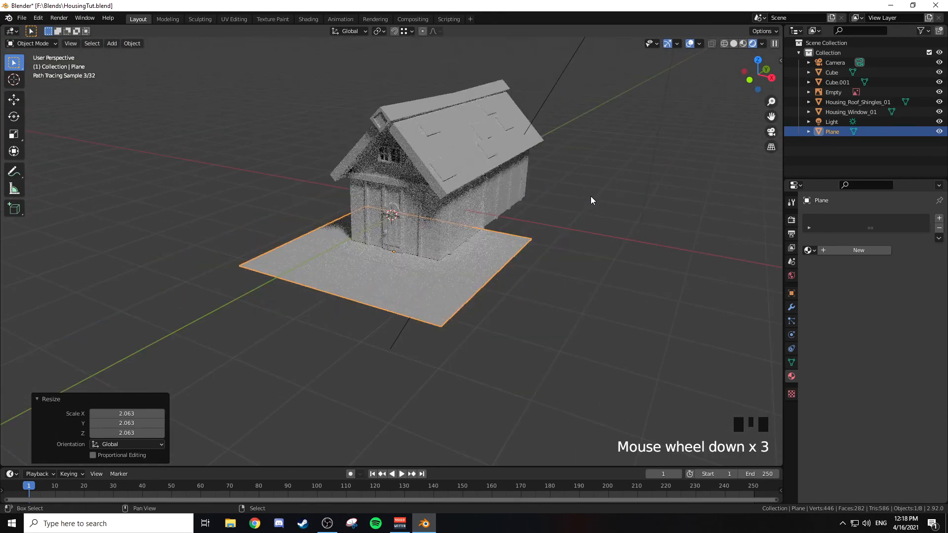
# Step: Scale the ground plane by about 2.18 along Y and move it about 3.24 m along Y beneath the house
pyautogui.keyDown('shift'); pyautogui.moveTo(591, 196); pyautogui.dragTo(495, 250, button='middle'); pyautogui.keyUp('shift')
pyautogui.press('s')
pyautogui.press('y')
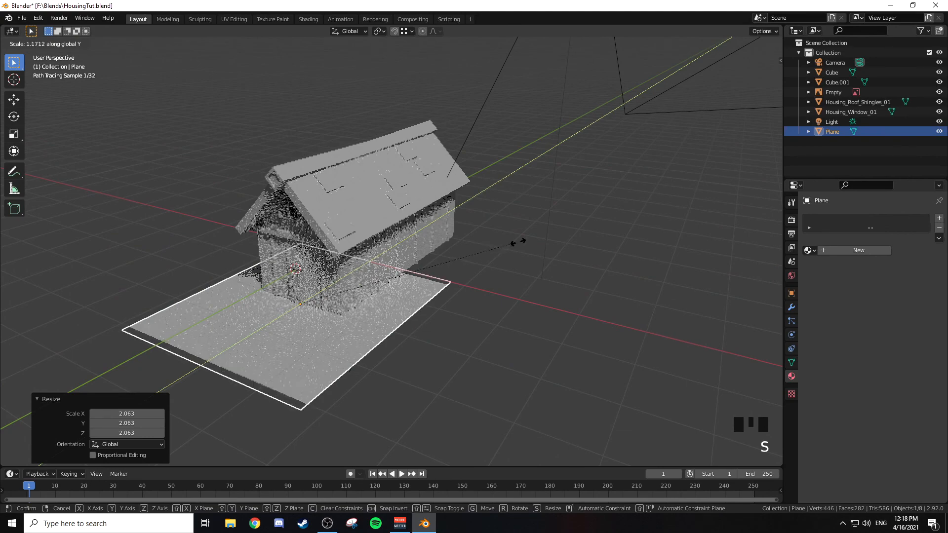
pyautogui.click(679, 216)
pyautogui.press('g')
pyautogui.press('y')
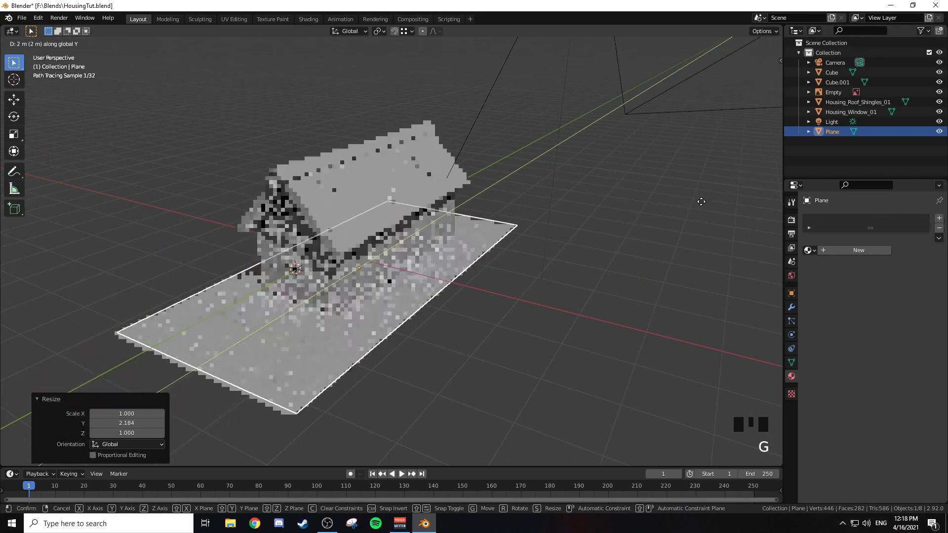
pyautogui.click(731, 191)
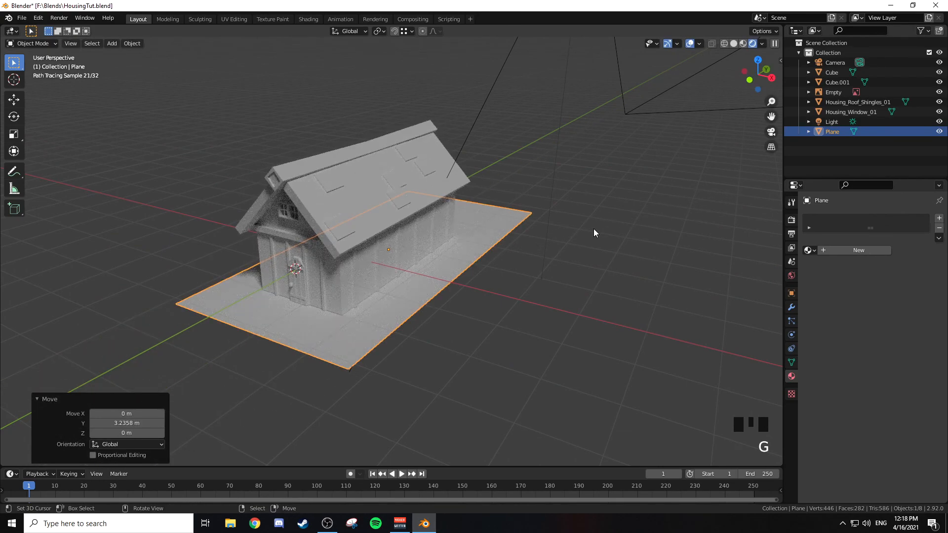
# Step: Widen the ground plane by a factor of about 2.01 along the X axis
pyautogui.press('s')
pyautogui.press('x')
pyautogui.click(14, 272)
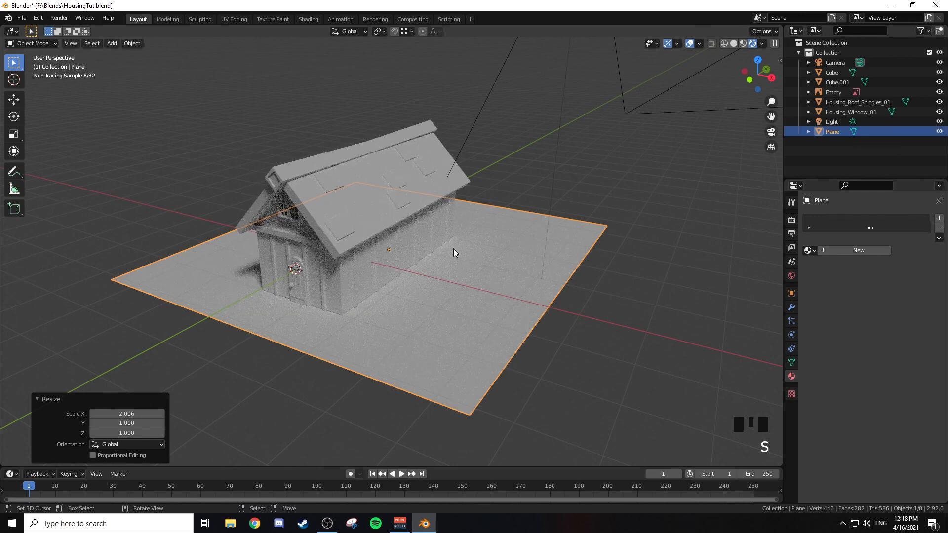
# Step: Return the viewport to solid shading and try a test render of the house, closing the render window before it completes
pyautogui.press('z')
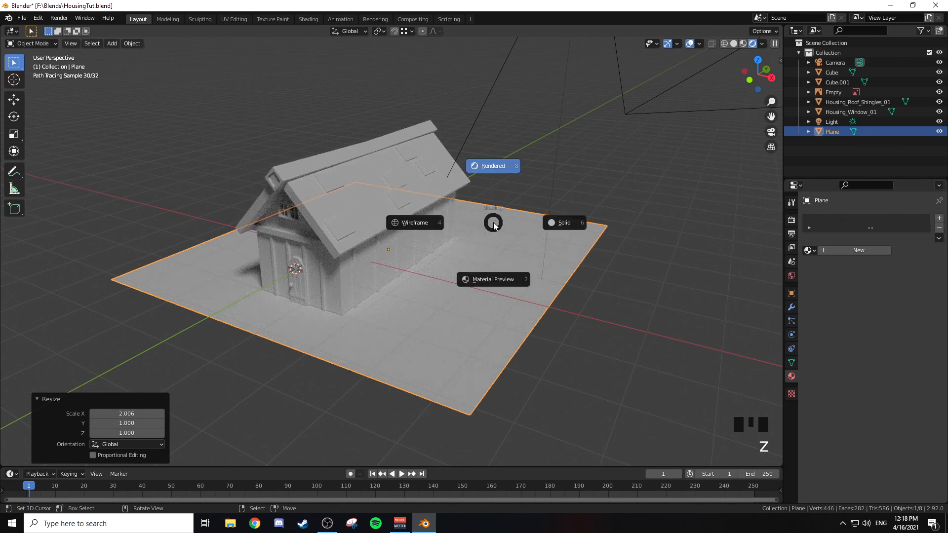
pyautogui.click(565, 225)
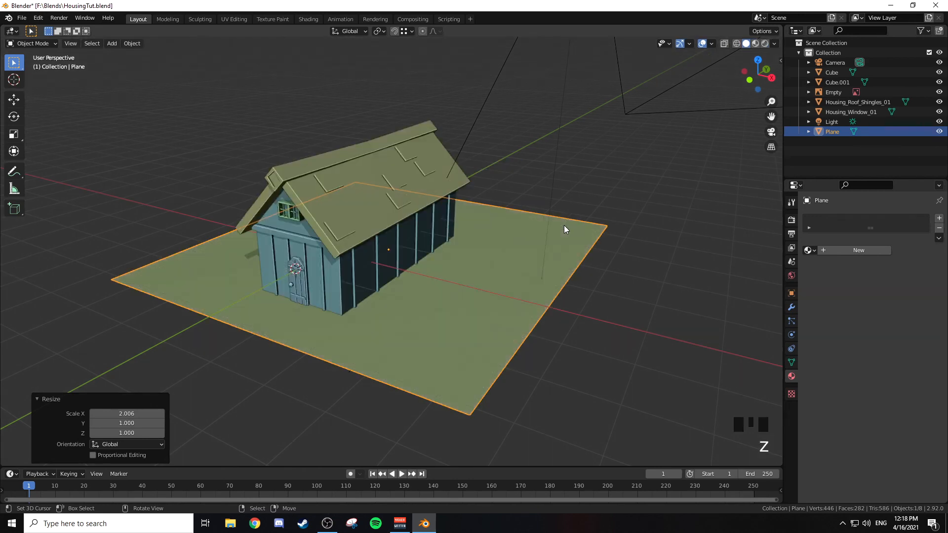
pyautogui.press('F12')
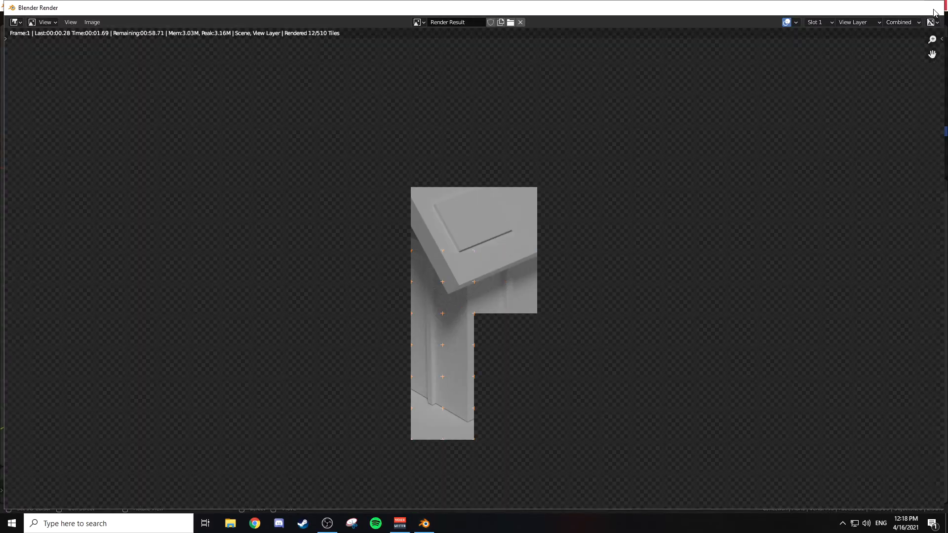
pyautogui.click(933, 8)
# Step: Set the output resolution percentage to 50%, render a test image of the house and close the result
pyautogui.click(792, 221)
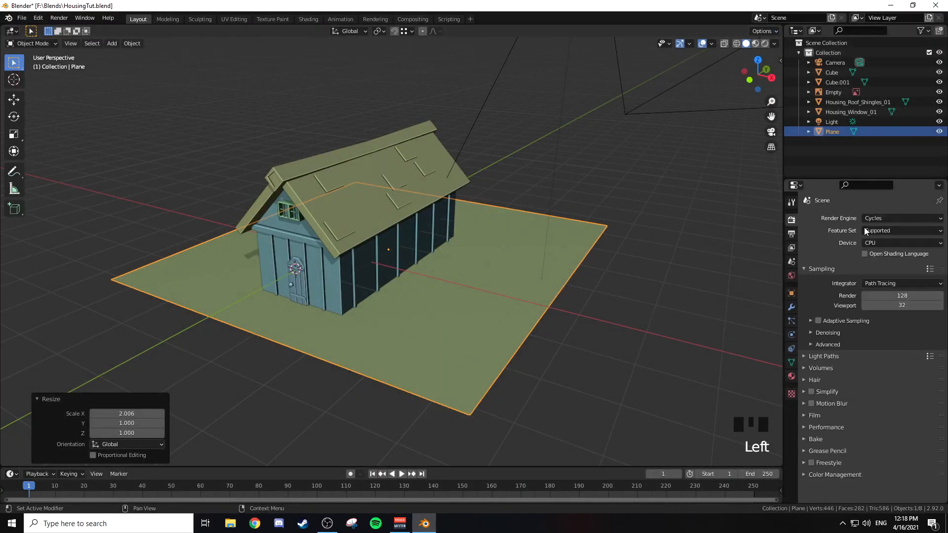
pyautogui.click(792, 234)
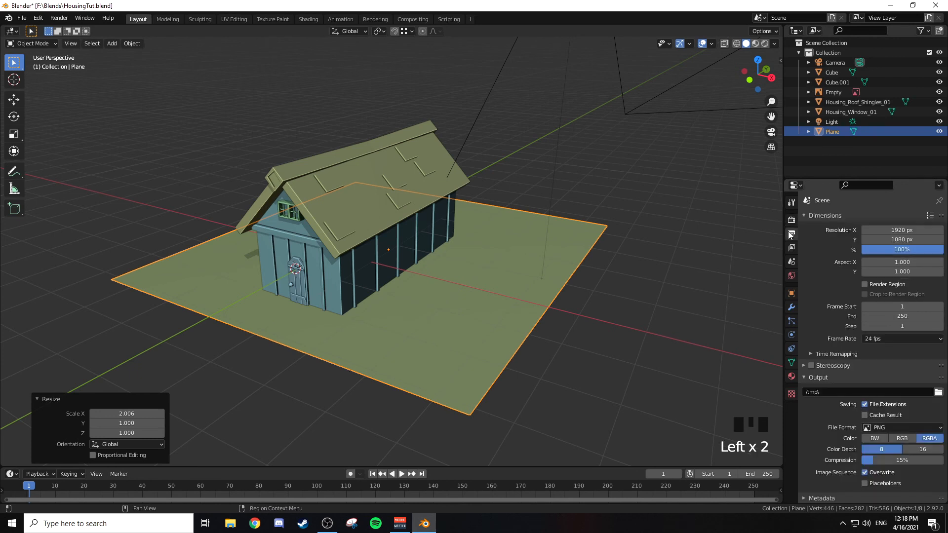
pyautogui.click(892, 250)
pyautogui.write('52')
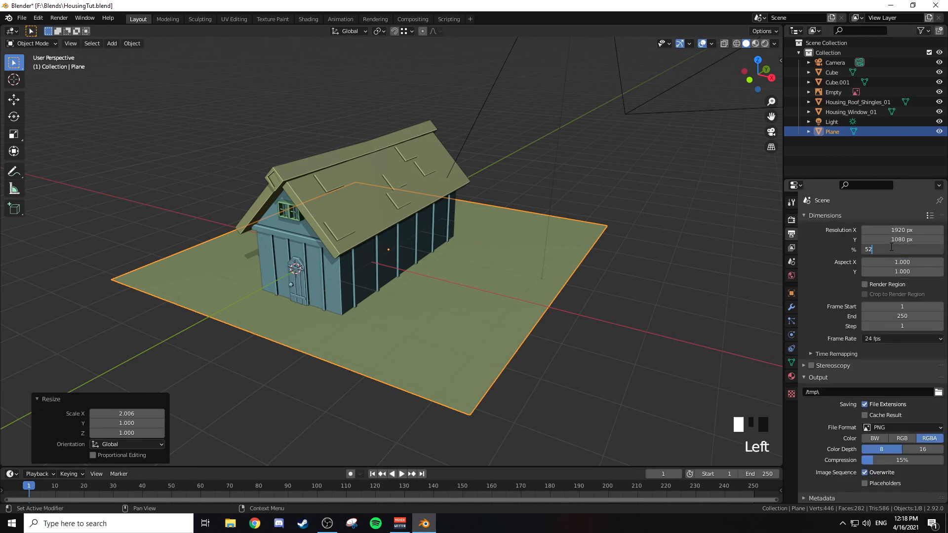
pyautogui.press('BackSpace')
pyautogui.write('0')
pyautogui.press('Return')
pyautogui.press('F12')
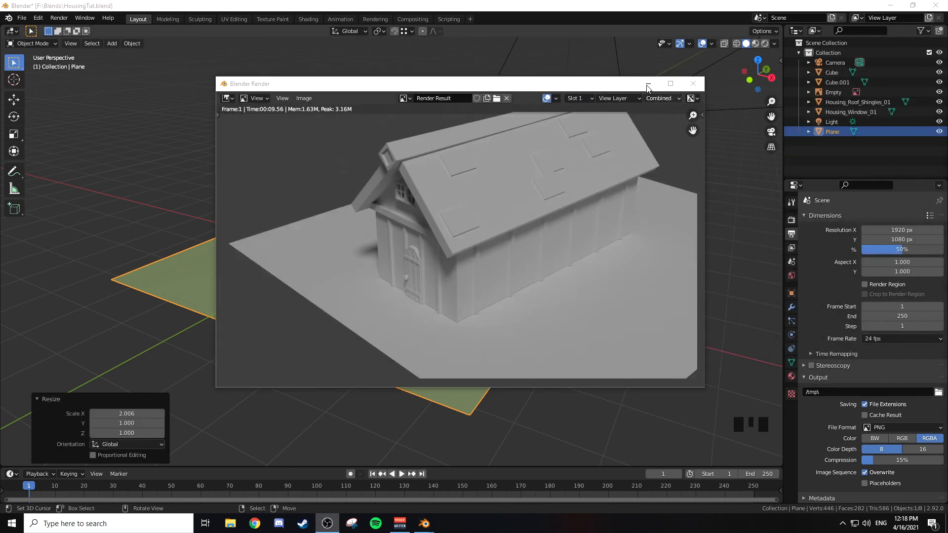
pyautogui.click(693, 83)
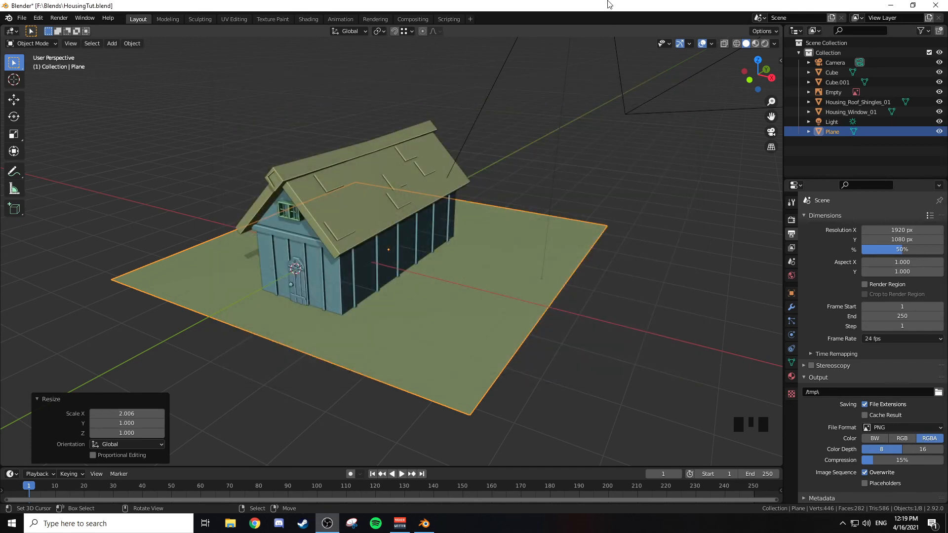
# Step: From the camera view, move the camera back with walk navigation to frame the whole house, and render the image again
pyautogui.press('KP_0')
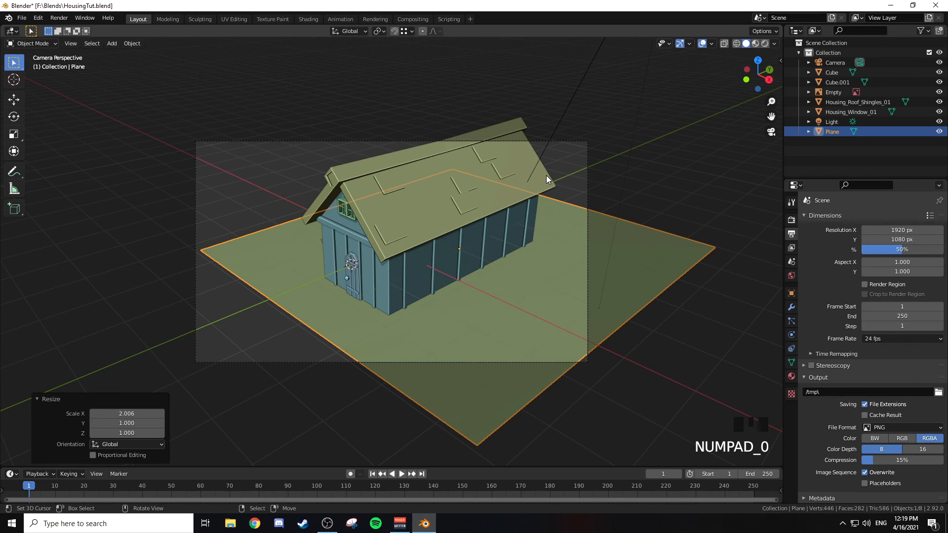
pyautogui.hotkey('shift', '`')
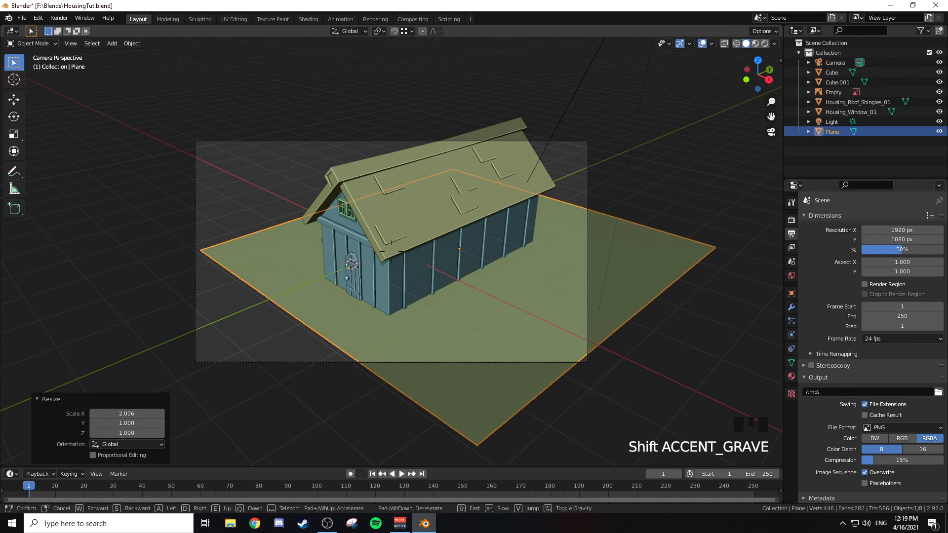
pyautogui.press('s')
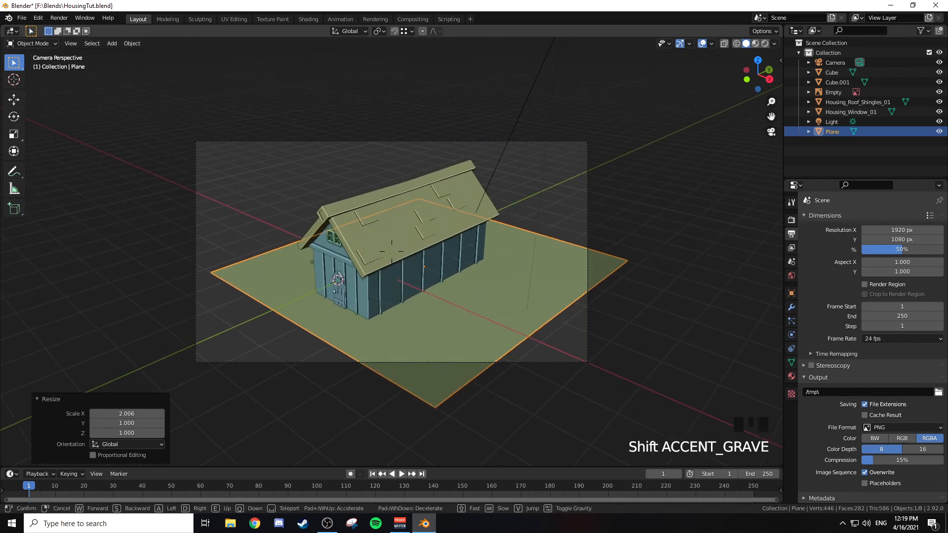
pyautogui.press('a')
pyautogui.press('d')
pyautogui.press('a')
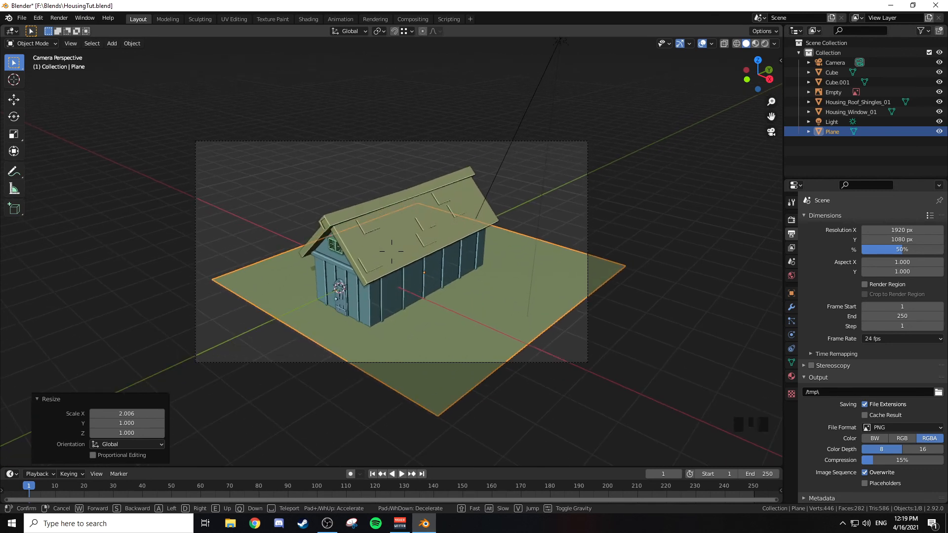
pyautogui.press('e')
pyautogui.press('d')
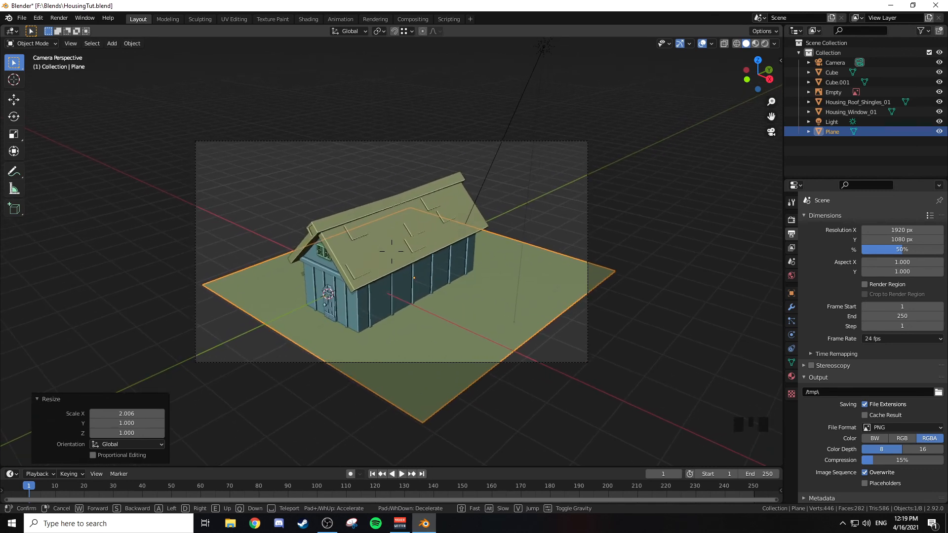
pyautogui.press('q')
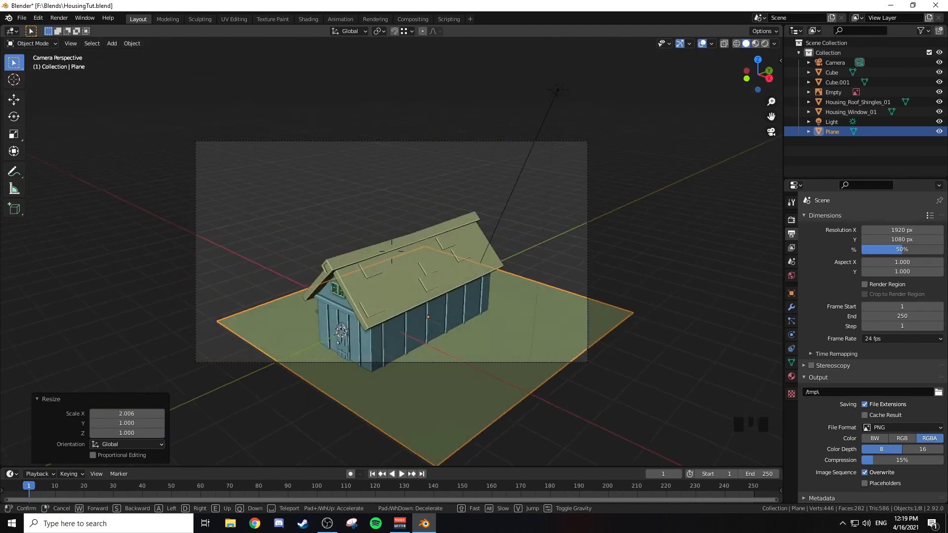
pyautogui.press('e')
pyautogui.click(392, 251)
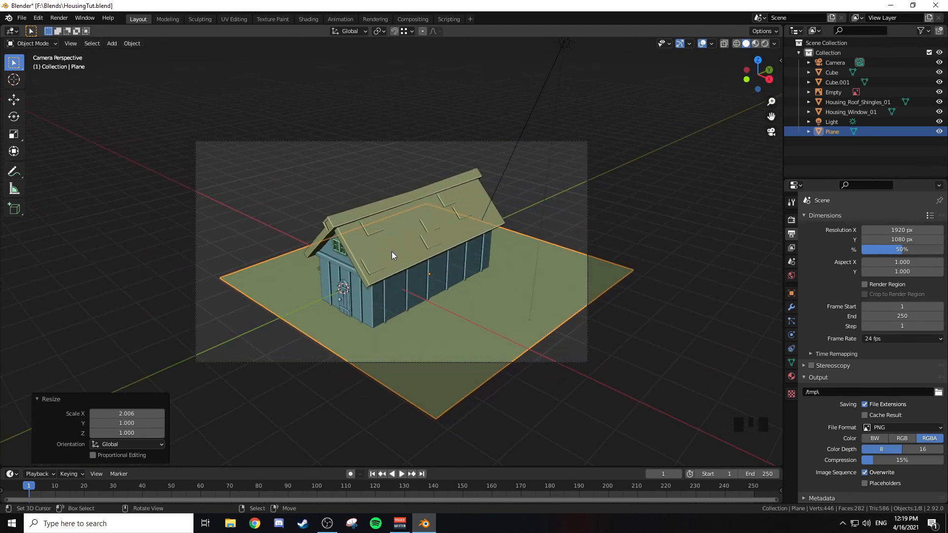
pyautogui.press('F12')
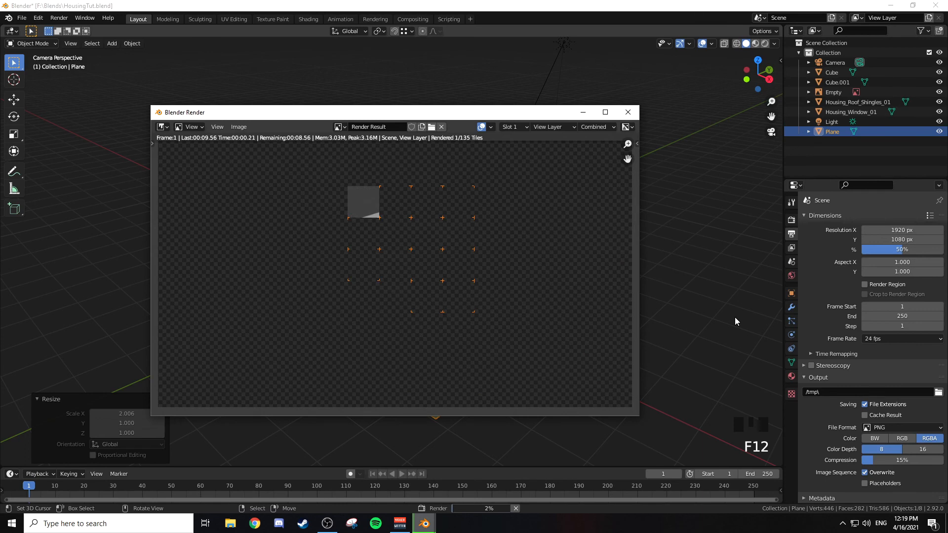